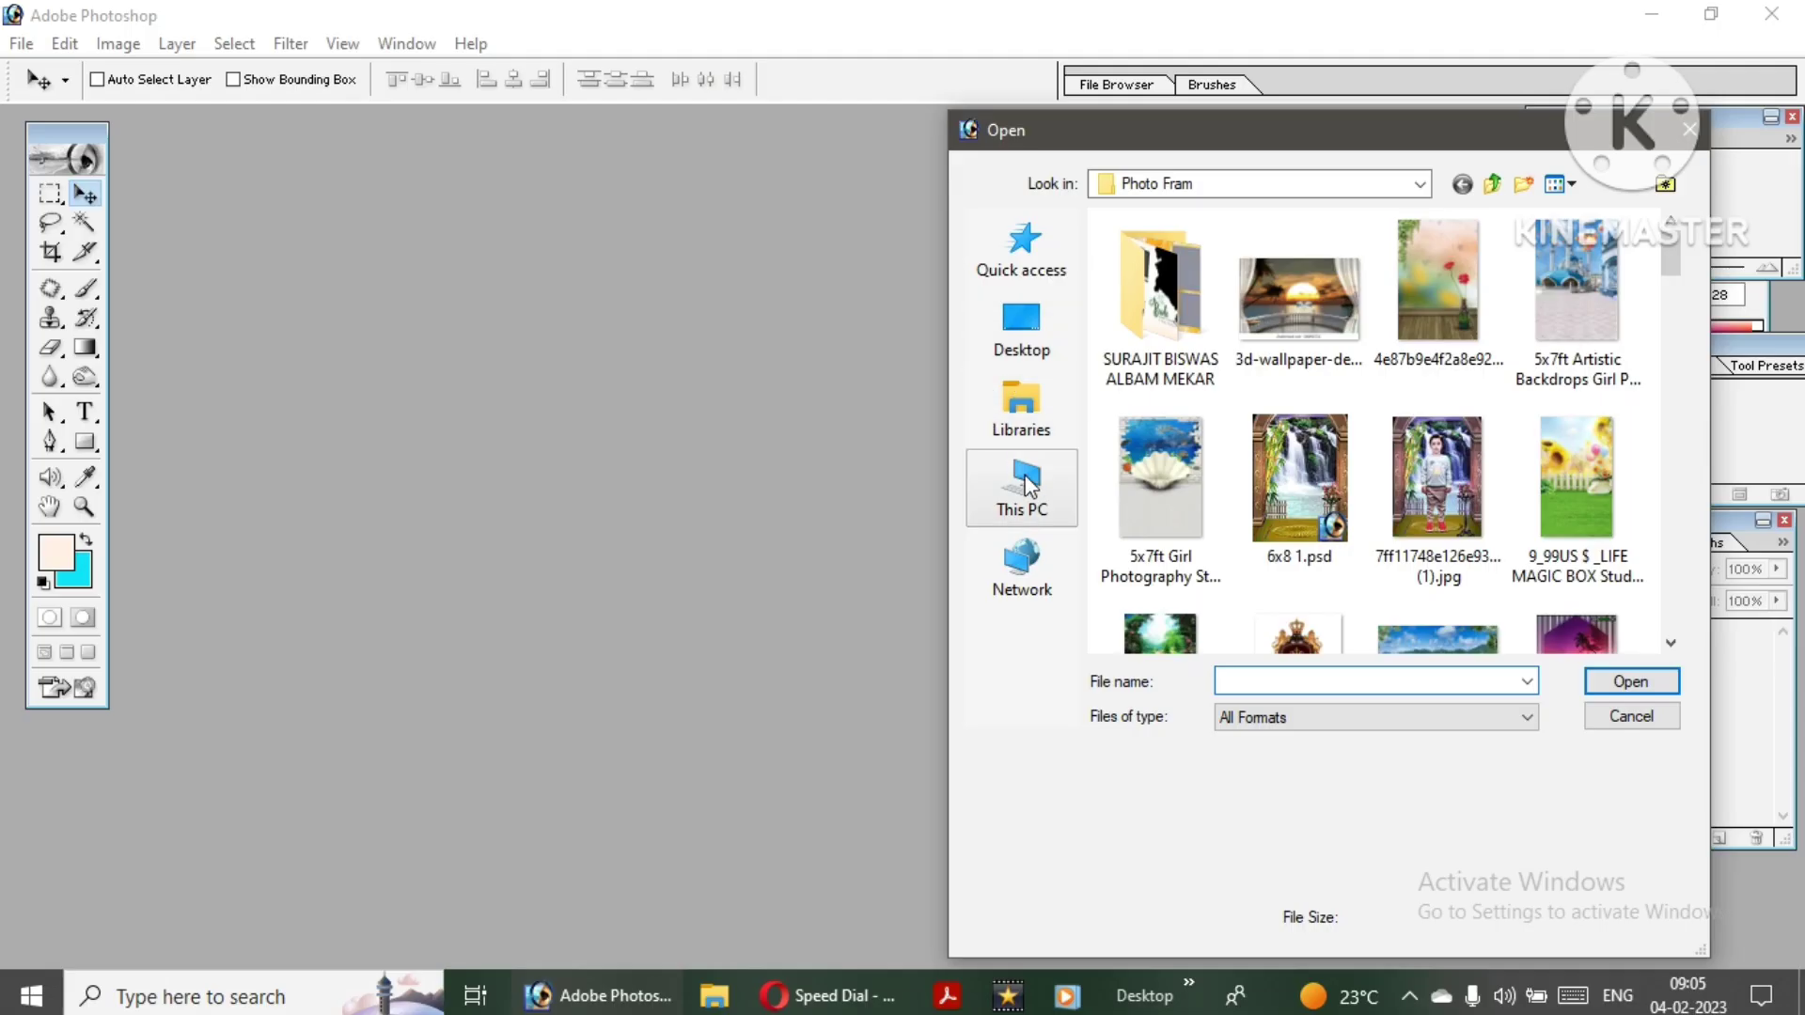
- Open the WhatsApp red saree photo from New Volume (D:) > MY Merry
{"action": "left_click", "coordinate": [1030, 486]}
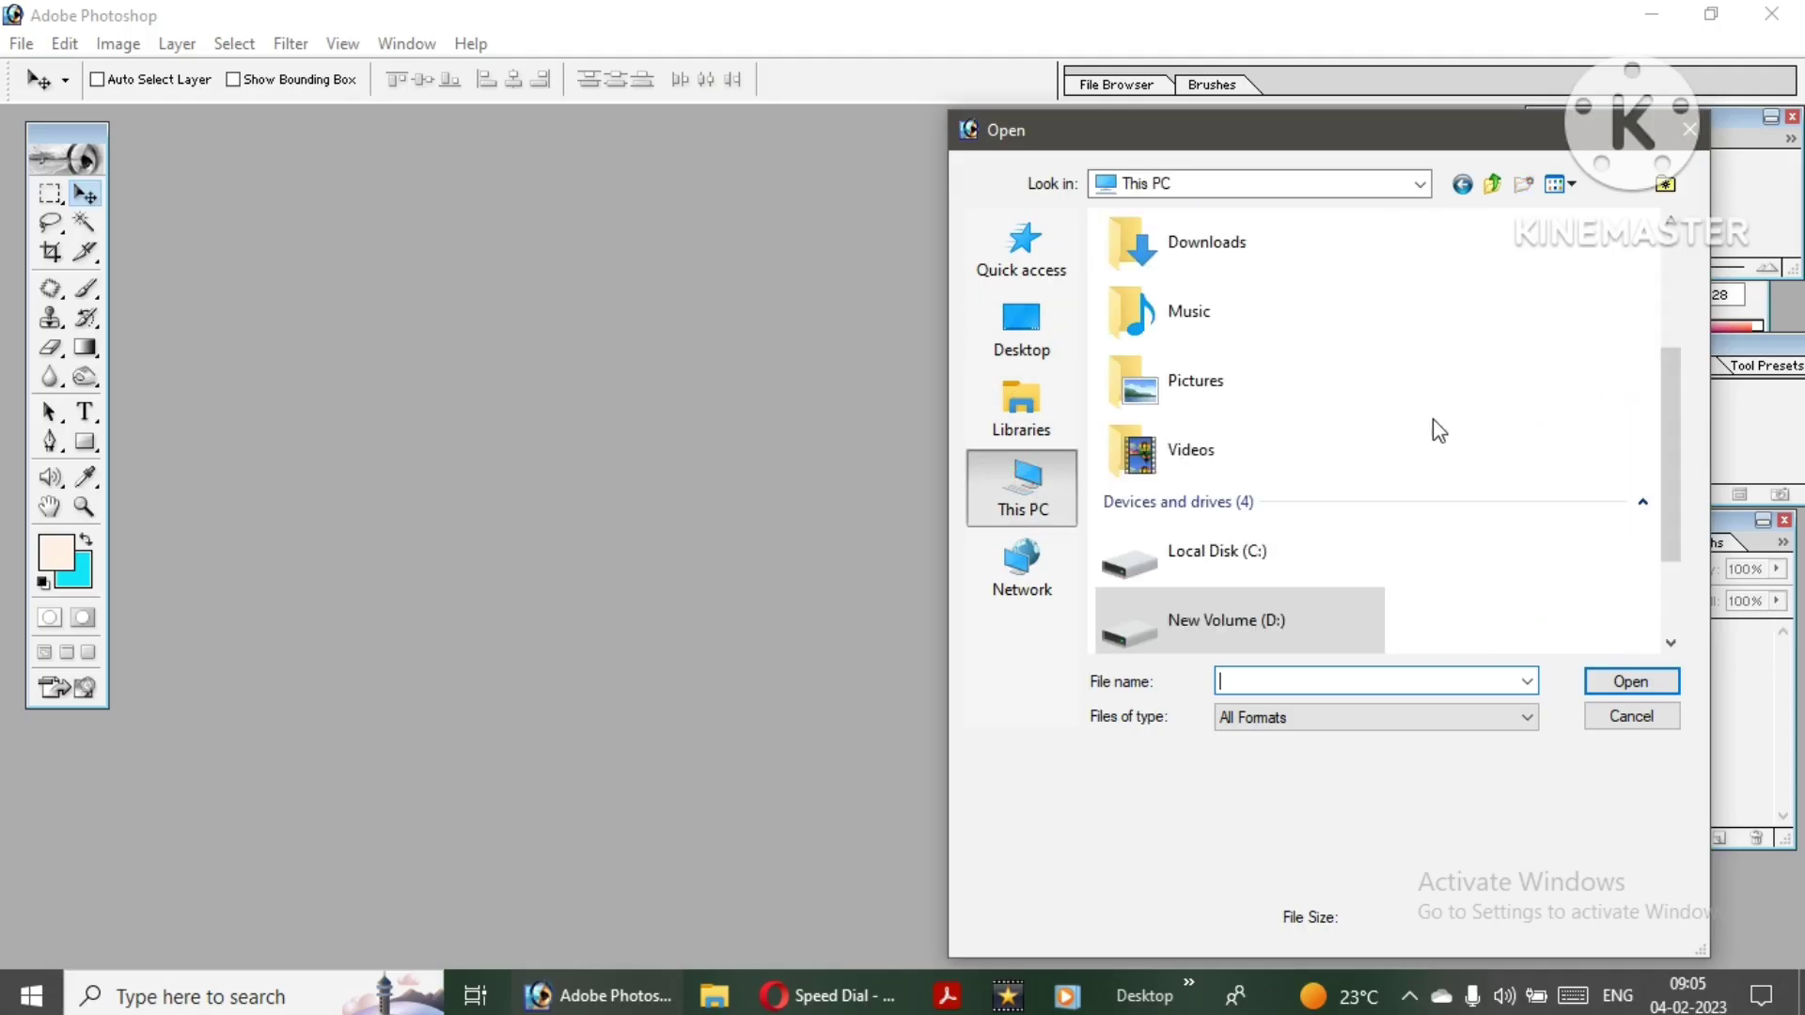
{"action": "scroll", "coordinate": [1273, 583], "scroll_direction": "down", "scroll_amount": 2}
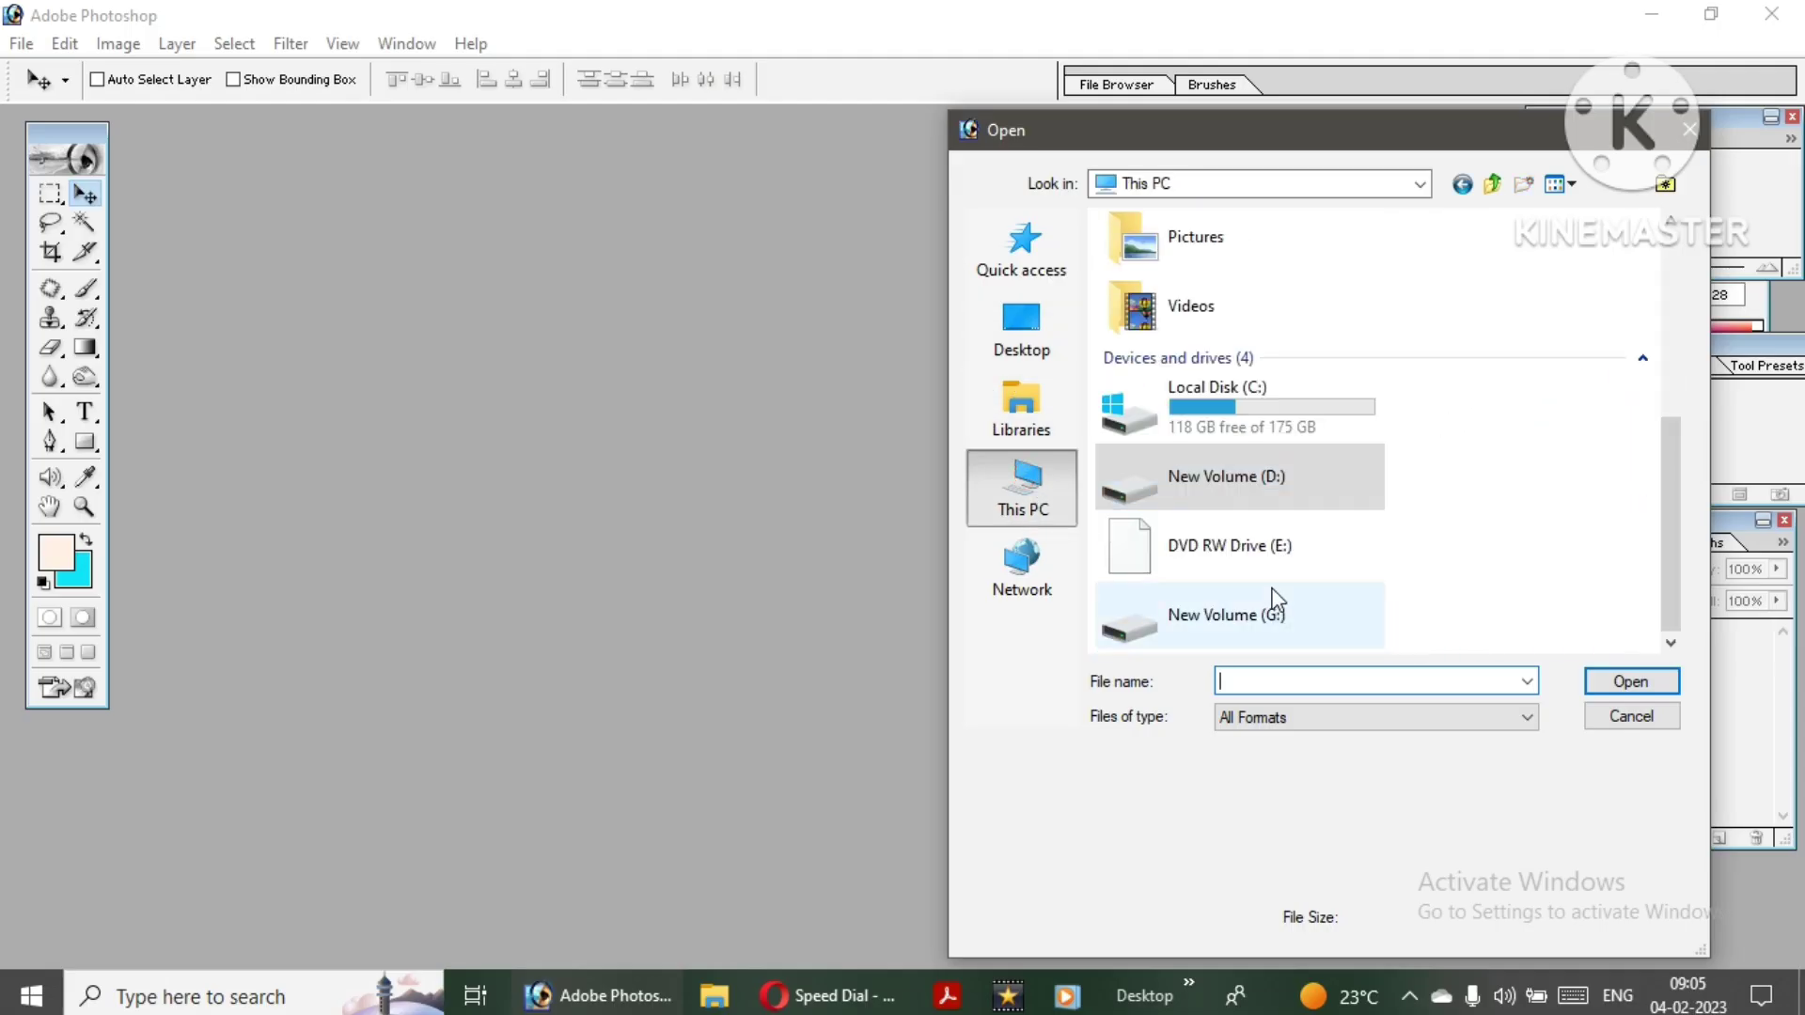
{"action": "double_click", "coordinate": [1247, 493]}
{"action": "left_click_drag", "start_coordinate": [1672, 259], "coordinate": [1696, 366]}
{"action": "double_click", "coordinate": [1252, 425]}
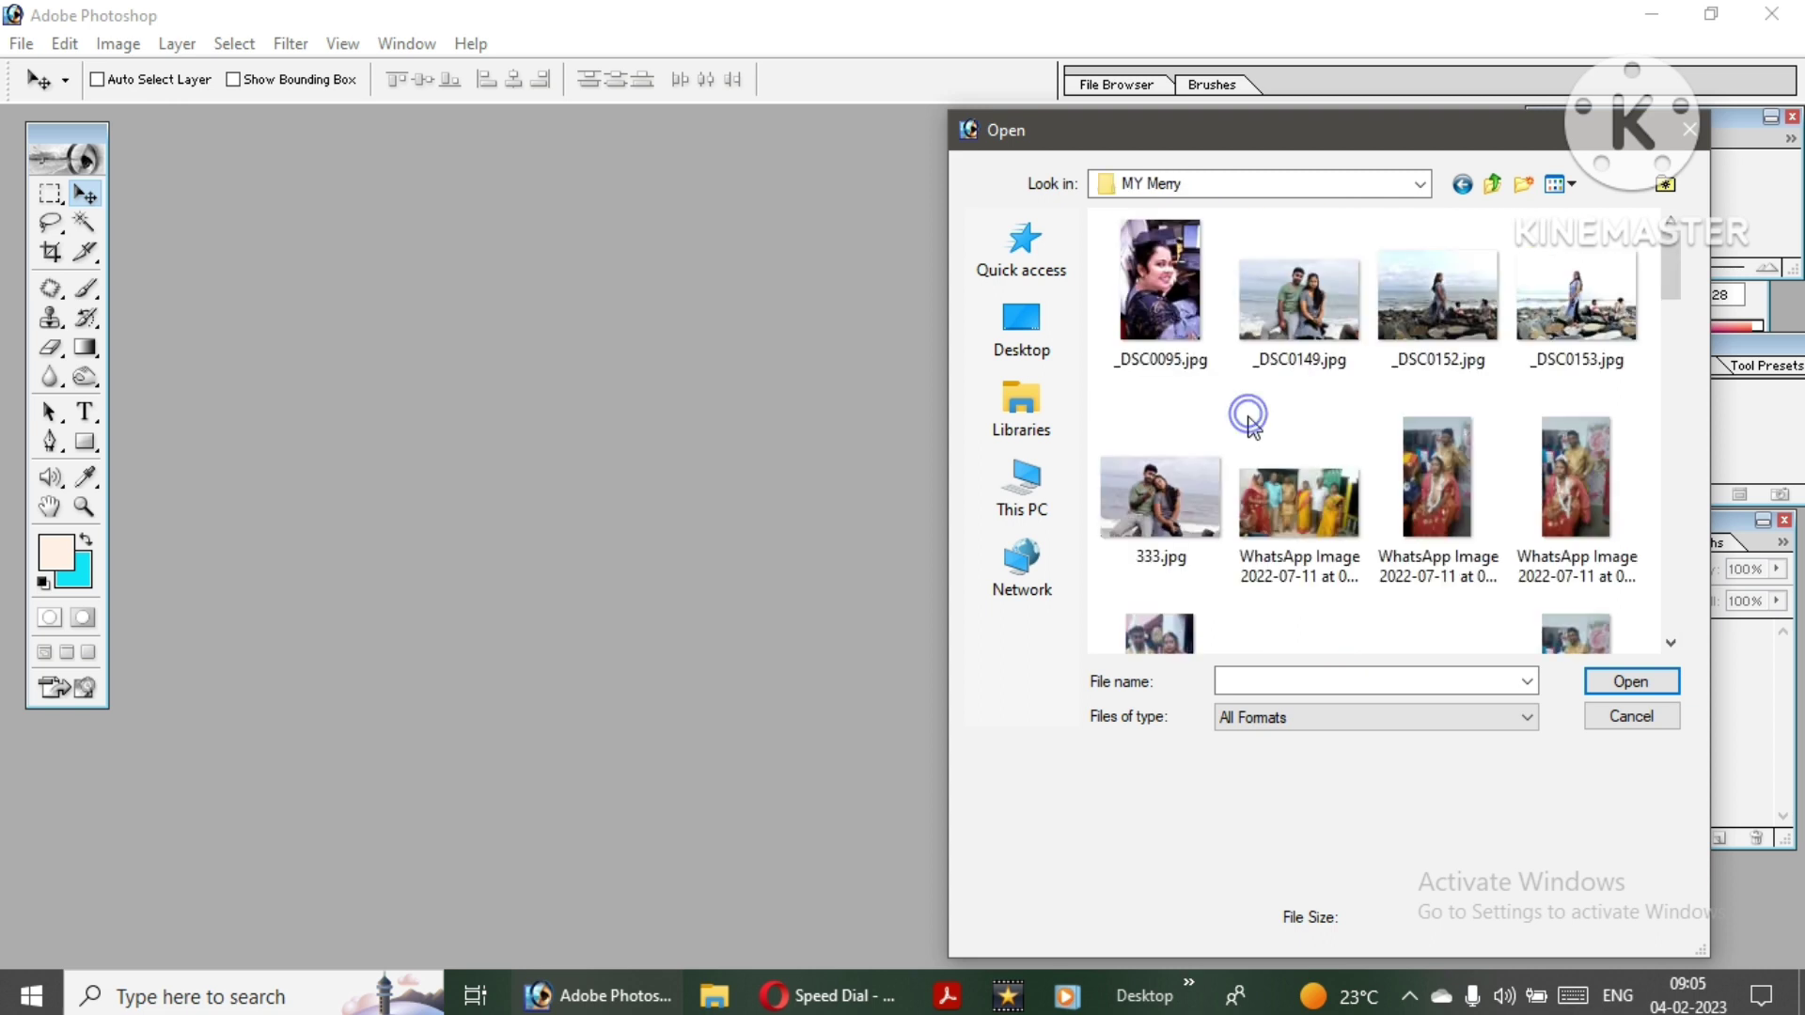
{"action": "left_click_drag", "start_coordinate": [1674, 259], "coordinate": [1694, 500]}
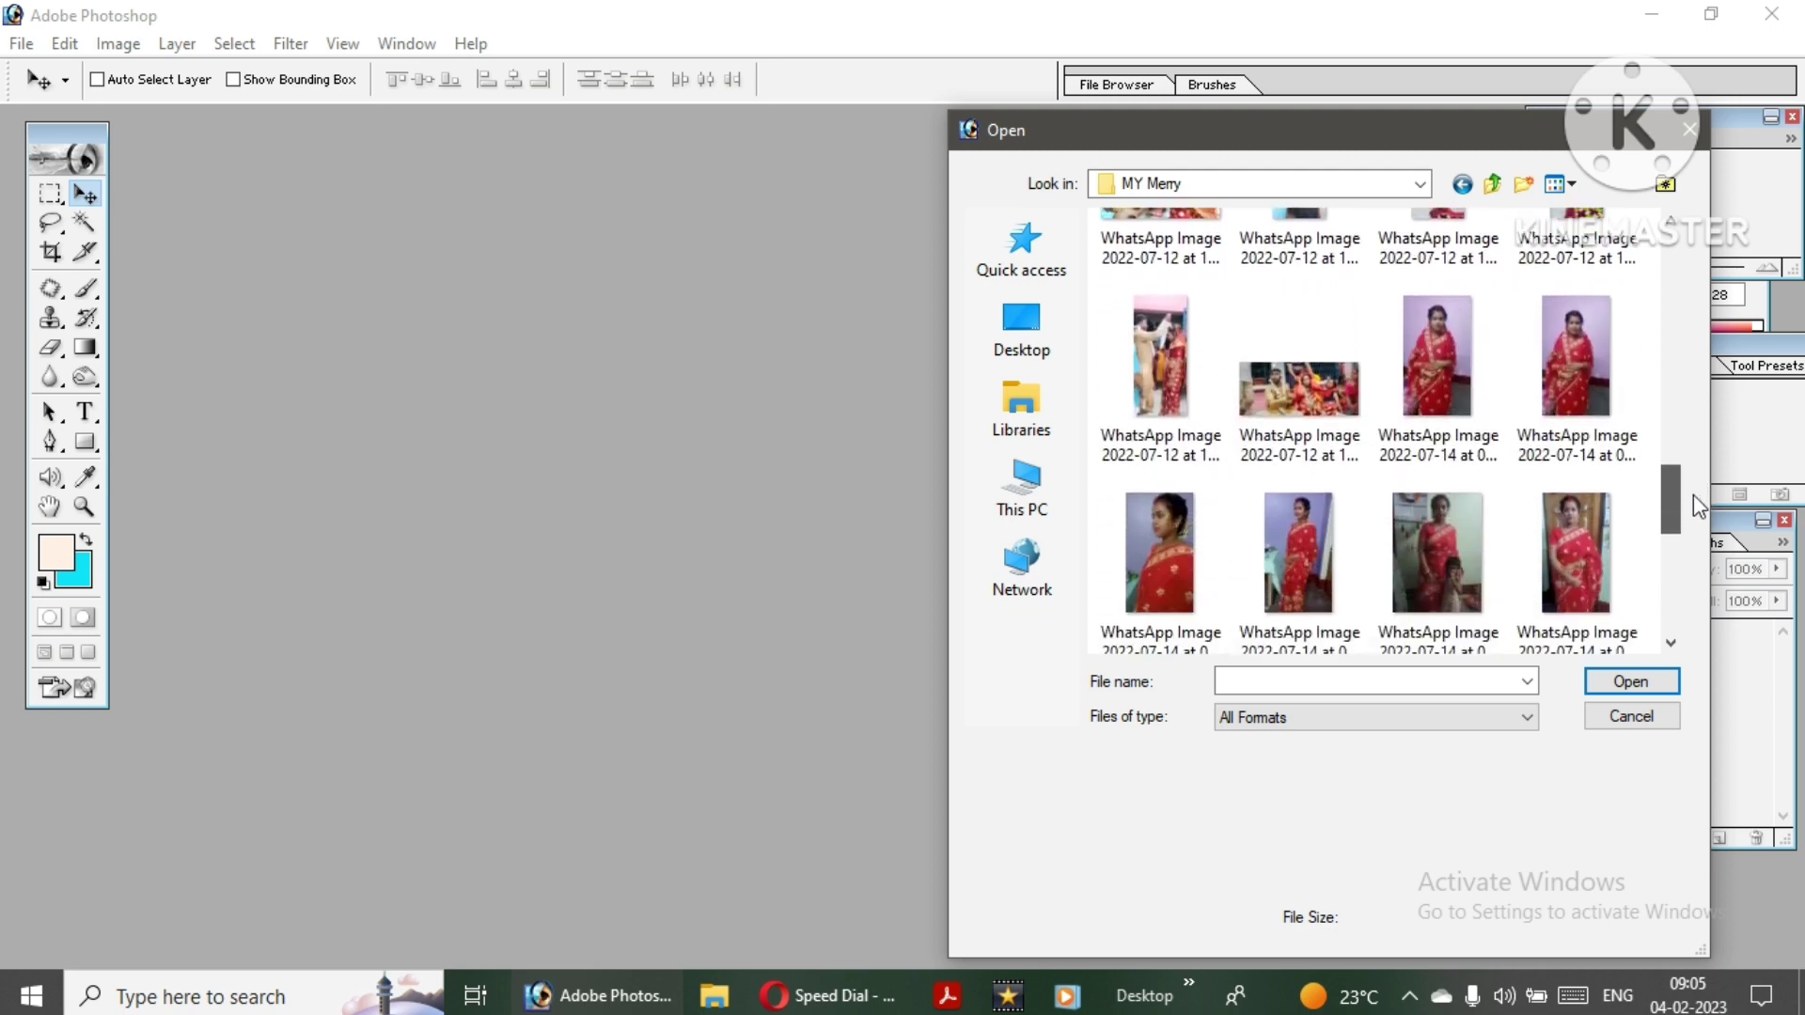
{"action": "left_click", "coordinate": [1294, 531]}
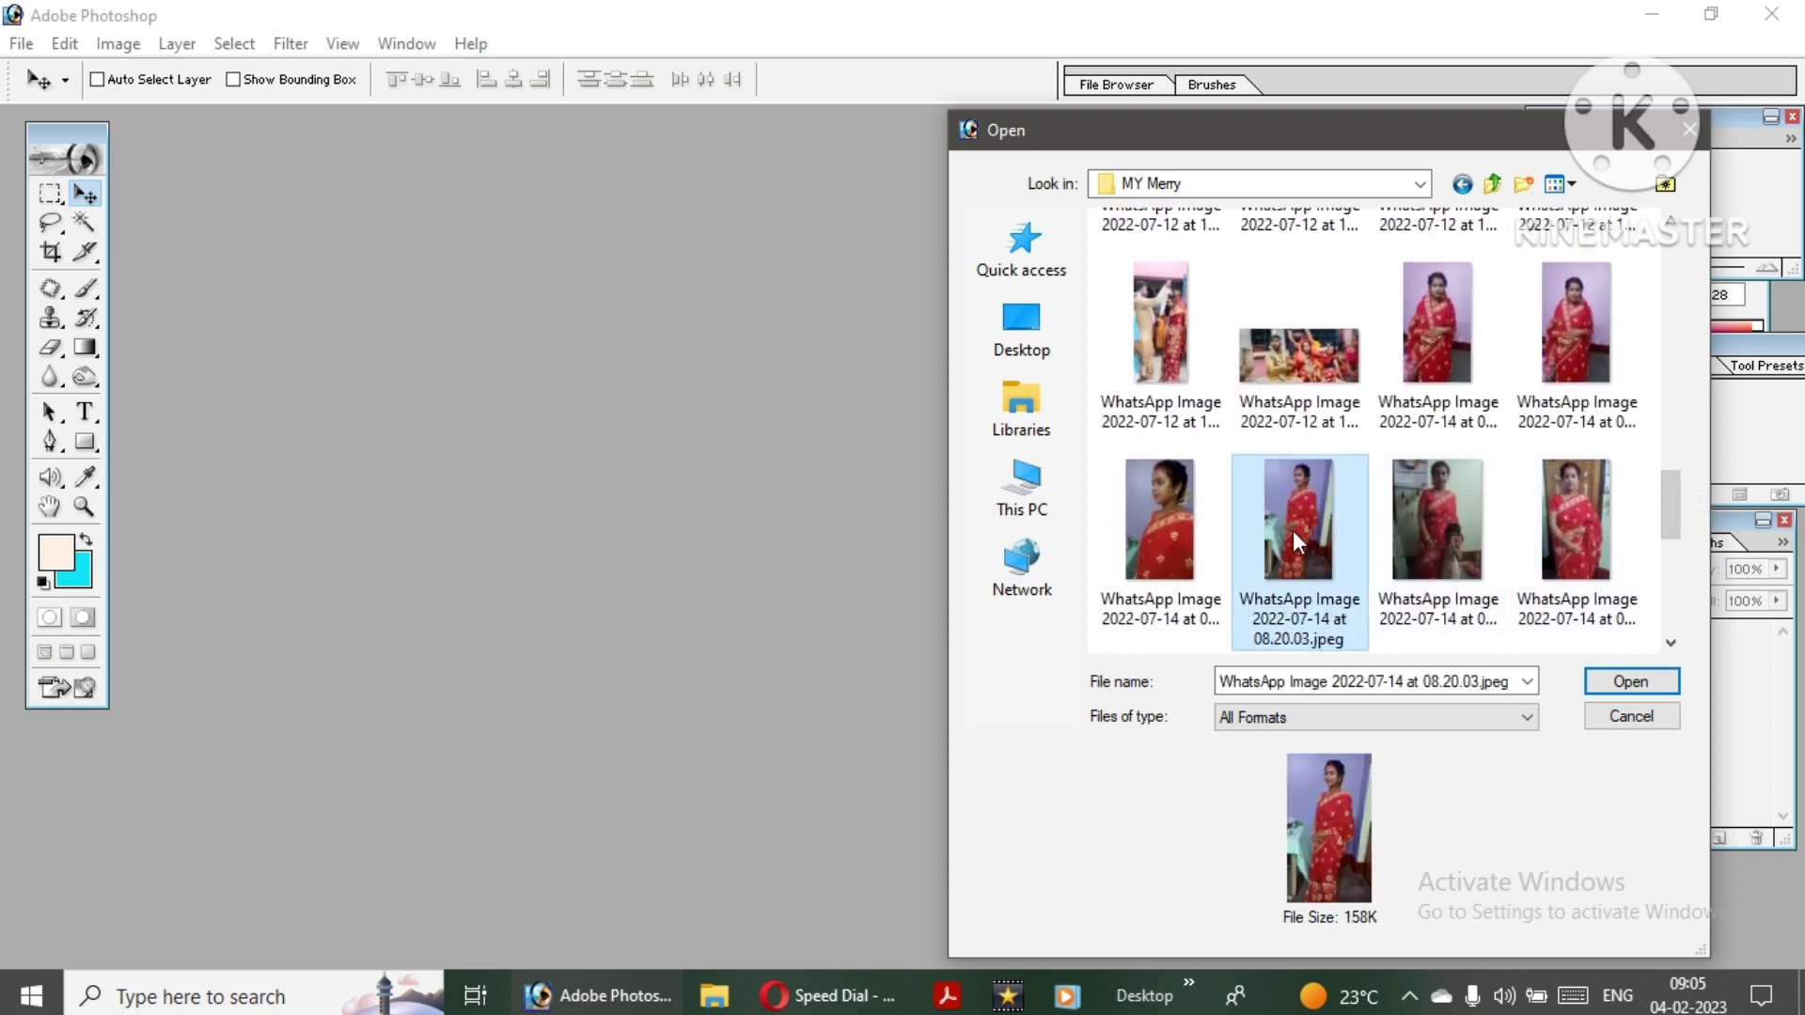
{"action": "double_click", "coordinate": [1293, 530]}
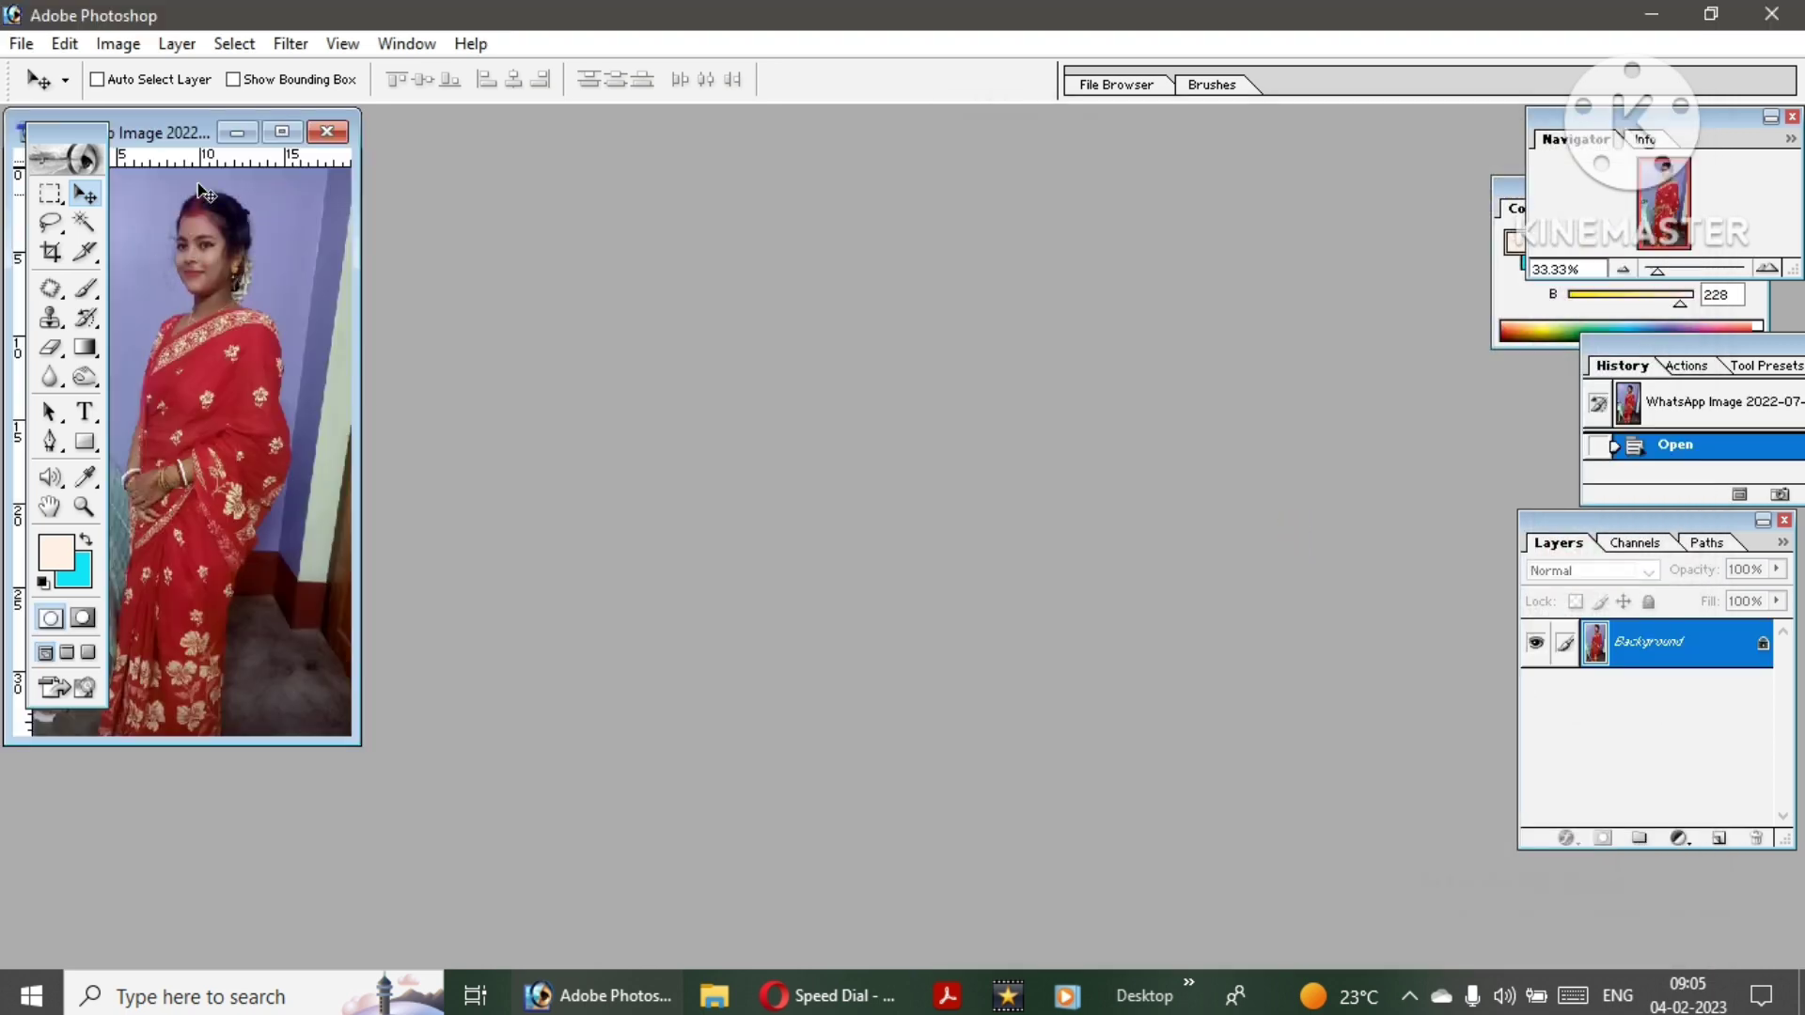
- Reposition the saree photo window, maximize it, then restore it to floating size
{"action": "left_click_drag", "start_coordinate": [179, 146], "coordinate": [880, 208]}
{"action": "left_click", "coordinate": [977, 204]}
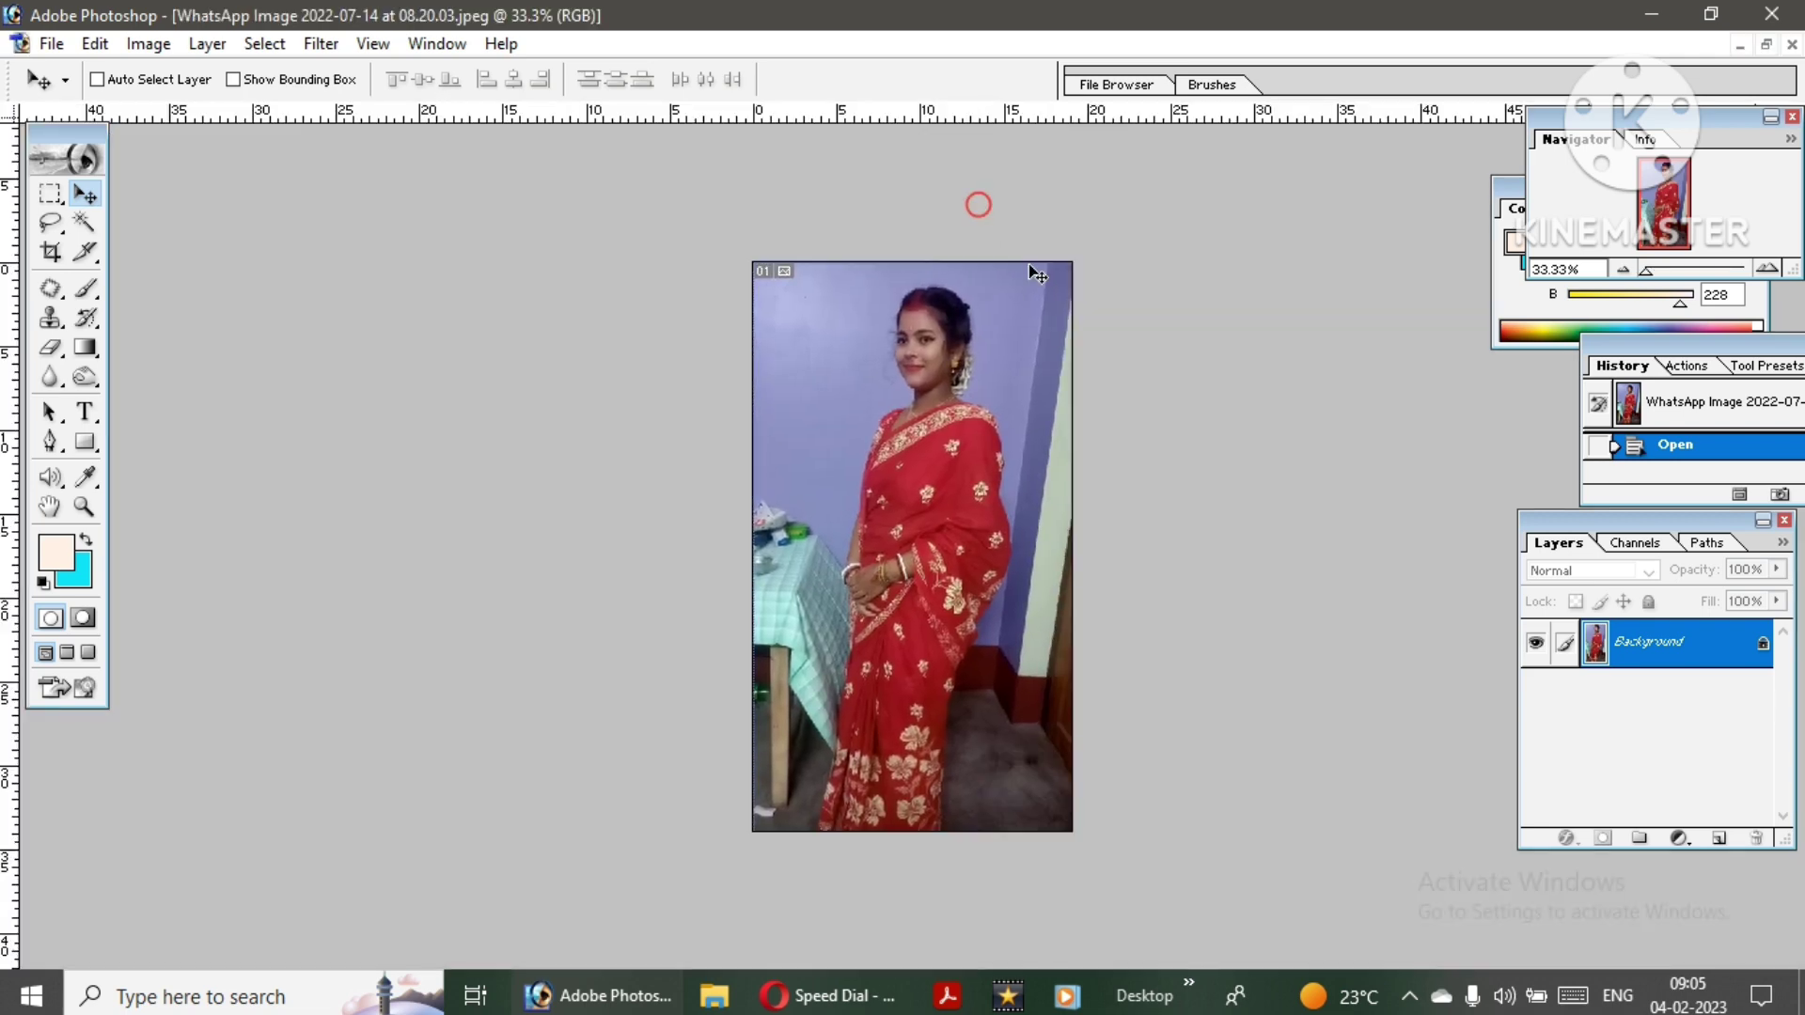
{"action": "left_click", "coordinate": [1766, 45]}
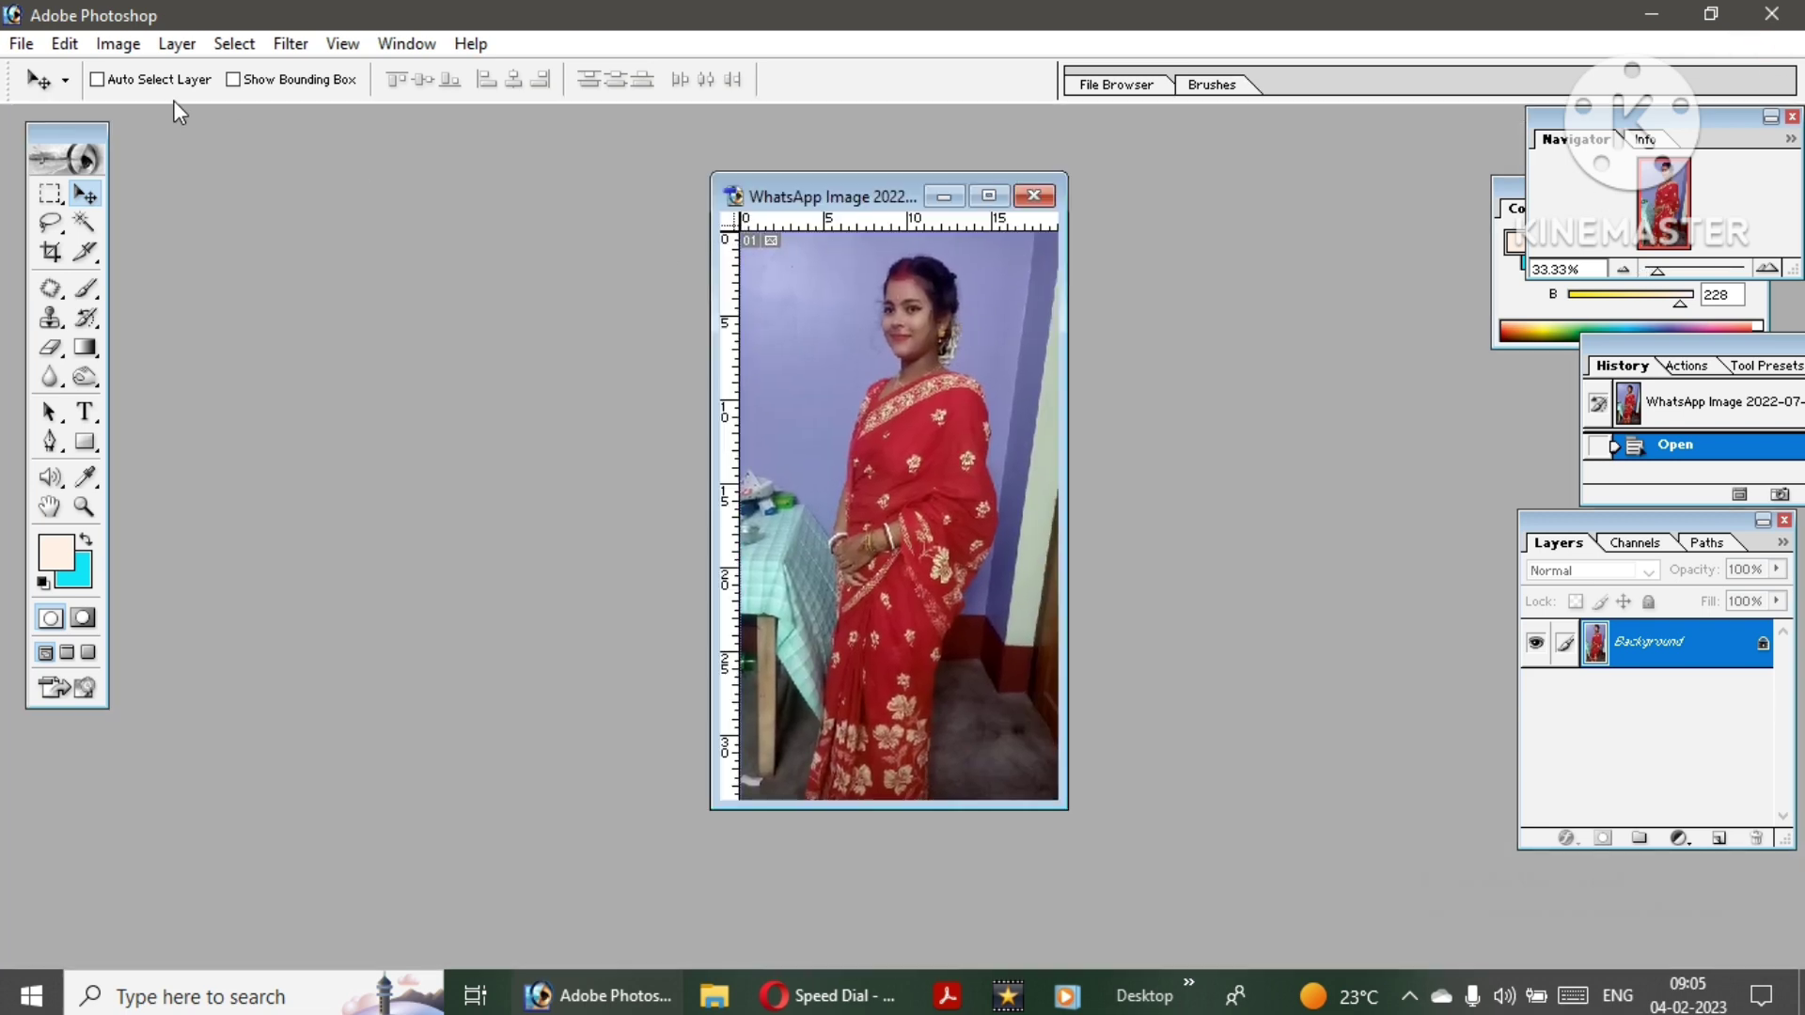
{"action": "left_click", "coordinate": [23, 44]}
- Open the purple night background gplus1493951613.jpg from New Volume (D:) > Photo Fram
{"action": "left_click", "coordinate": [66, 101]}
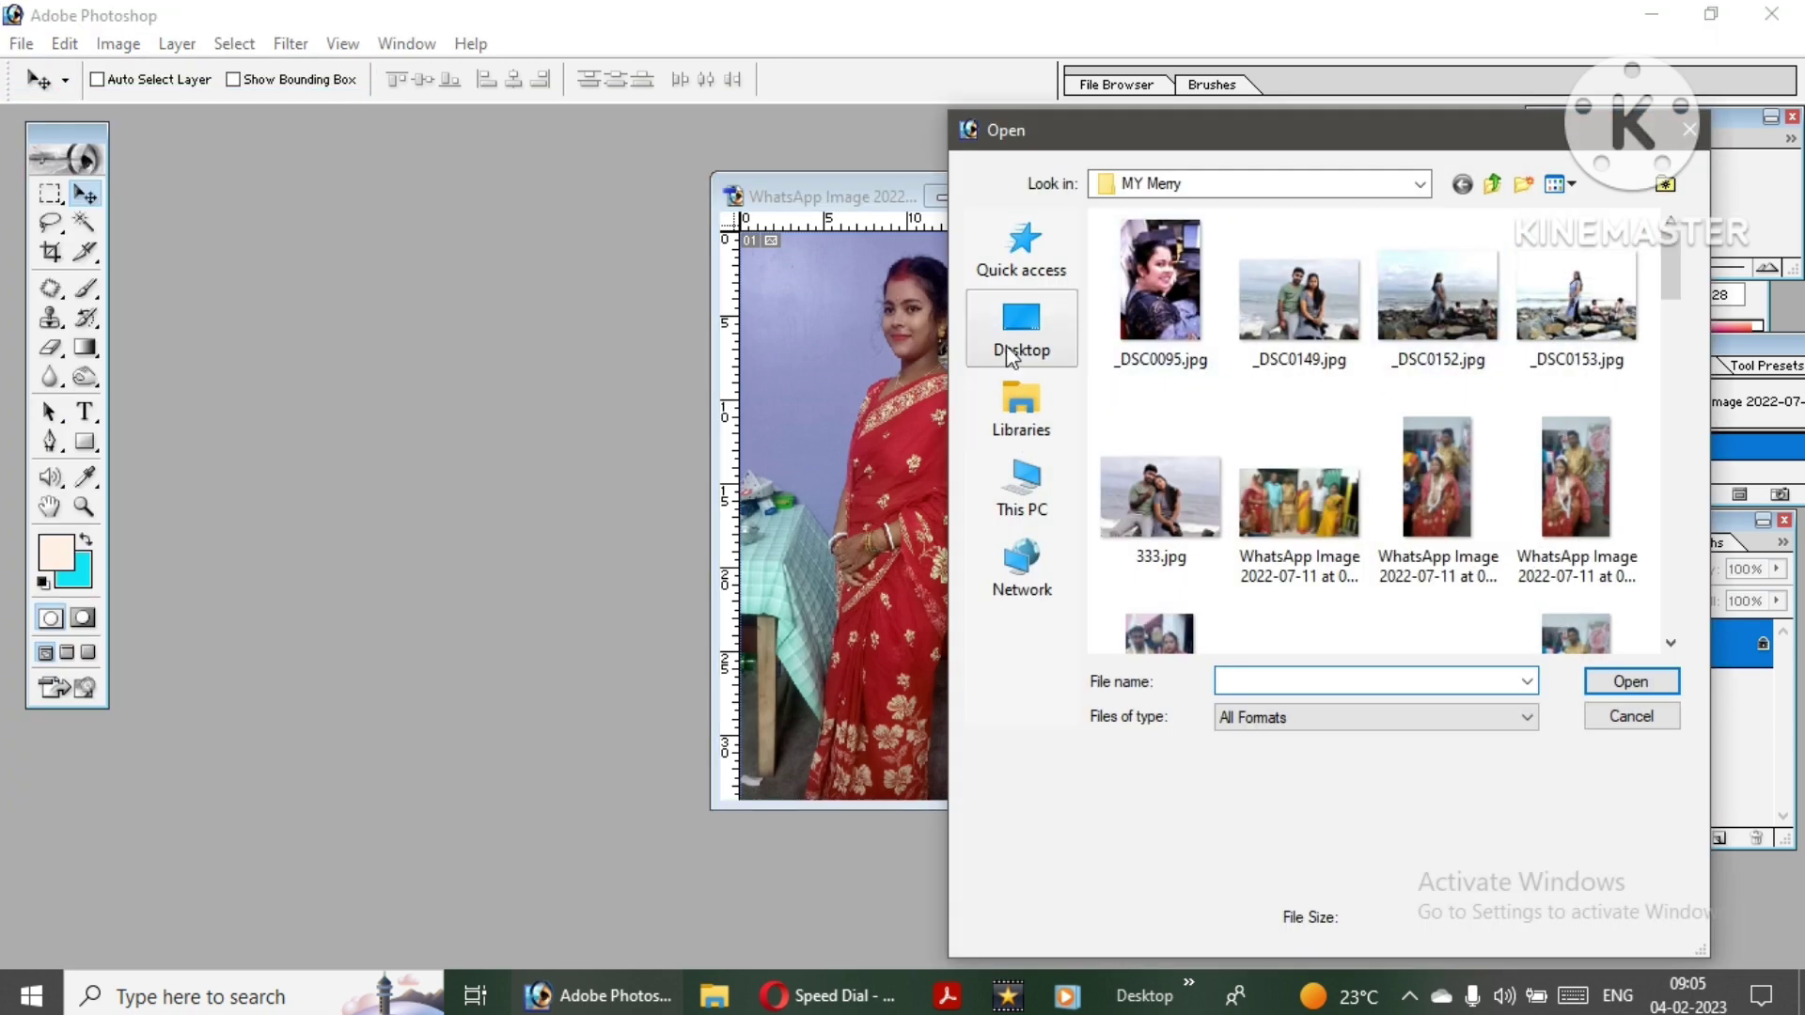
{"action": "left_click", "coordinate": [1008, 352]}
{"action": "left_click", "coordinate": [1021, 489]}
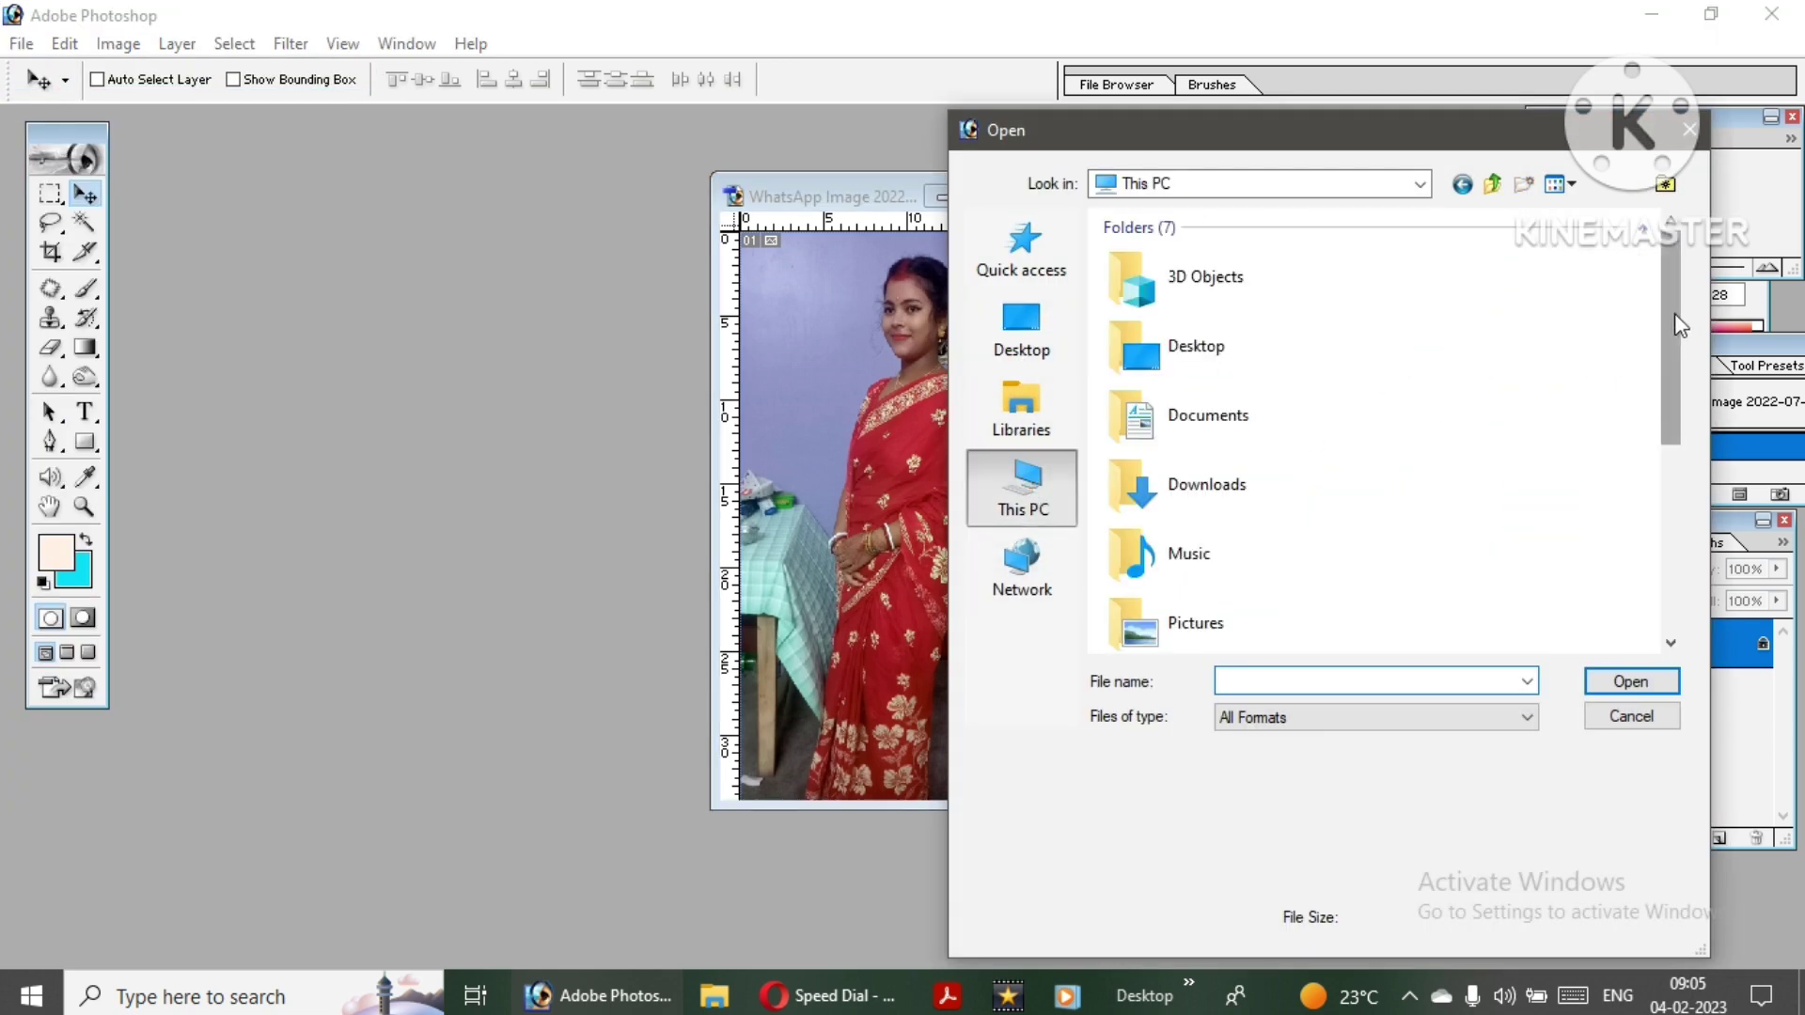
{"action": "left_click_drag", "start_coordinate": [1681, 325], "coordinate": [1673, 500]}
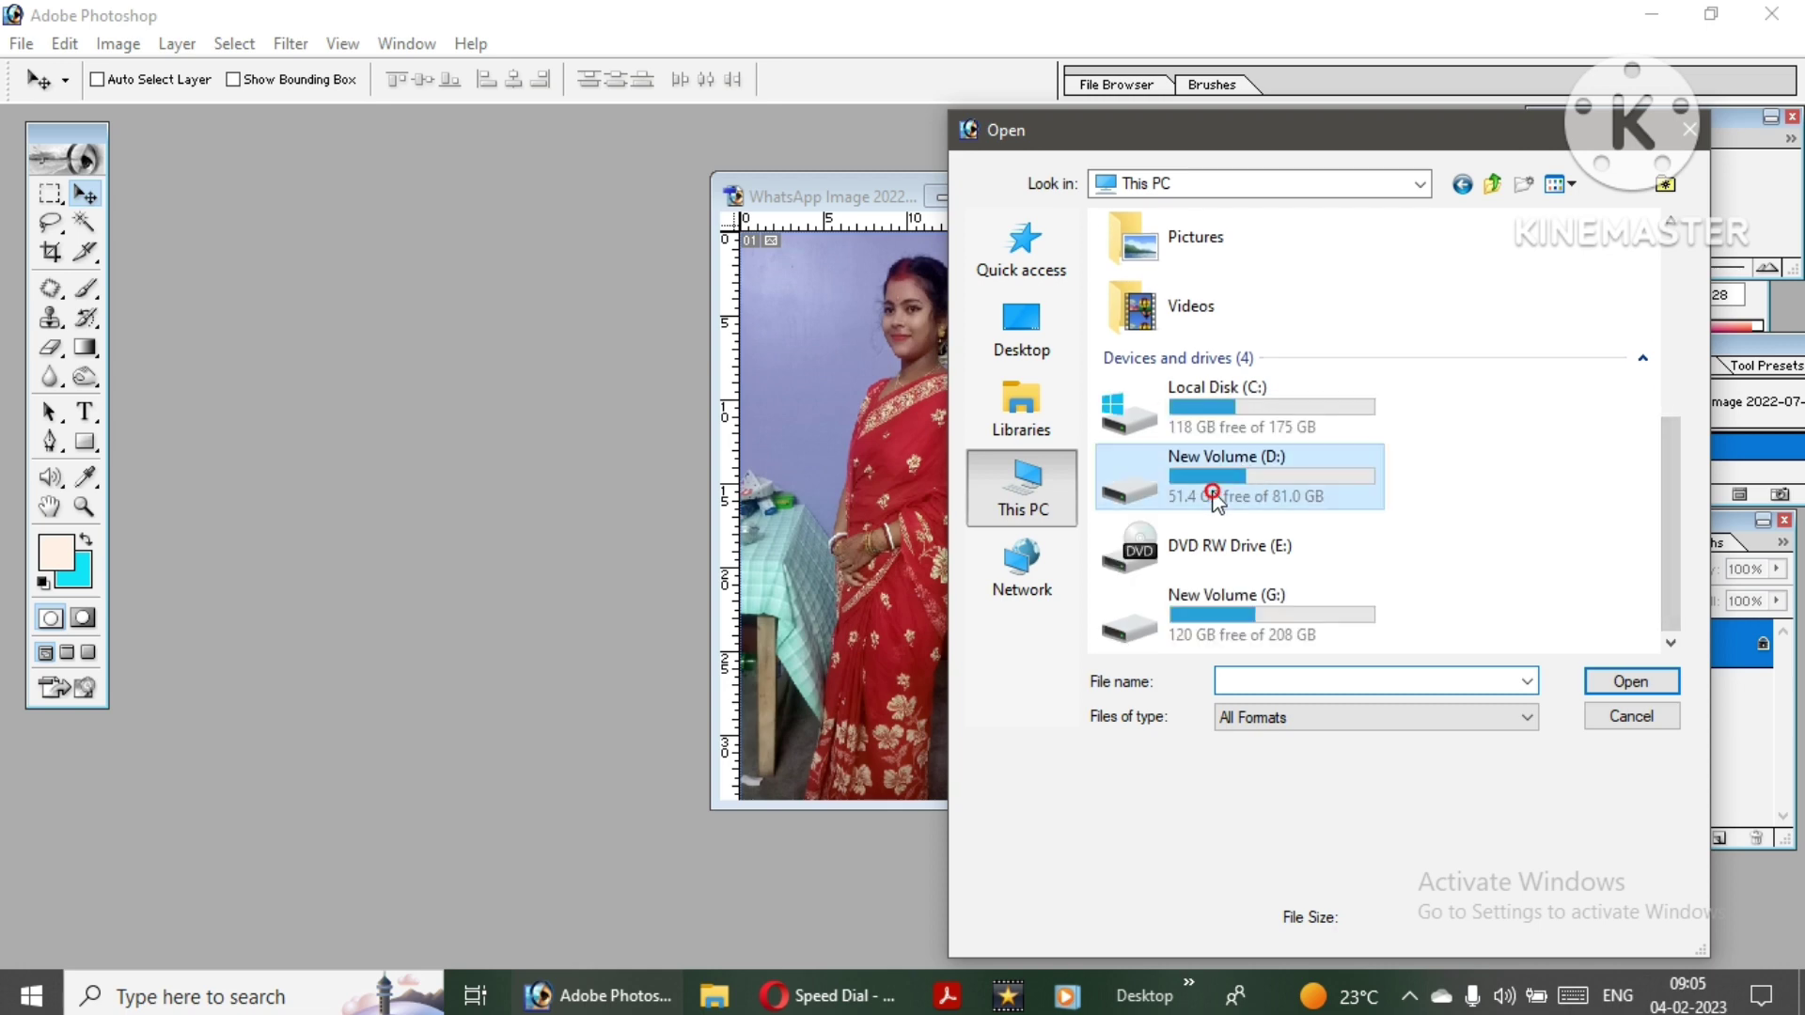
{"action": "double_click", "coordinate": [1213, 495]}
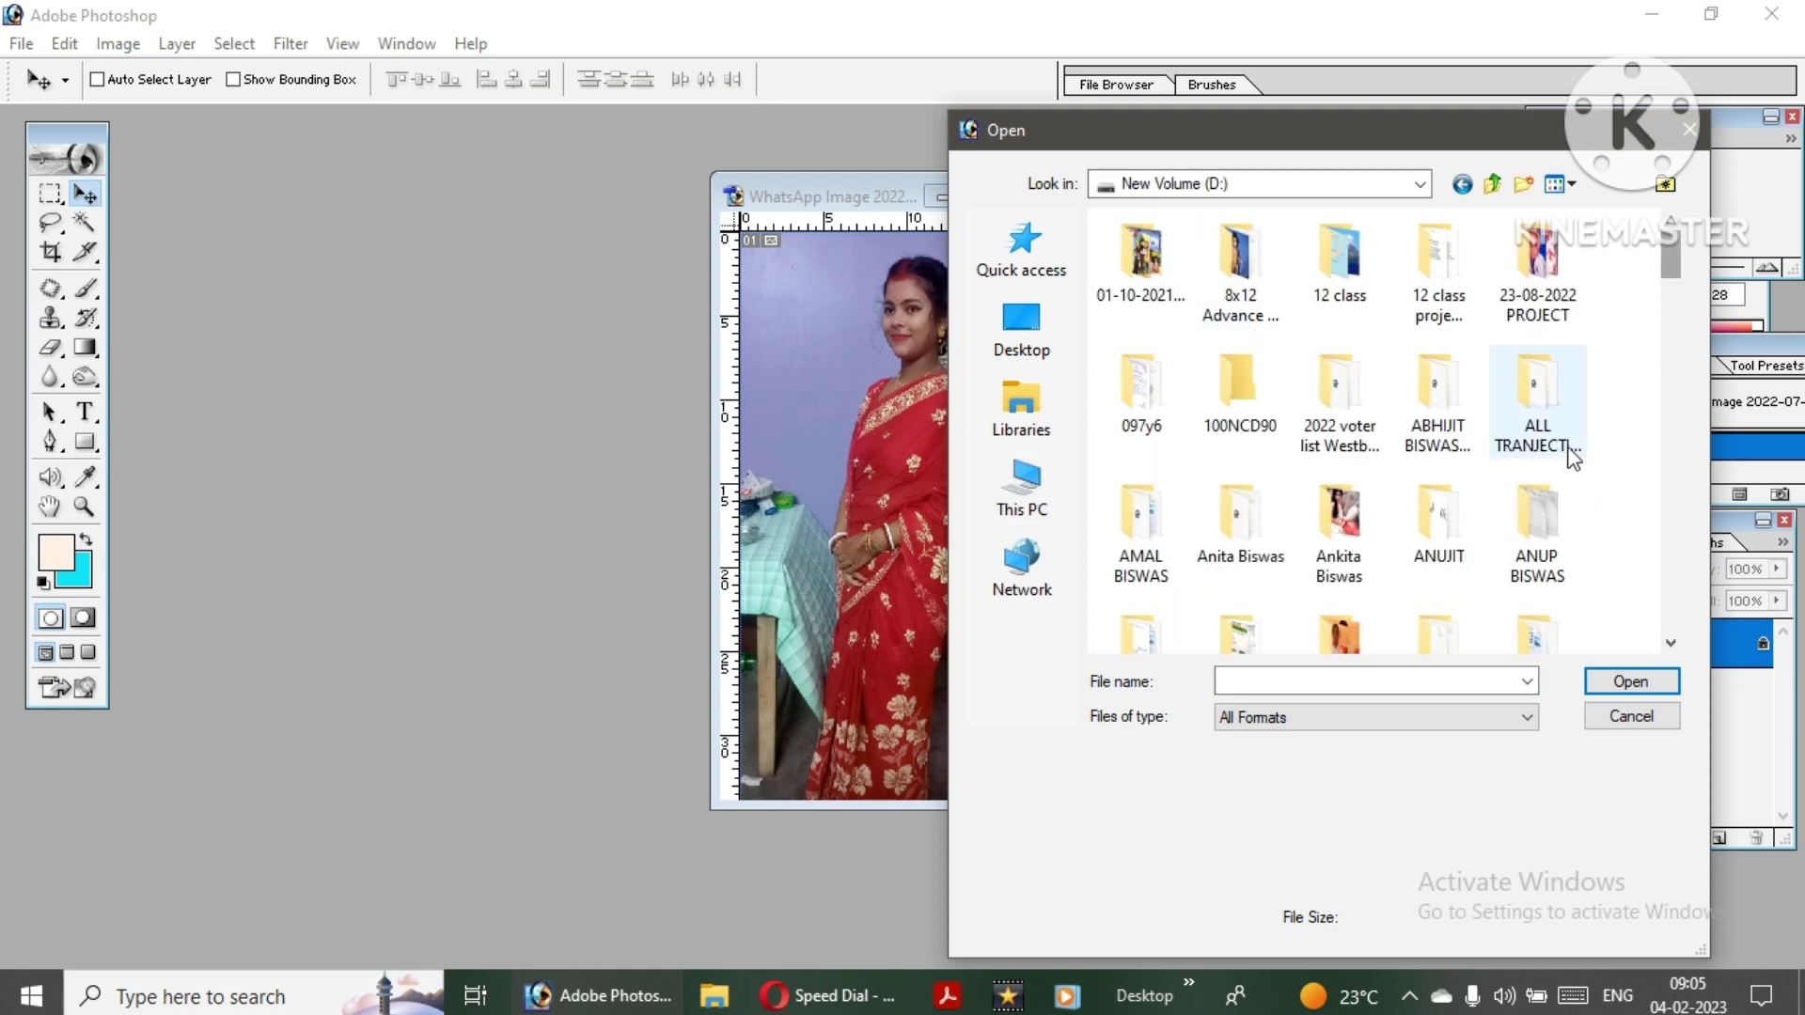
{"action": "left_click_drag", "start_coordinate": [1670, 258], "coordinate": [1695, 360]}
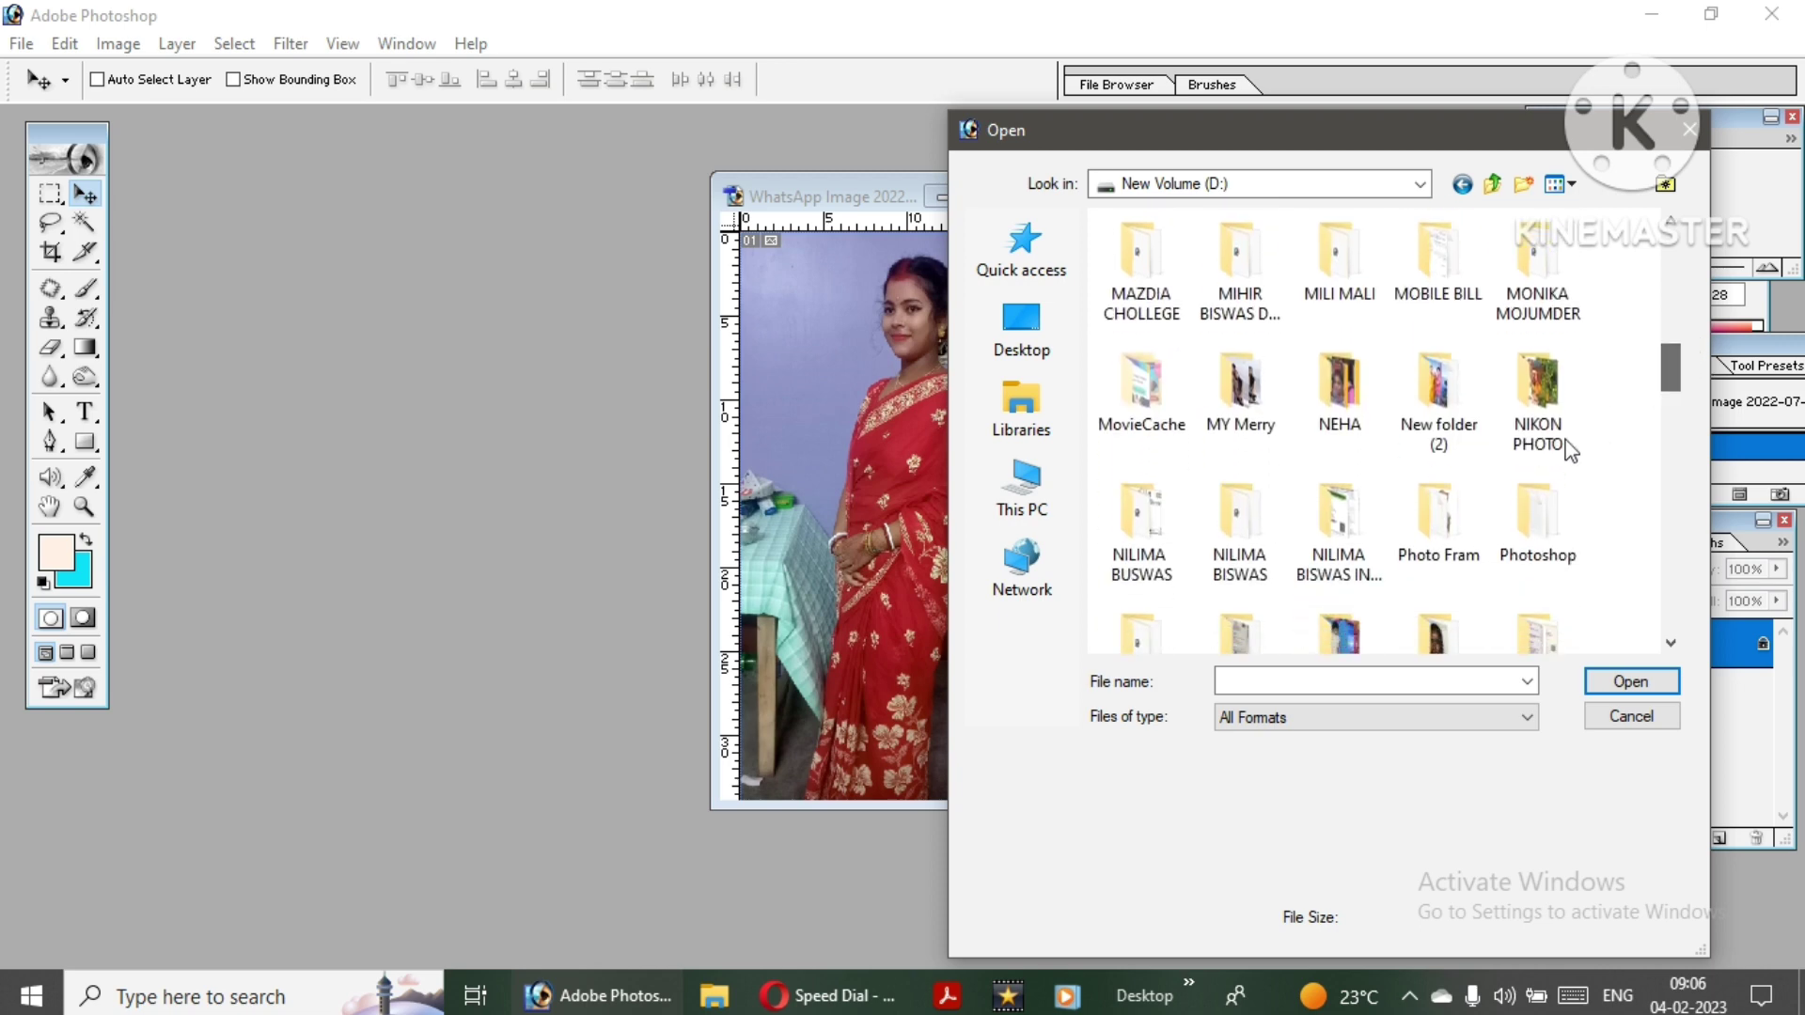
{"action": "double_click", "coordinate": [1436, 530]}
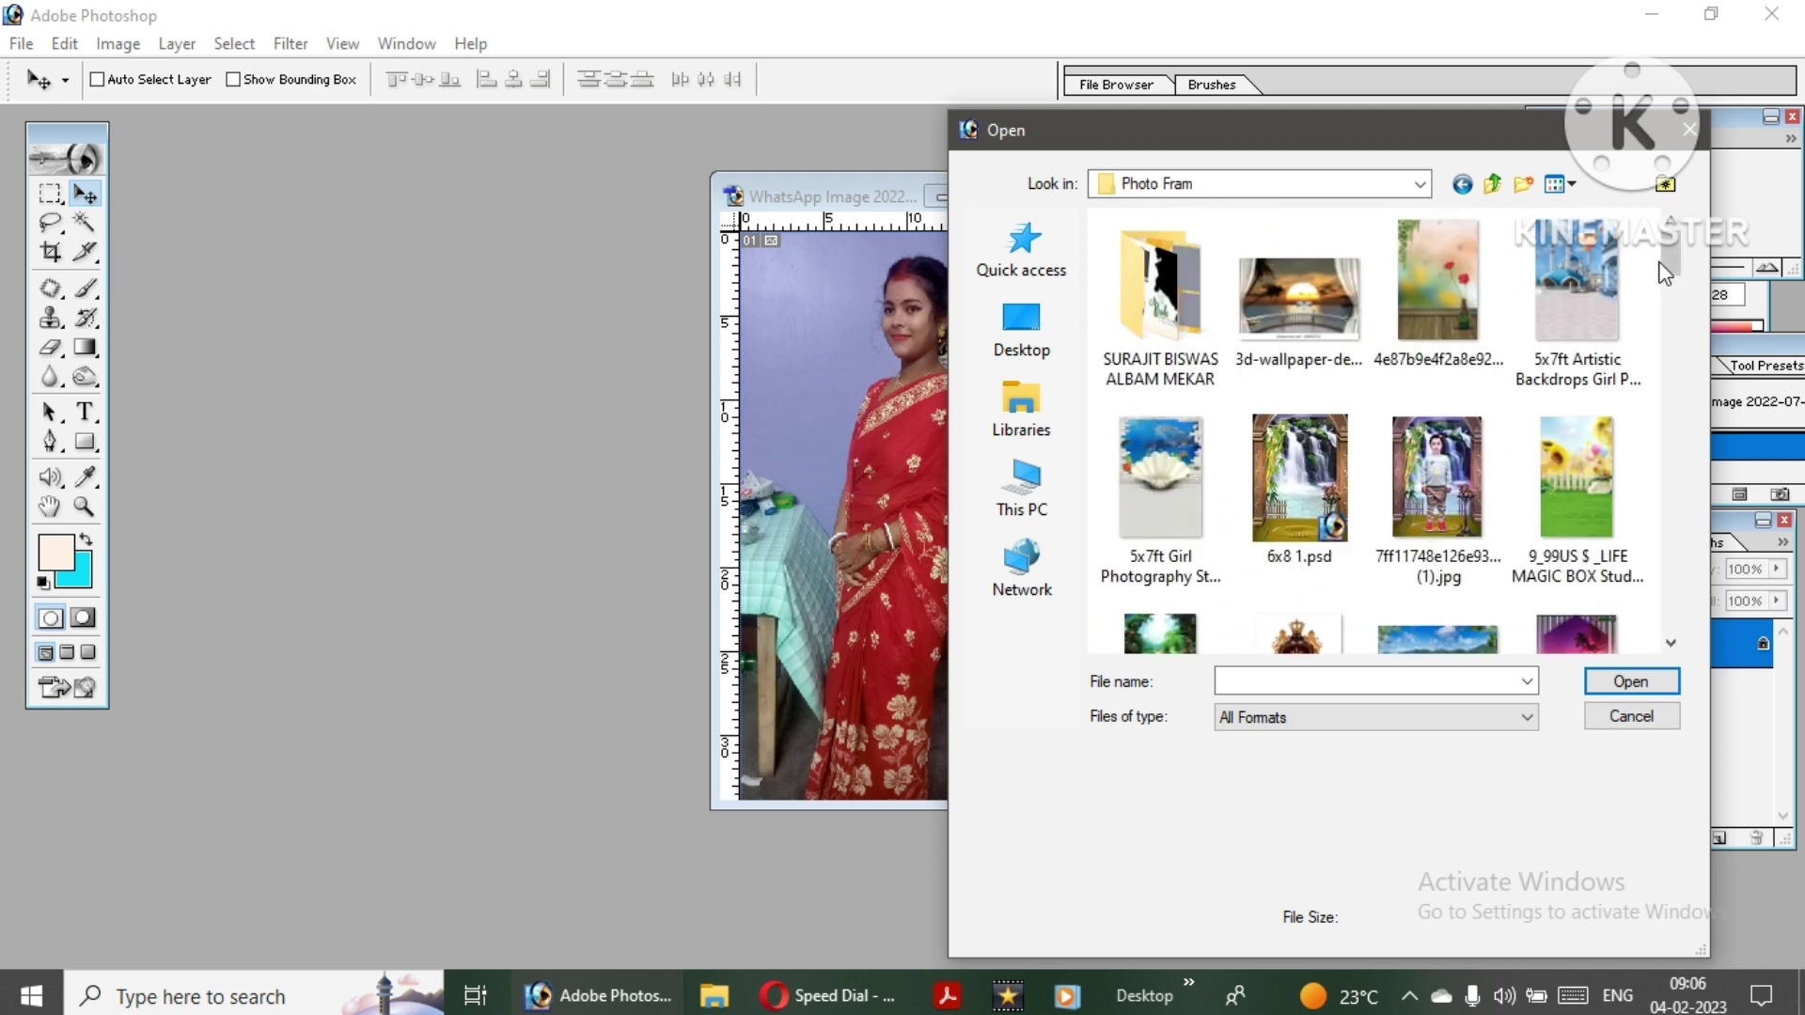
{"action": "left_click_drag", "start_coordinate": [1664, 271], "coordinate": [1673, 342]}
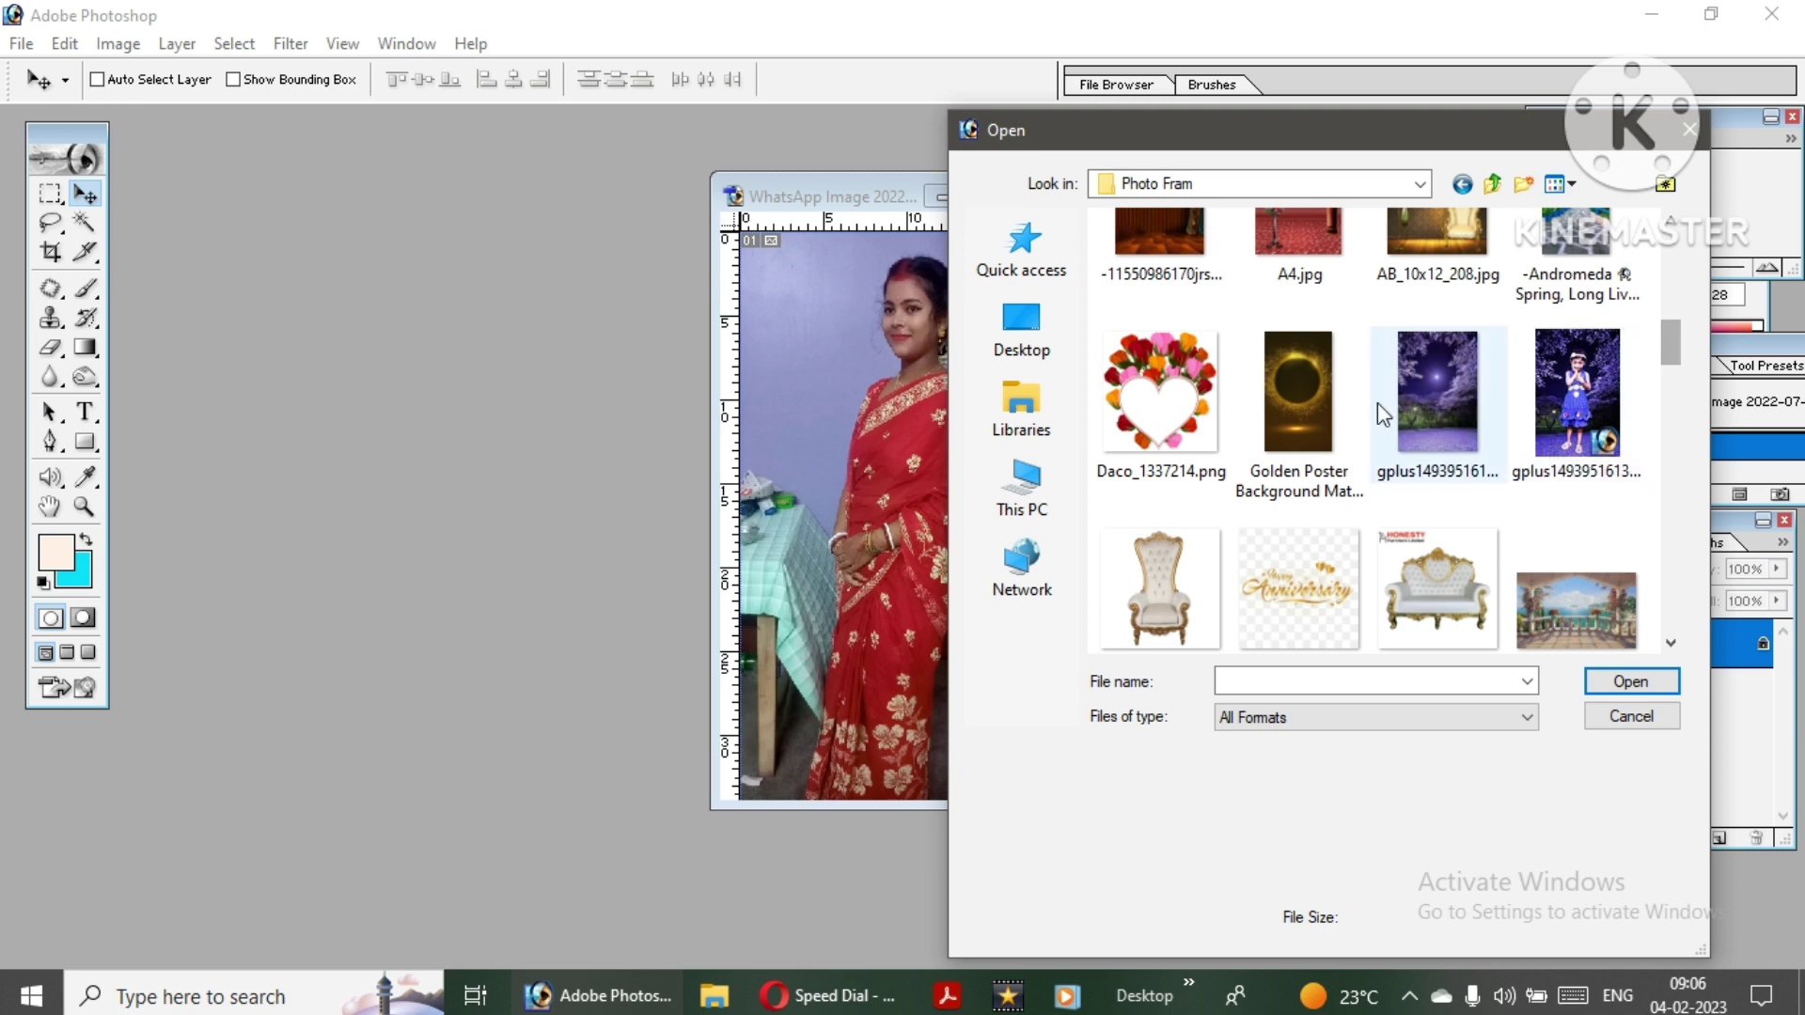
{"action": "left_click", "coordinate": [1433, 397]}
{"action": "double_click", "coordinate": [1433, 396]}
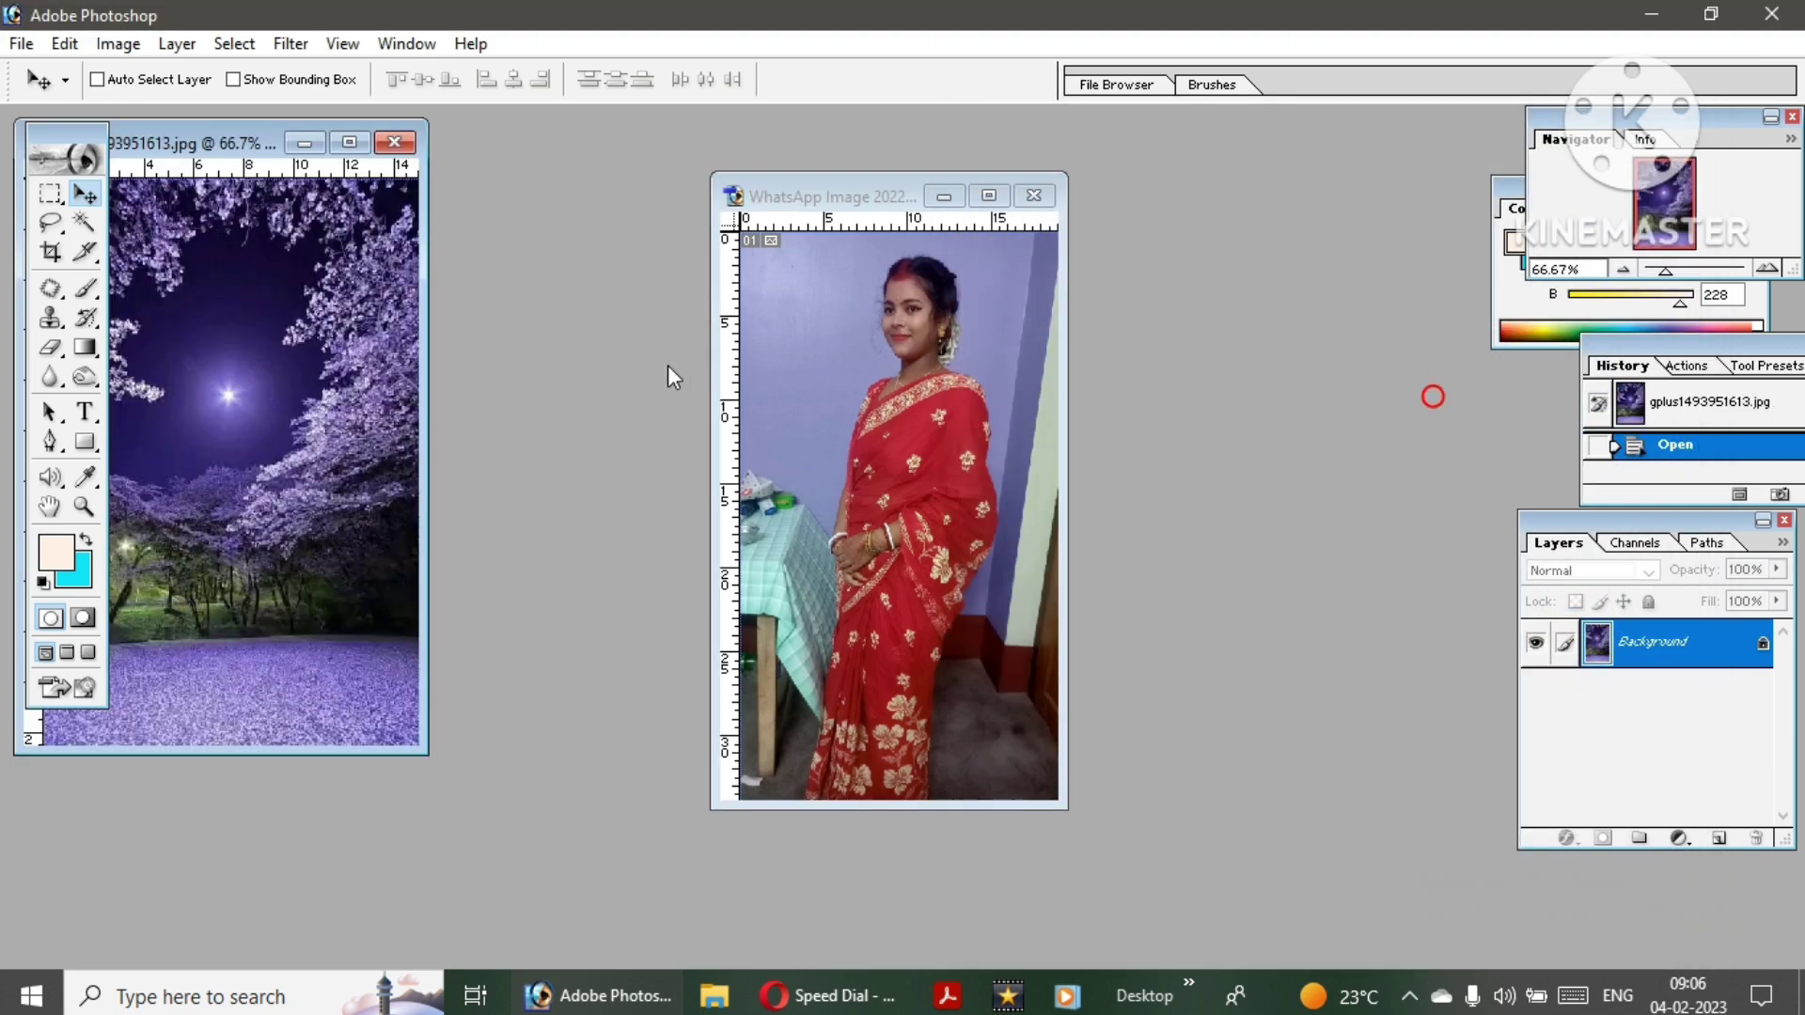
- Arrange the background and saree photo windows side by side
{"action": "left_click_drag", "start_coordinate": [200, 143], "coordinate": [455, 178]}
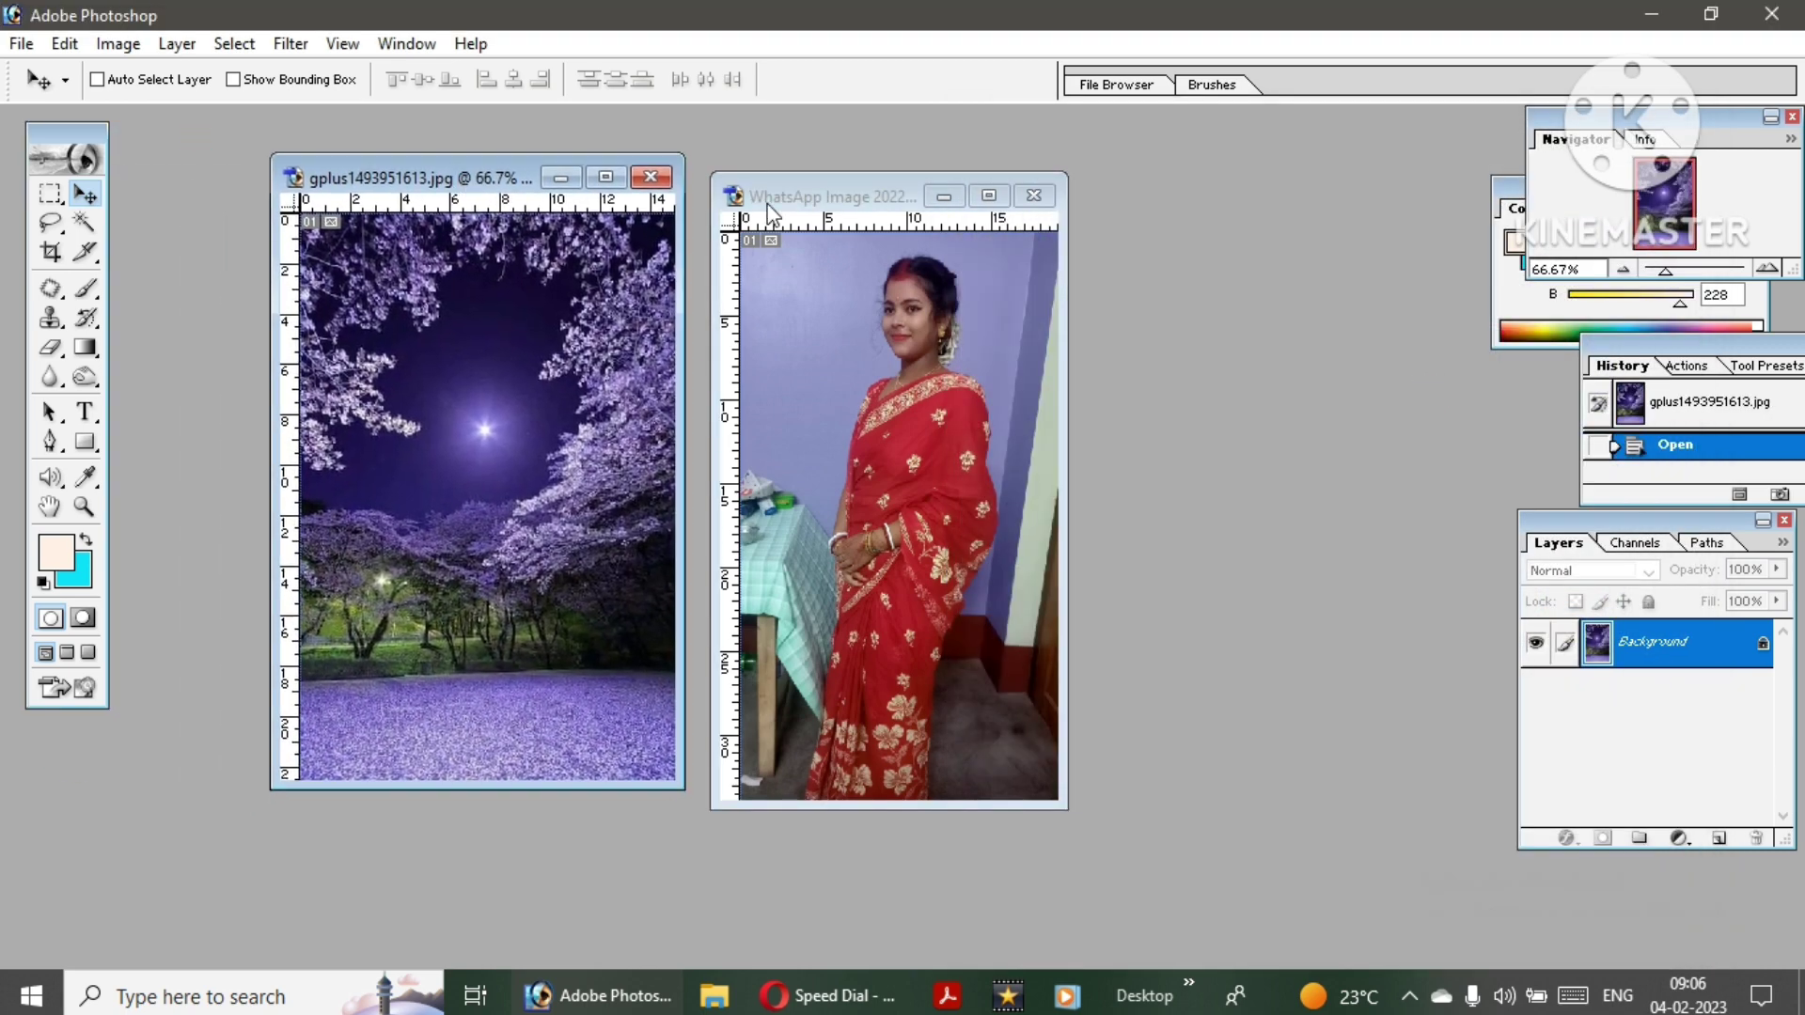
{"action": "left_click", "coordinate": [807, 195]}
{"action": "left_click_drag", "start_coordinate": [806, 194], "coordinate": [832, 183]}
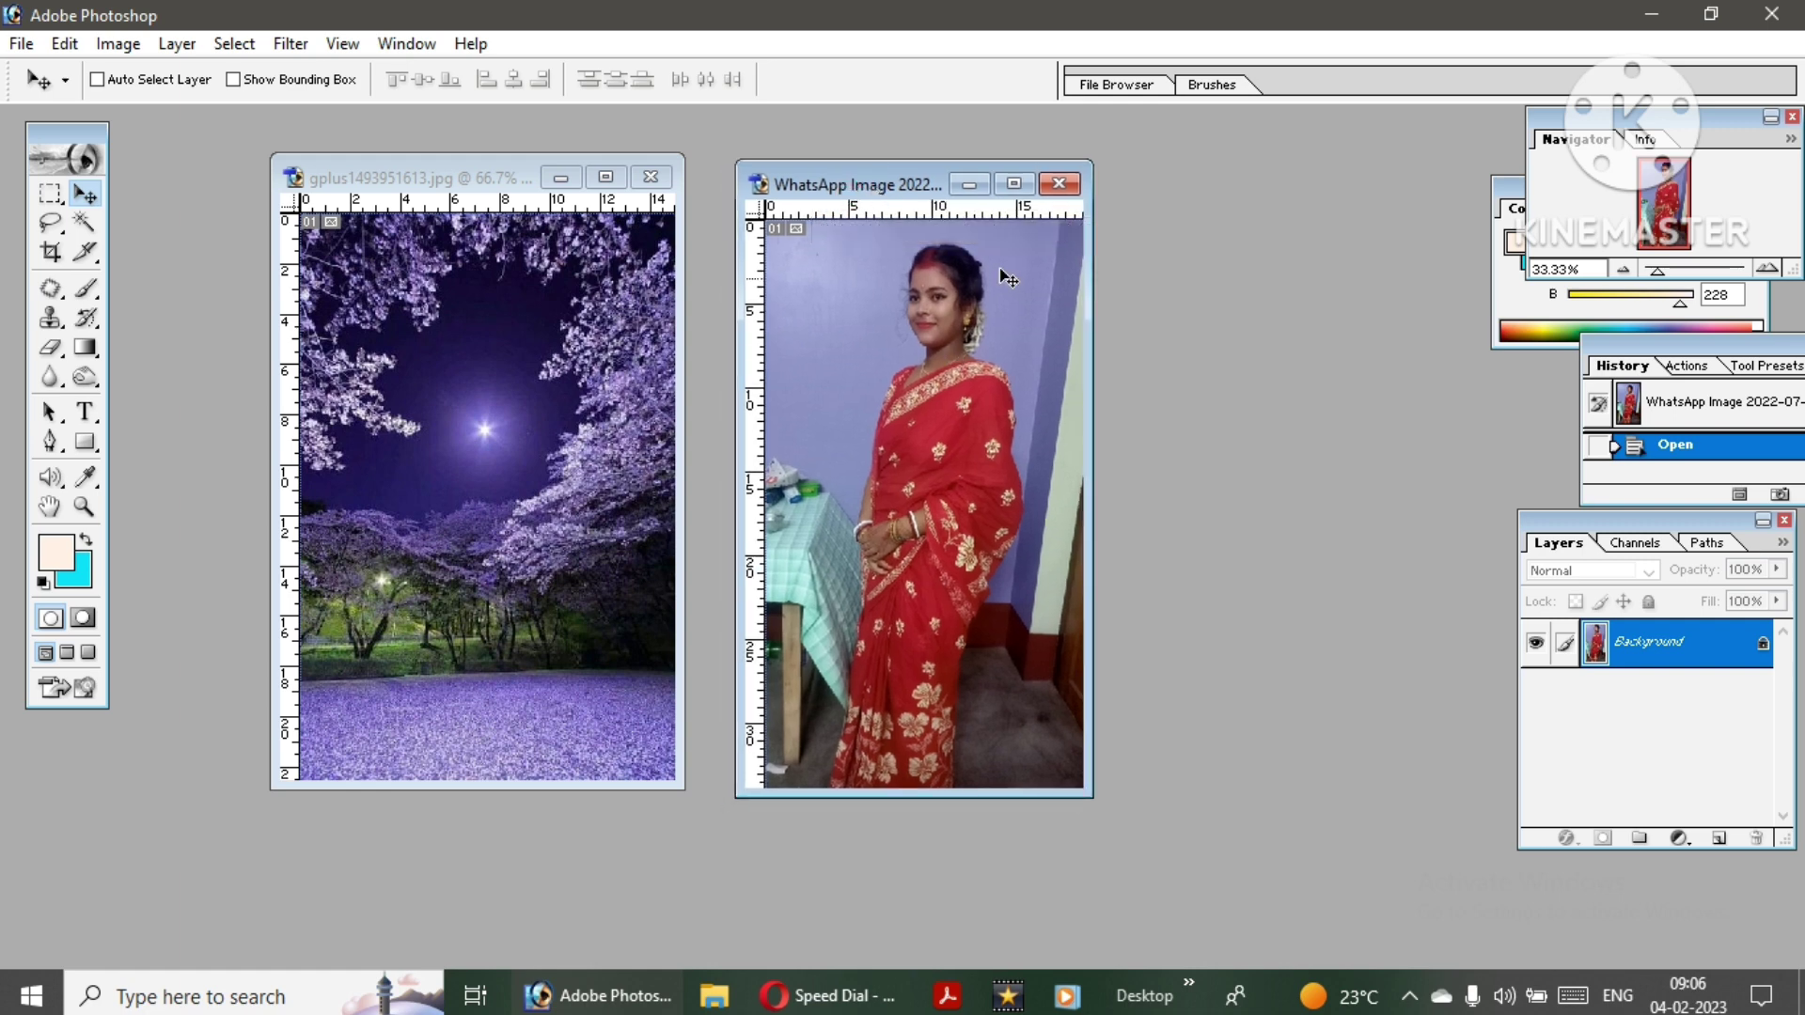
- Maximize the saree photo window and zoom in to 200%
{"action": "left_click", "coordinate": [1014, 185]}
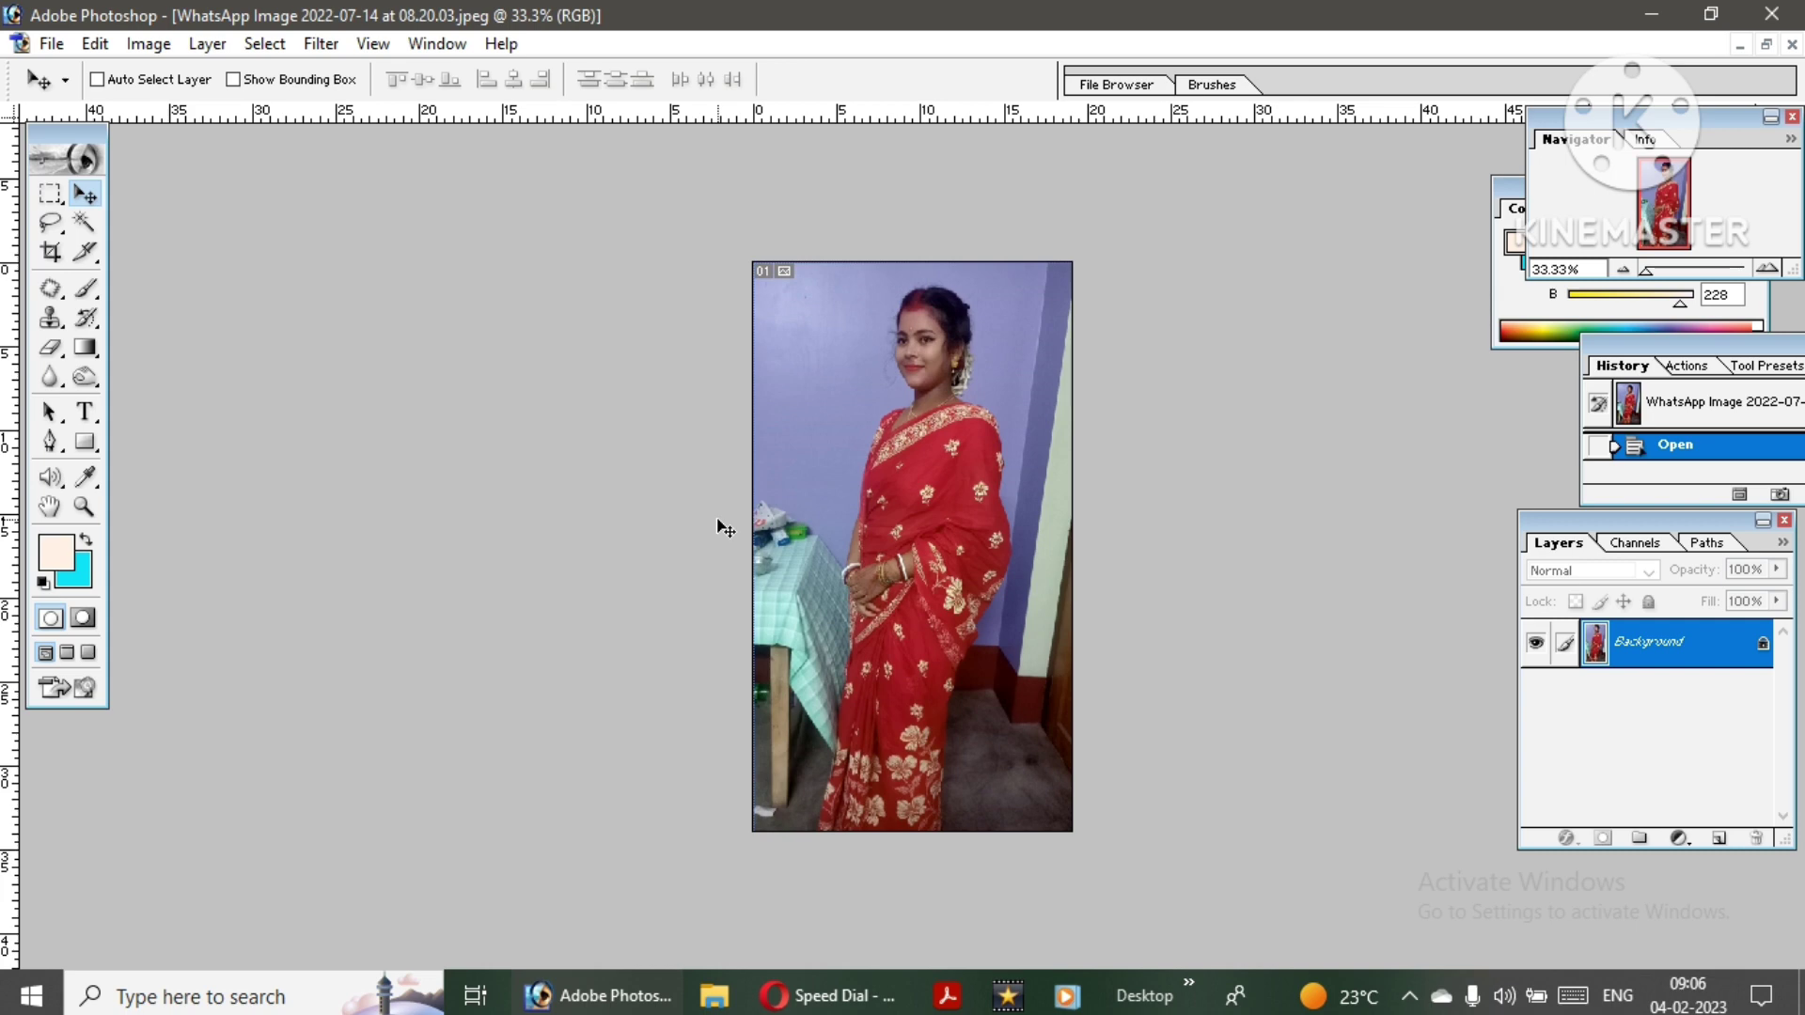
{"action": "key", "text": "ctrl+plus"}
{"action": "key", "text": "ctrl+plus"}
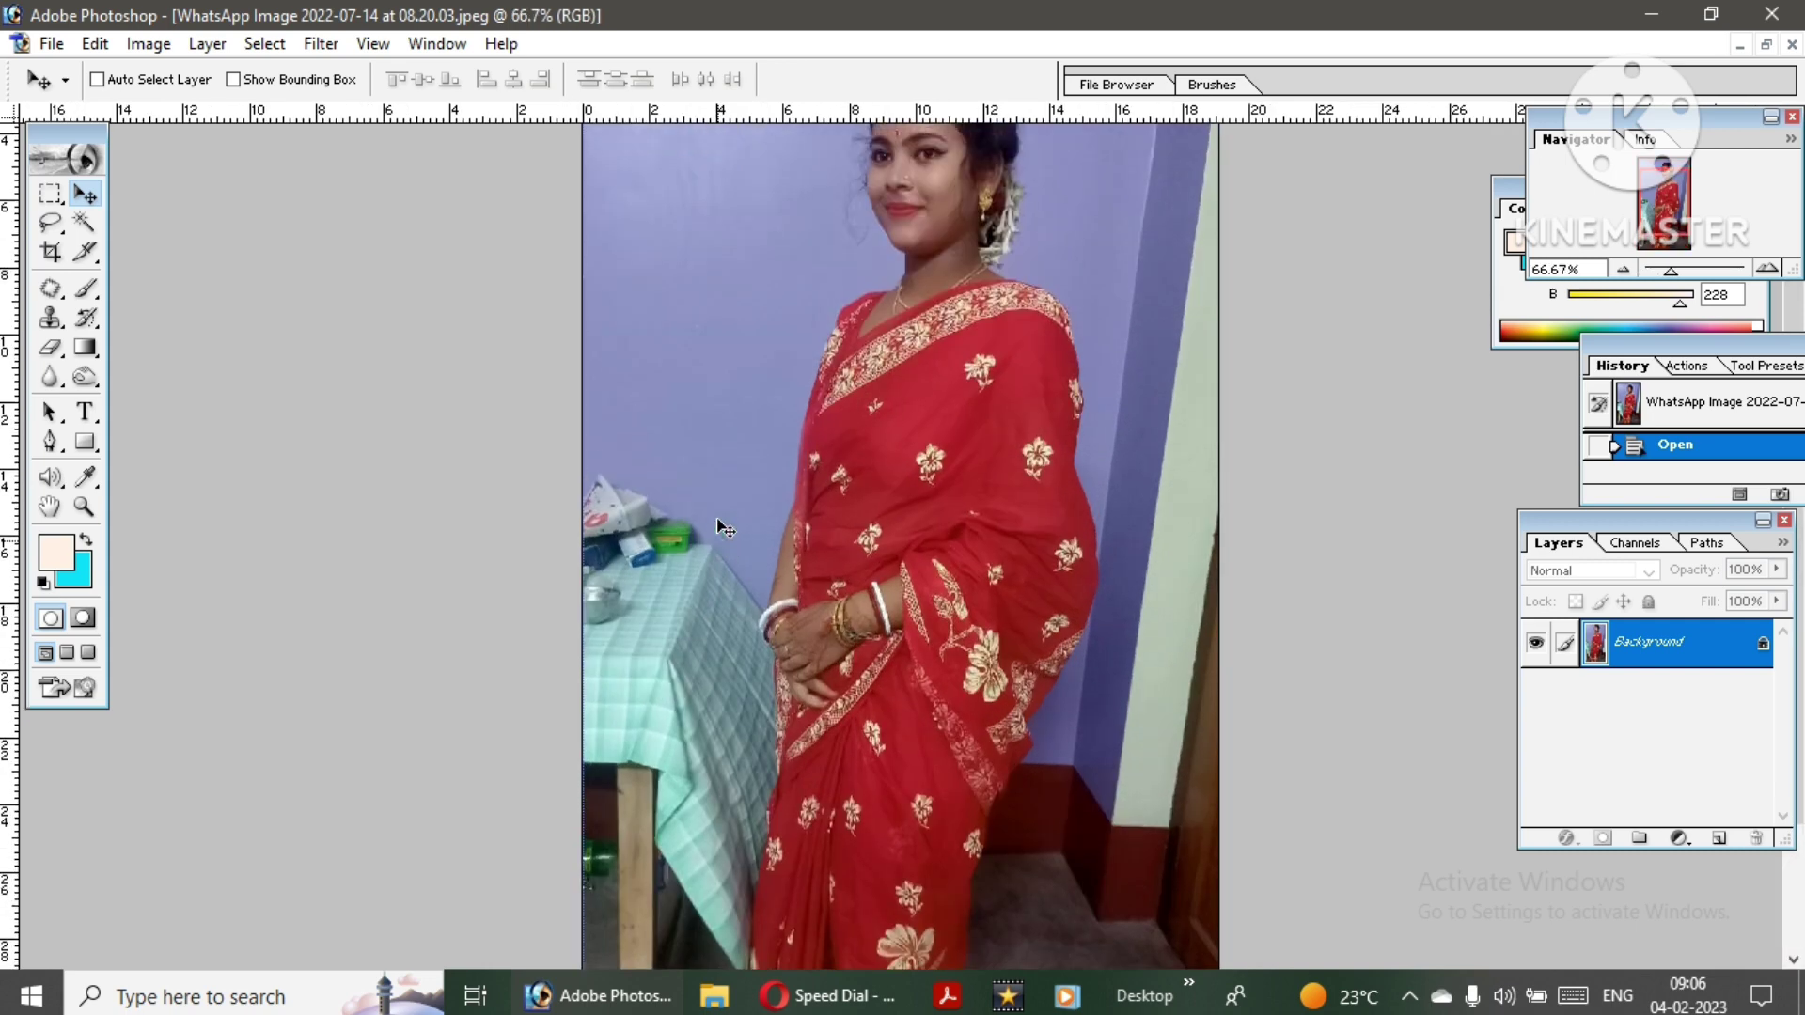
{"action": "key", "text": "ctrl+plus"}
{"action": "key", "text": "ctrl+plus"}
{"action": "scroll", "coordinate": [724, 530], "scroll_direction": "up", "scroll_amount": 3}
{"action": "scroll", "coordinate": [725, 529], "scroll_direction": "up", "scroll_amount": 2}
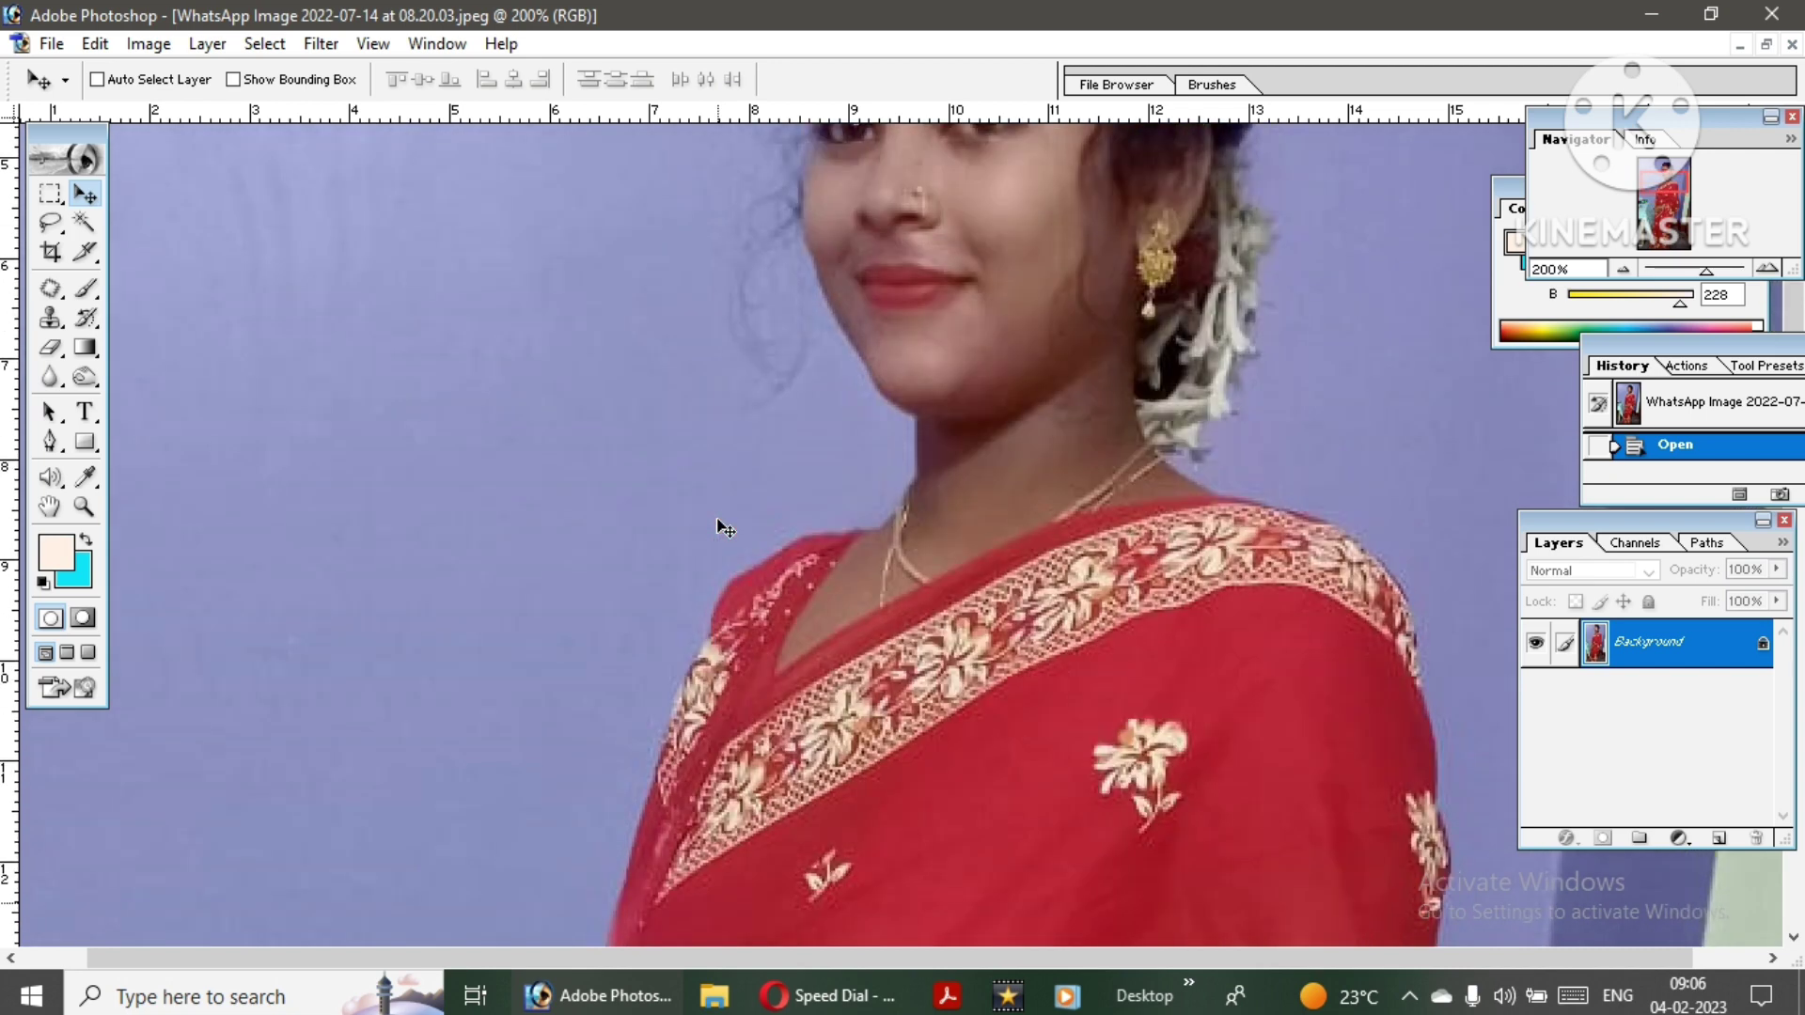
{"action": "scroll", "coordinate": [725, 529], "scroll_direction": "up", "scroll_amount": 1}
- Try a Magic Wand selection of the purple wall, then deselect it
{"action": "left_click", "coordinate": [47, 443]}
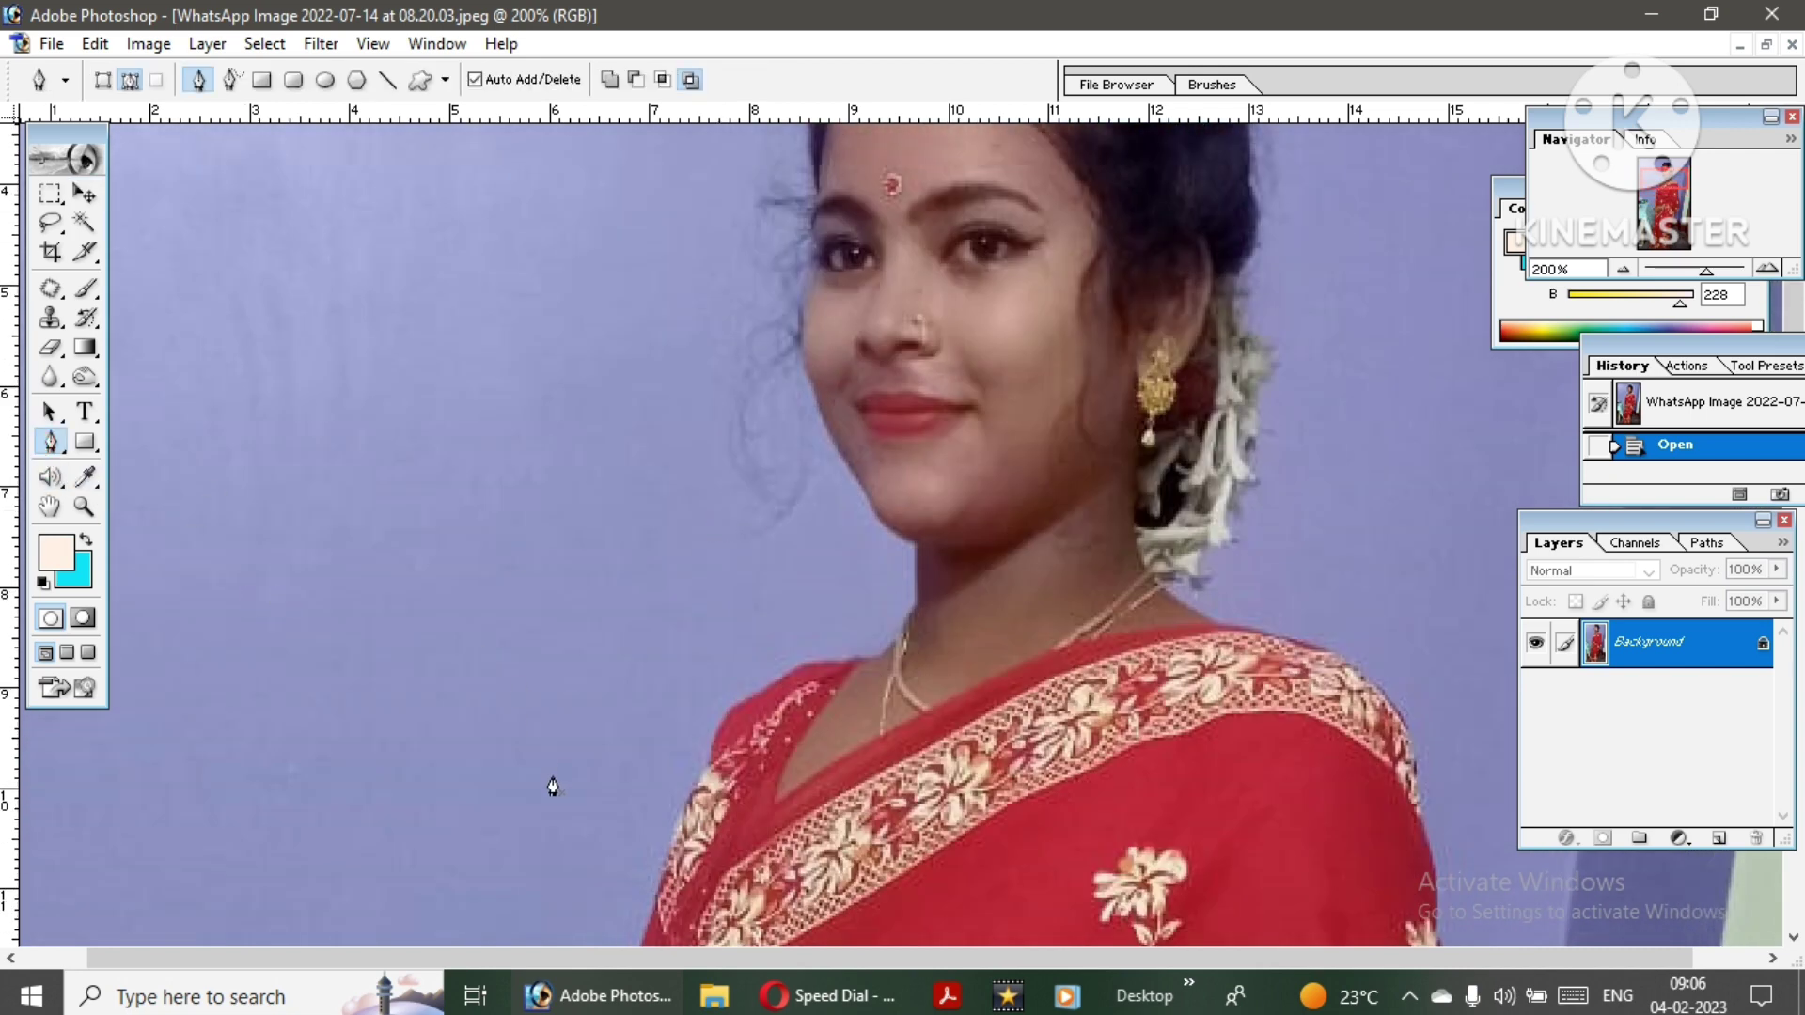
{"action": "left_click", "coordinate": [84, 222]}
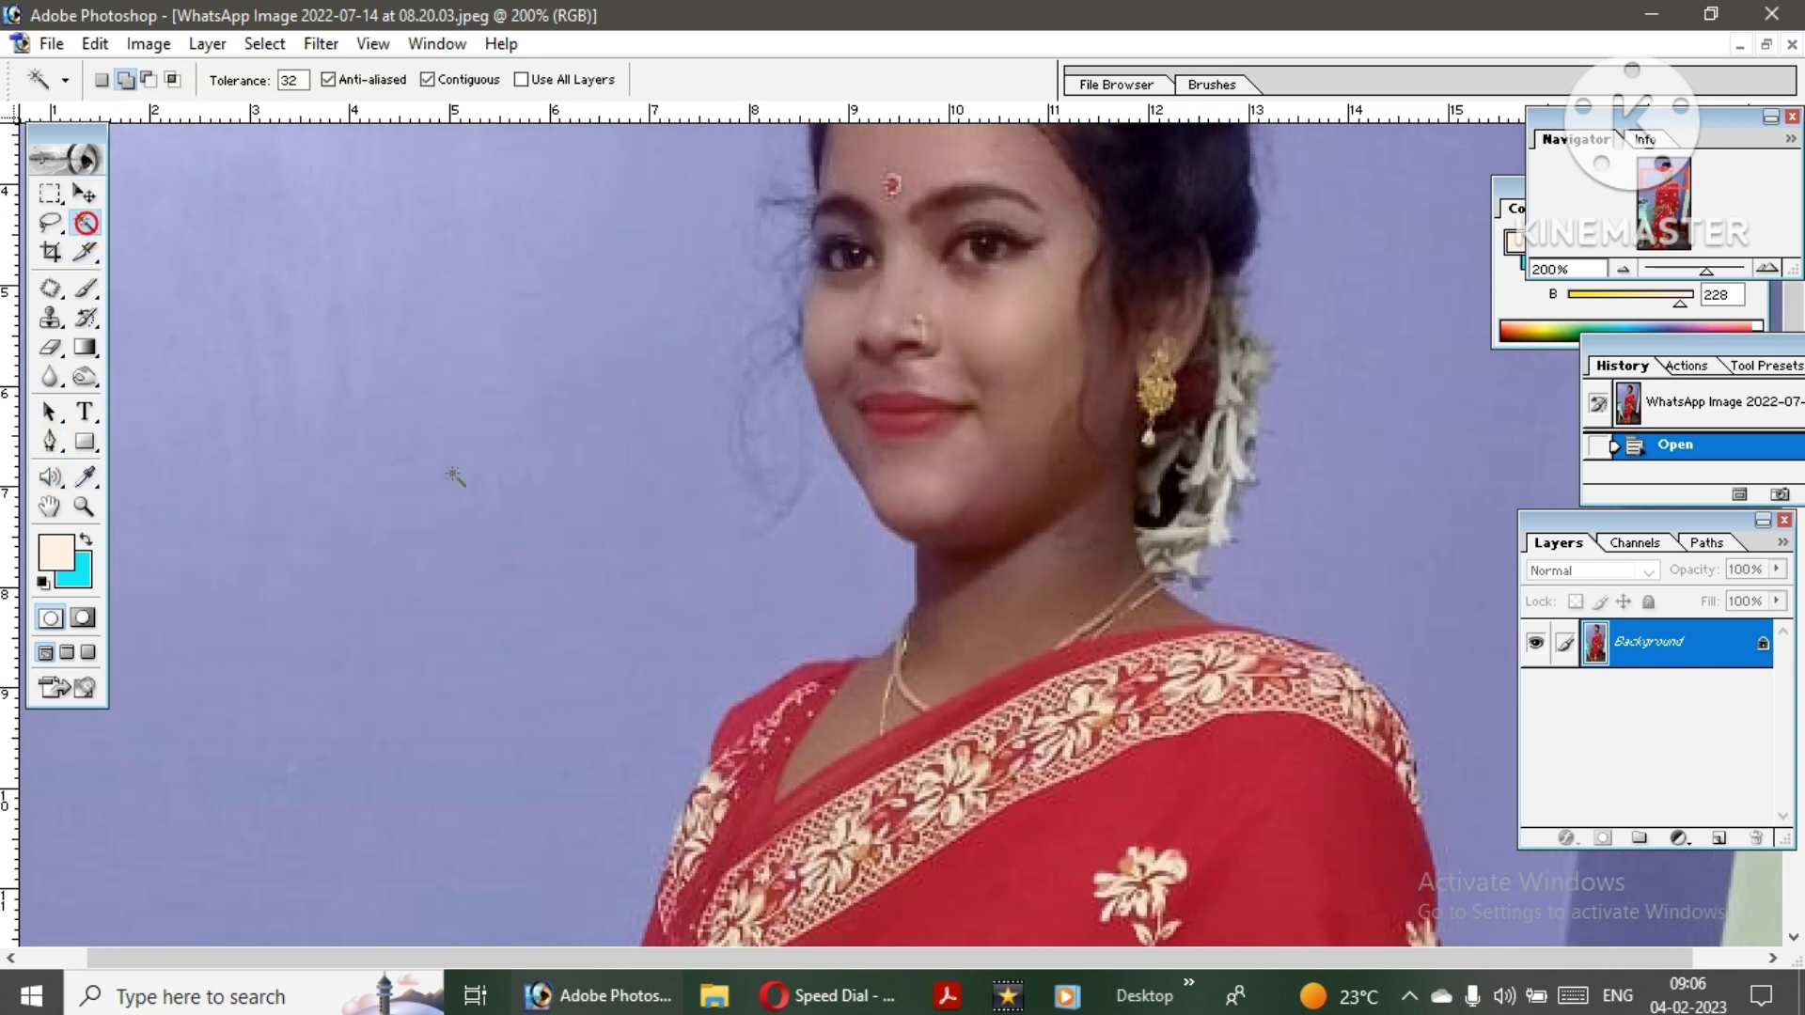
{"action": "left_click", "coordinate": [620, 578]}
{"action": "right_click", "coordinate": [927, 399]}
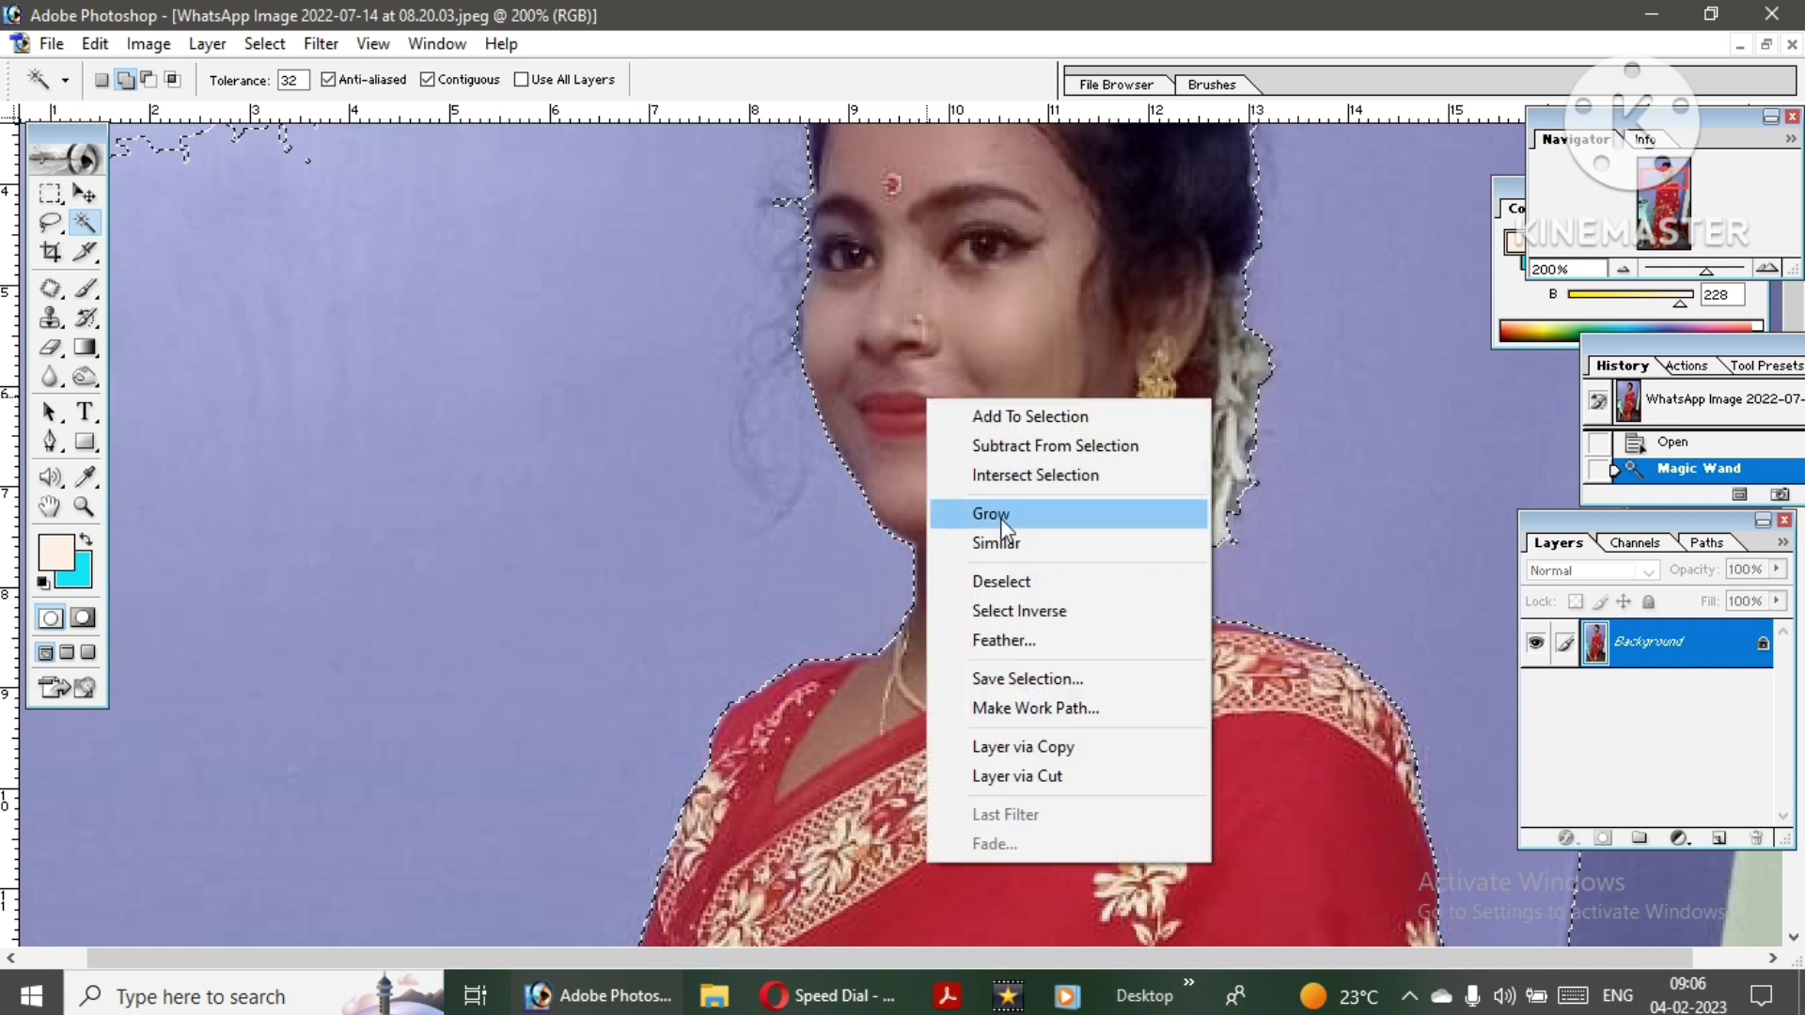
{"action": "left_click", "coordinate": [1001, 581]}
- Magic Wand-select the woman's face, neck, hair outline, eye corner and saree
{"action": "scroll", "coordinate": [1001, 581], "scroll_direction": "up", "scroll_amount": 1}
{"action": "scroll", "coordinate": [1002, 581], "scroll_direction": "up", "scroll_amount": 2}
{"action": "left_click", "coordinate": [1049, 651]}
{"action": "left_click", "coordinate": [1039, 474]}
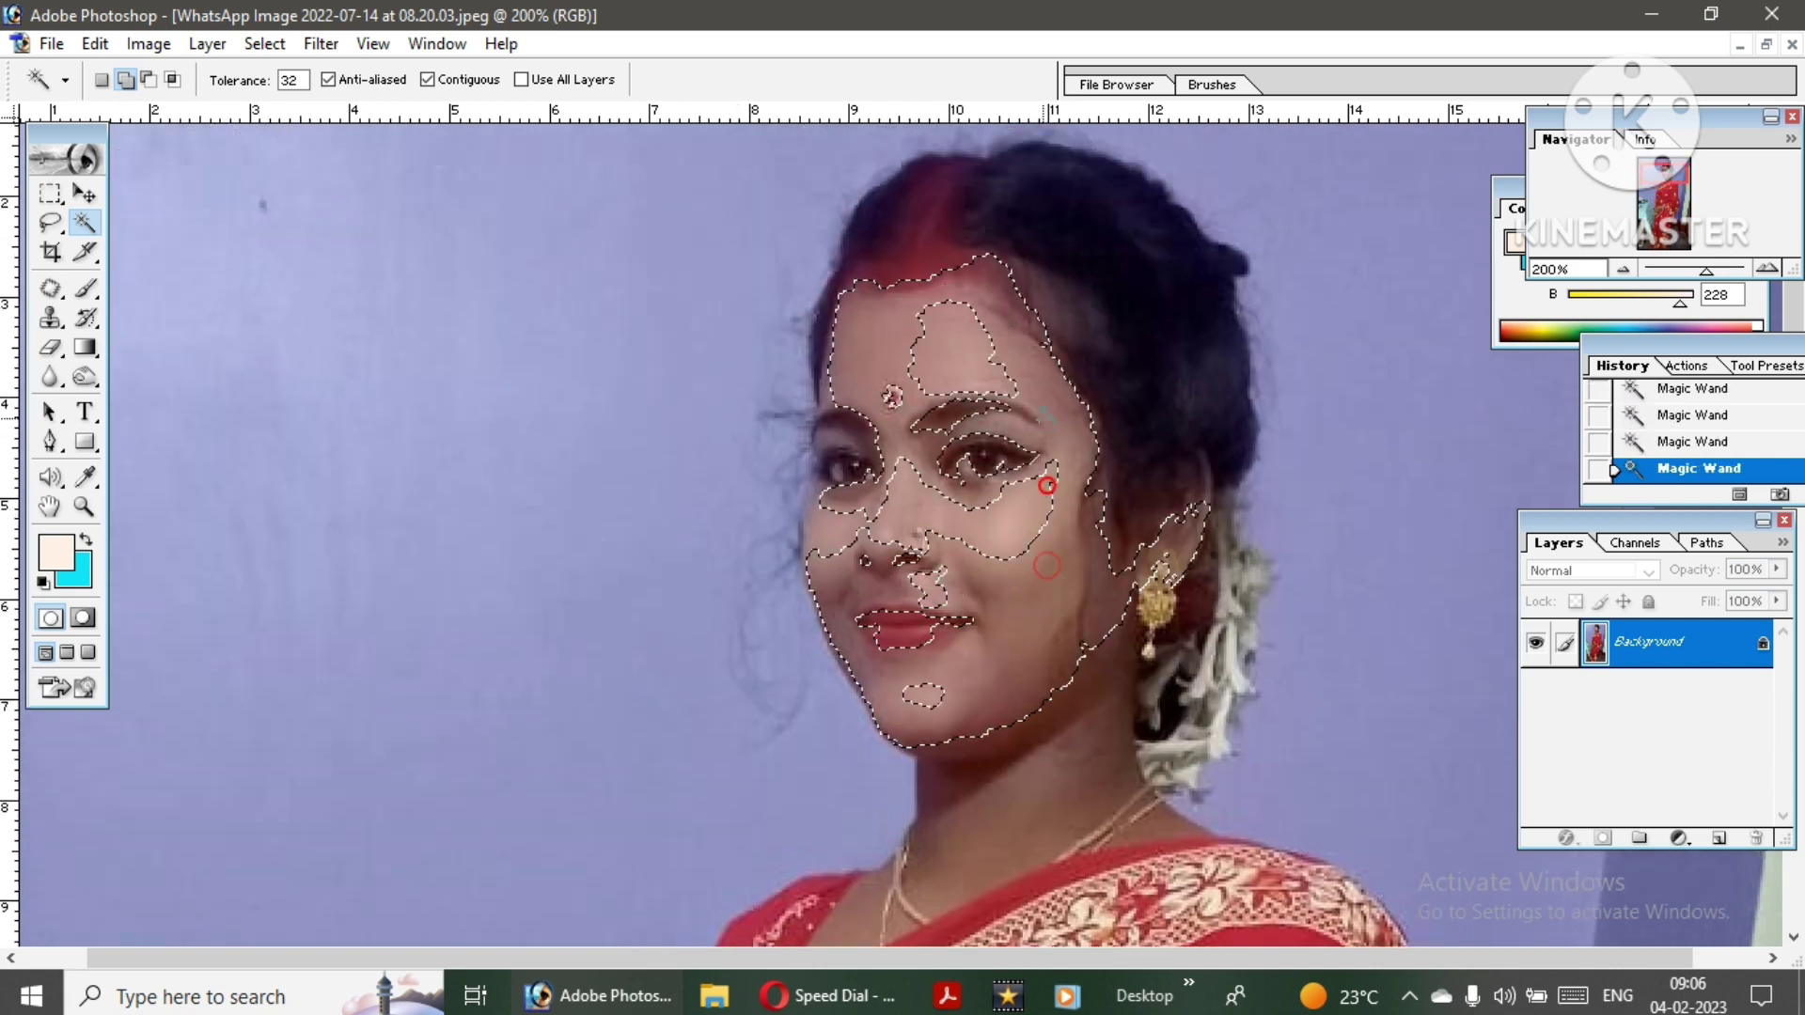
{"action": "left_click", "coordinate": [1006, 282]}
{"action": "left_click", "coordinate": [1057, 268]}
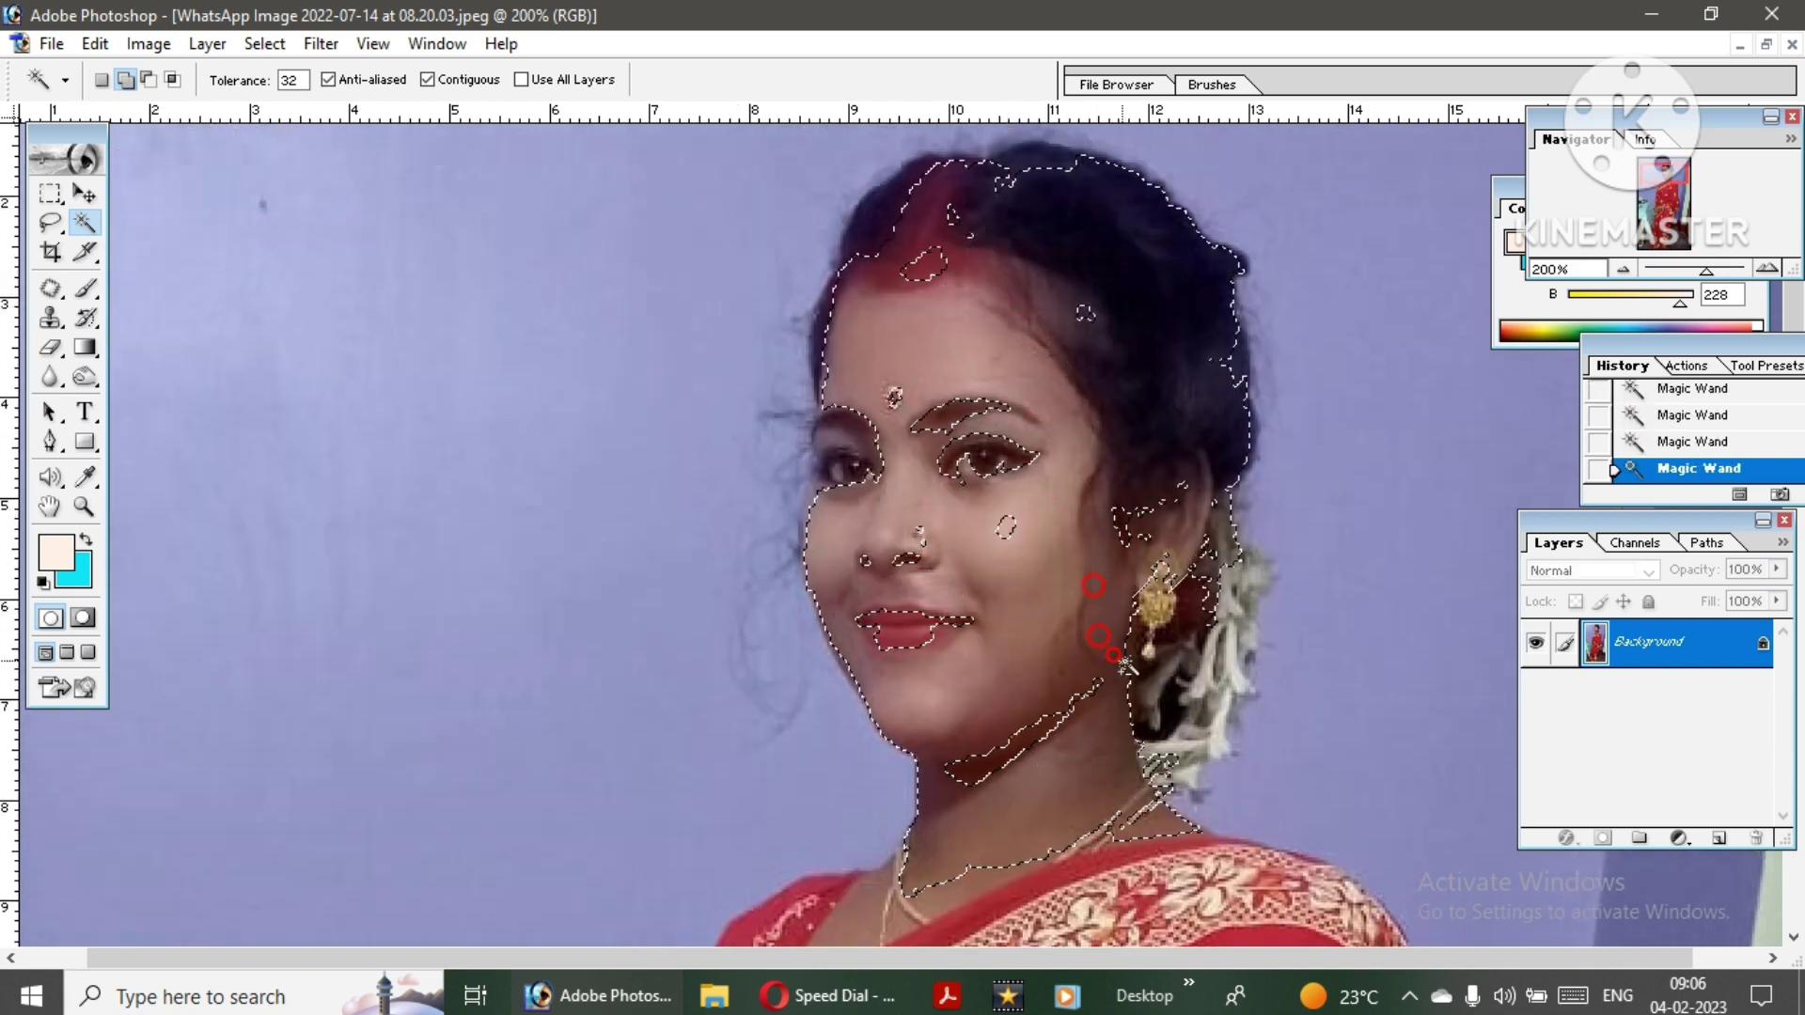
{"action": "scroll", "coordinate": [1095, 554], "scroll_direction": "down", "scroll_amount": 1}
{"action": "left_click", "coordinate": [1074, 740]}
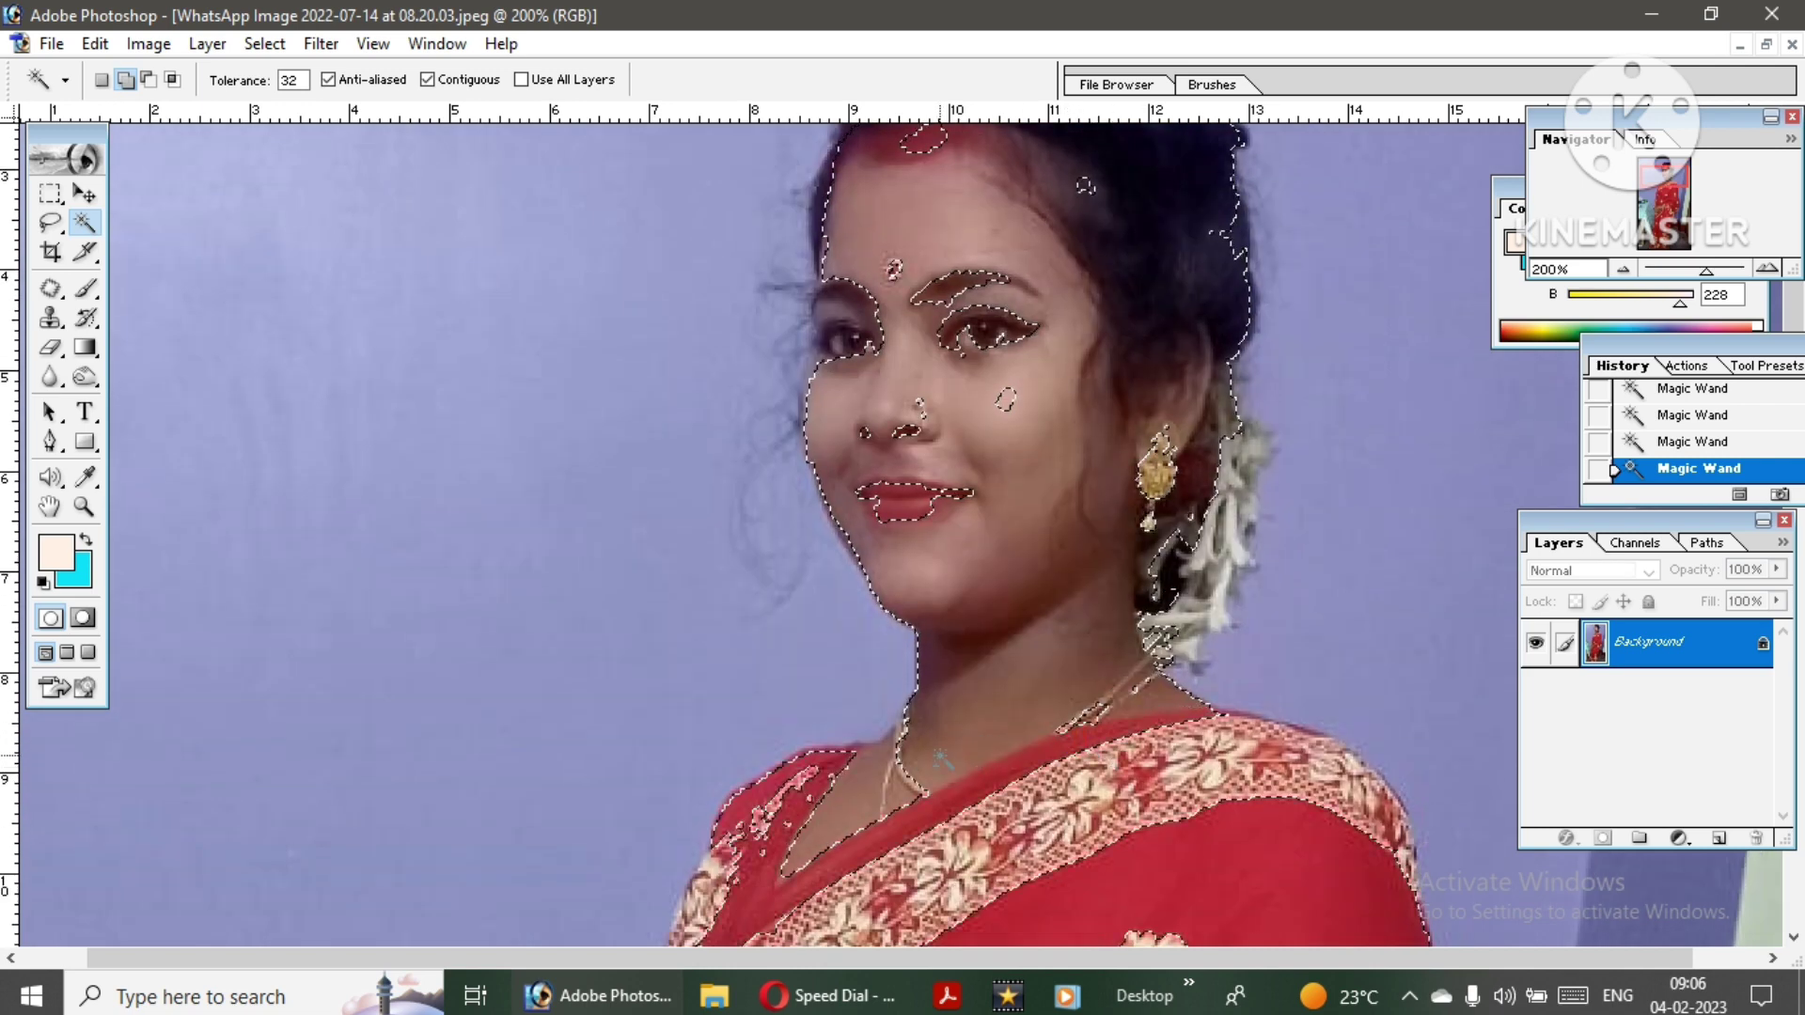
{"action": "left_click", "coordinate": [867, 360]}
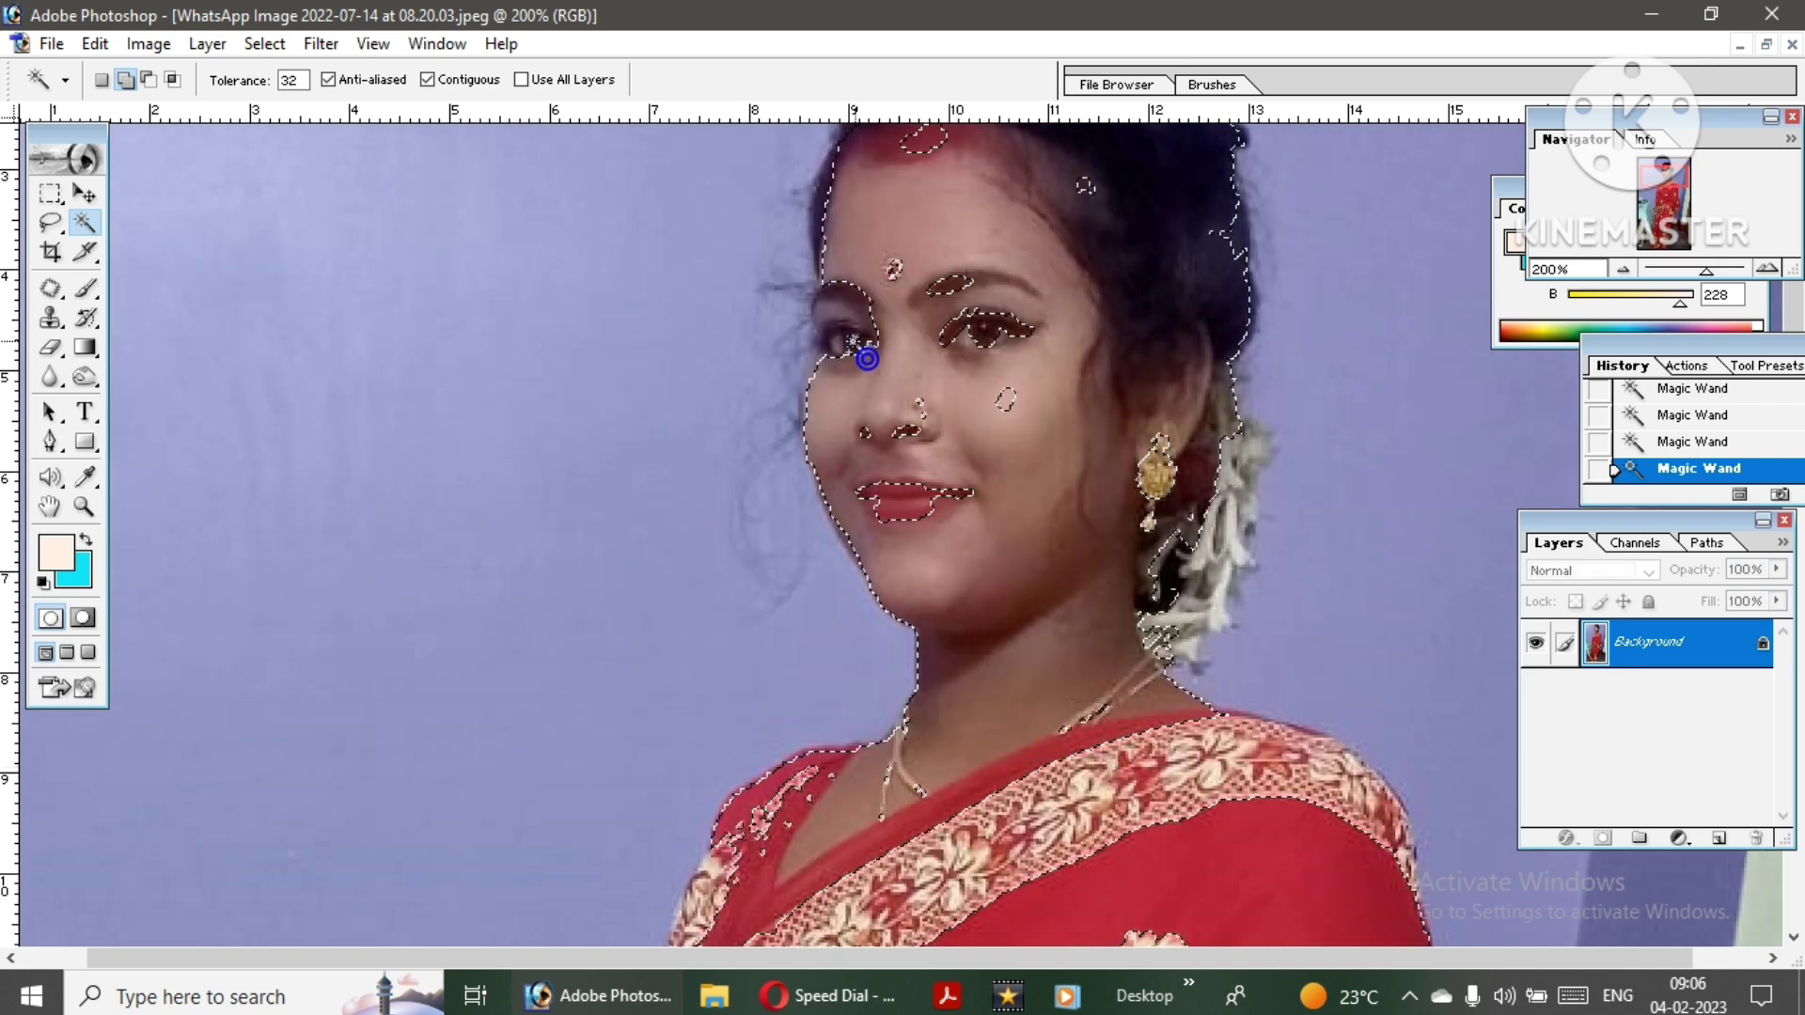
{"action": "scroll", "coordinate": [845, 371], "scroll_direction": "up", "scroll_amount": 1}
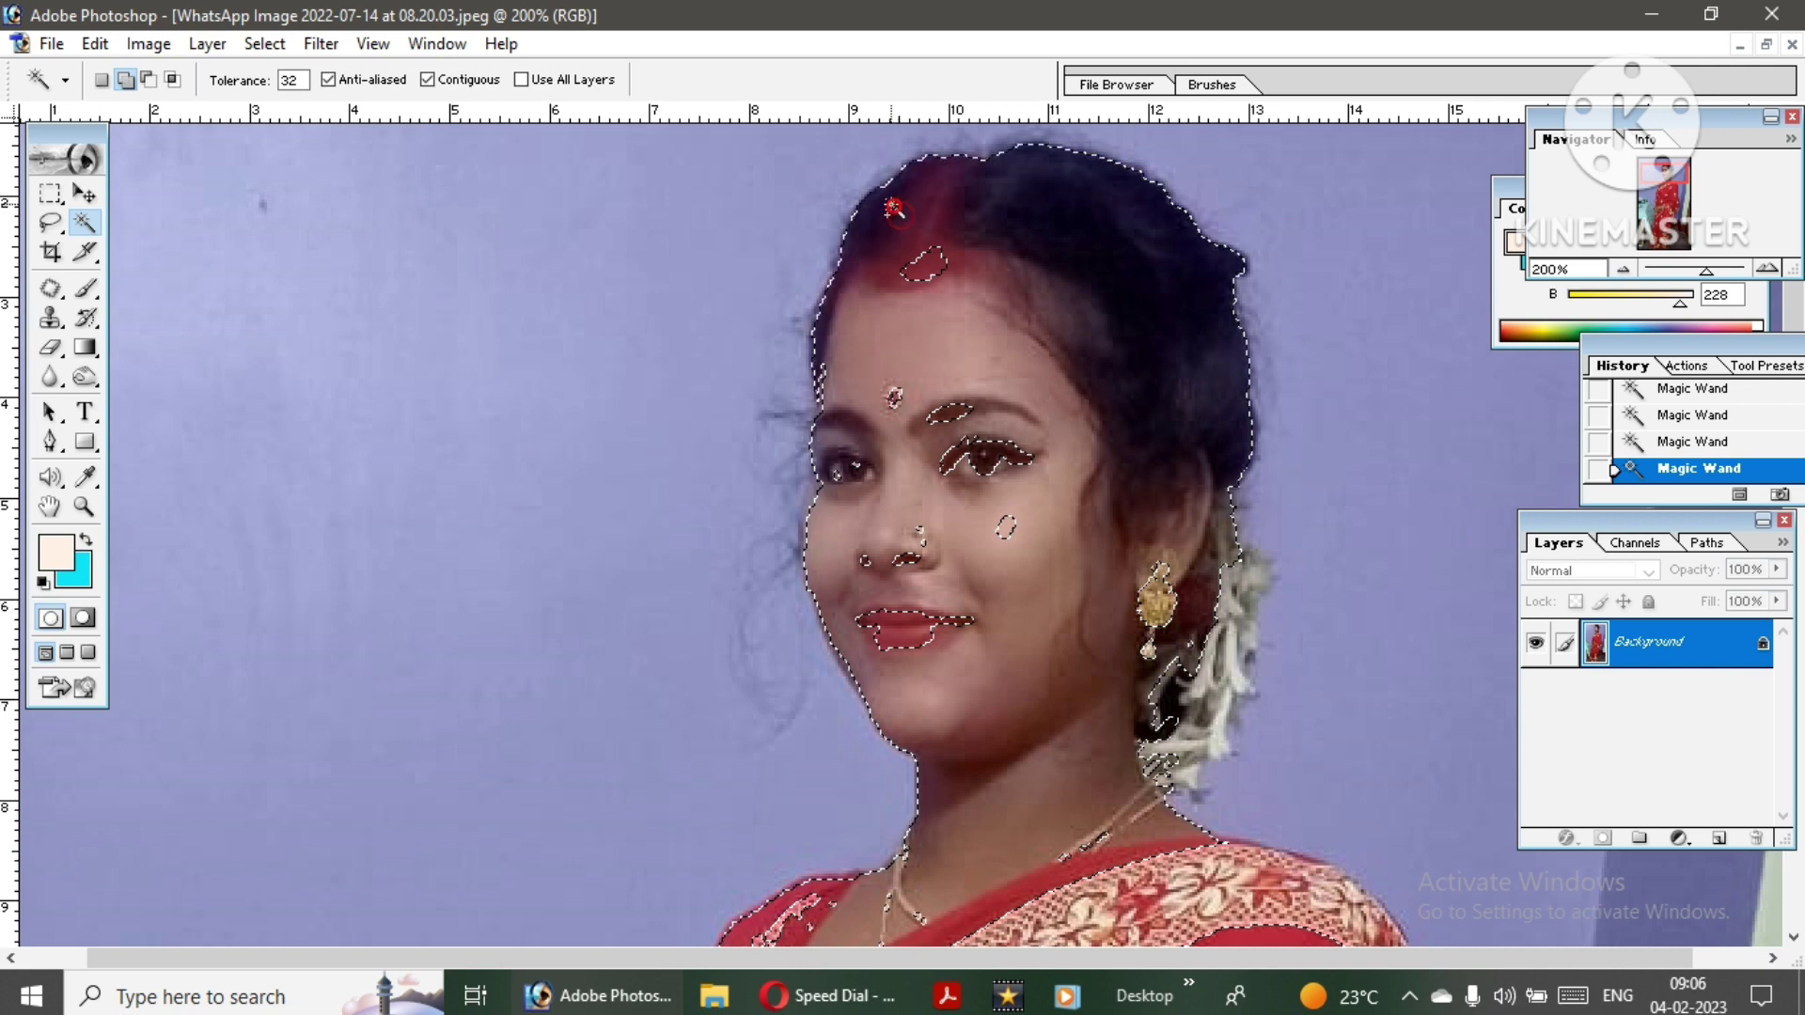
{"action": "left_click", "coordinate": [952, 505]}
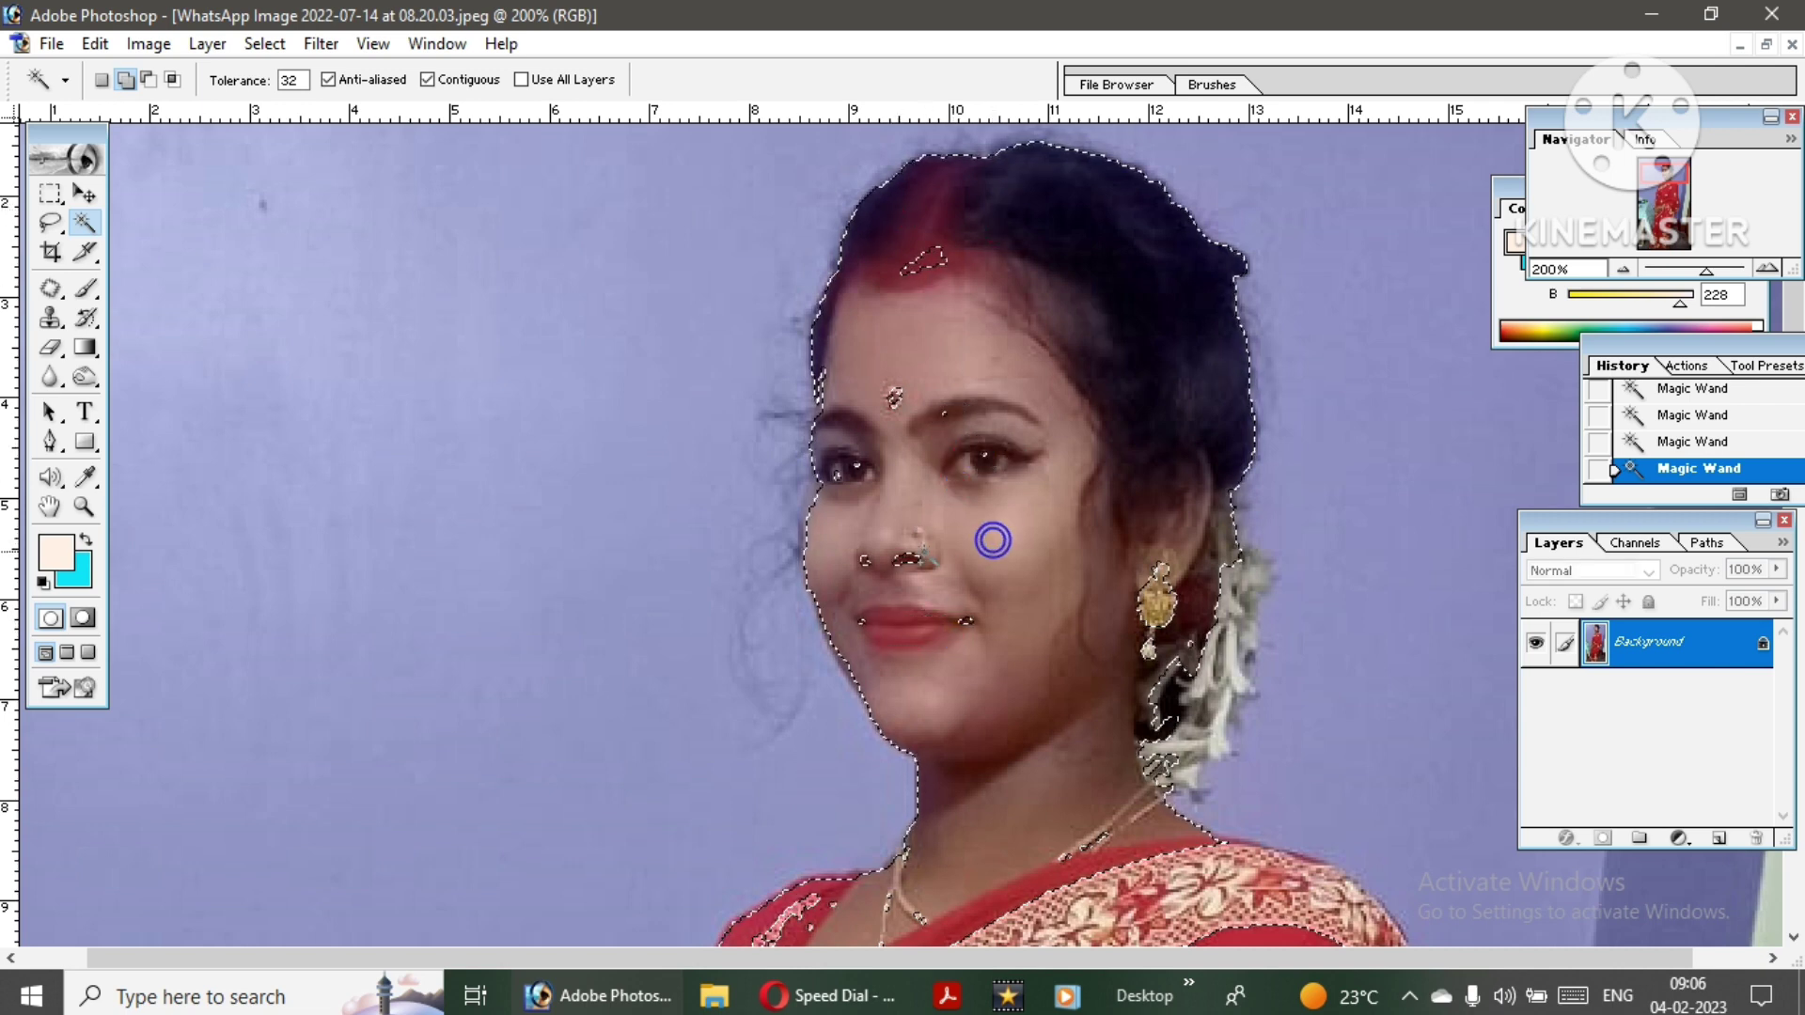
- Add her wrist, hand and fingers to the selection
{"action": "scroll", "coordinate": [907, 410], "scroll_direction": "down", "scroll_amount": 2}
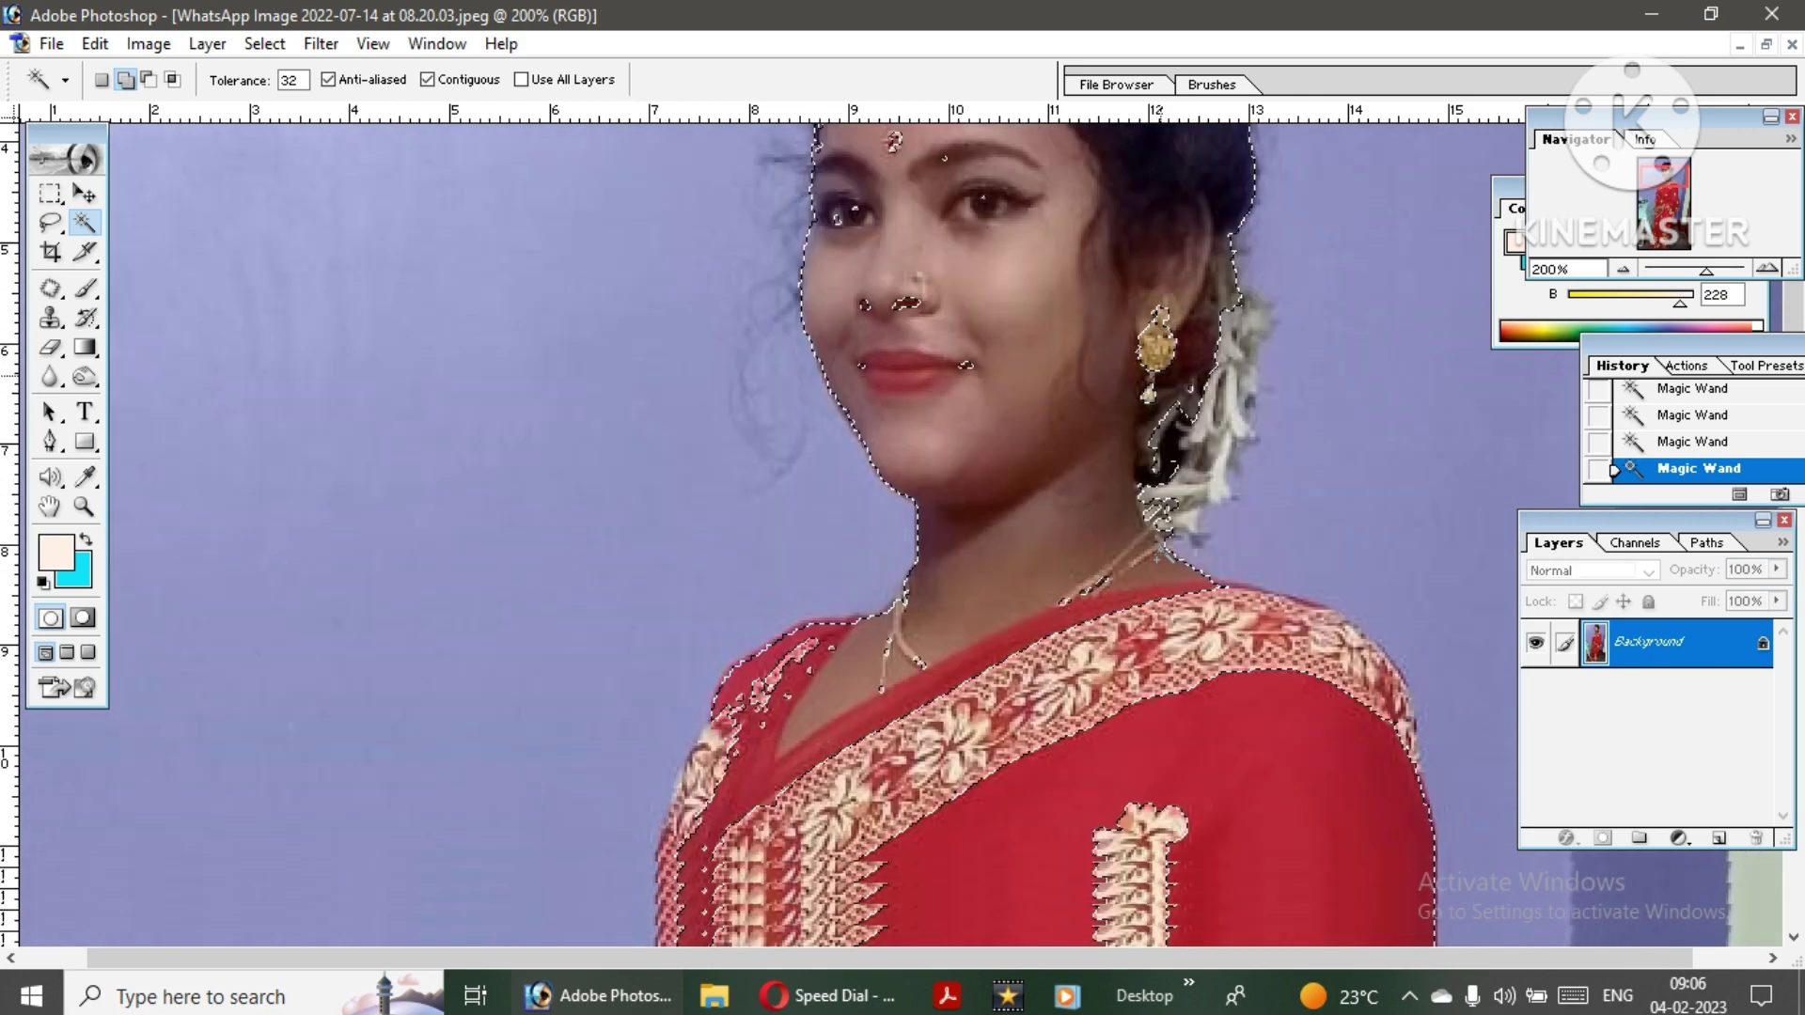
{"action": "scroll", "coordinate": [1034, 442], "scroll_direction": "down", "scroll_amount": 2}
{"action": "scroll", "coordinate": [1129, 460], "scroll_direction": "down", "scroll_amount": 1}
{"action": "scroll", "coordinate": [1149, 468], "scroll_direction": "down", "scroll_amount": 1}
{"action": "scroll", "coordinate": [1148, 468], "scroll_direction": "down", "scroll_amount": 3}
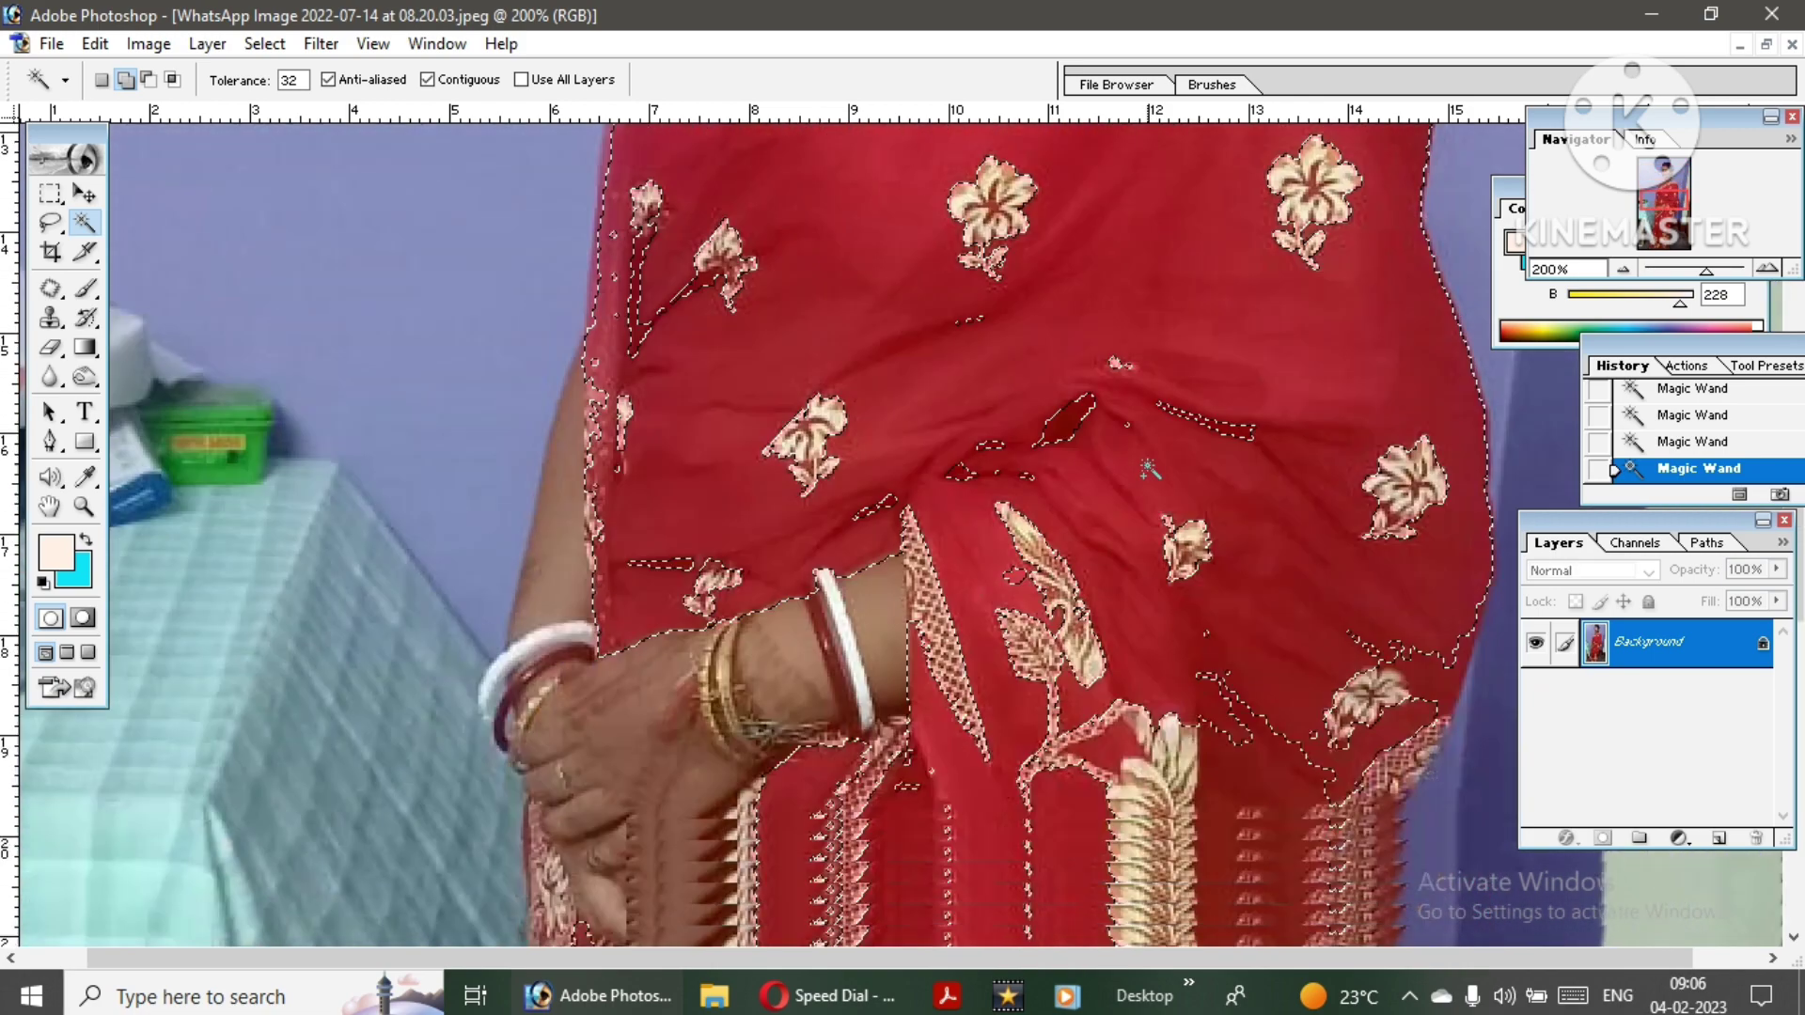
{"action": "scroll", "coordinate": [940, 545], "scroll_direction": "down", "scroll_amount": 1}
{"action": "left_click", "coordinate": [759, 615]}
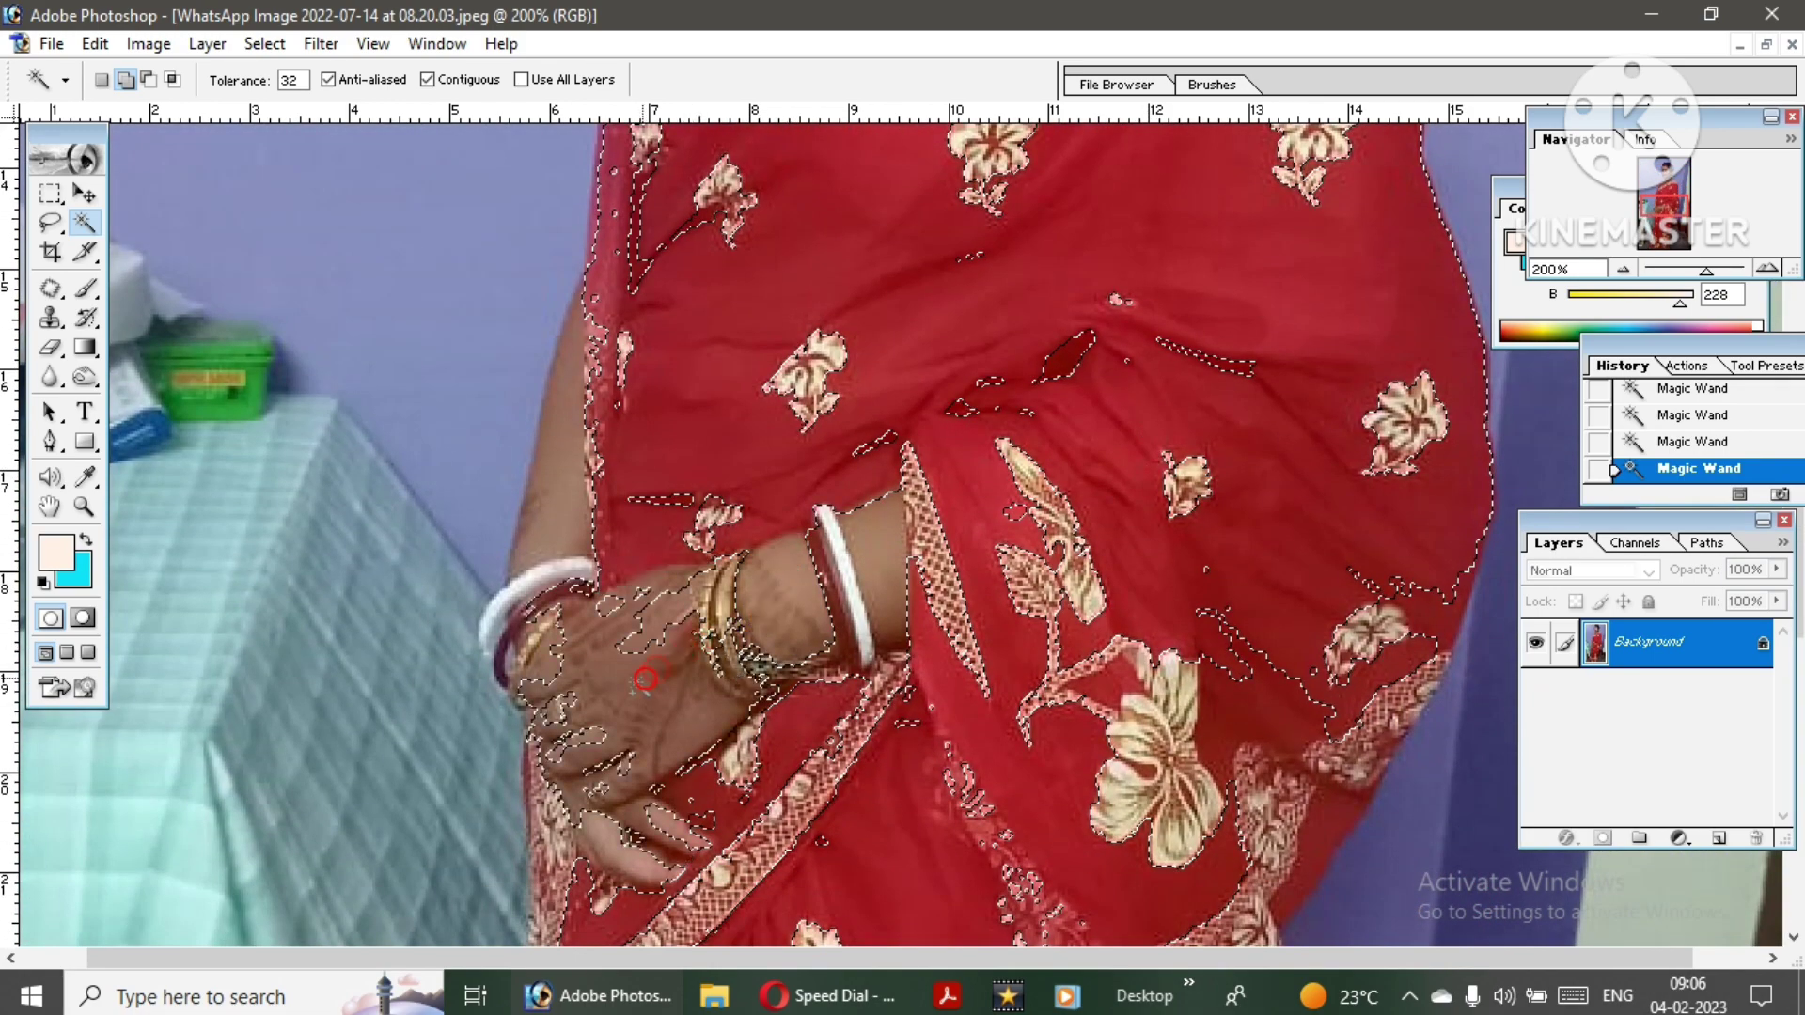
{"action": "left_click", "coordinate": [552, 609]}
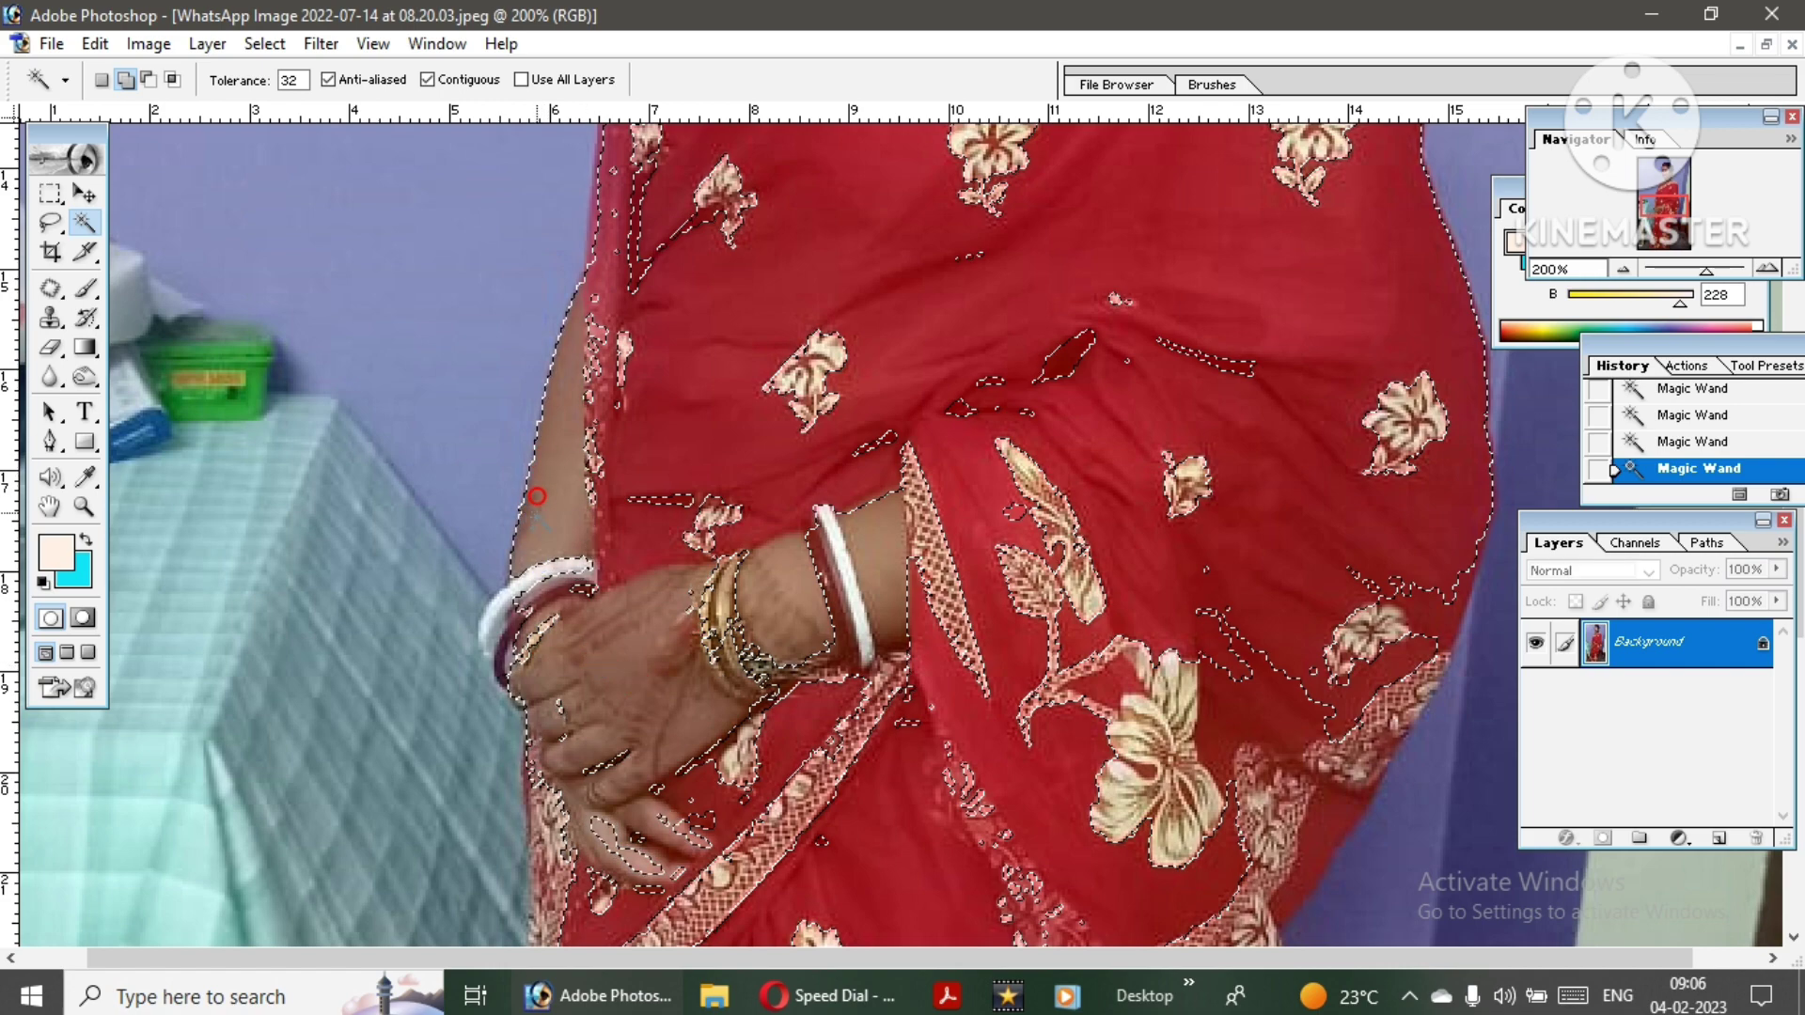
- Scroll over the selected figure and zoom back out to 66.7%
{"action": "scroll", "coordinate": [705, 470], "scroll_direction": "down", "scroll_amount": 1}
{"action": "scroll", "coordinate": [873, 390], "scroll_direction": "down", "scroll_amount": 1}
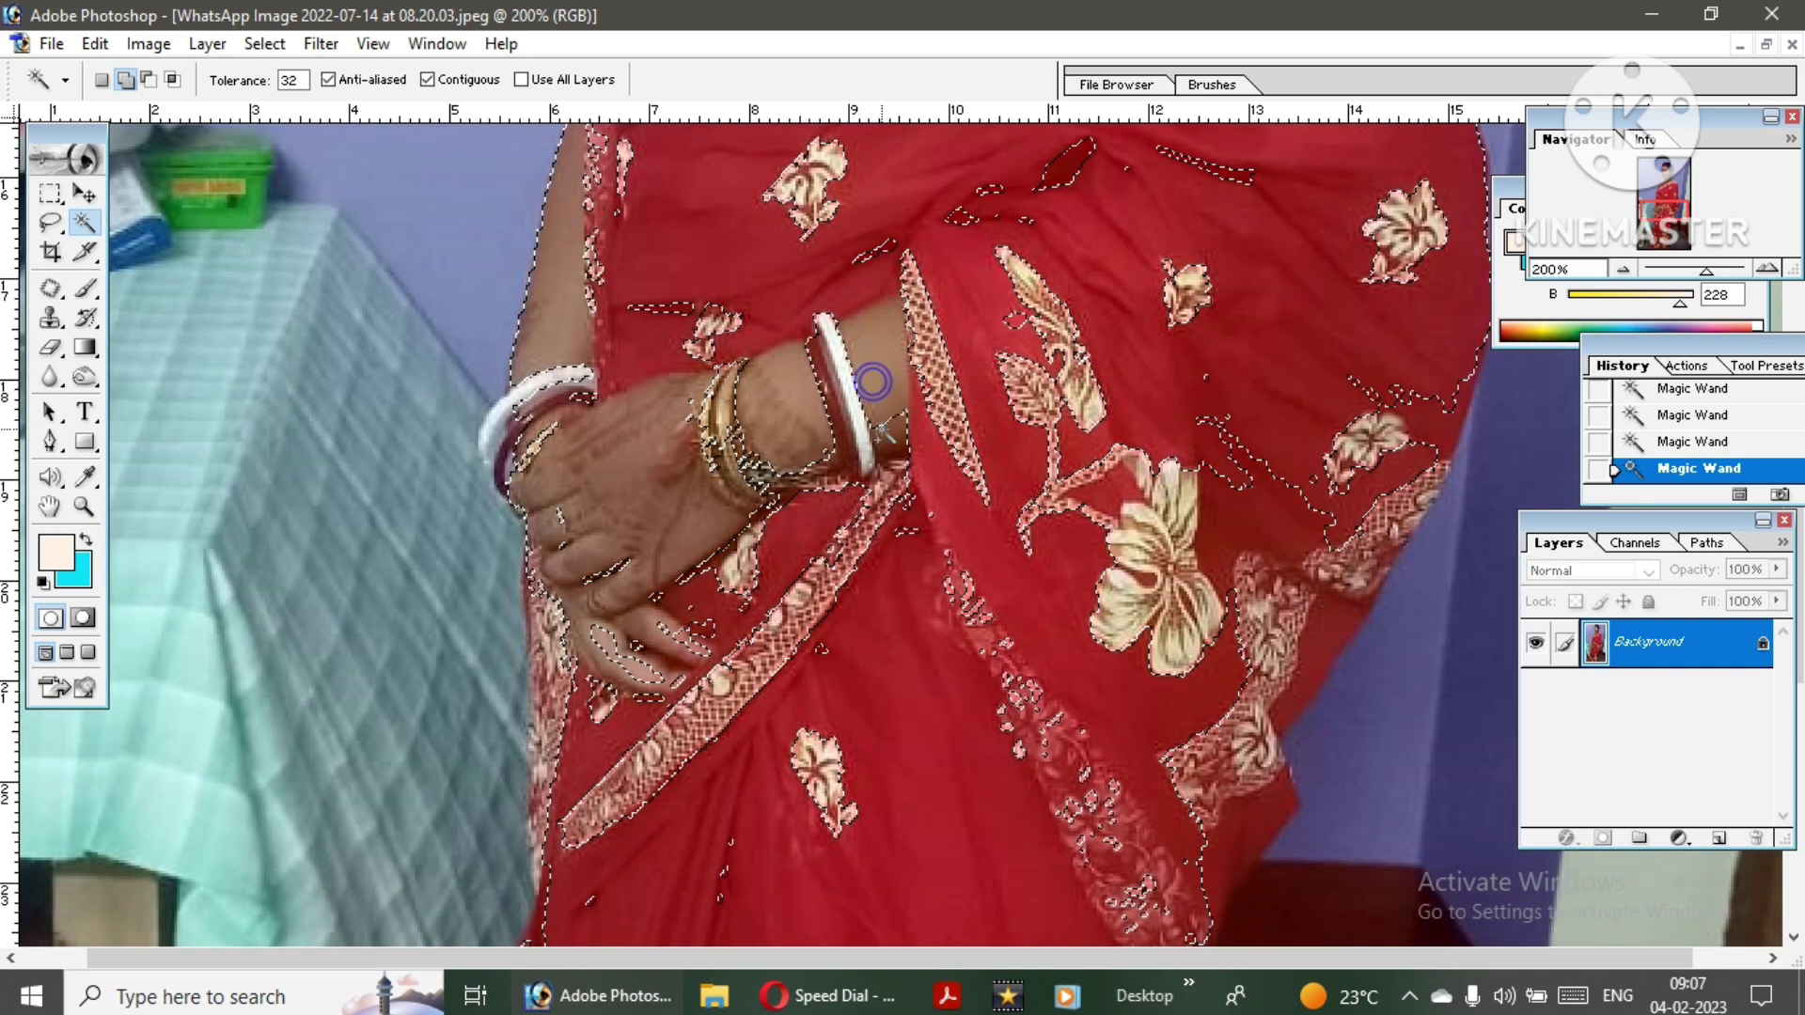
{"action": "scroll", "coordinate": [873, 382], "scroll_direction": "down", "scroll_amount": 1}
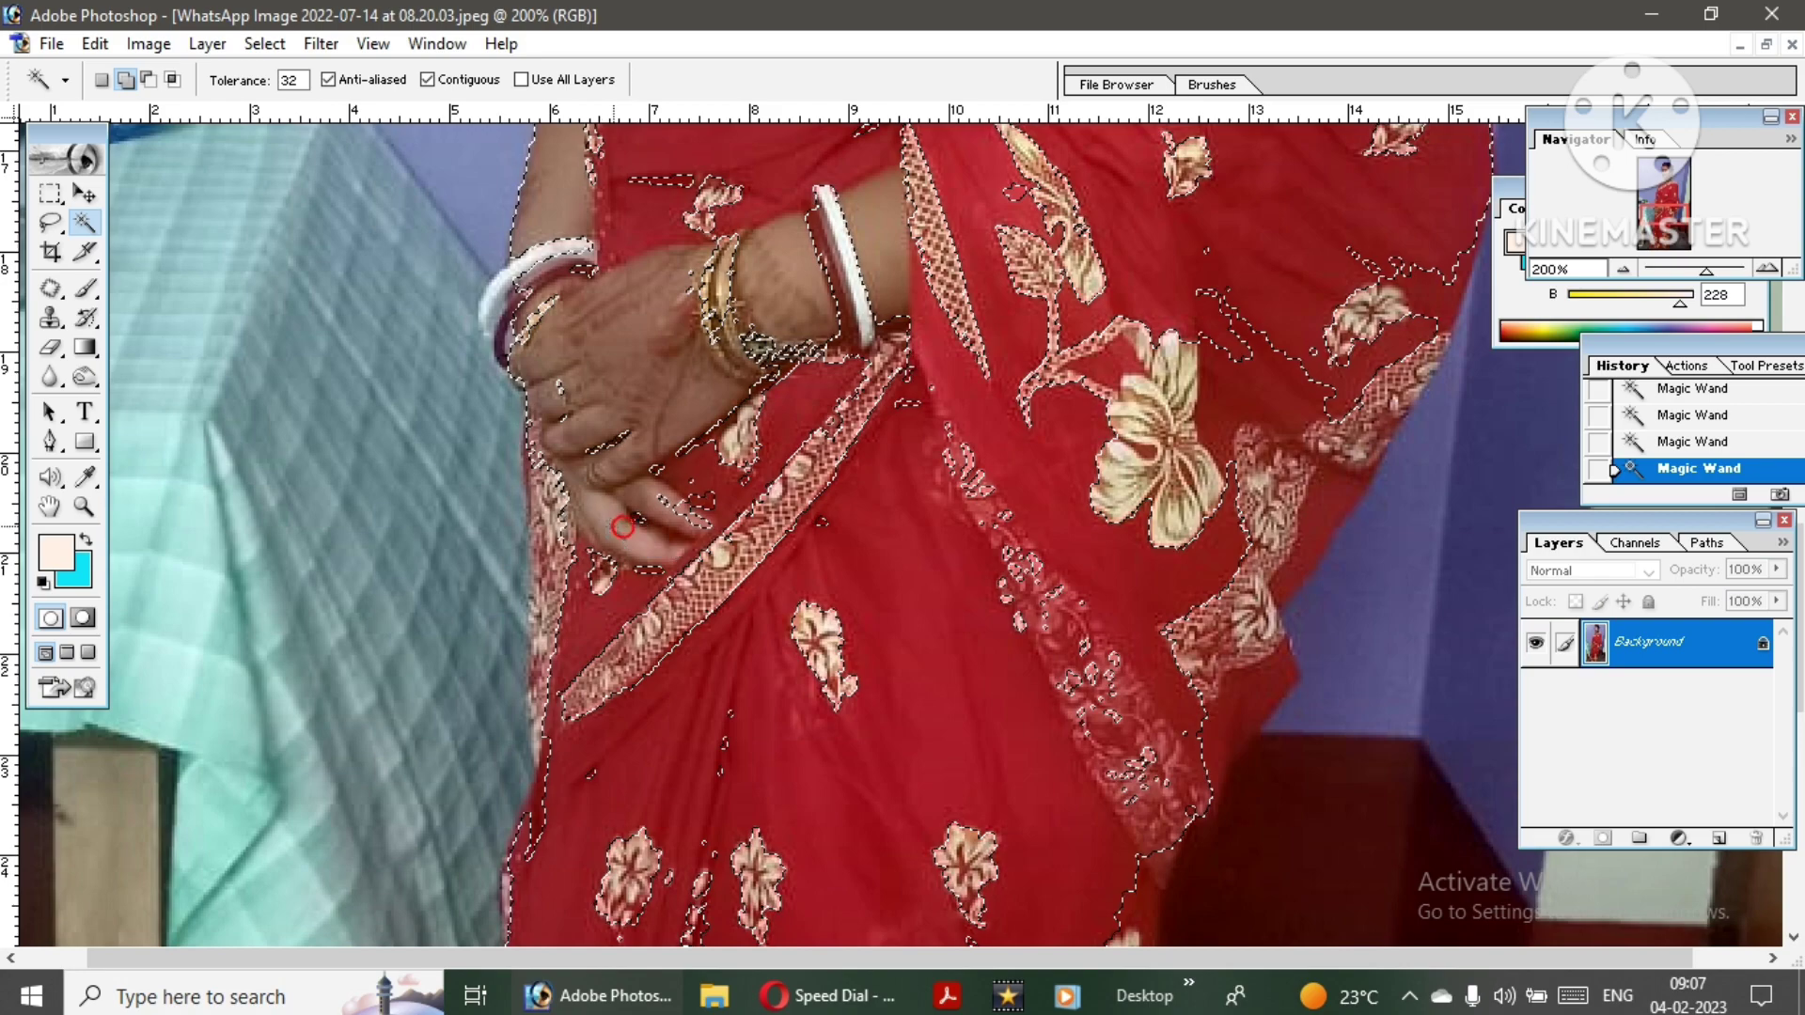
{"action": "scroll", "coordinate": [598, 513], "scroll_direction": "down", "scroll_amount": 1}
{"action": "scroll", "coordinate": [611, 507], "scroll_direction": "down", "scroll_amount": 2}
{"action": "scroll", "coordinate": [625, 502], "scroll_direction": "down", "scroll_amount": 2}
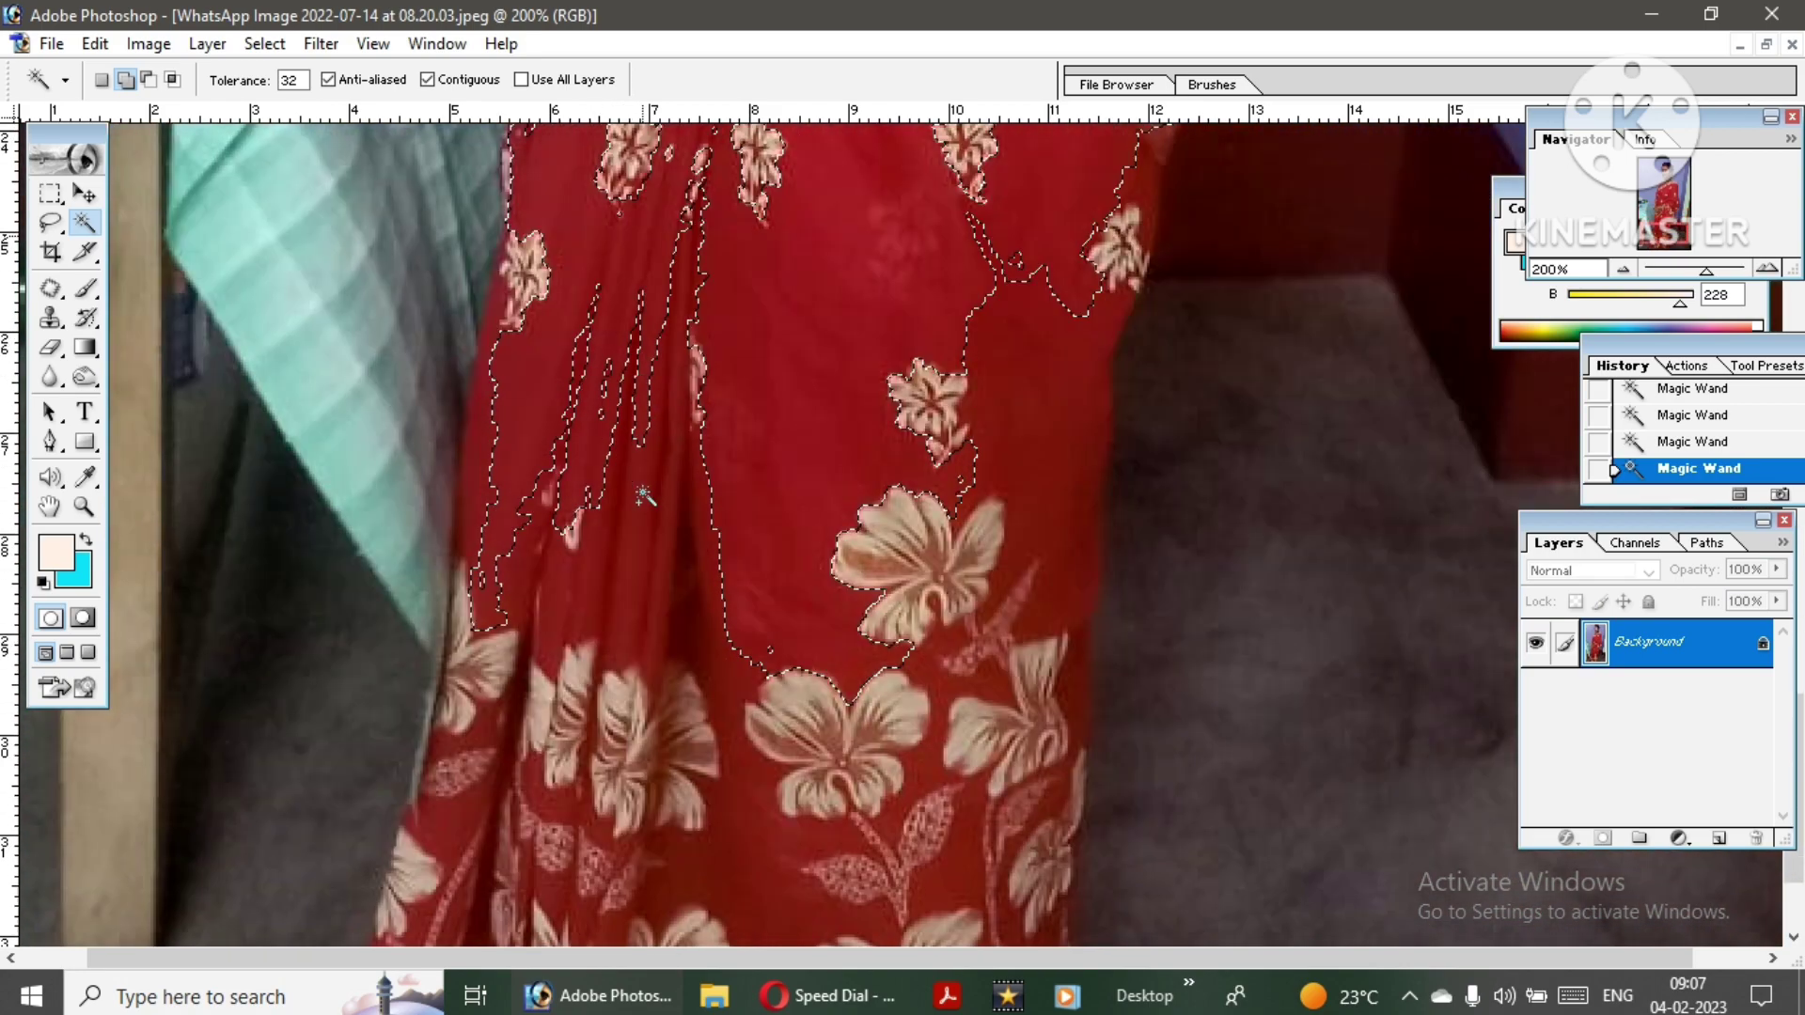
{"action": "scroll", "coordinate": [644, 493], "scroll_direction": "down", "scroll_amount": 2}
{"action": "scroll", "coordinate": [658, 526], "scroll_direction": "up", "scroll_amount": 2}
{"action": "scroll", "coordinate": [733, 602], "scroll_direction": "up", "scroll_amount": 2}
{"action": "scroll", "coordinate": [827, 677], "scroll_direction": "up", "scroll_amount": 1}
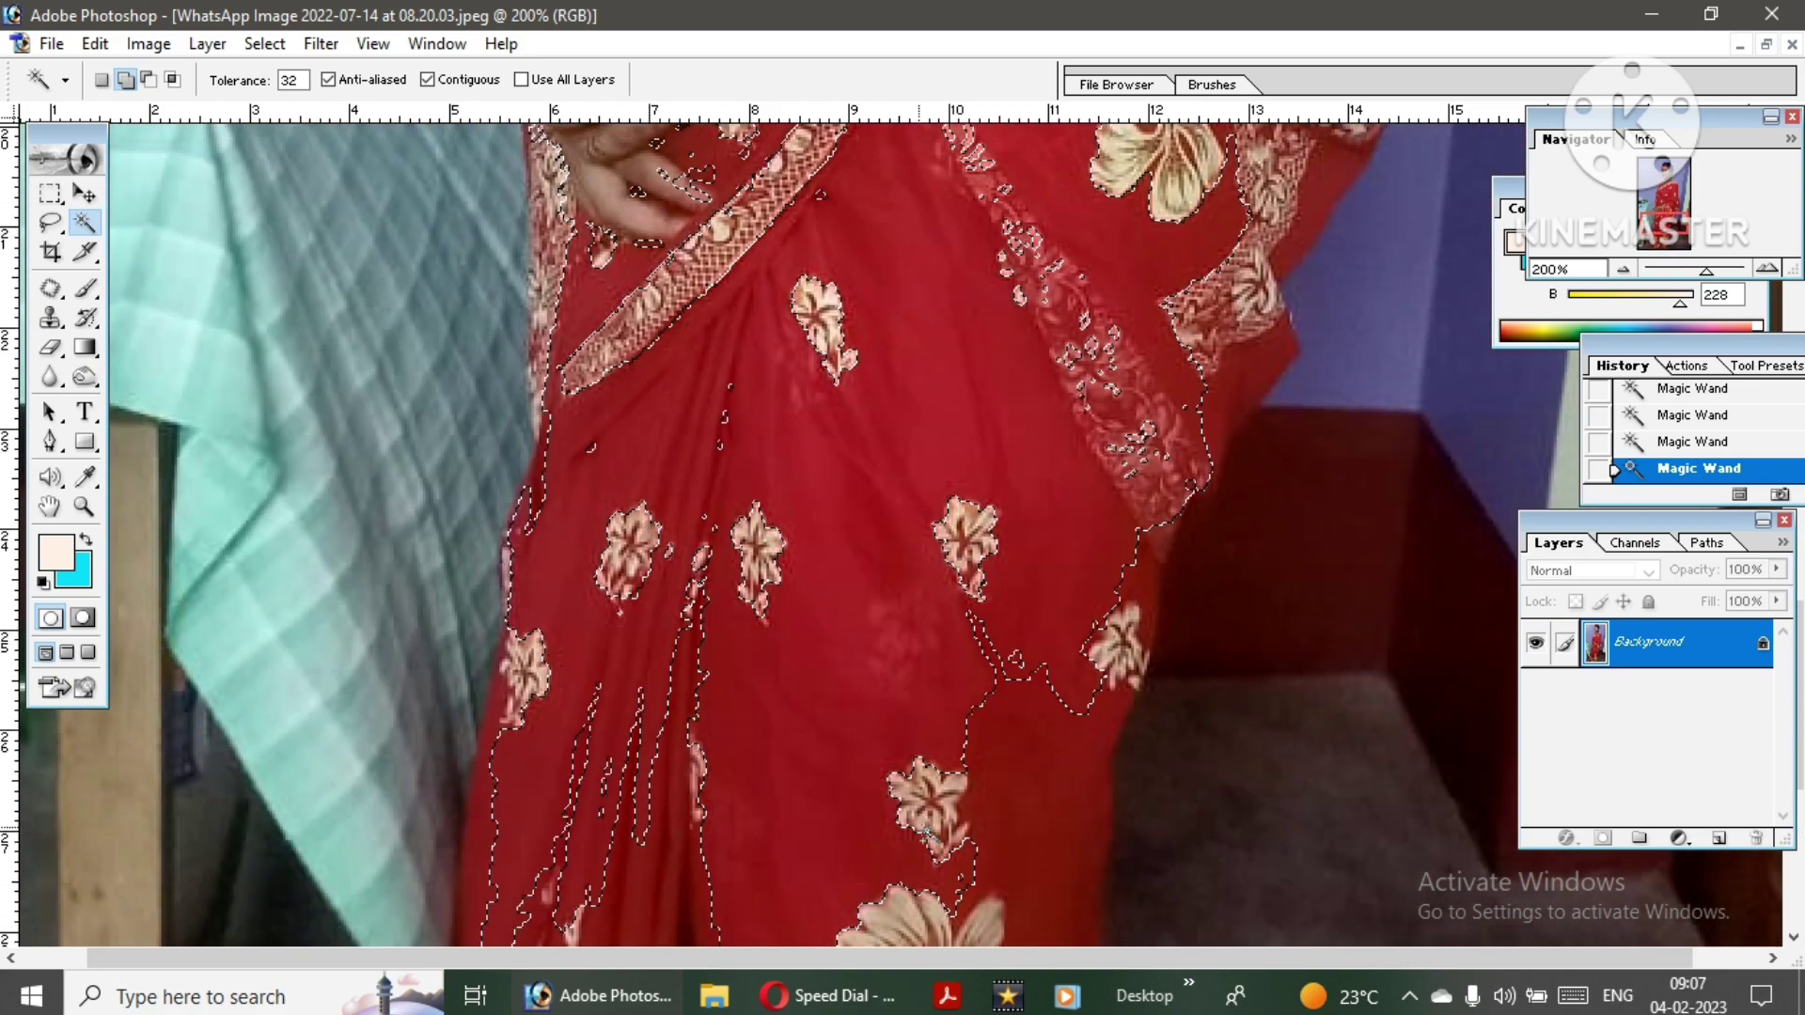
{"action": "scroll", "coordinate": [940, 775], "scroll_direction": "up", "scroll_amount": 1}
{"action": "scroll", "coordinate": [943, 779], "scroll_direction": "up", "scroll_amount": 4}
{"action": "scroll", "coordinate": [943, 778], "scroll_direction": "up", "scroll_amount": 2}
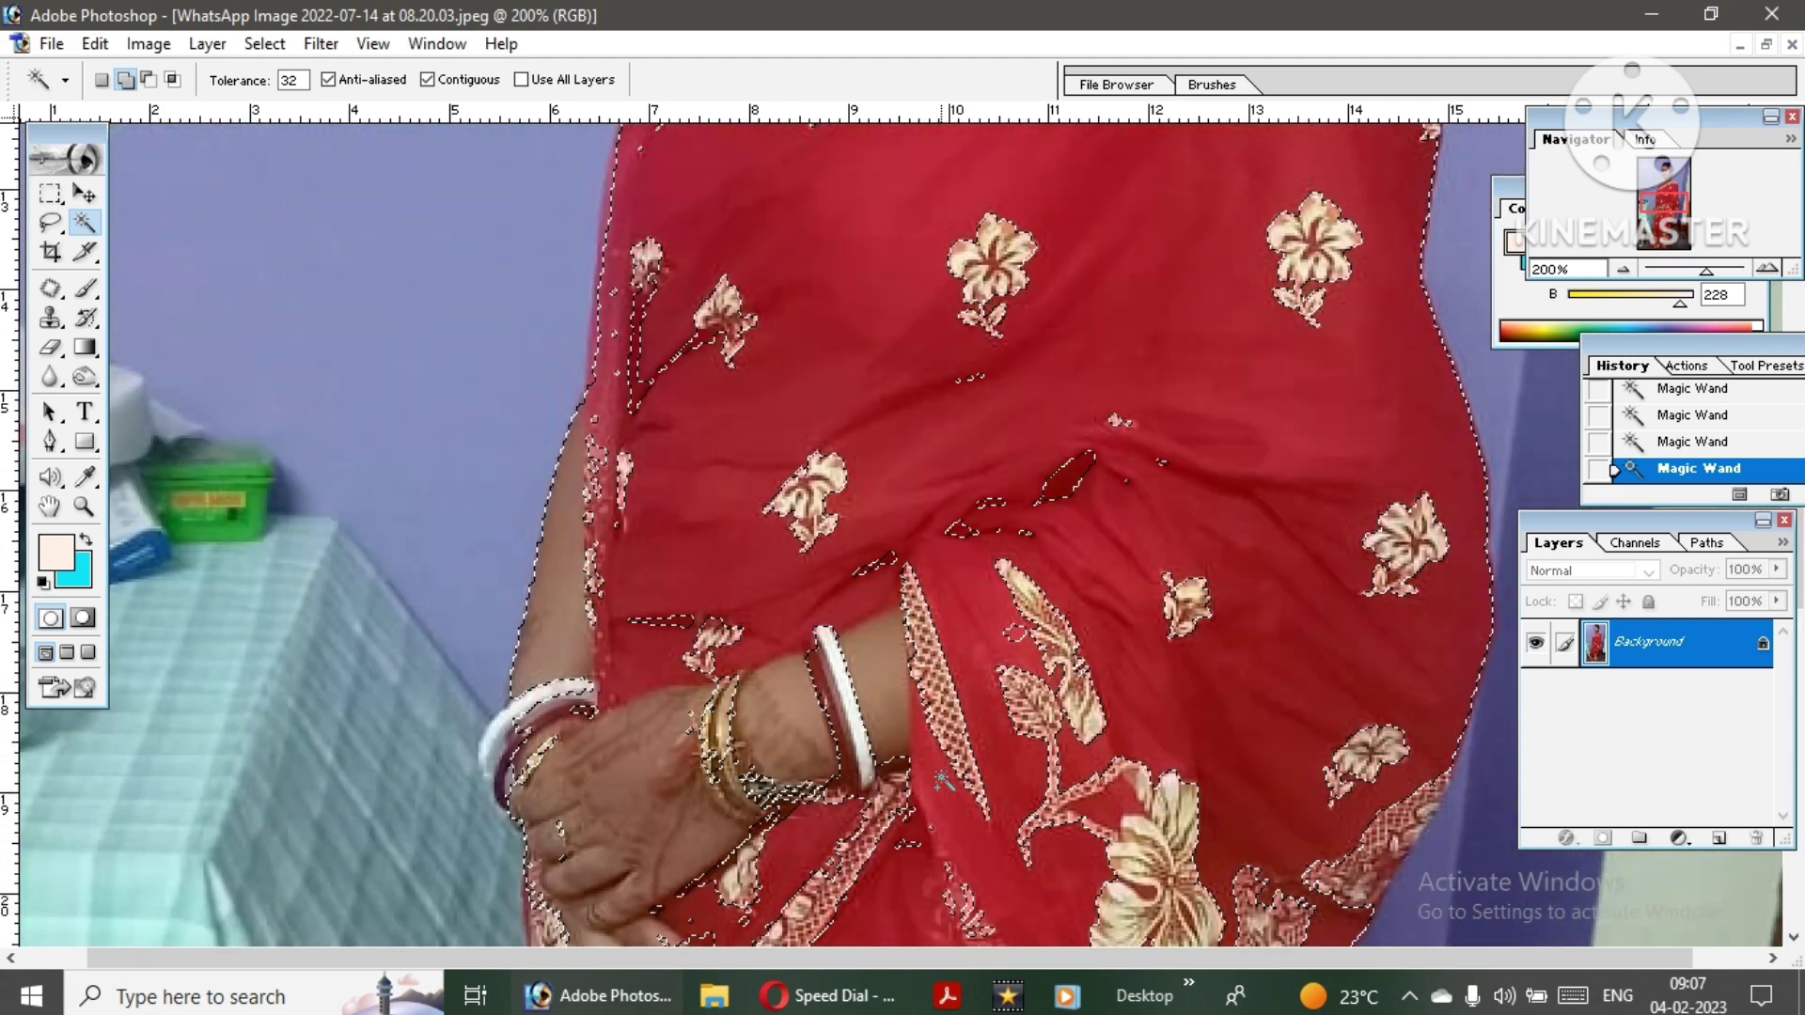
{"action": "key", "text": "ctrl+minus"}
{"action": "key", "text": "ctrl+minus"}
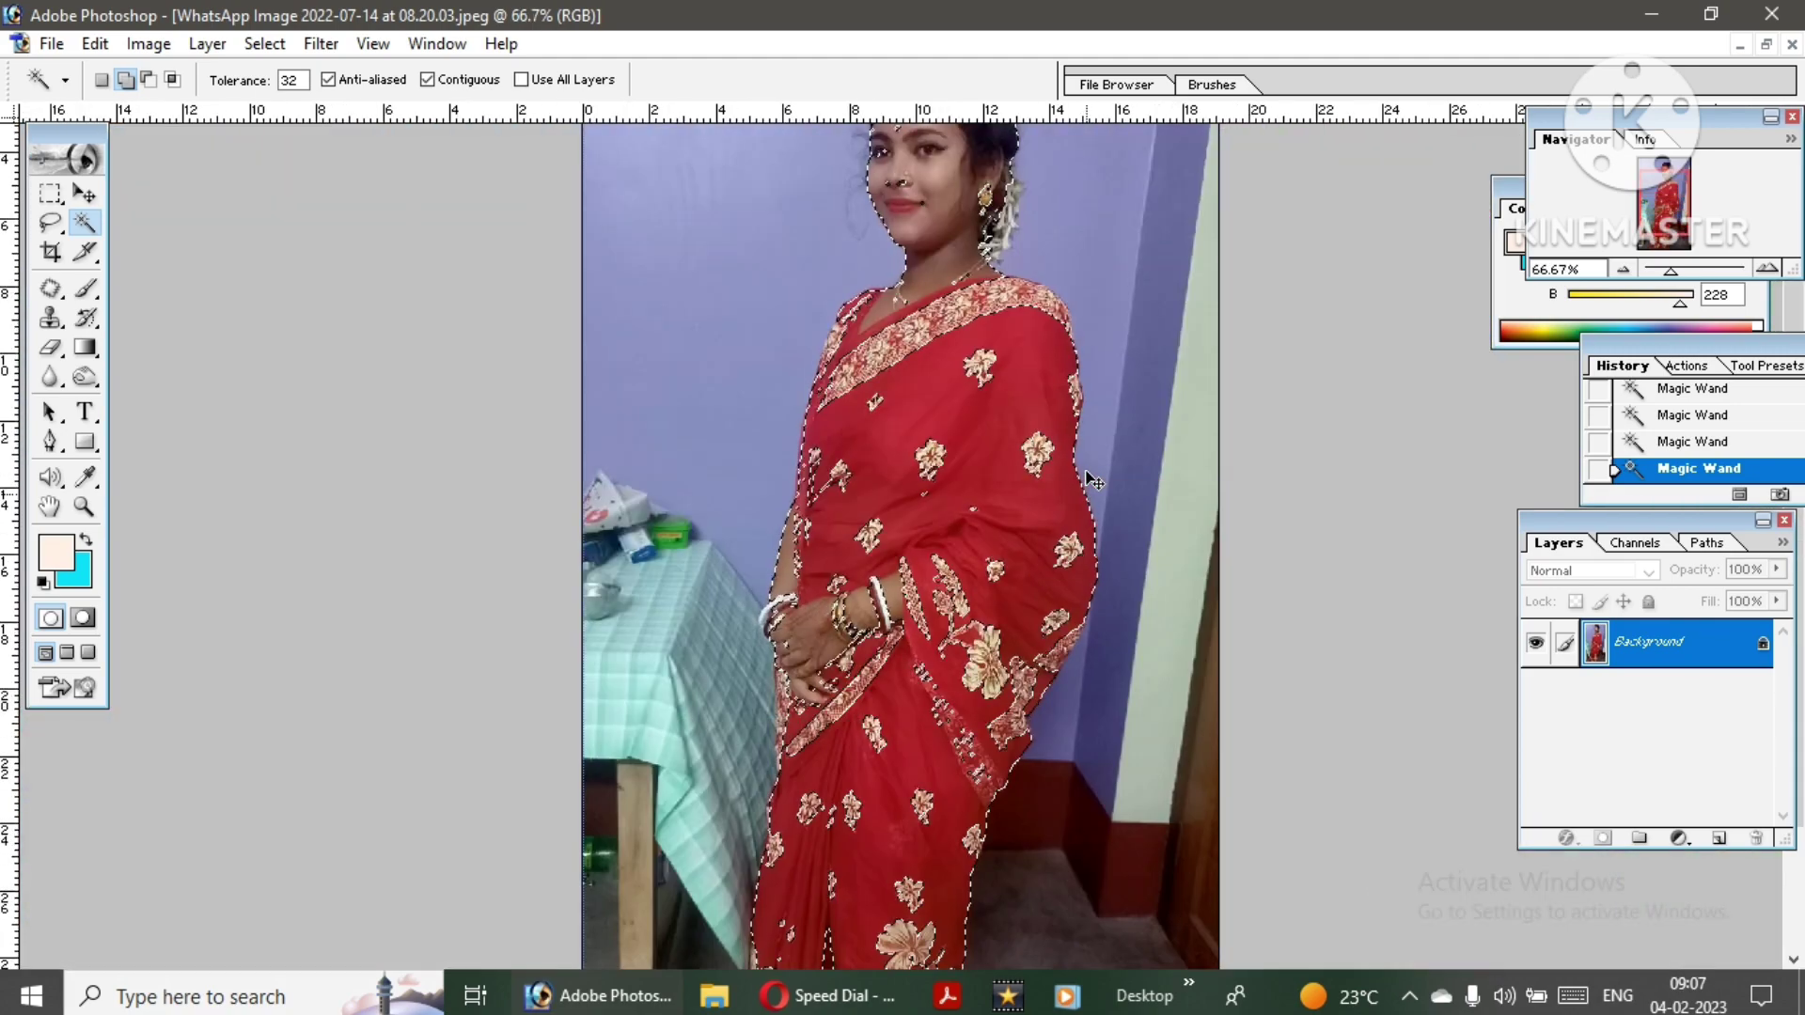
{"action": "key", "text": "ctrl+minus"}
- Feather the figure selection by 20 px
{"action": "right_click", "coordinate": [987, 155]}
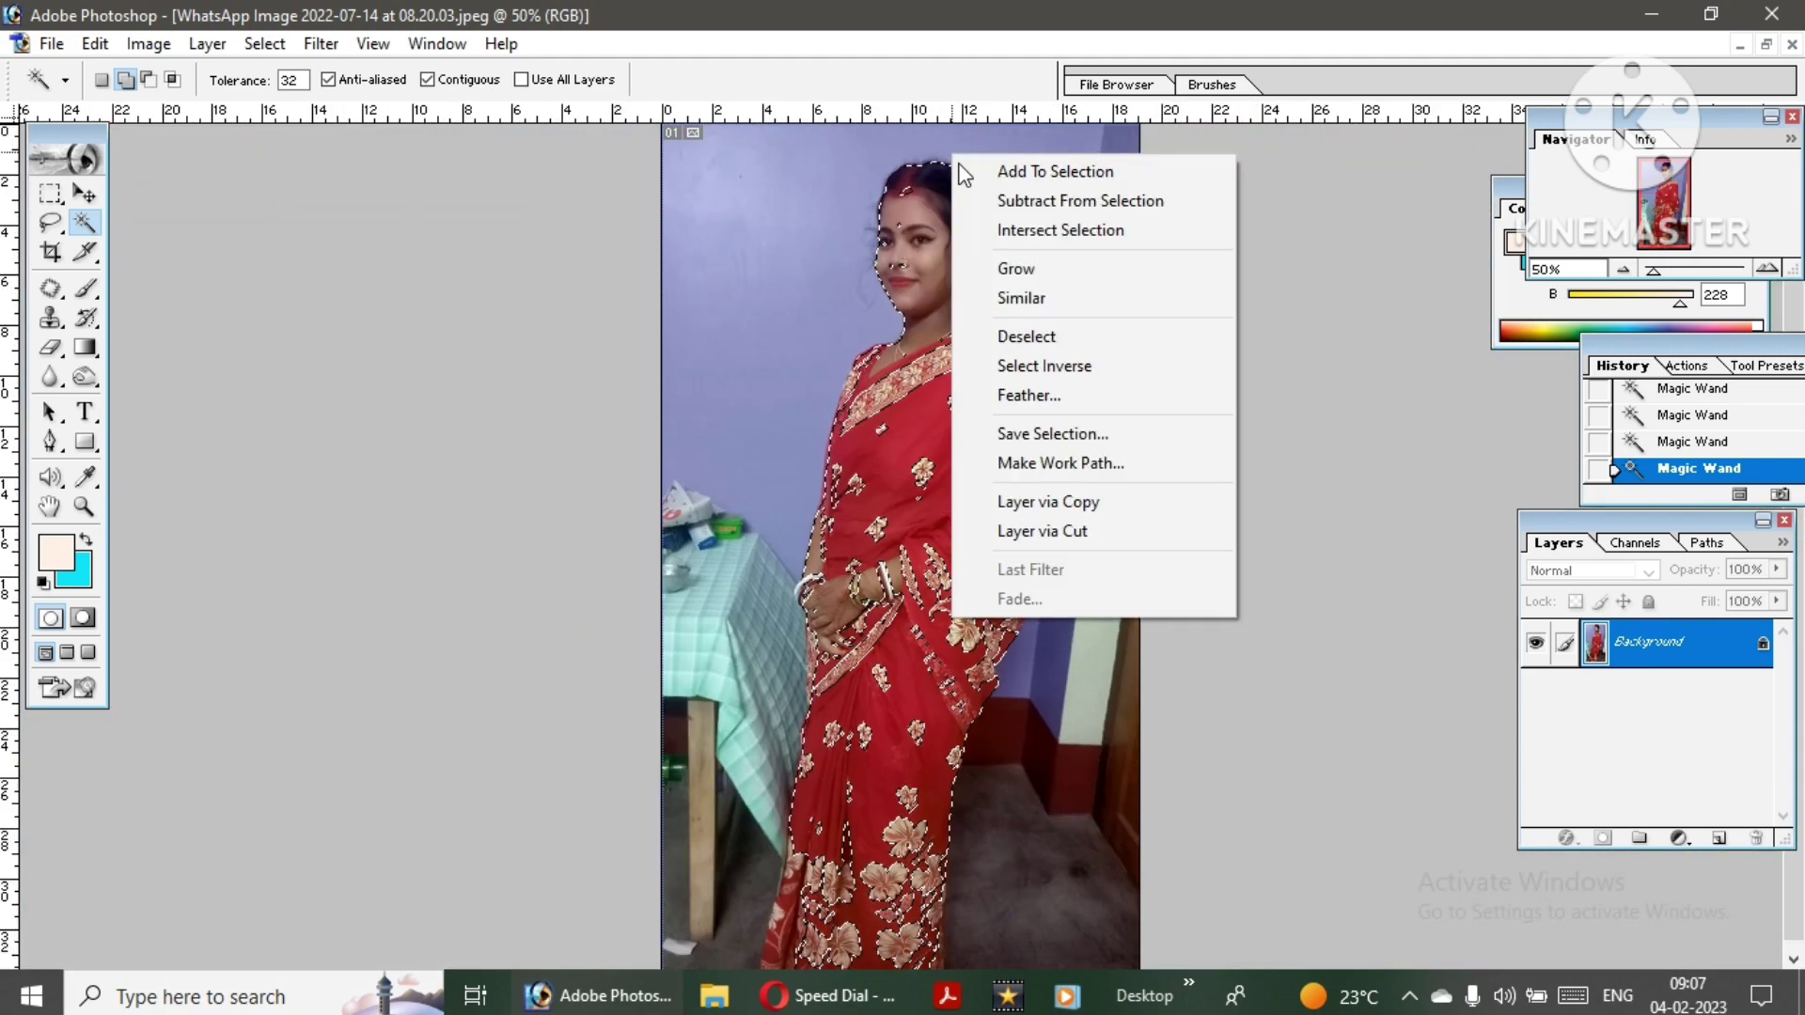
{"action": "left_click", "coordinate": [1025, 396]}
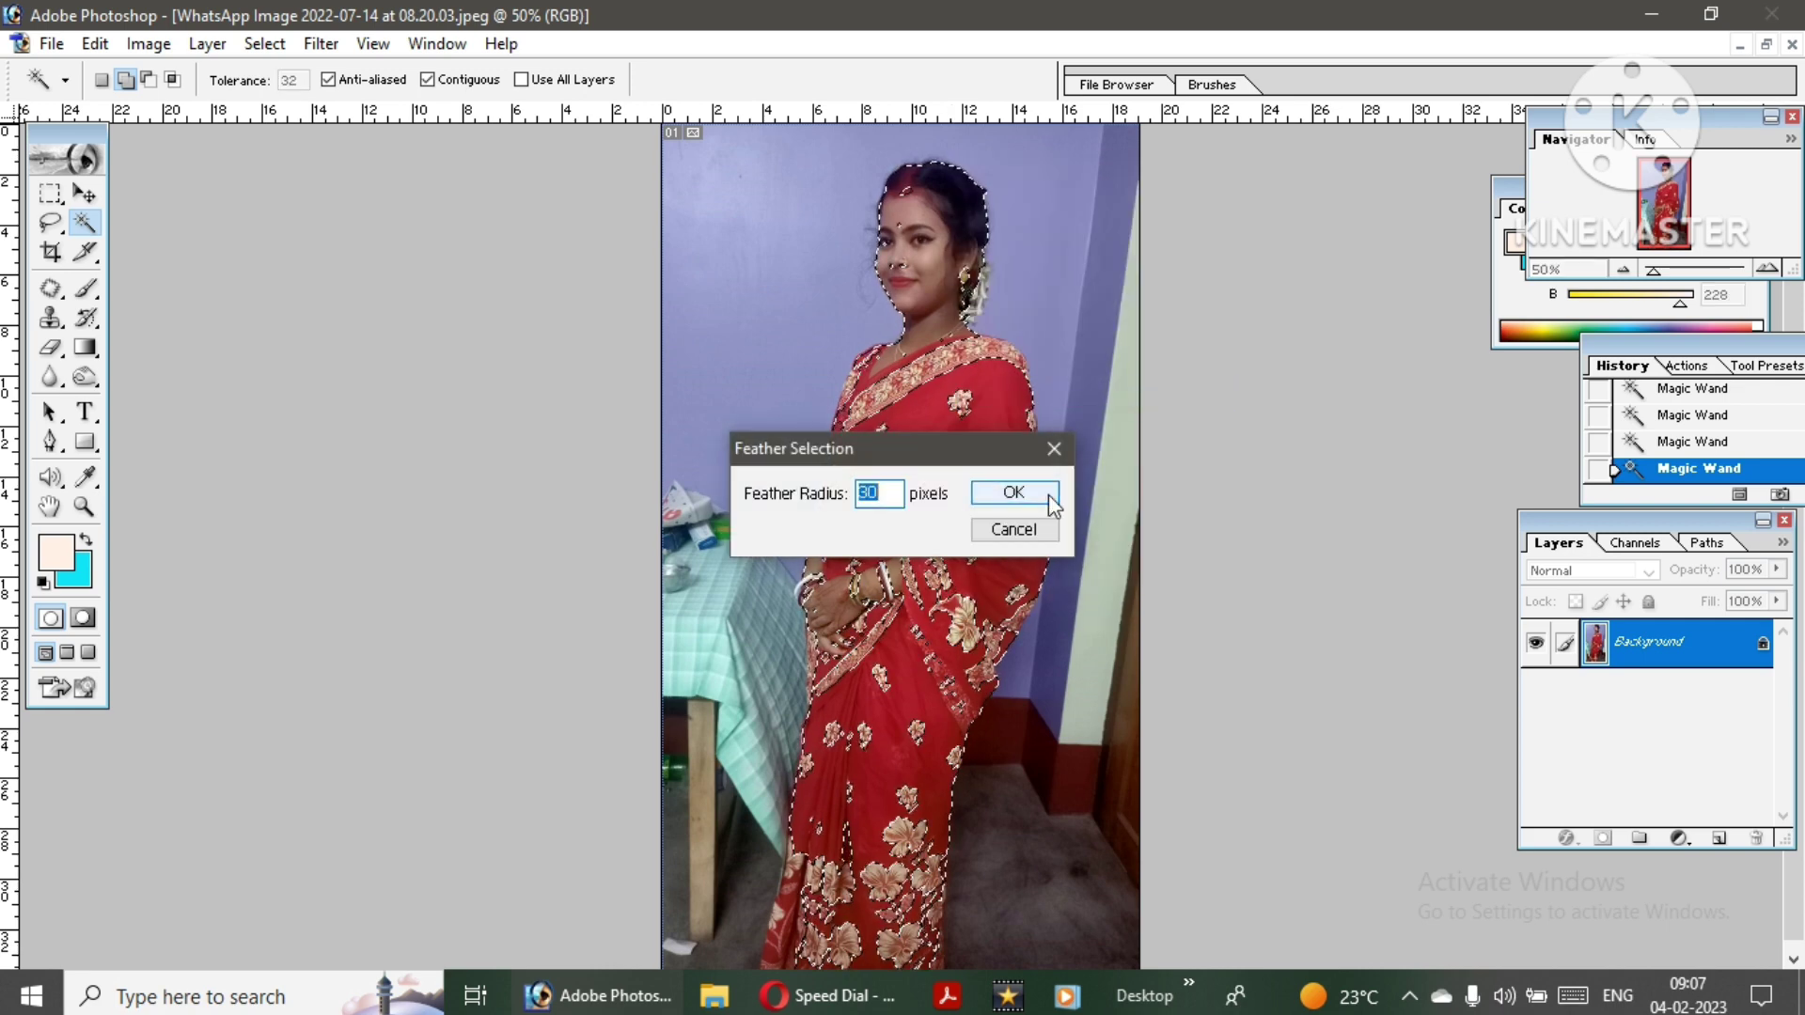
{"action": "type", "text": "20"}
{"action": "key", "text": "Return"}
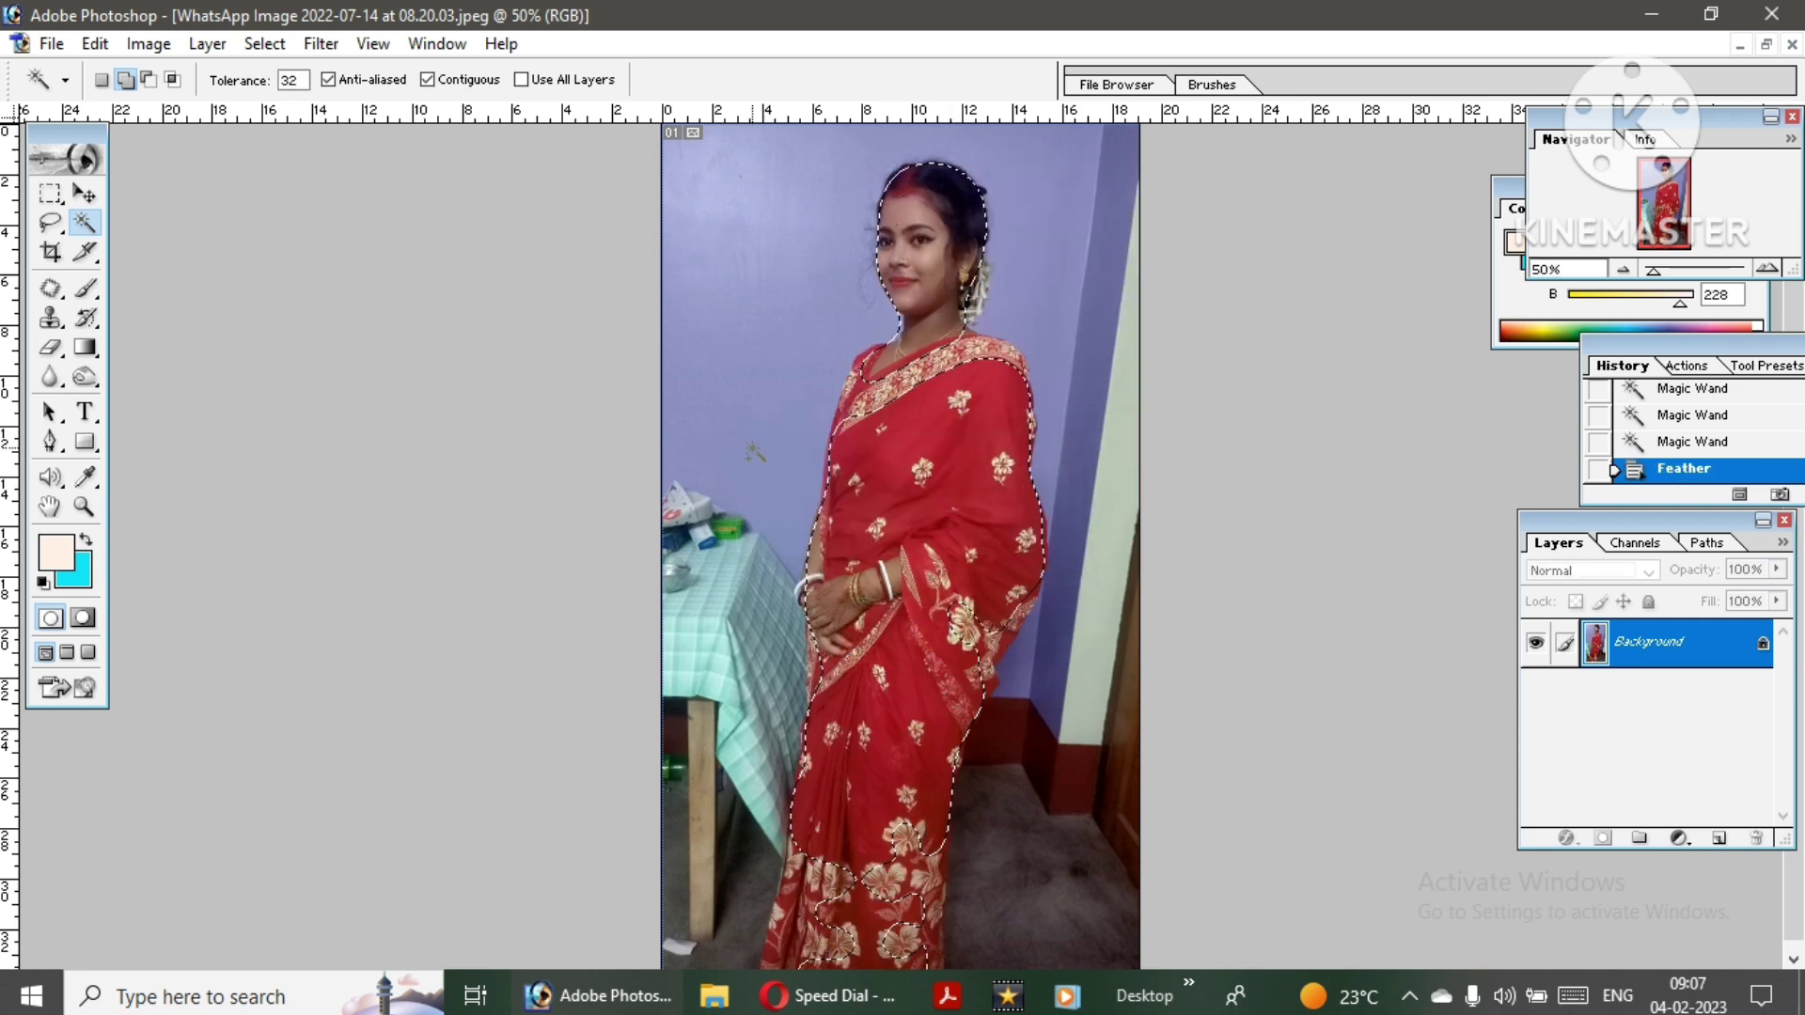
- Apply Auto Contrast and Imagenomic Portraiture smoothing to the selected figure
{"action": "left_click", "coordinate": [148, 43]}
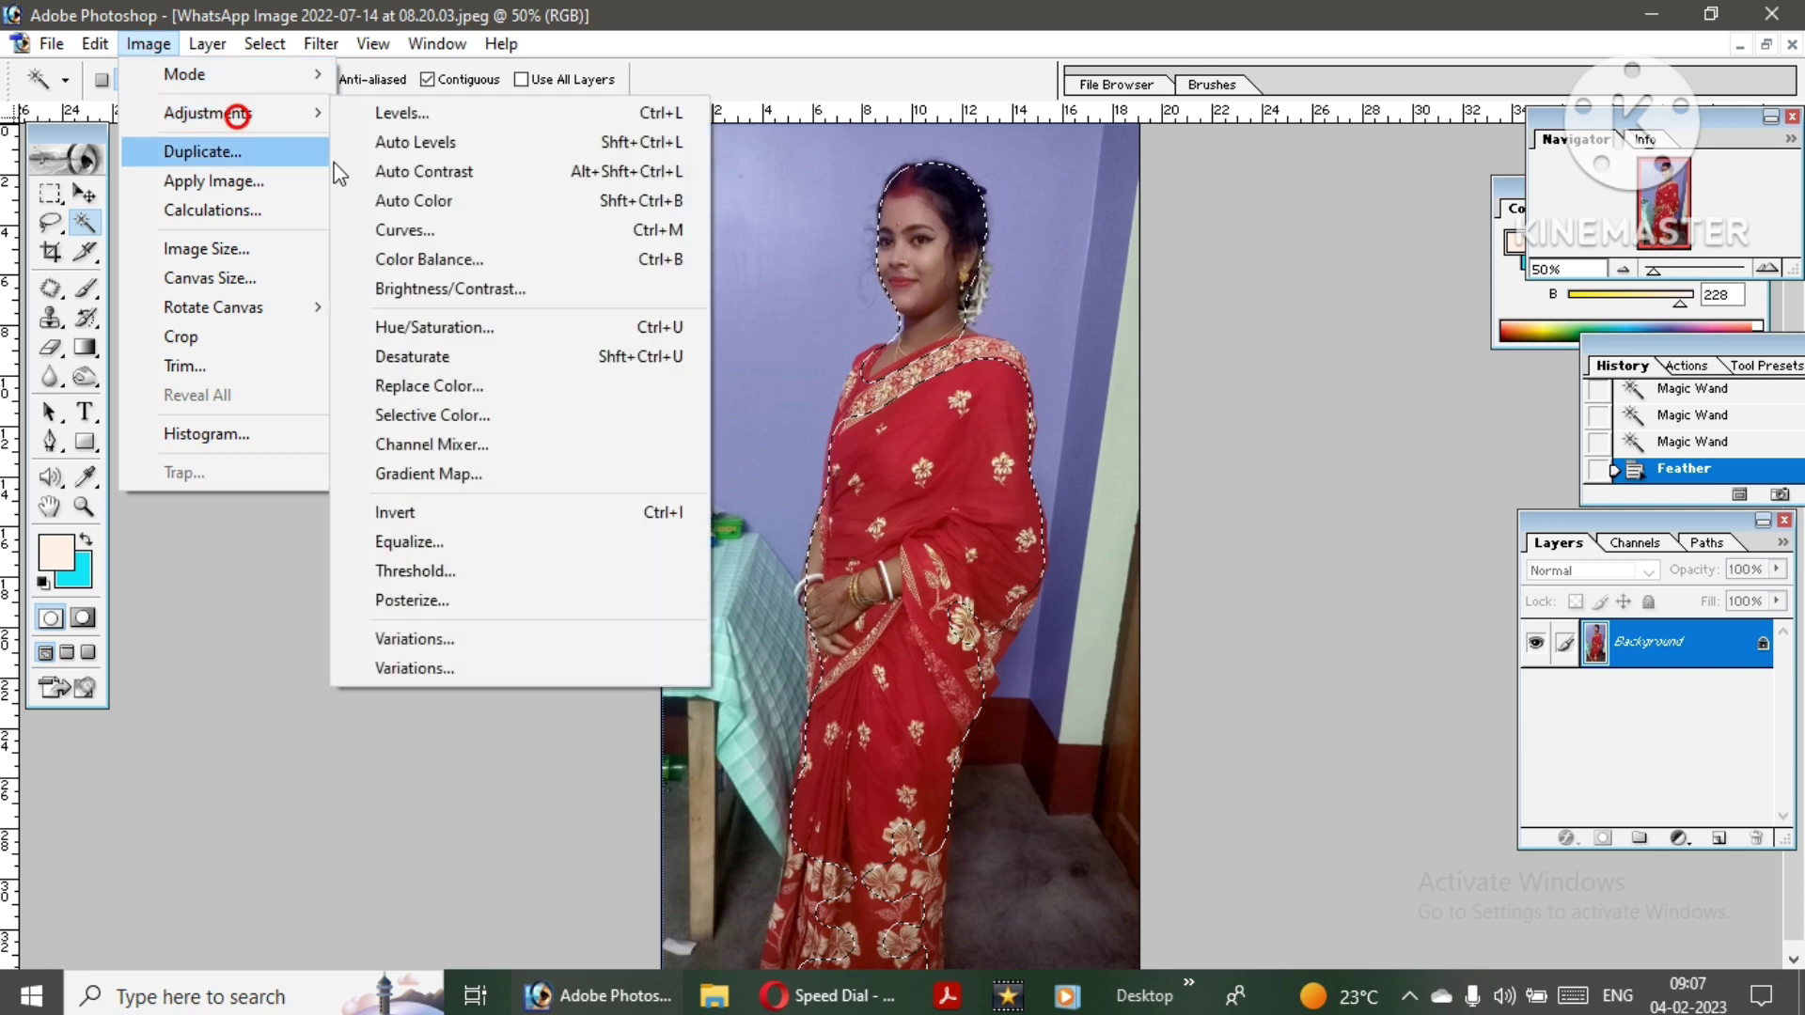
{"action": "left_click", "coordinate": [389, 175]}
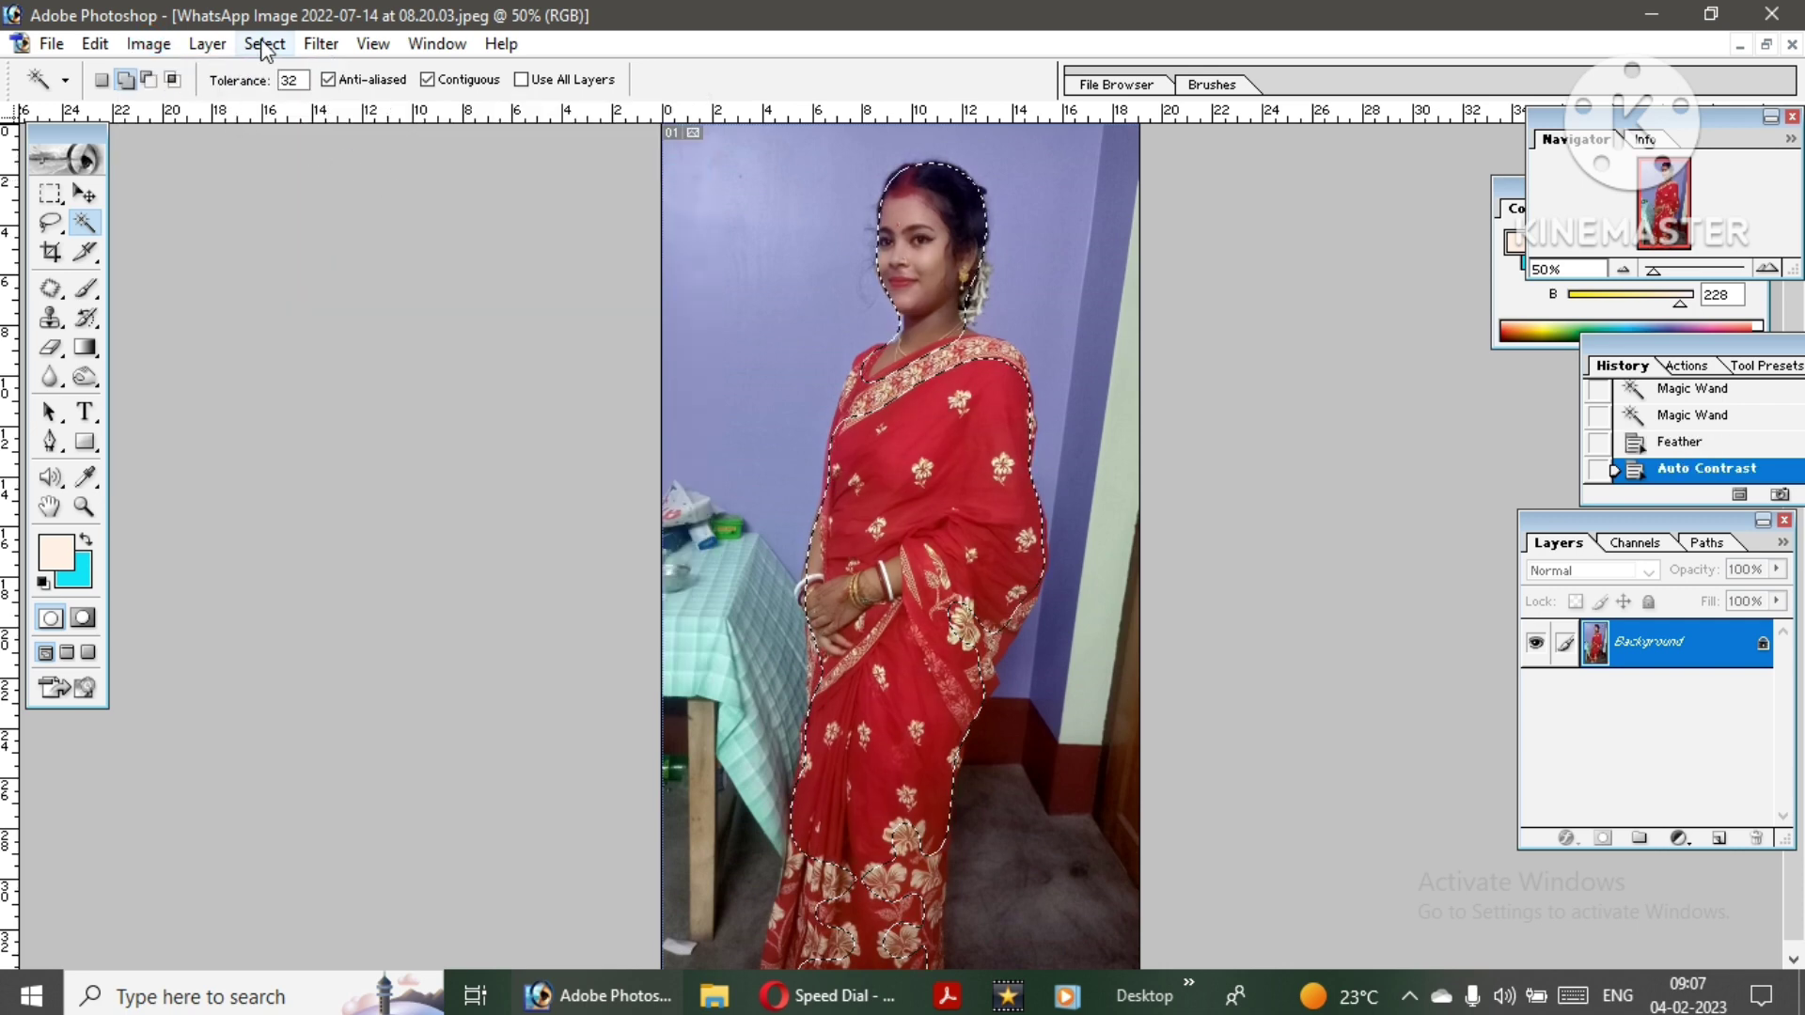
{"action": "left_click", "coordinate": [313, 47]}
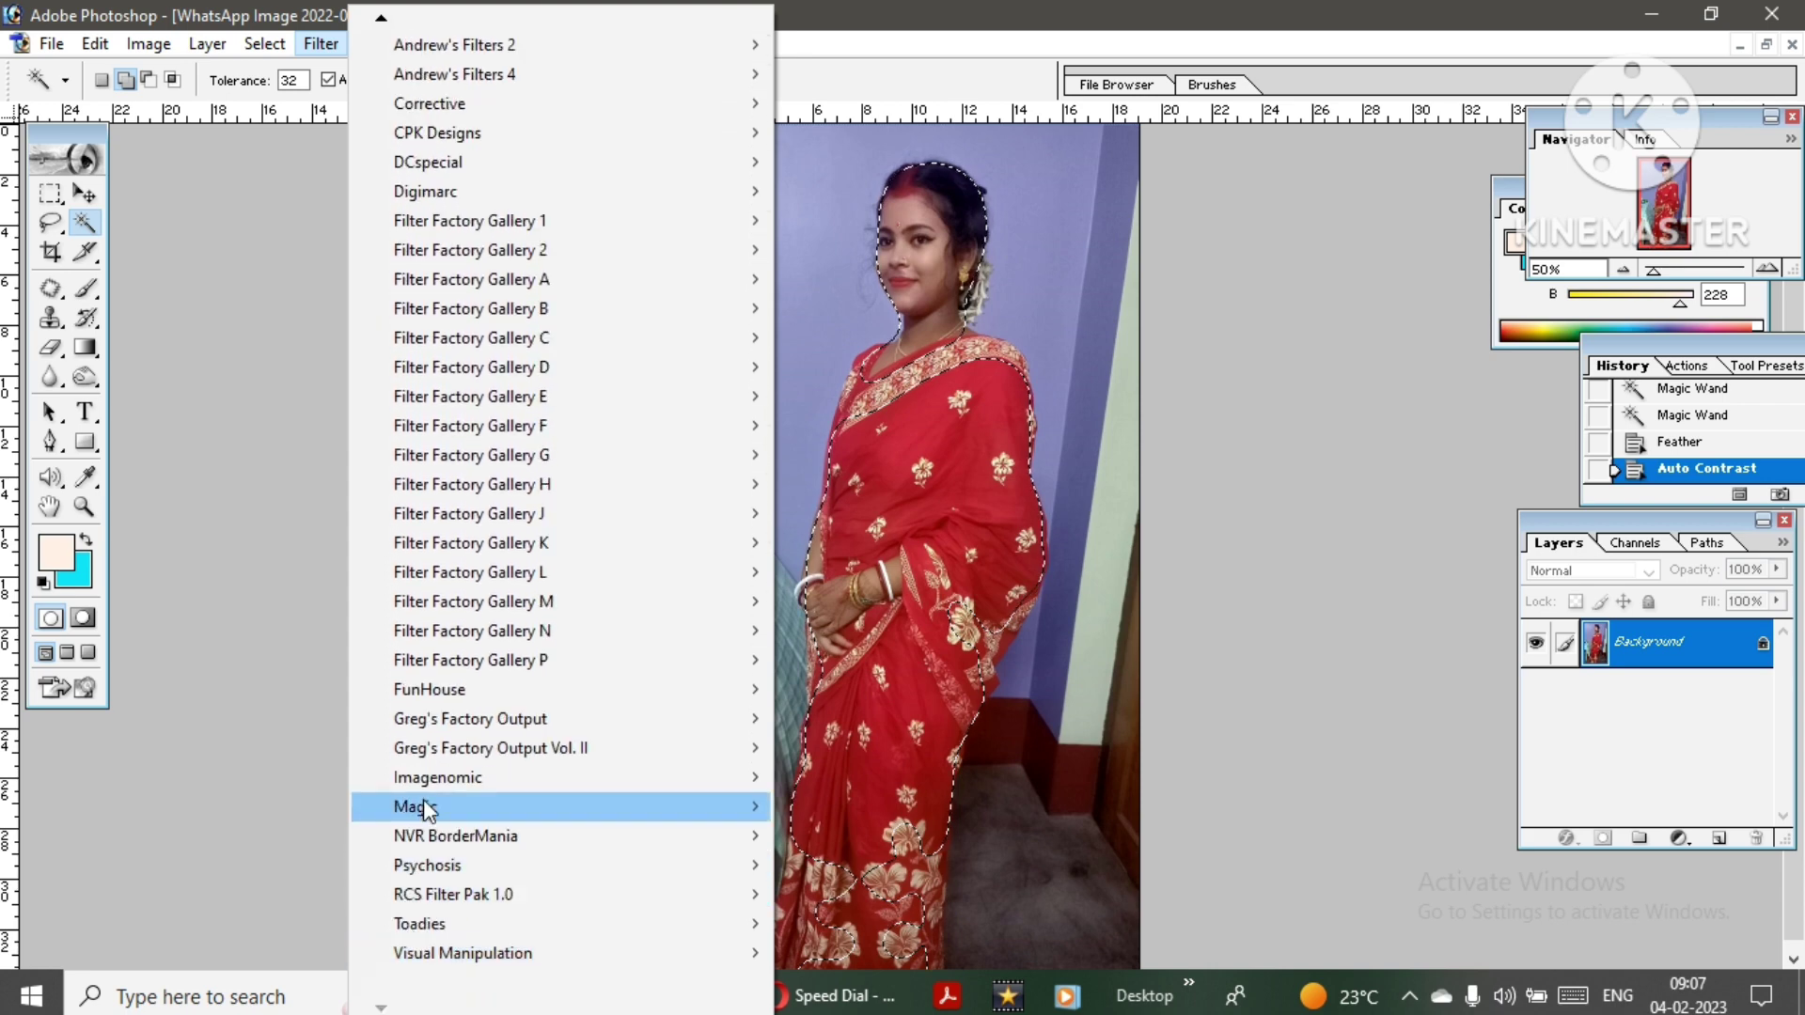
{"action": "mouse_move", "coordinate": [437, 777]}
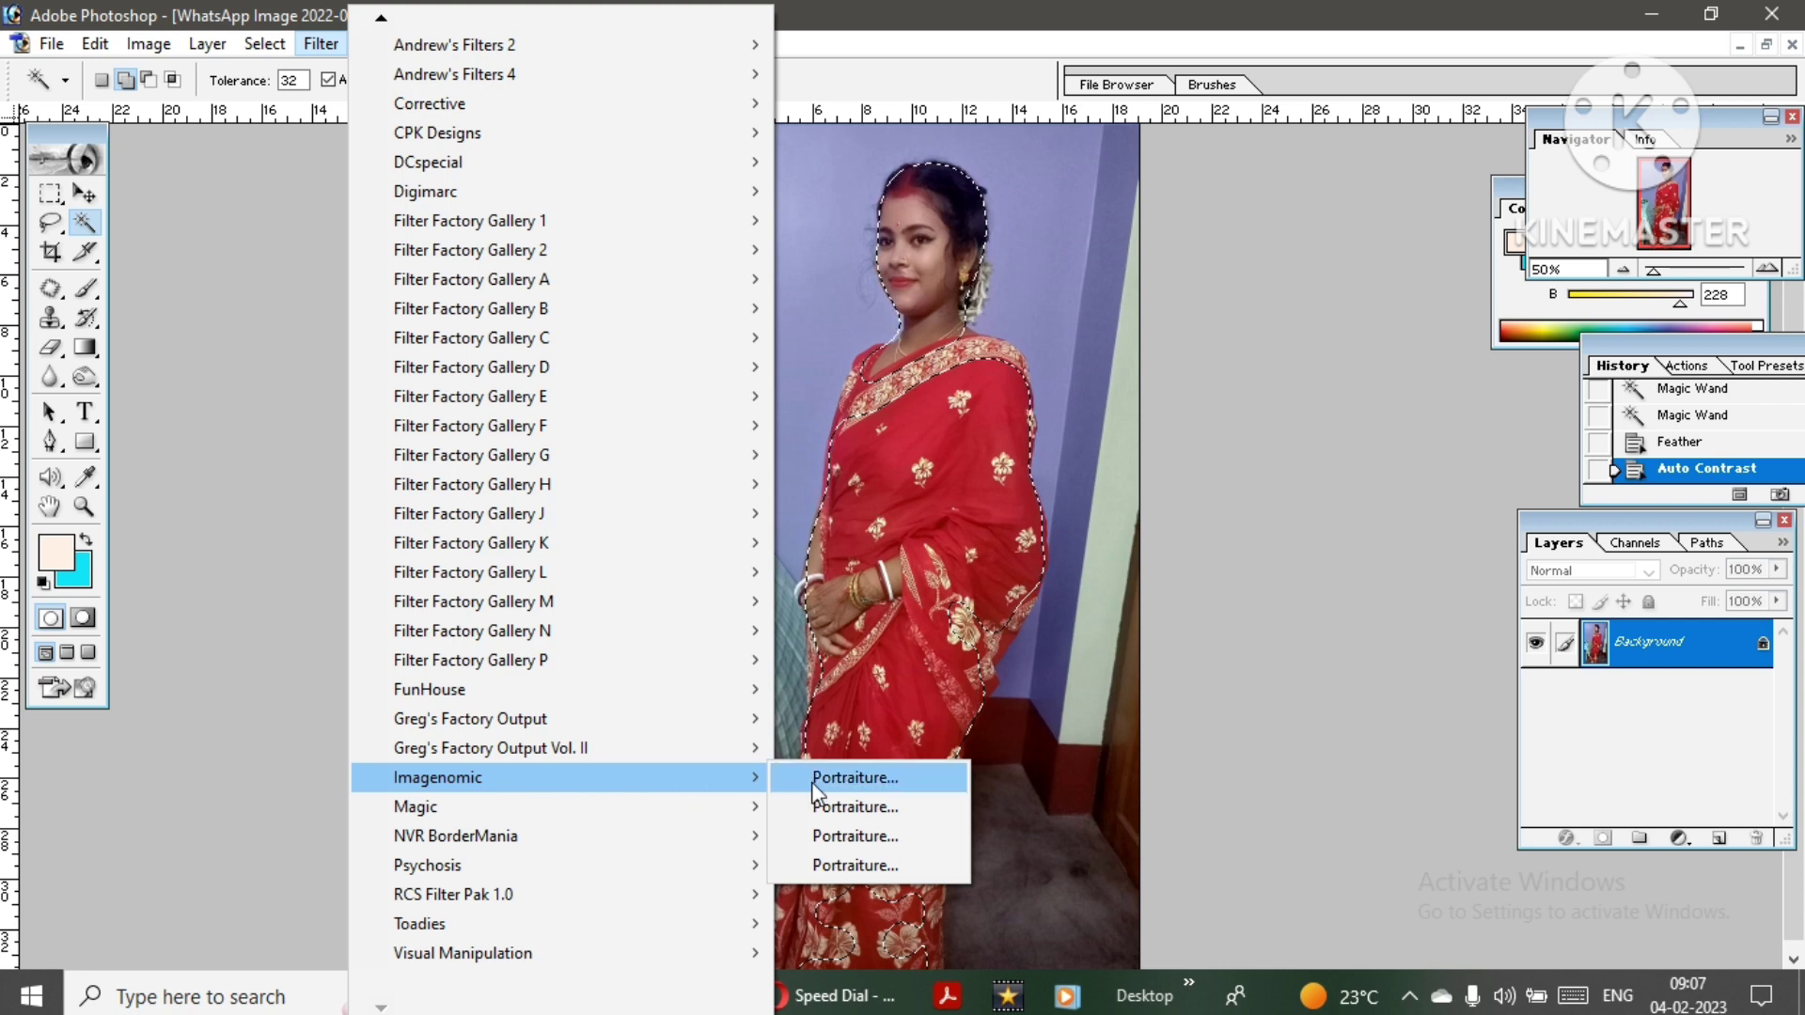
{"action": "left_click", "coordinate": [837, 780]}
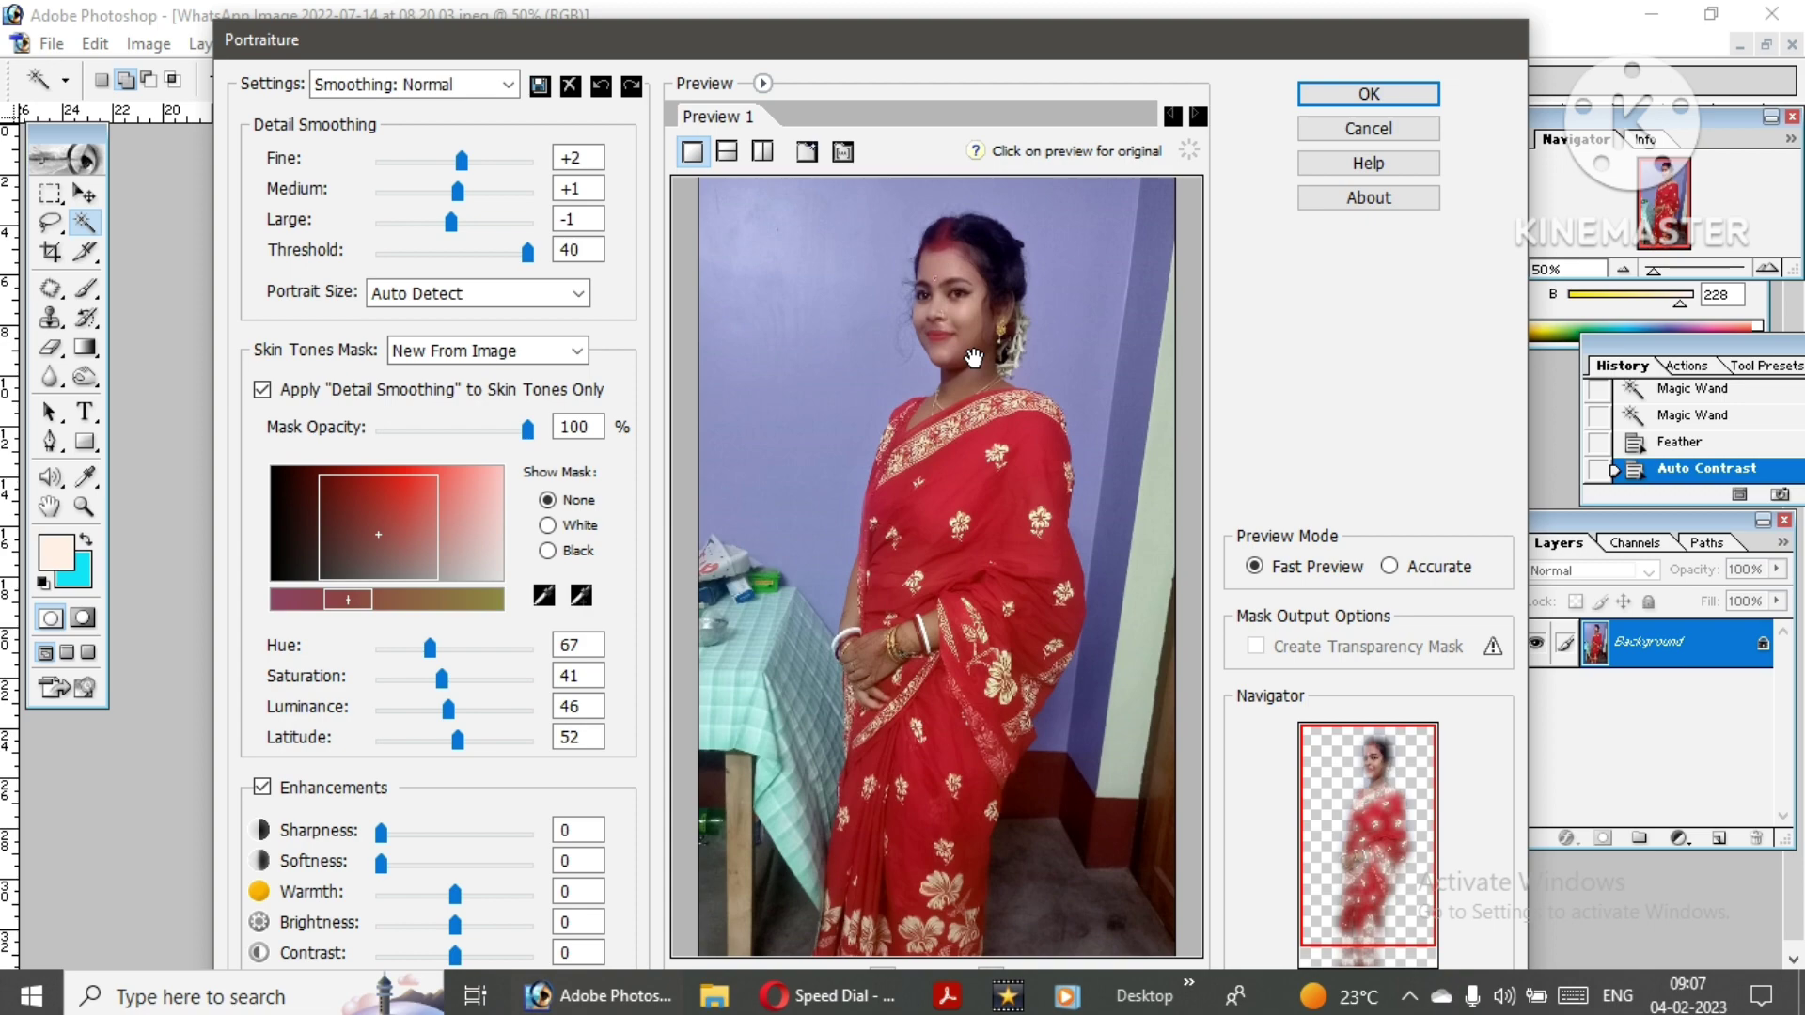
{"action": "left_click", "coordinate": [1369, 94]}
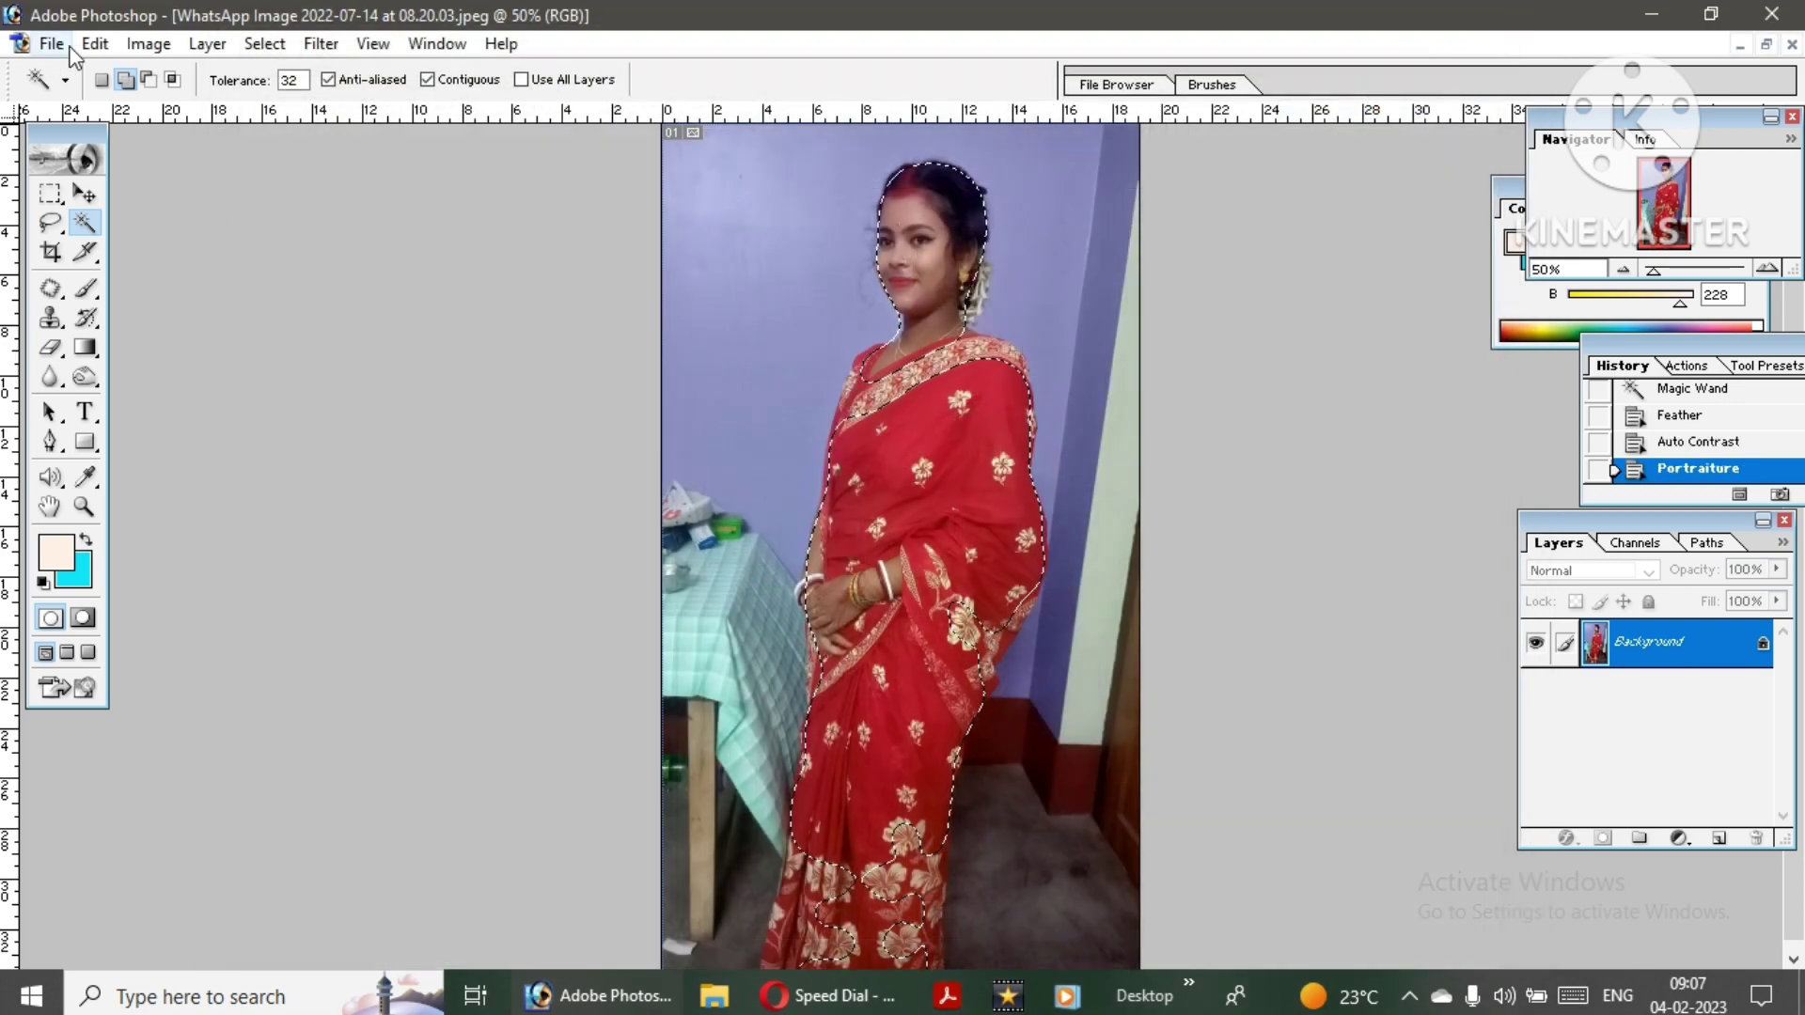
- Set Brightness/Contrast to +23 brightness and +20 contrast on the figure
{"action": "left_click", "coordinate": [148, 43]}
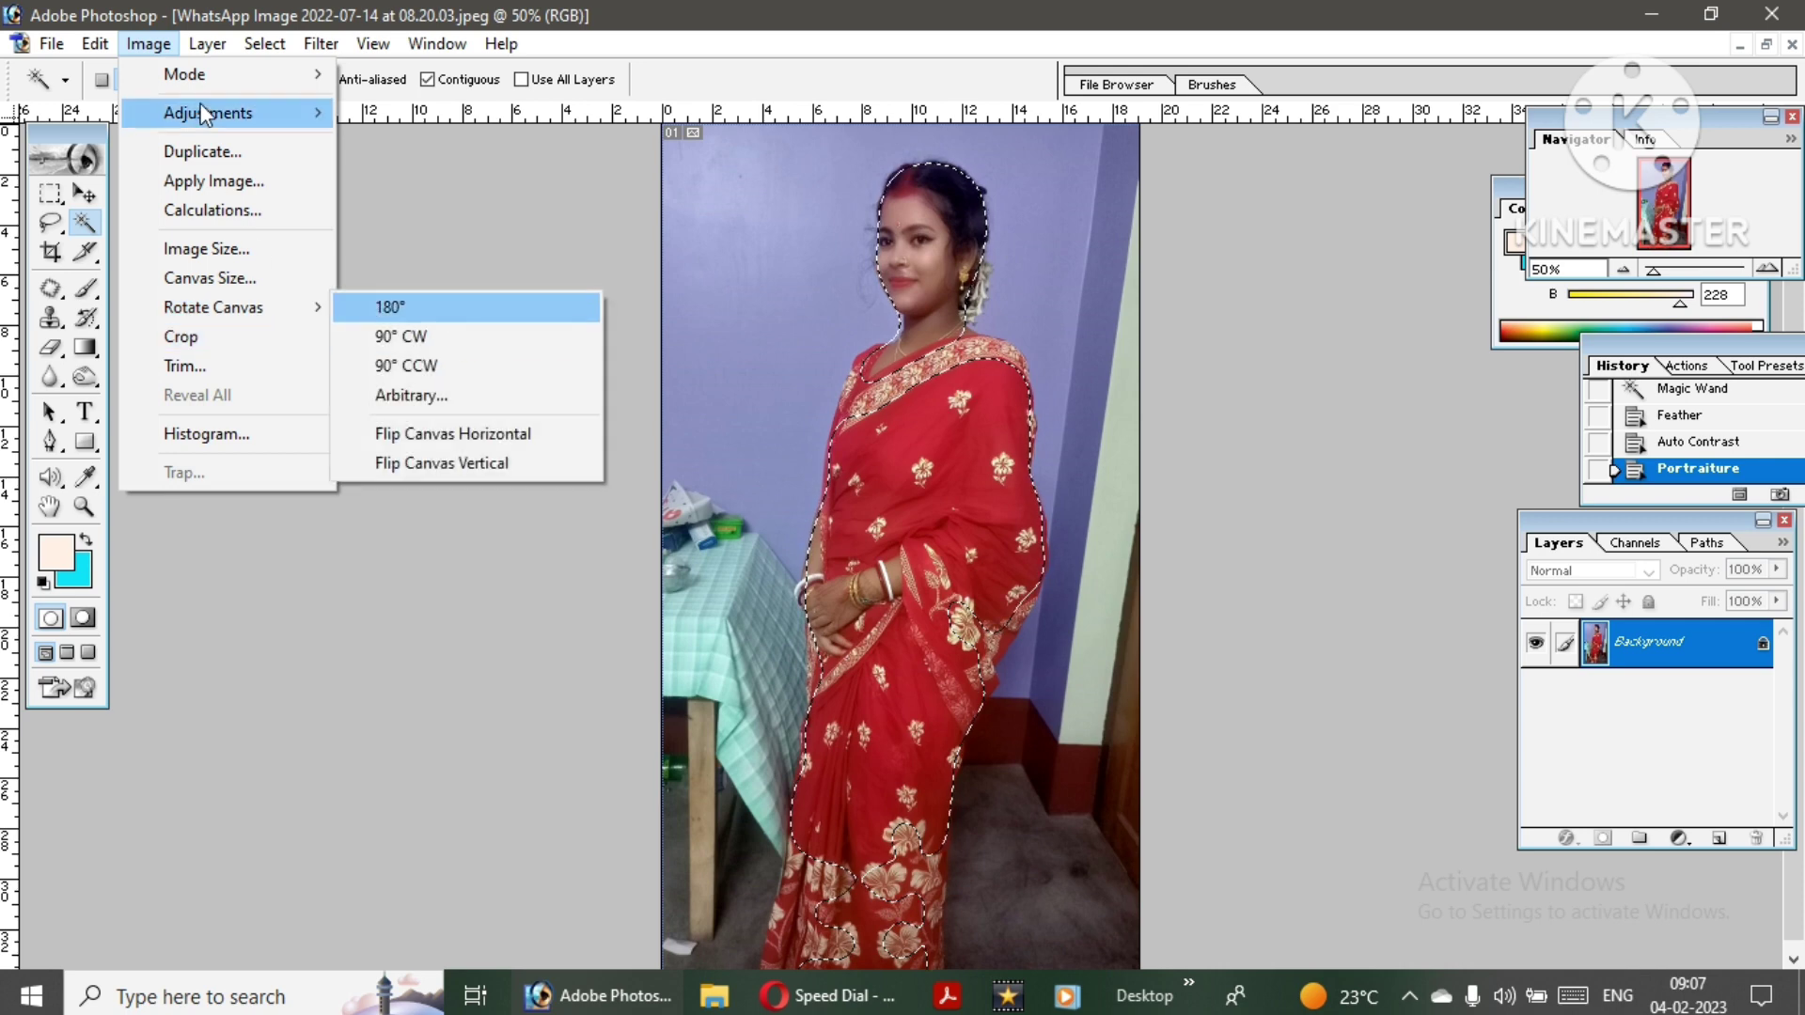
{"action": "mouse_move", "coordinate": [207, 113]}
{"action": "left_click", "coordinate": [473, 290]}
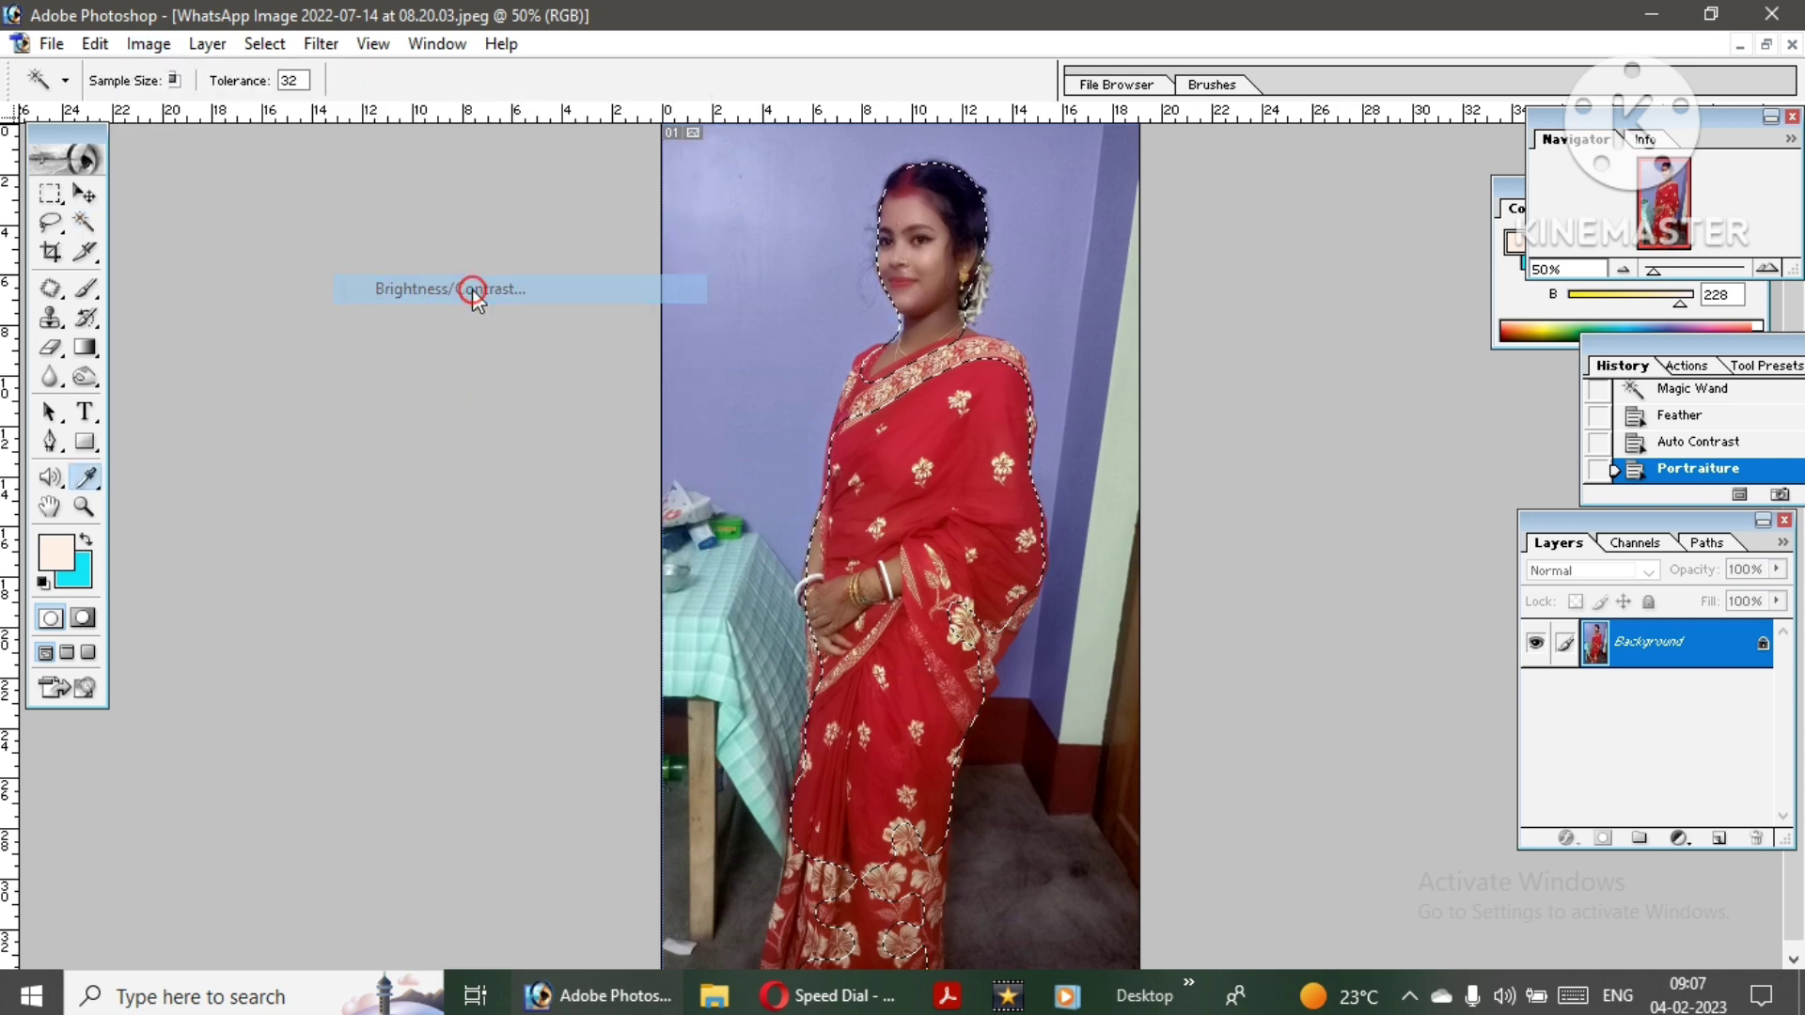
{"action": "left_click", "coordinate": [1230, 213]}
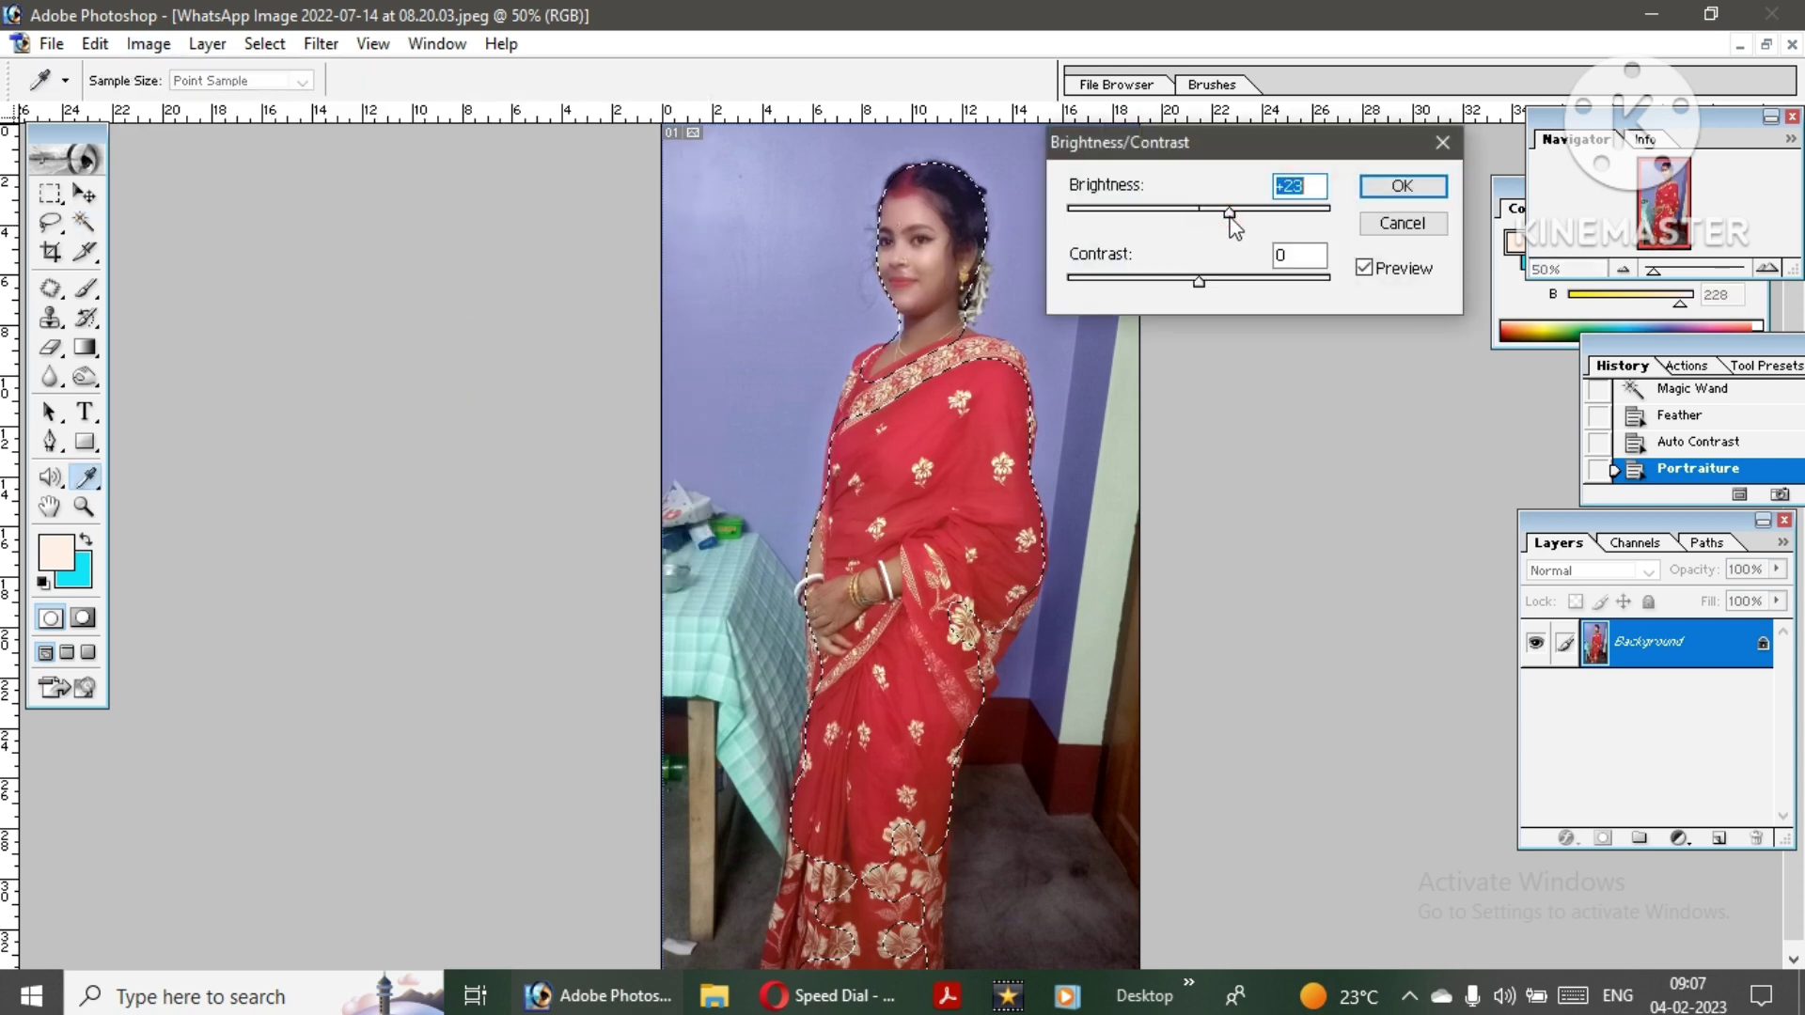
{"action": "left_click", "coordinate": [1227, 281]}
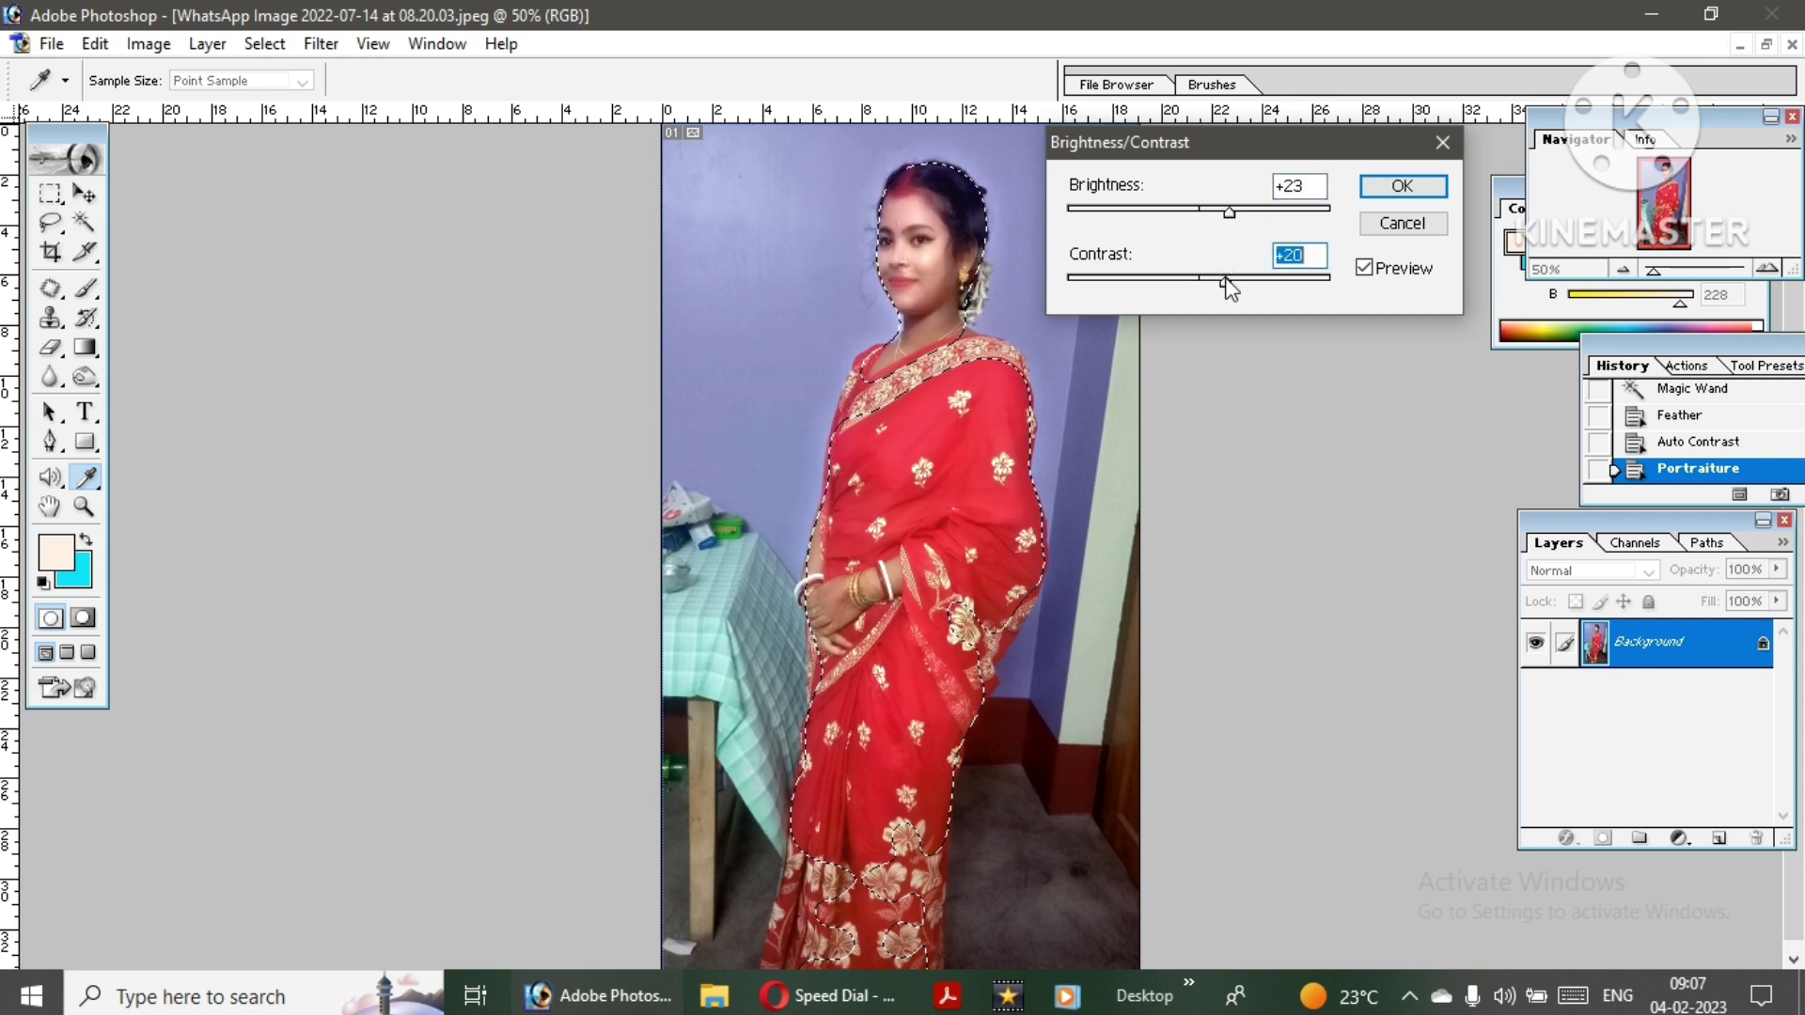
{"action": "left_click", "coordinate": [1403, 187]}
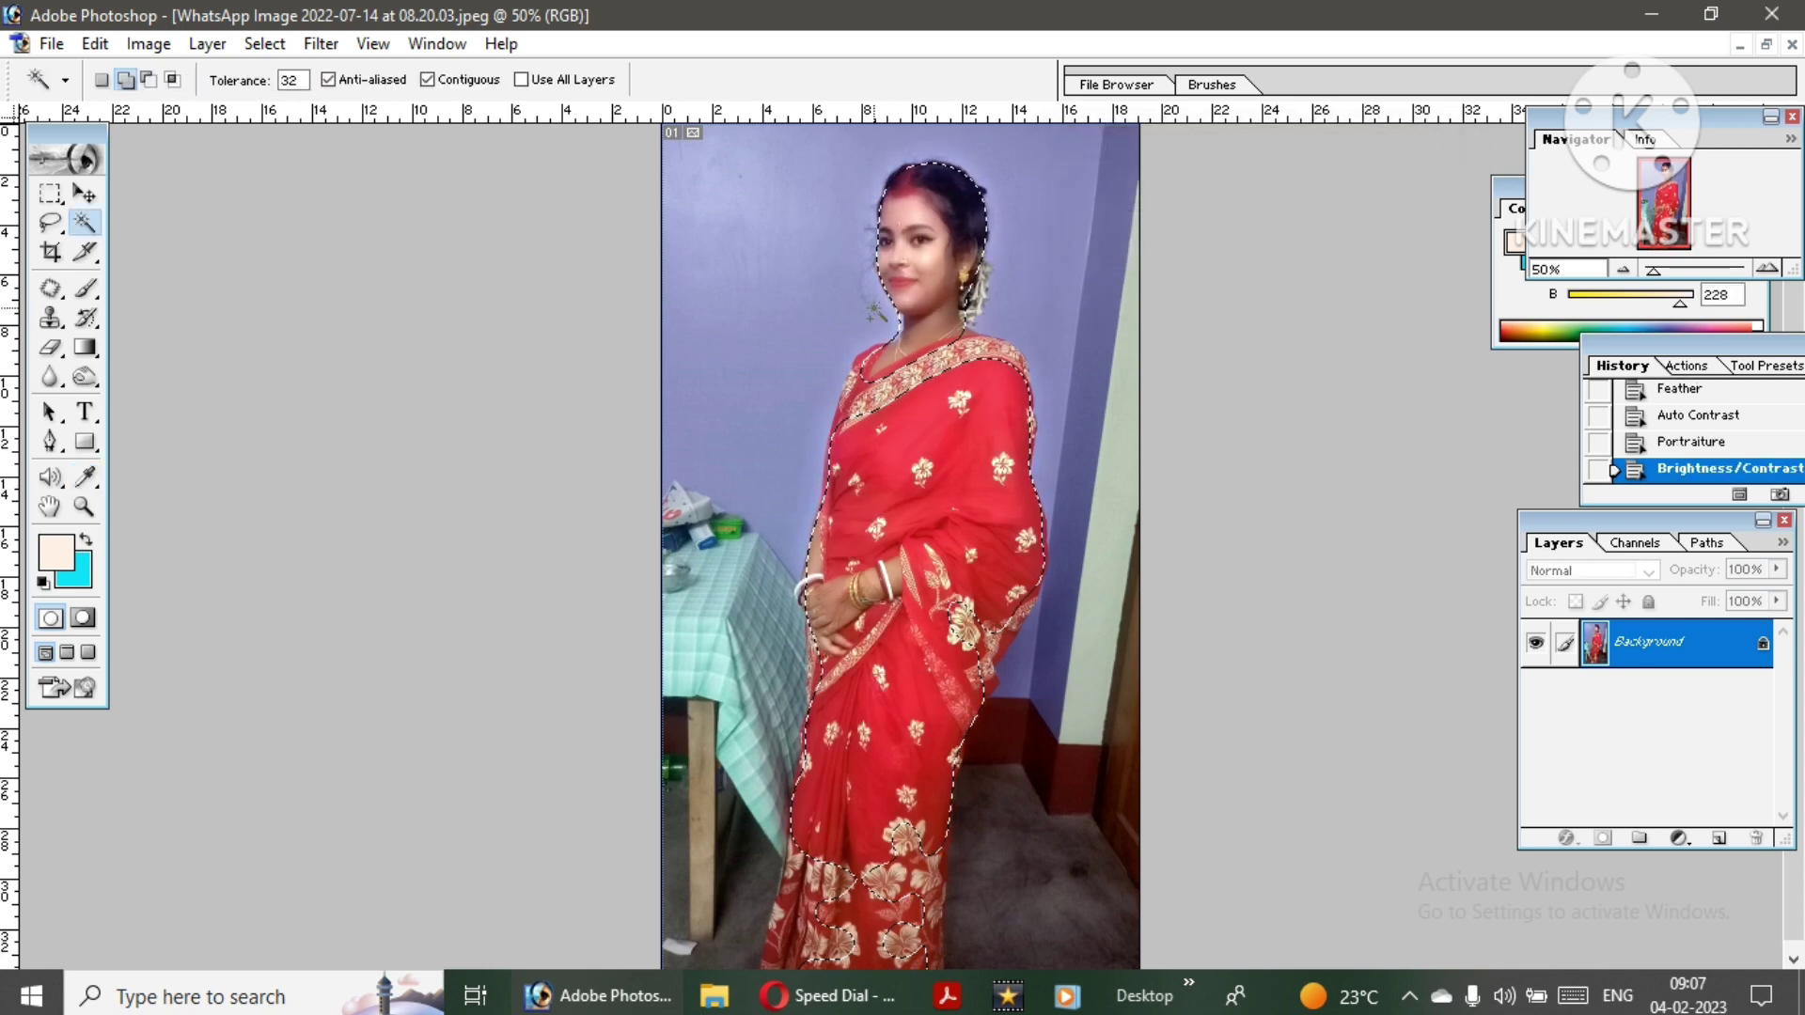
{"action": "right_click", "coordinate": [938, 265]}
- Deselect, zoom to the face at 200%, and apply Portraiture again to the whole photo
{"action": "left_click", "coordinate": [999, 458]}
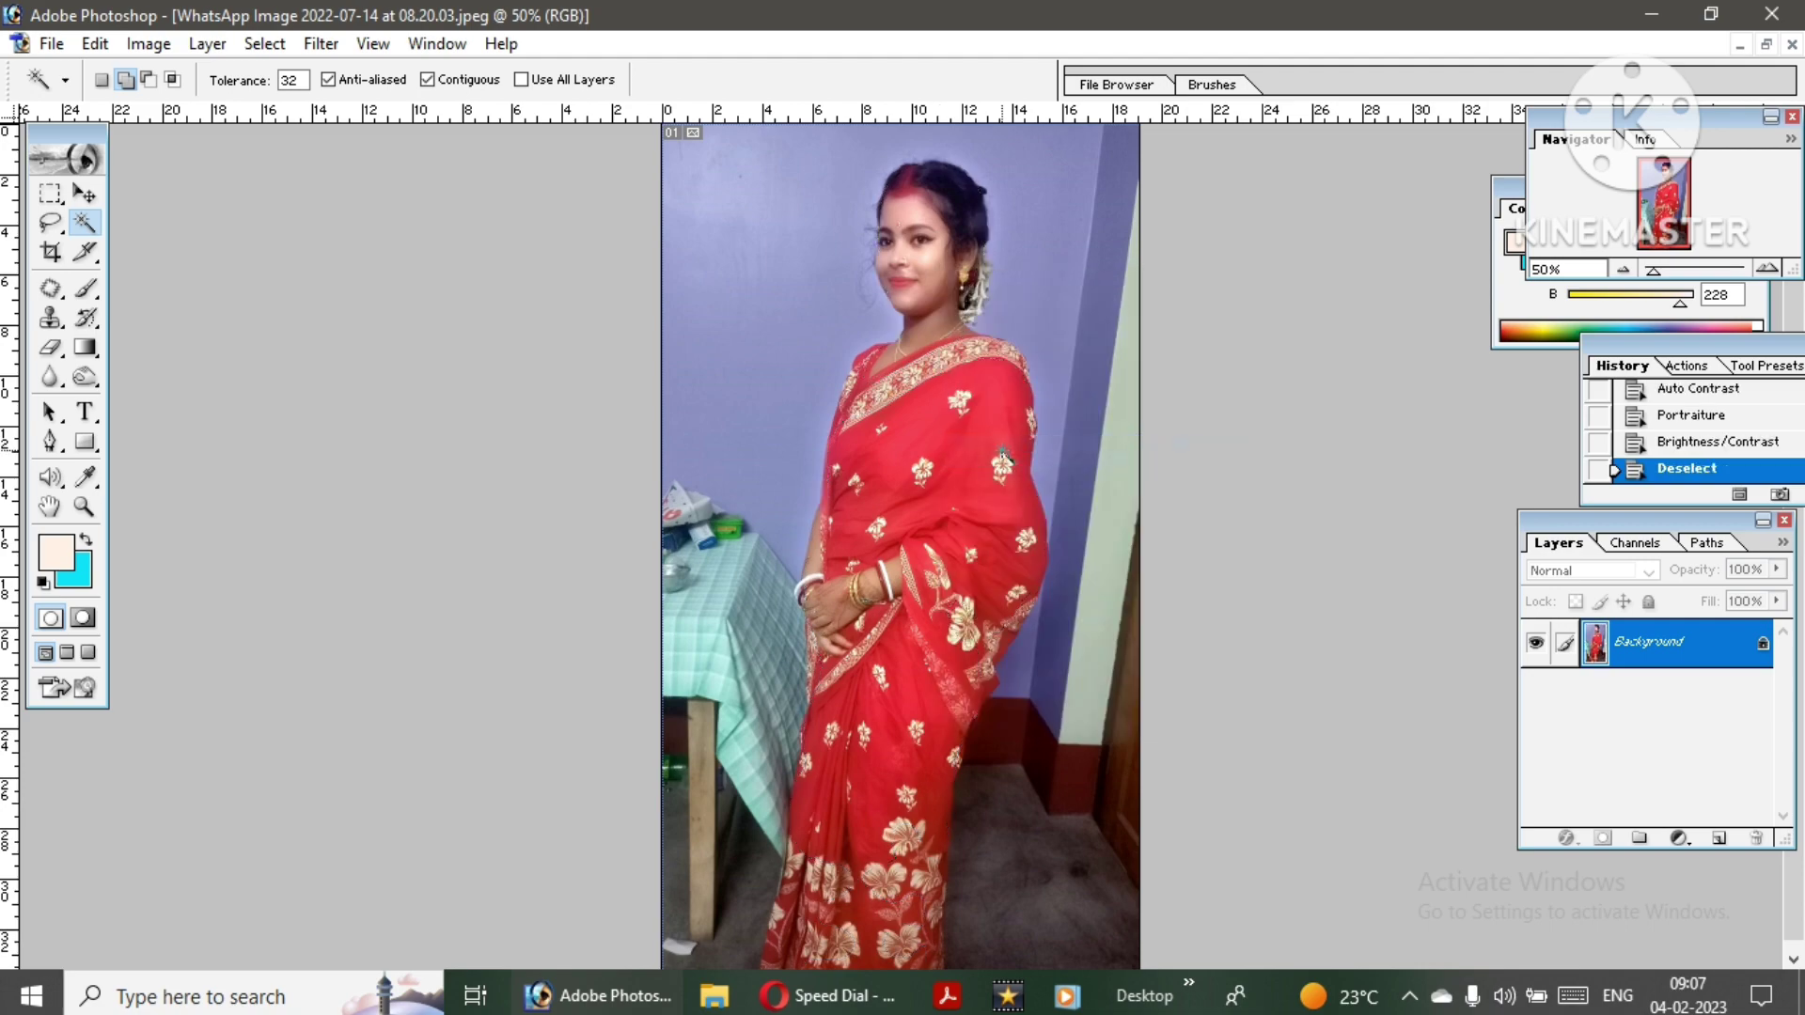
{"action": "key", "text": "ctrl+plus"}
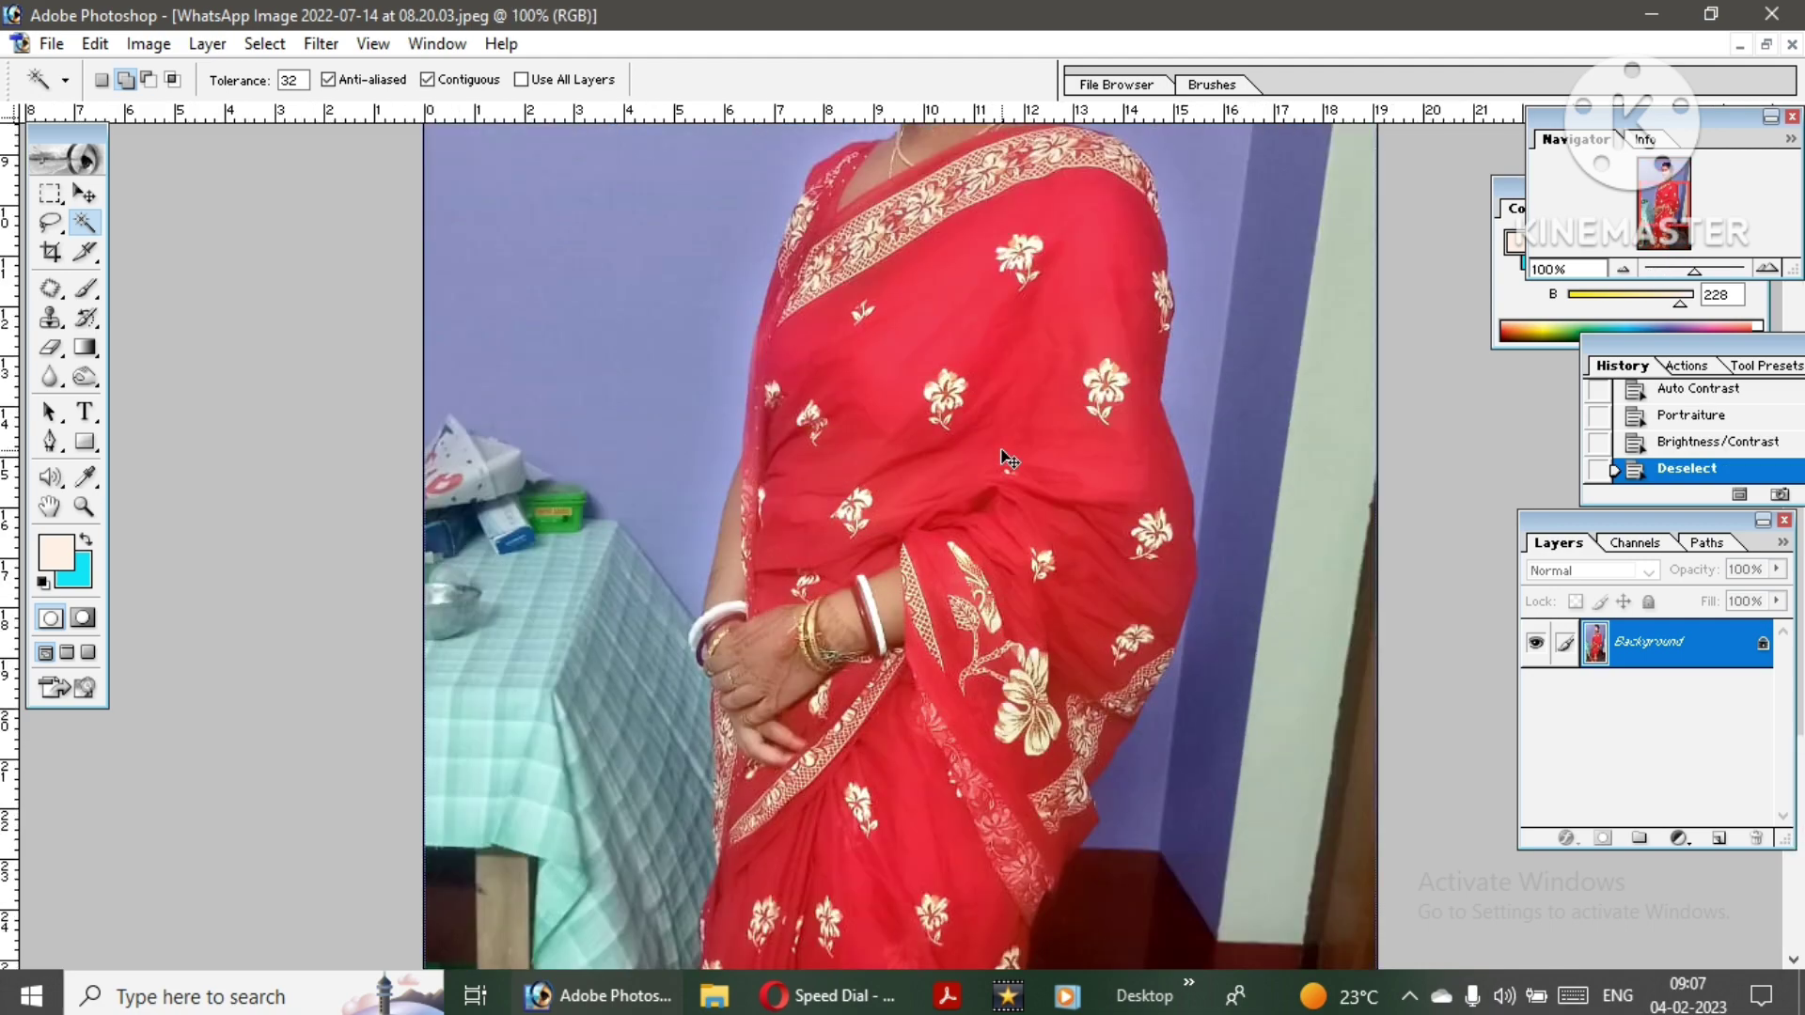
{"action": "key", "text": "ctrl+plus"}
{"action": "scroll", "coordinate": [1006, 459], "scroll_direction": "up", "scroll_amount": 3}
{"action": "scroll", "coordinate": [1008, 455], "scroll_direction": "up", "scroll_amount": 3}
{"action": "scroll", "coordinate": [1011, 451], "scroll_direction": "up", "scroll_amount": 3}
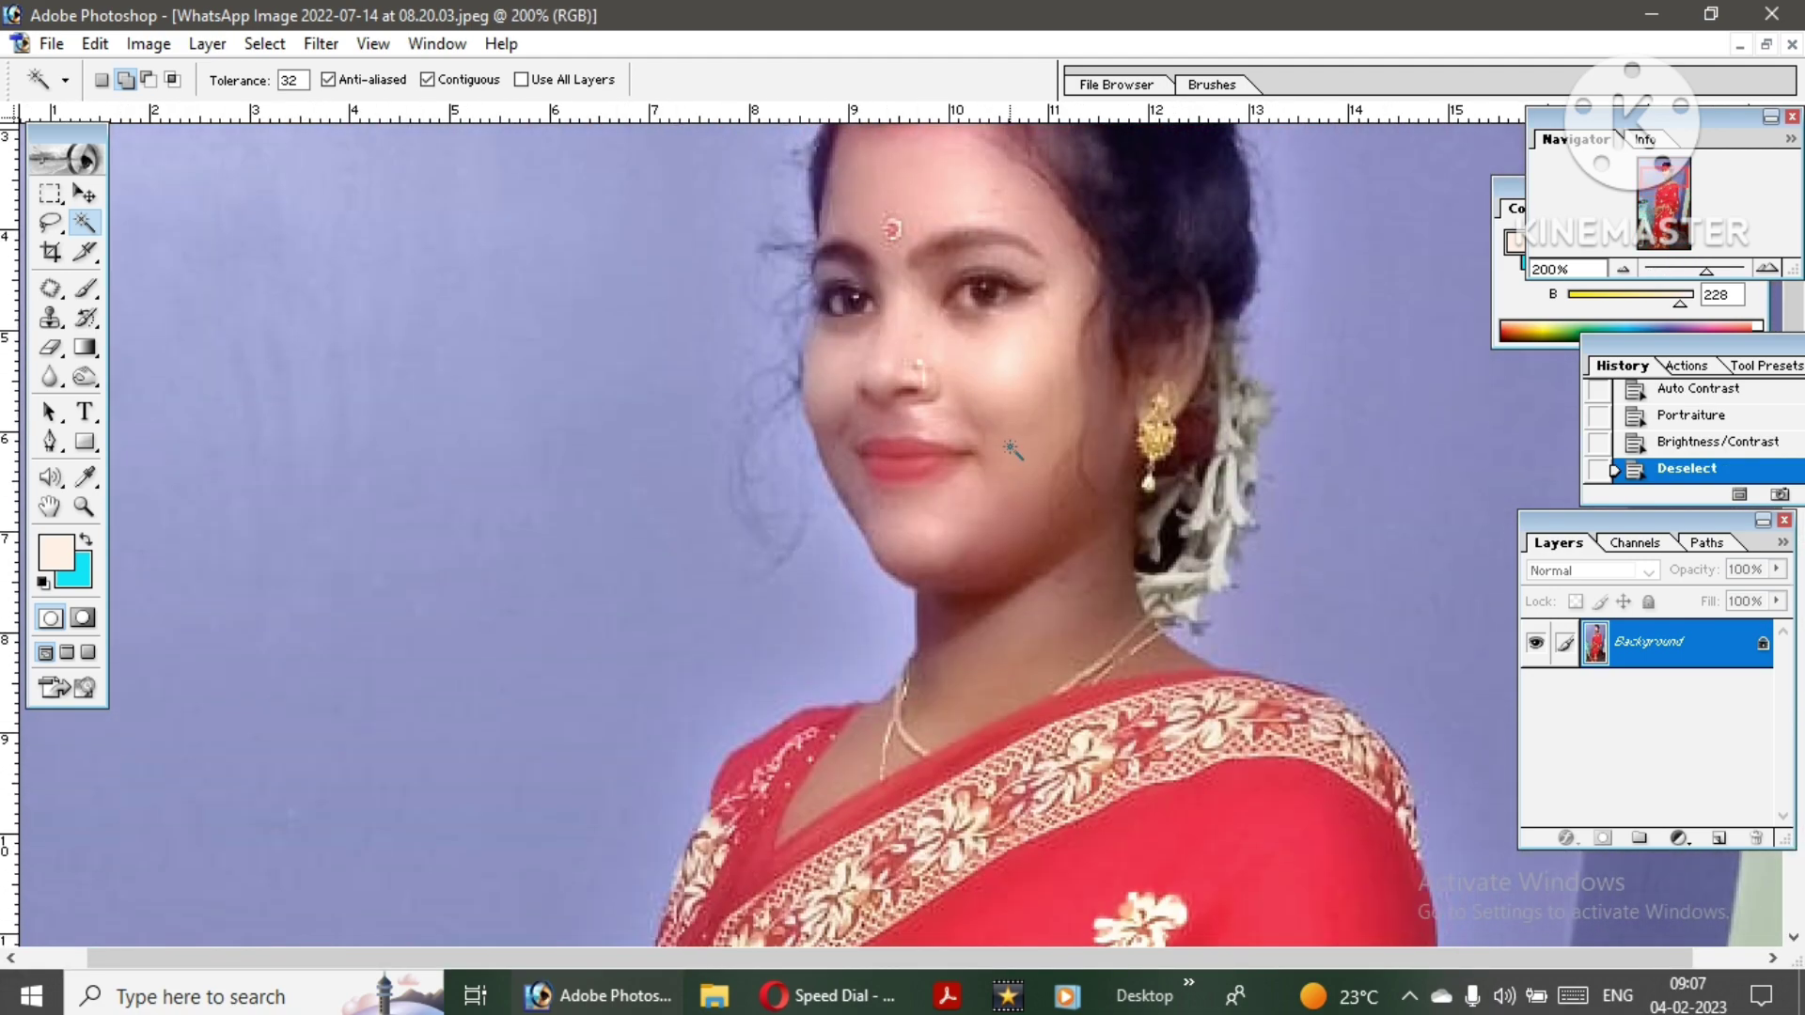
{"action": "scroll", "coordinate": [1010, 451], "scroll_direction": "up", "scroll_amount": 3}
{"action": "scroll", "coordinate": [1010, 452], "scroll_direction": "up", "scroll_amount": 1}
{"action": "left_click", "coordinate": [320, 44]}
{"action": "mouse_move", "coordinate": [438, 776]}
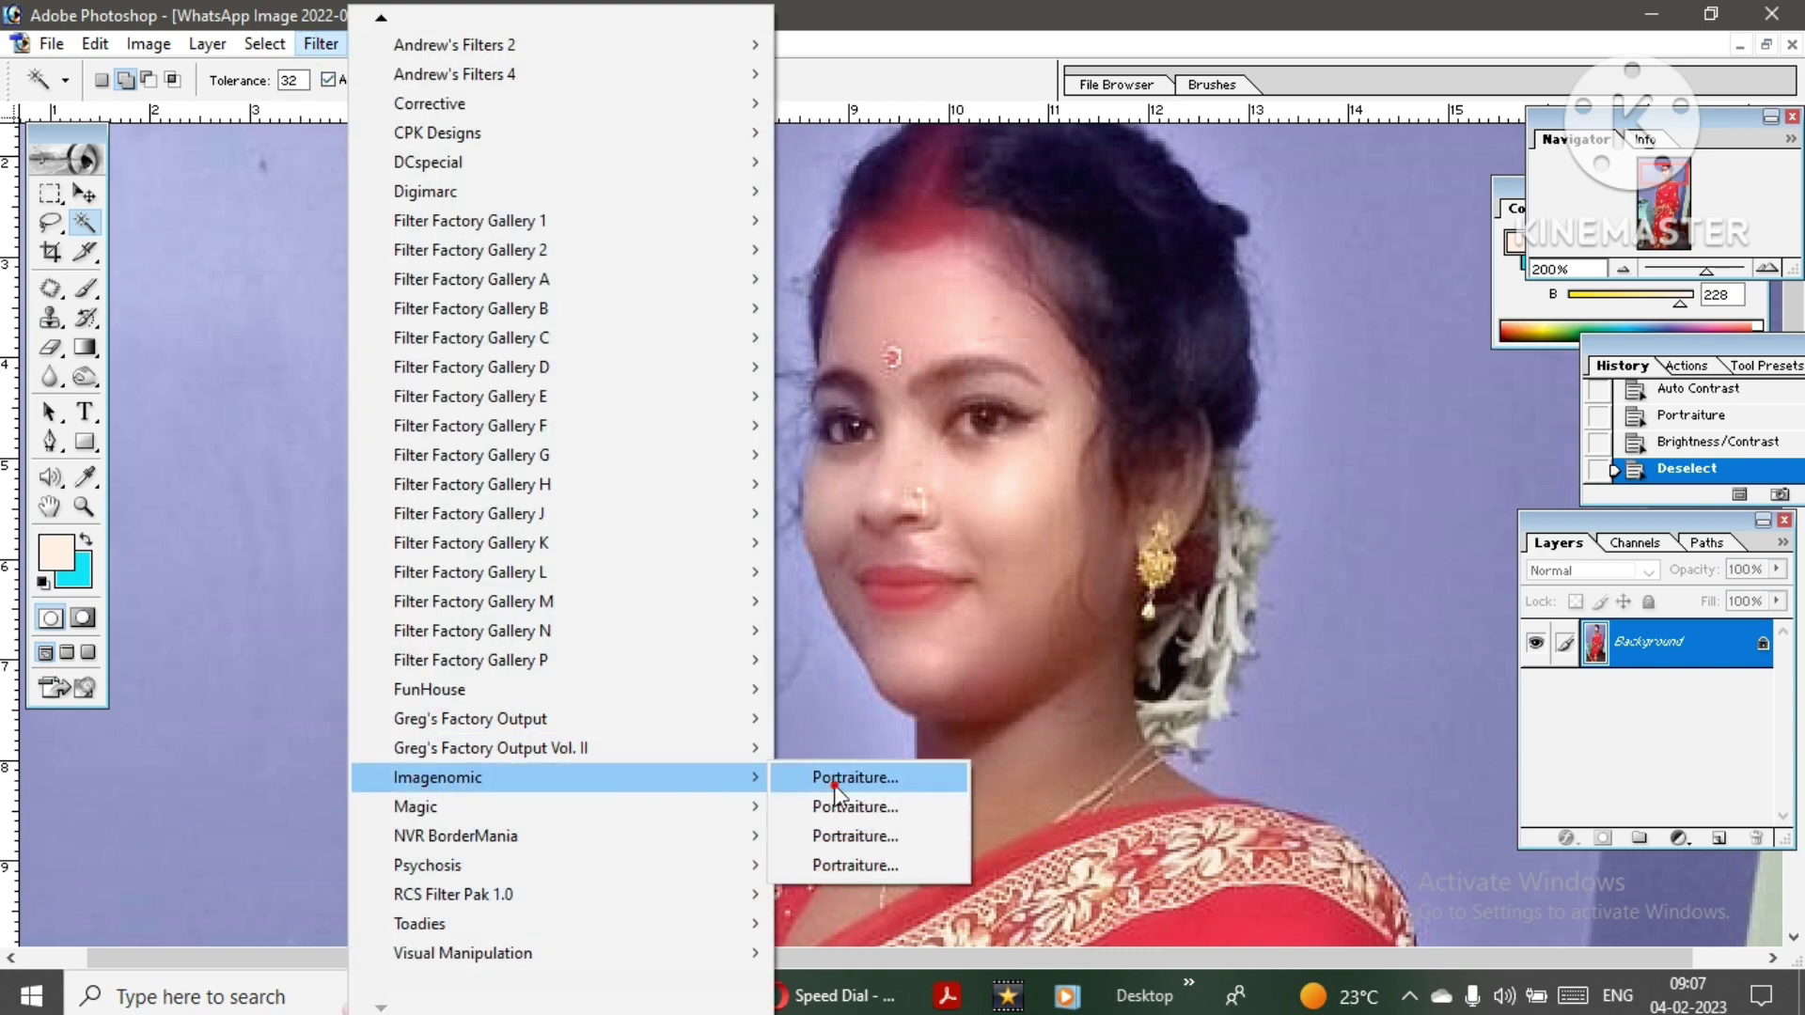
{"action": "left_click", "coordinate": [835, 780]}
{"action": "left_click", "coordinate": [1347, 96]}
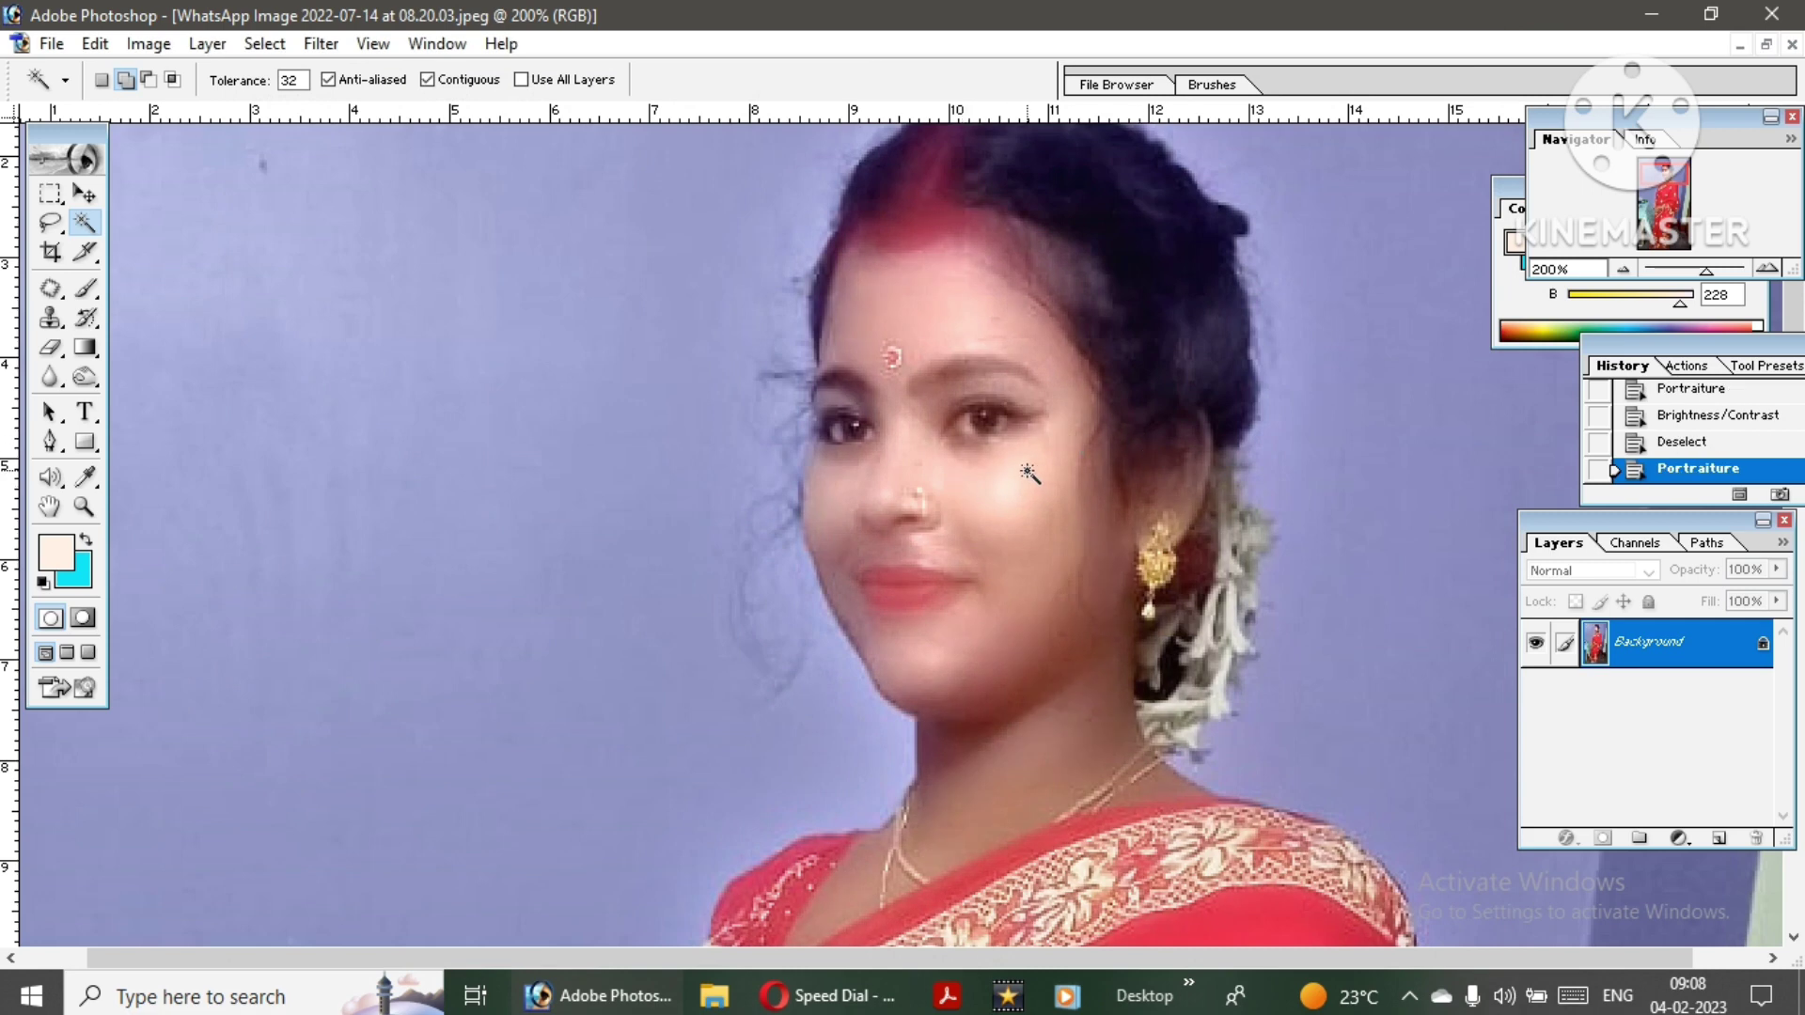
{"action": "key", "text": "ctrl+plus"}
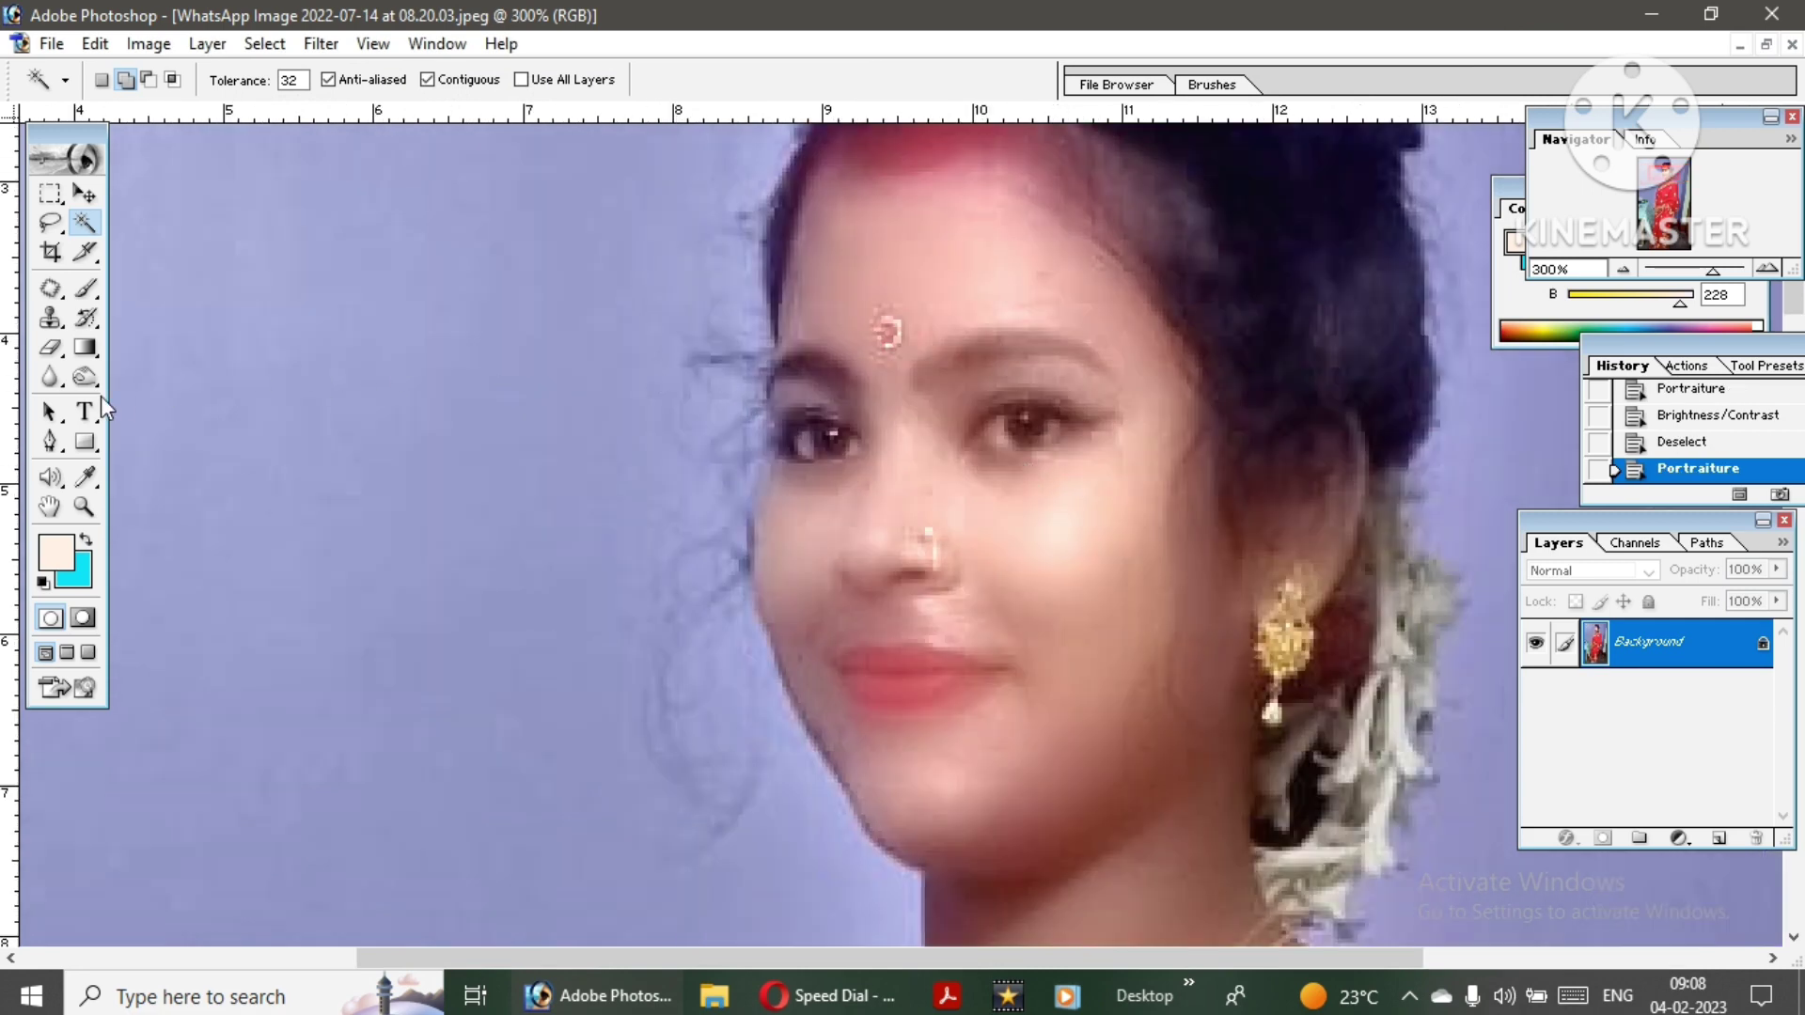
- Darken both eyes with the Burn tool using an 18 px brush
{"action": "left_click", "coordinate": [84, 377]}
{"action": "right_click", "coordinate": [998, 441]}
{"action": "left_click_drag", "start_coordinate": [1097, 487], "coordinate": [1091, 487]}
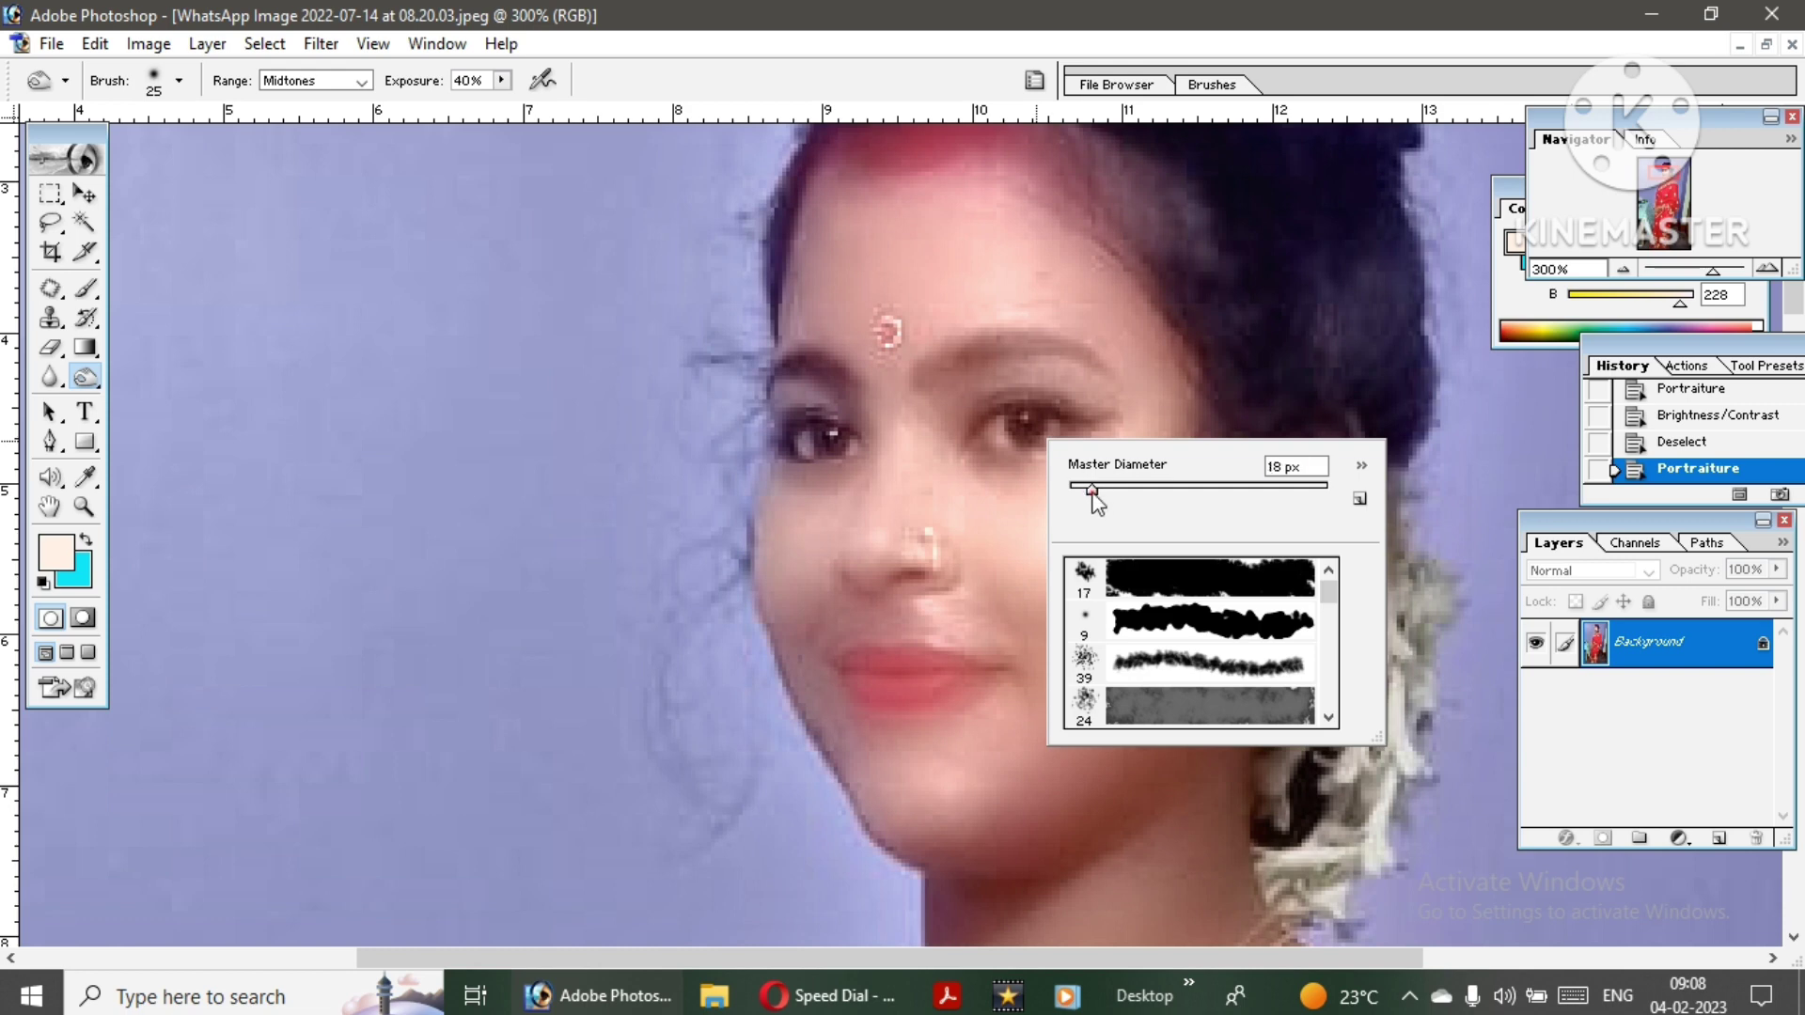
{"action": "left_click", "coordinate": [1024, 426]}
{"action": "left_click", "coordinate": [1024, 426]}
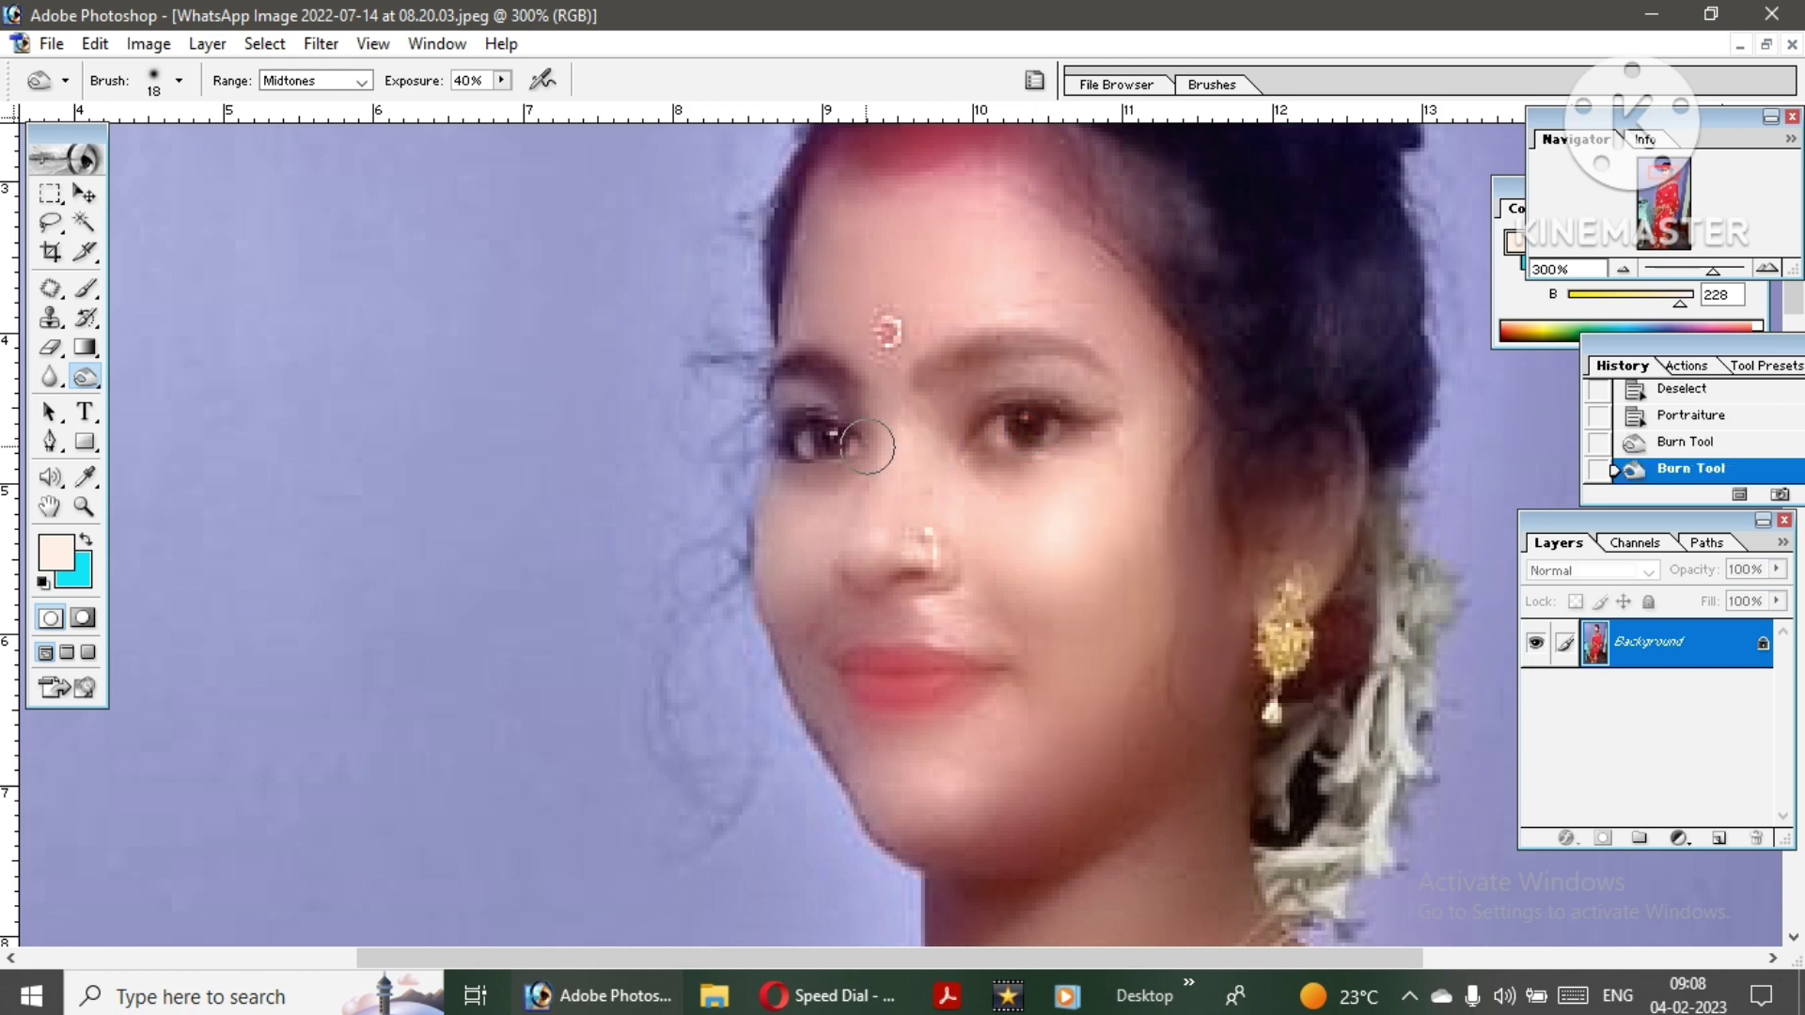
{"action": "left_click", "coordinate": [825, 441]}
- Paint peach skin tone over the cheek with the 23%-opacity brush
{"action": "scroll", "coordinate": [1041, 520], "scroll_direction": "up", "scroll_amount": 1}
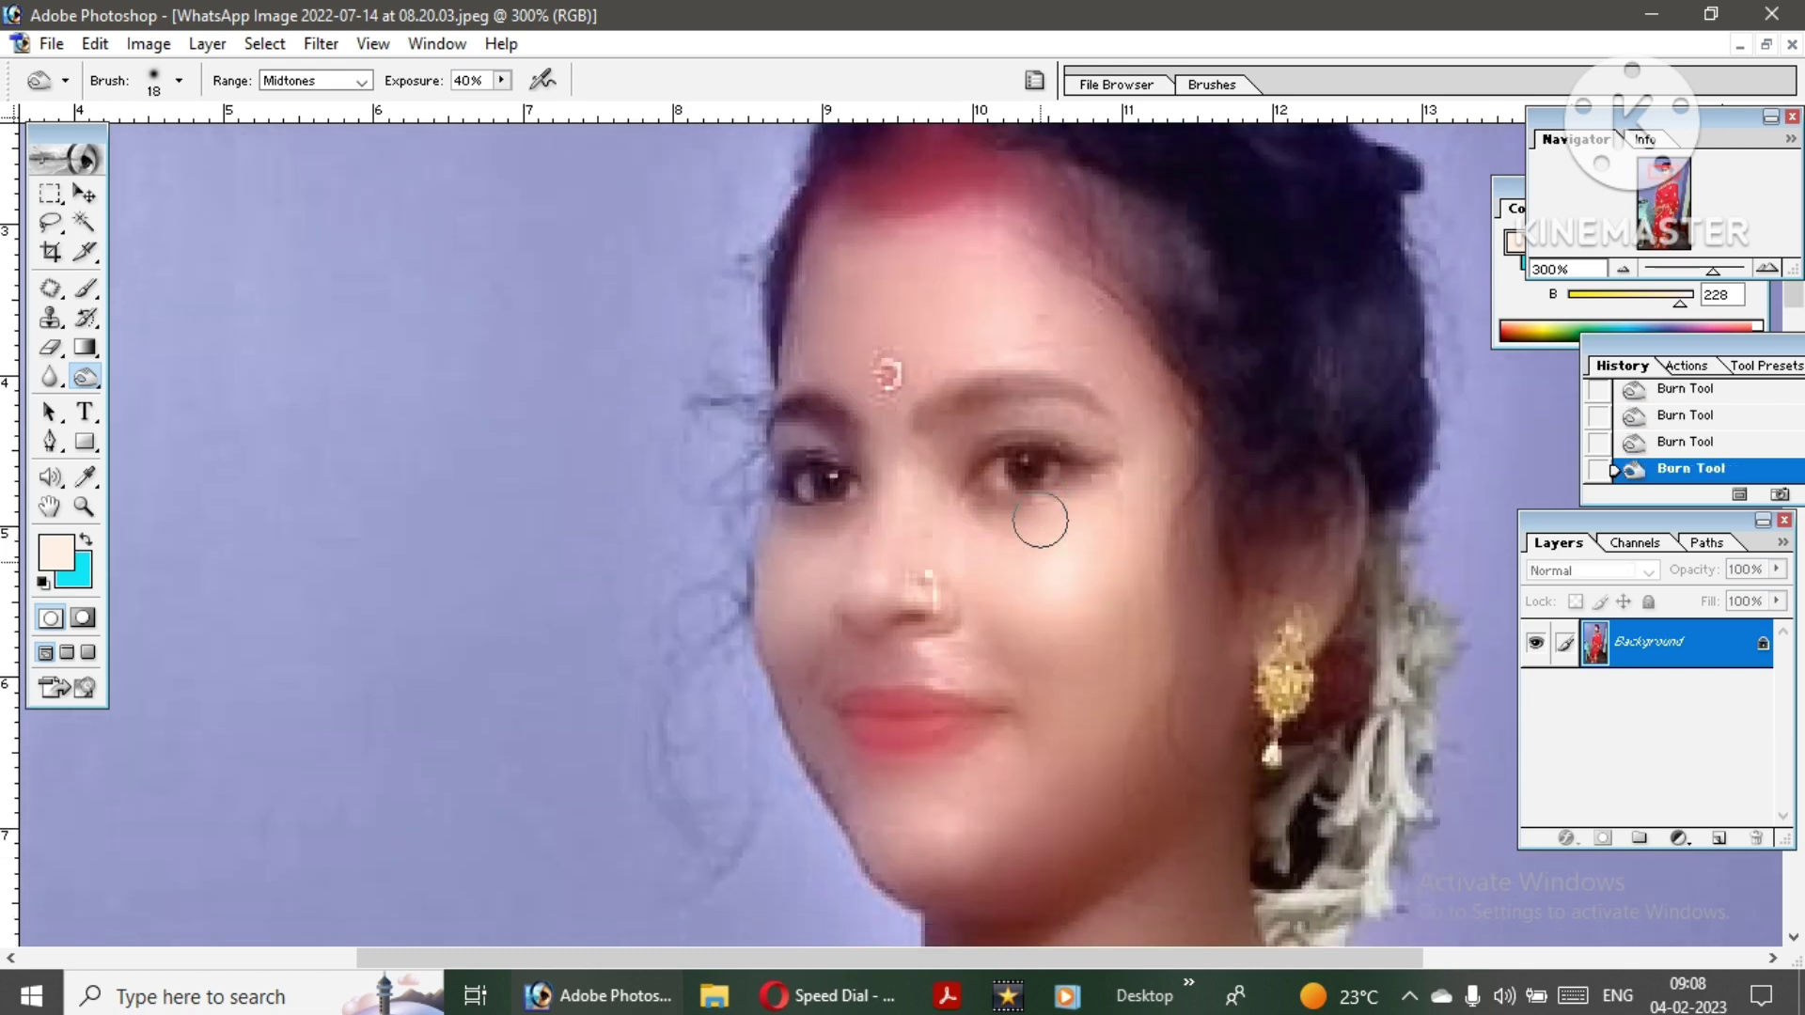
{"action": "scroll", "coordinate": [882, 595], "scroll_direction": "up", "scroll_amount": 2}
{"action": "scroll", "coordinate": [912, 625], "scroll_direction": "down", "scroll_amount": 6}
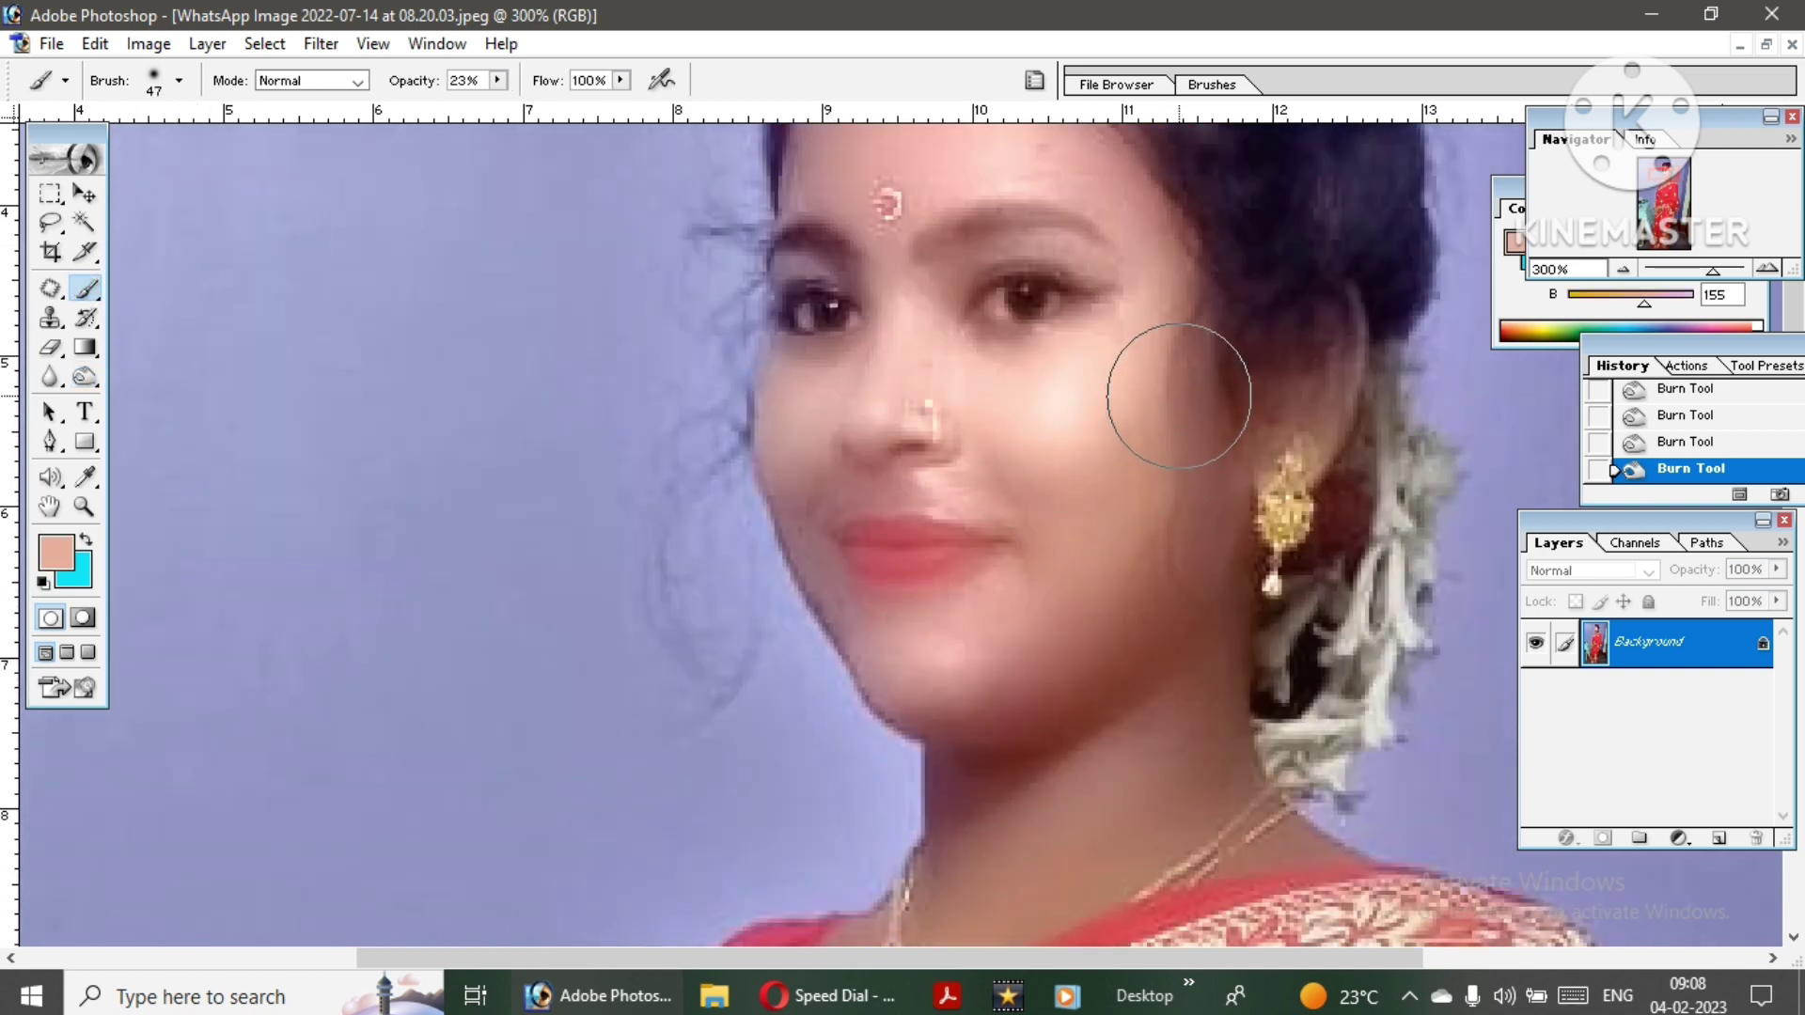
{"action": "left_click_drag", "start_coordinate": [1178, 396], "coordinate": [890, 689]}
- Resize the brush and paint skin tone over the chin and neck
{"action": "scroll", "coordinate": [940, 734], "scroll_direction": "up", "scroll_amount": 2}
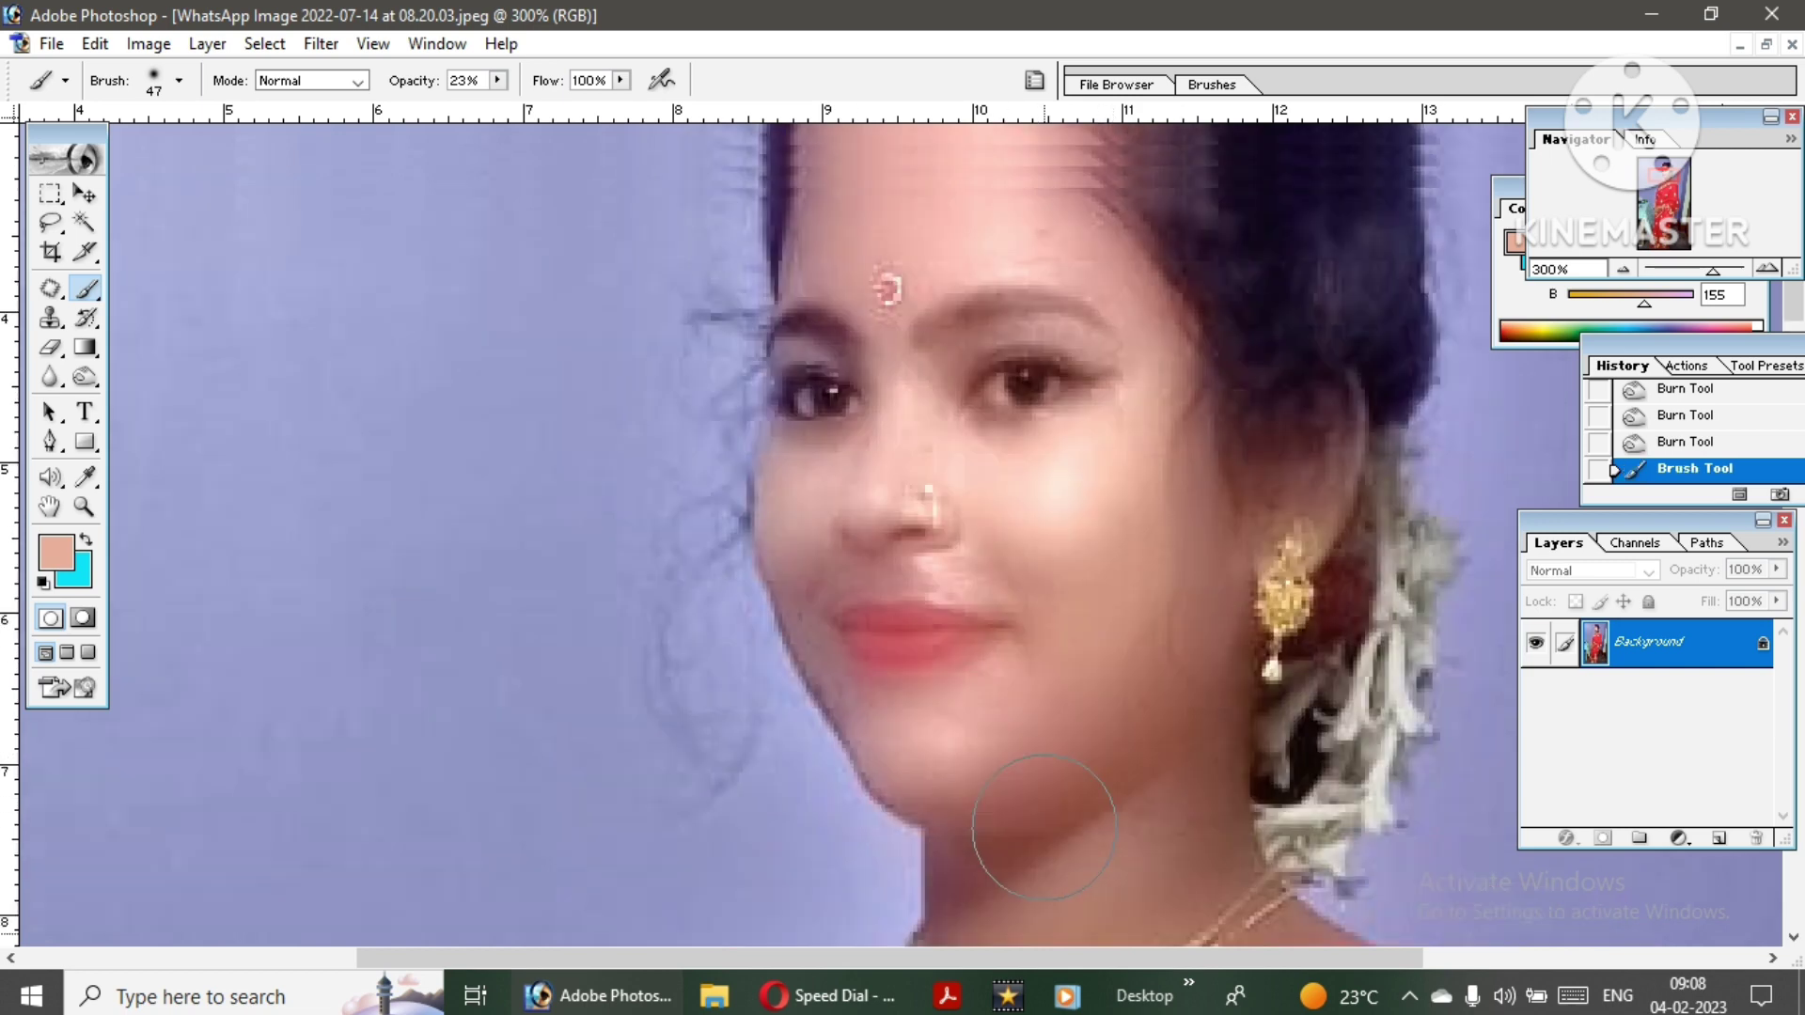
{"action": "scroll", "coordinate": [997, 779], "scroll_direction": "up", "scroll_amount": 4}
{"action": "right_click", "coordinate": [1016, 637]}
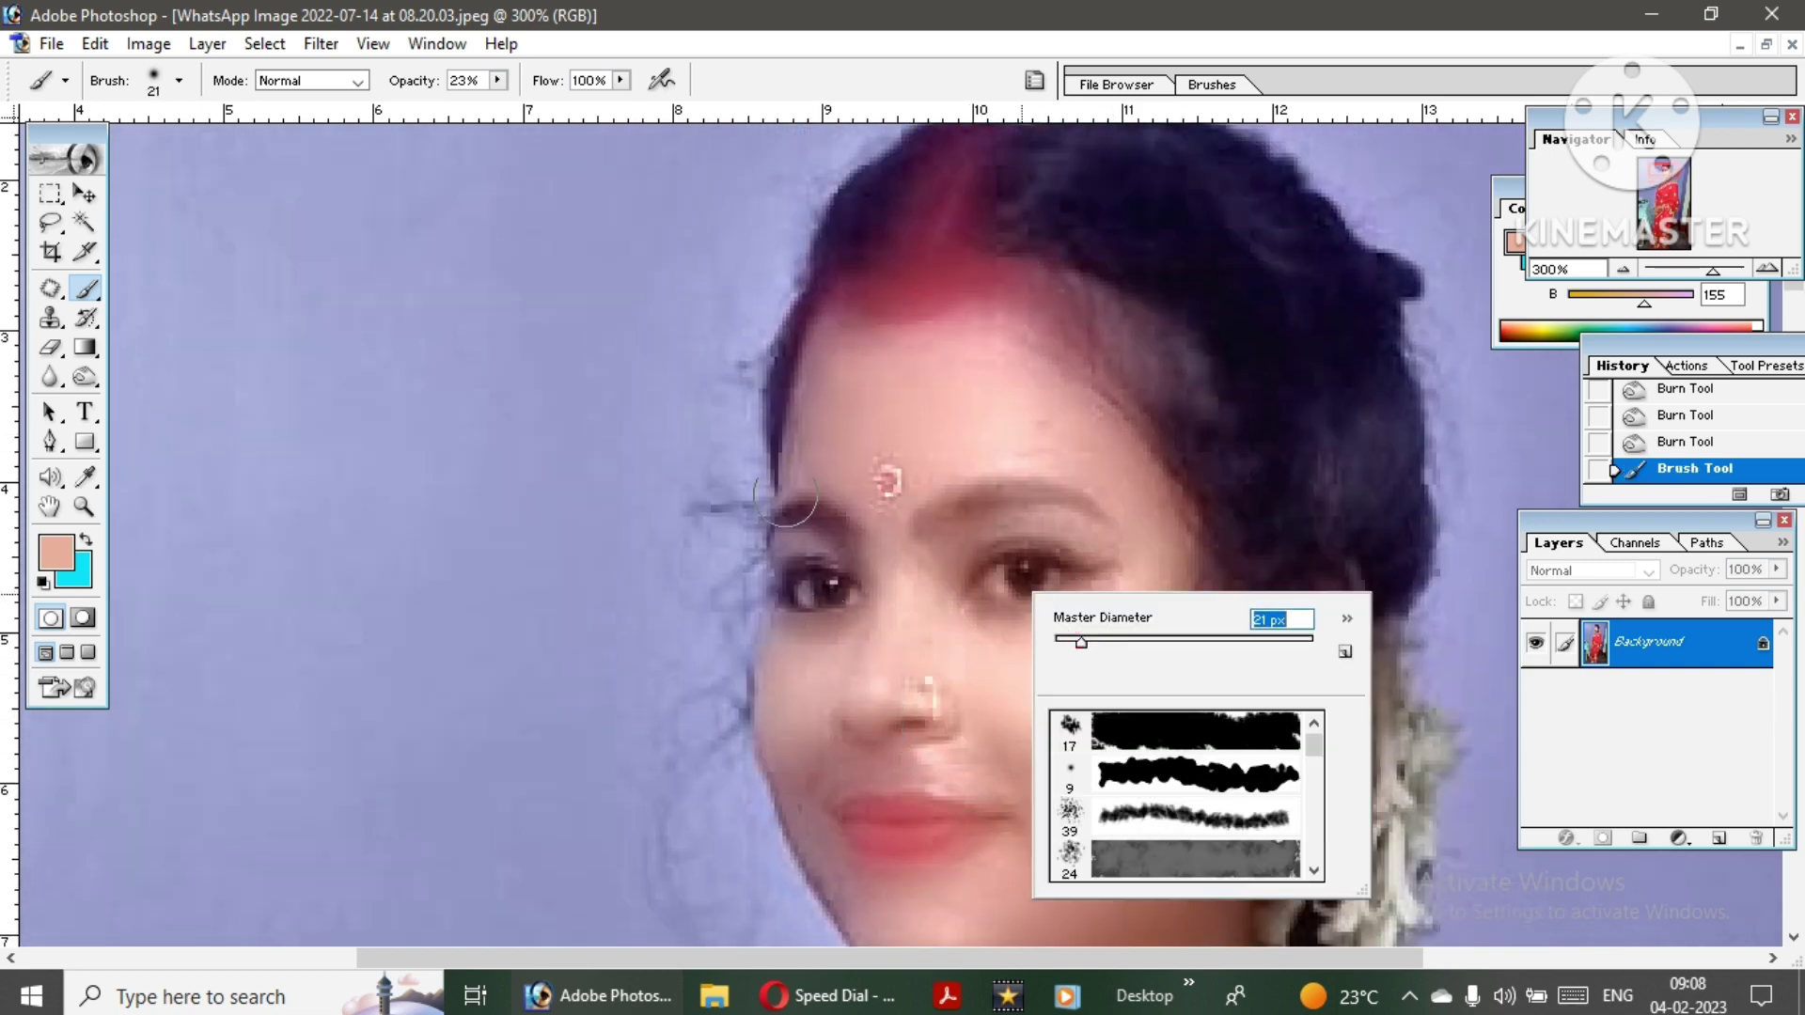
{"action": "key", "text": "Return"}
{"action": "scroll", "coordinate": [884, 423], "scroll_direction": "down", "scroll_amount": 3}
{"action": "scroll", "coordinate": [1034, 451], "scroll_direction": "down", "scroll_amount": 4}
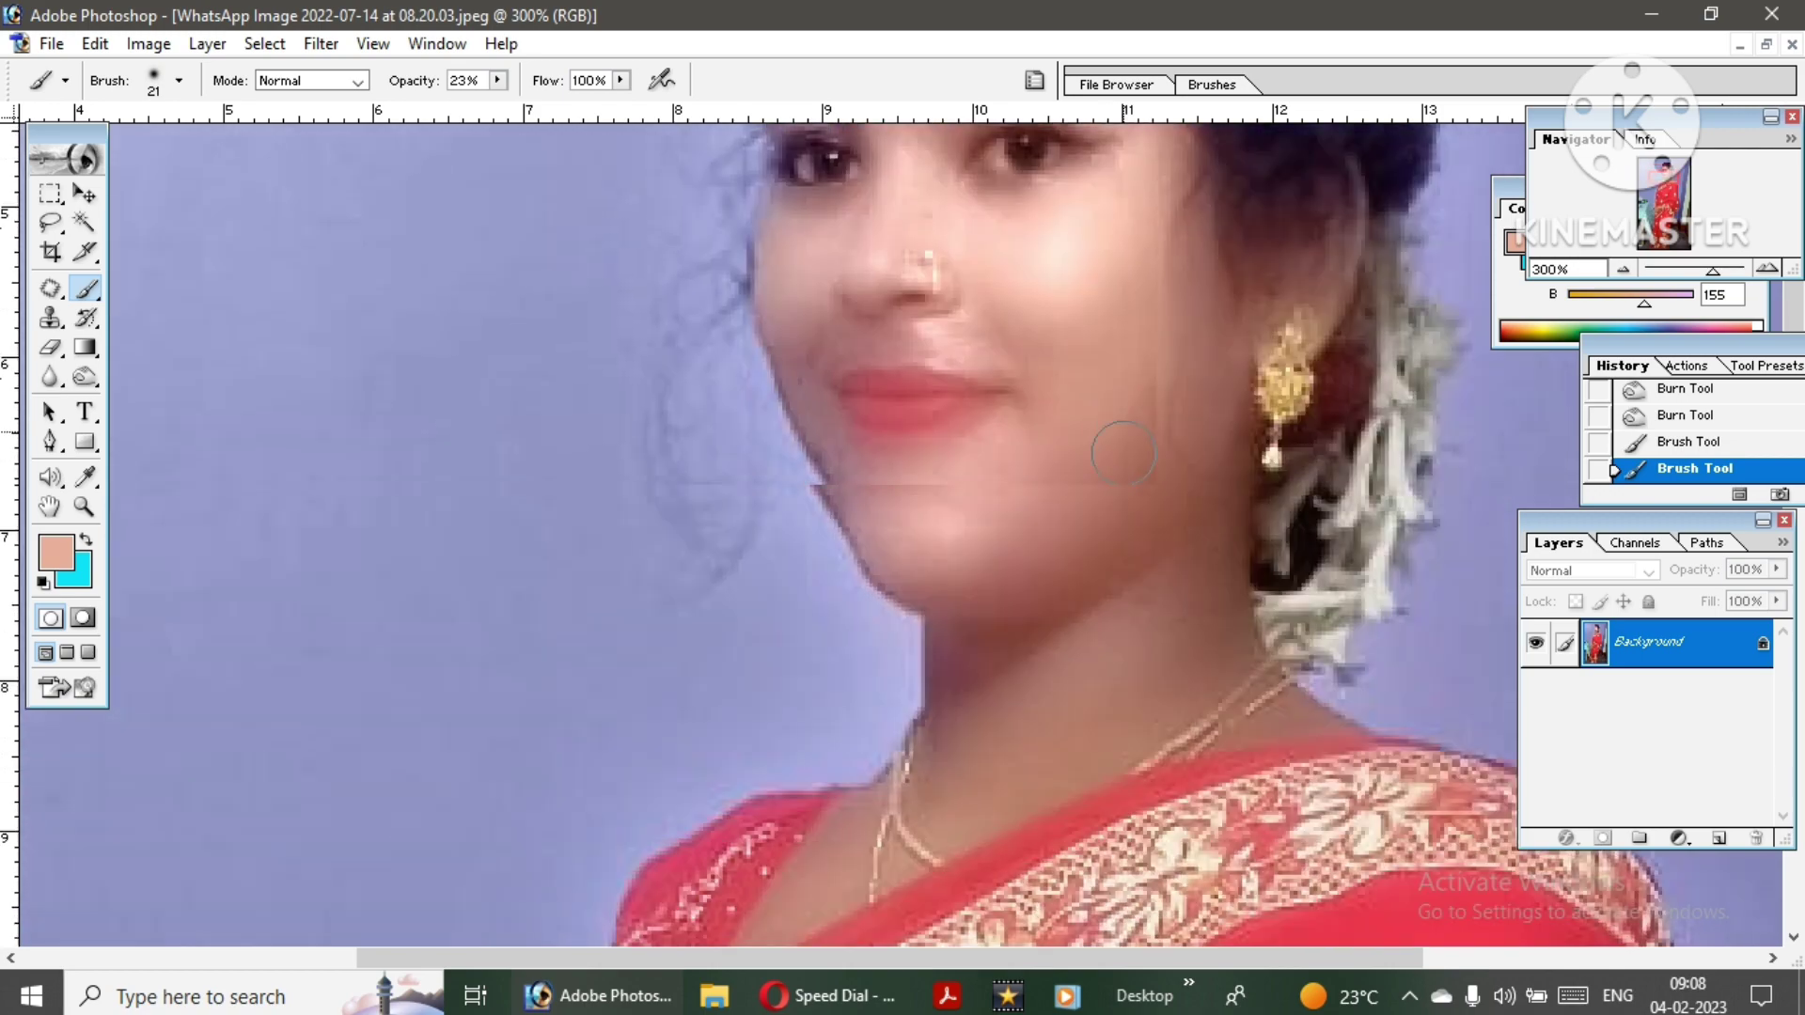
{"action": "scroll", "coordinate": [1222, 479], "scroll_direction": "down", "scroll_amount": 4}
{"action": "right_click", "coordinate": [1268, 492]}
{"action": "key", "text": "Return"}
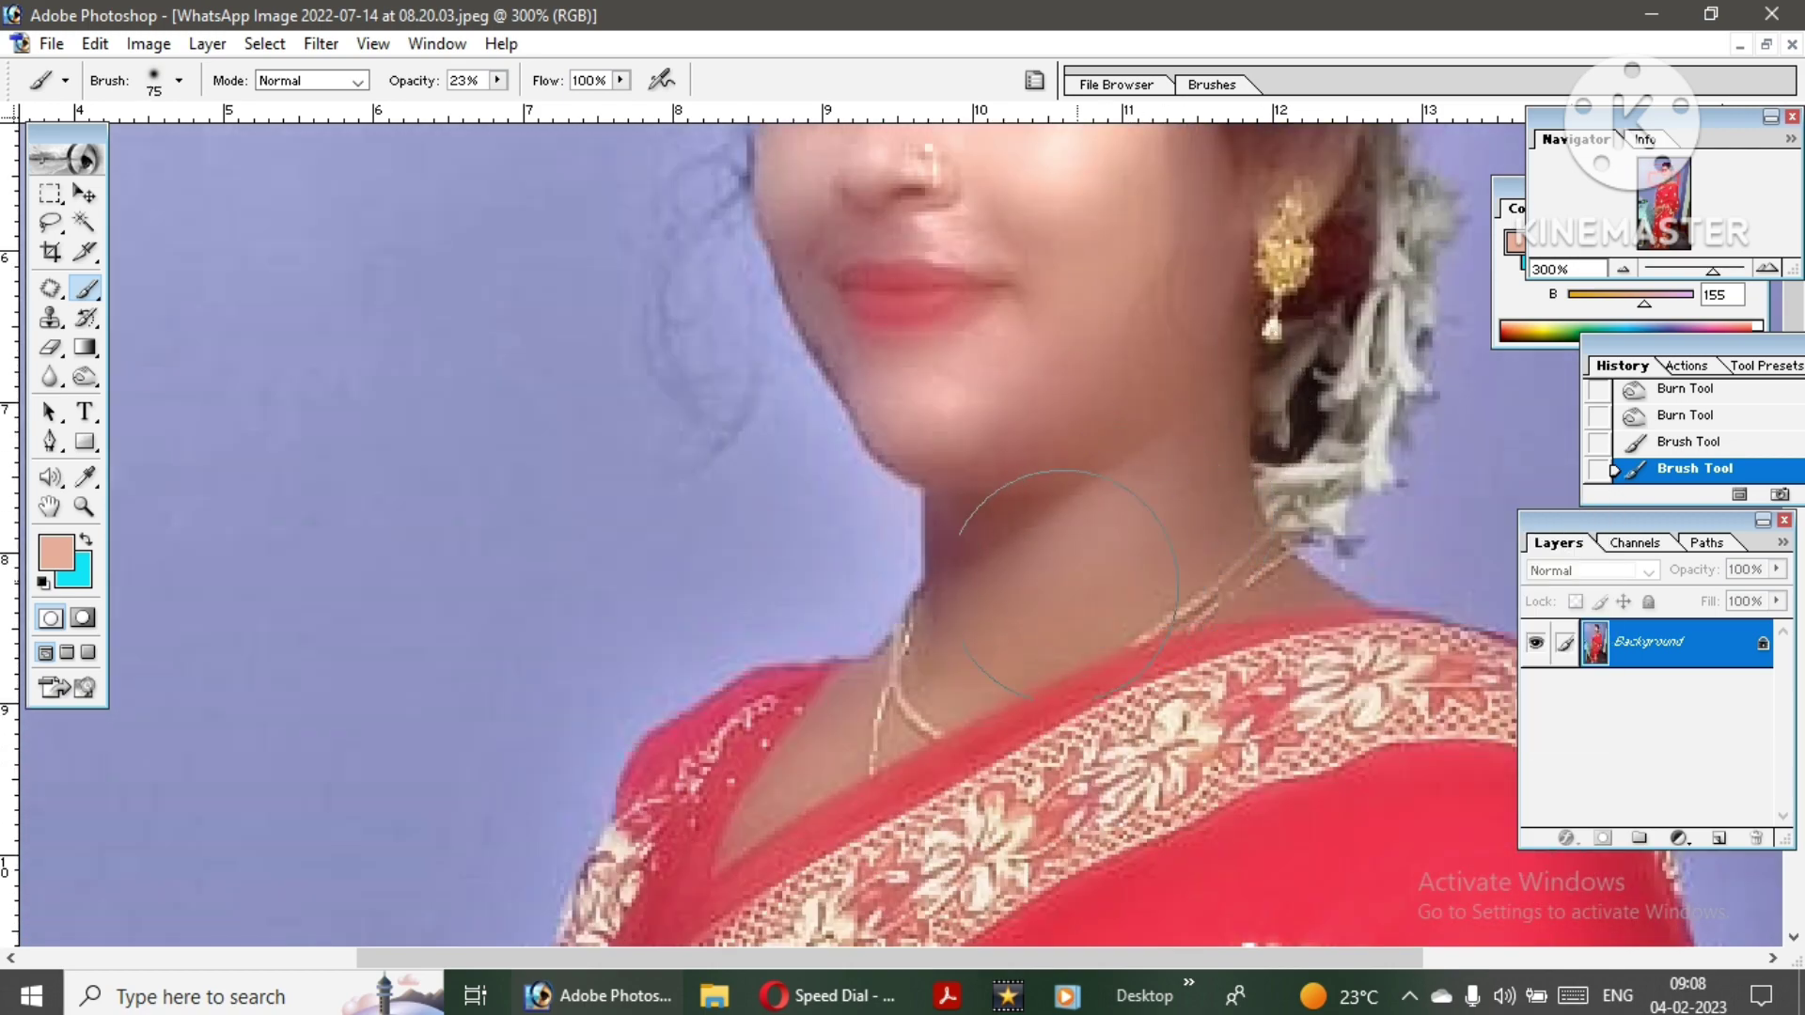
{"action": "left_click_drag", "start_coordinate": [1194, 416], "coordinate": [977, 592]}
- Paint more skin tone with a 37 px brush, shrink the brush, and zoom out
{"action": "right_click", "coordinate": [1264, 545]}
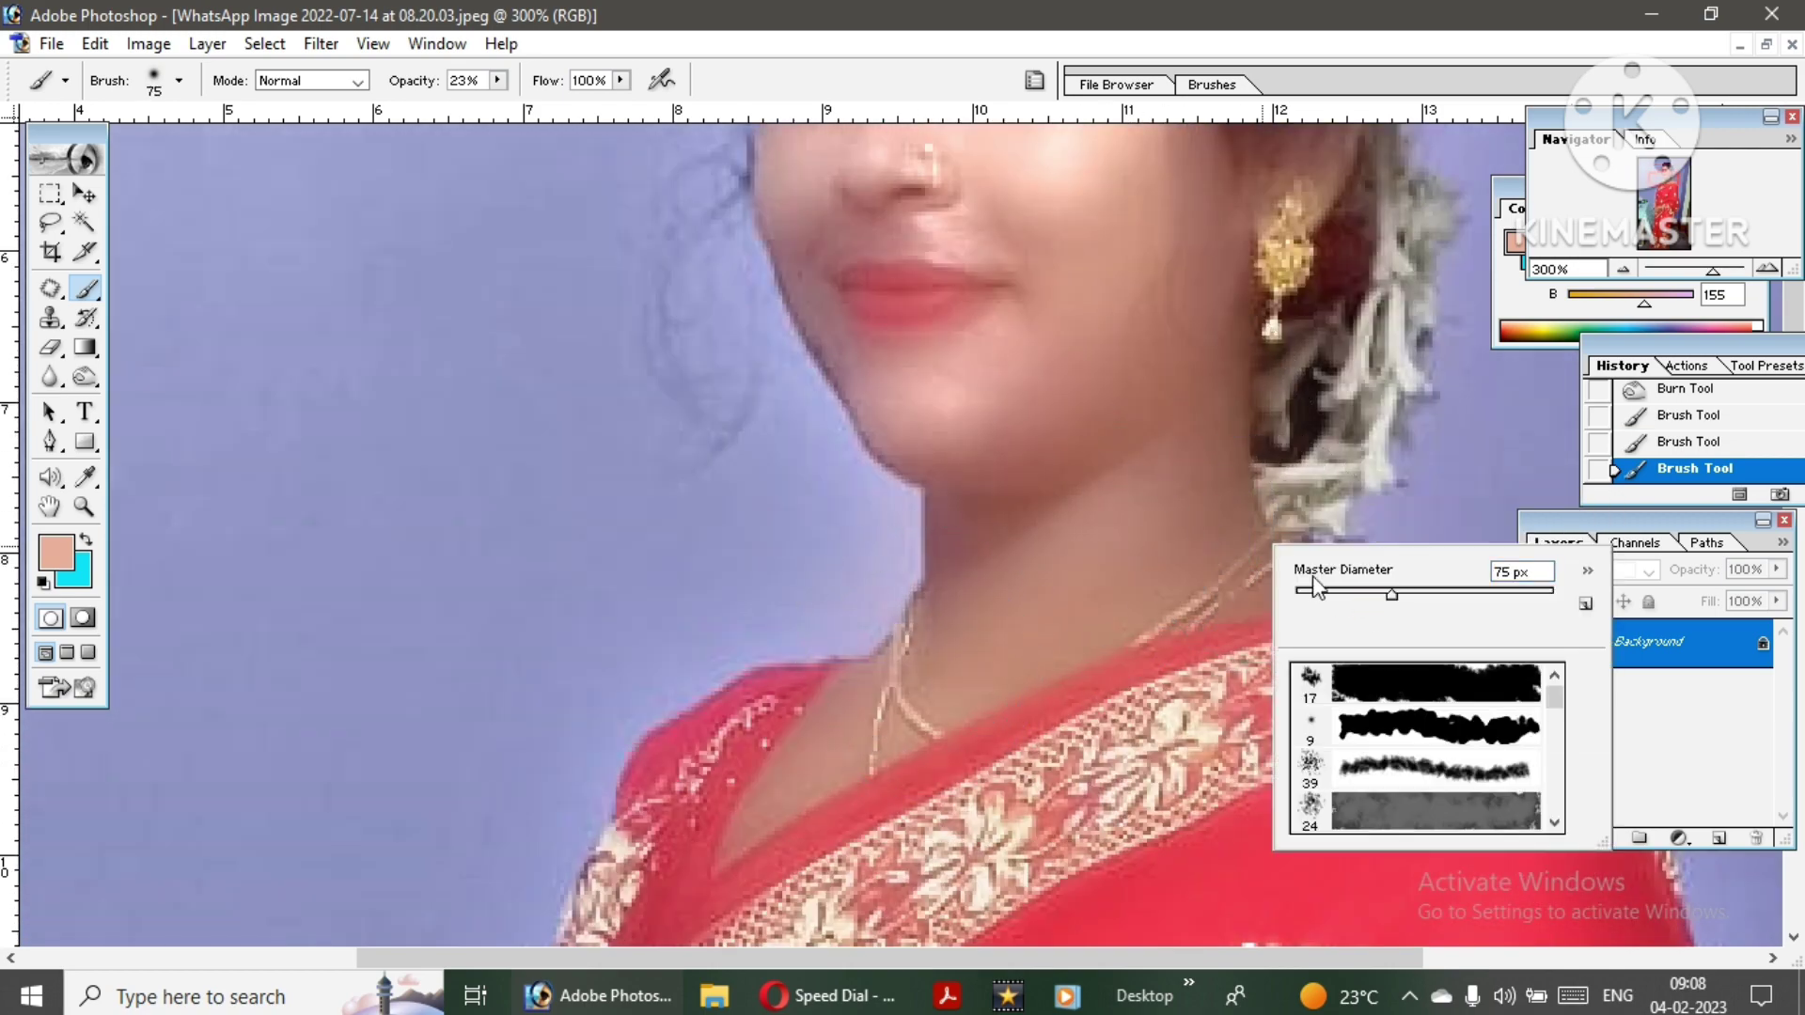
{"action": "key", "text": "Return"}
{"action": "left_click_drag", "start_coordinate": [877, 696], "coordinate": [719, 822]}
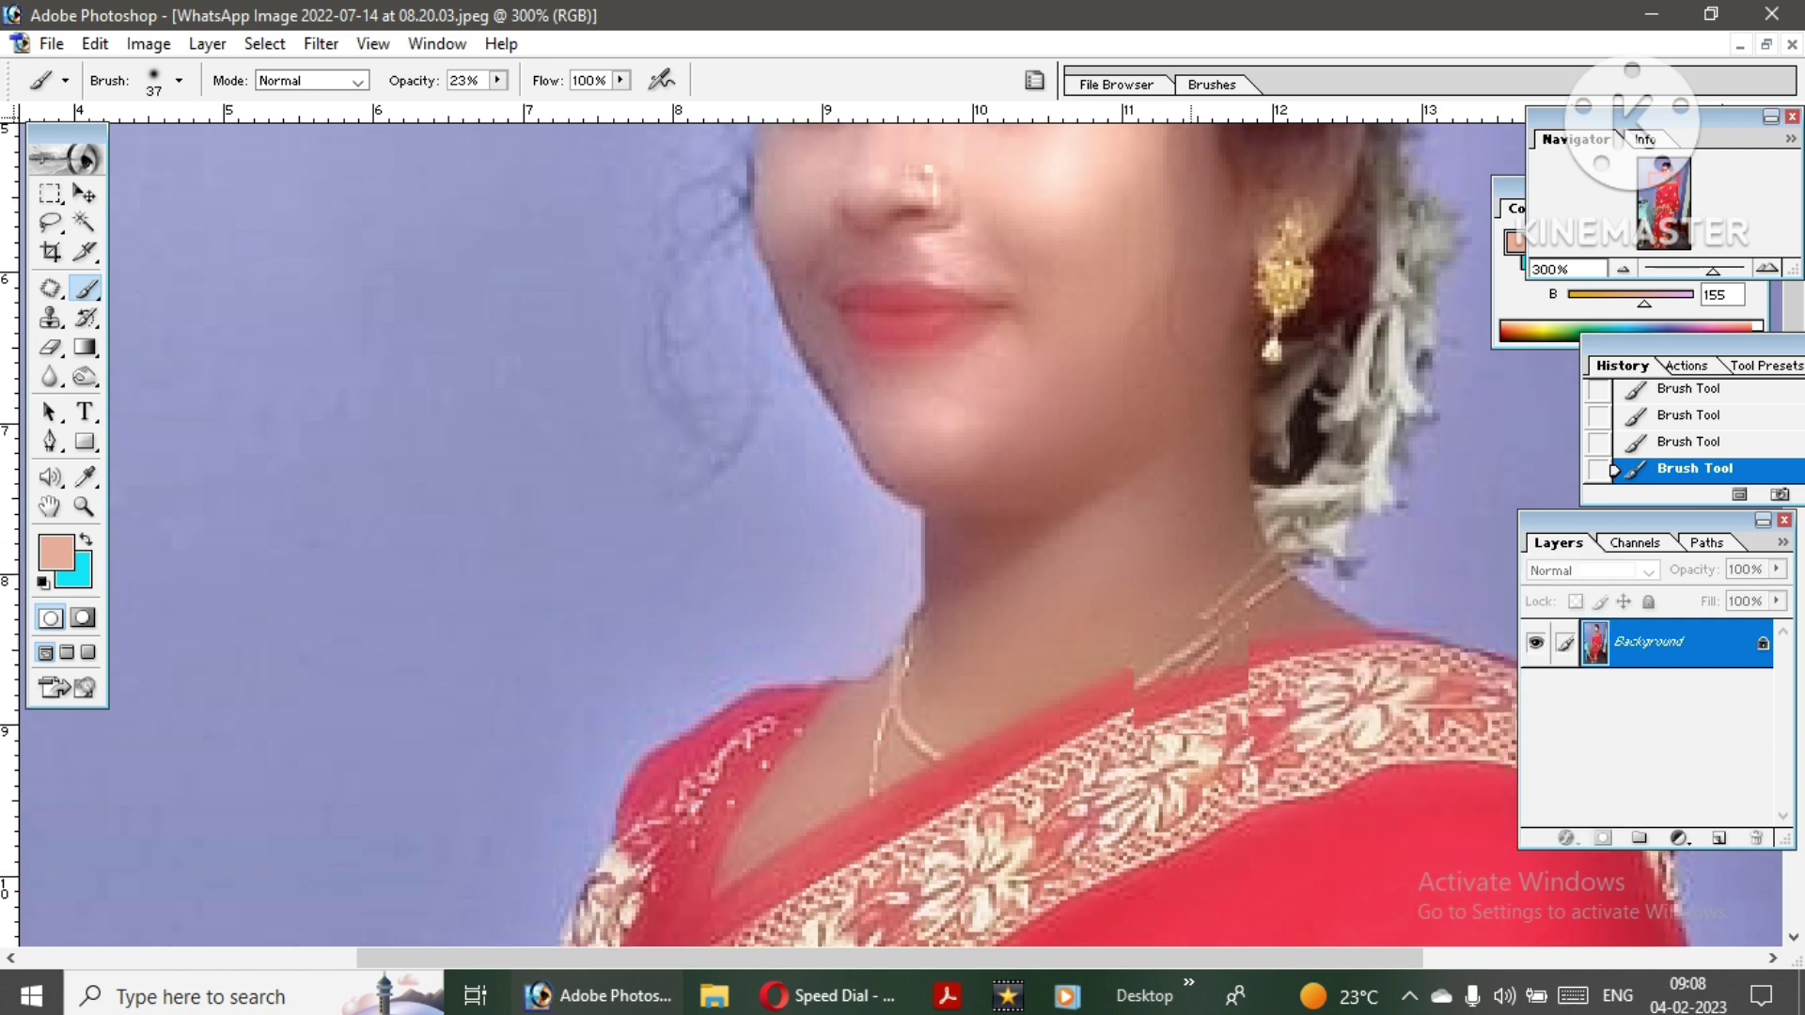
{"action": "scroll", "coordinate": [1034, 658], "scroll_direction": "up", "scroll_amount": 4}
{"action": "scroll", "coordinate": [1179, 665], "scroll_direction": "up", "scroll_amount": 3}
{"action": "right_click", "coordinate": [1107, 593]}
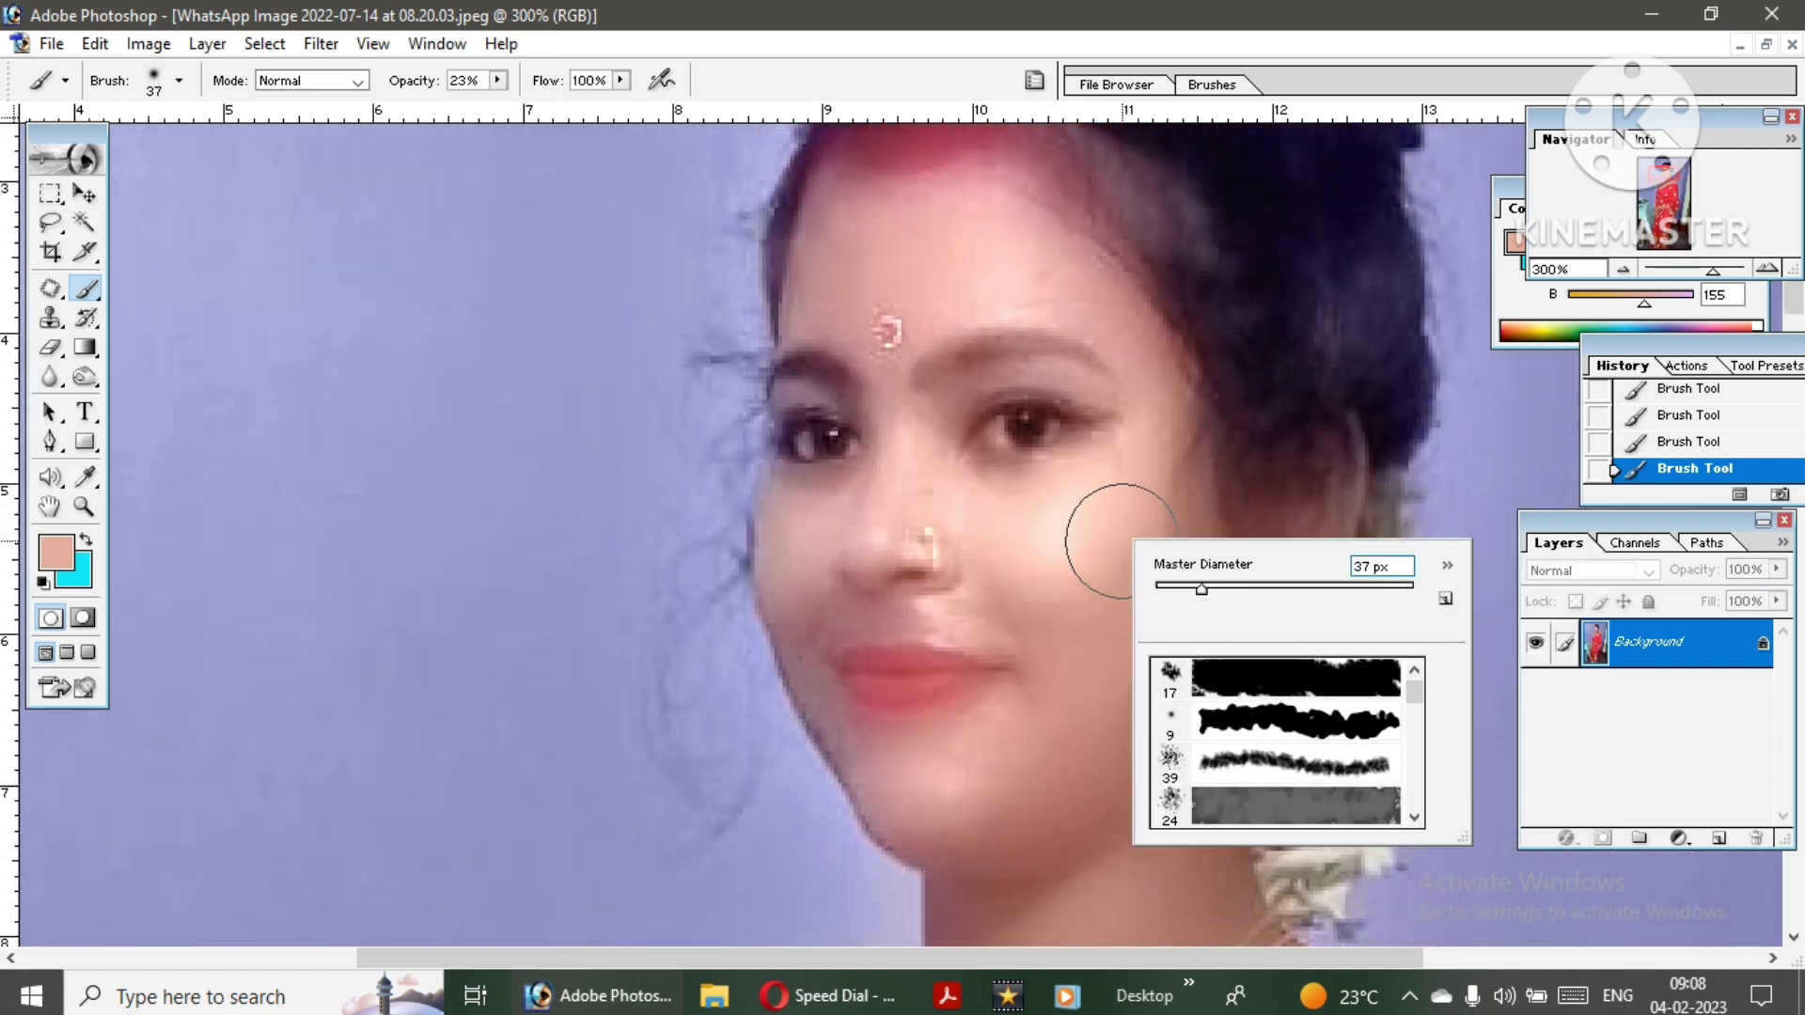
{"action": "left_click_drag", "start_coordinate": [1204, 596], "coordinate": [1180, 596]}
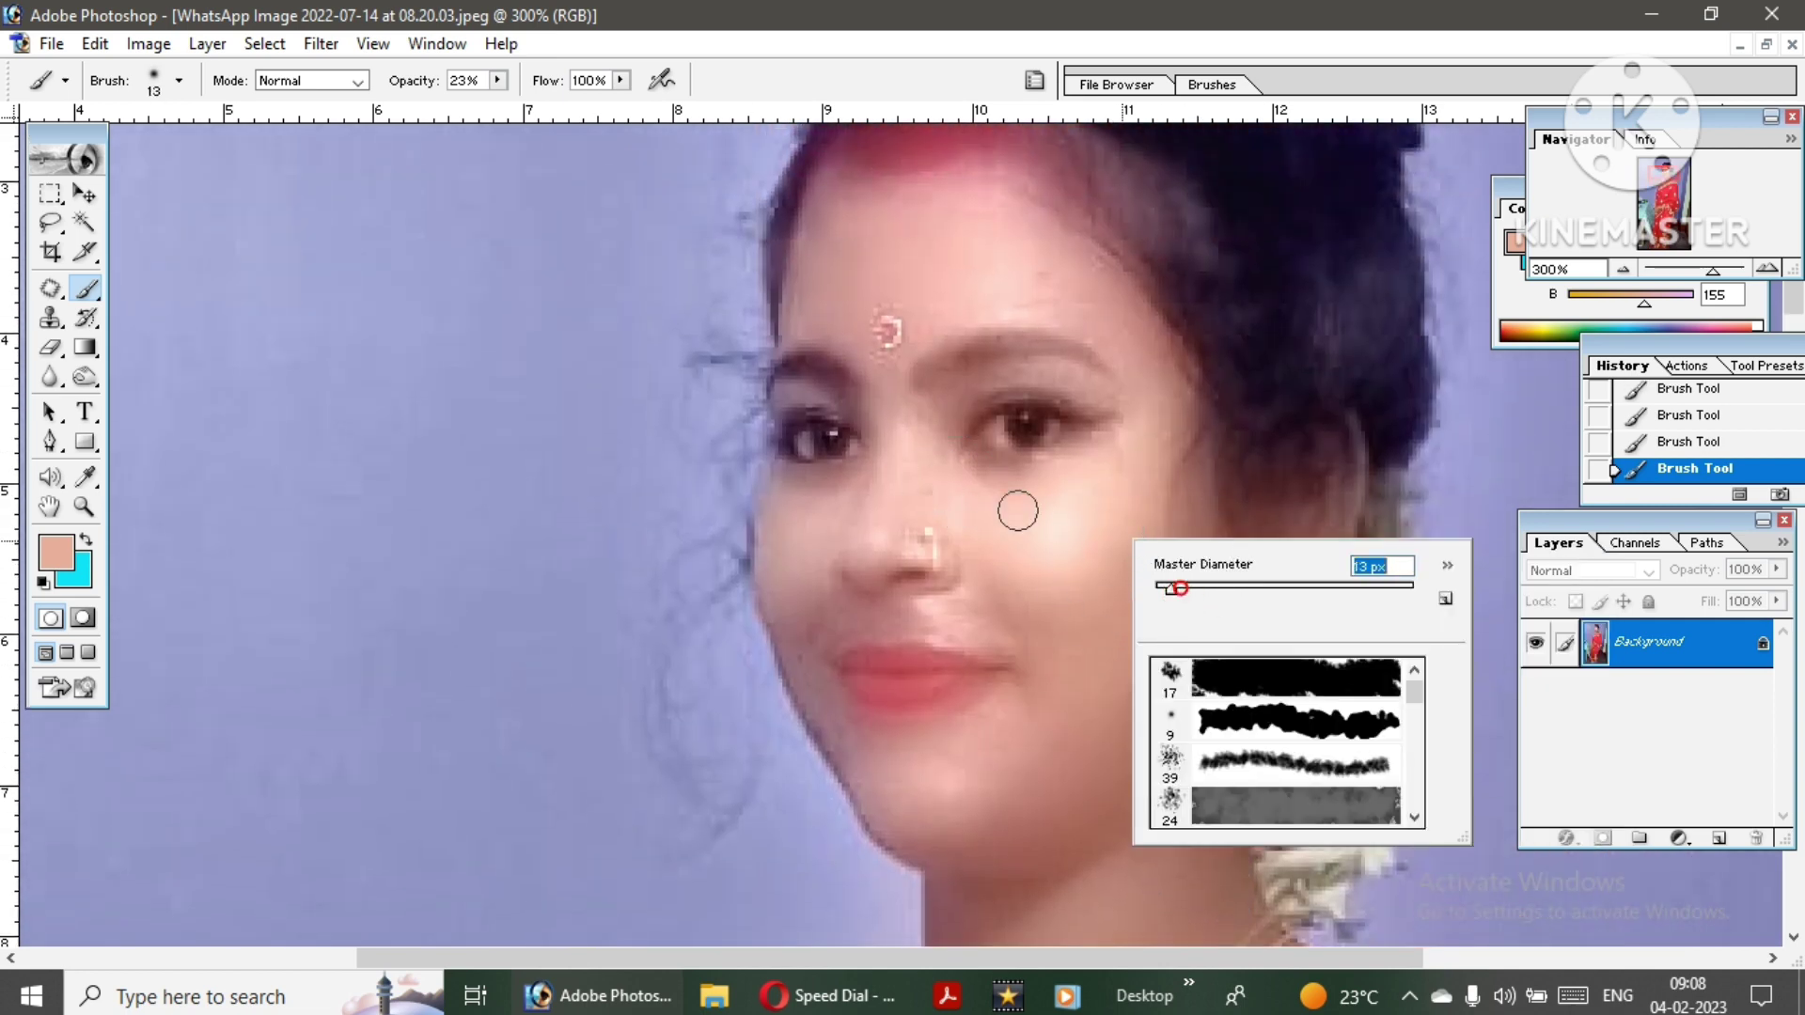
{"action": "key", "text": "Return"}
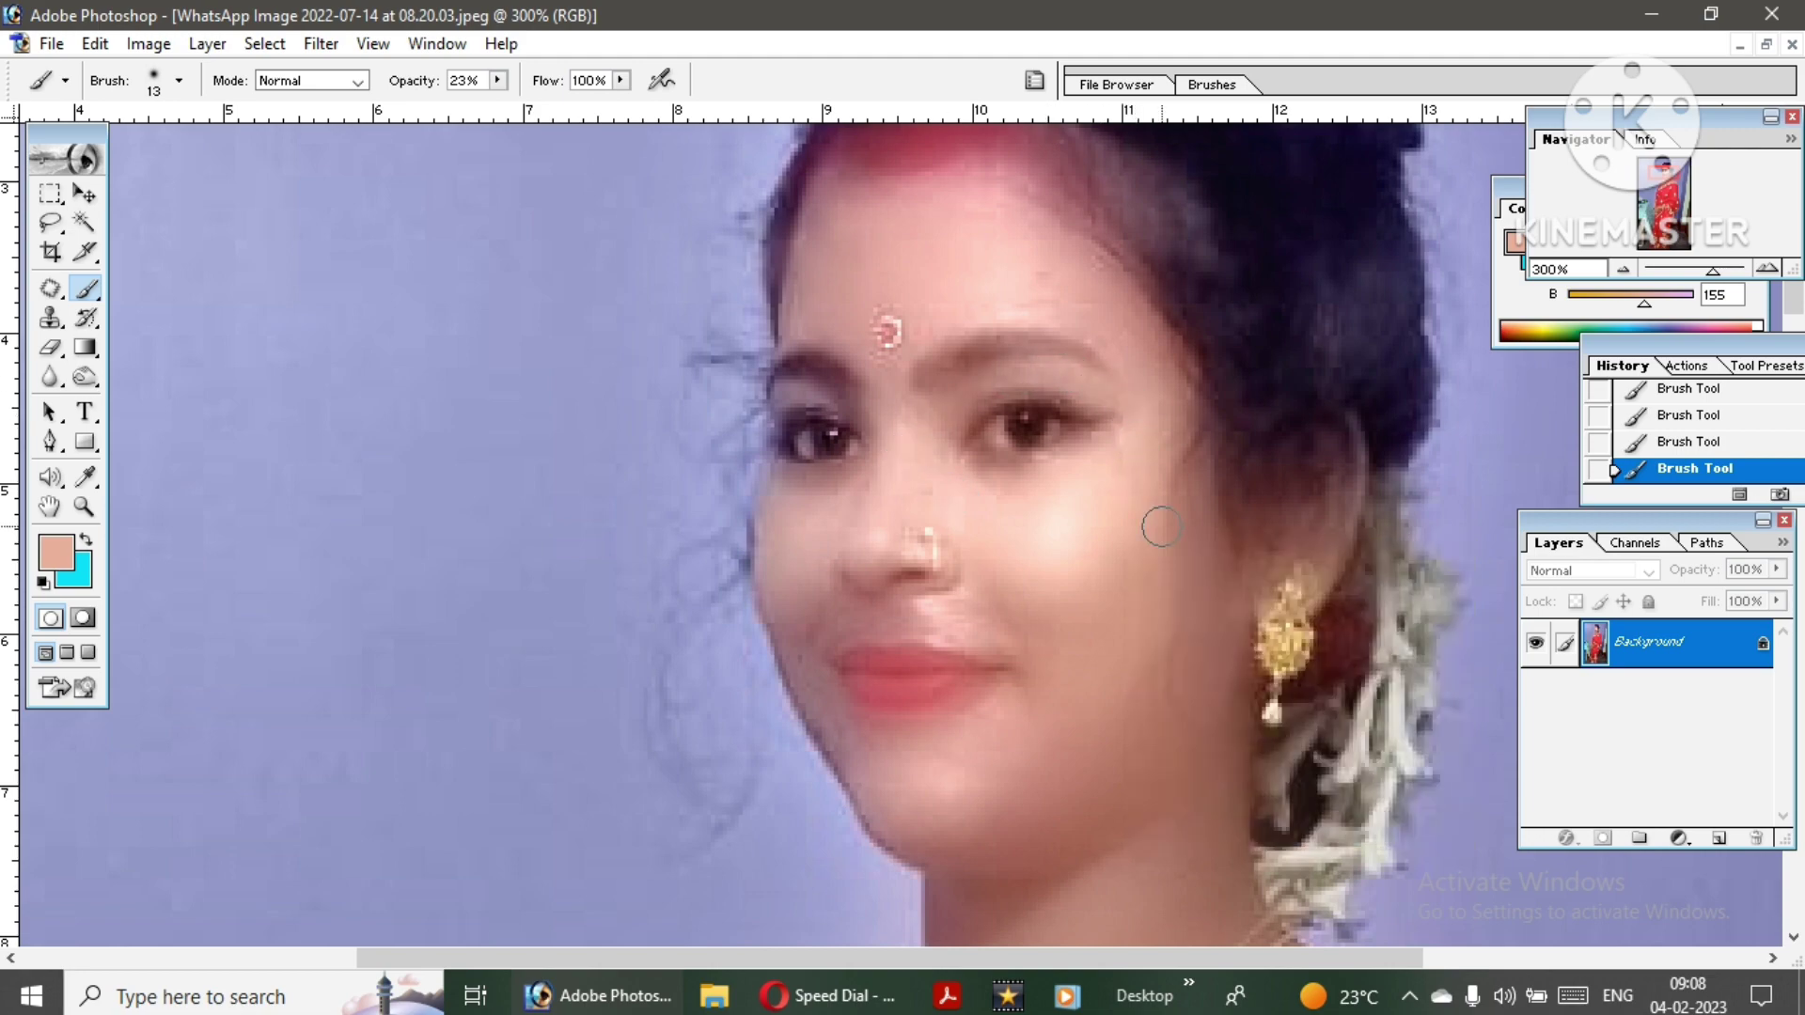
{"action": "key", "text": "ctrl+minus"}
{"action": "key", "text": "ctrl+minus"}
{"action": "key", "text": "ctrl+minus"}
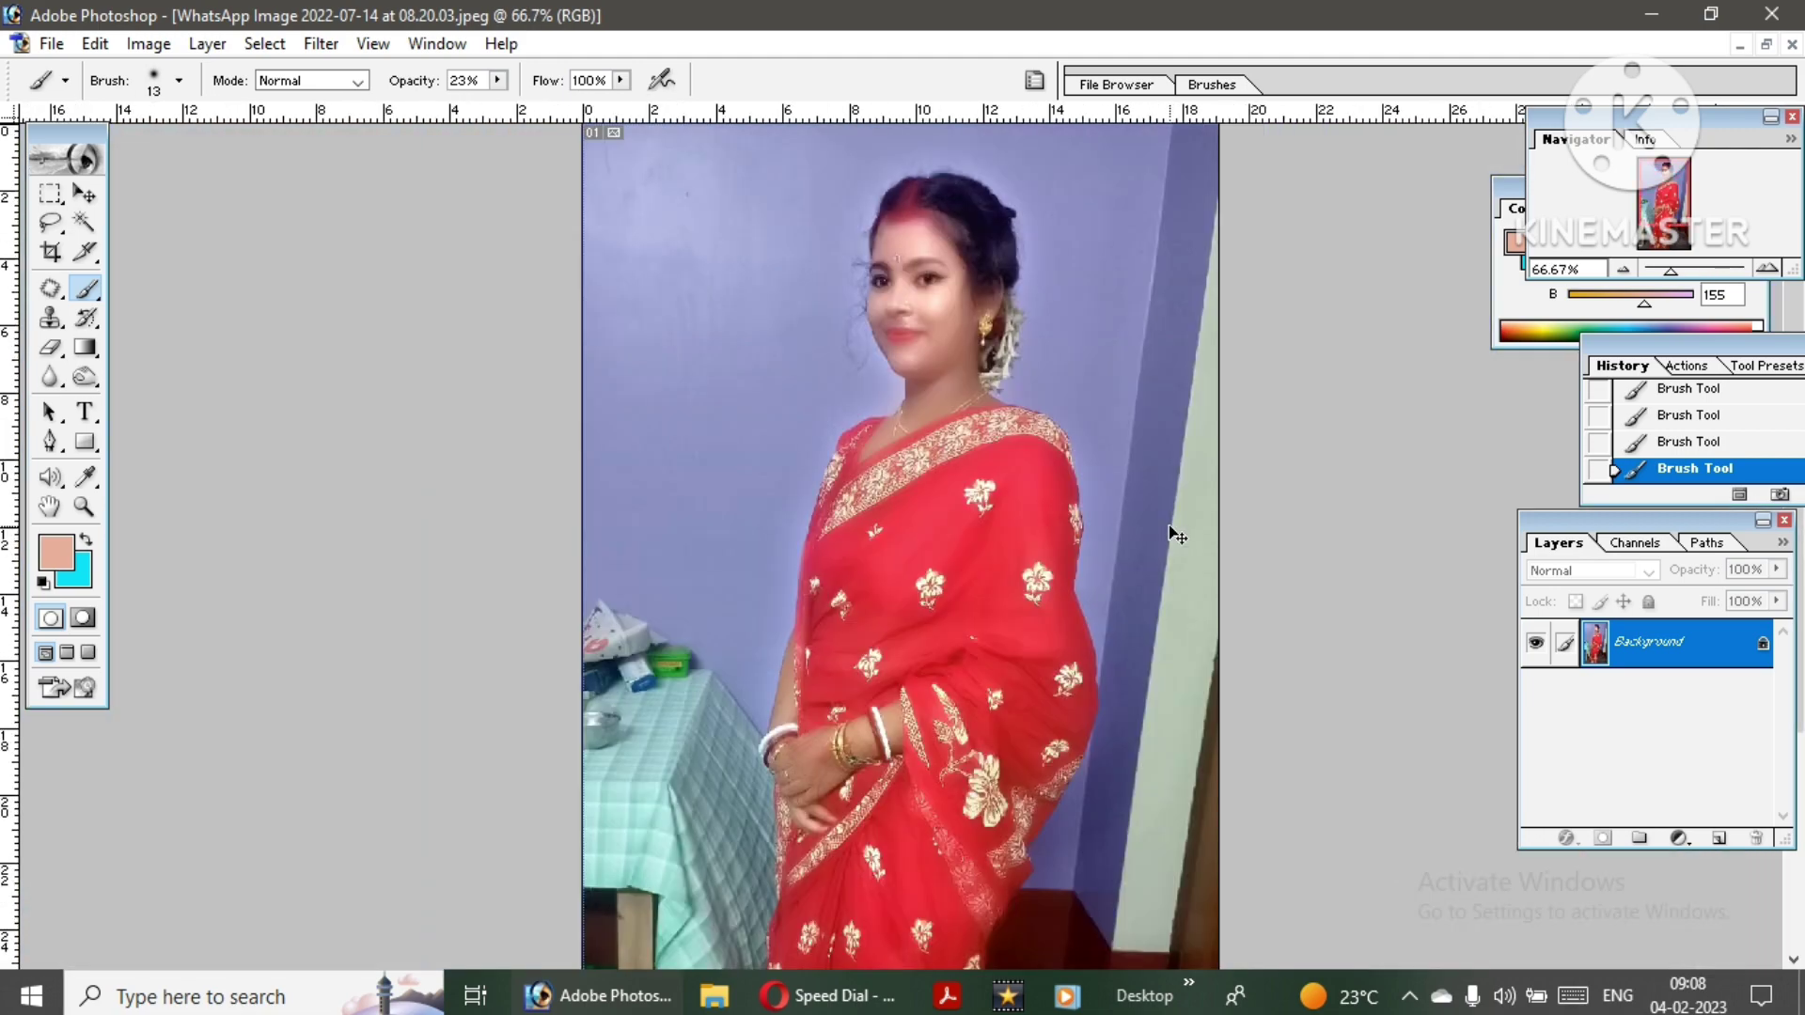
{"action": "key", "text": "ctrl+minus"}
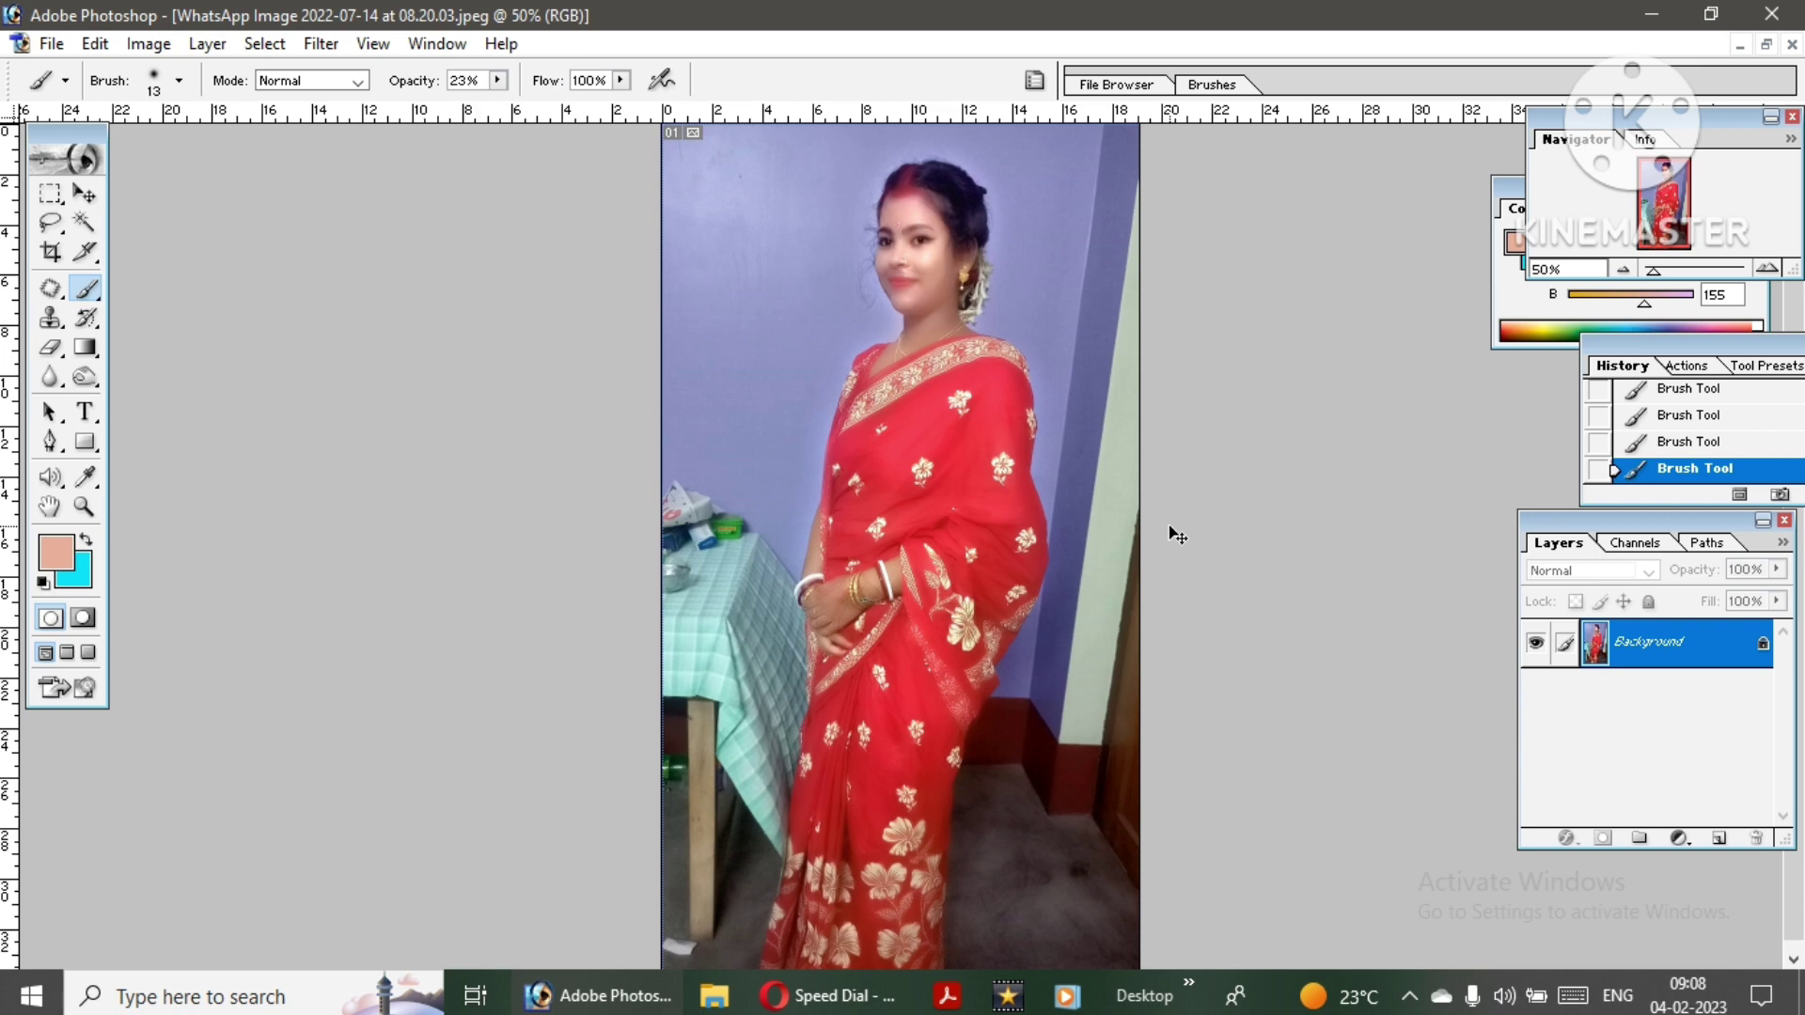
- Raise the midpoint of the Blue channel curve in Curves
{"action": "key", "text": "ctrl+m"}
{"action": "left_click", "coordinate": [1475, 185]}
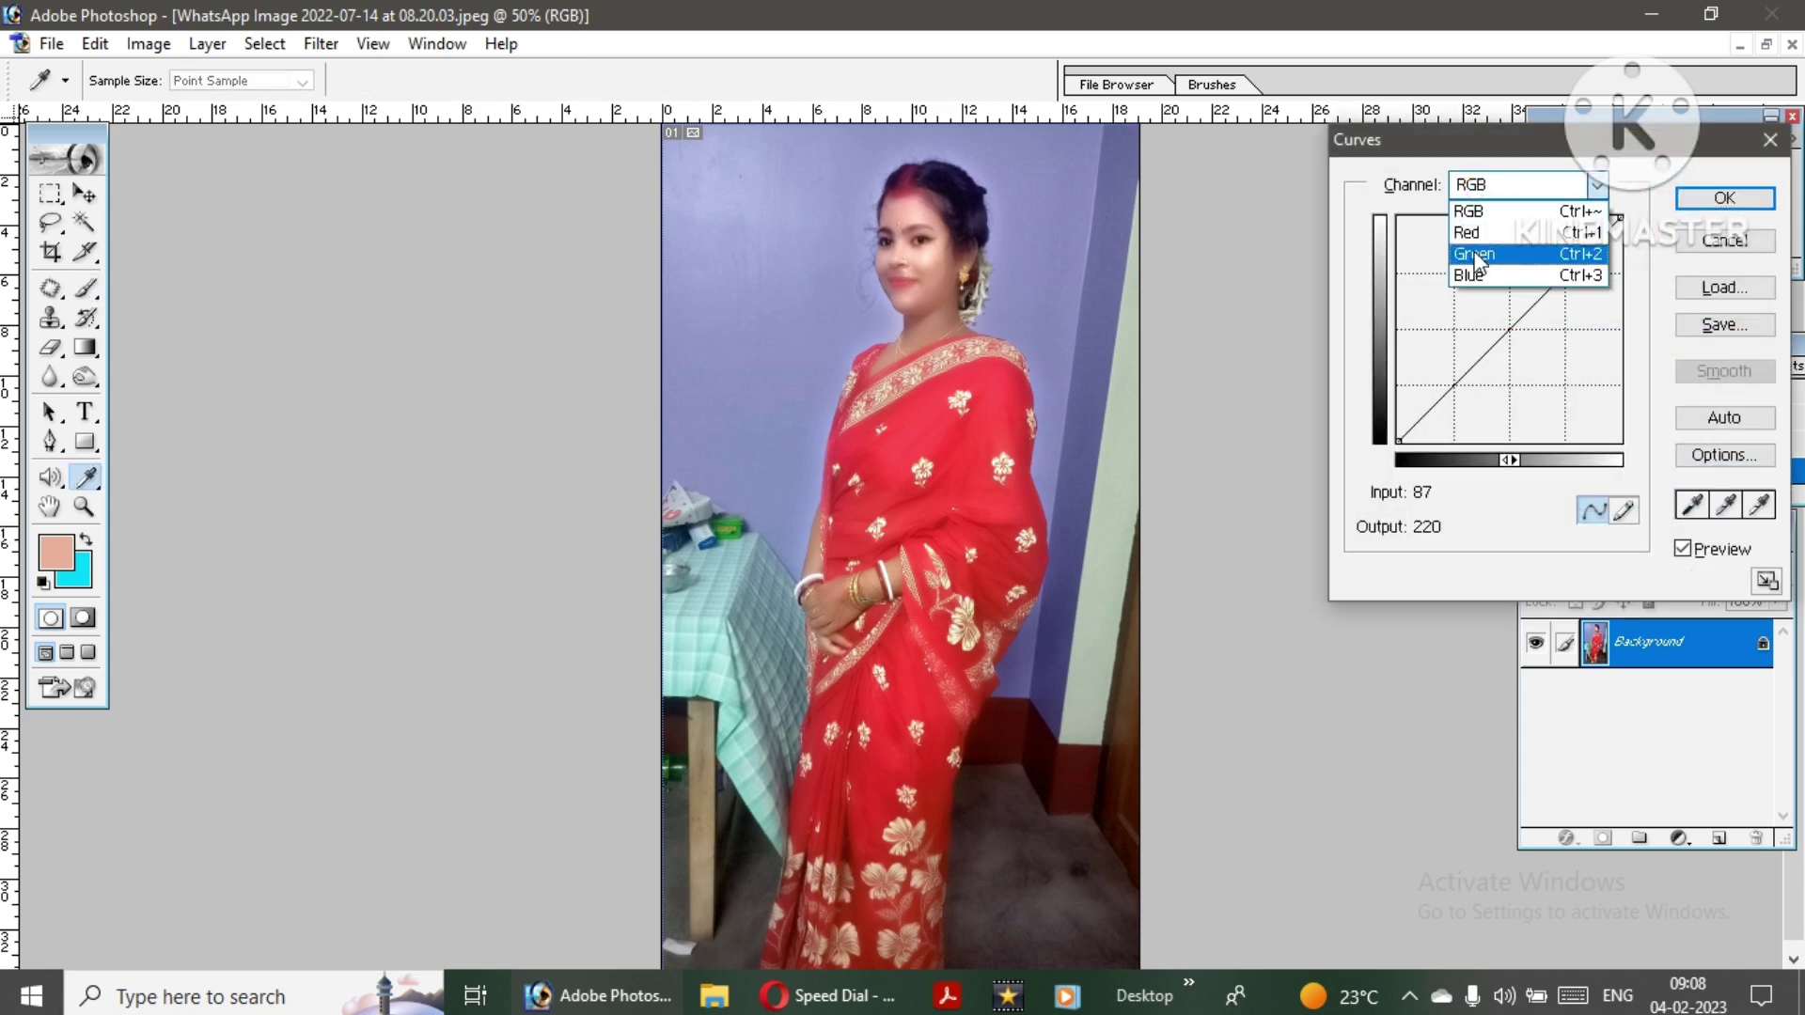
{"action": "left_click", "coordinate": [1469, 275]}
{"action": "left_click_drag", "start_coordinate": [1509, 329], "coordinate": [1509, 322]}
{"action": "left_click", "coordinate": [1724, 198]}
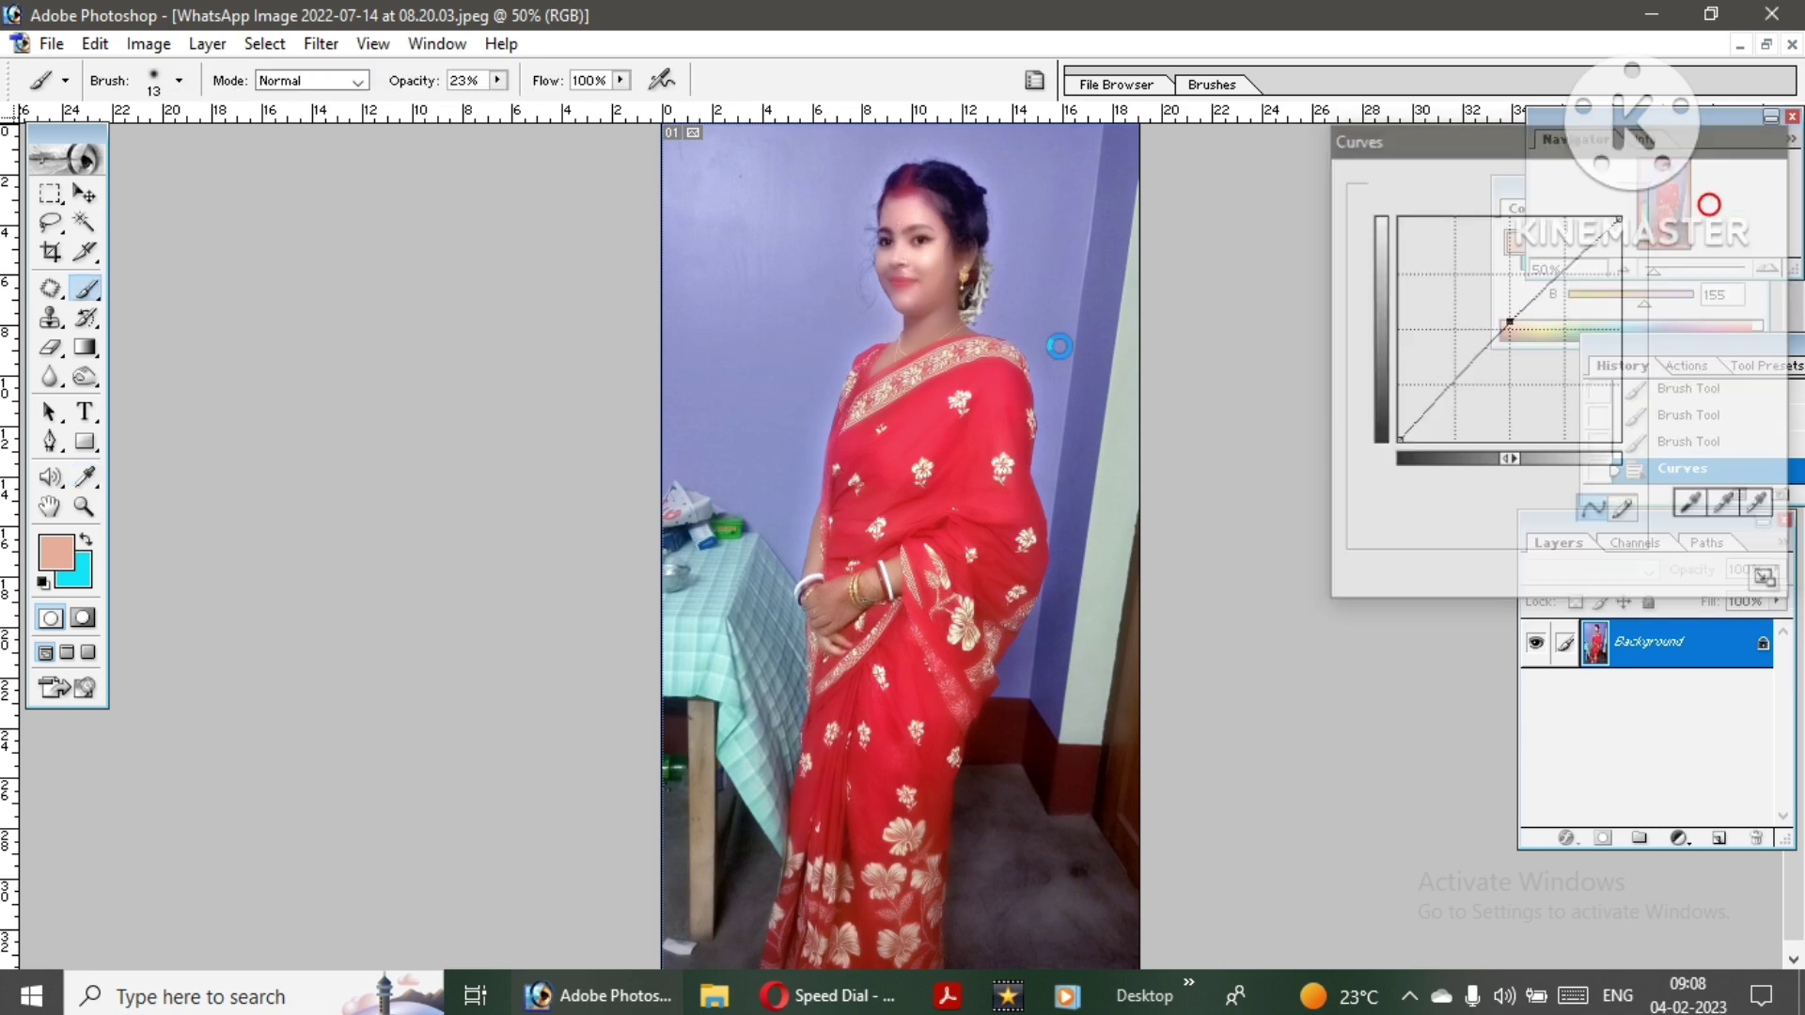
- Brighten the whole photo by +10 with Brightness/Contrast
{"action": "left_click", "coordinate": [149, 43]}
{"action": "mouse_move", "coordinate": [207, 113]}
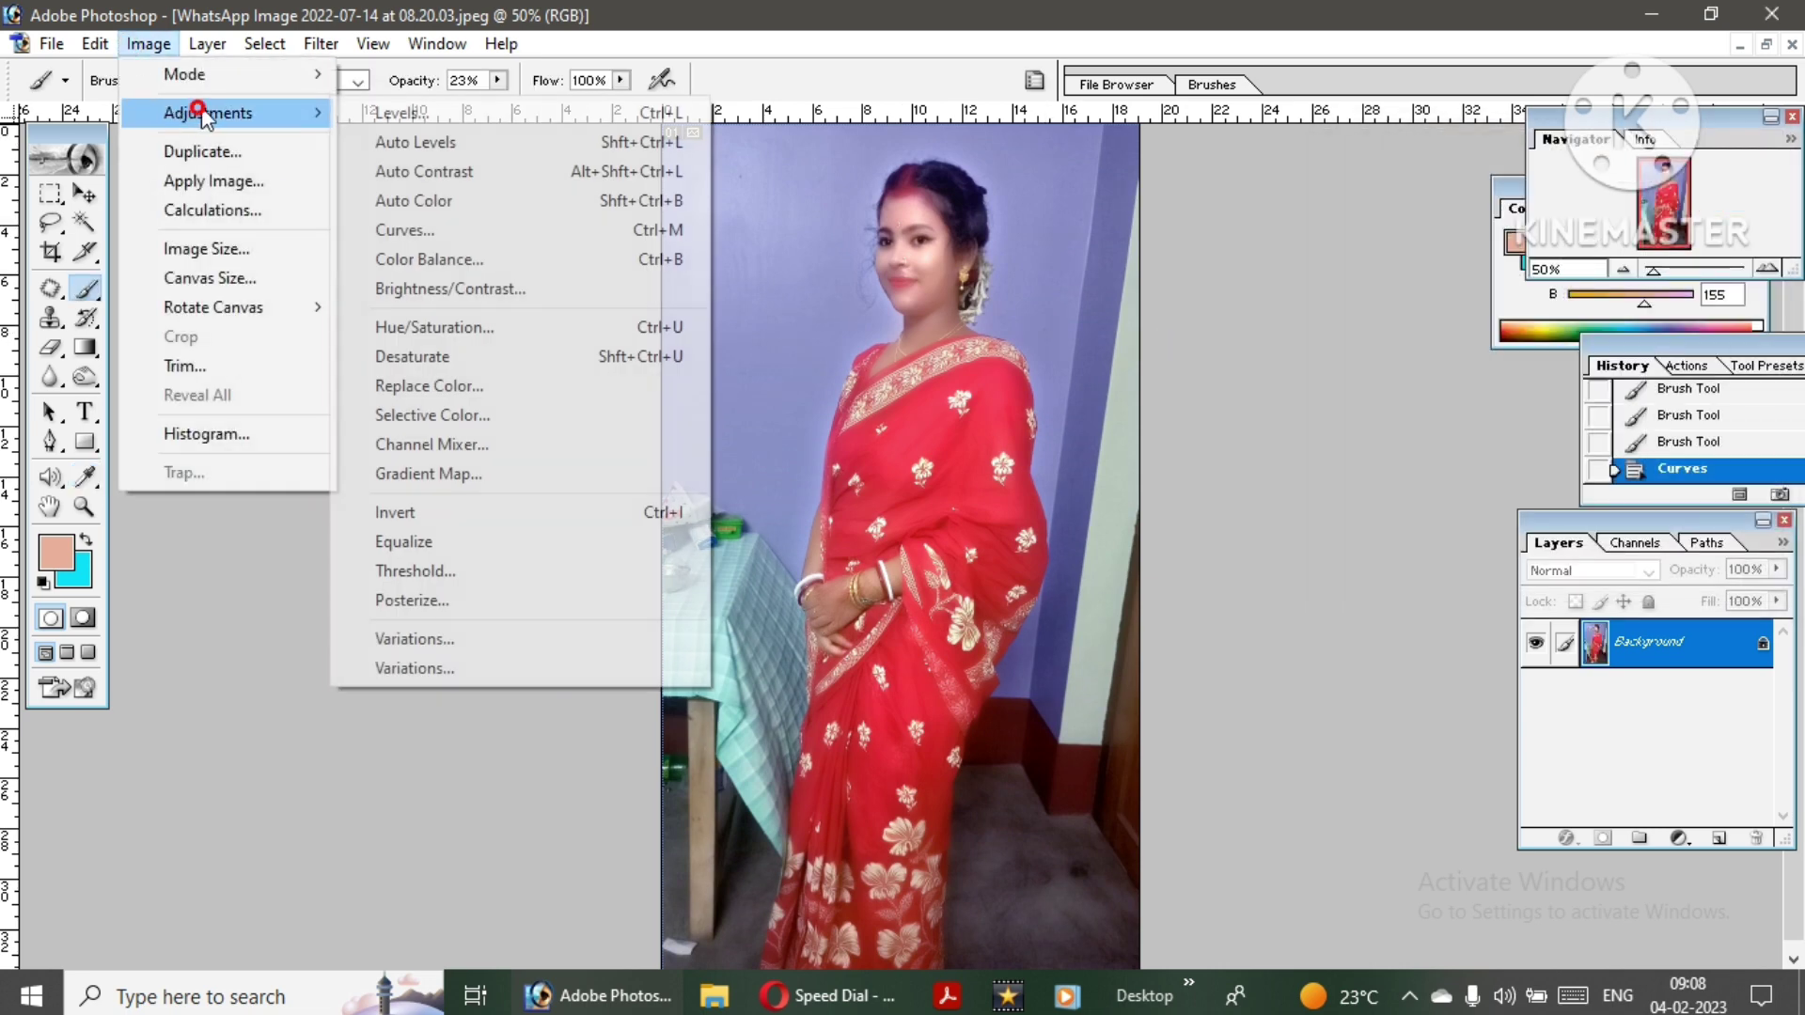
{"action": "left_click", "coordinate": [404, 286]}
{"action": "left_click", "coordinate": [1212, 219]}
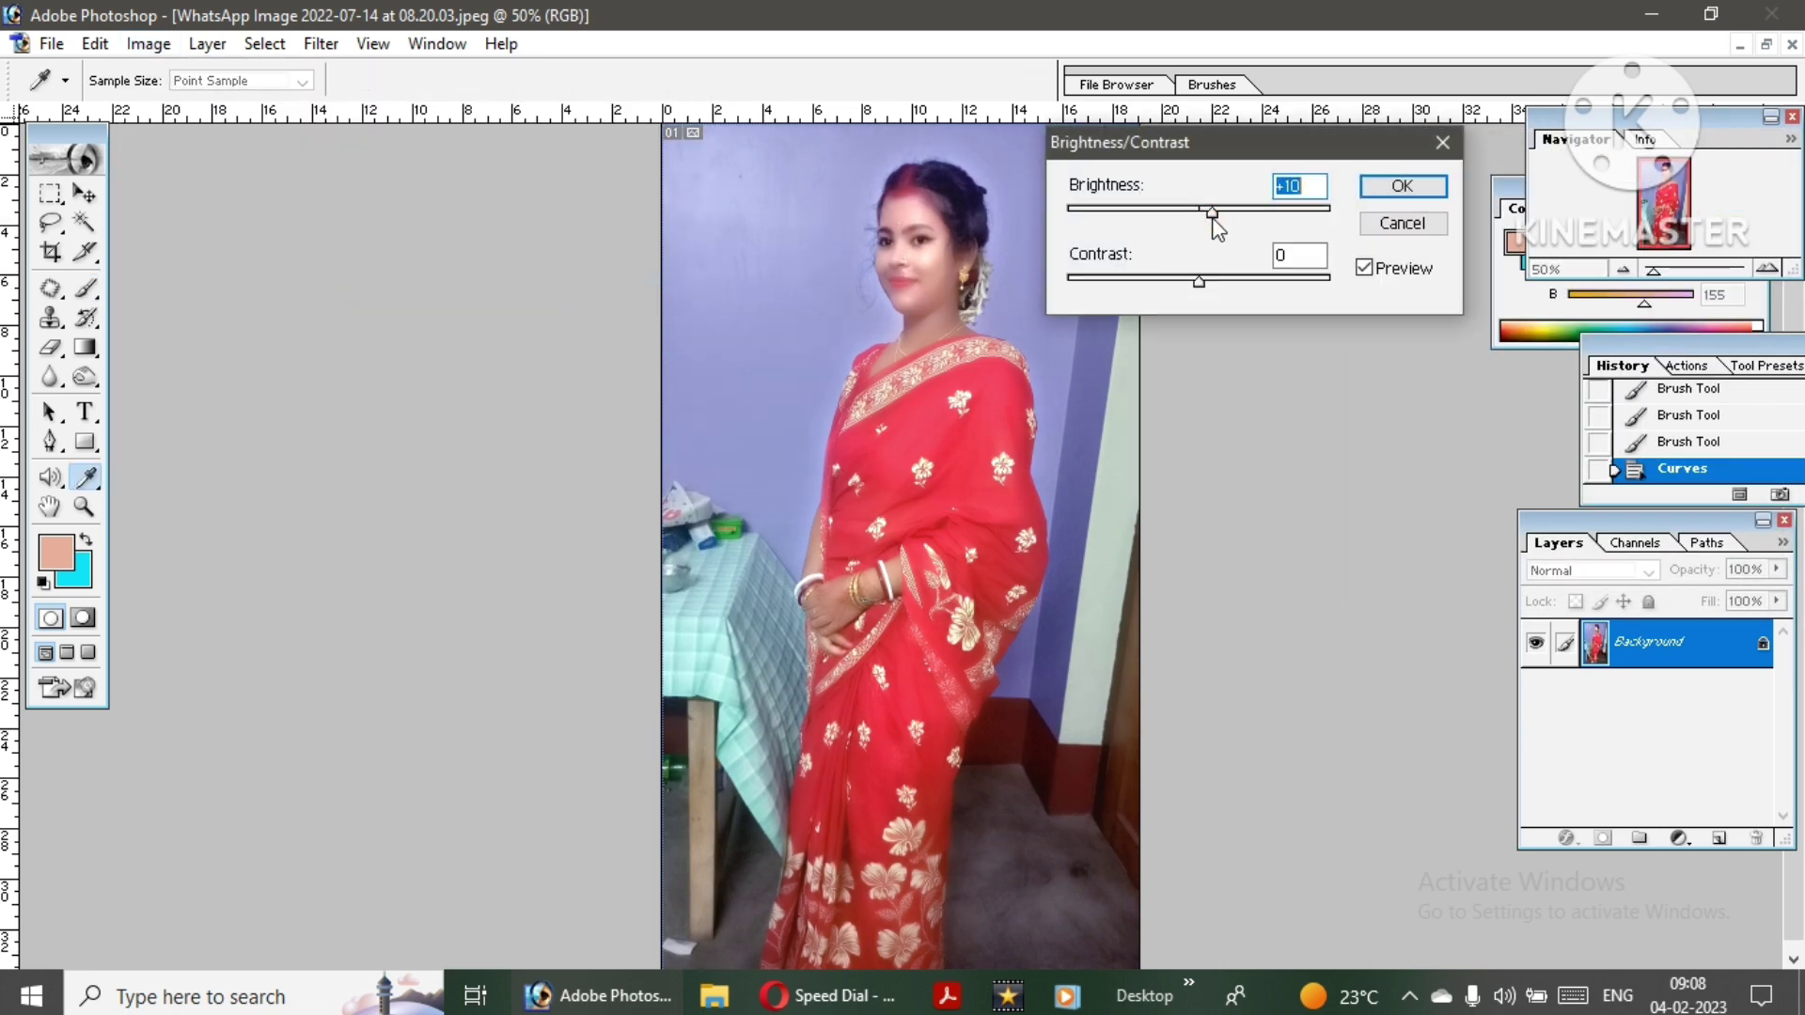
{"action": "left_click", "coordinate": [1400, 188]}
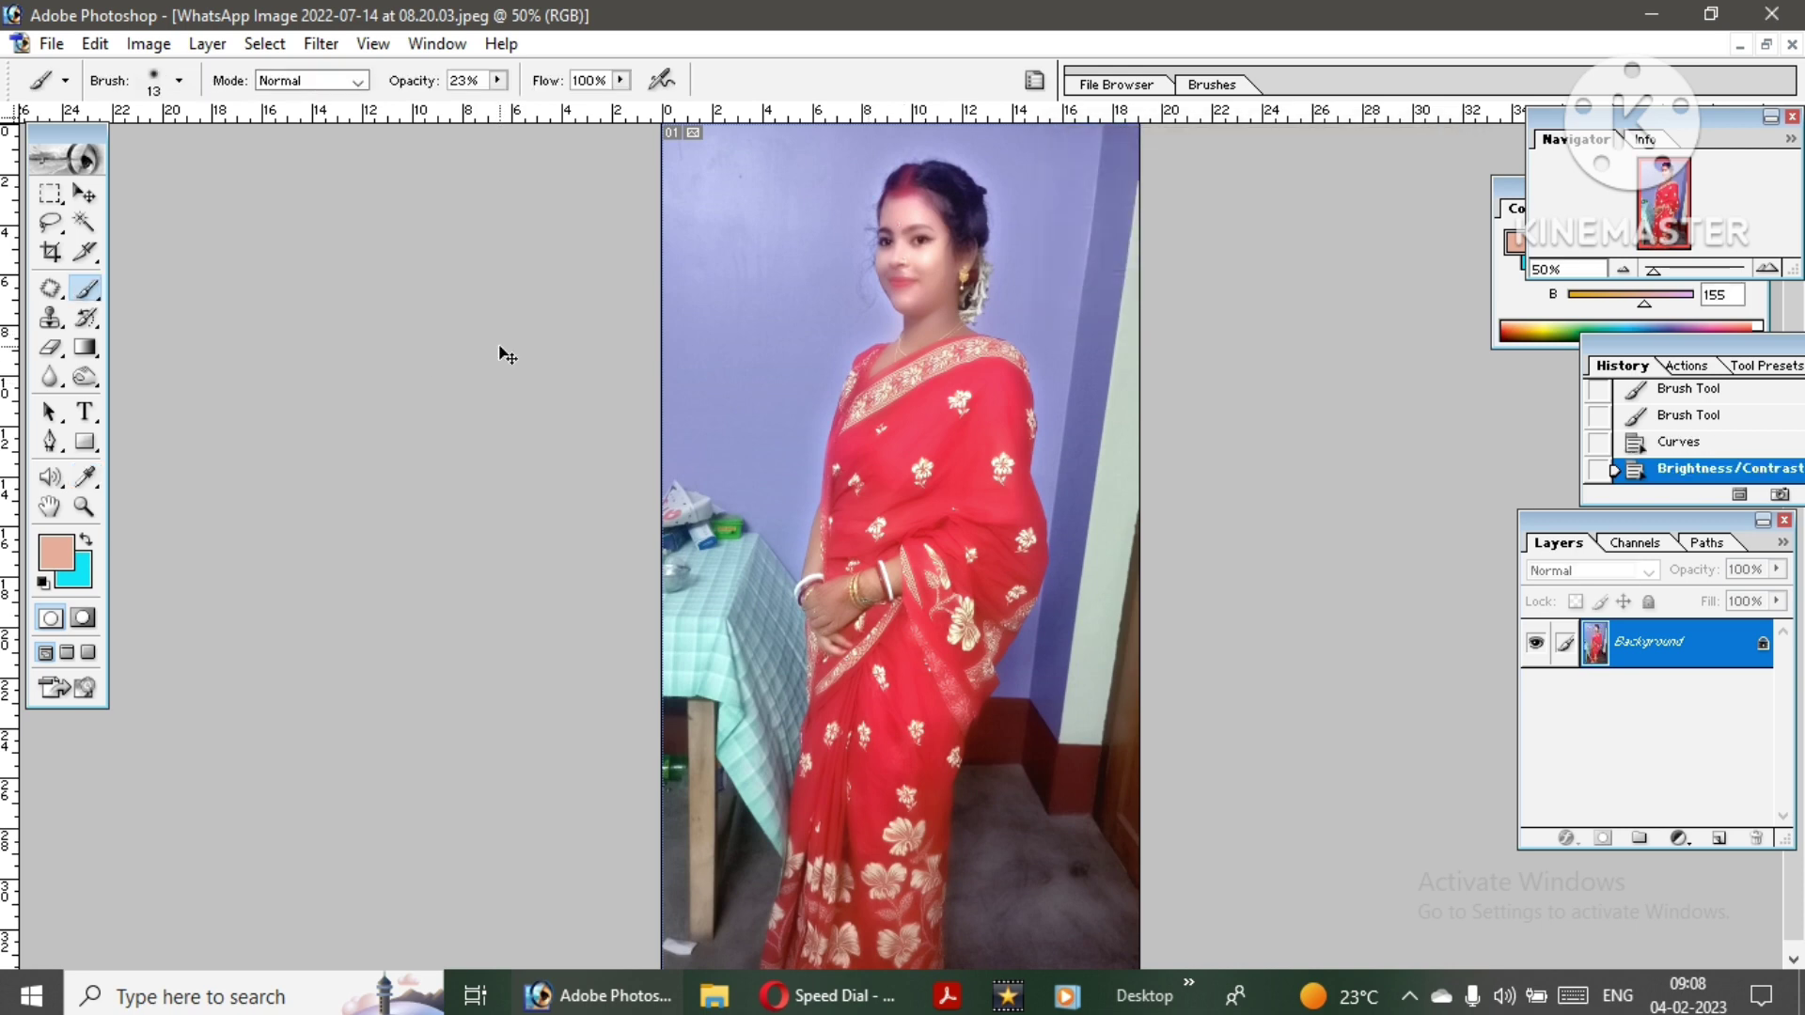
{"action": "key", "text": "ctrl+equal"}
{"action": "scroll", "coordinate": [499, 350], "scroll_direction": "up", "scroll_amount": 3}
{"action": "scroll", "coordinate": [499, 351], "scroll_direction": "up", "scroll_amount": 2}
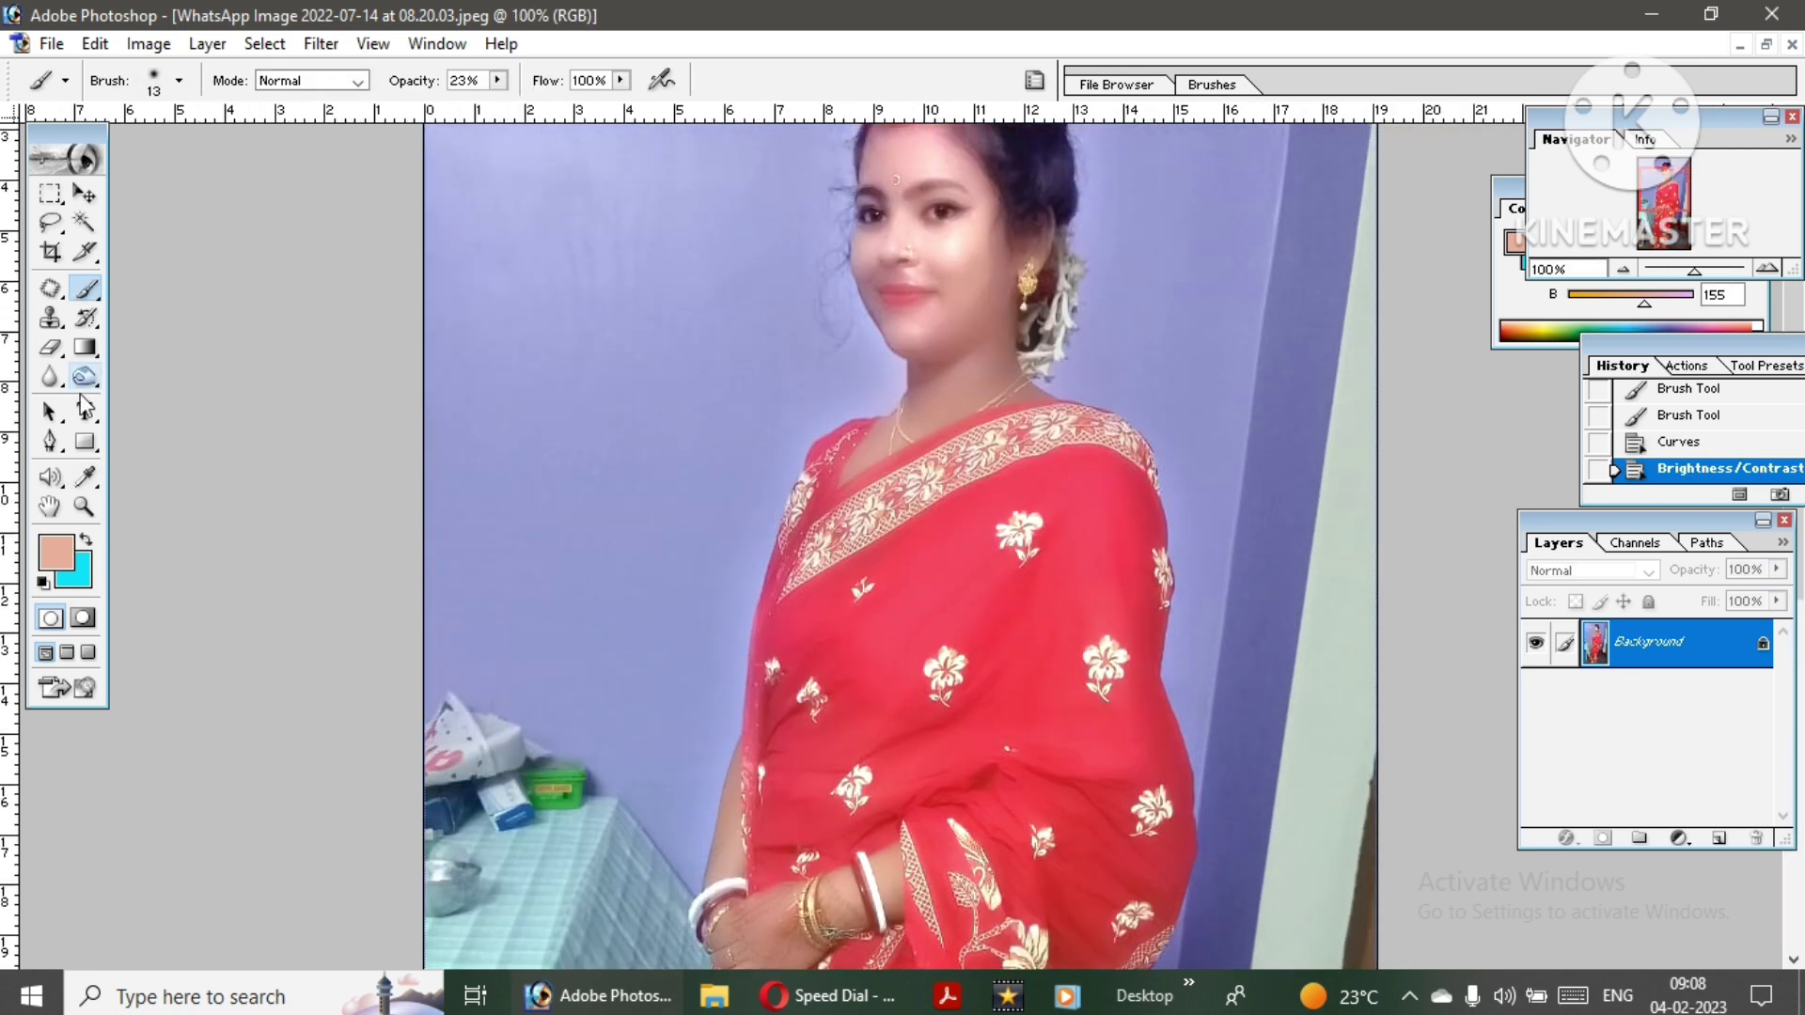
- Try a colour-range selection of the purple wall, then deselect it
{"action": "left_click", "coordinate": [85, 221]}
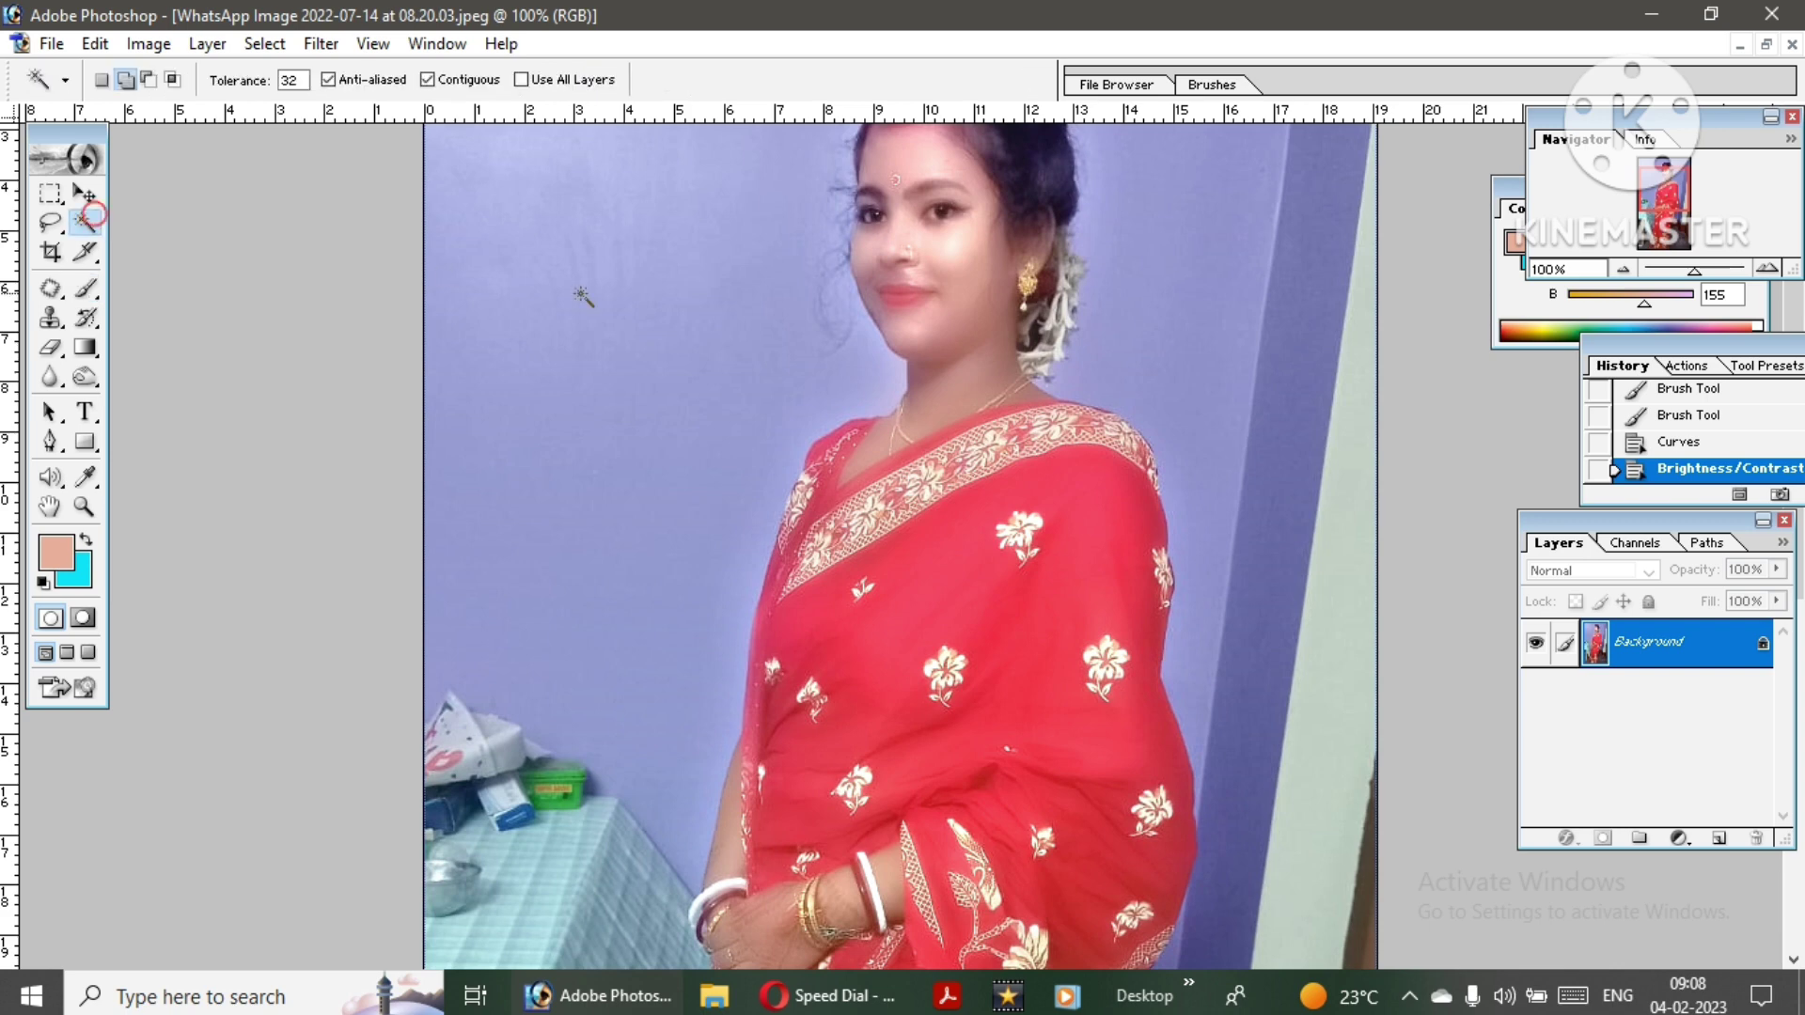
{"action": "left_click", "coordinate": [644, 495]}
{"action": "right_click", "coordinate": [852, 321]}
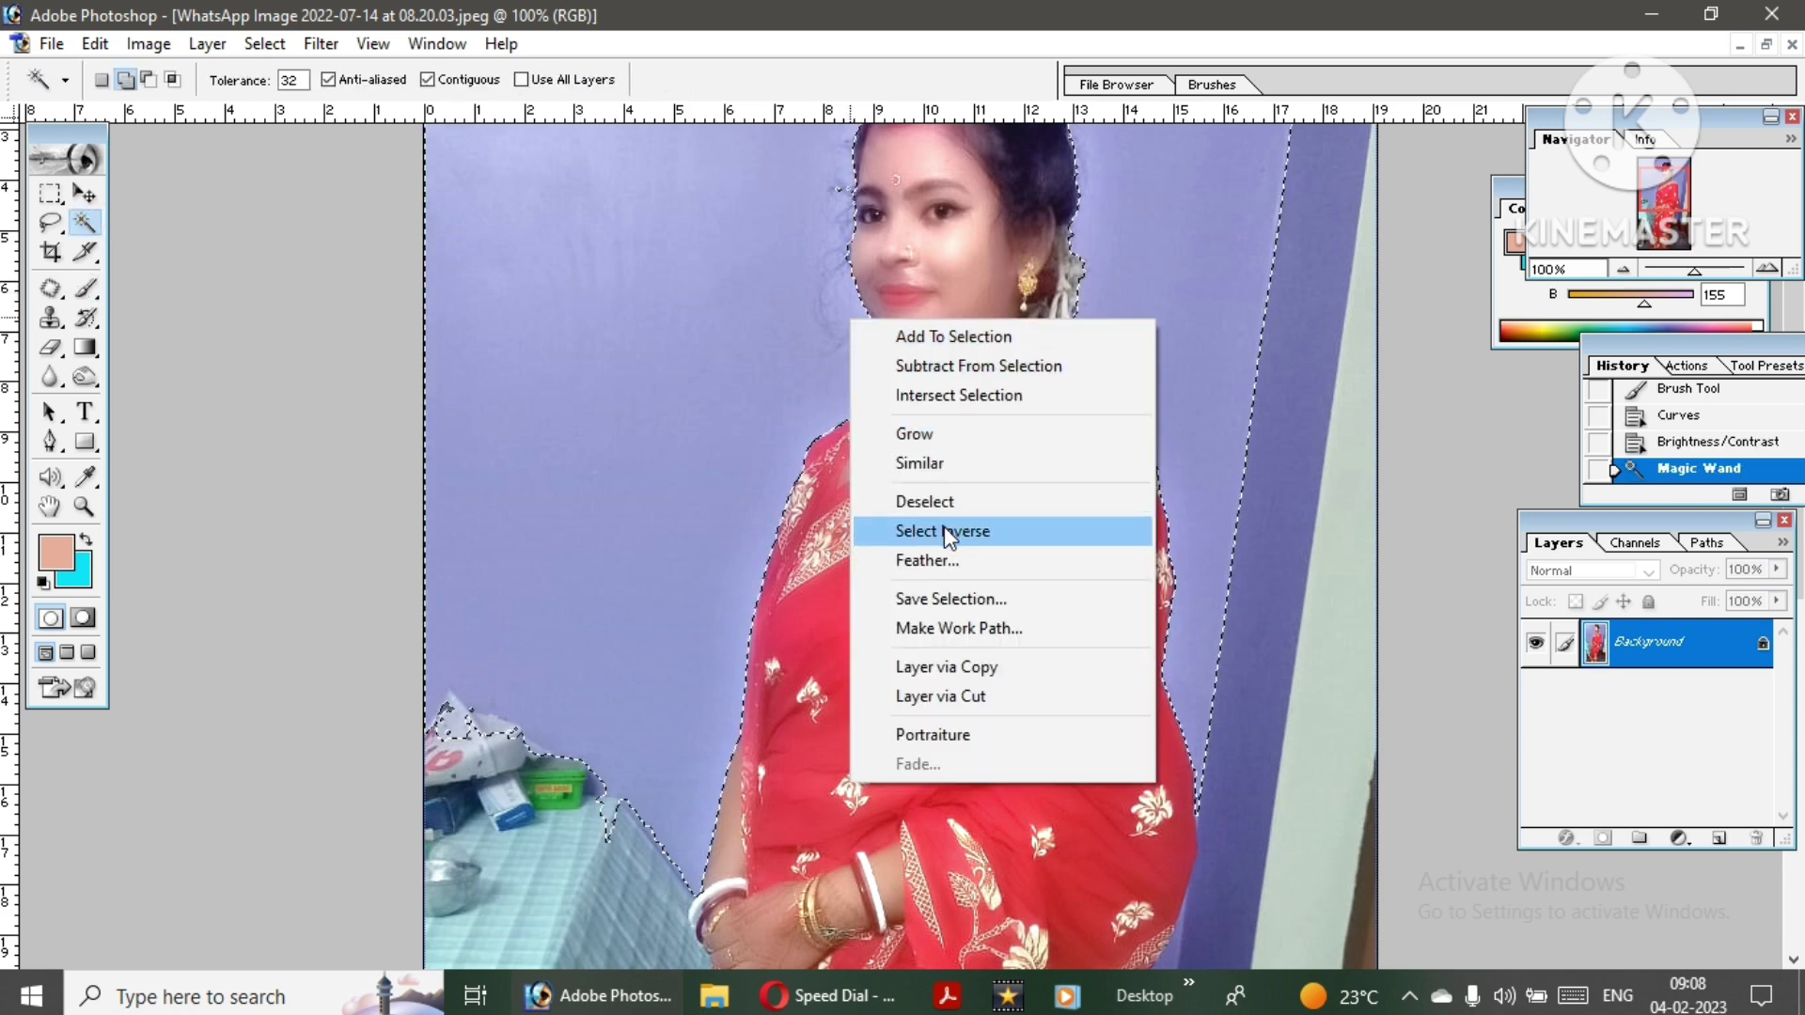
{"action": "left_click", "coordinate": [926, 501]}
{"action": "scroll", "coordinate": [572, 466], "scroll_direction": "up", "scroll_amount": 2}
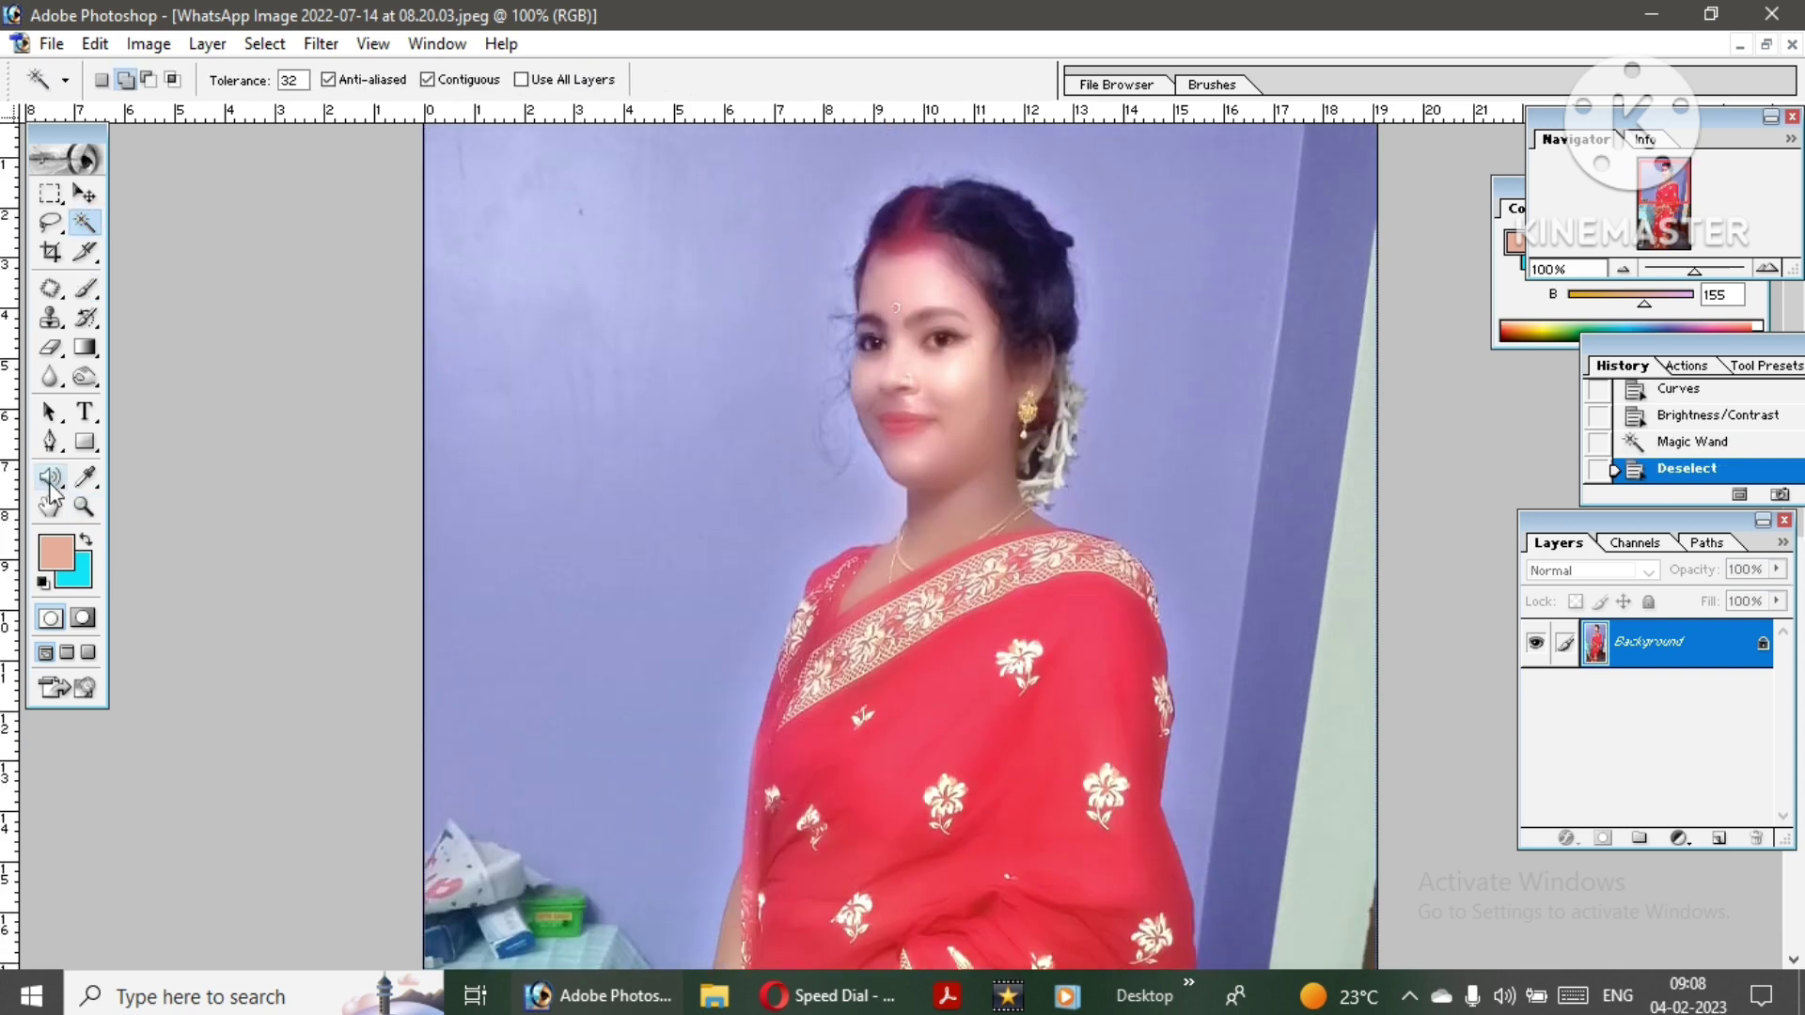
- Start a pen path left of the woman's shoulder and trace up toward her neck
{"action": "left_click", "coordinate": [50, 442]}
{"action": "left_click", "coordinate": [644, 675]}
{"action": "left_click", "coordinate": [722, 616]}
{"action": "left_click", "coordinate": [764, 569]}
{"action": "left_click", "coordinate": [792, 539]}
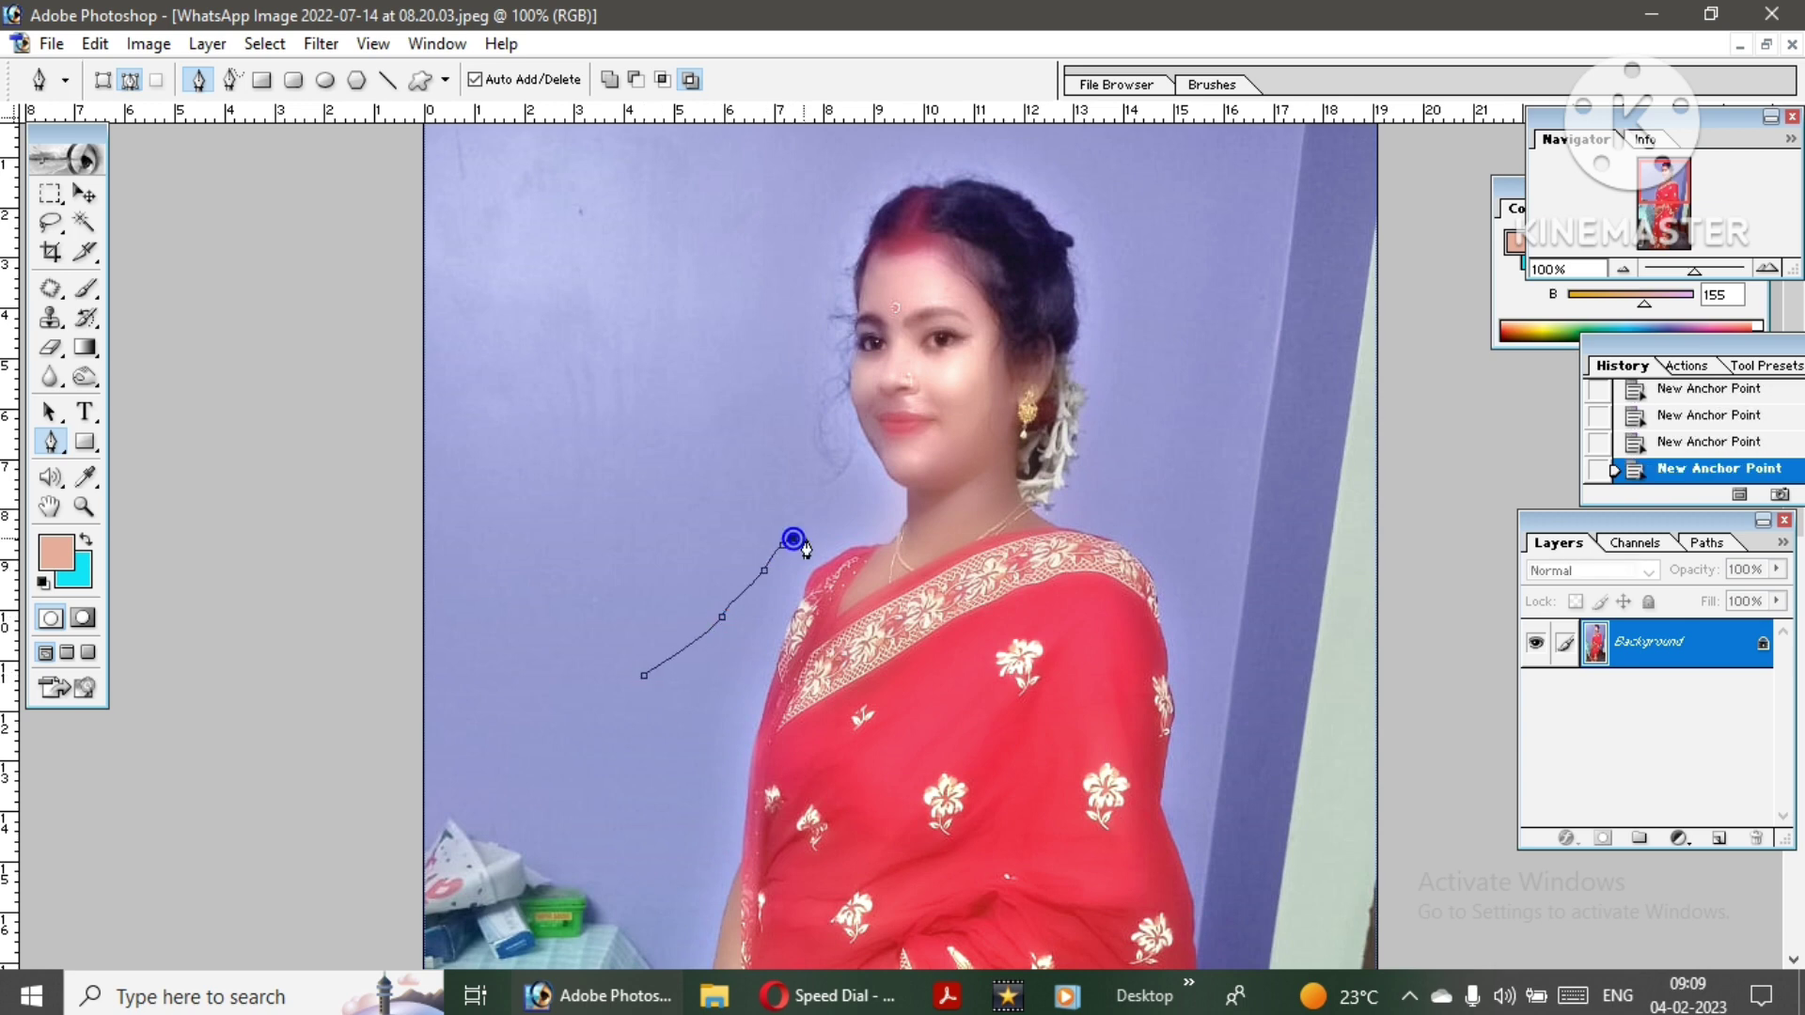
{"action": "left_click", "coordinate": [872, 522]}
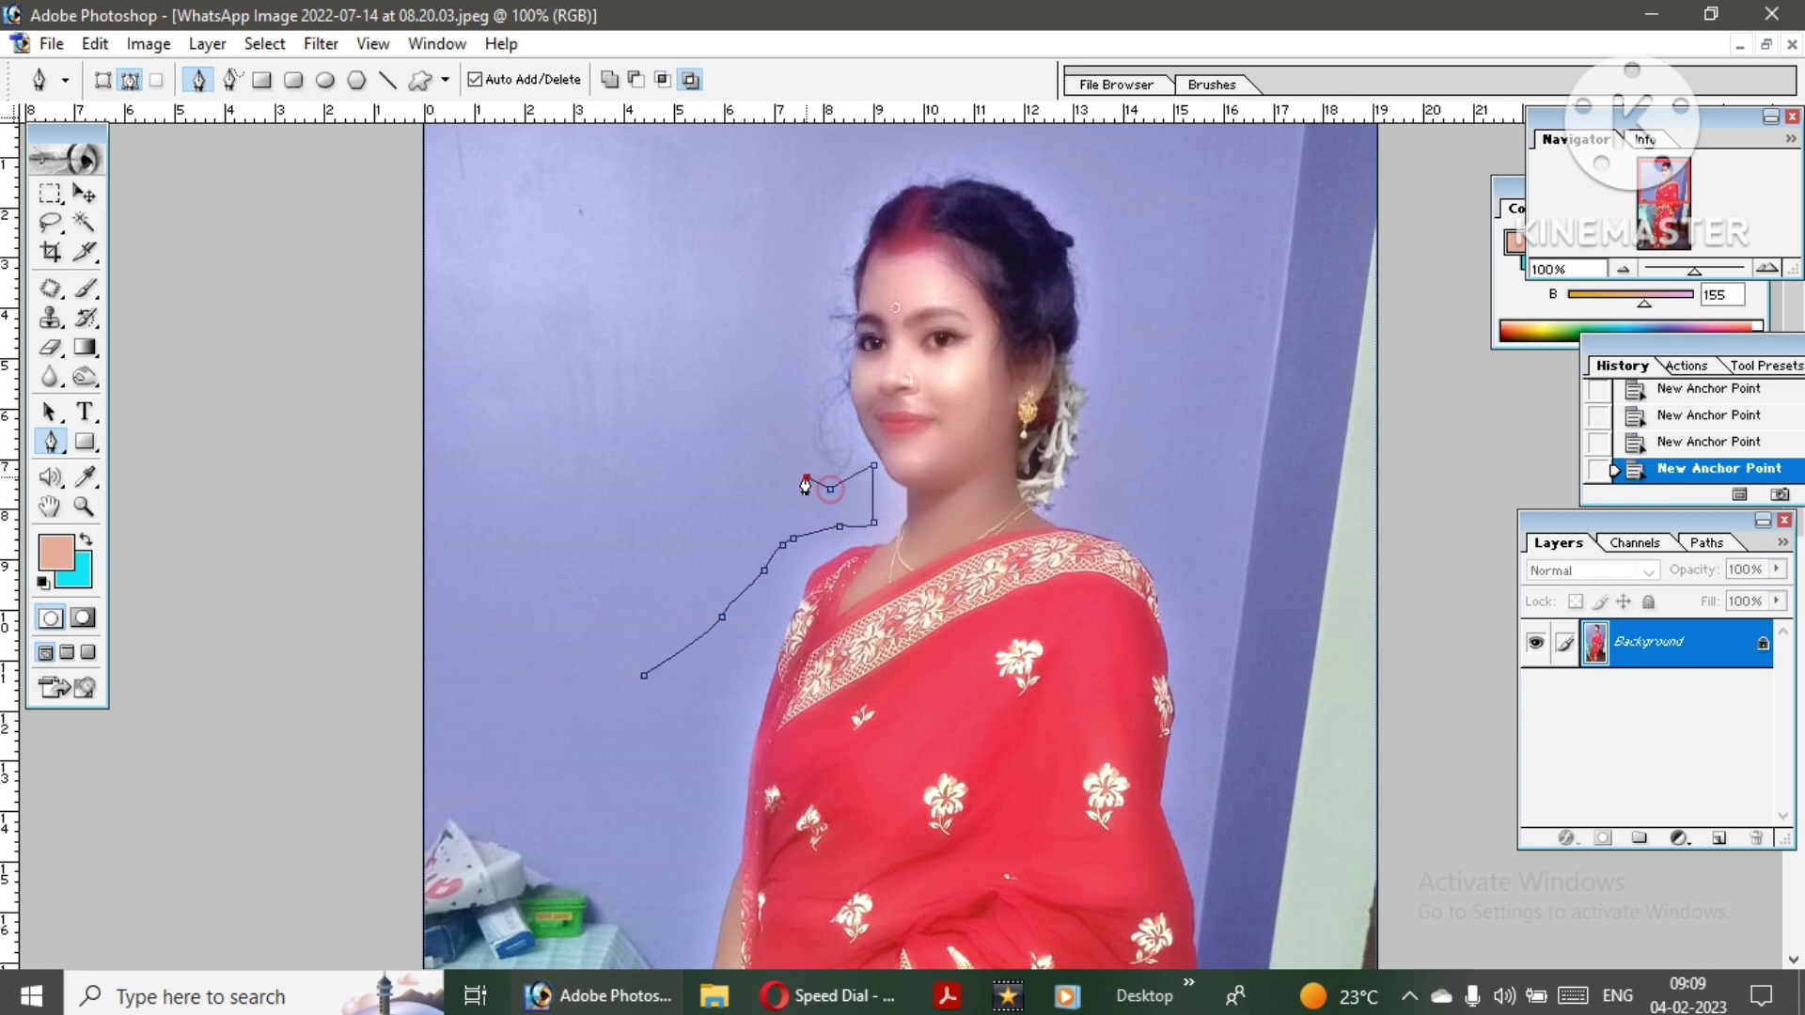
{"action": "left_click_drag", "start_coordinate": [794, 439], "coordinate": [794, 429]}
- Extend the pen path over her head and down the figure's right side
{"action": "left_click", "coordinate": [852, 213]}
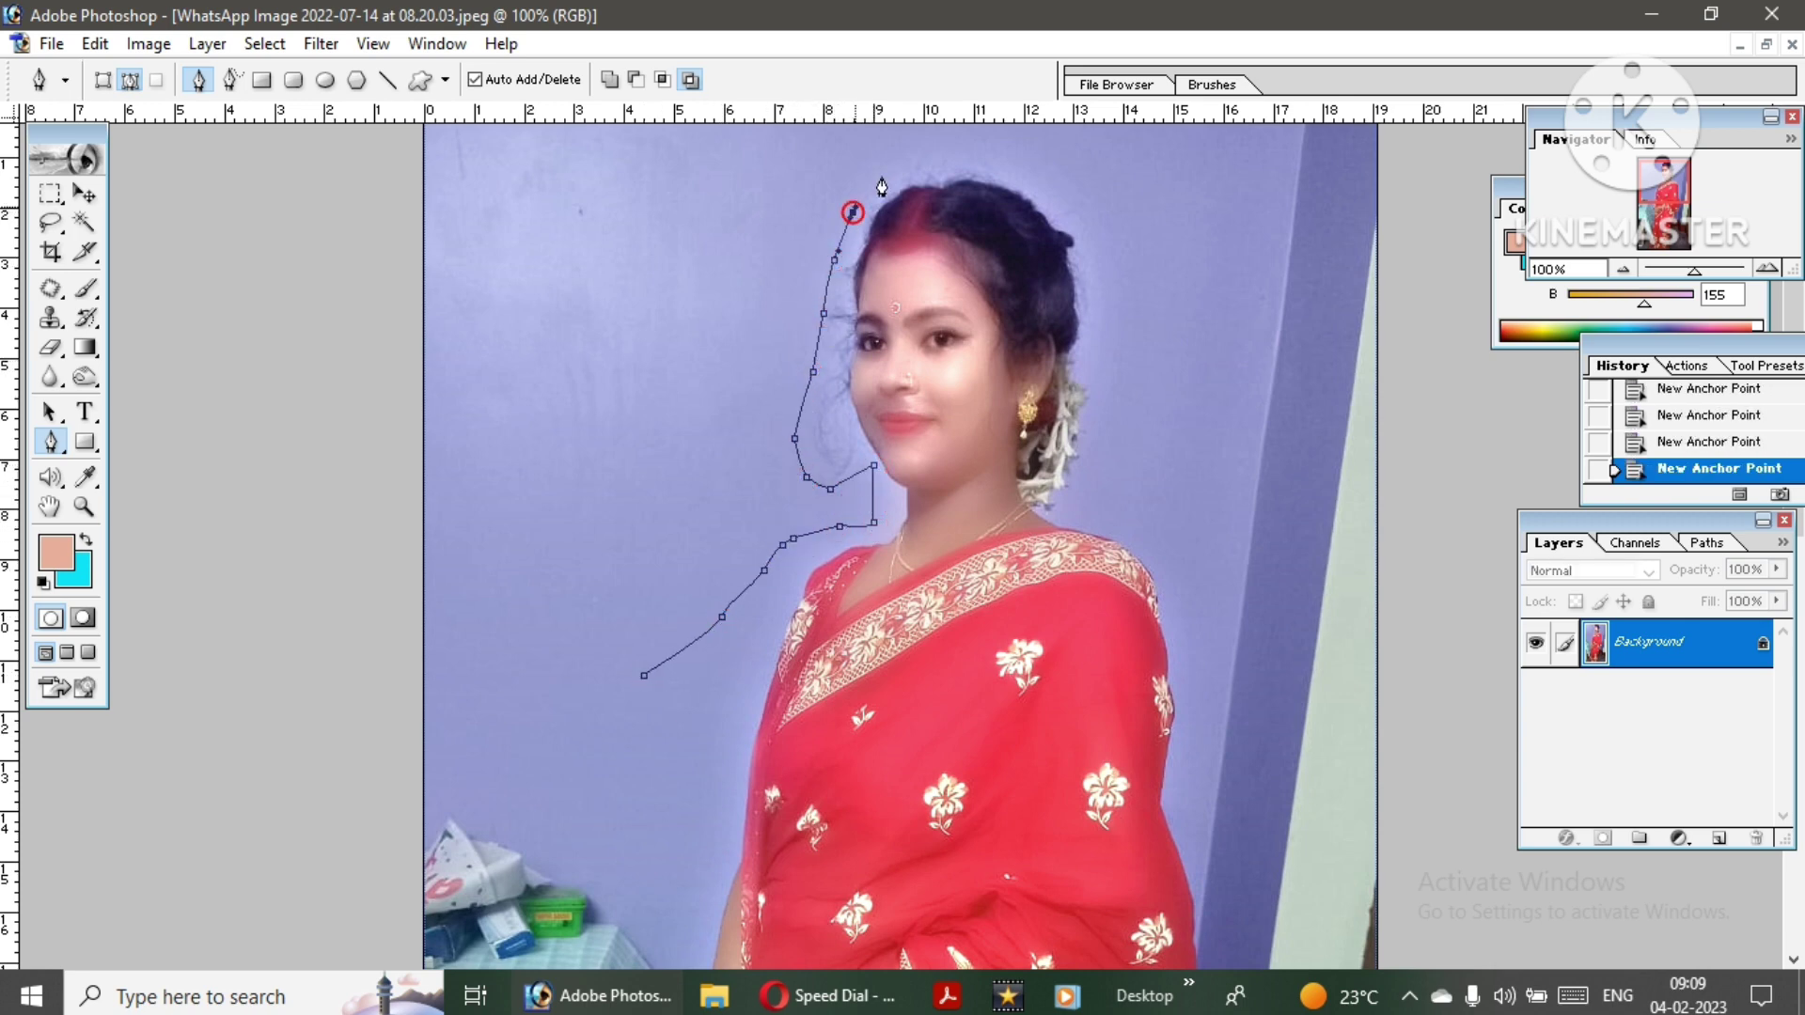
{"action": "left_click", "coordinate": [1091, 362]}
{"action": "left_click", "coordinate": [1097, 397]}
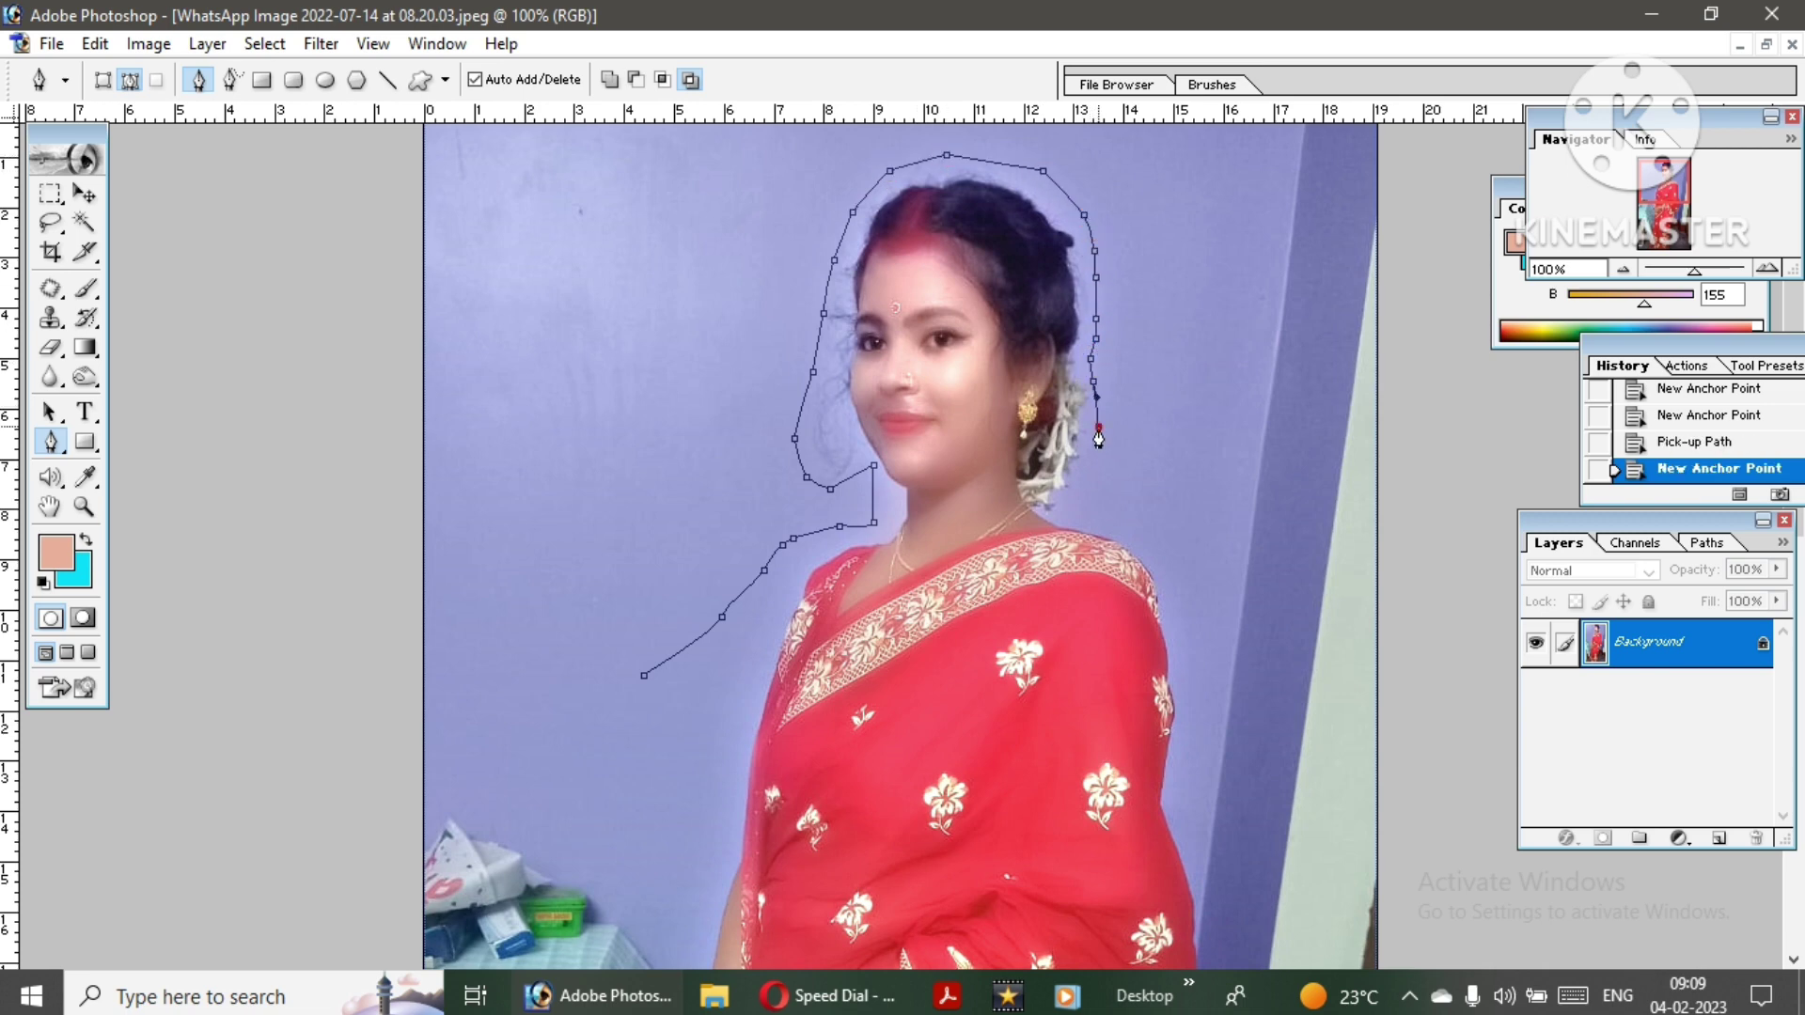
{"action": "left_click", "coordinate": [1054, 510]}
{"action": "left_click", "coordinate": [1168, 568]}
{"action": "left_click", "coordinate": [1206, 663]}
{"action": "left_click", "coordinate": [1193, 774]}
{"action": "left_click", "coordinate": [1190, 814]}
- Trace the saree's right edge down to the floor with pen anchors
{"action": "scroll", "coordinate": [1168, 689], "scroll_direction": "down", "scroll_amount": 3}
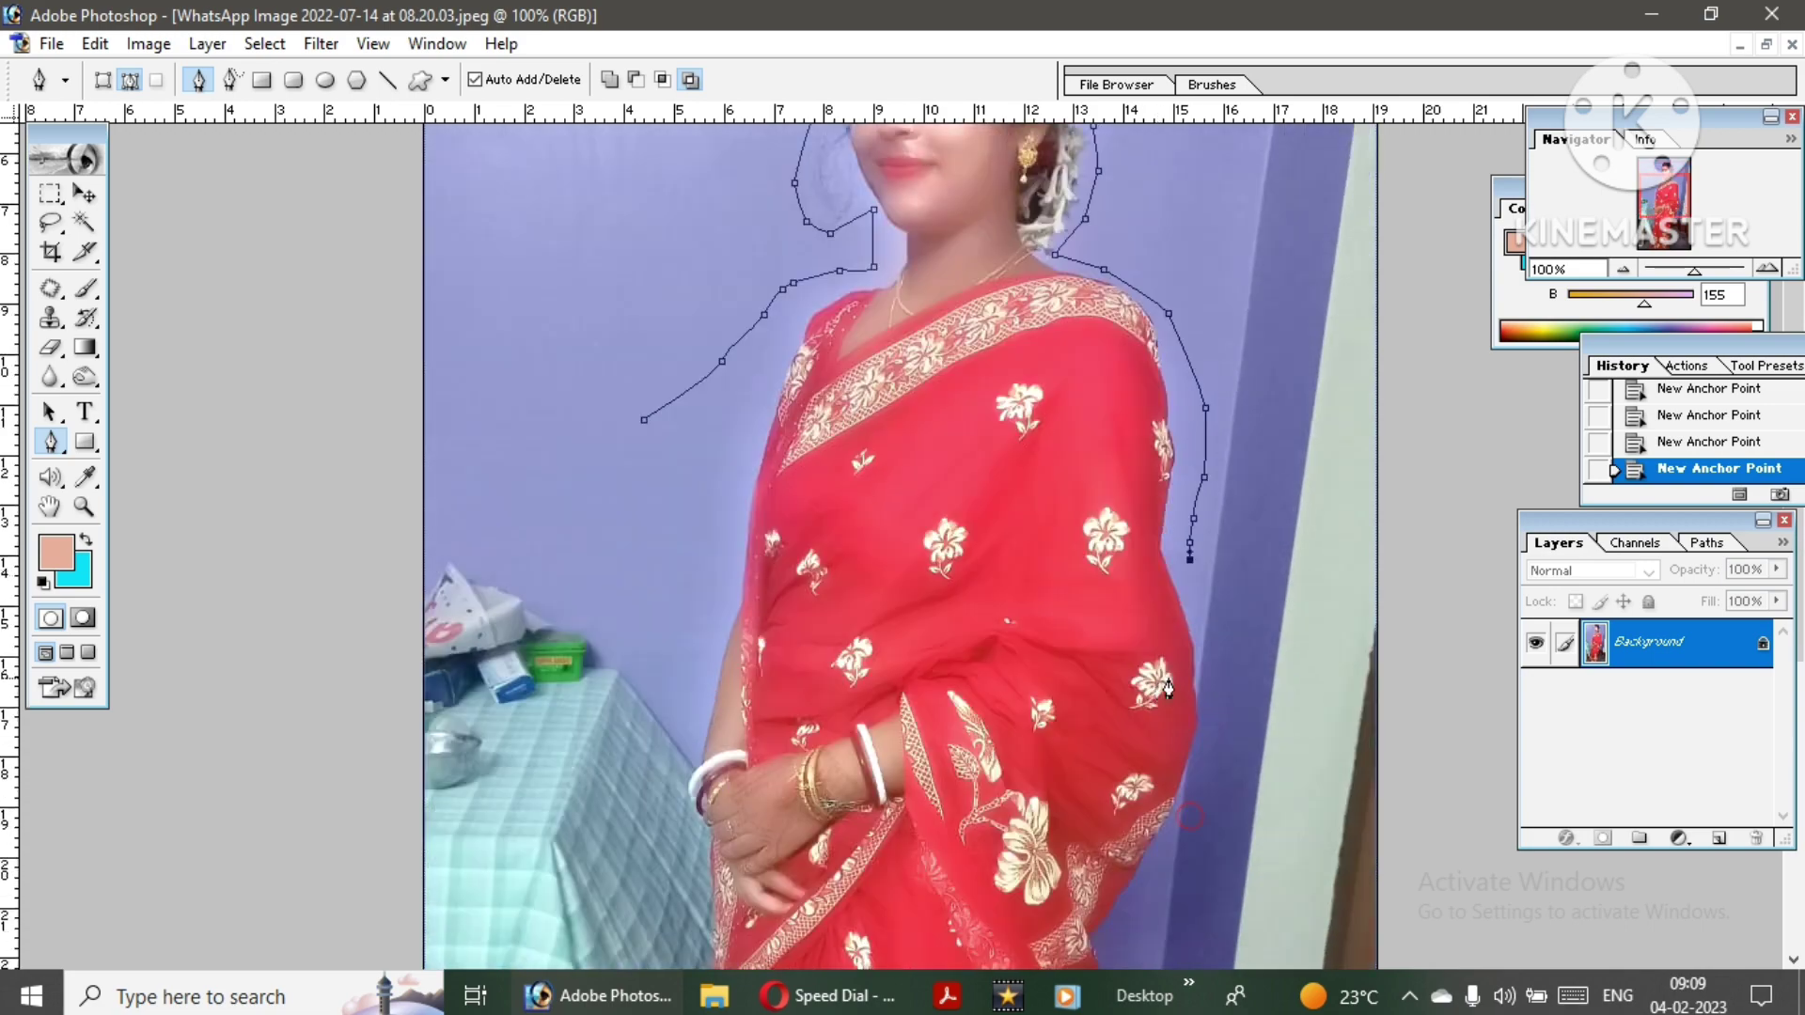
{"action": "left_click", "coordinate": [1214, 720]}
{"action": "left_click", "coordinate": [1202, 818]}
{"action": "left_click", "coordinate": [1158, 868]}
{"action": "left_click", "coordinate": [1128, 931]}
{"action": "scroll", "coordinate": [1119, 931], "scroll_direction": "down", "scroll_amount": 3}
{"action": "left_click", "coordinate": [1102, 712]}
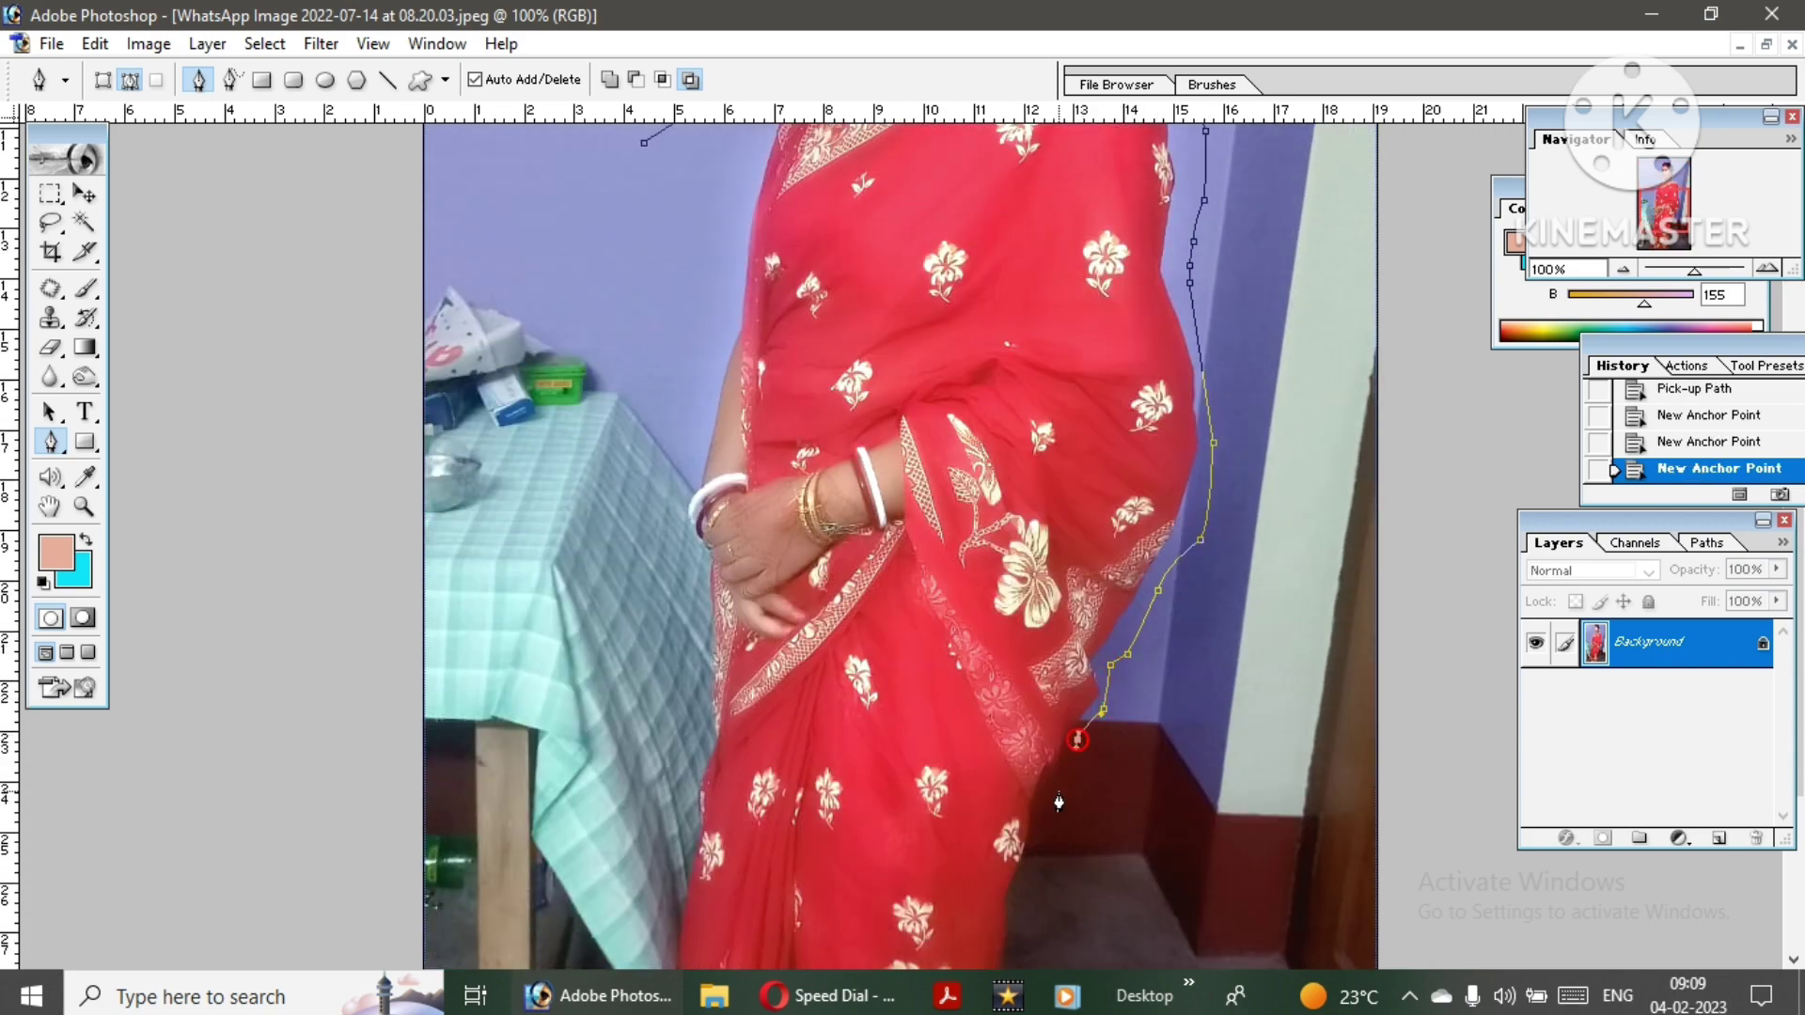
{"action": "left_click", "coordinate": [1058, 792]}
{"action": "scroll", "coordinate": [1059, 802], "scroll_direction": "down", "scroll_amount": 2}
{"action": "left_click", "coordinate": [1020, 725]}
{"action": "left_click", "coordinate": [1014, 778]}
{"action": "left_click", "coordinate": [1013, 869]}
- Run the path along the bottom and up the saree's left side, closing it at the start
{"action": "scroll", "coordinate": [1011, 903], "scroll_direction": "down", "scroll_amount": 2}
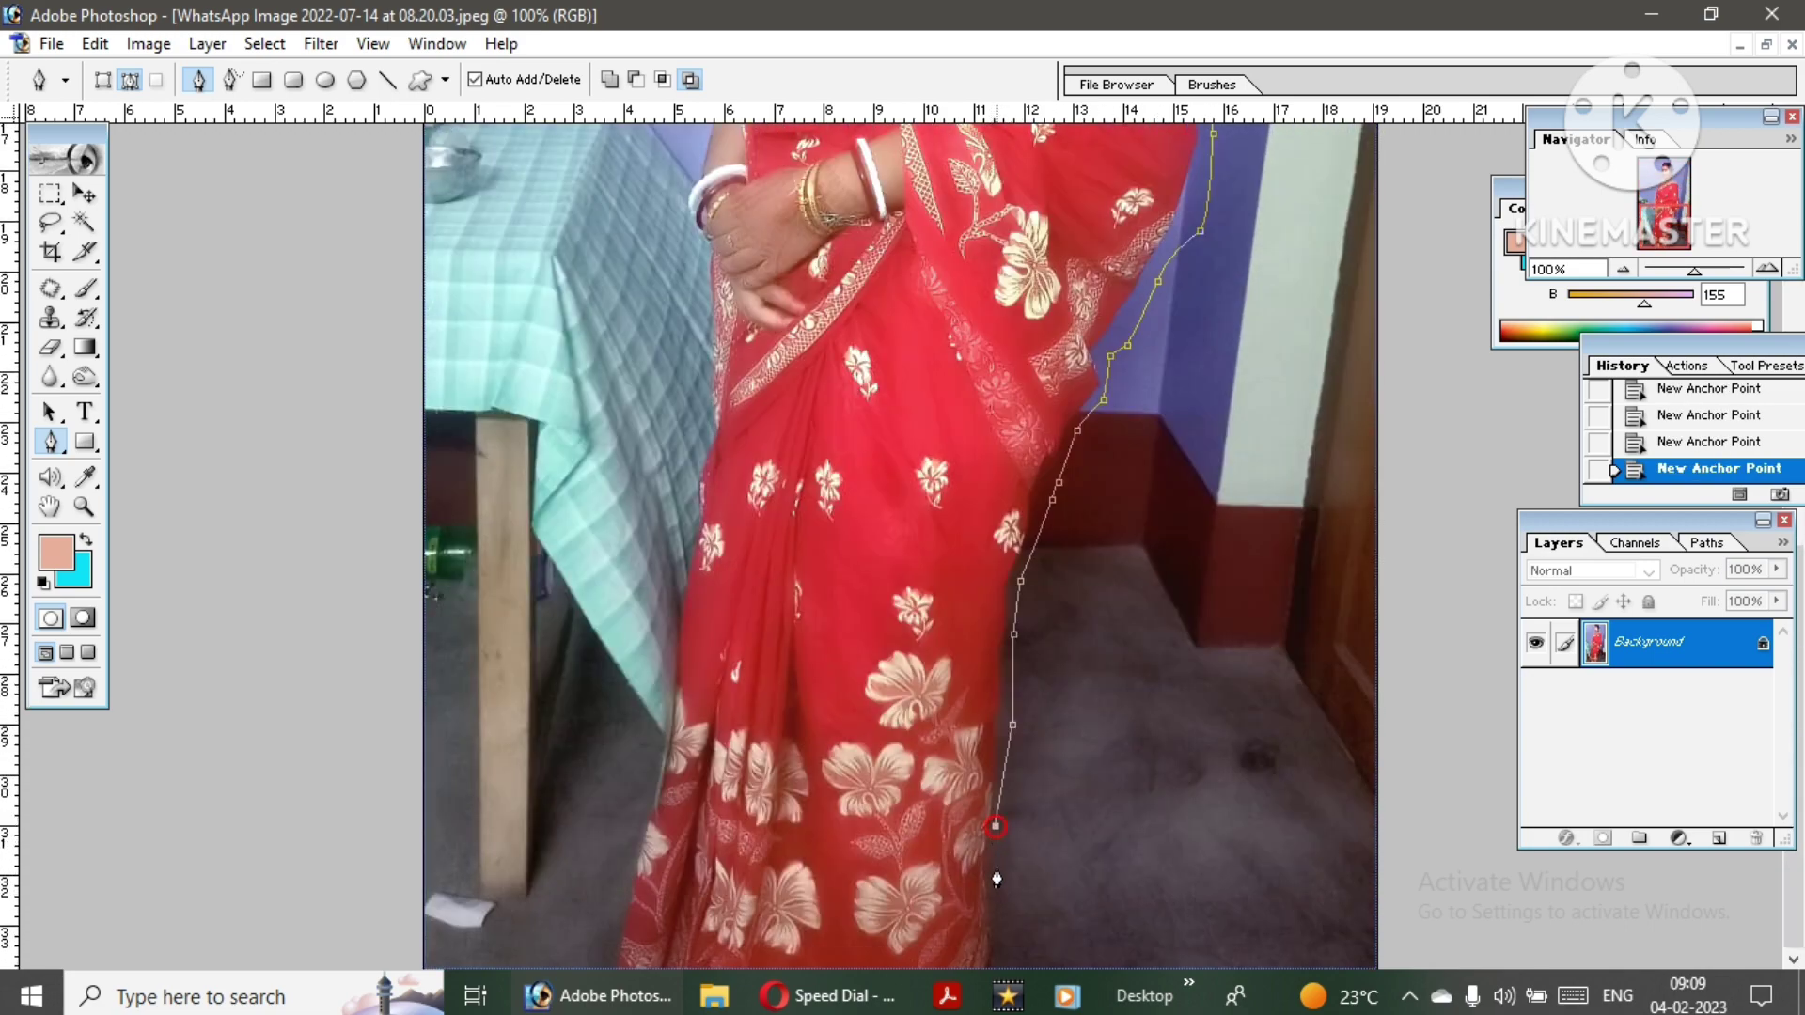
{"action": "scroll", "coordinate": [996, 931], "scroll_direction": "up", "scroll_amount": 1}
{"action": "key", "text": "ctrl+minus"}
{"action": "key", "text": "ctrl+minus"}
{"action": "key", "text": "ctrl+minus"}
{"action": "left_click", "coordinate": [825, 858]}
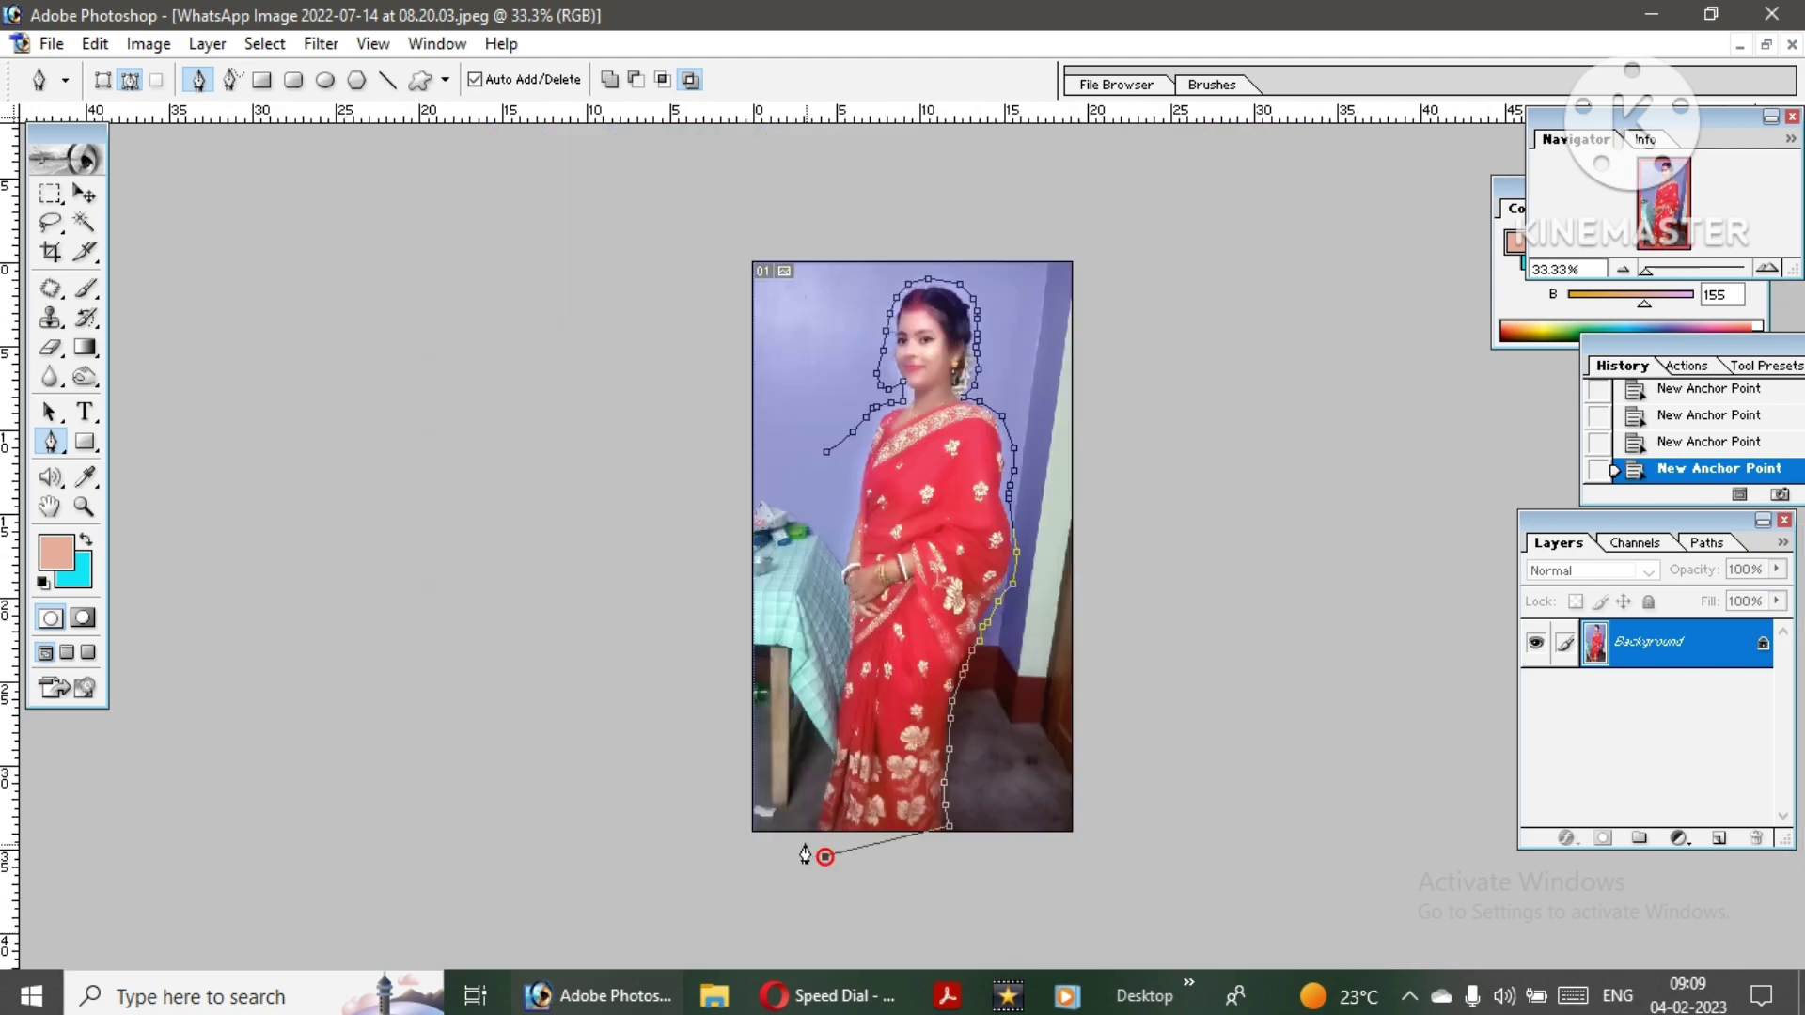
{"action": "key", "text": "ctrl+plus"}
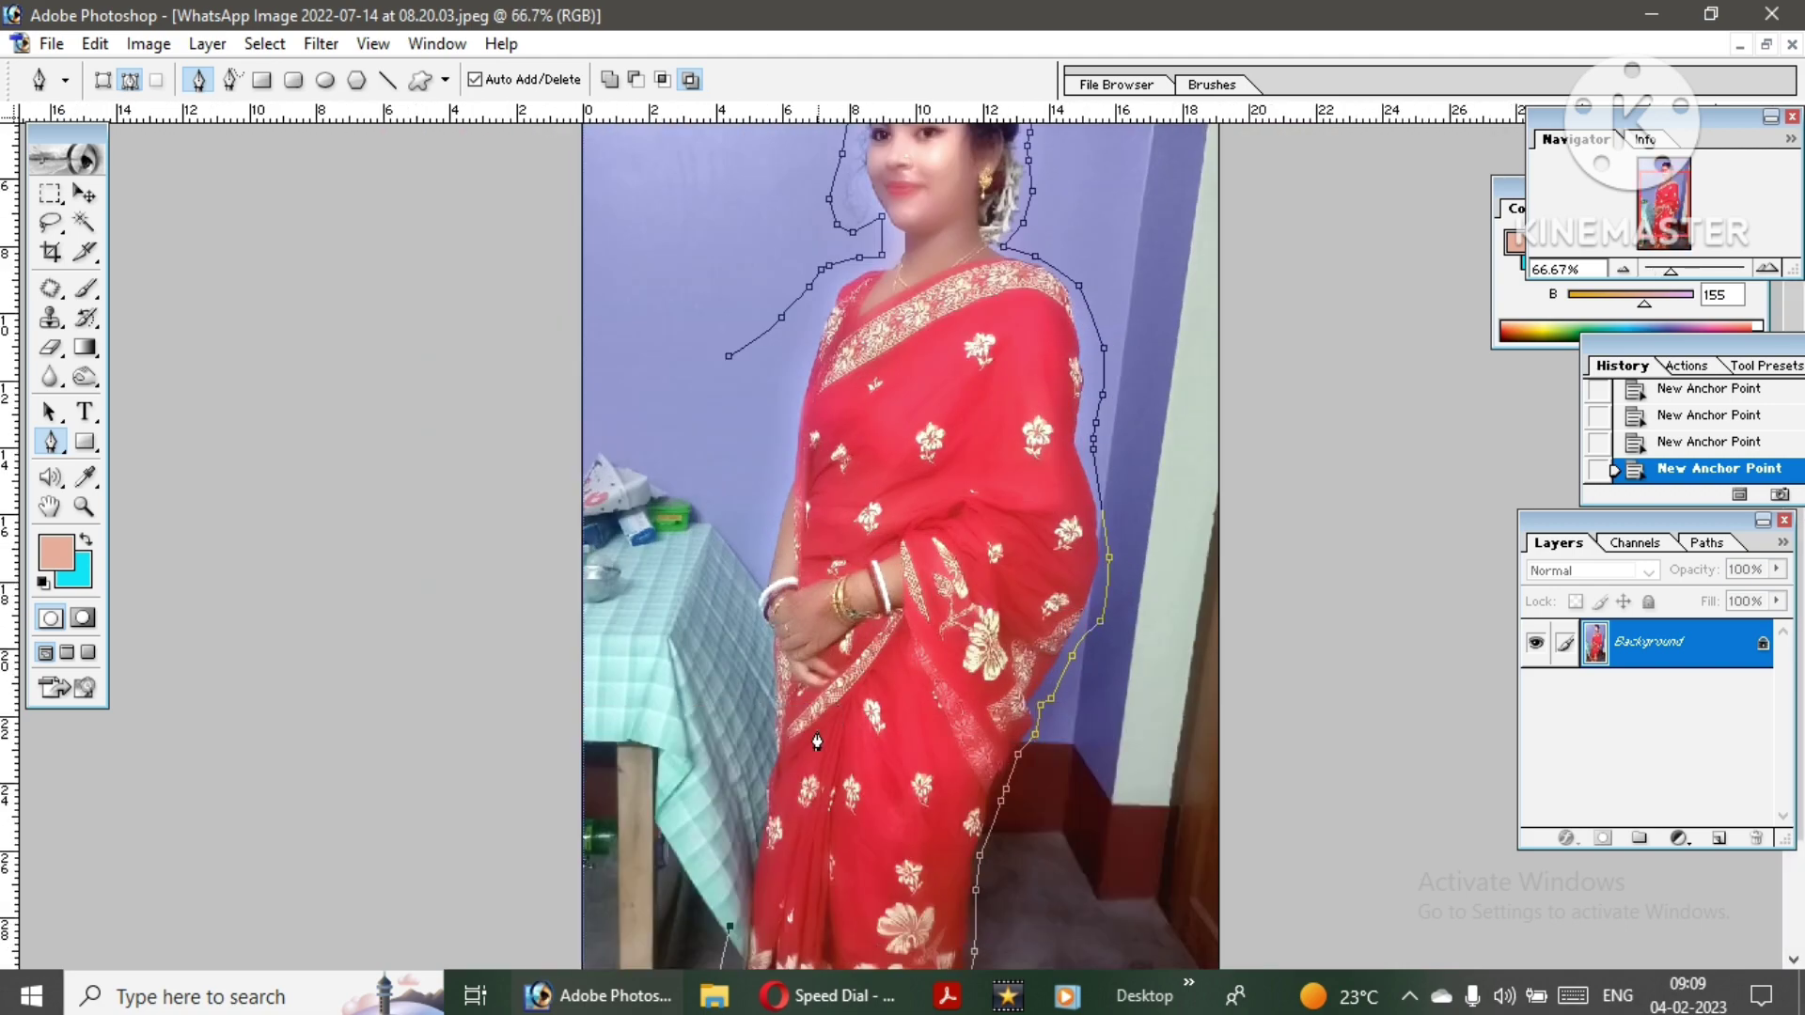
{"action": "left_click", "coordinate": [748, 858]}
{"action": "left_click", "coordinate": [761, 780]}
{"action": "left_click", "coordinate": [751, 590]}
{"action": "left_click", "coordinate": [770, 522]}
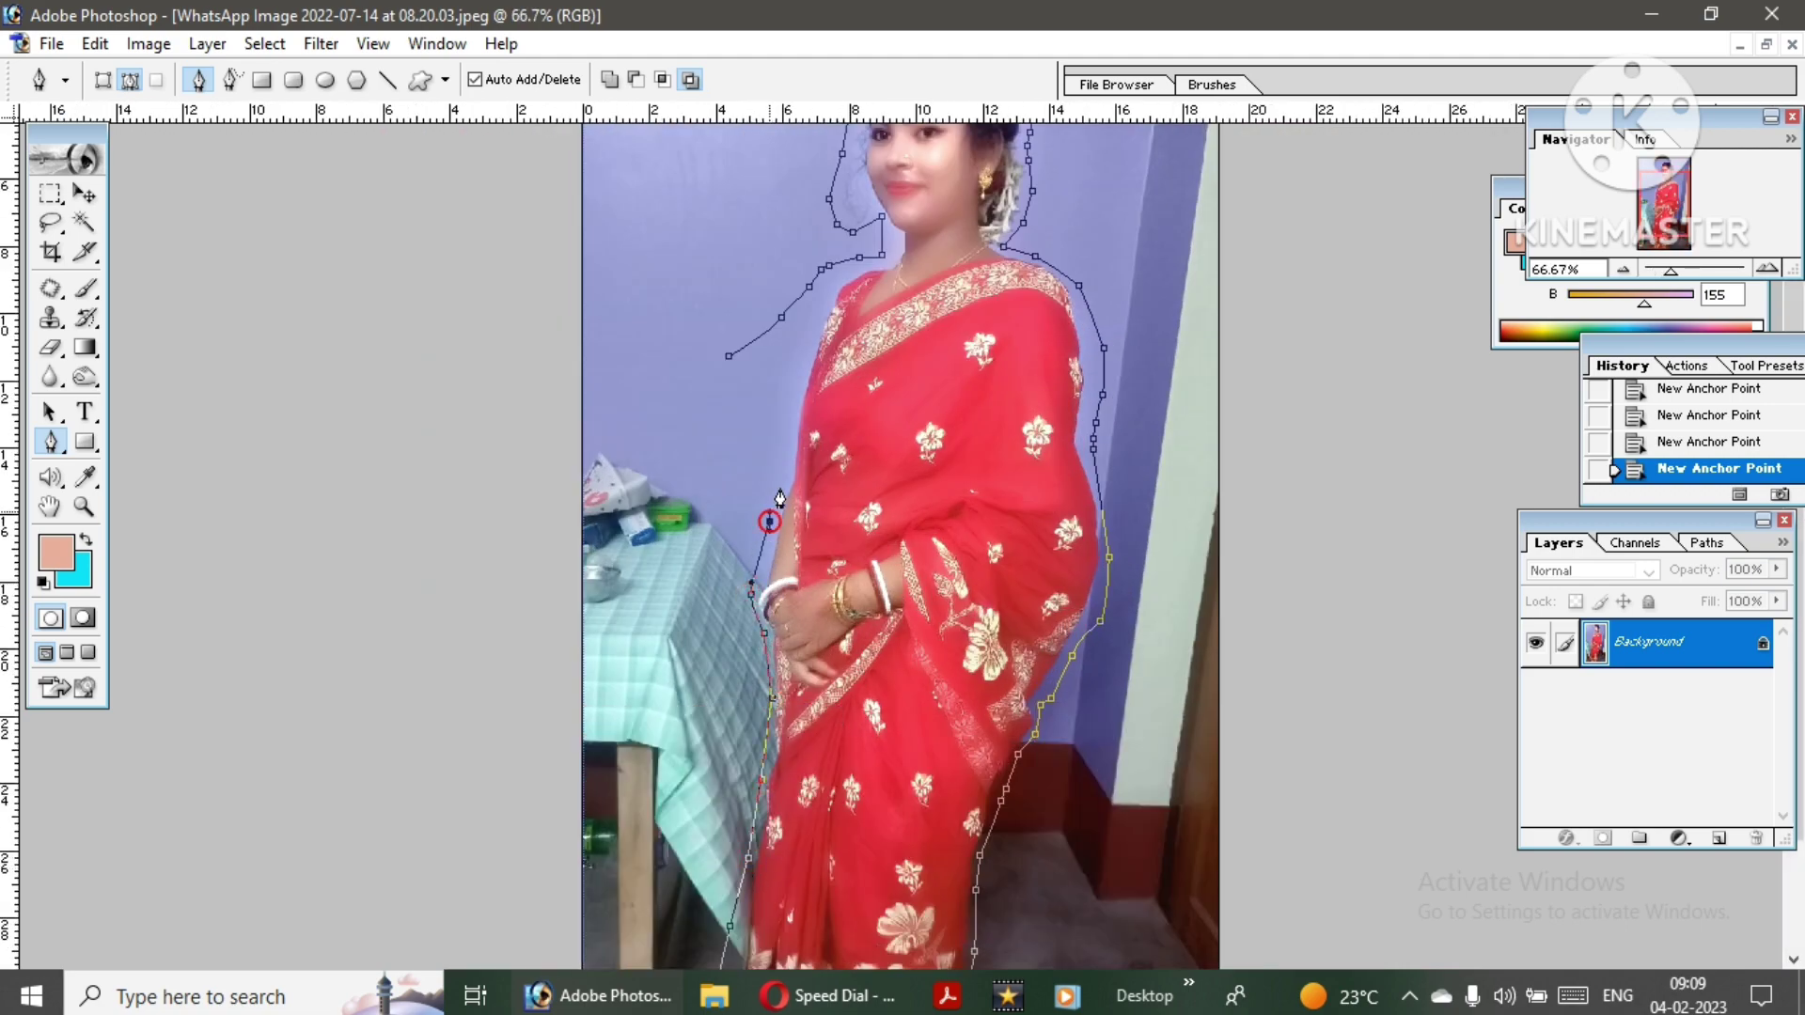
{"action": "left_click", "coordinate": [728, 358]}
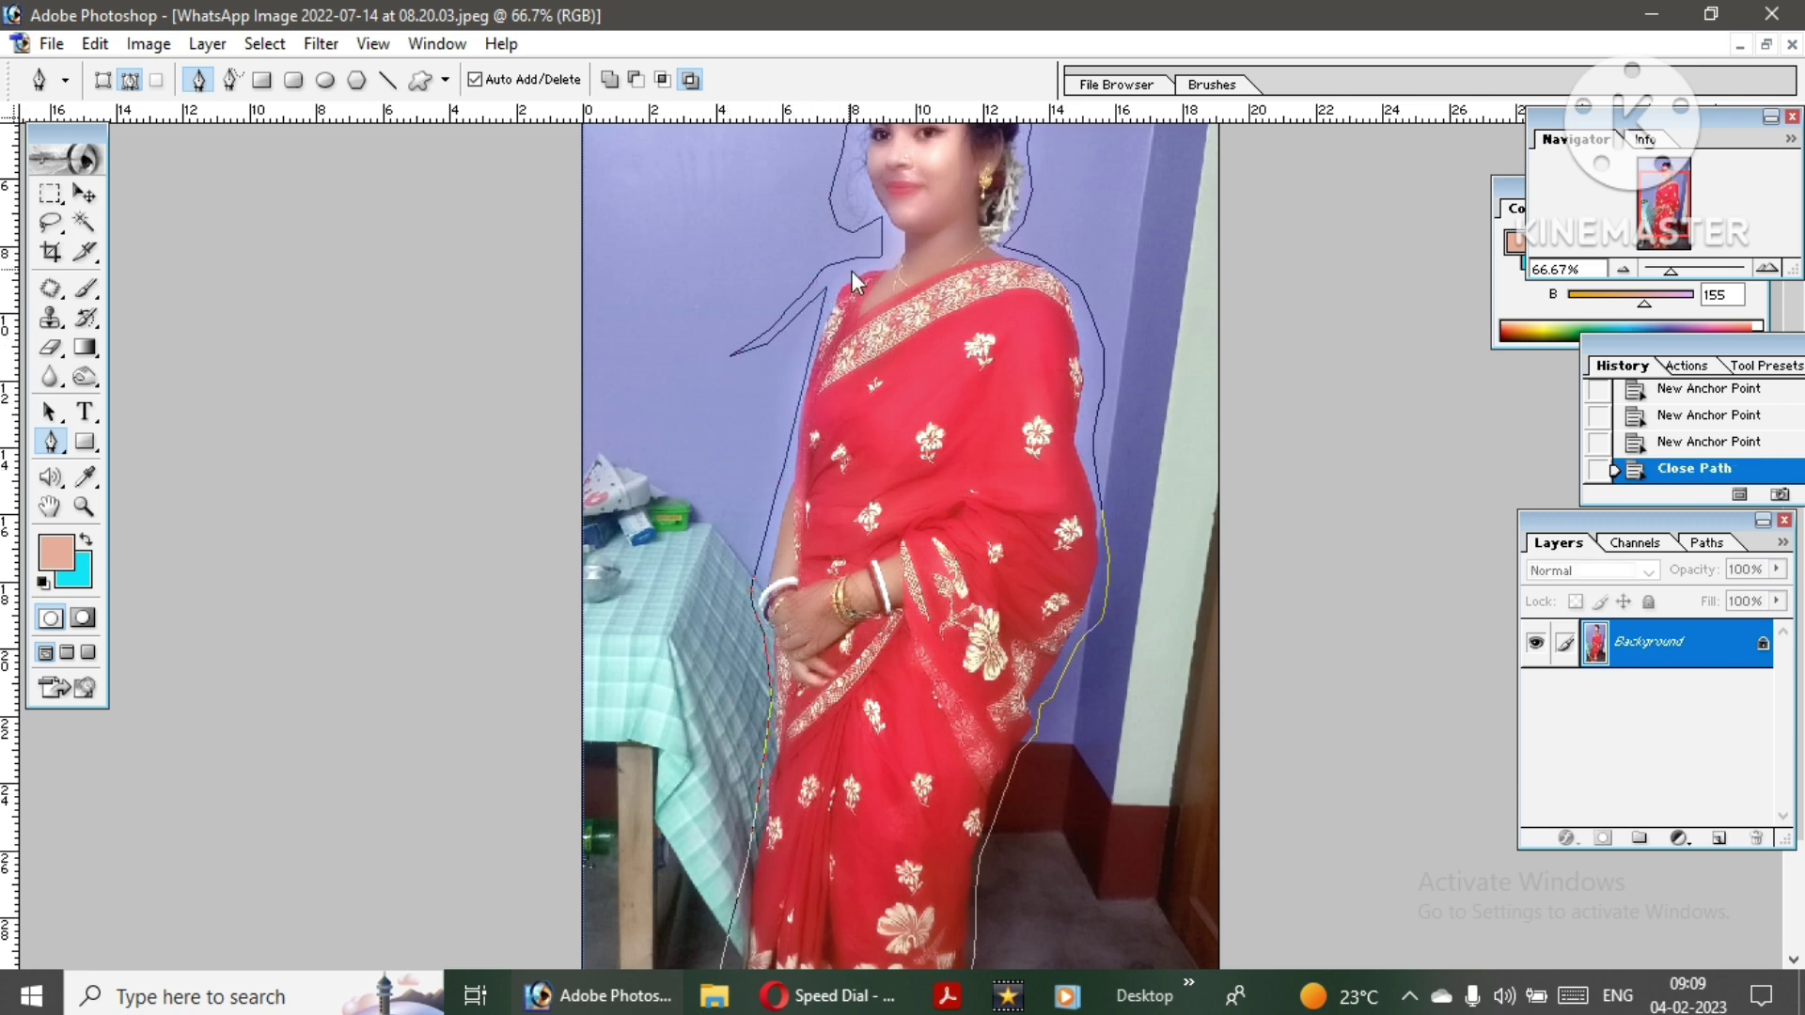
- Convert the closed path to a selection and float the photo beside the cherry-blossom image
{"action": "right_click", "coordinate": [852, 271]}
{"action": "left_click", "coordinate": [893, 320]}
{"action": "left_click", "coordinate": [1031, 391]}
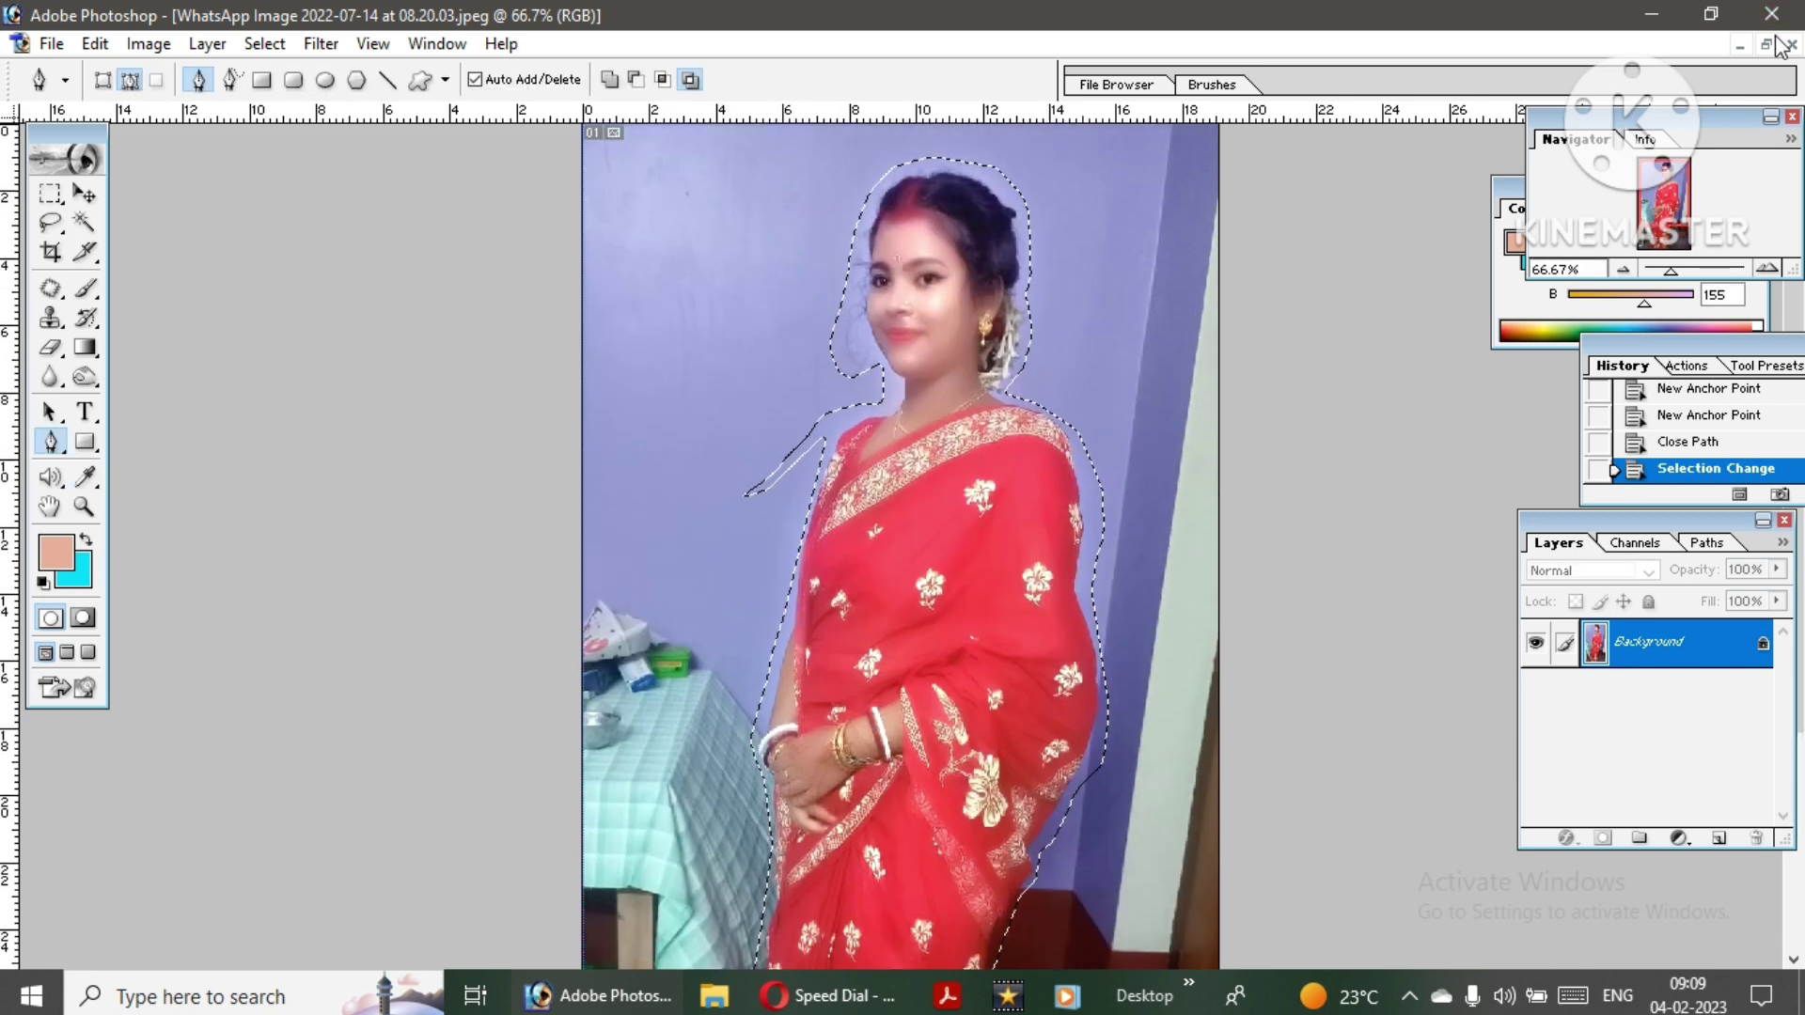
{"action": "left_click", "coordinate": [1765, 44]}
- Crop the enlarged cherry-blossom image at 4 in × 6 in, 500 pixels/inch, then tile it again
{"action": "left_click", "coordinate": [84, 194]}
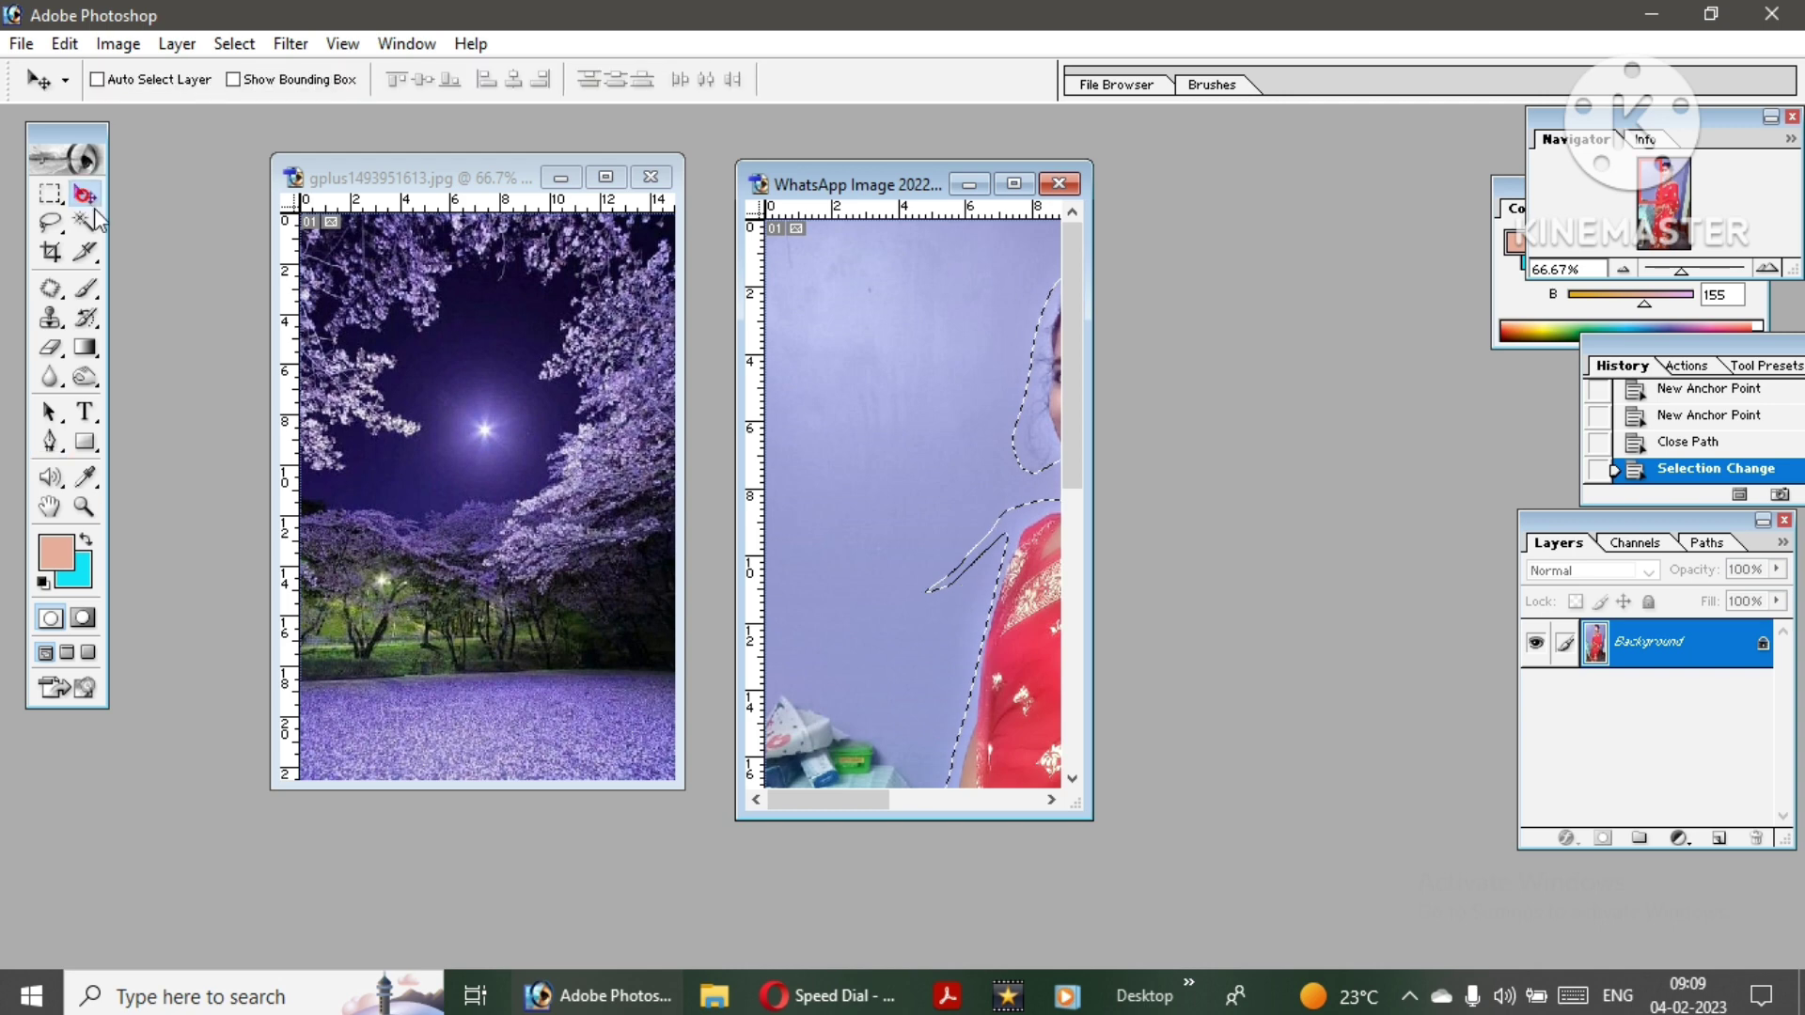
{"action": "double_click", "coordinate": [610, 180]}
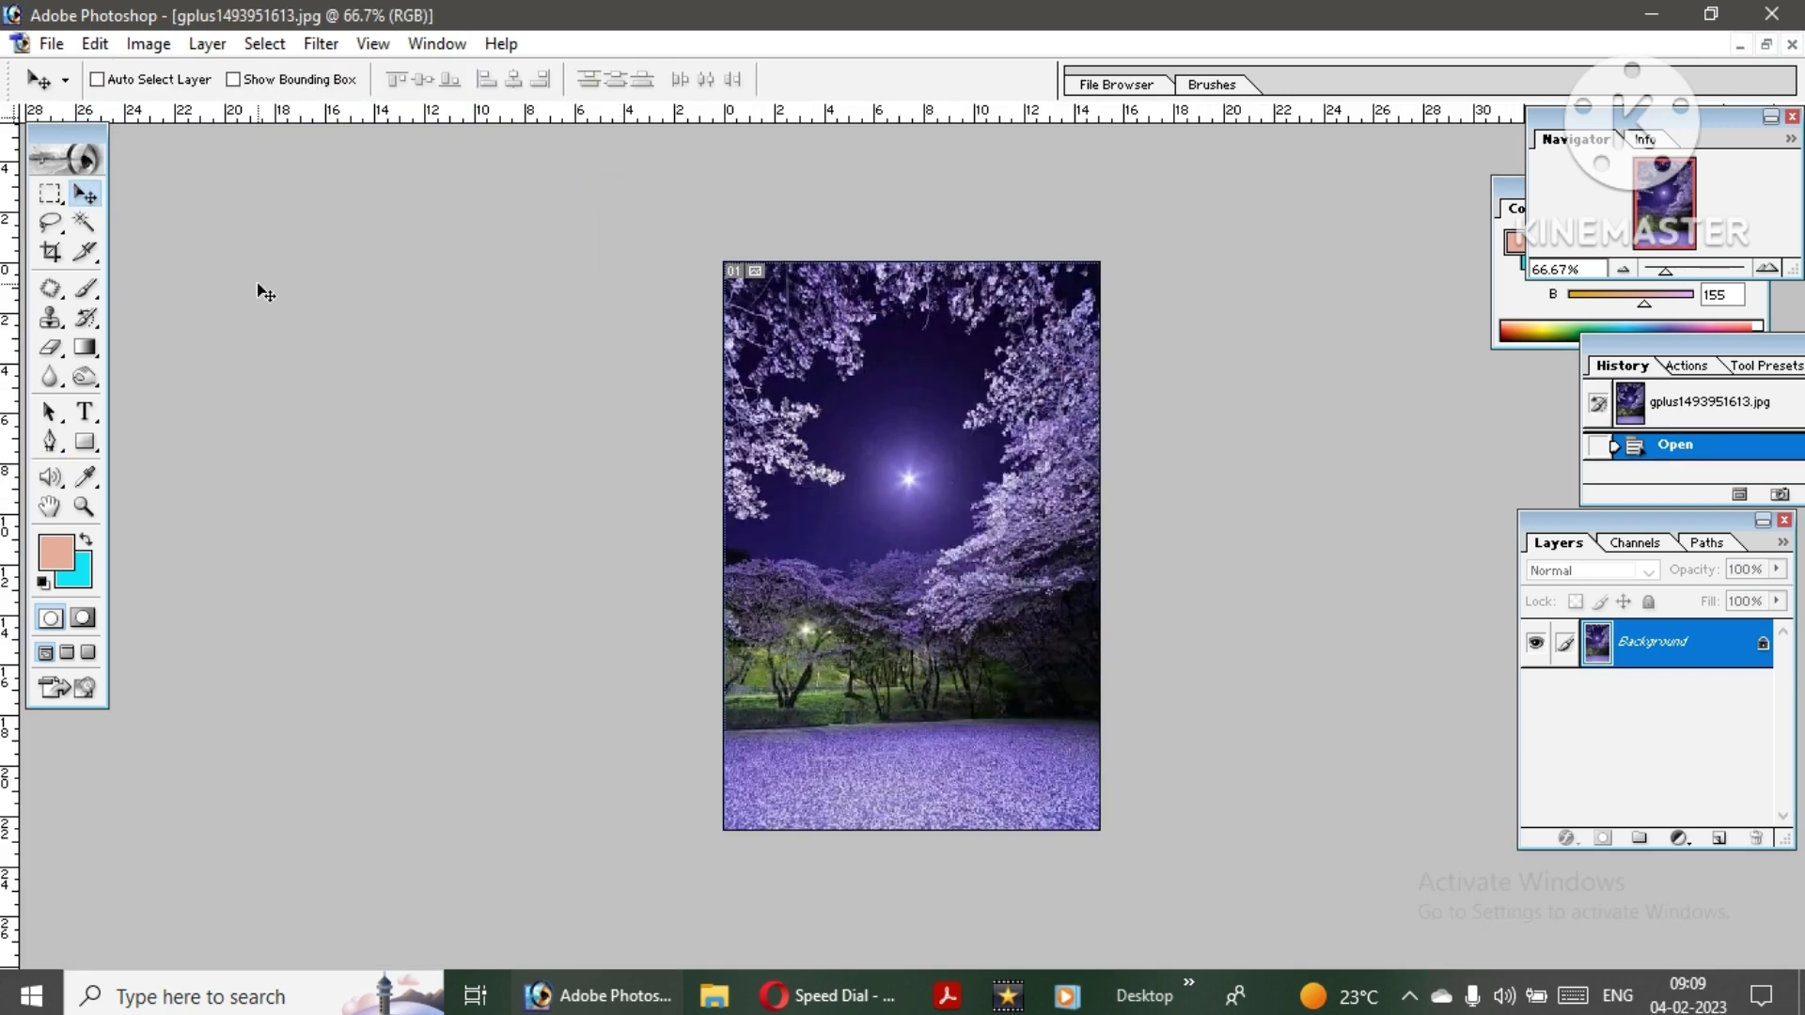
{"action": "left_click", "coordinate": [50, 252]}
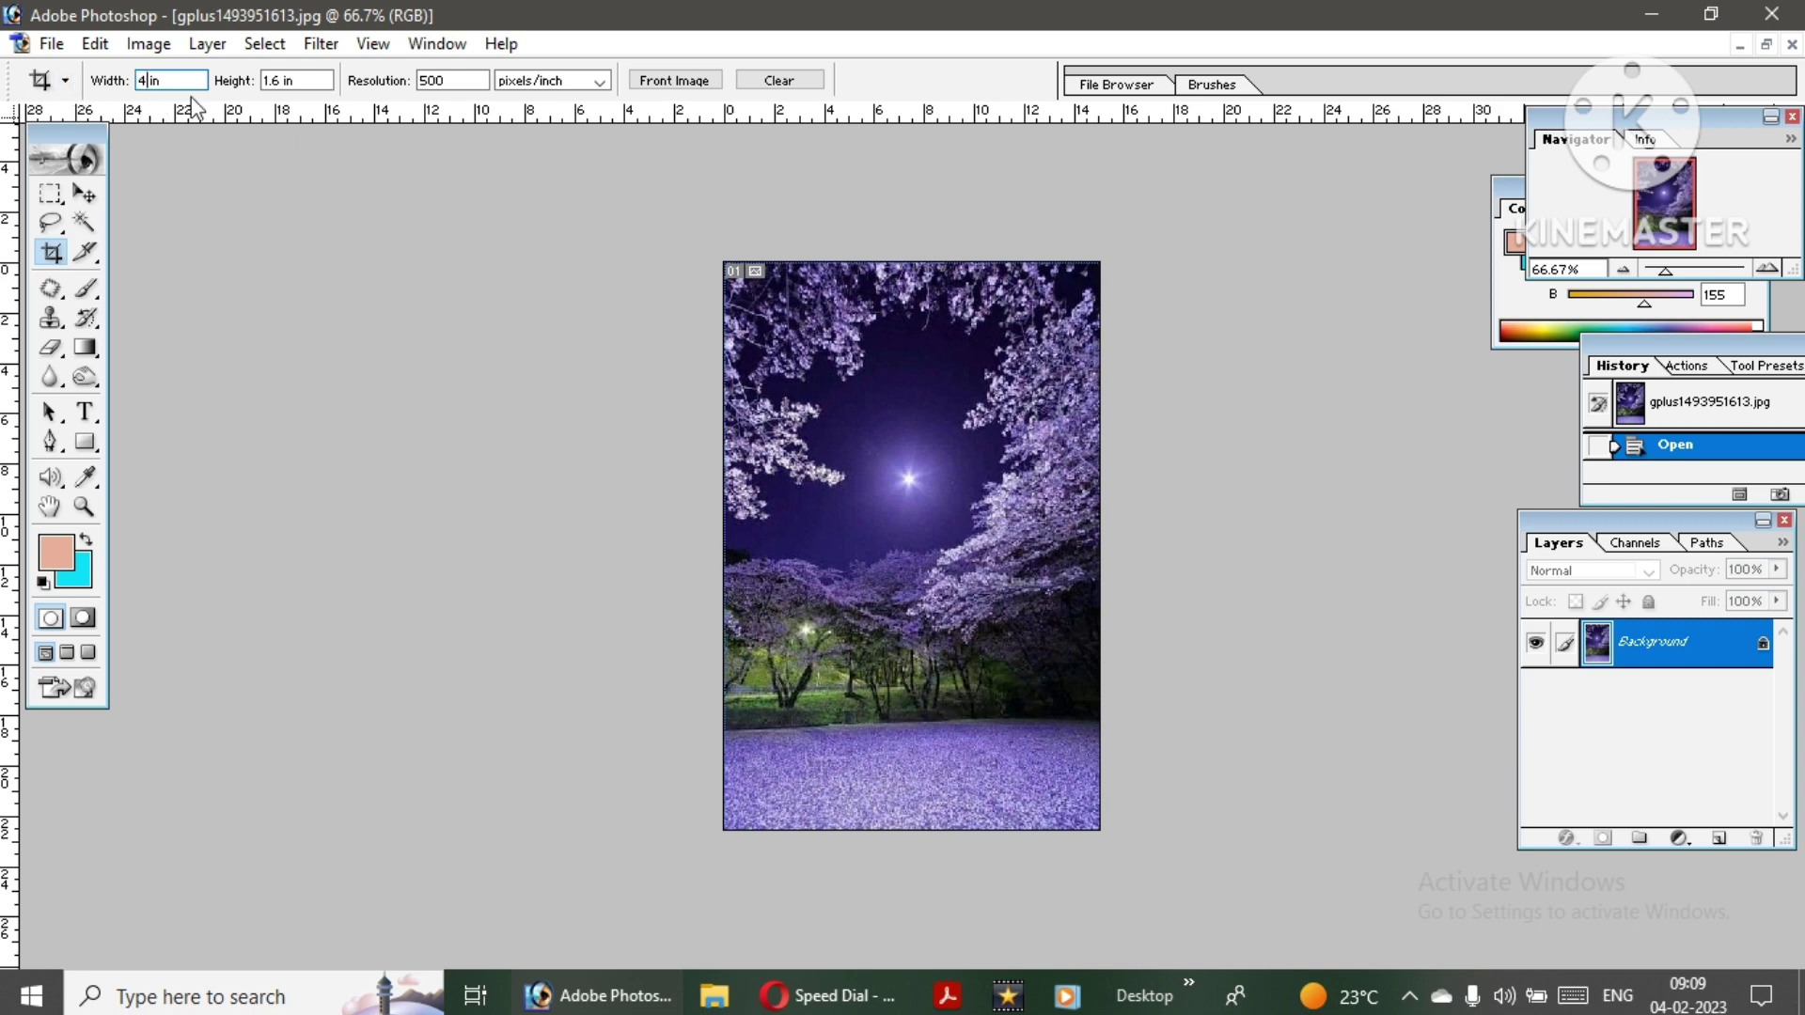
{"action": "double_click", "coordinate": [279, 81]}
{"action": "type", "text": "6"}
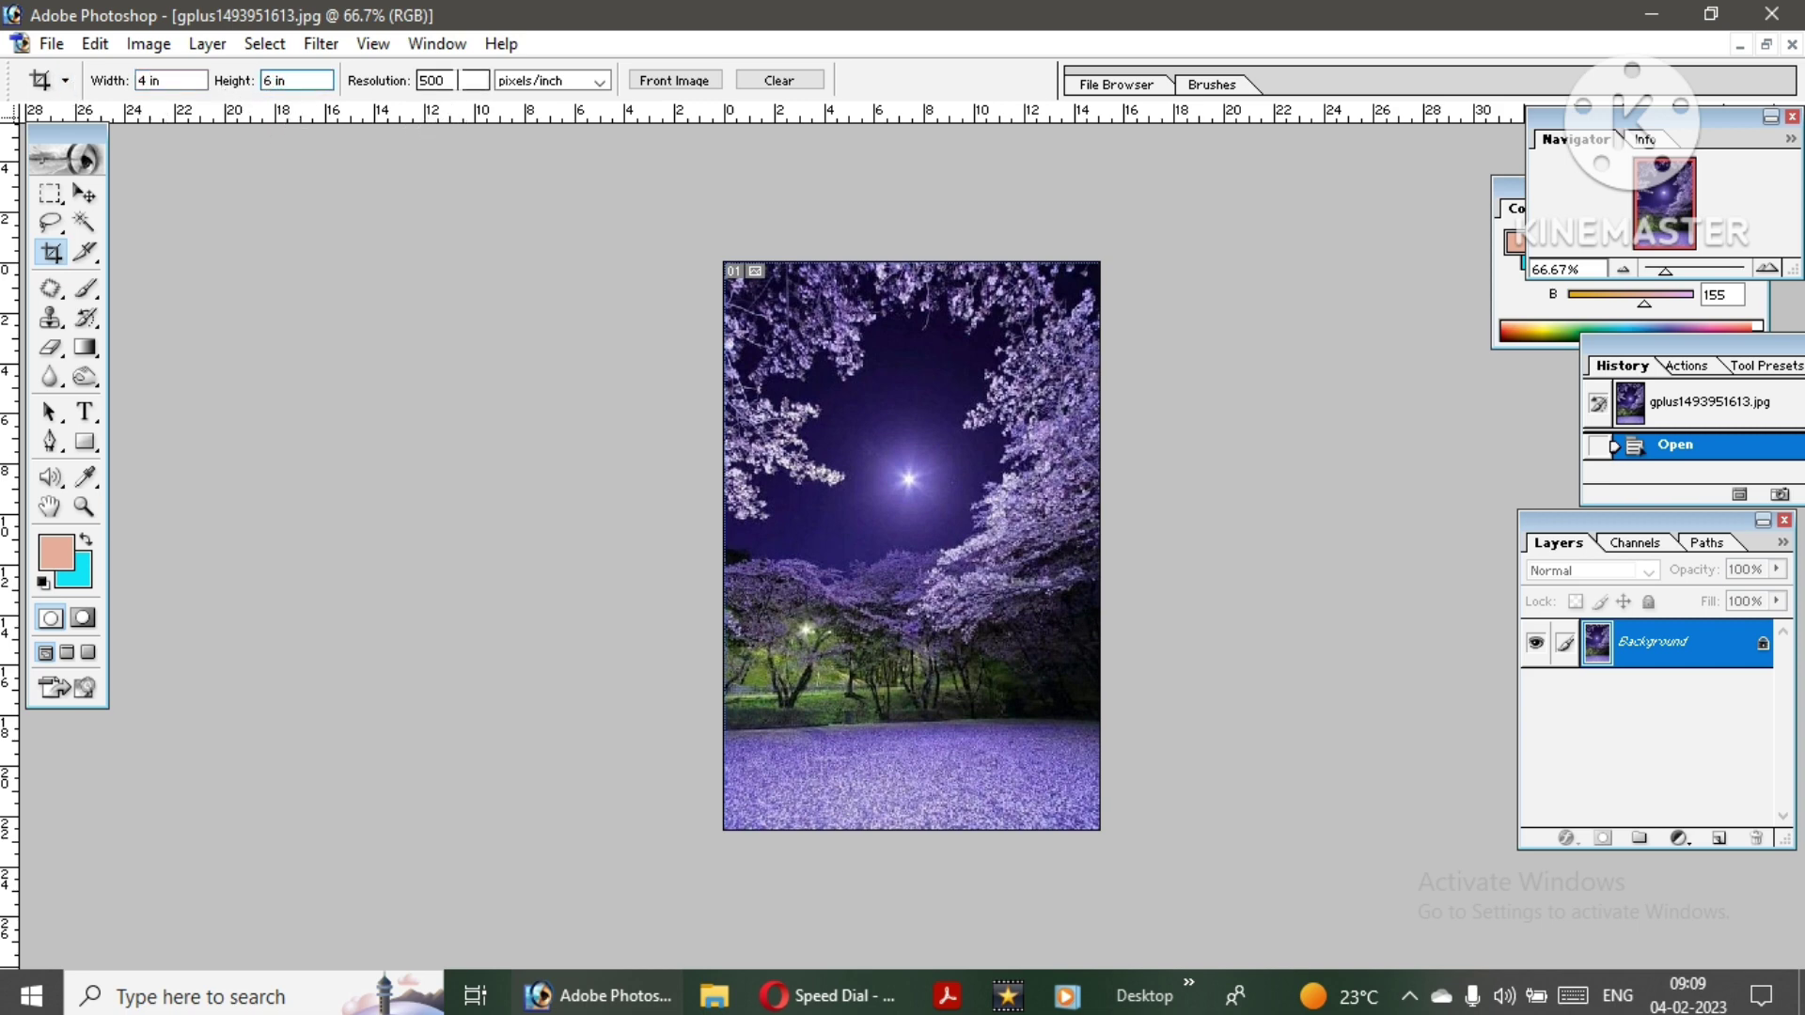
{"action": "left_click", "coordinate": [567, 82]}
{"action": "left_click", "coordinate": [568, 102]}
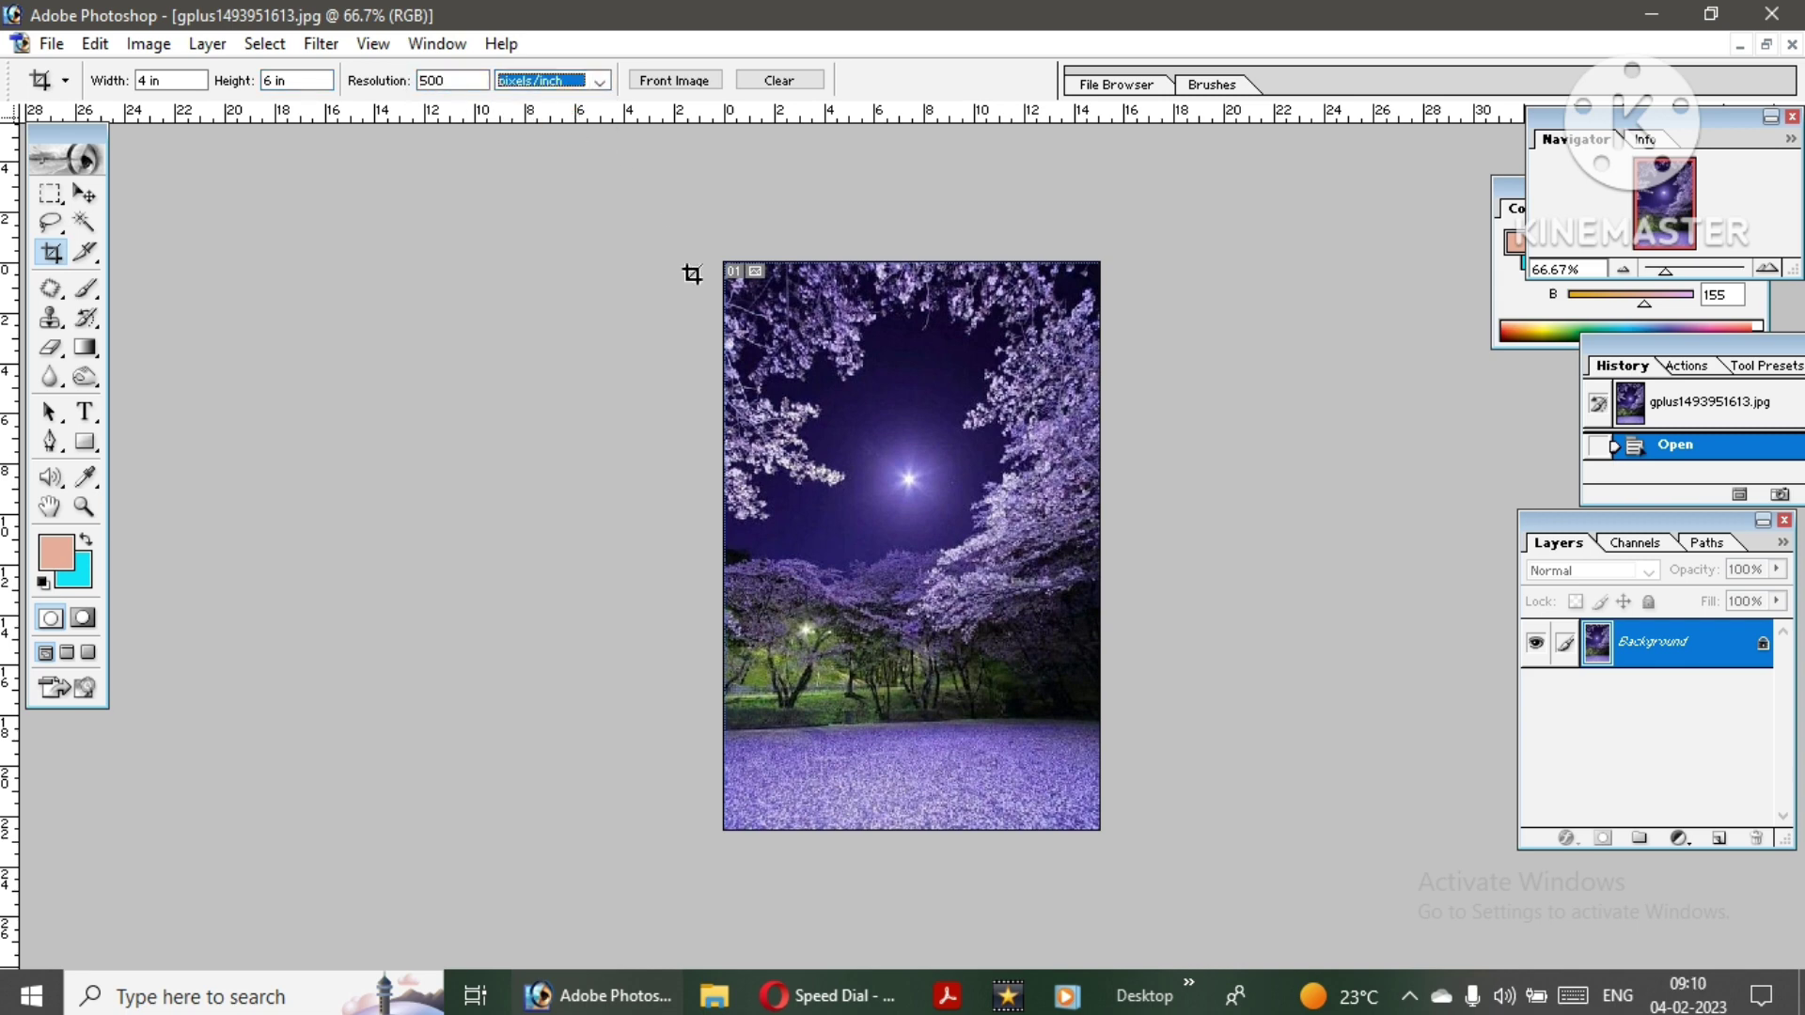
{"action": "left_click", "coordinate": [718, 266]}
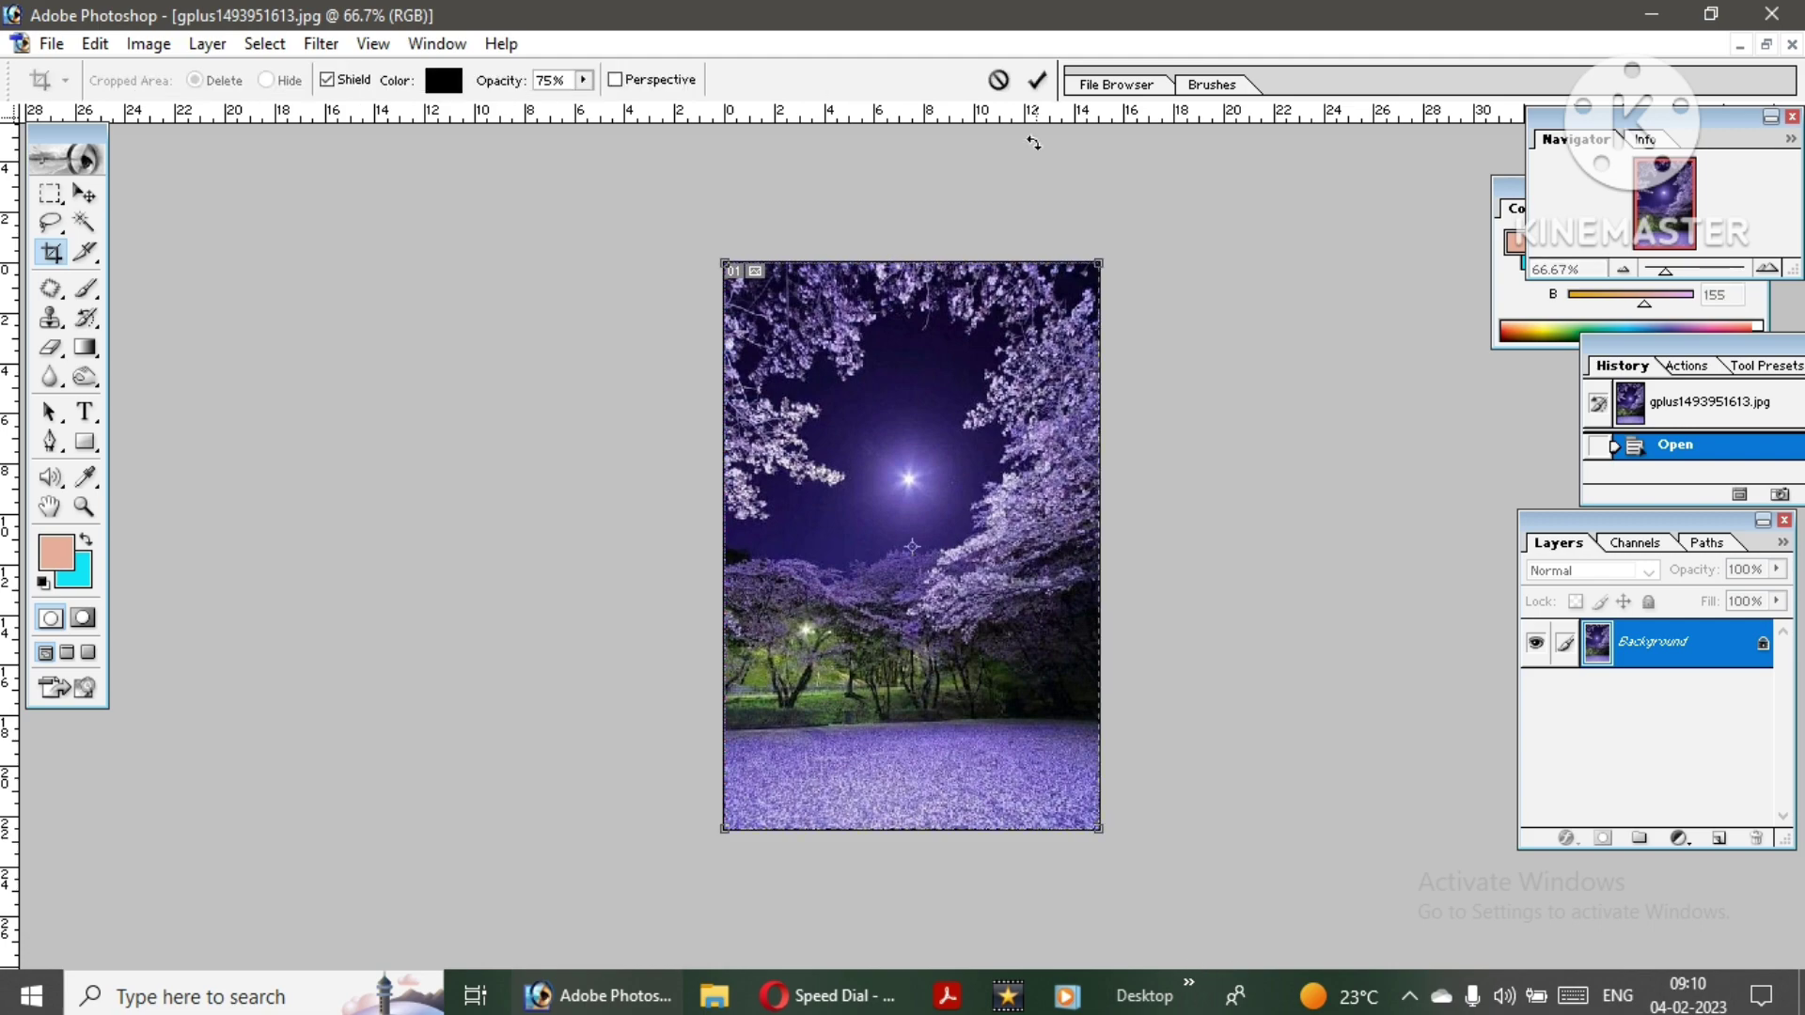
{"action": "key", "text": "Return"}
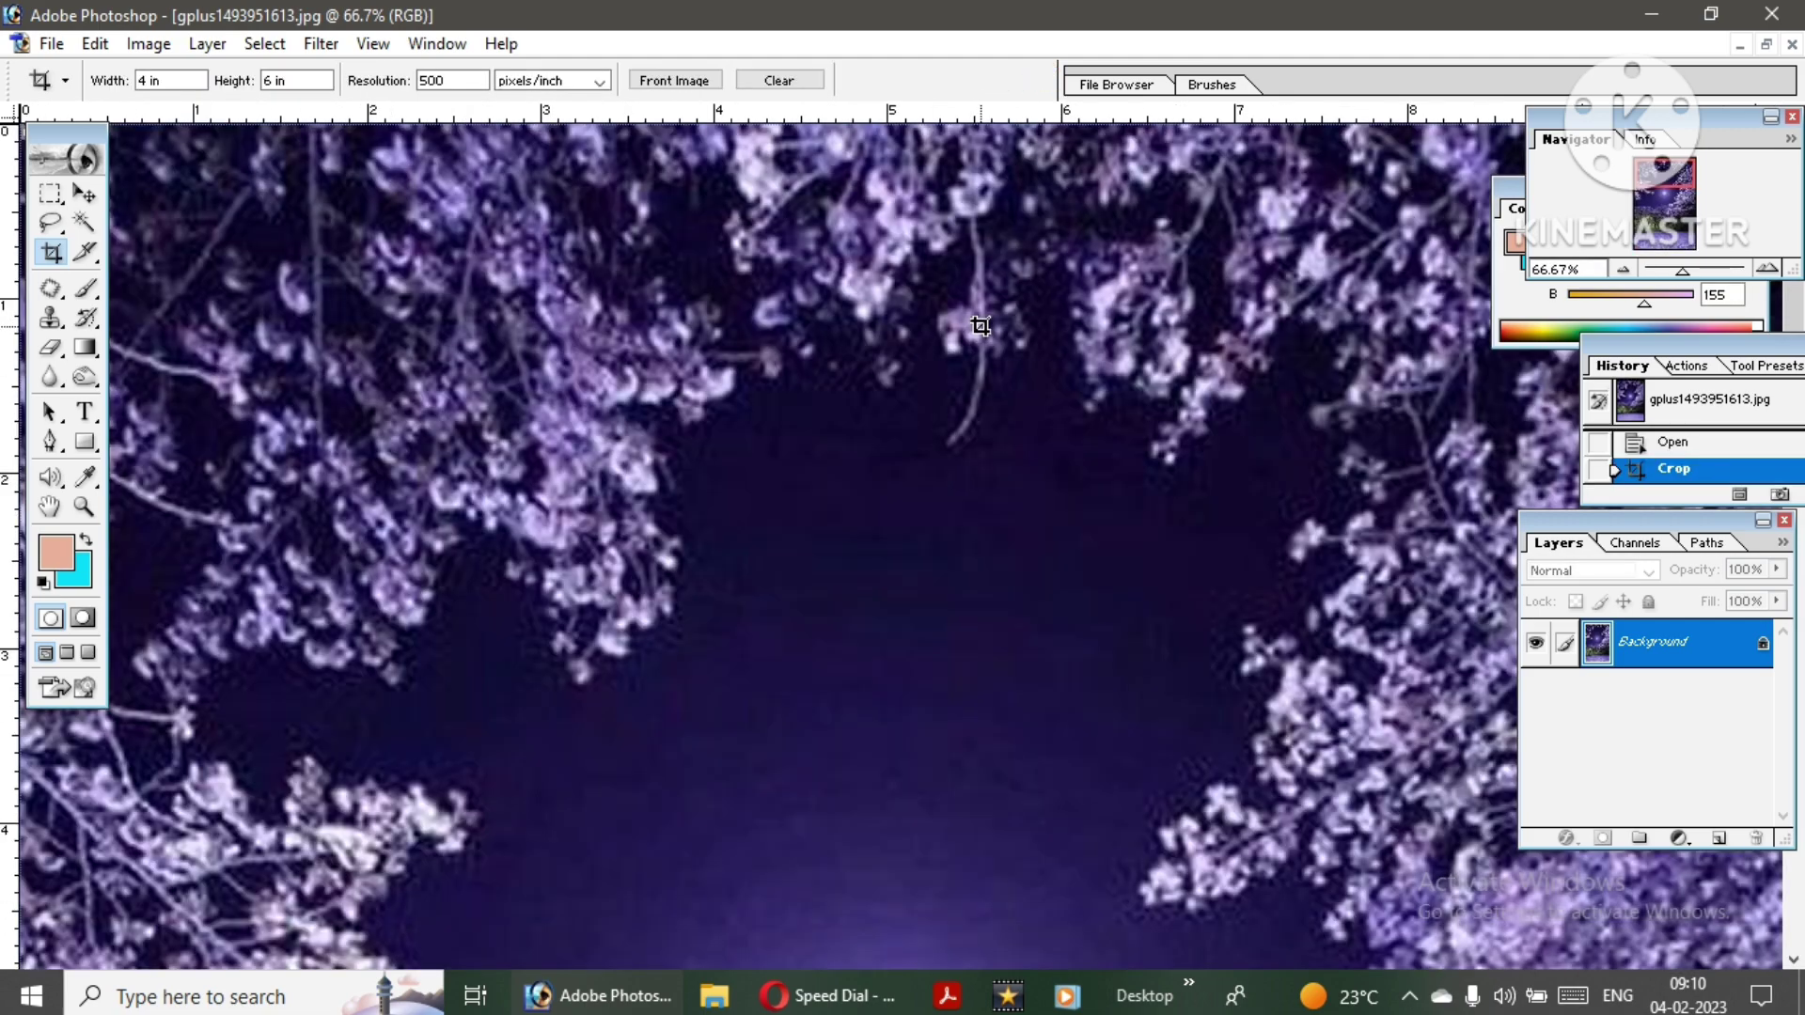
{"action": "key", "text": "ctrl+minus"}
{"action": "key", "text": "ctrl+minus"}
{"action": "key", "text": "ctrl+minus"}
{"action": "key", "text": "ctrl+minus"}
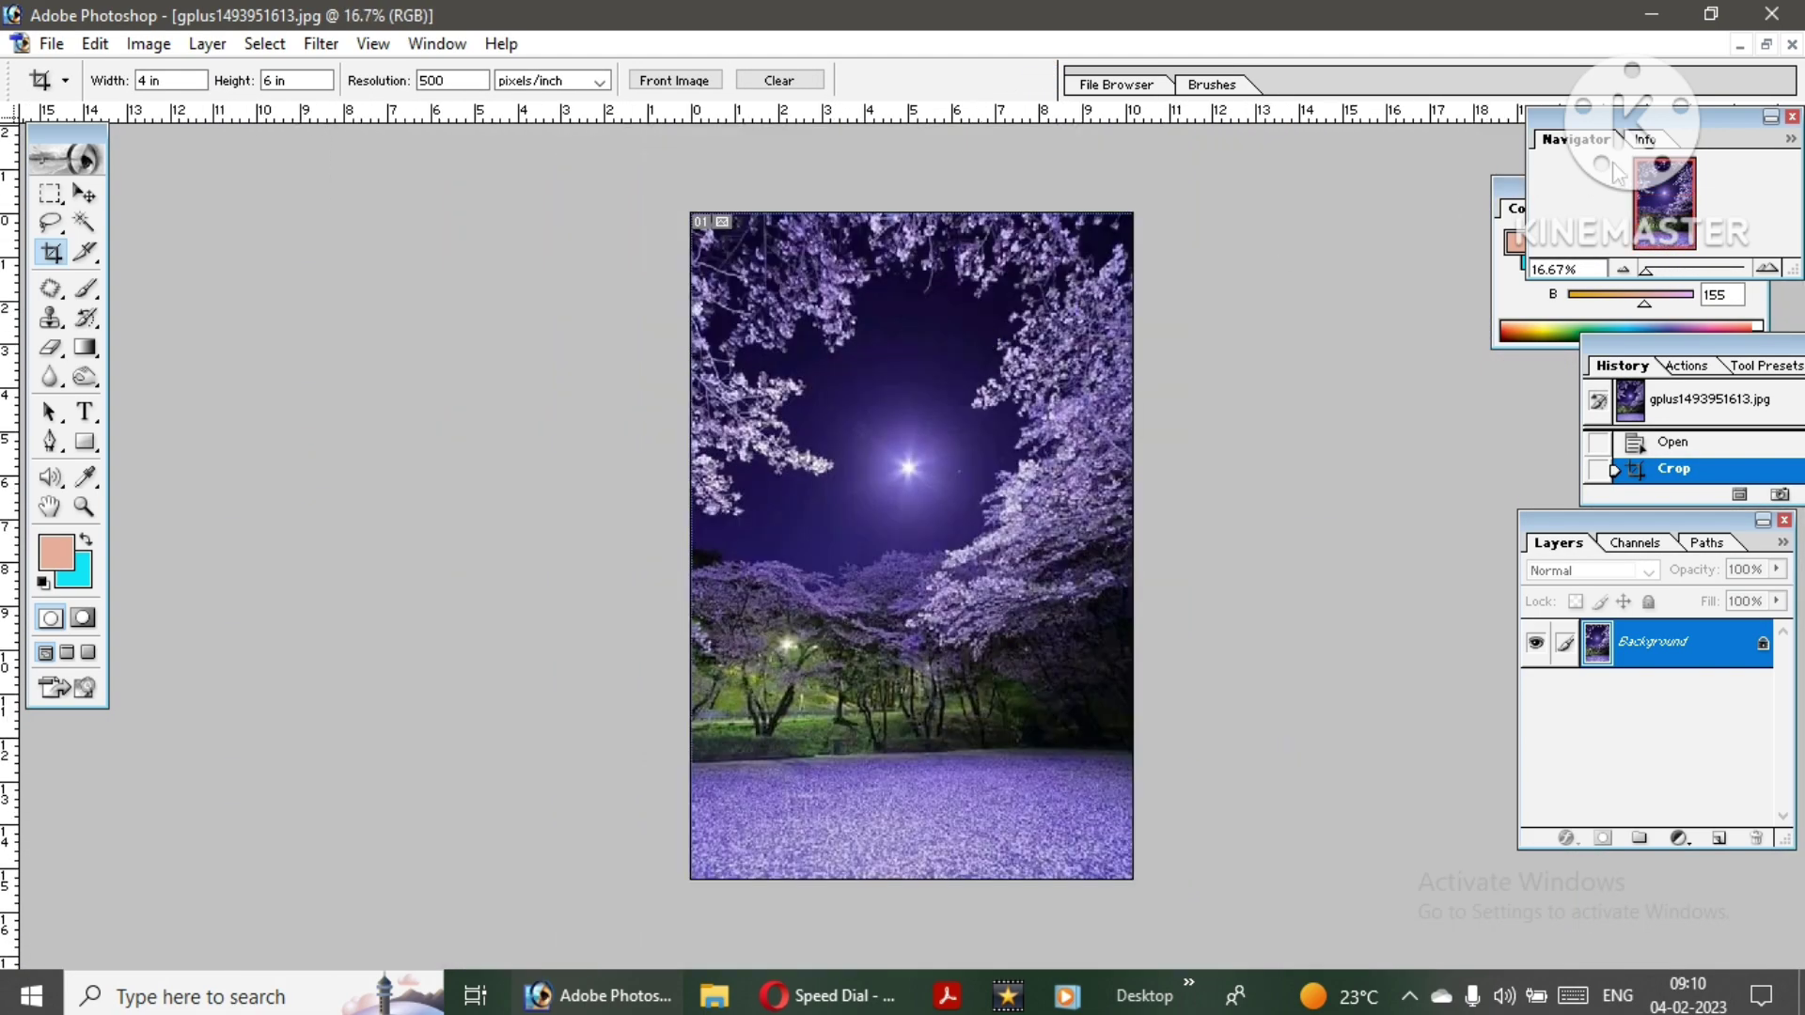
{"action": "left_click", "coordinate": [1767, 46]}
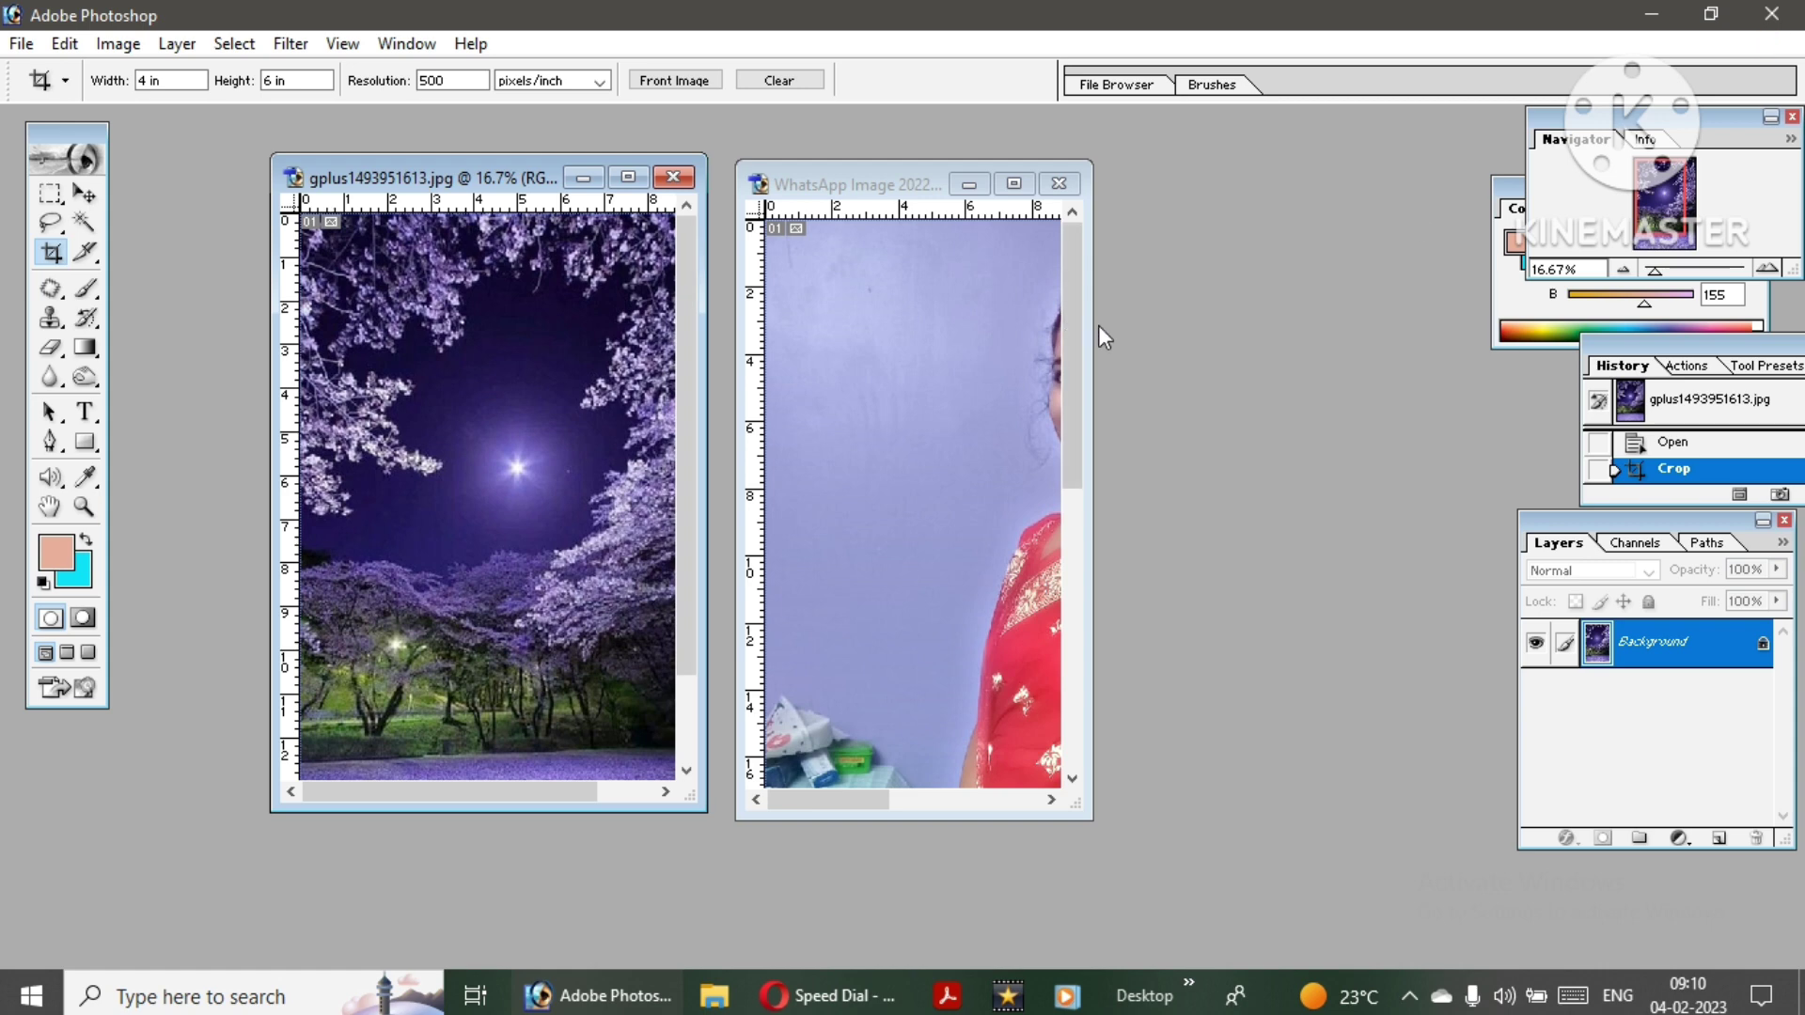
- Drag the cut-out woman into the cherry-blossom image and position her centrally
{"action": "left_click", "coordinate": [84, 194]}
{"action": "left_click_drag", "start_coordinate": [983, 623], "coordinate": [504, 645]}
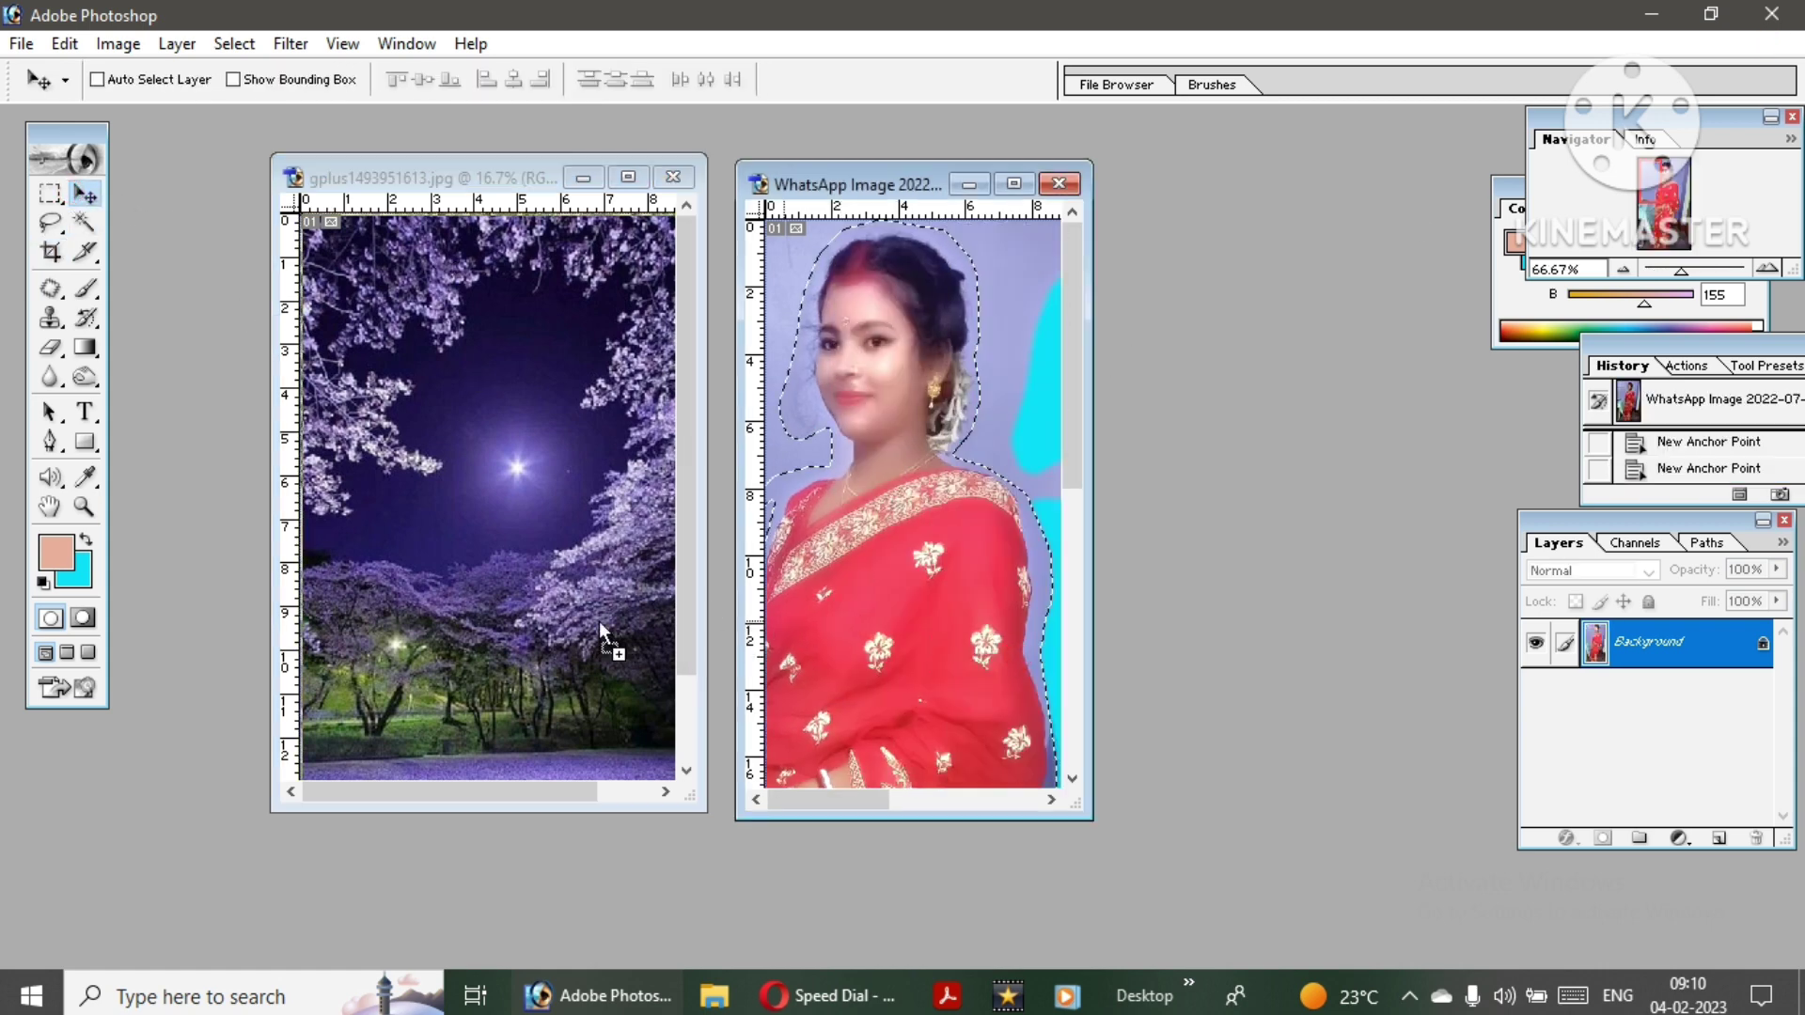
{"action": "left_click", "coordinate": [628, 178]}
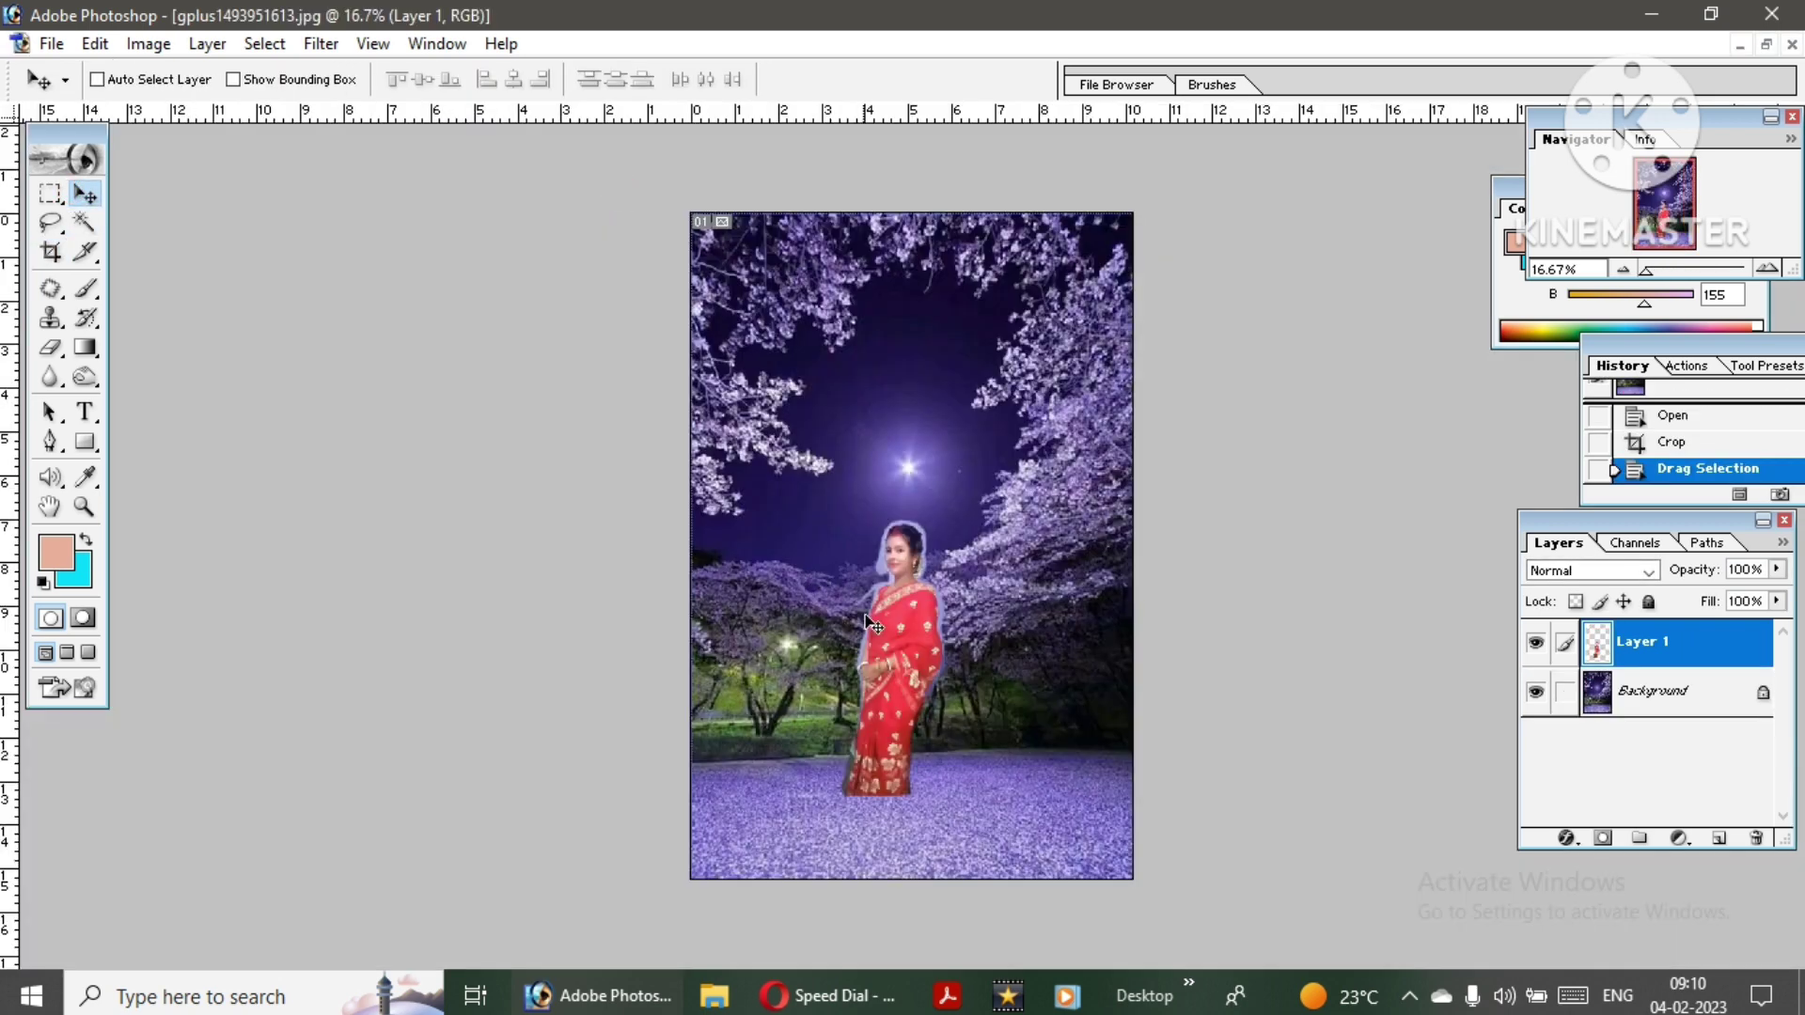
{"action": "left_click_drag", "start_coordinate": [893, 733], "coordinate": [893, 639]}
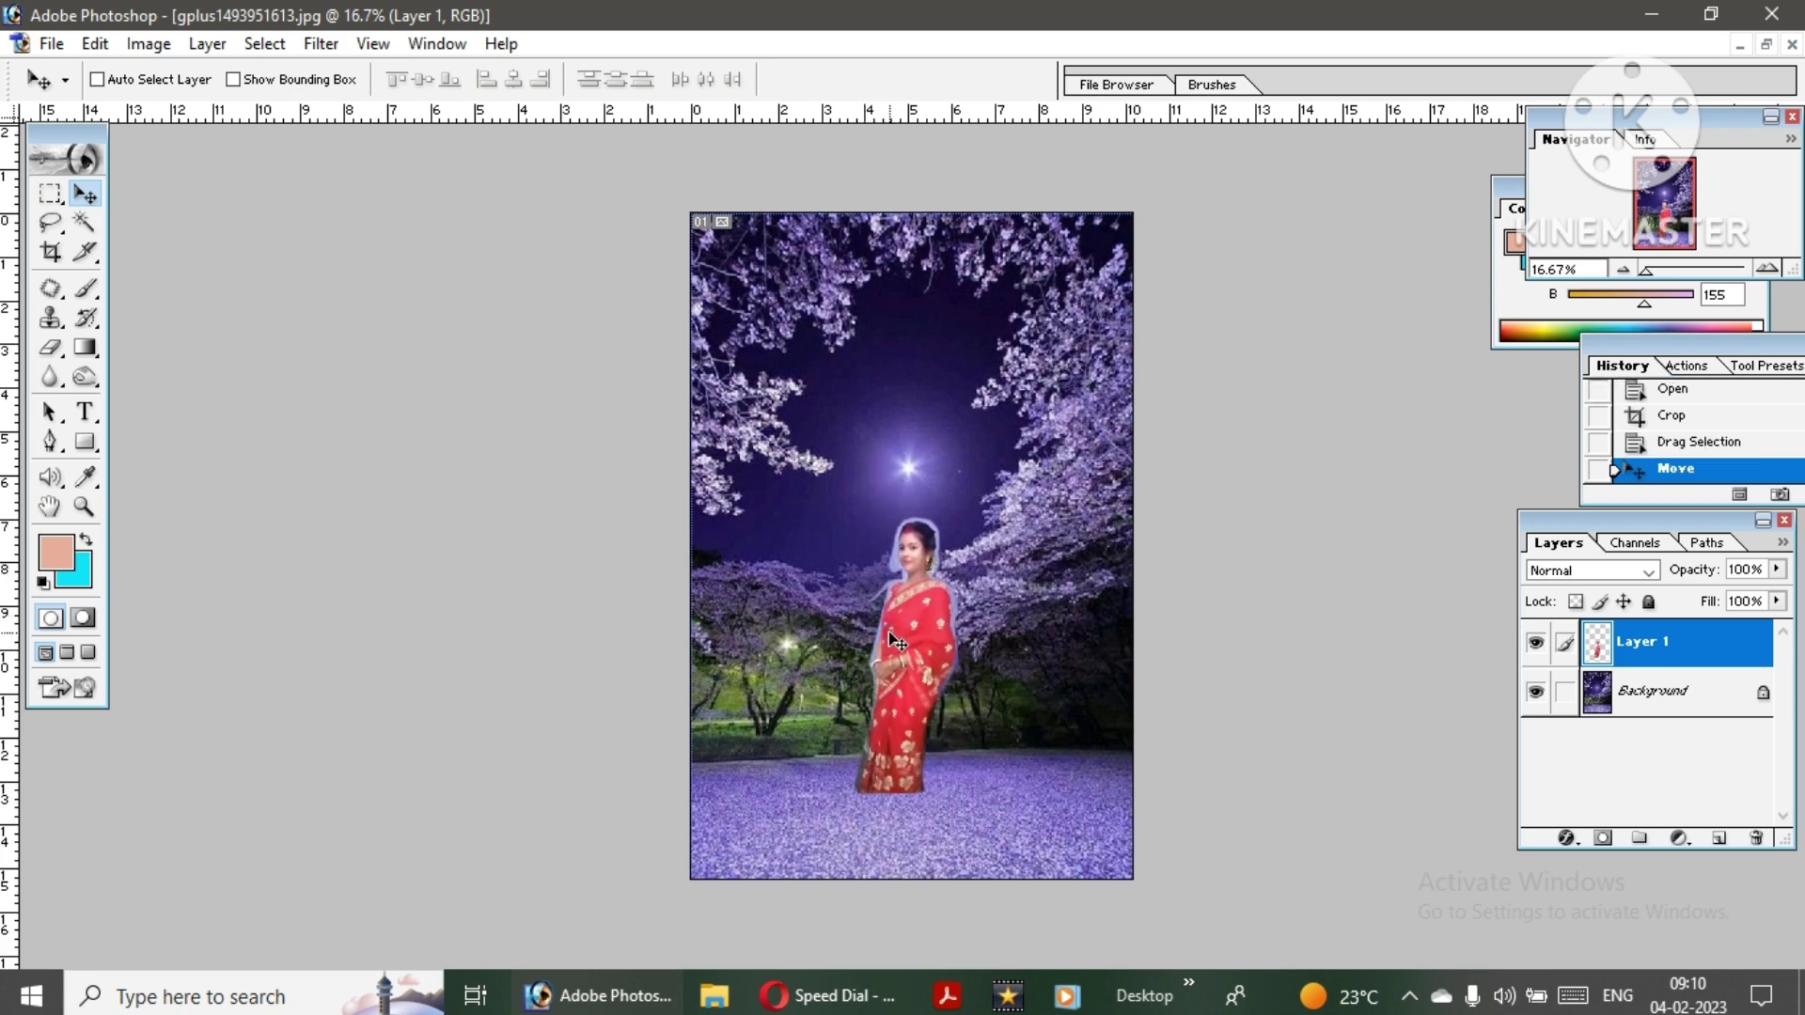
- Free-transform the woman layer up to about 206% and commit, zooming to 50%
{"action": "key", "text": "ctrl+t"}
{"action": "mouse_move", "coordinate": [850, 508]}
{"action": "left_mouse_down"}
{"action": "mouse_move", "coordinate": [743, 353]}
{"action": "mouse_move", "coordinate": [961, 576]}
{"action": "mouse_move", "coordinate": [977, 563]}
{"action": "left_mouse_up"}
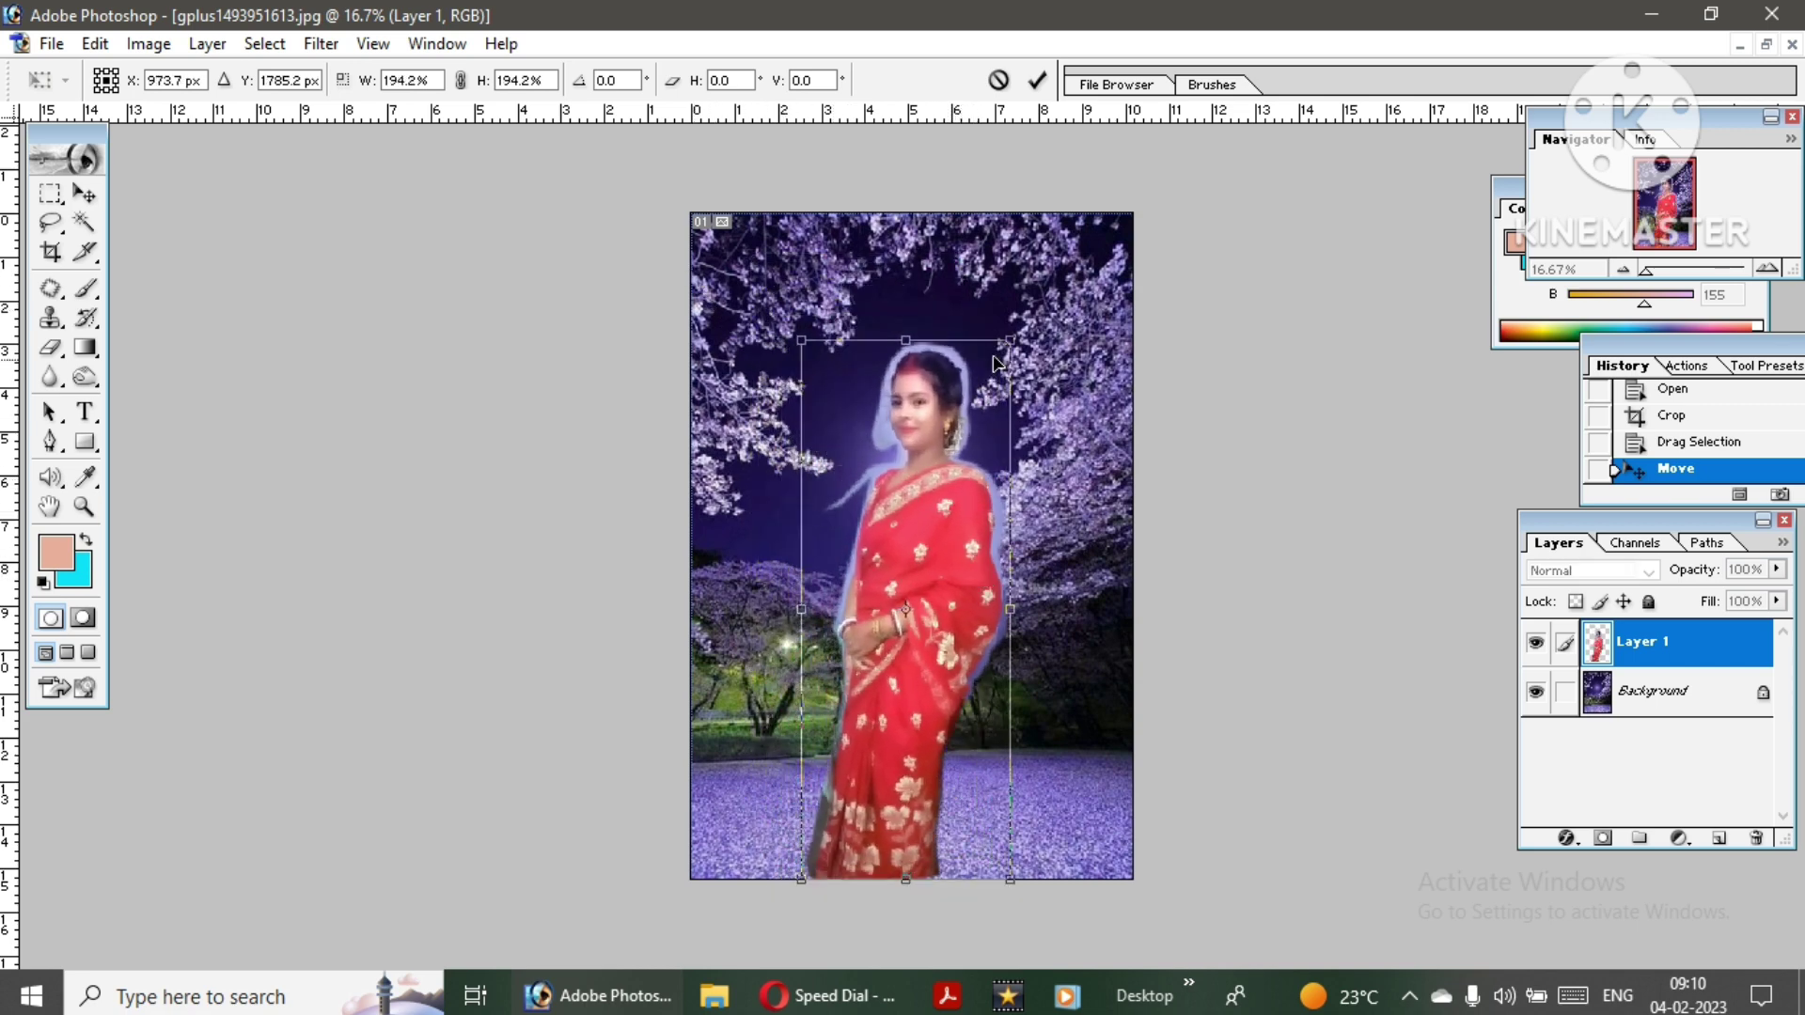
{"action": "left_click_drag", "start_coordinate": [1013, 336], "coordinate": [1034, 320]}
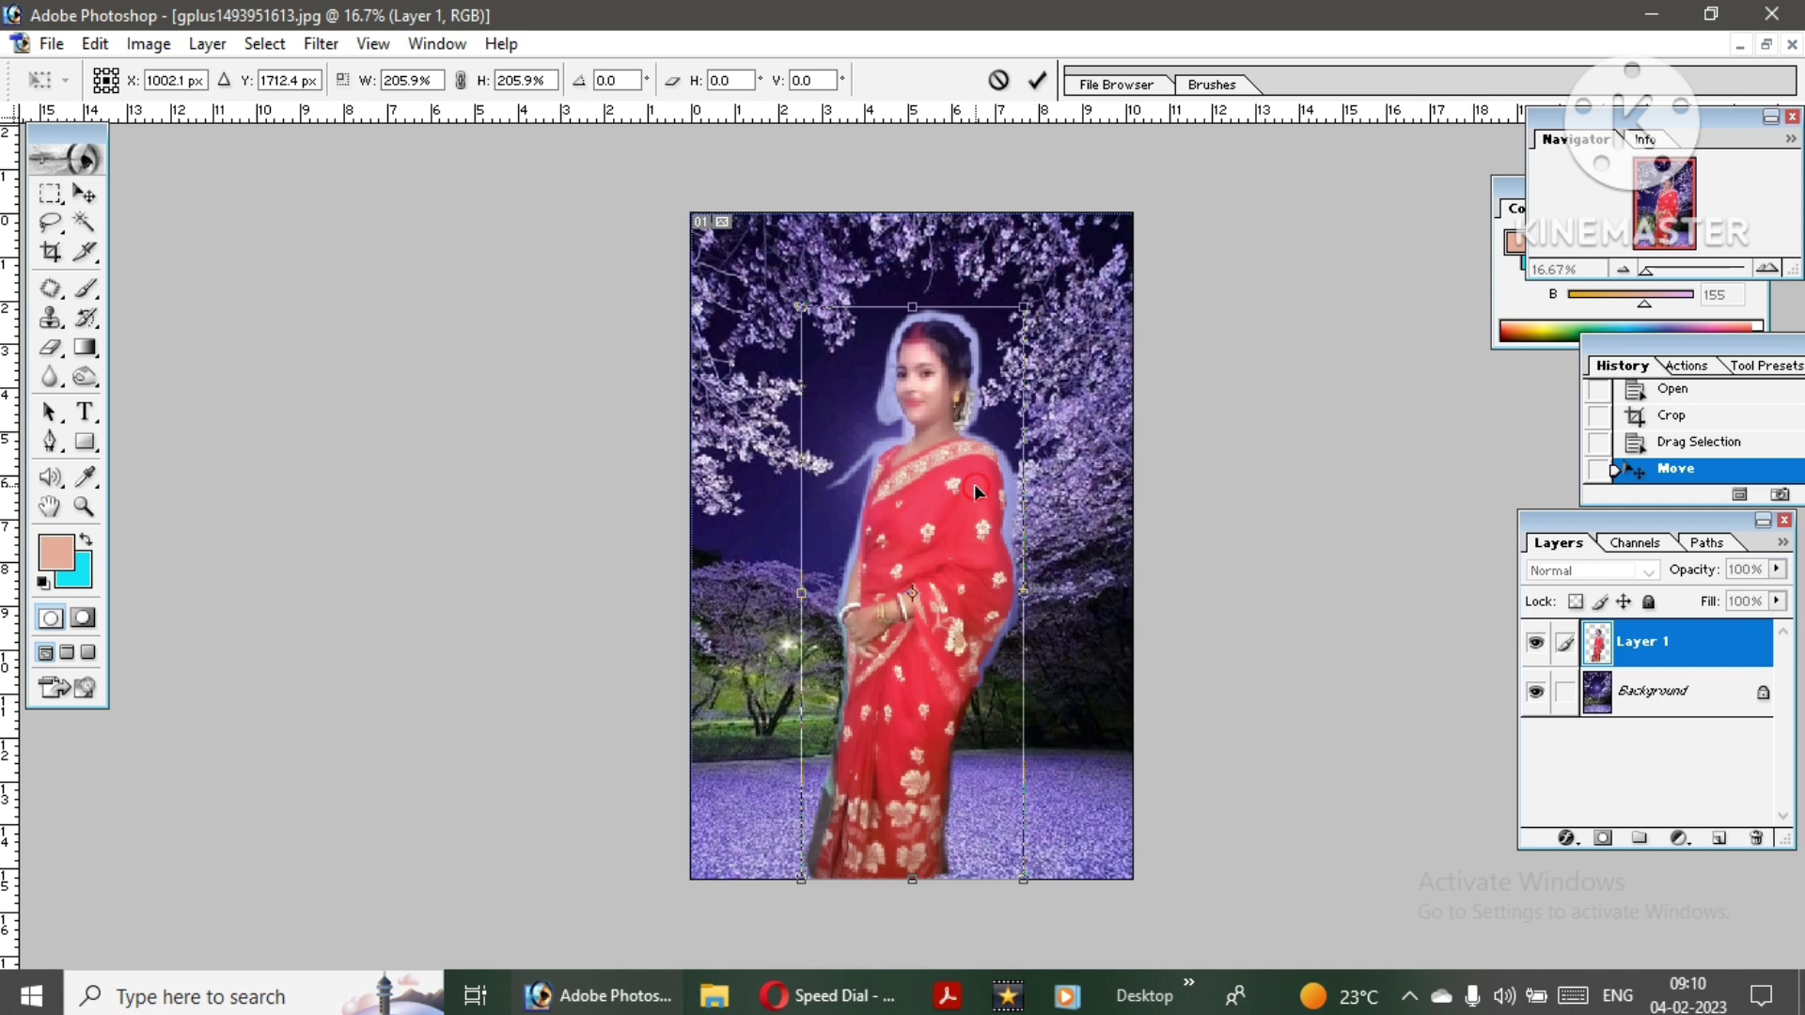
{"action": "left_click", "coordinate": [1038, 81]}
{"action": "key", "text": "ctrl+plus"}
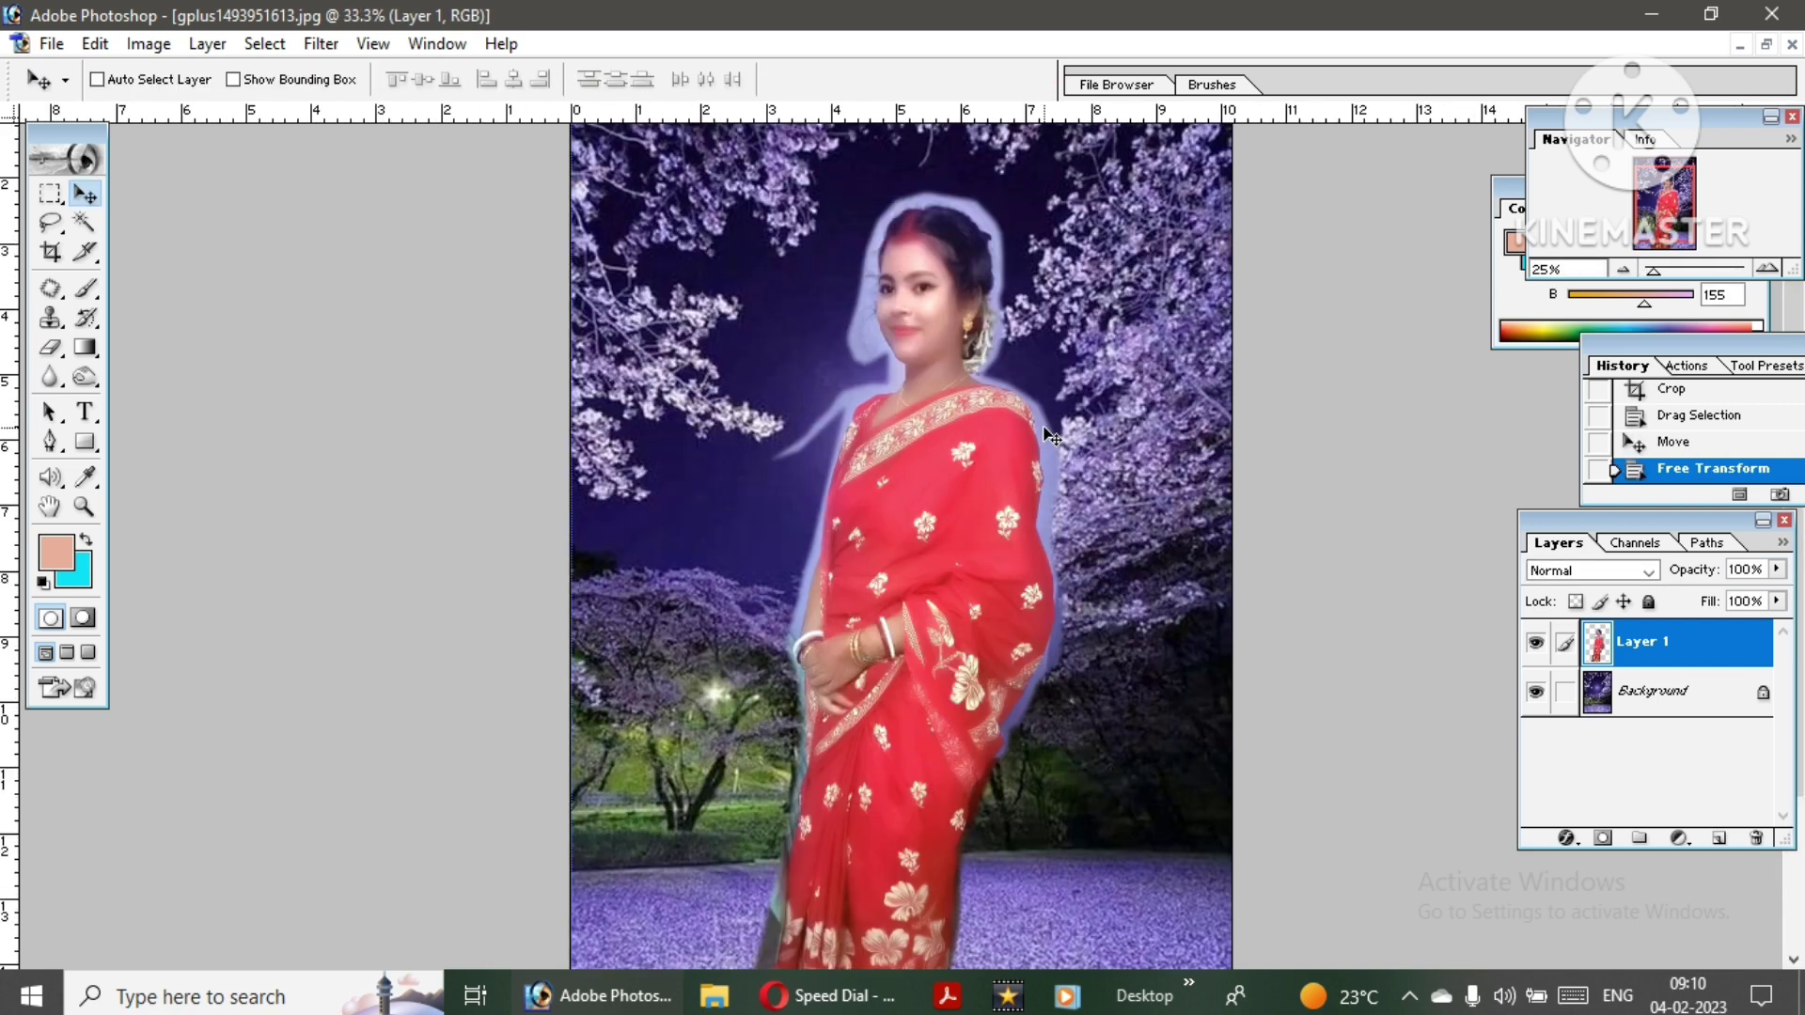
{"action": "key", "text": "ctrl+plus"}
{"action": "key", "text": "ctrl+plus"}
{"action": "scroll", "coordinate": [1051, 435], "scroll_direction": "up", "scroll_amount": 3}
{"action": "scroll", "coordinate": [1051, 434], "scroll_direction": "up", "scroll_amount": 2}
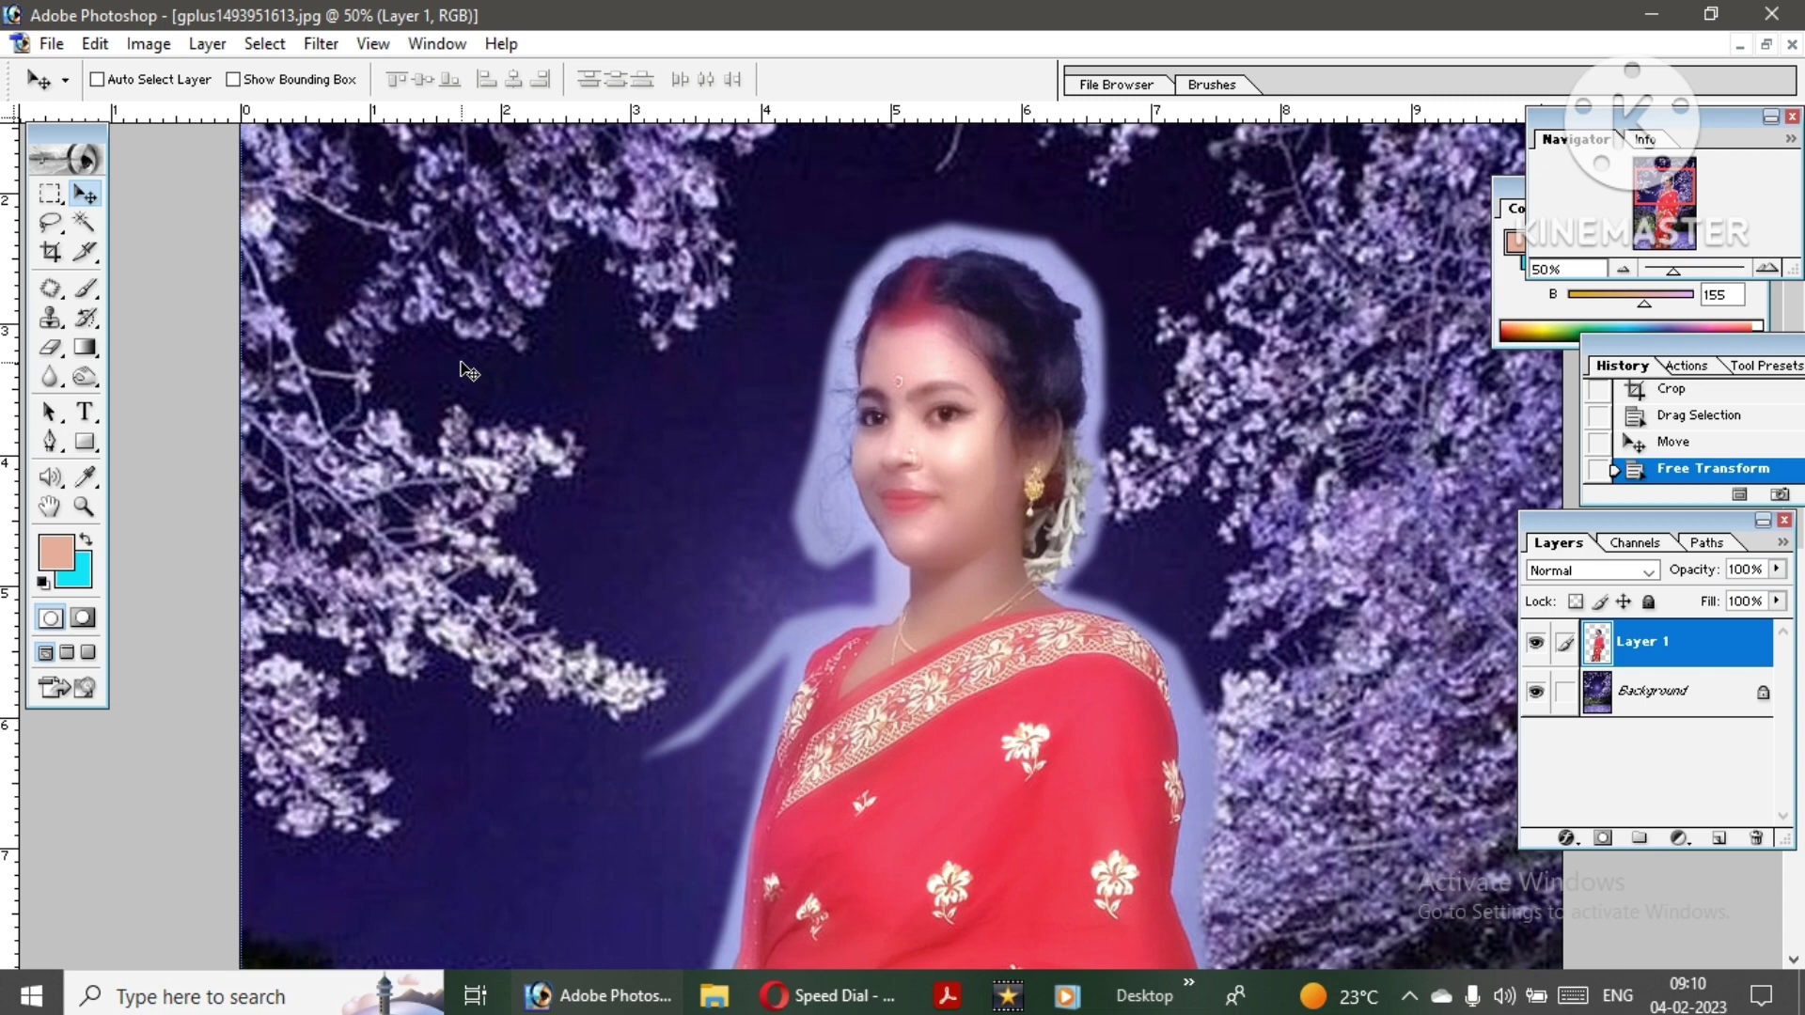
{"action": "scroll", "coordinate": [28, 401], "scroll_direction": "down", "scroll_amount": 7}
{"action": "scroll", "coordinate": [28, 401], "scroll_direction": "down", "scroll_amount": 3}
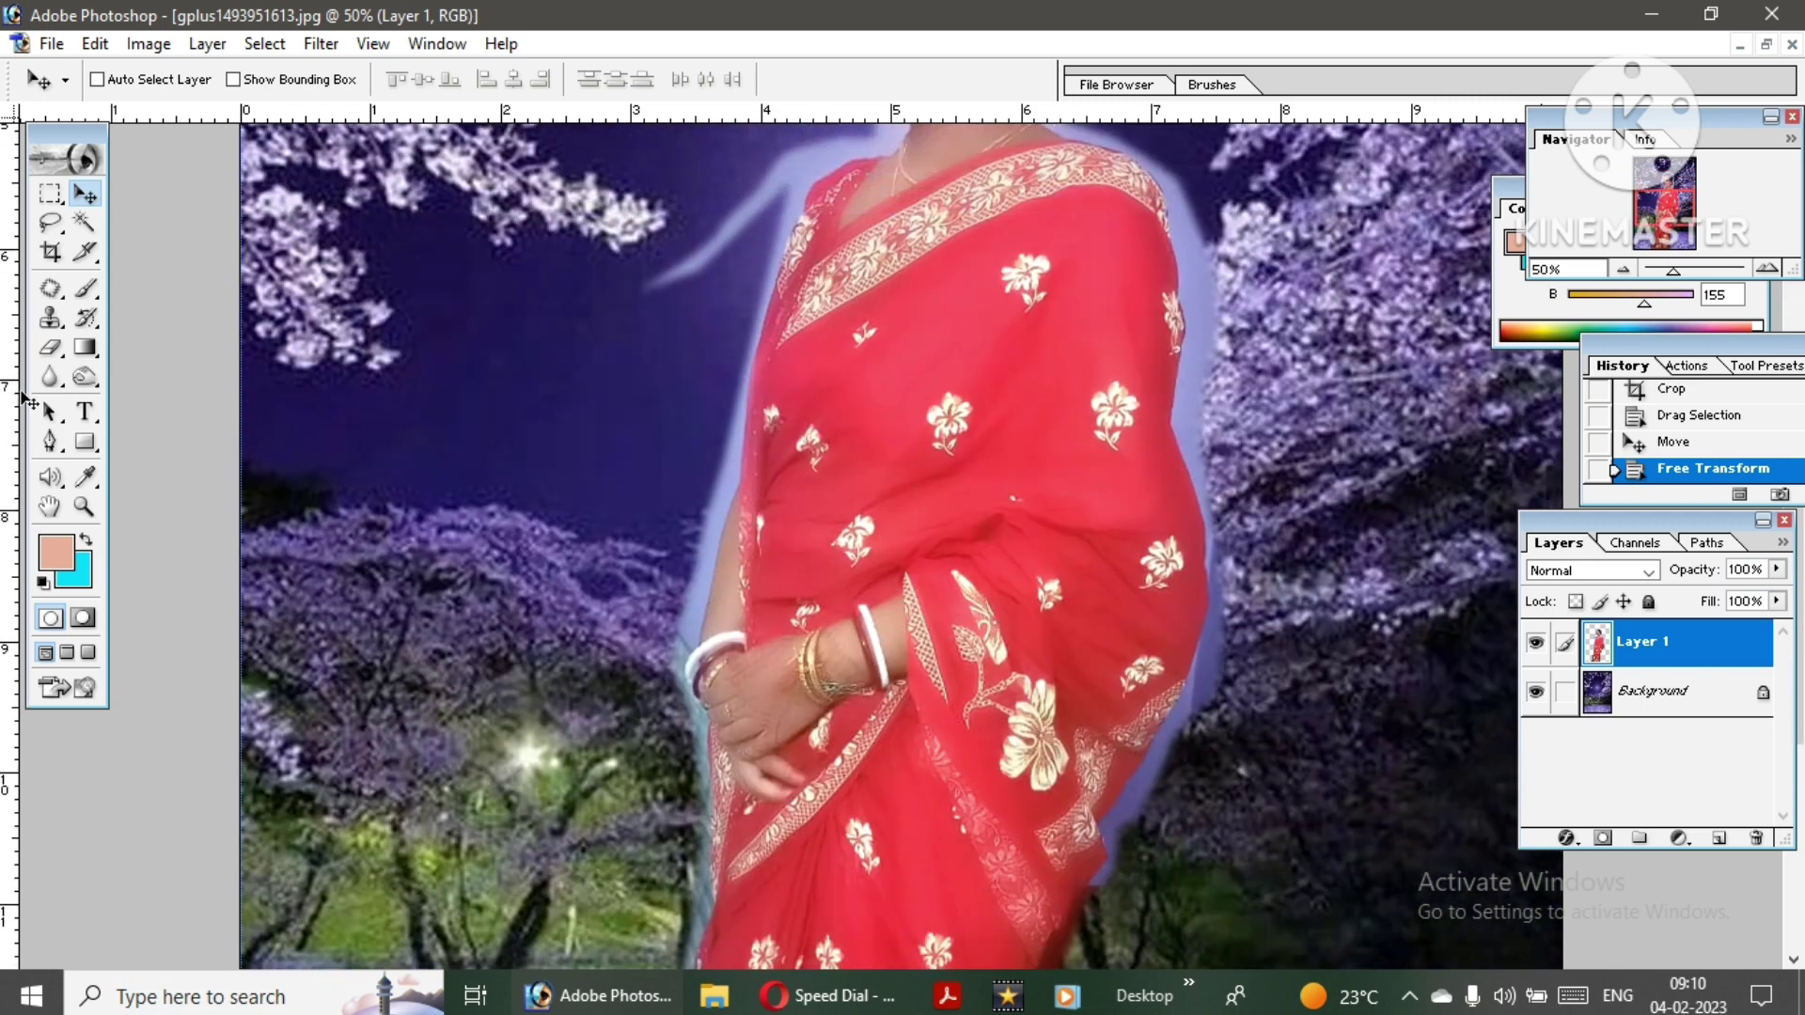
- Start a new pen path left of the enlarged woman's shoulder, tracing toward her neck
{"action": "left_click", "coordinate": [51, 441]}
{"action": "scroll", "coordinate": [360, 498], "scroll_direction": "up", "scroll_amount": 5}
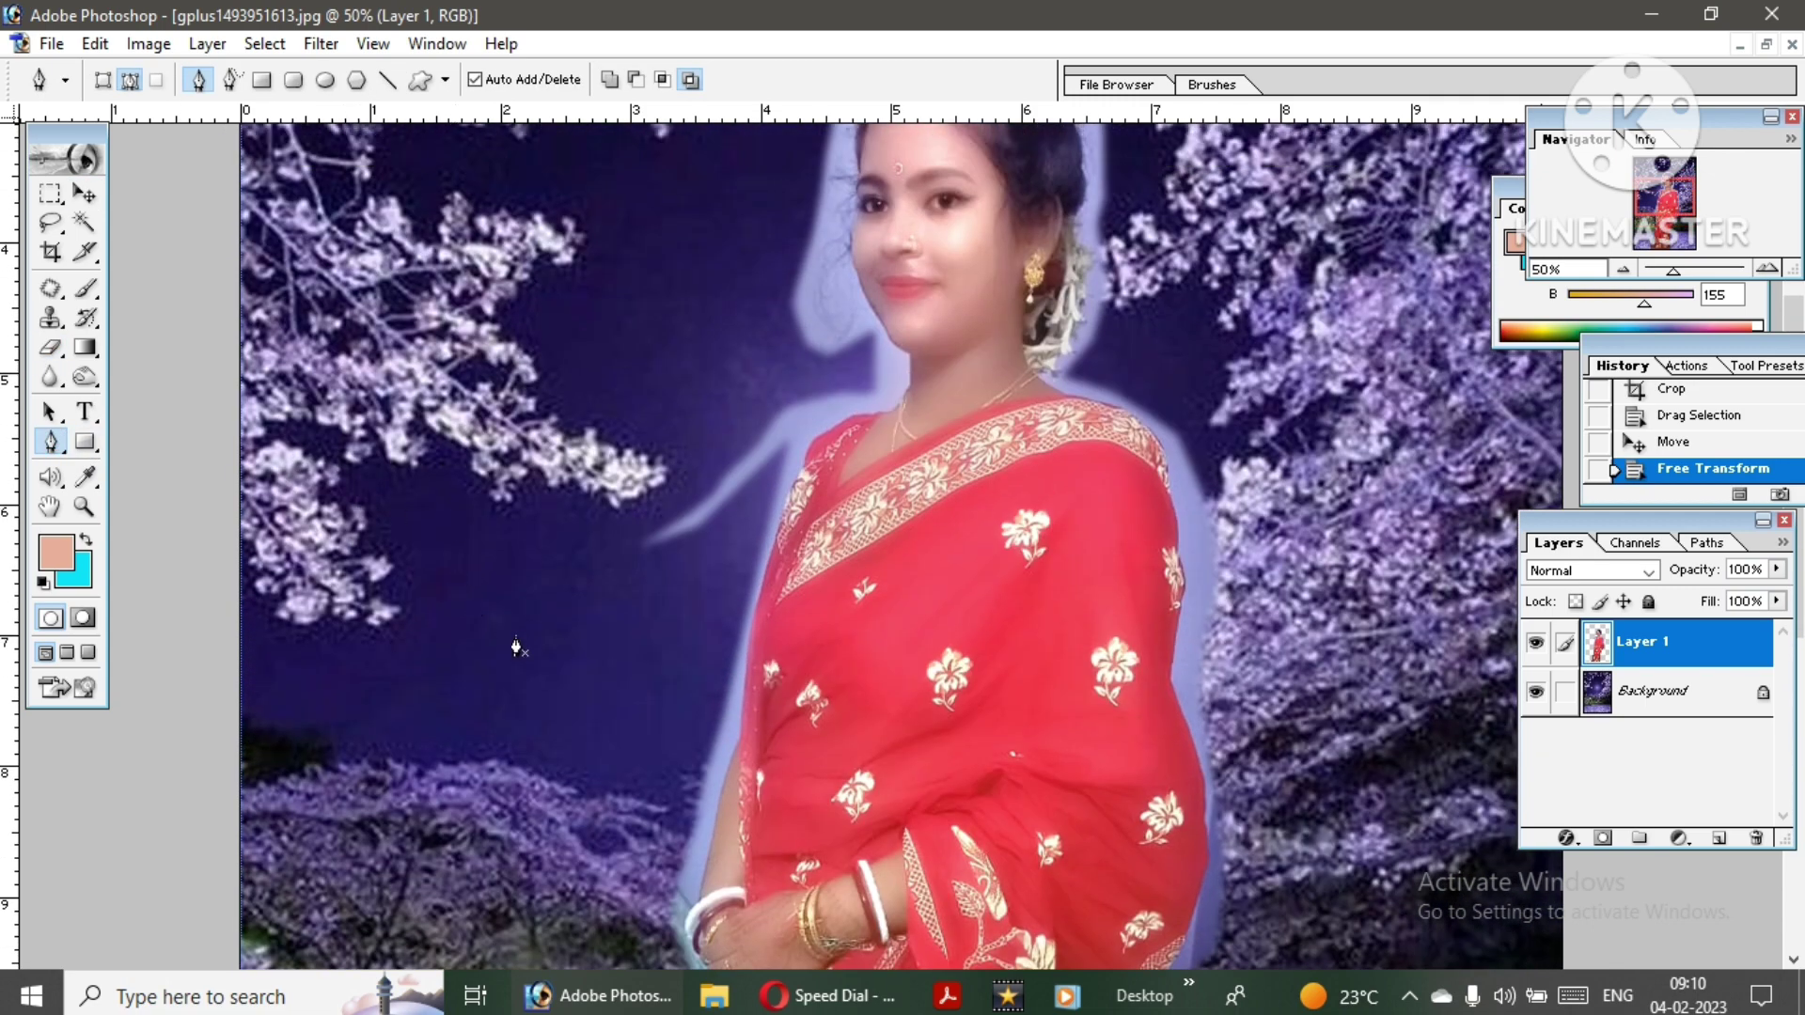
{"action": "left_click", "coordinate": [545, 648]}
{"action": "left_click", "coordinate": [588, 634]}
{"action": "left_click", "coordinate": [667, 592]}
{"action": "left_click", "coordinate": [769, 518]}
{"action": "left_click", "coordinate": [786, 469]}
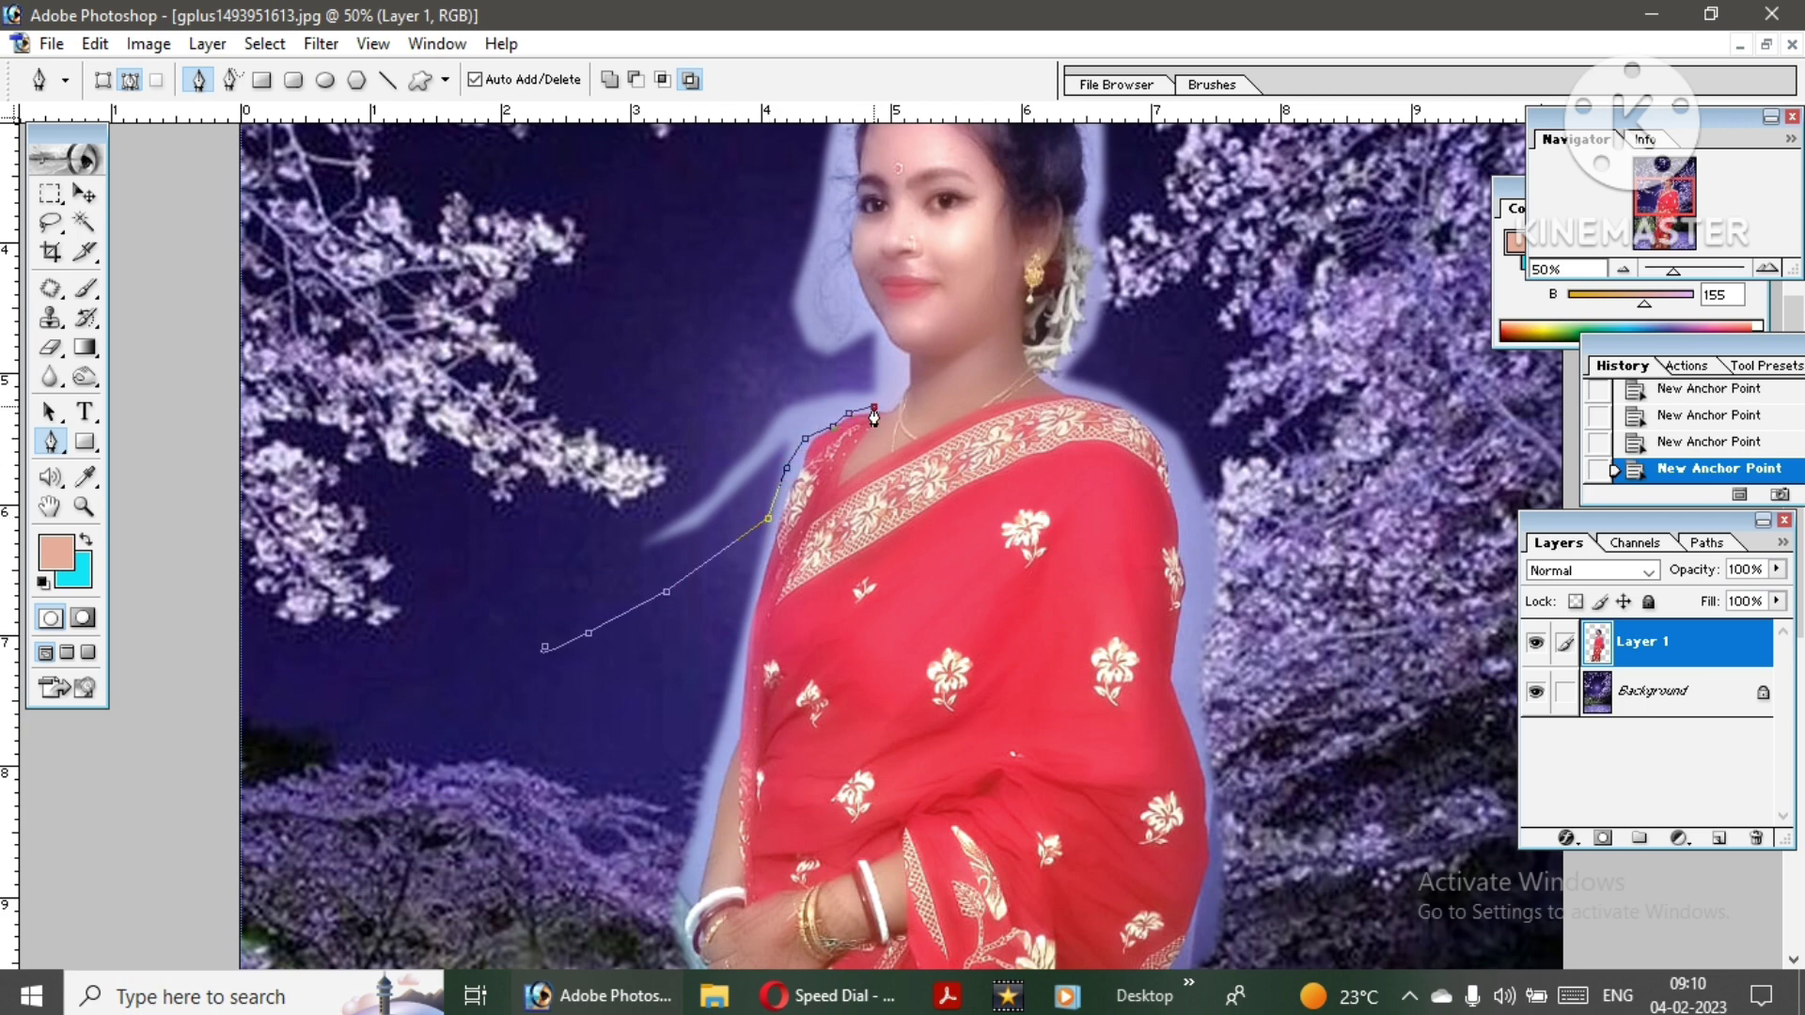
{"action": "key", "text": "ctrl+plus"}
{"action": "key", "text": "ctrl+plus"}
{"action": "scroll", "coordinate": [890, 404], "scroll_direction": "up", "scroll_amount": 2}
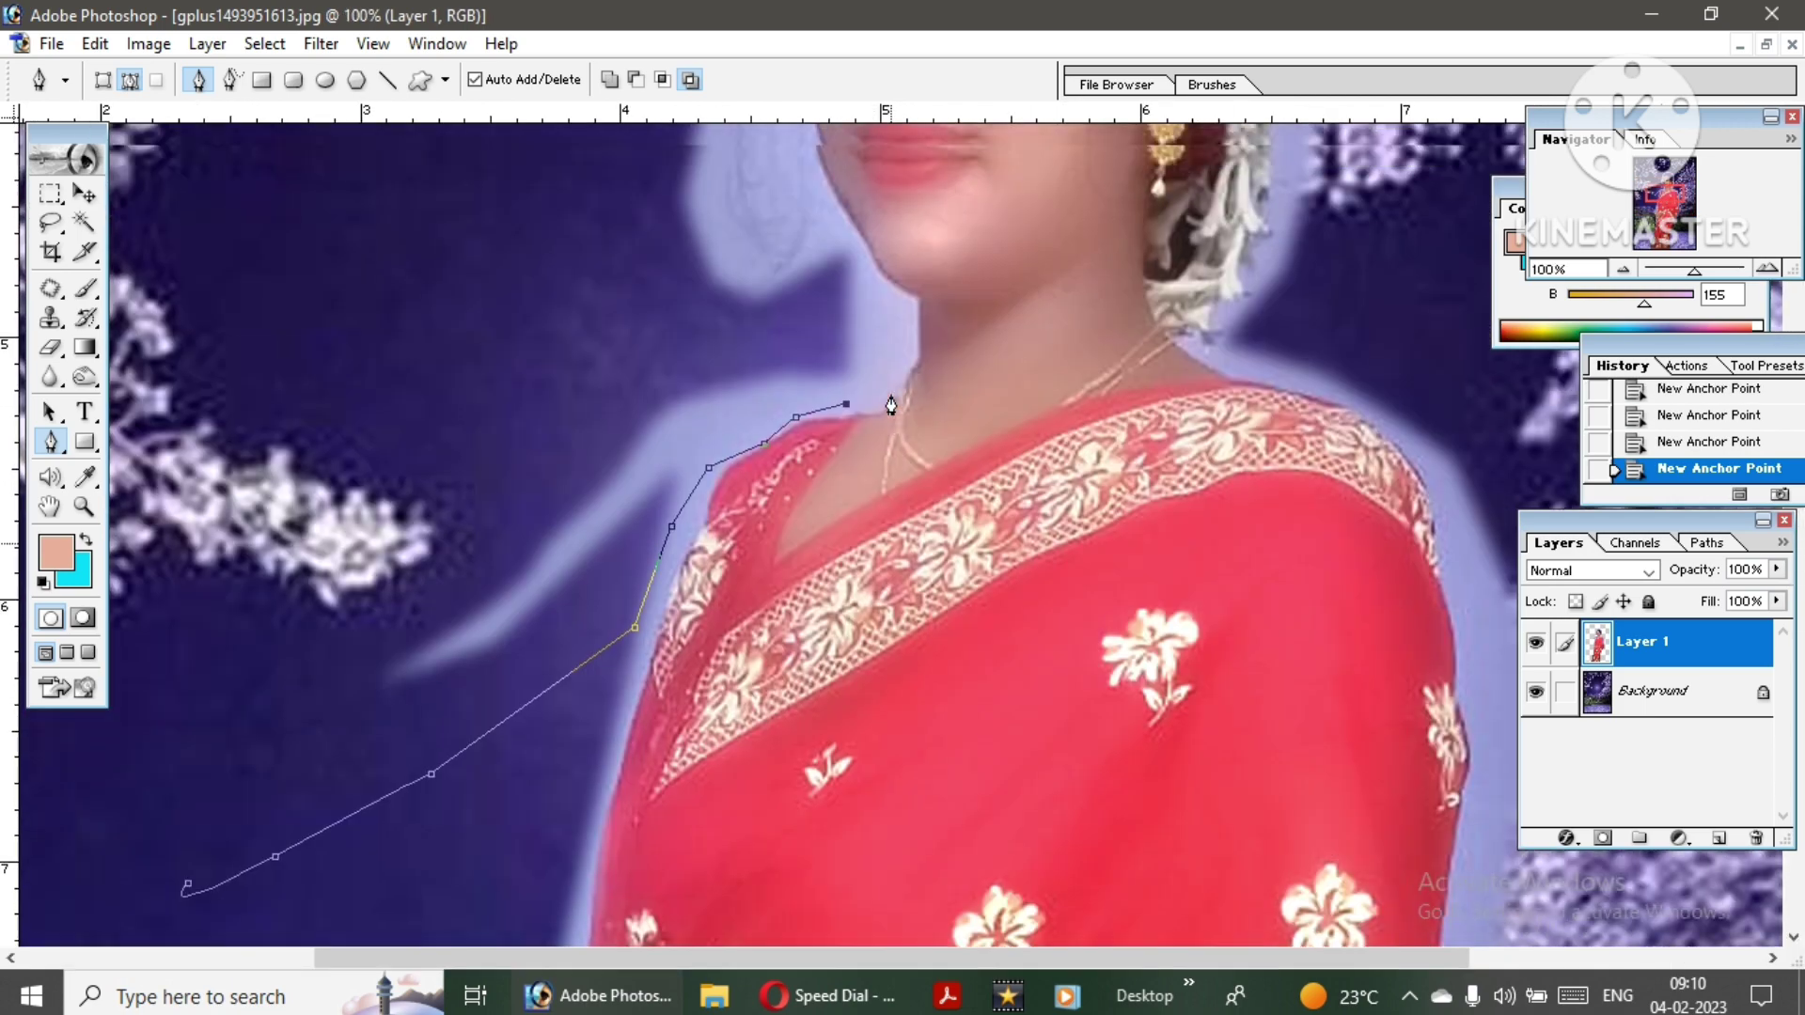
{"action": "scroll", "coordinate": [903, 428], "scroll_direction": "up", "scroll_amount": 1}
- Continue the path up the neck and side of the face to the forehead
{"action": "left_click", "coordinate": [917, 377]}
{"action": "left_click", "coordinate": [910, 345]}
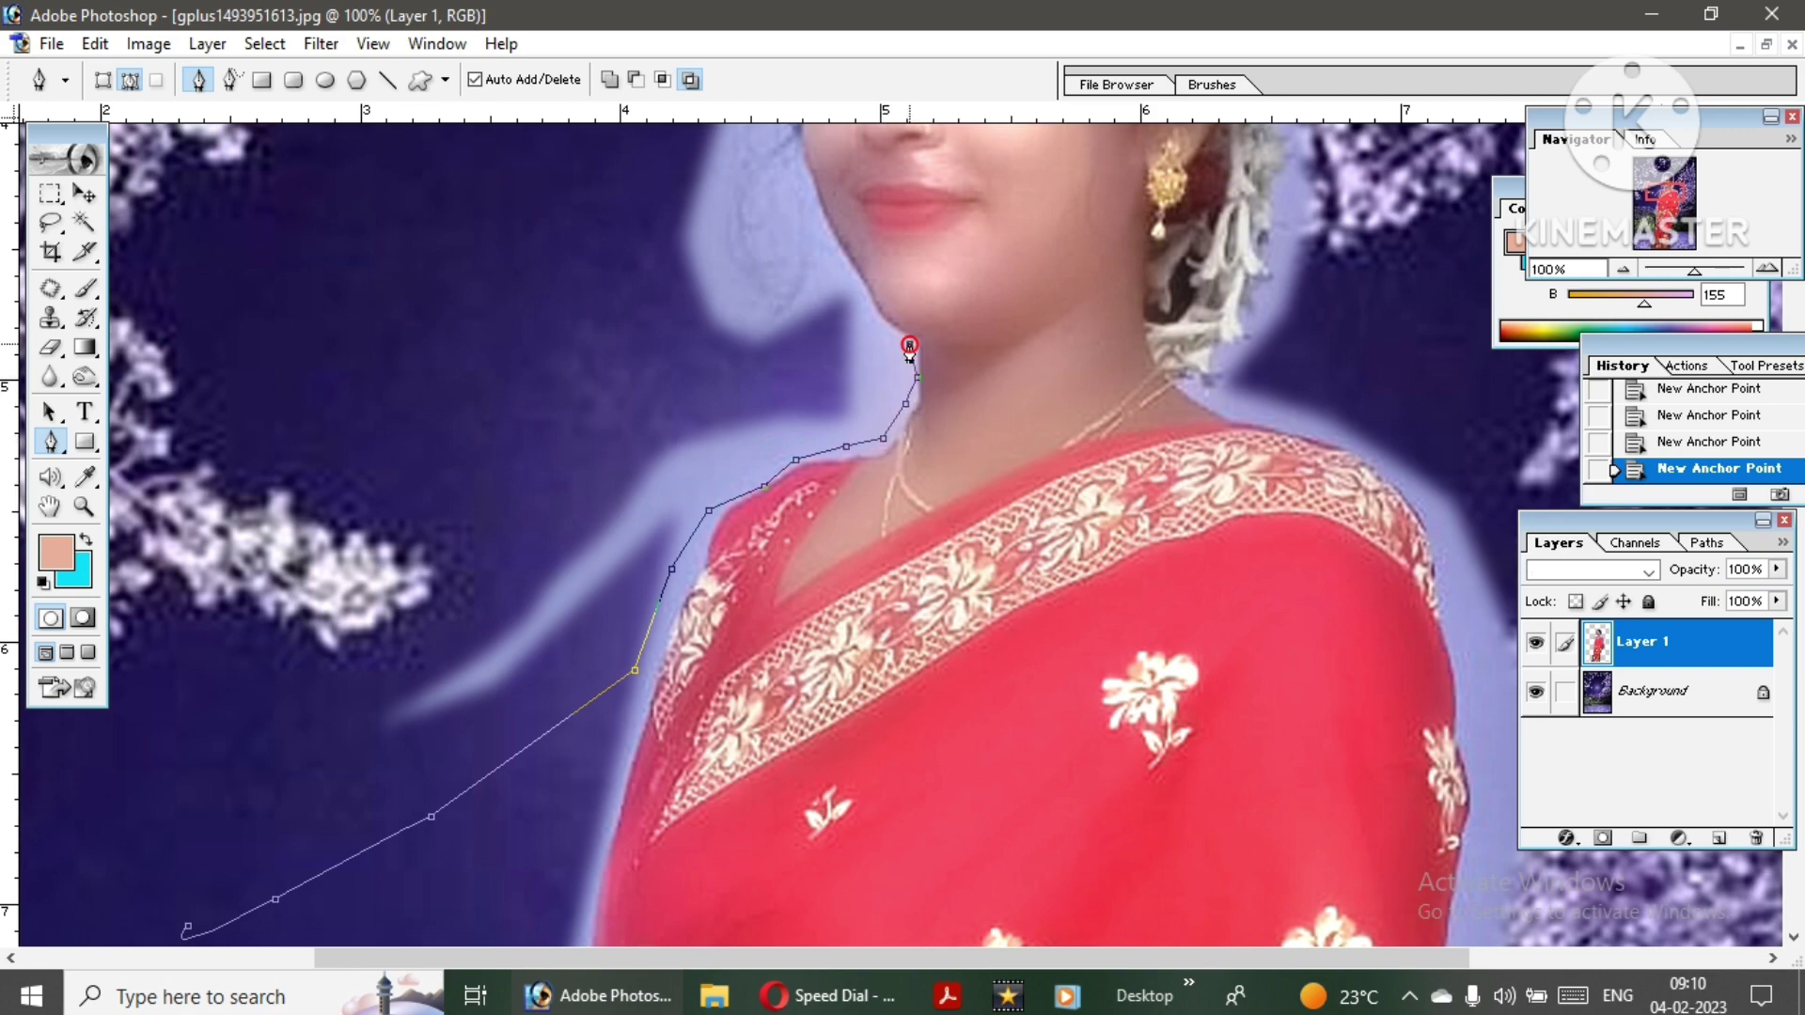
{"action": "left_click_drag", "start_coordinate": [826, 247], "coordinate": [814, 297]}
{"action": "left_click", "coordinate": [718, 278]}
{"action": "left_click", "coordinate": [719, 225]}
{"action": "scroll", "coordinate": [723, 312], "scroll_direction": "up", "scroll_amount": 3}
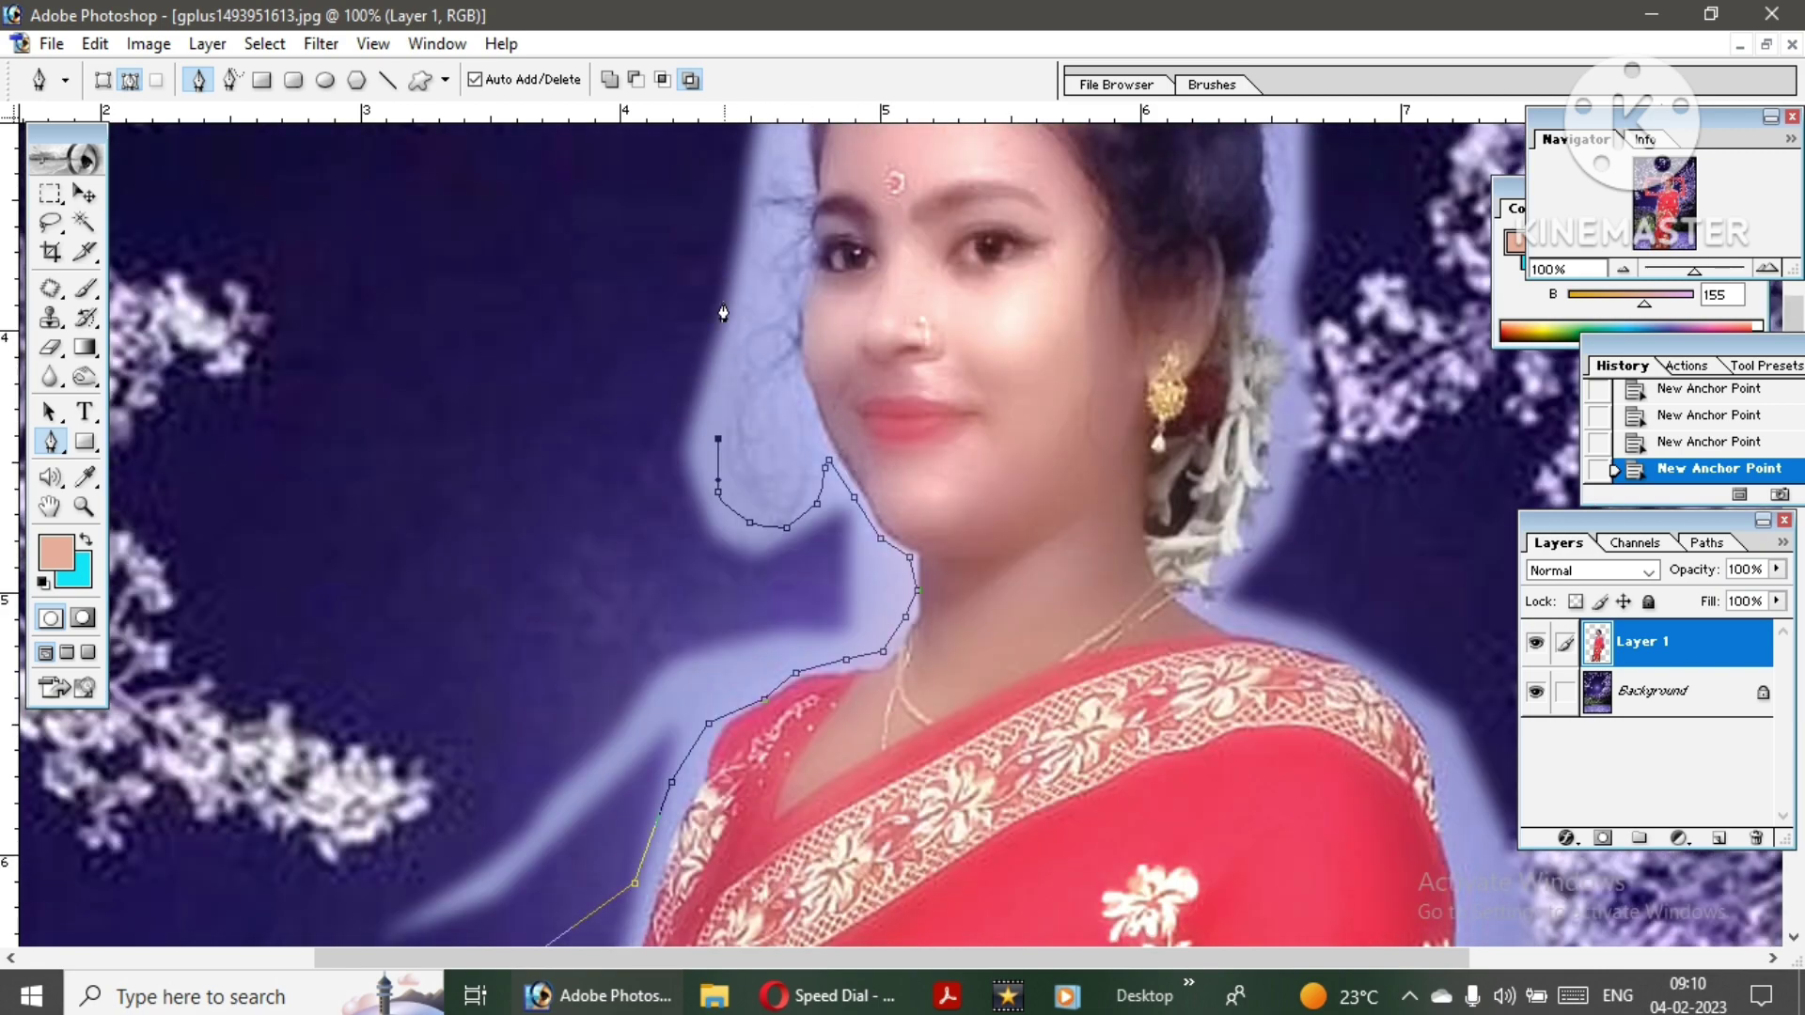
{"action": "left_click", "coordinate": [757, 297]}
{"action": "left_click", "coordinate": [753, 270]}
{"action": "left_click", "coordinate": [751, 243]}
{"action": "left_click", "coordinate": [748, 229]}
{"action": "scroll", "coordinate": [752, 235], "scroll_direction": "up", "scroll_amount": 3}
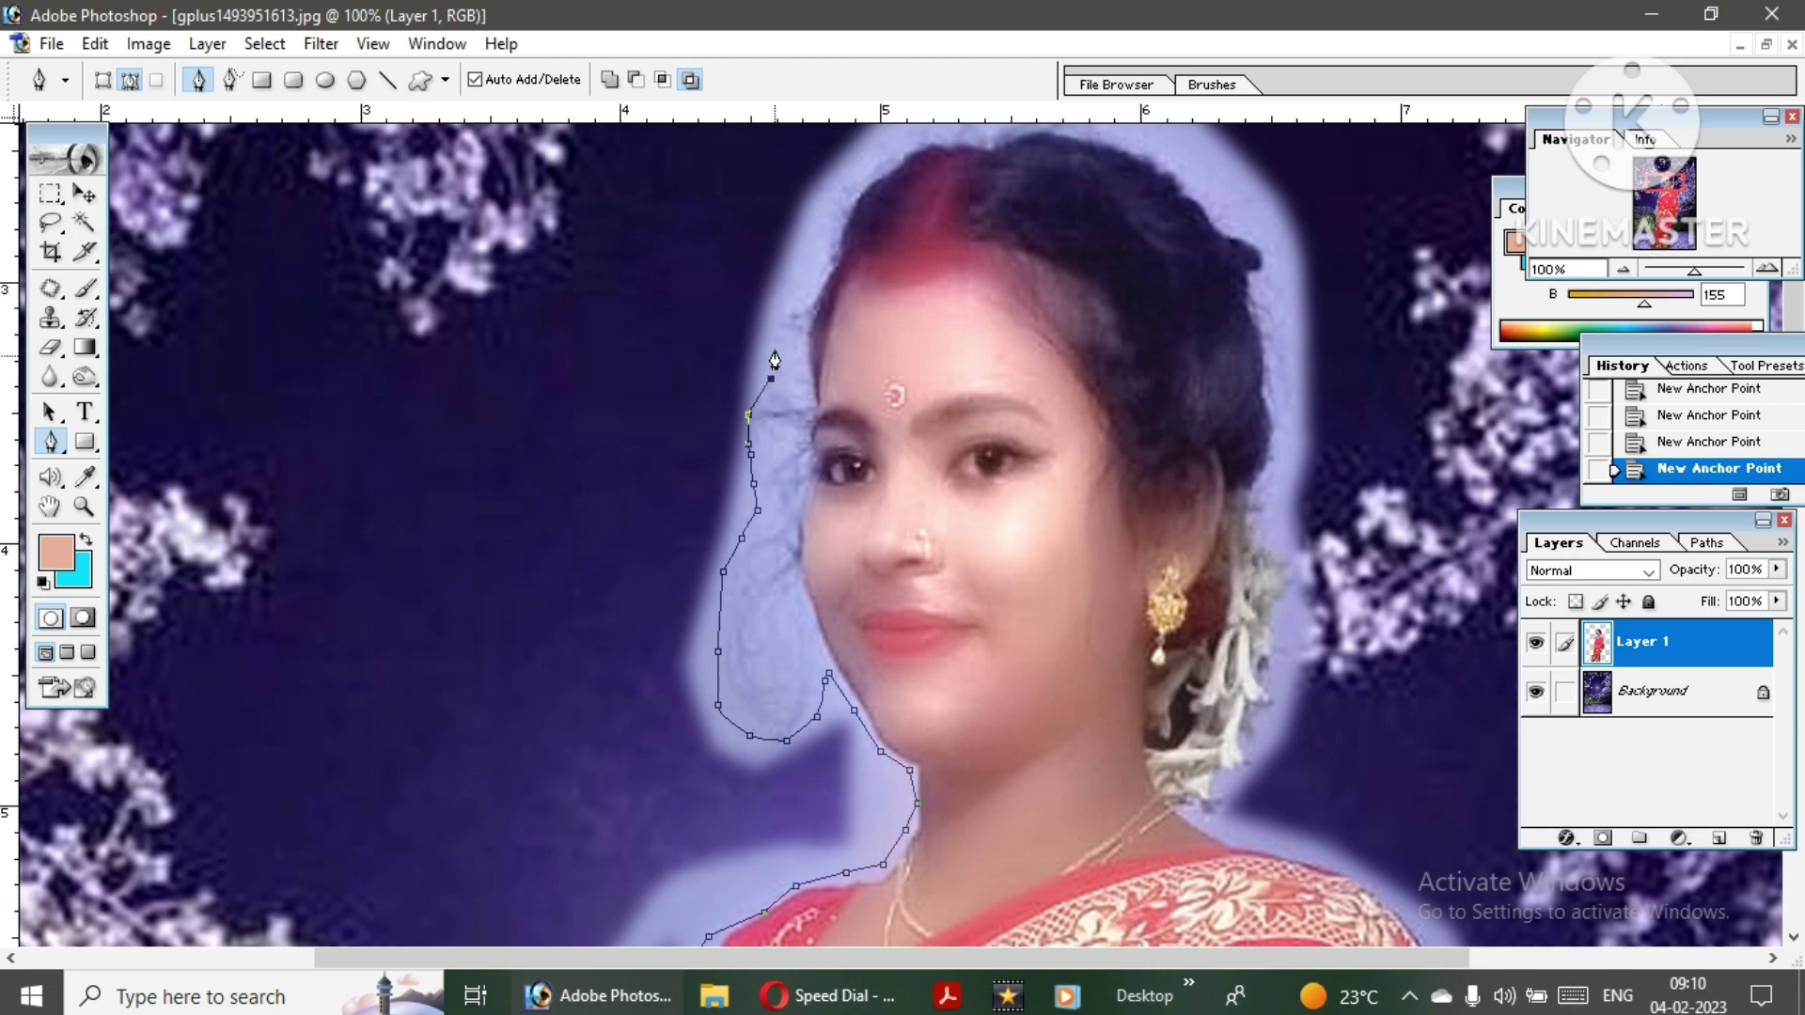
- Trace over the top of the hair and down its right side, undoing a misplaced anchor
{"action": "left_click", "coordinate": [820, 235]}
{"action": "left_click", "coordinate": [843, 169]}
{"action": "left_click", "coordinate": [880, 144]}
{"action": "scroll", "coordinate": [884, 151], "scroll_direction": "up", "scroll_amount": 2}
{"action": "left_click", "coordinate": [973, 252]}
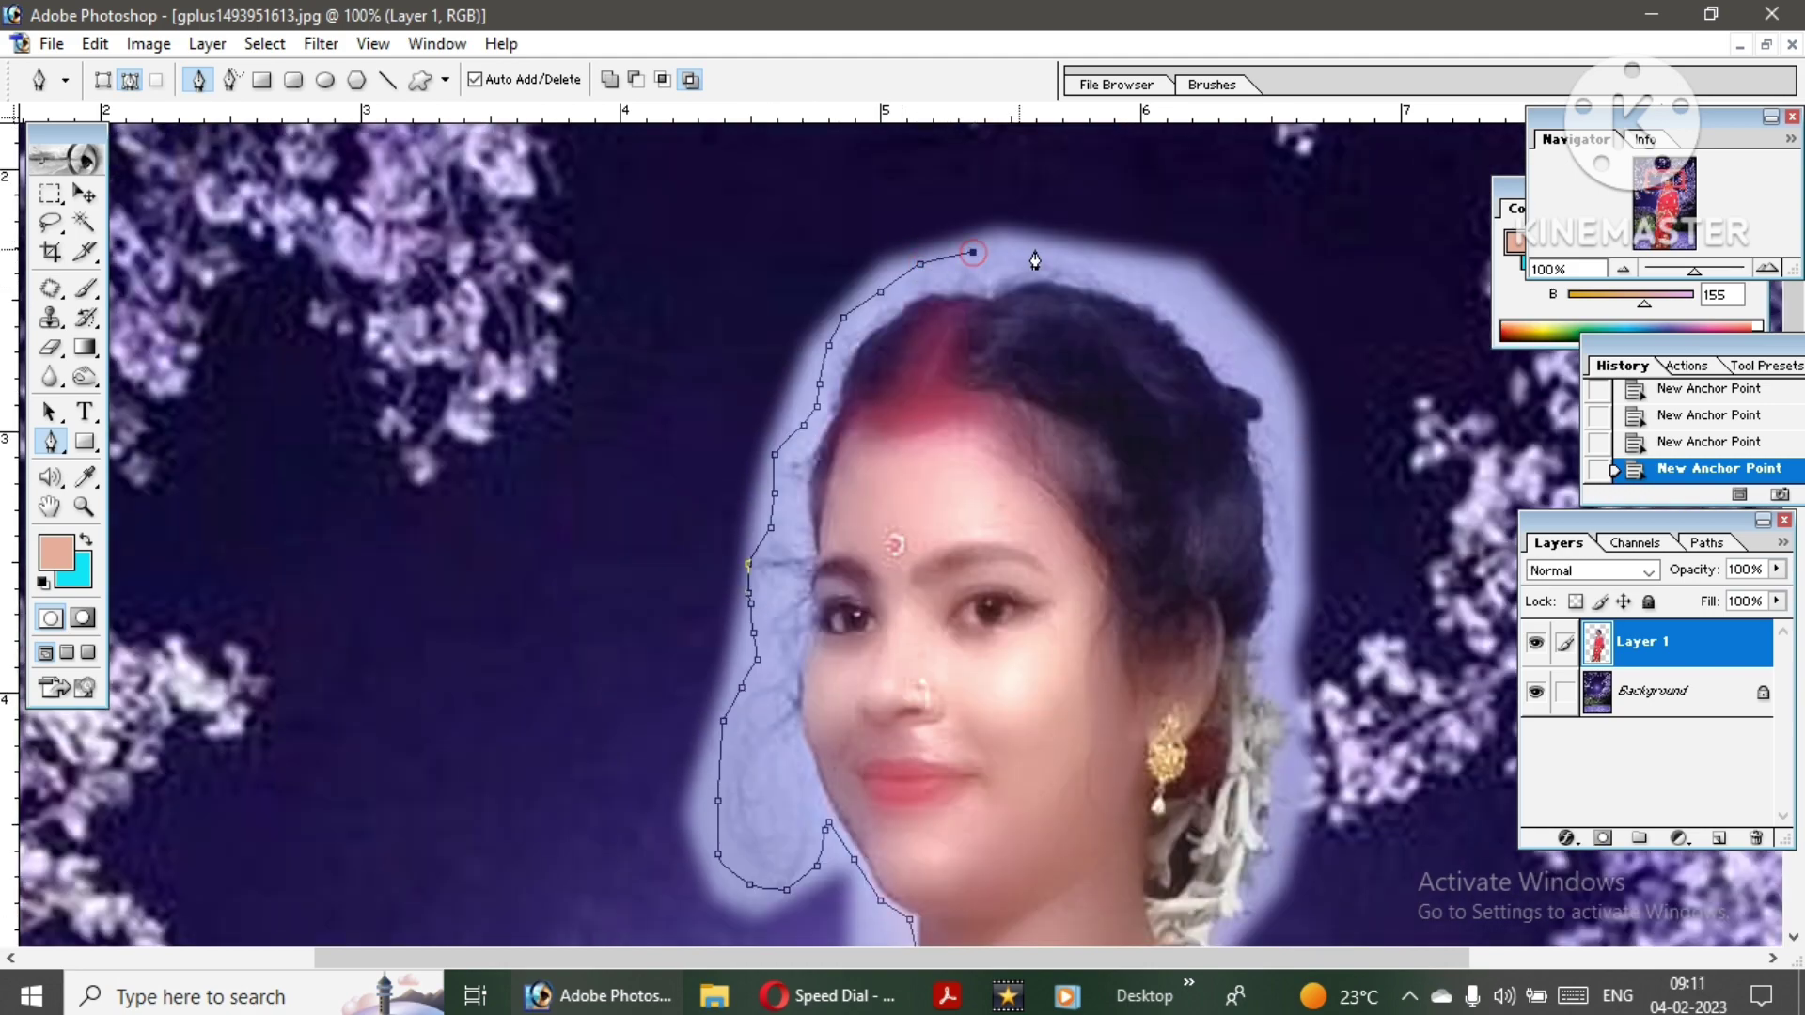
{"action": "left_click", "coordinate": [1171, 303]}
{"action": "left_click", "coordinate": [1239, 348]}
{"action": "left_click", "coordinate": [1277, 424]}
{"action": "left_click", "coordinate": [1295, 508]}
{"action": "left_click", "coordinate": [1300, 563]}
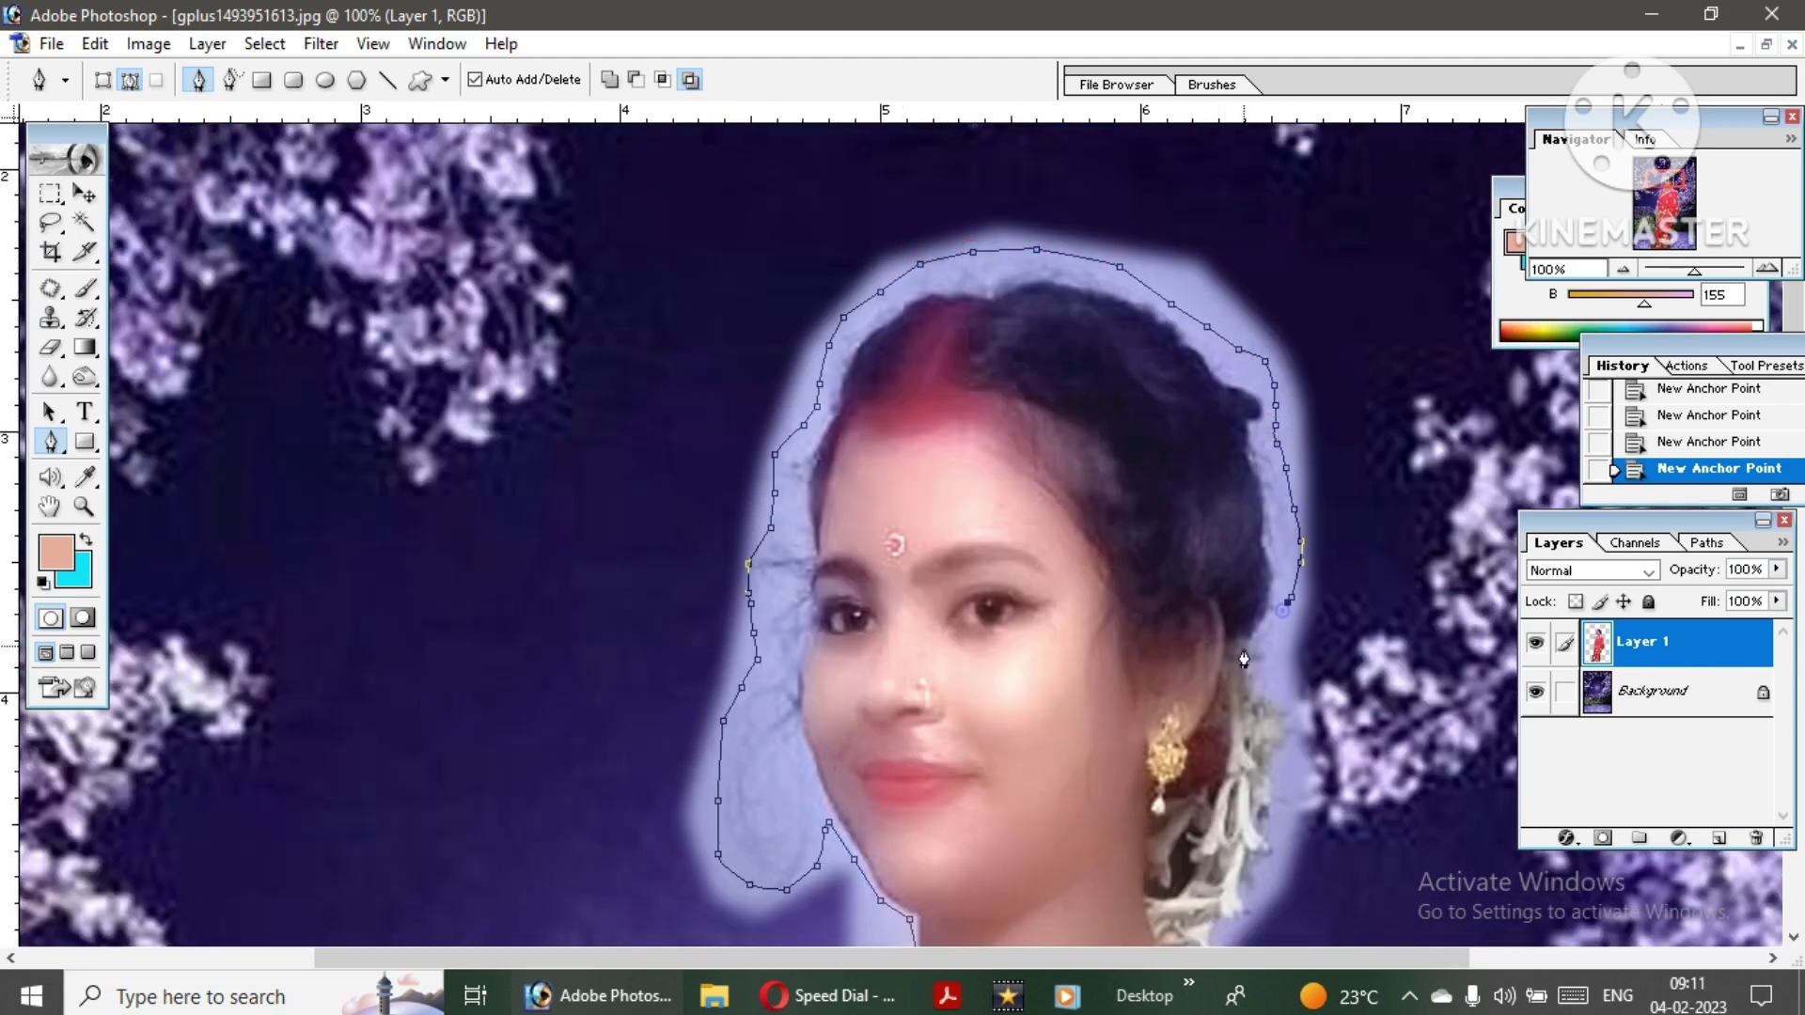
{"action": "left_click", "coordinate": [1246, 645]}
{"action": "scroll", "coordinate": [1323, 658], "scroll_direction": "down", "scroll_amount": 2}
{"action": "key", "text": "ctrl+z"}
- Extend the path down the hair edge and past the neck
{"action": "left_click", "coordinate": [1265, 467]}
{"action": "left_click", "coordinate": [1285, 540]}
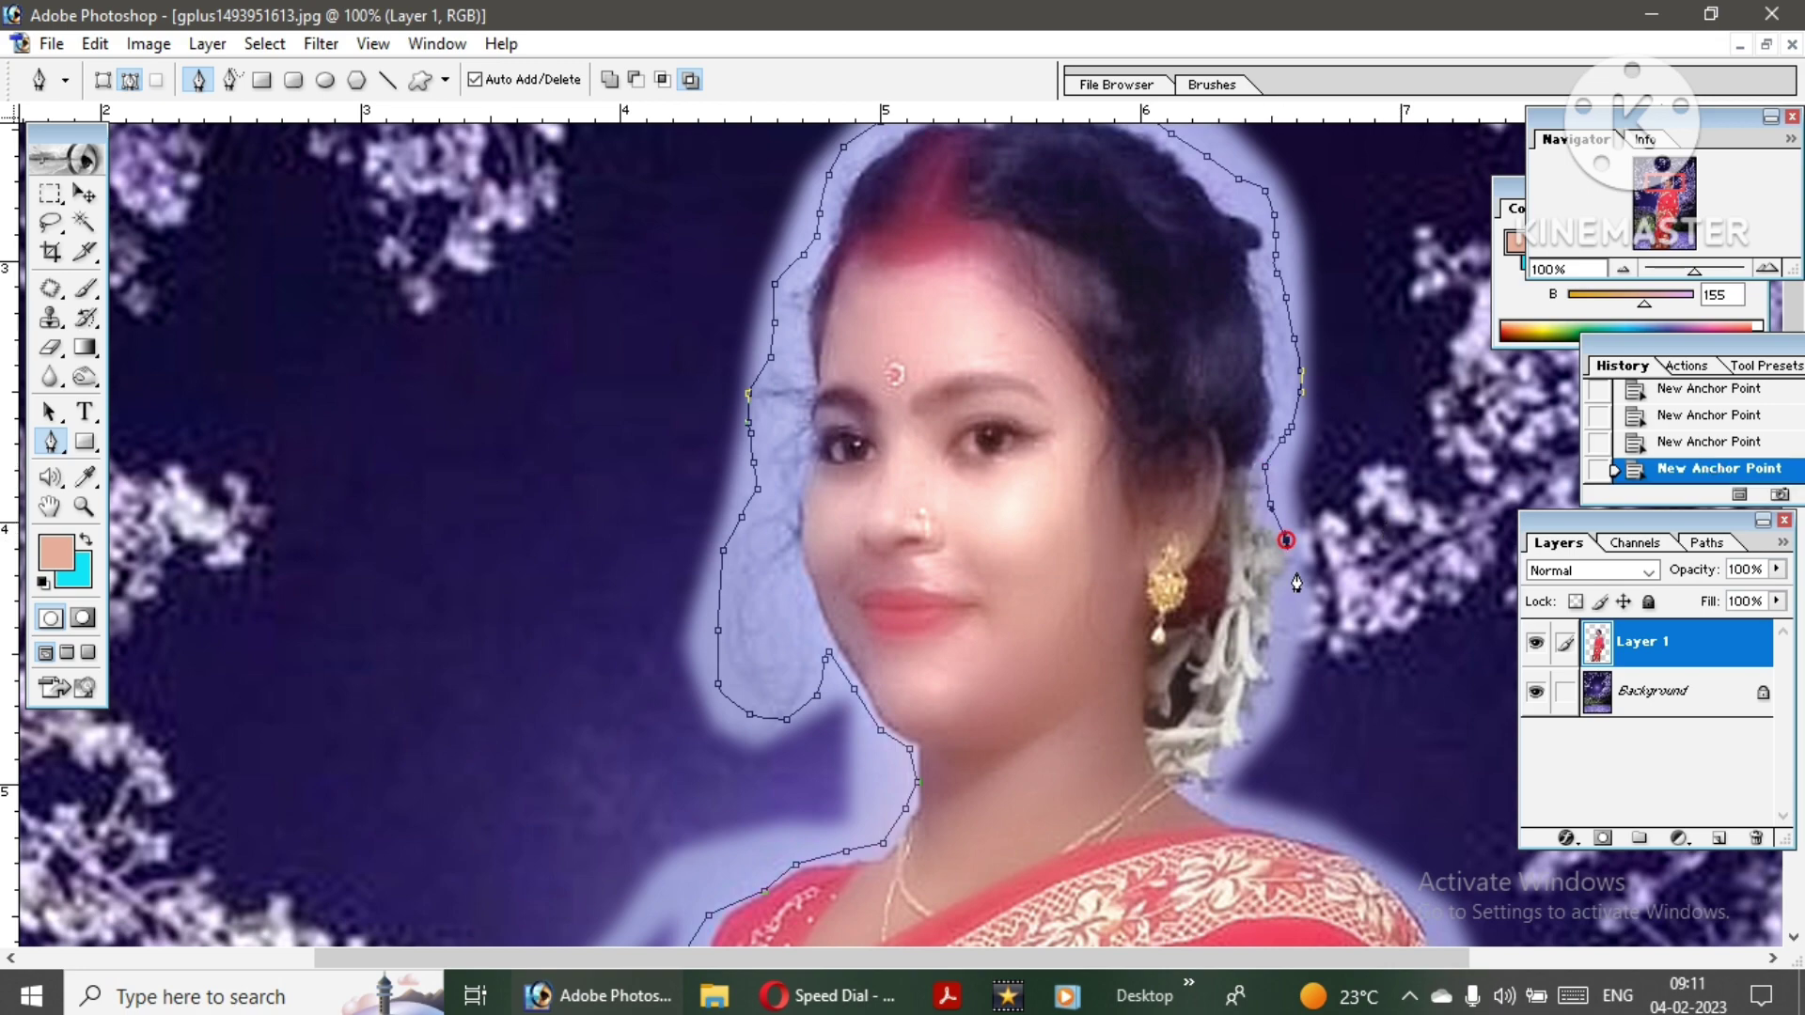
{"action": "left_click", "coordinate": [1289, 670]}
{"action": "scroll", "coordinate": [1280, 677], "scroll_direction": "down", "scroll_amount": 1}
{"action": "left_click", "coordinate": [1277, 604]}
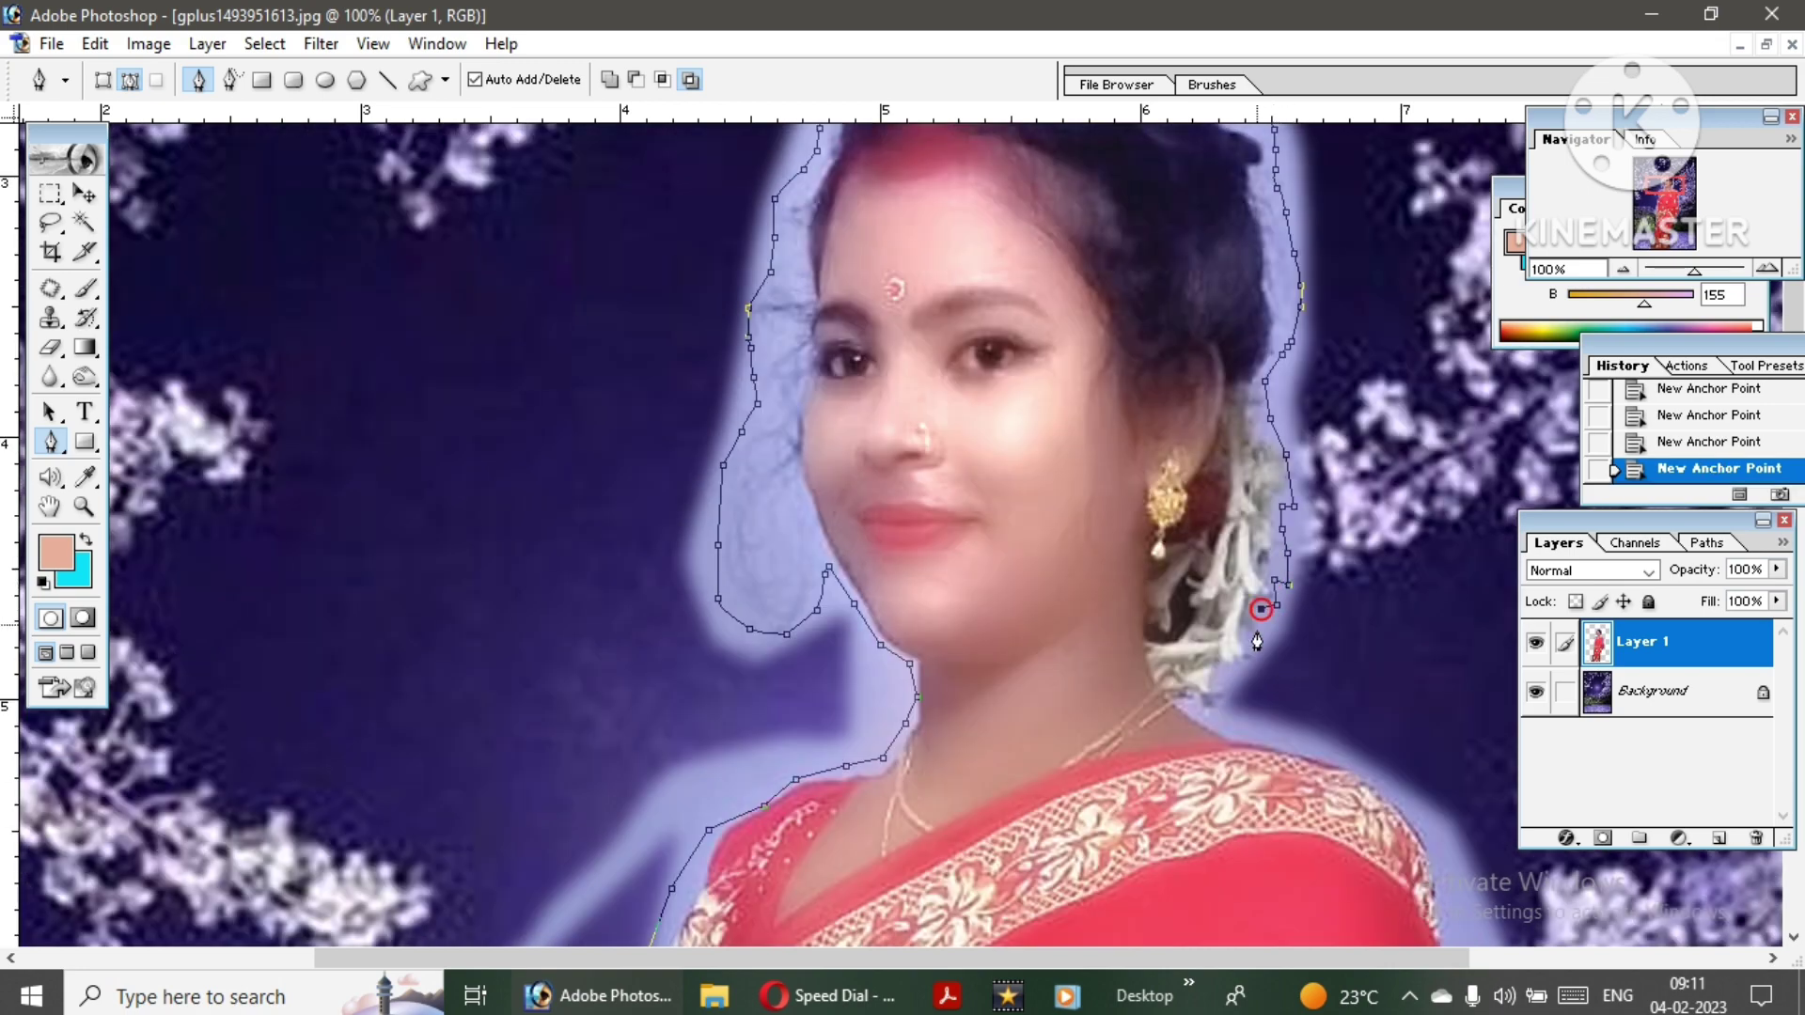
{"action": "left_click", "coordinate": [1258, 636]}
{"action": "scroll", "coordinate": [1227, 669], "scroll_direction": "down", "scroll_amount": 1}
{"action": "left_click", "coordinate": [1212, 598]}
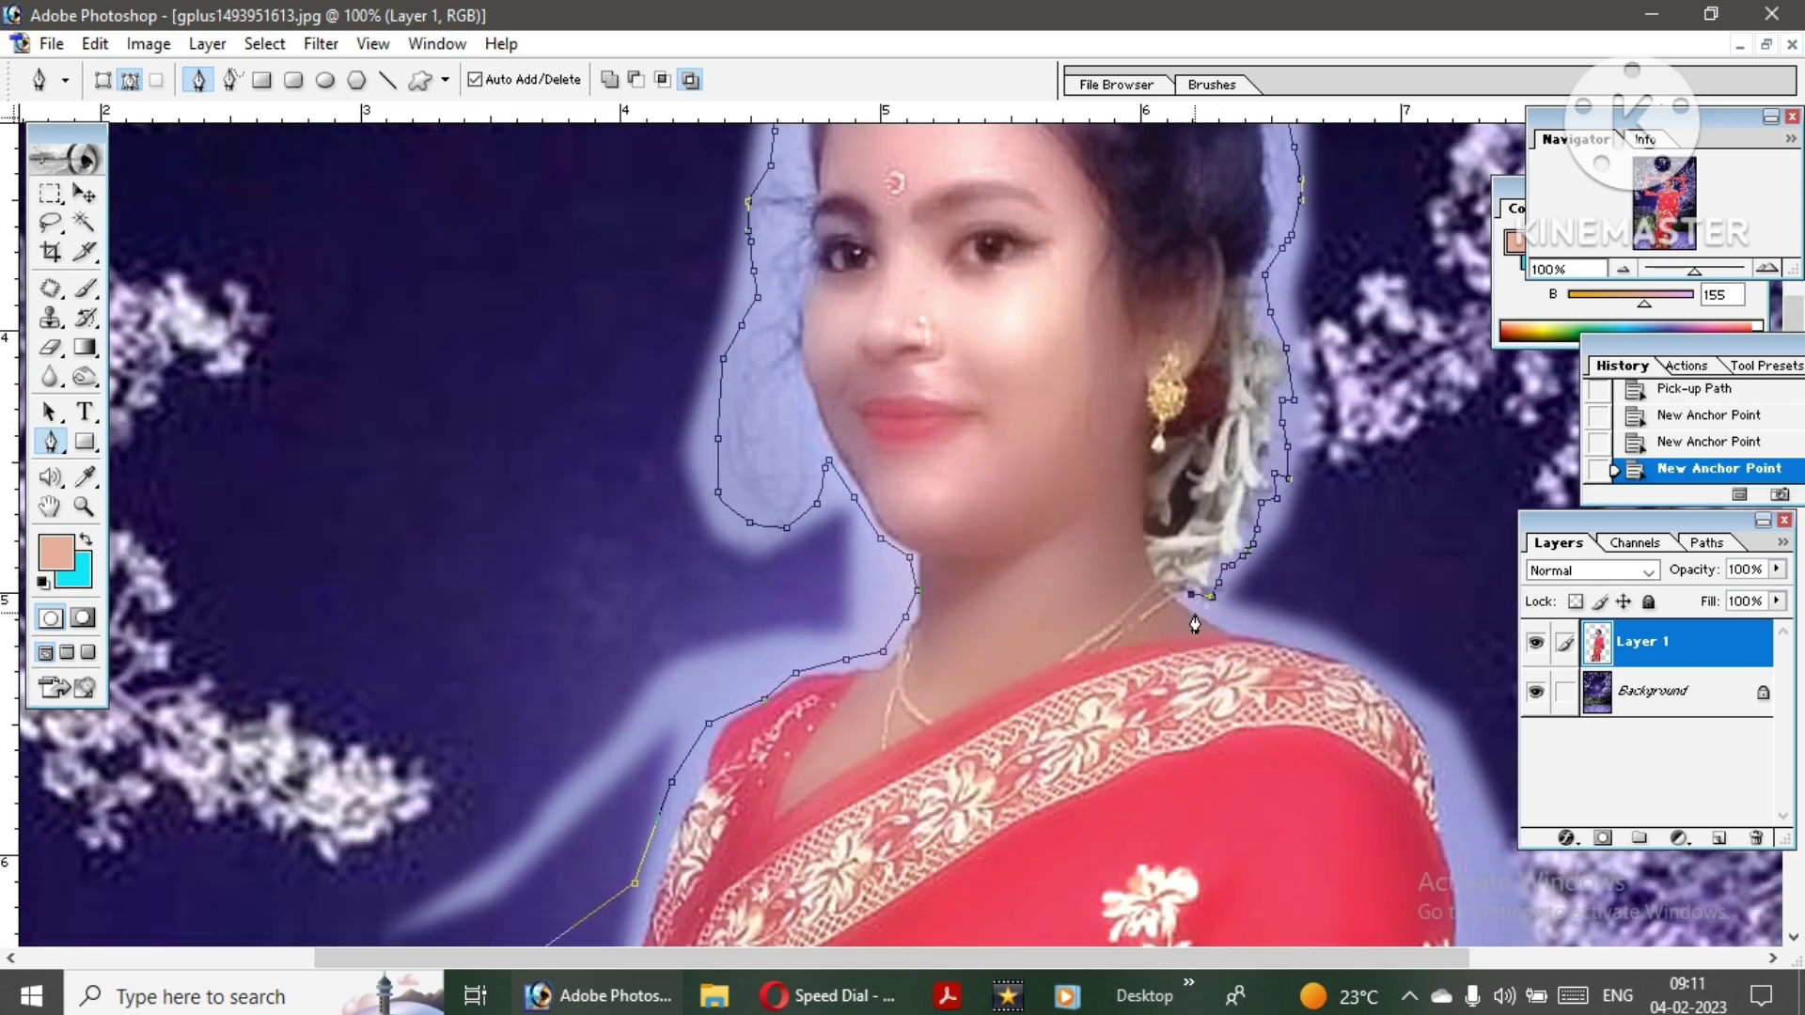
{"action": "left_click", "coordinate": [1223, 613]}
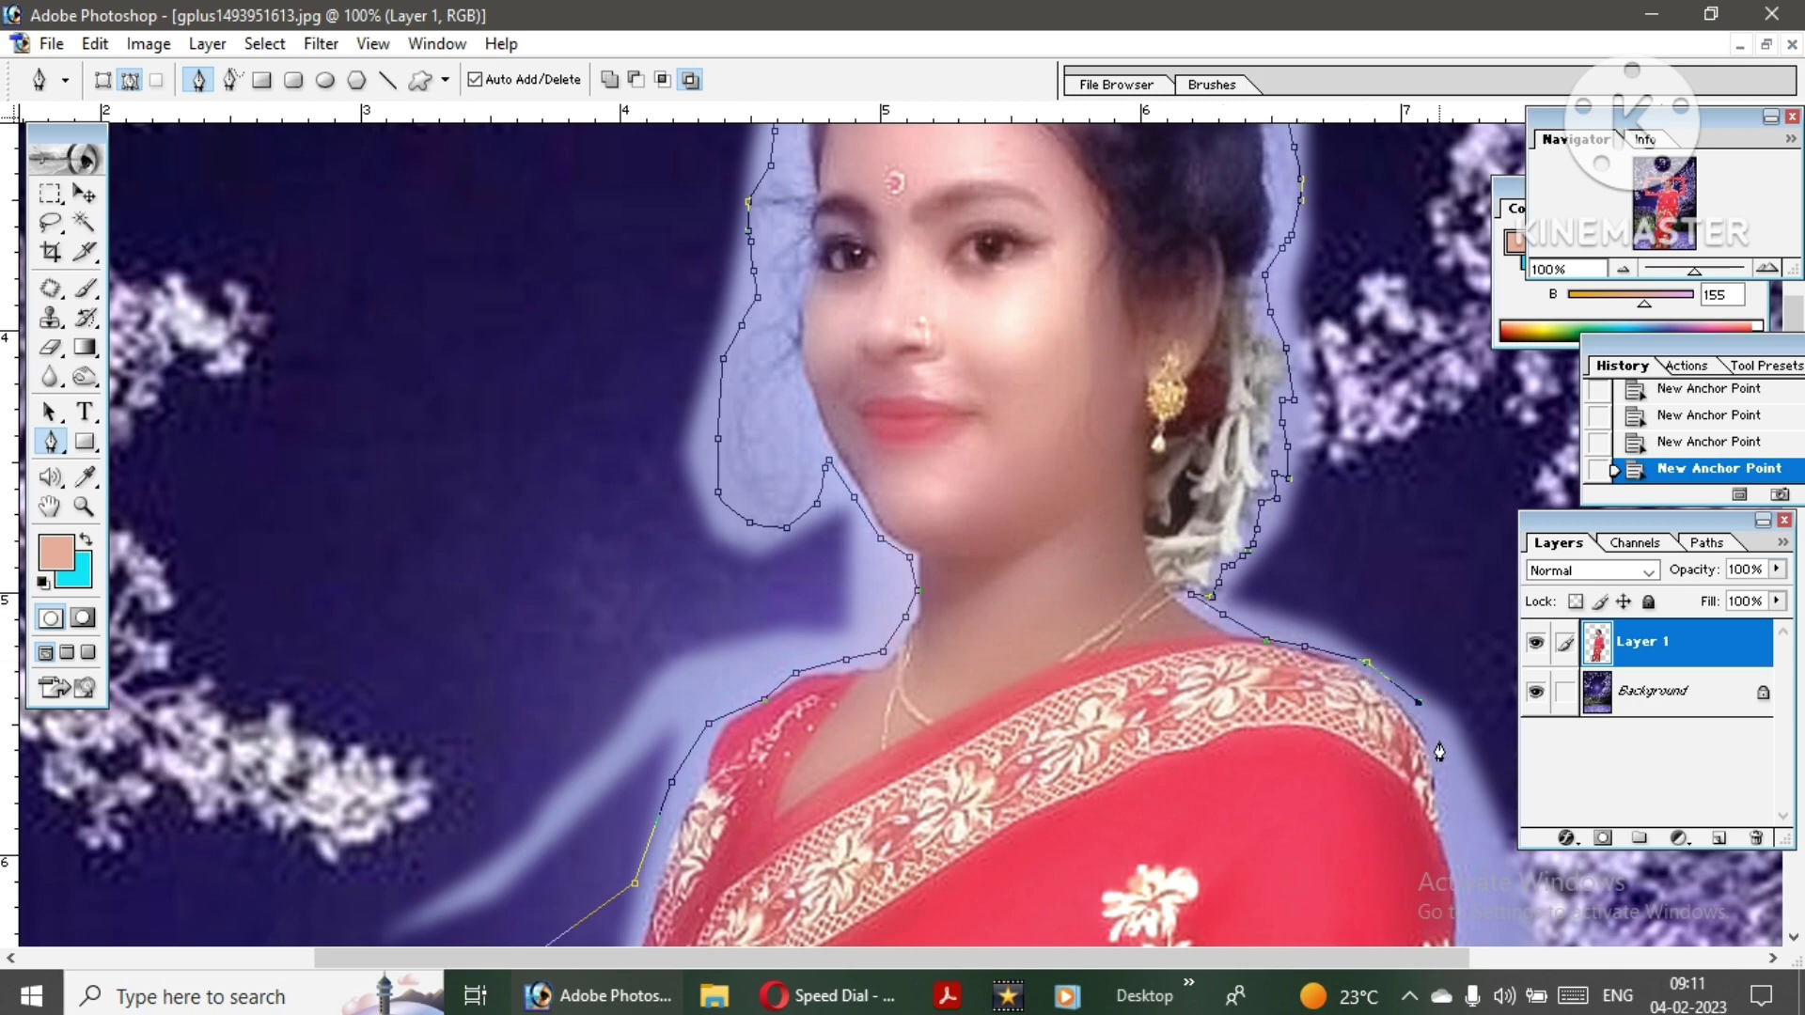
- Add anchors from the saree's shoulder edge down its right side
{"action": "left_click", "coordinate": [1453, 809]}
{"action": "scroll", "coordinate": [1455, 752], "scroll_direction": "down", "scroll_amount": 2}
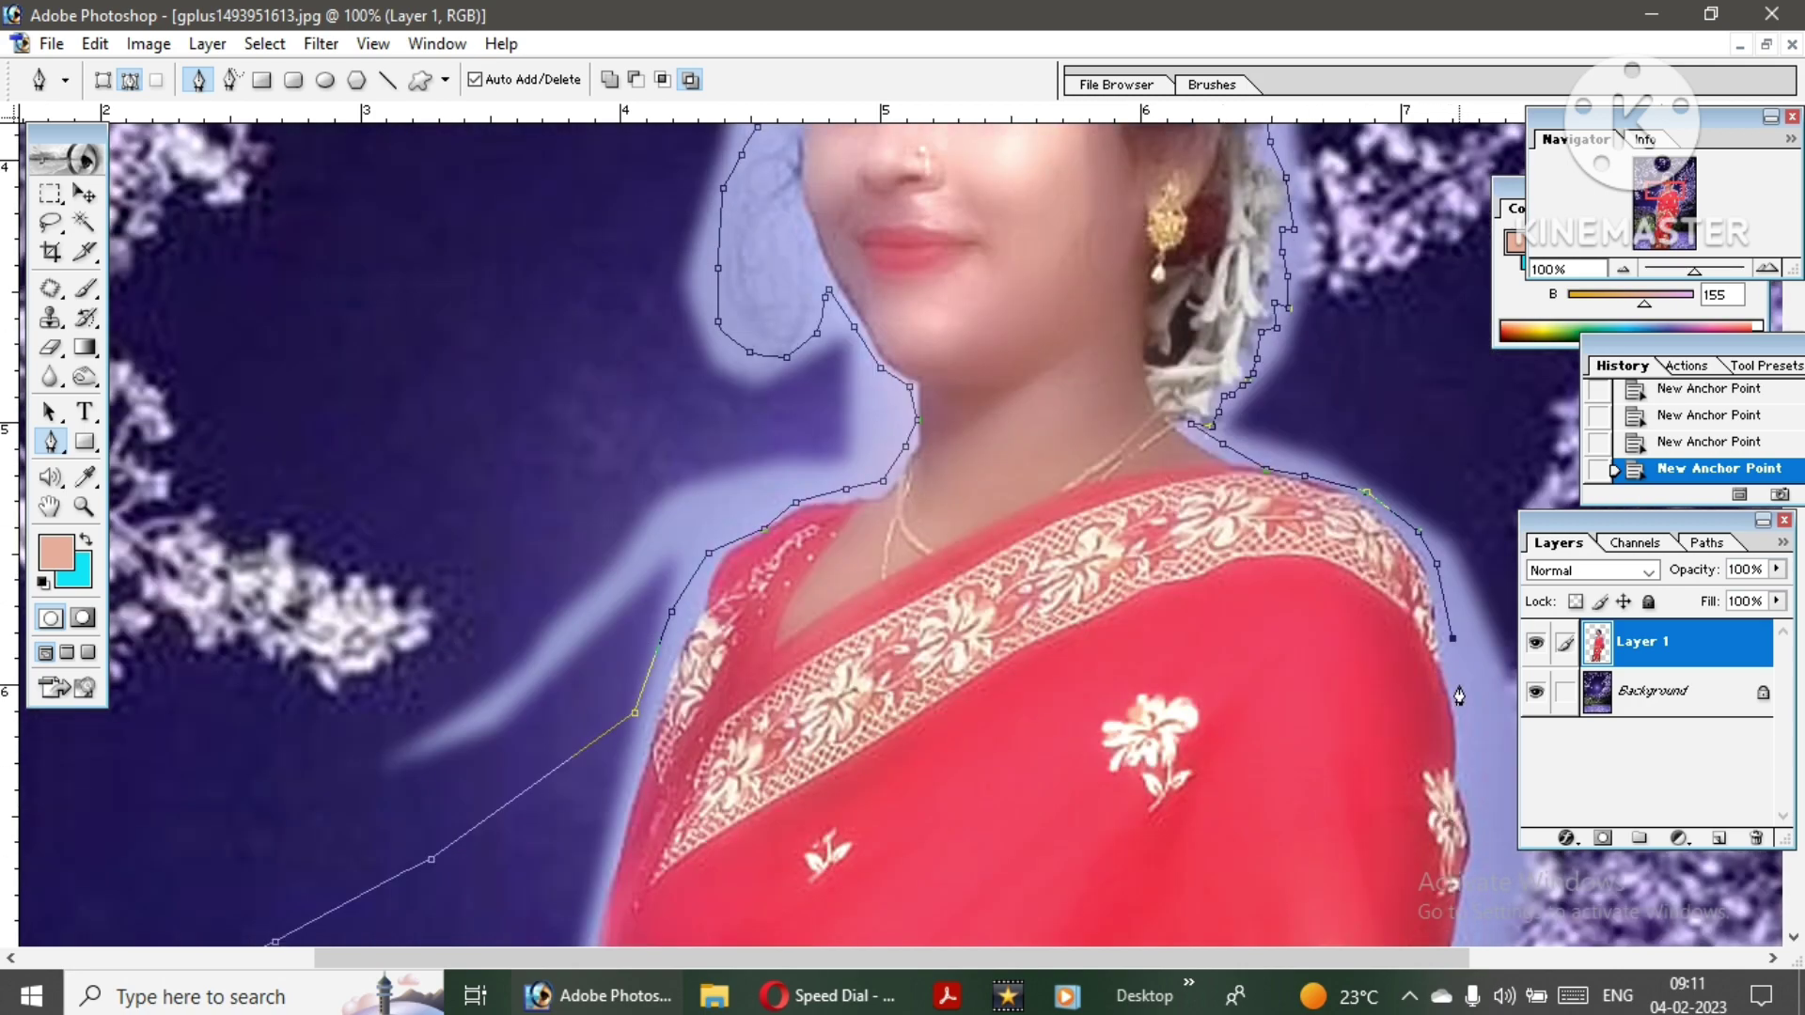
{"action": "left_click", "coordinate": [1465, 794]}
{"action": "left_click", "coordinate": [1472, 829]}
{"action": "scroll", "coordinate": [1472, 829], "scroll_direction": "down", "scroll_amount": 2}
{"action": "left_click", "coordinate": [1473, 716]}
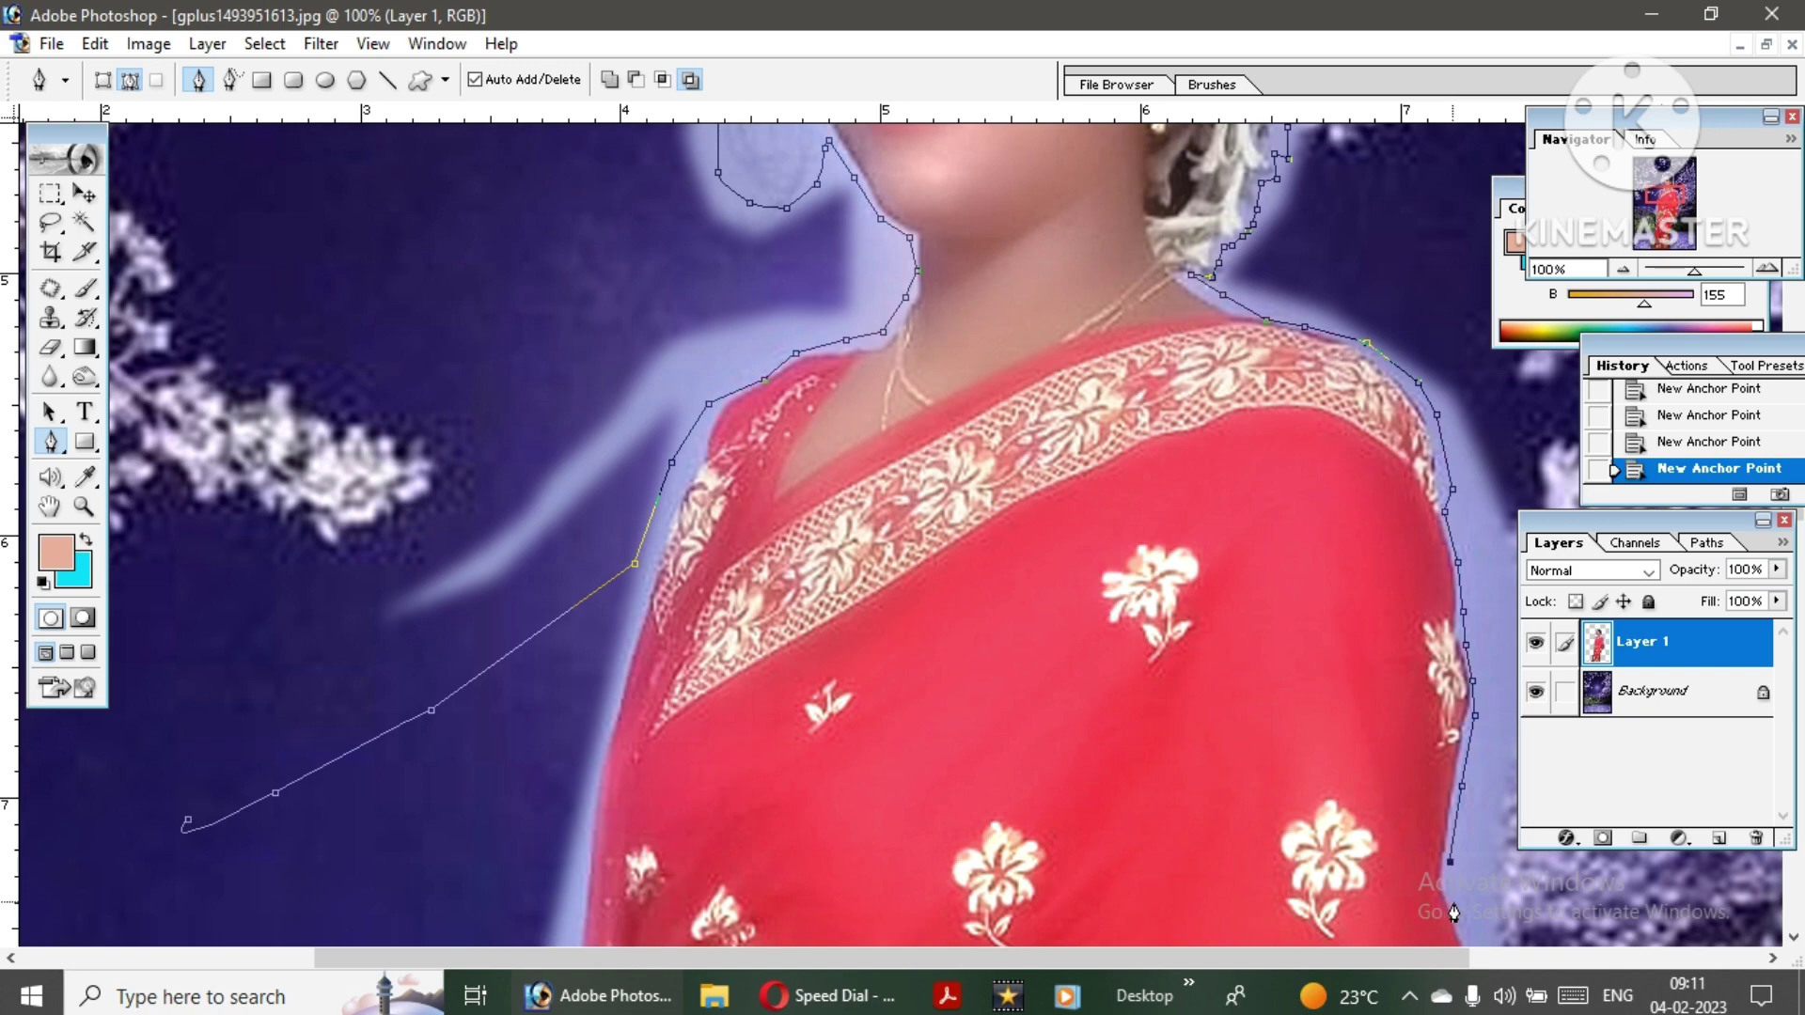
{"action": "scroll", "coordinate": [1453, 908], "scroll_direction": "down", "scroll_amount": 3}
{"action": "left_click_drag", "start_coordinate": [1462, 611], "coordinate": [1062, 604]}
- Place pen anchors further down the saree's right edge at 300% and 200% zoom
{"action": "key", "text": "ctrl+plus"}
{"action": "key", "text": "ctrl+plus"}
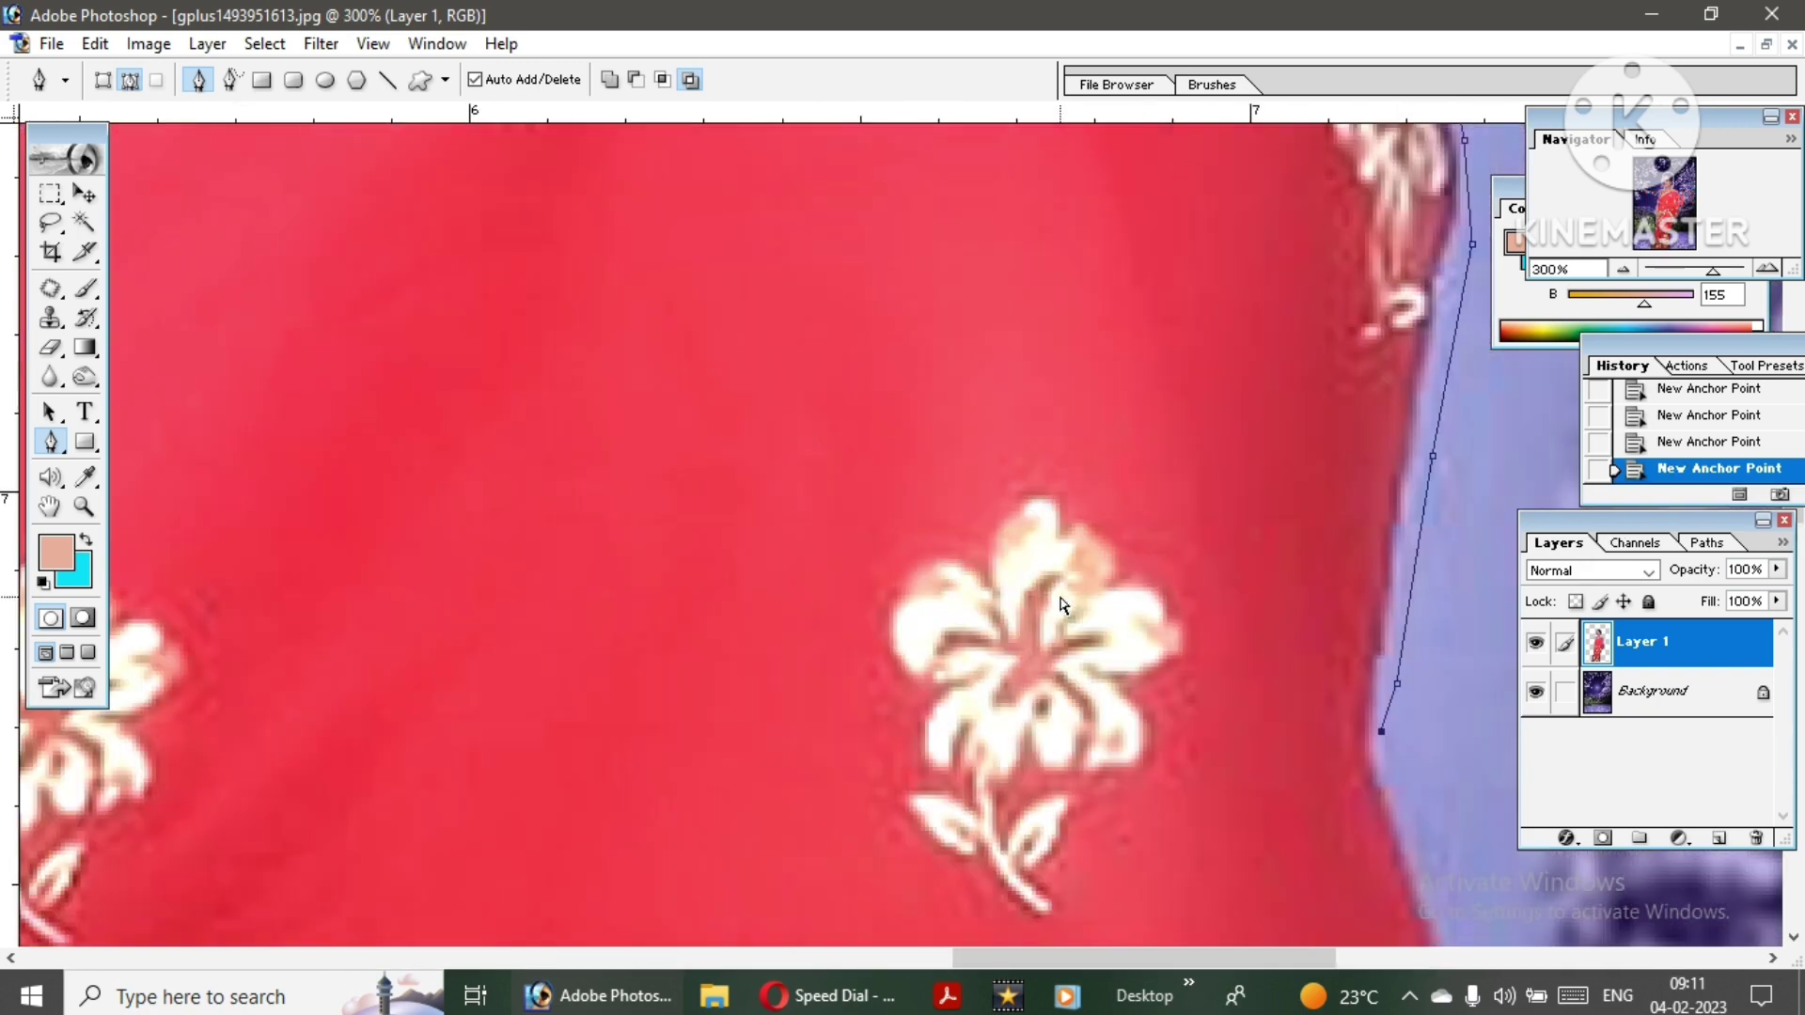
{"action": "scroll", "coordinate": [1417, 839], "scroll_direction": "down", "scroll_amount": 3}
{"action": "scroll", "coordinate": [1034, 564], "scroll_direction": "right", "scroll_amount": 10}
{"action": "scroll", "coordinate": [695, 658], "scroll_direction": "down", "scroll_amount": 5}
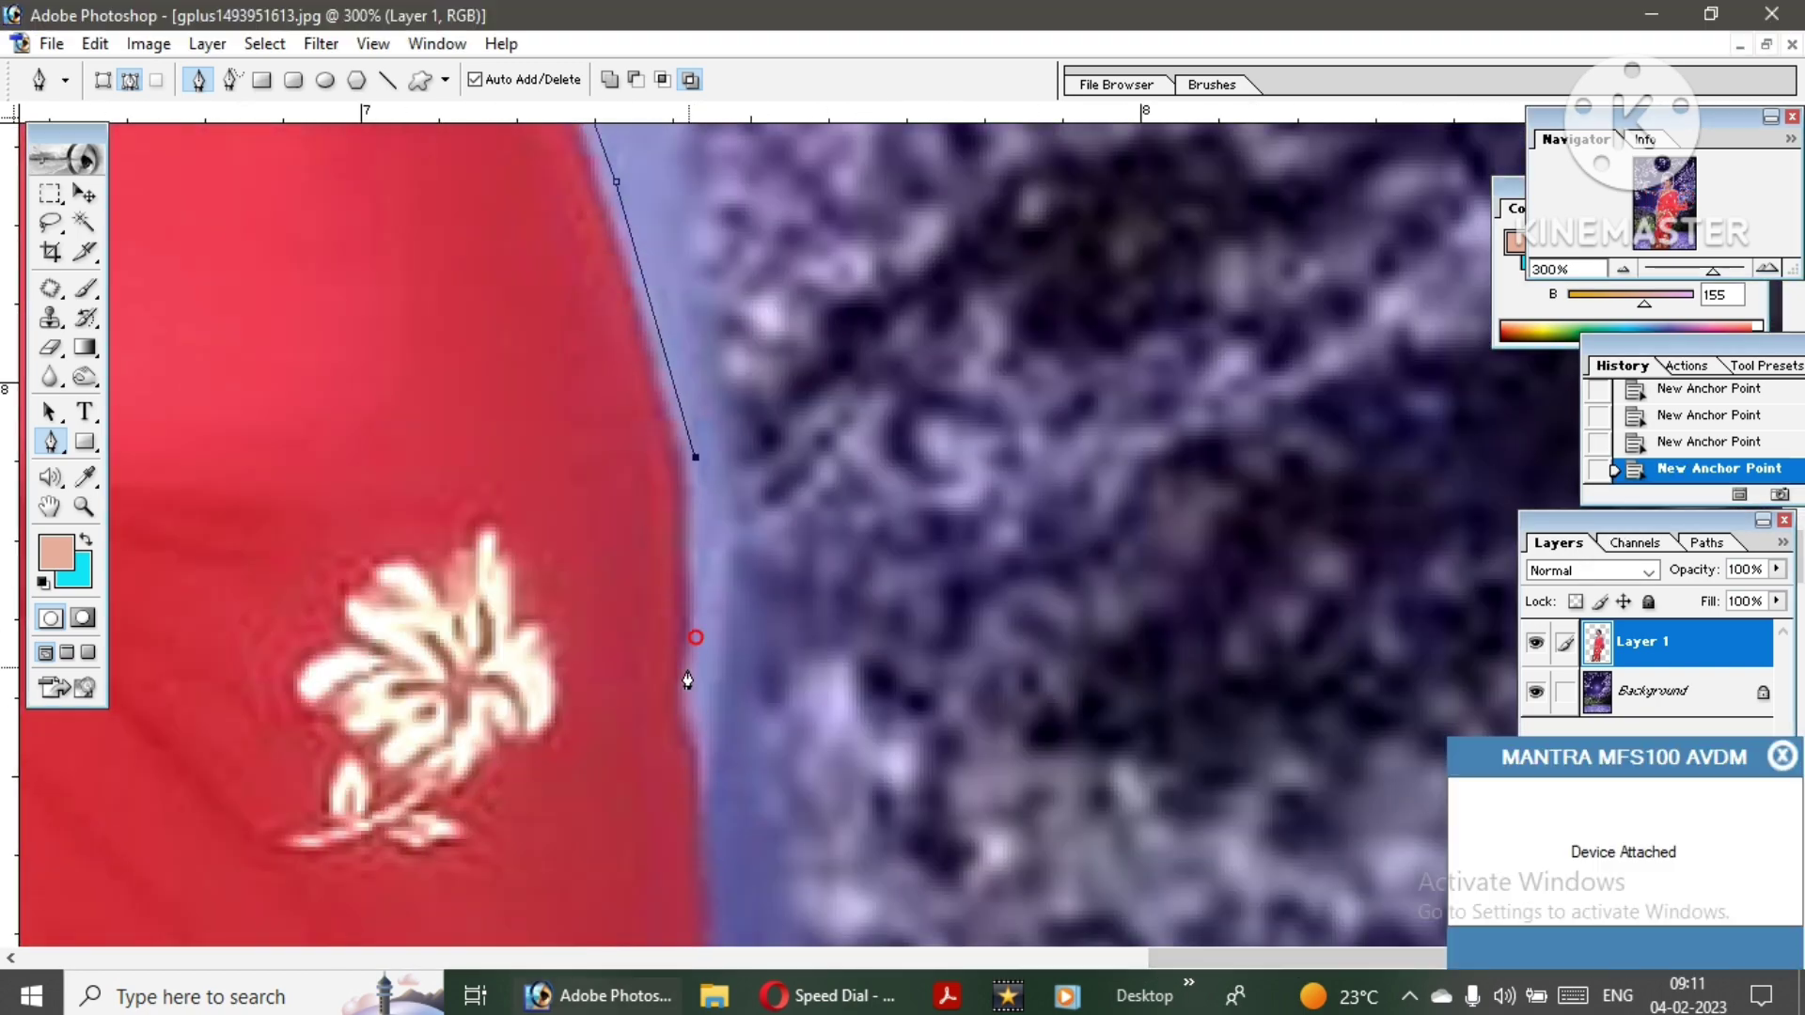
{"action": "left_click", "coordinate": [701, 766]}
{"action": "key", "text": "ctrl+minus"}
{"action": "scroll", "coordinate": [714, 629], "scroll_direction": "down", "scroll_amount": 3}
{"action": "scroll", "coordinate": [738, 464], "scroll_direction": "down", "scroll_amount": 3}
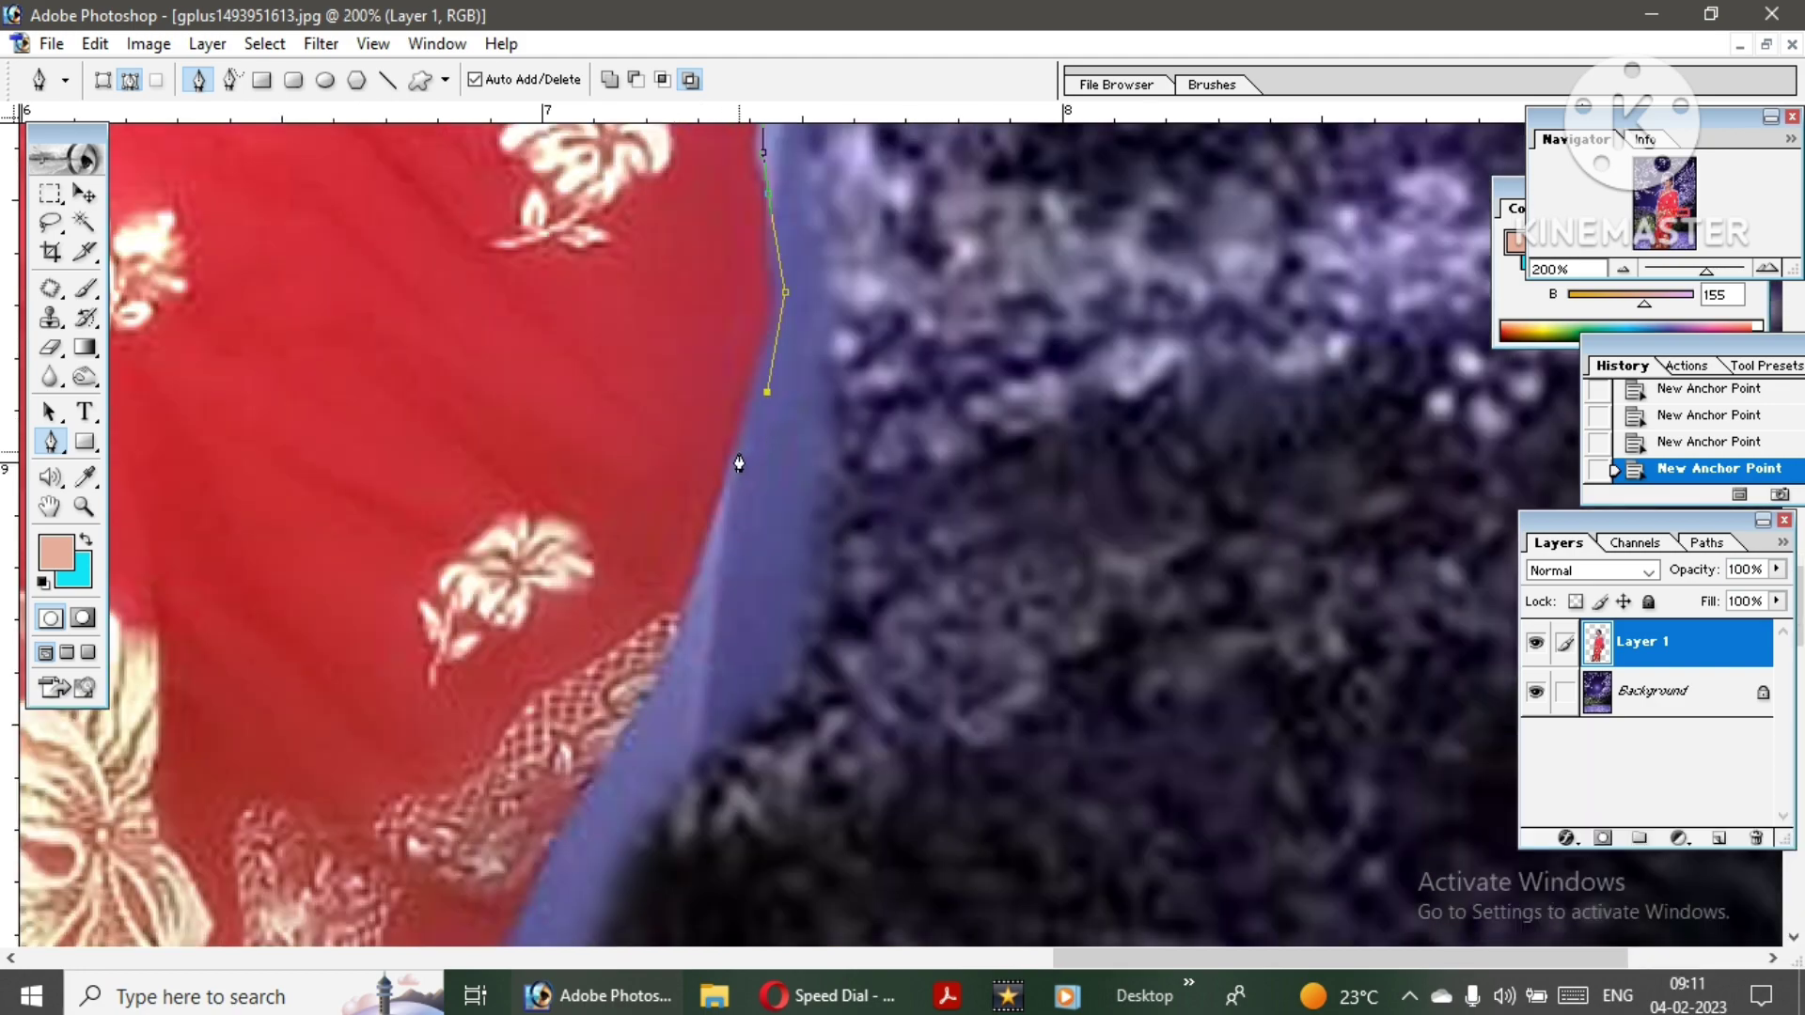
{"action": "scroll", "coordinate": [589, 537], "scroll_direction": "down", "scroll_amount": 3}
{"action": "left_click", "coordinate": [385, 804]}
{"action": "left_click", "coordinate": [341, 859]}
- Add a lower anchor on the saree's right edge, then undo a trial anchor at the hem
{"action": "scroll", "coordinate": [825, 546], "scroll_direction": "down", "scroll_amount": 5}
{"action": "scroll", "coordinate": [825, 547], "scroll_direction": "left", "scroll_amount": 5}
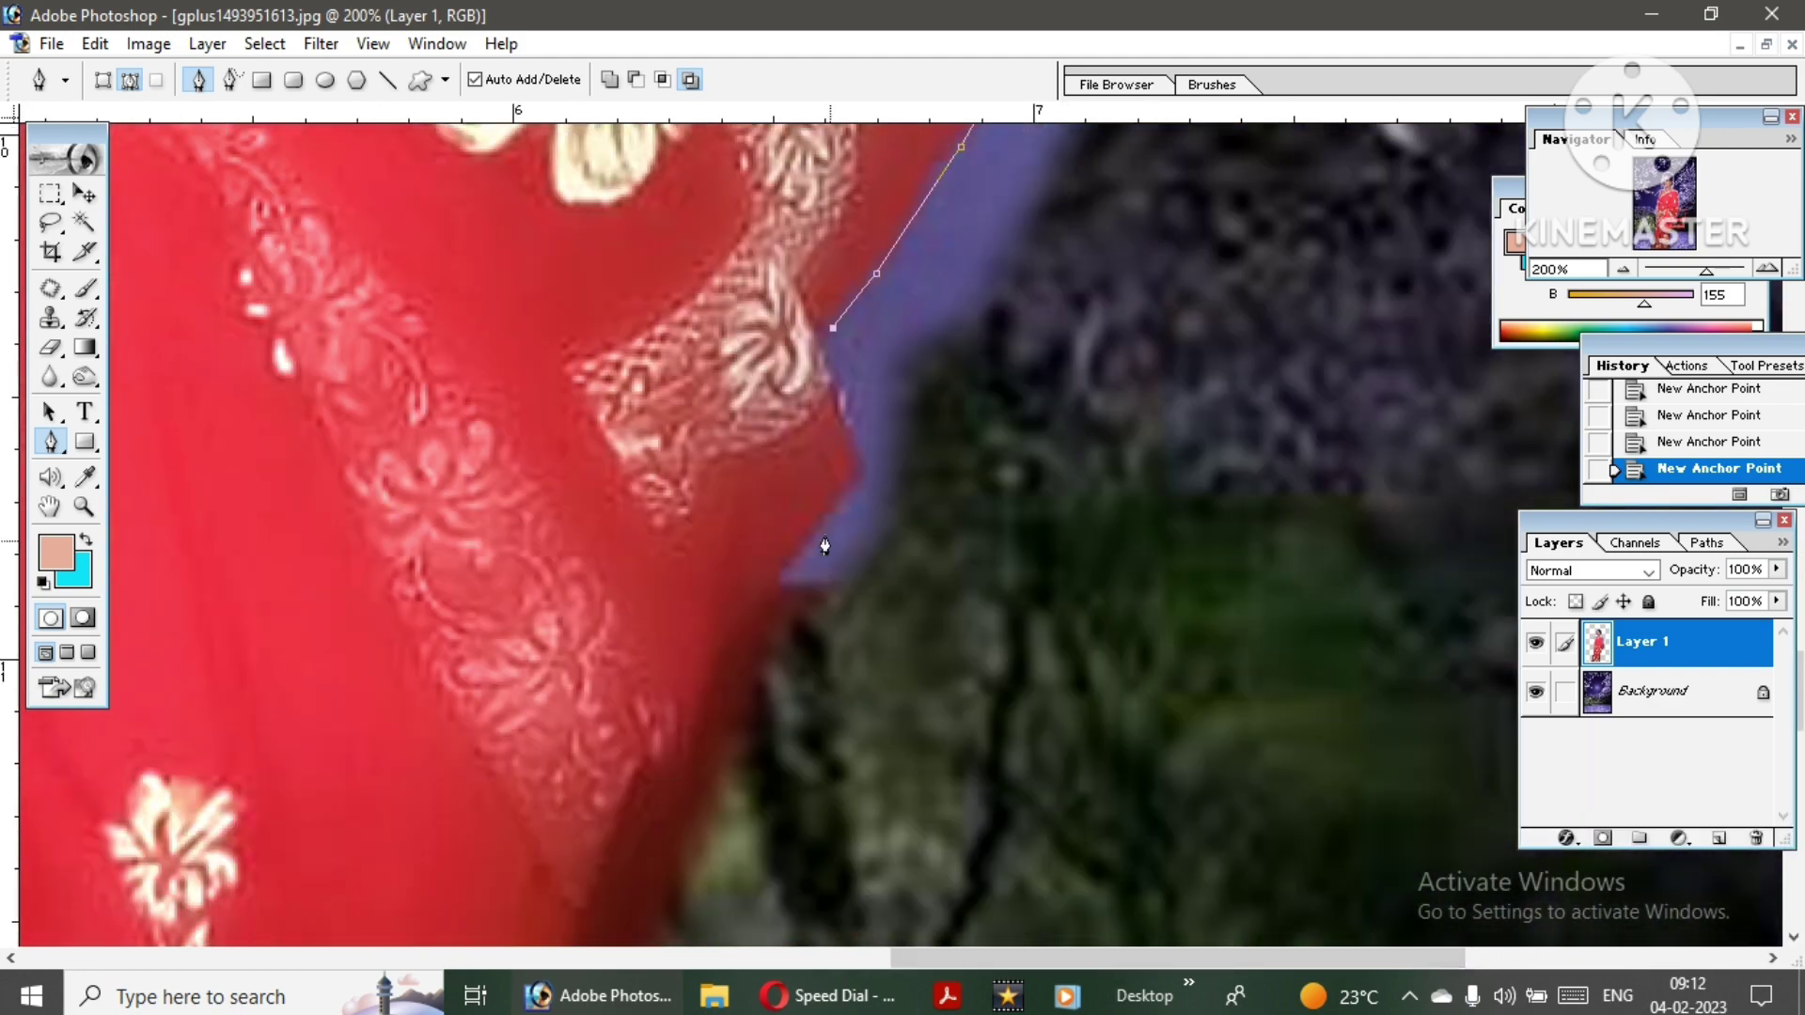
{"action": "key", "text": "ctrl+minus"}
{"action": "key", "text": "ctrl+minus"}
{"action": "scroll", "coordinate": [1100, 433], "scroll_direction": "up", "scroll_amount": 1}
{"action": "left_click", "coordinate": [1109, 393]}
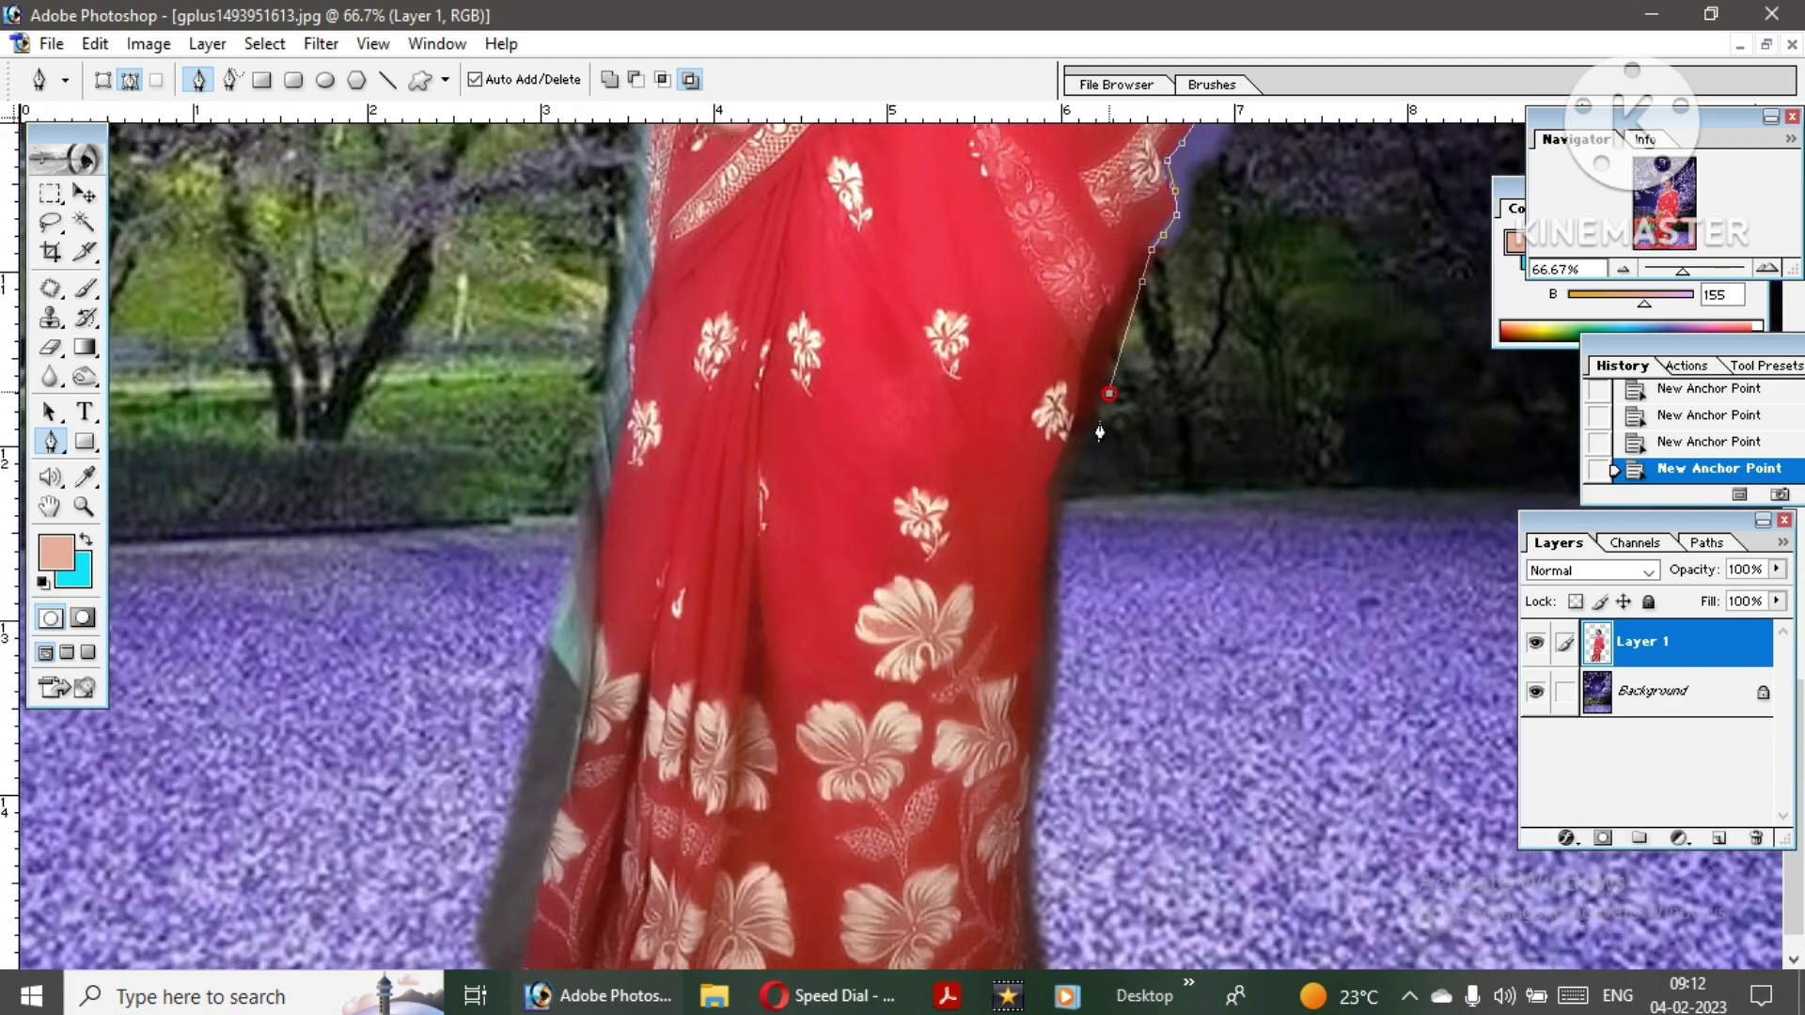
{"action": "scroll", "coordinate": [1055, 625], "scroll_direction": "down", "scroll_amount": 1}
{"action": "key", "text": "ctrl+minus"}
{"action": "key", "text": "ctrl+minus"}
{"action": "key", "text": "ctrl+minus"}
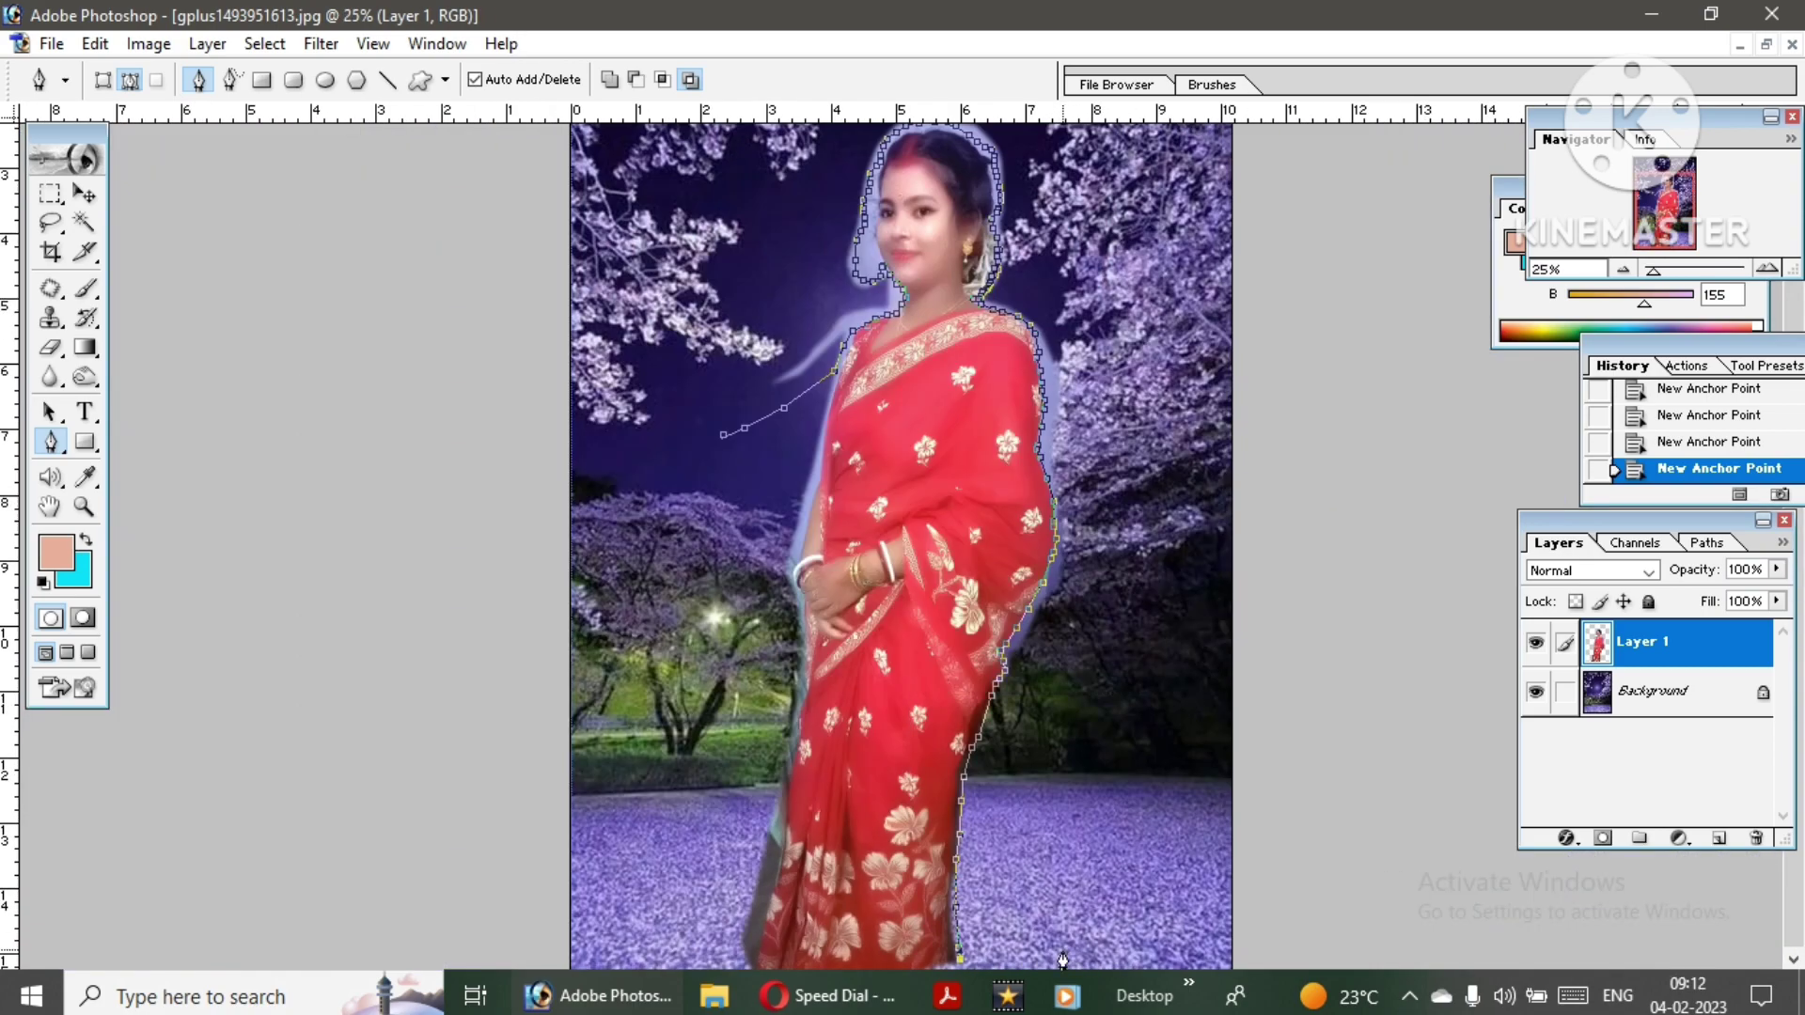
{"action": "key", "text": "ctrl+minus"}
{"action": "key", "text": "ctrl+minus"}
{"action": "key", "text": "ctrl+plus"}
{"action": "key", "text": "ctrl+plus"}
{"action": "key", "text": "ctrl+plus"}
{"action": "key", "text": "ctrl+plus"}
{"action": "key", "text": "ctrl+plus"}
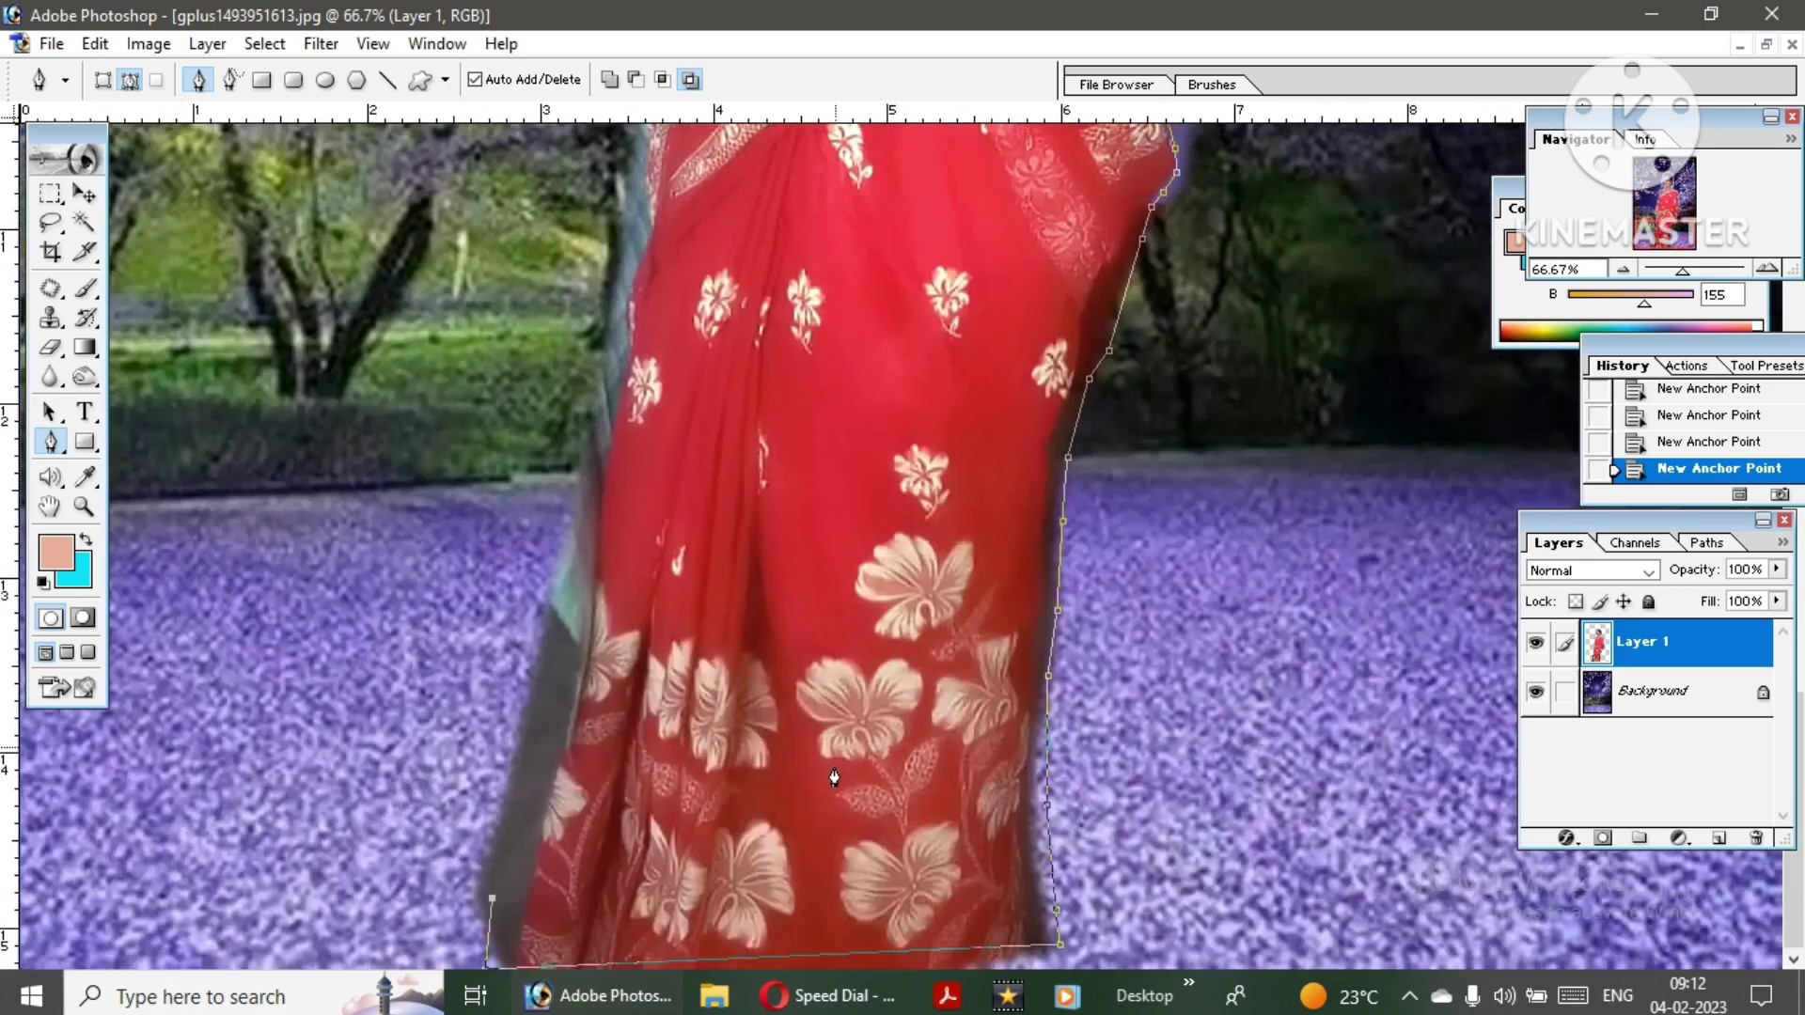
{"action": "left_click", "coordinate": [501, 957]}
{"action": "key", "text": "ctrl+z"}
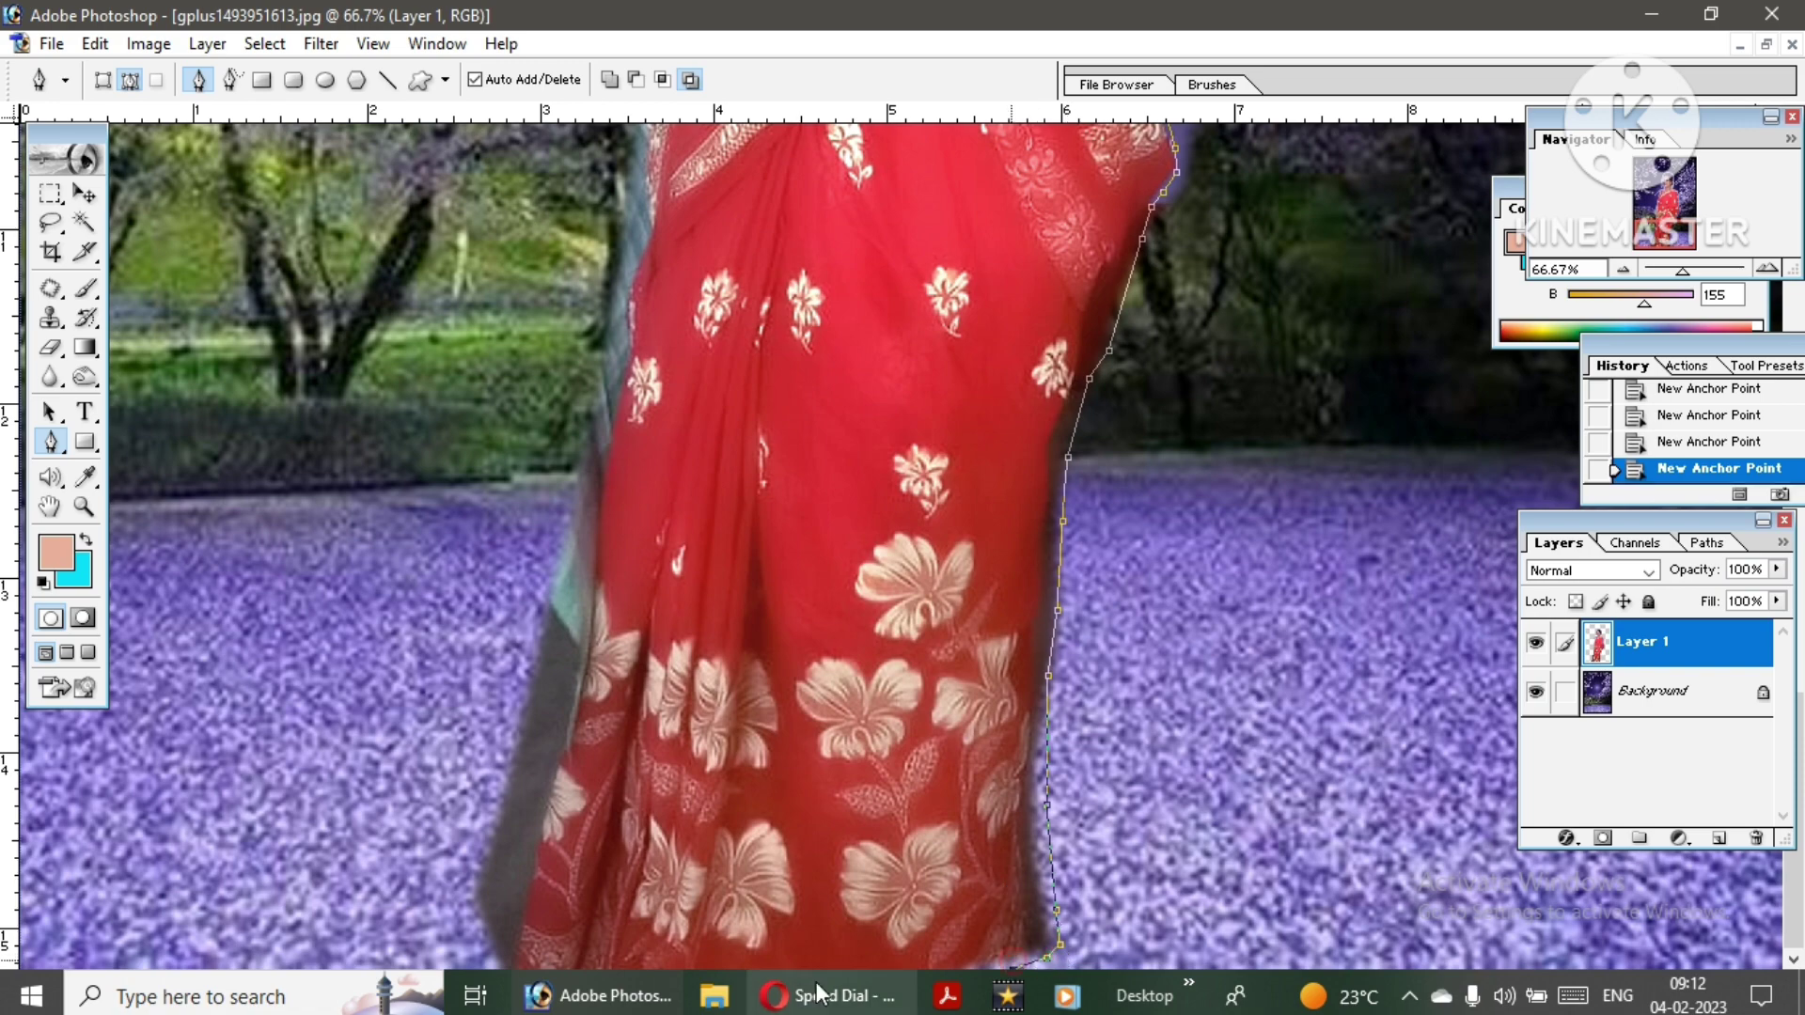
- Extend the pen outline up the saree's left edge
{"action": "left_click", "coordinate": [574, 689]}
{"action": "left_click", "coordinate": [585, 614]}
{"action": "scroll", "coordinate": [585, 684], "scroll_direction": "up", "scroll_amount": 3}
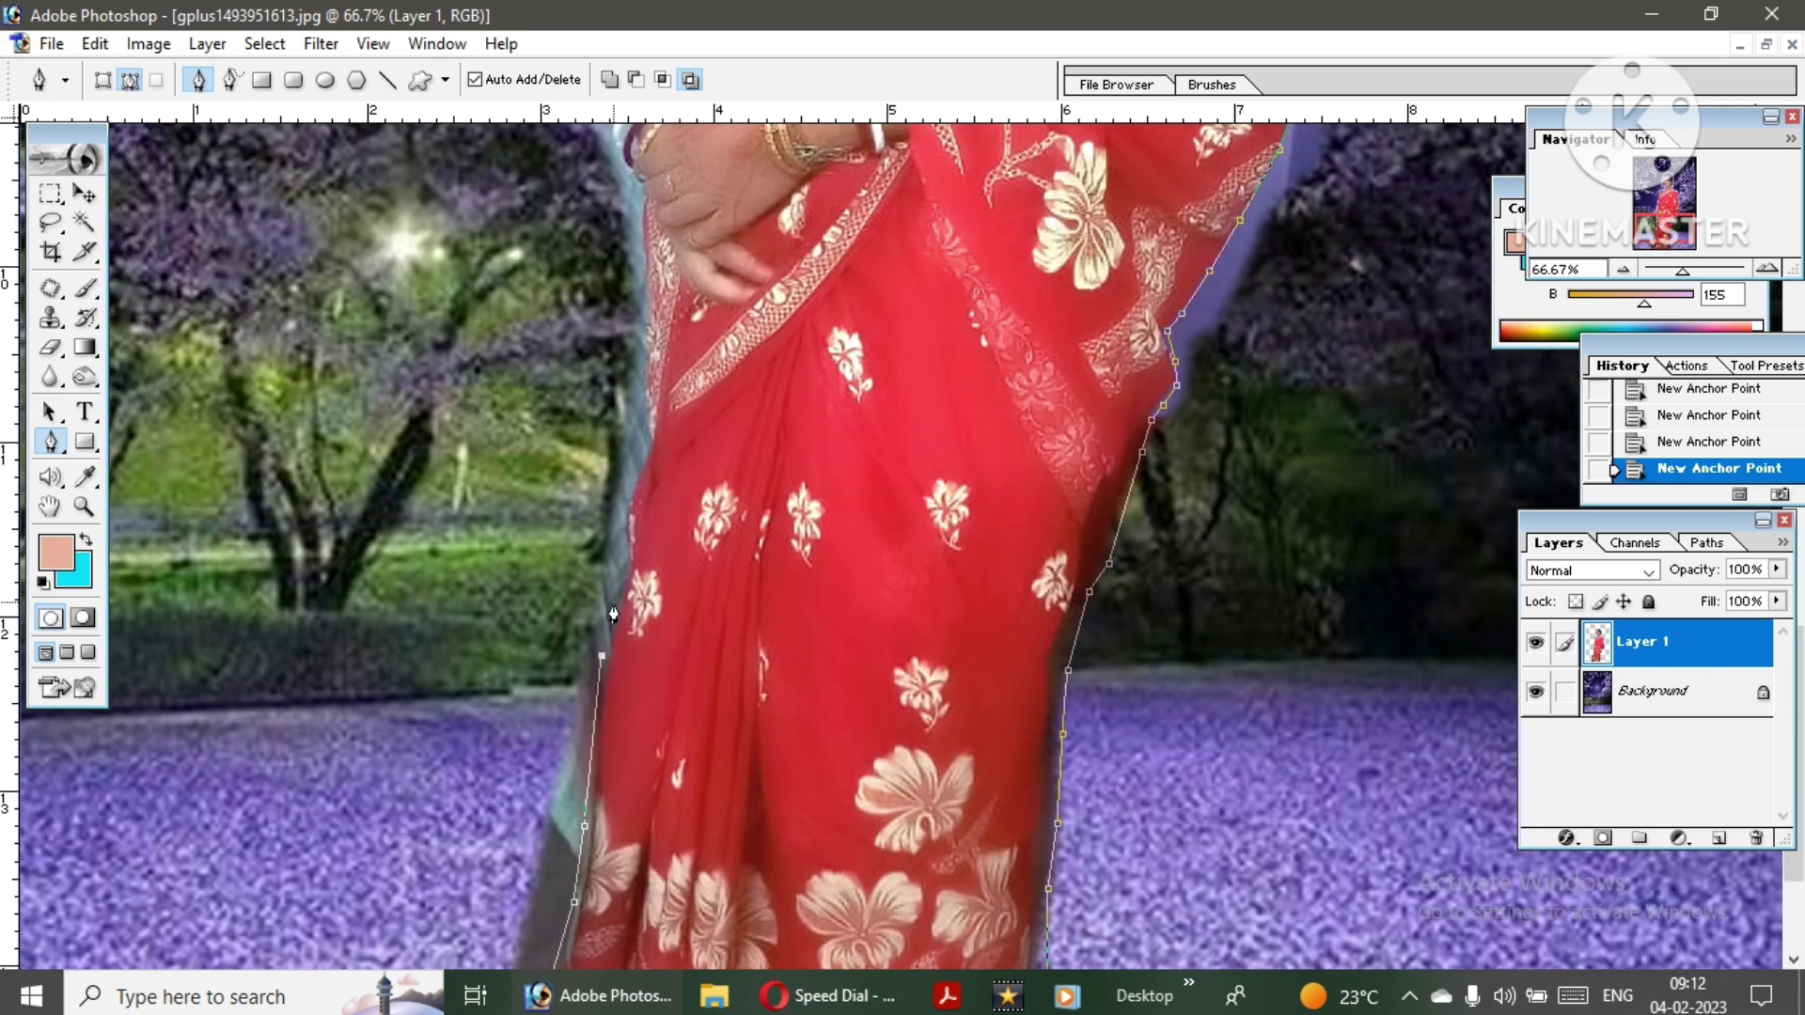
{"action": "left_click", "coordinate": [1410, 997]}
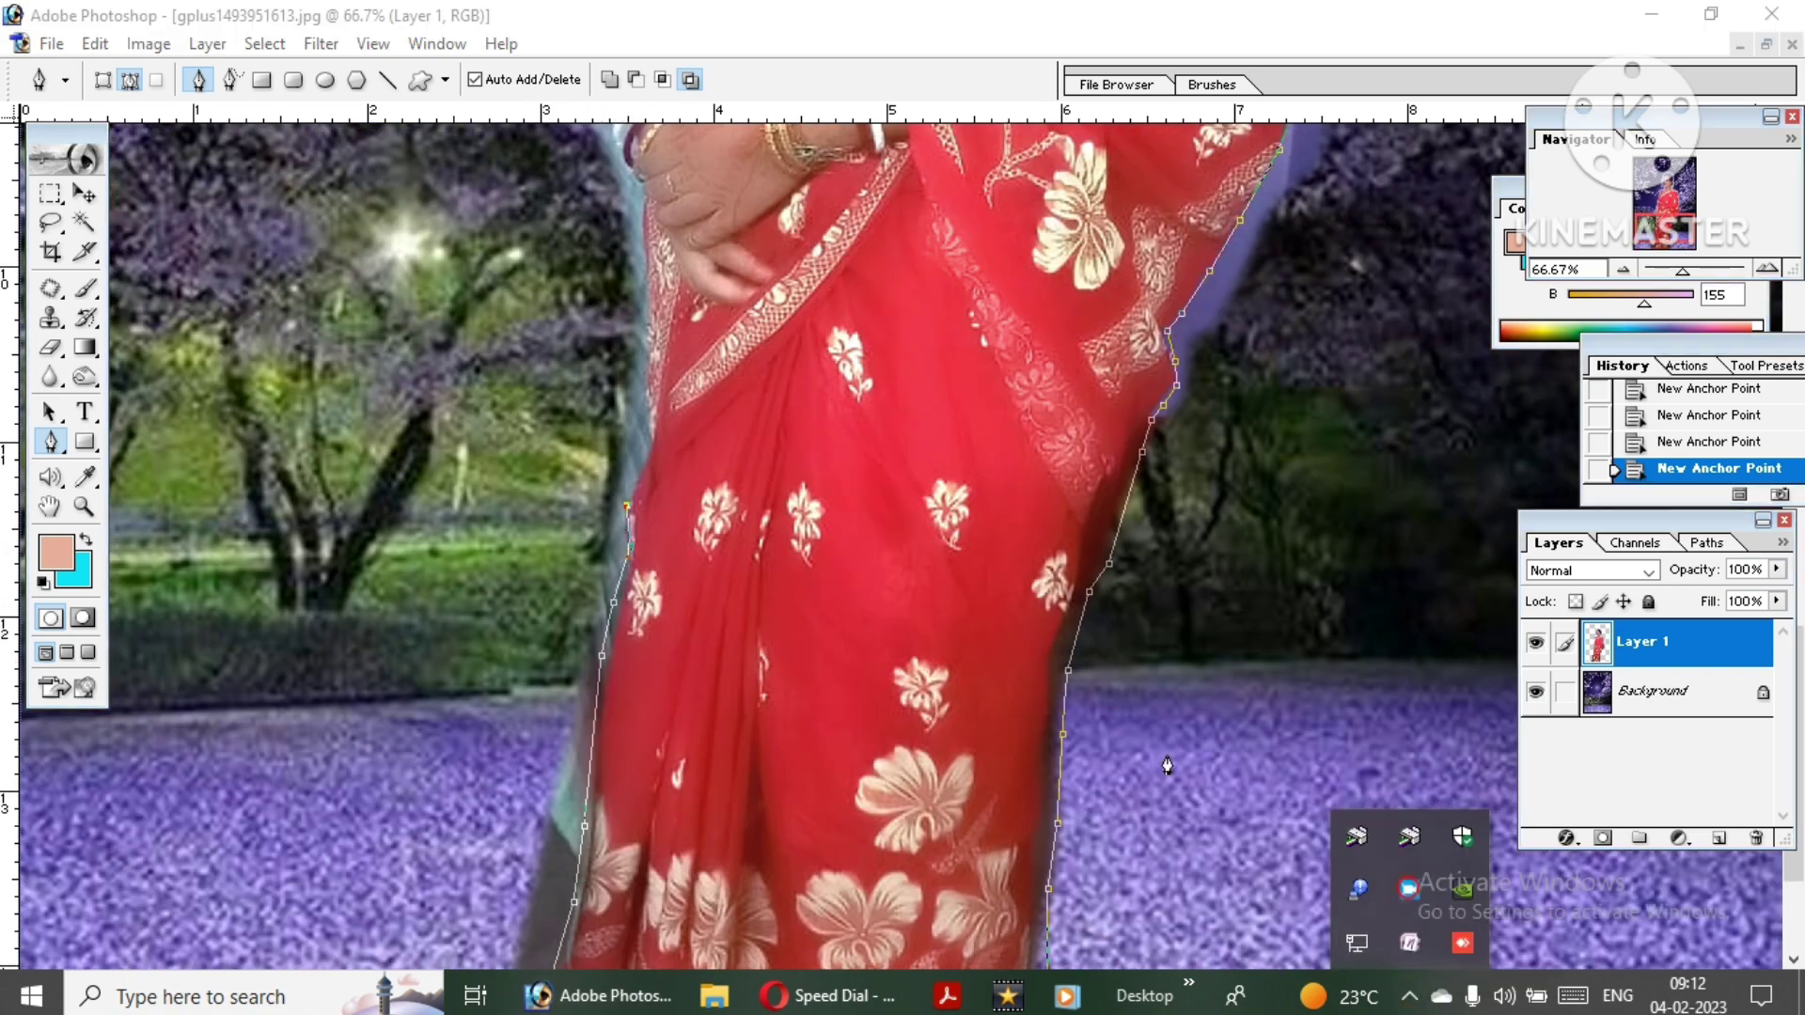
{"action": "right_click", "coordinate": [1409, 888]}
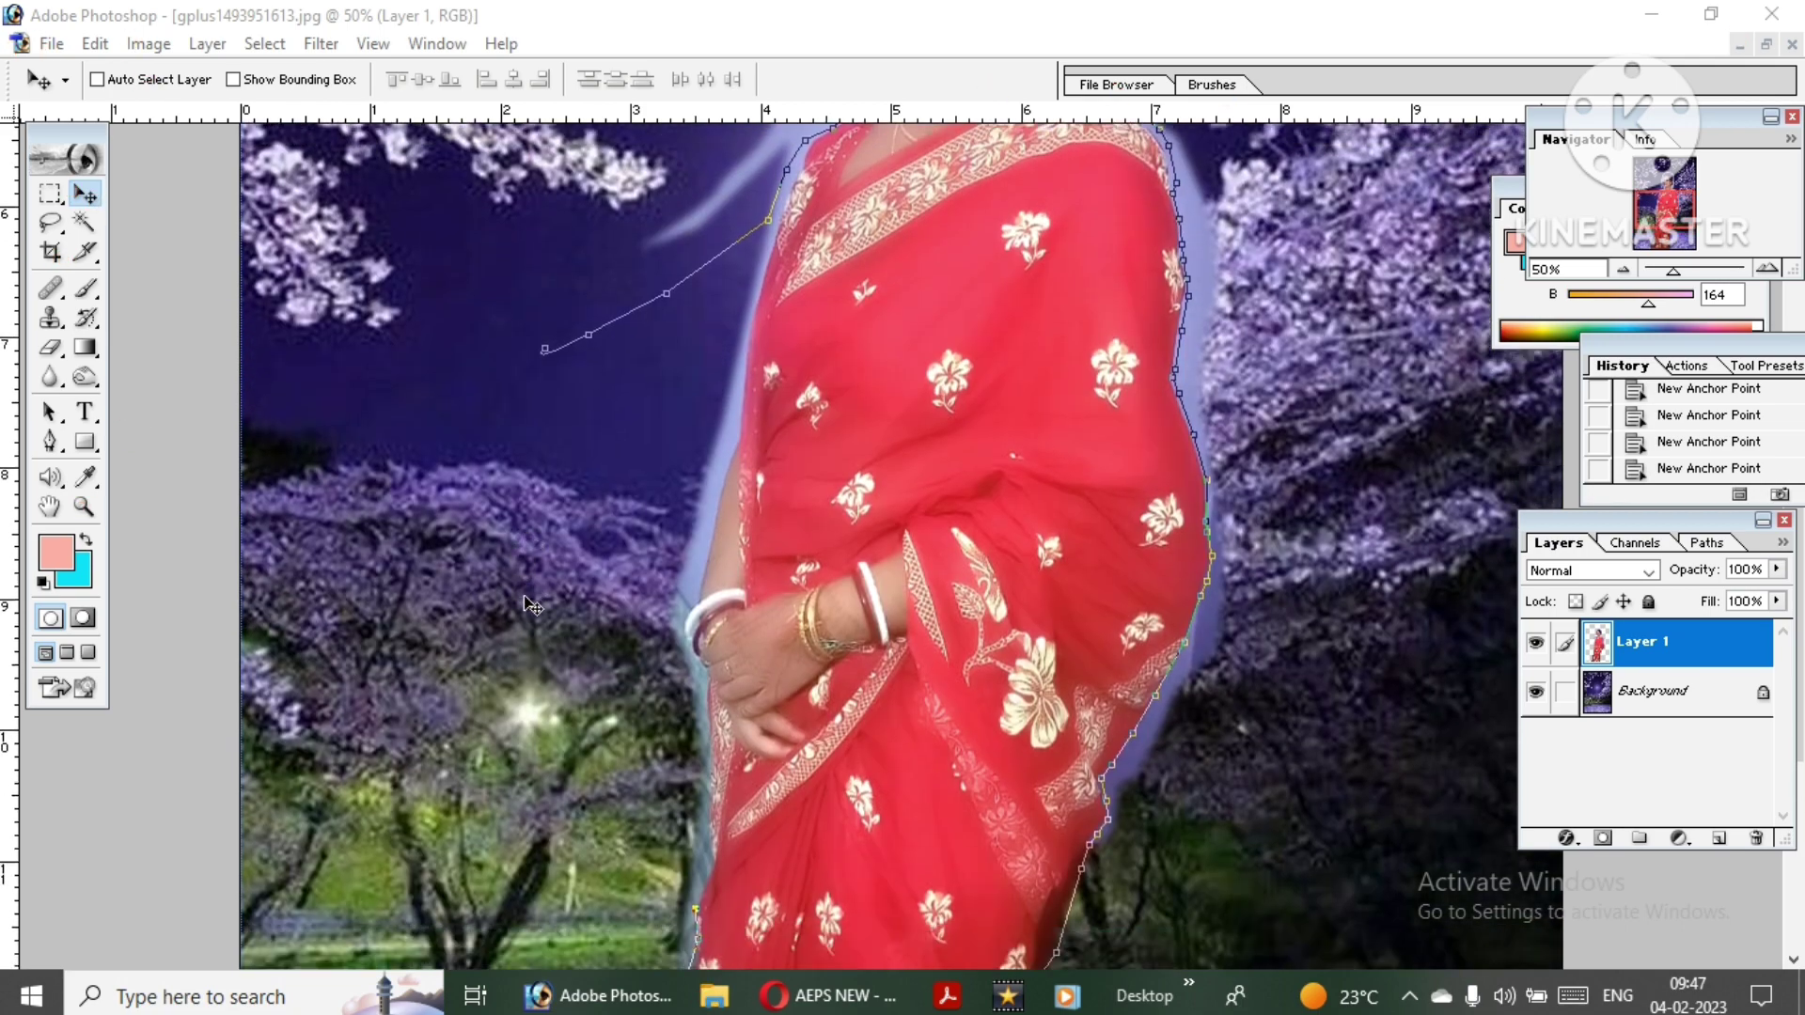
- Return to the Pen and trace the left edge past the white bangle and the trailing wisp
{"action": "key", "text": "p"}
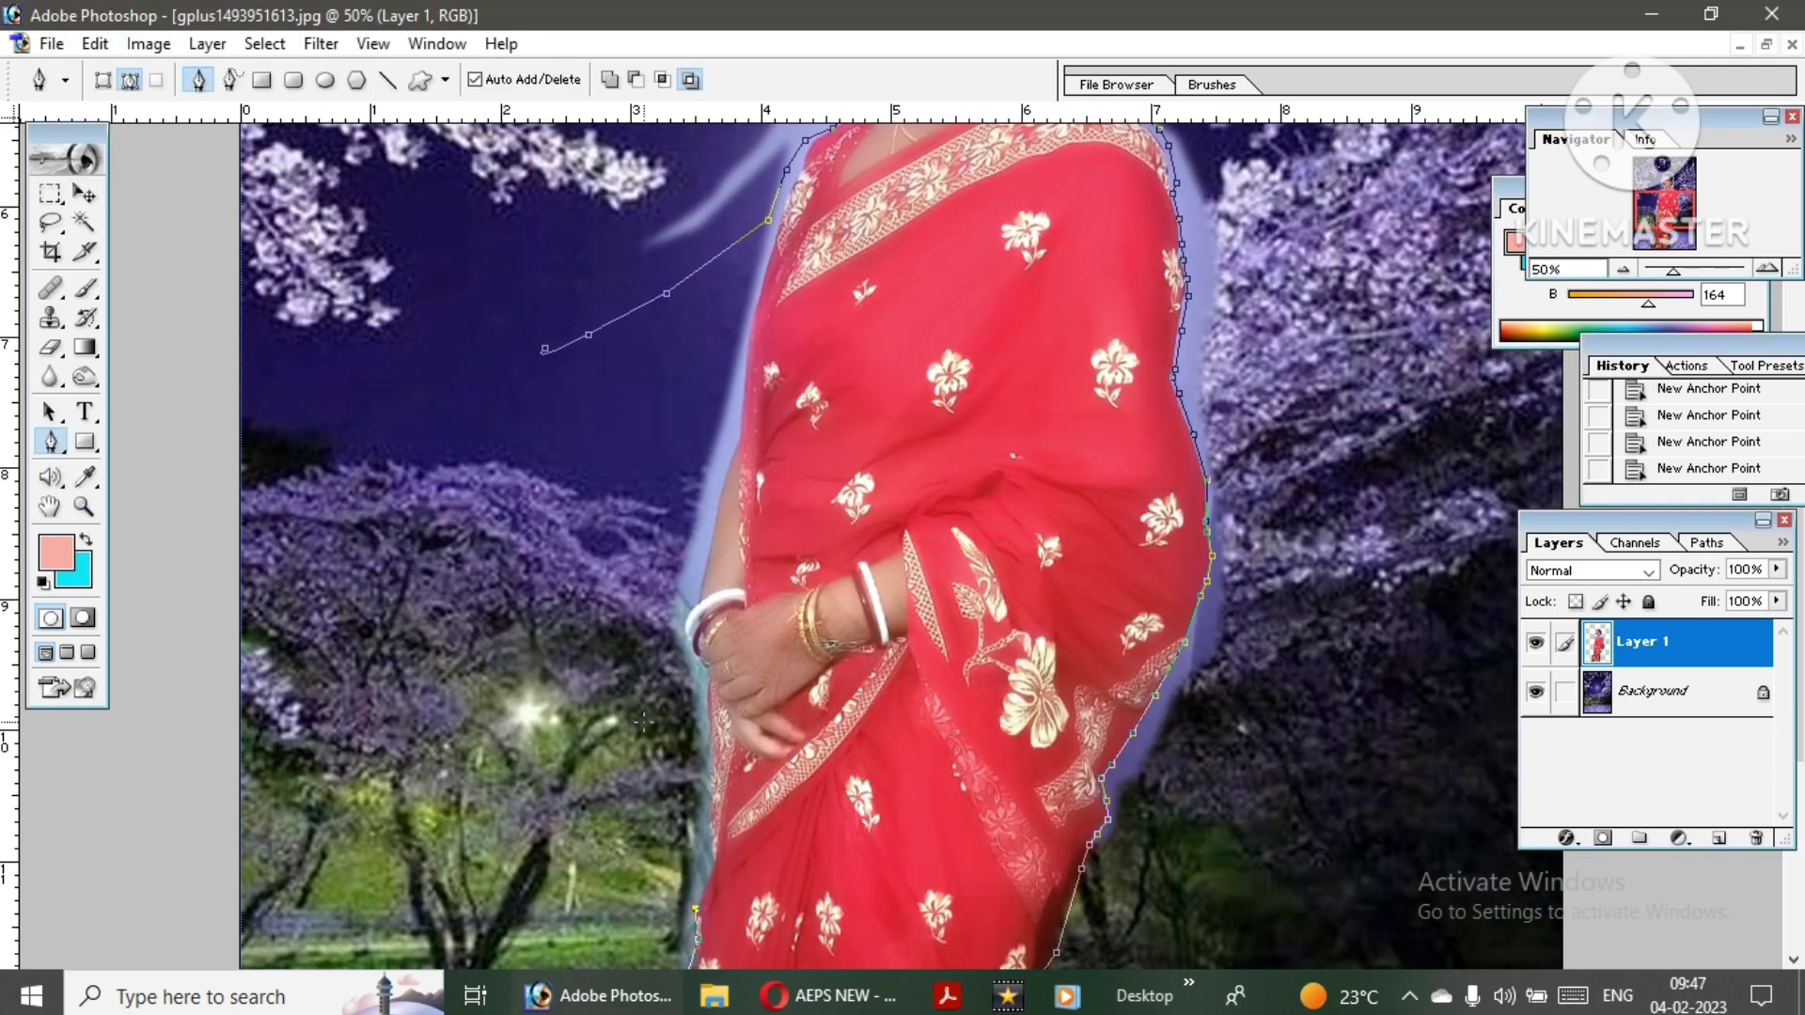
{"action": "scroll", "coordinate": [695, 758], "scroll_direction": "down", "scroll_amount": 2}
{"action": "key", "text": "ctrl+plus"}
{"action": "left_click", "coordinate": [519, 584]}
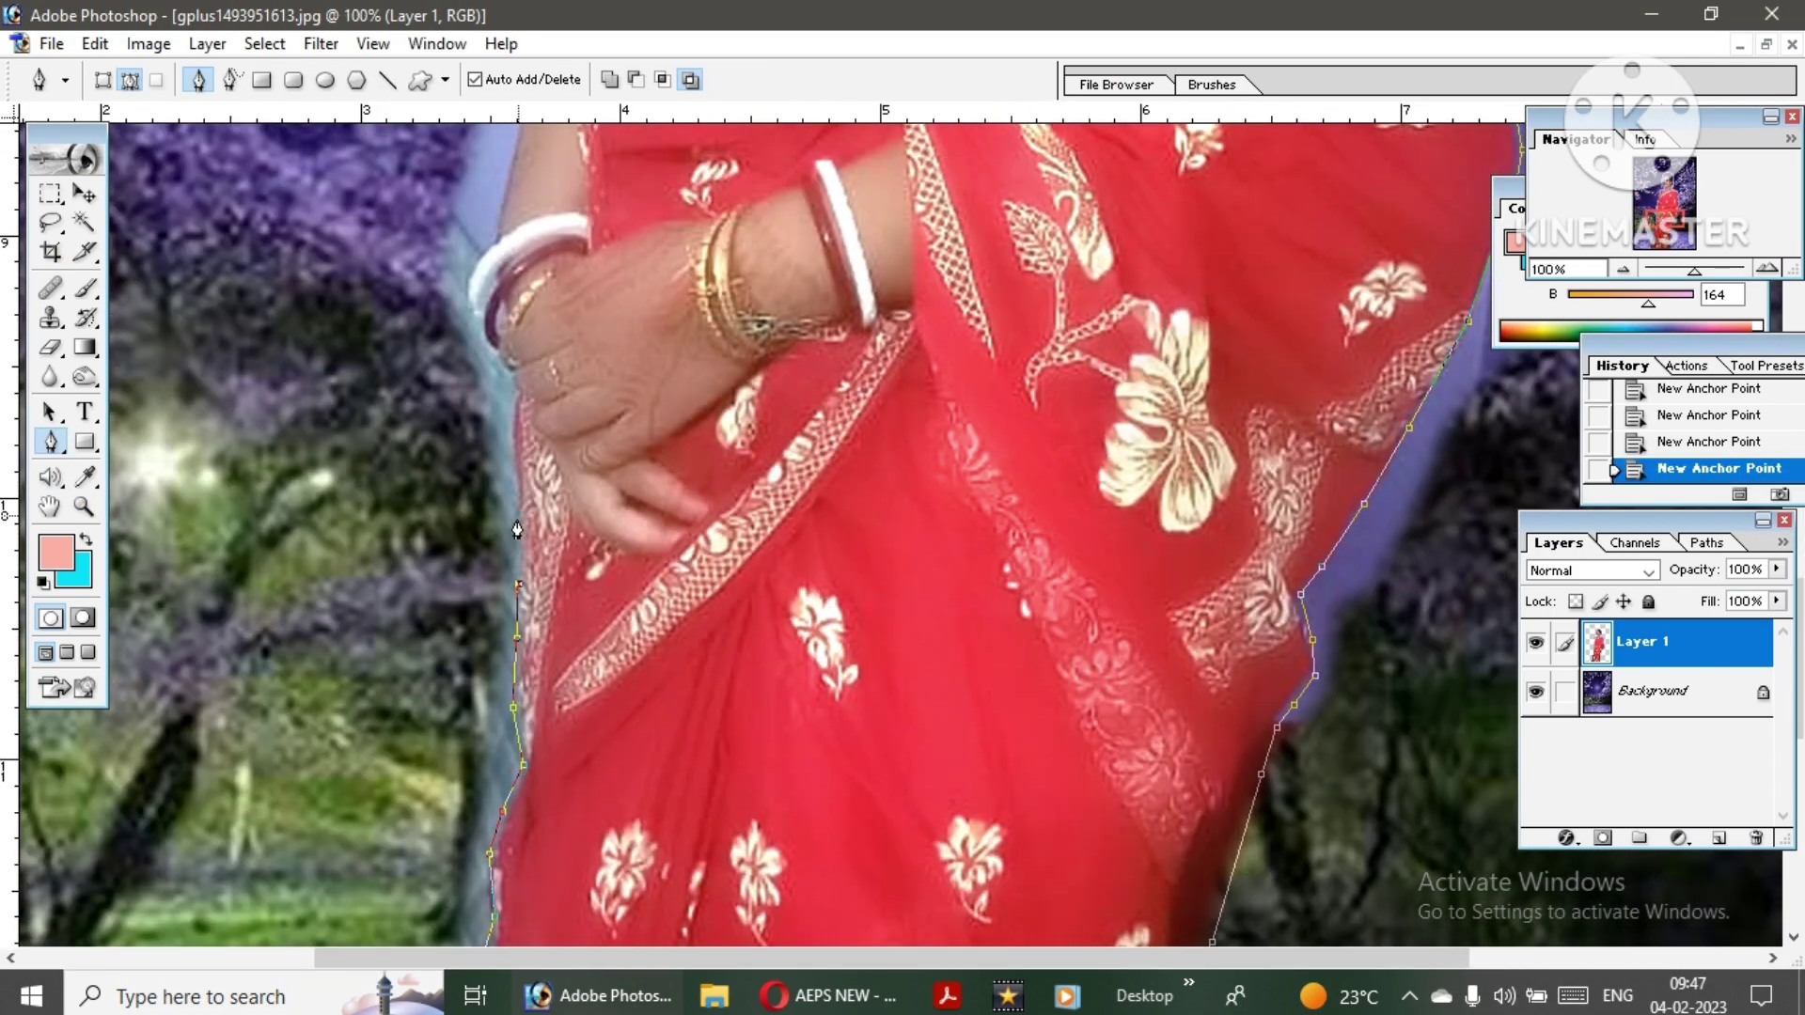
{"action": "left_click_drag", "start_coordinate": [468, 310], "coordinate": [705, 592]}
{"action": "left_click", "coordinate": [672, 526], "text": "ctrl"}
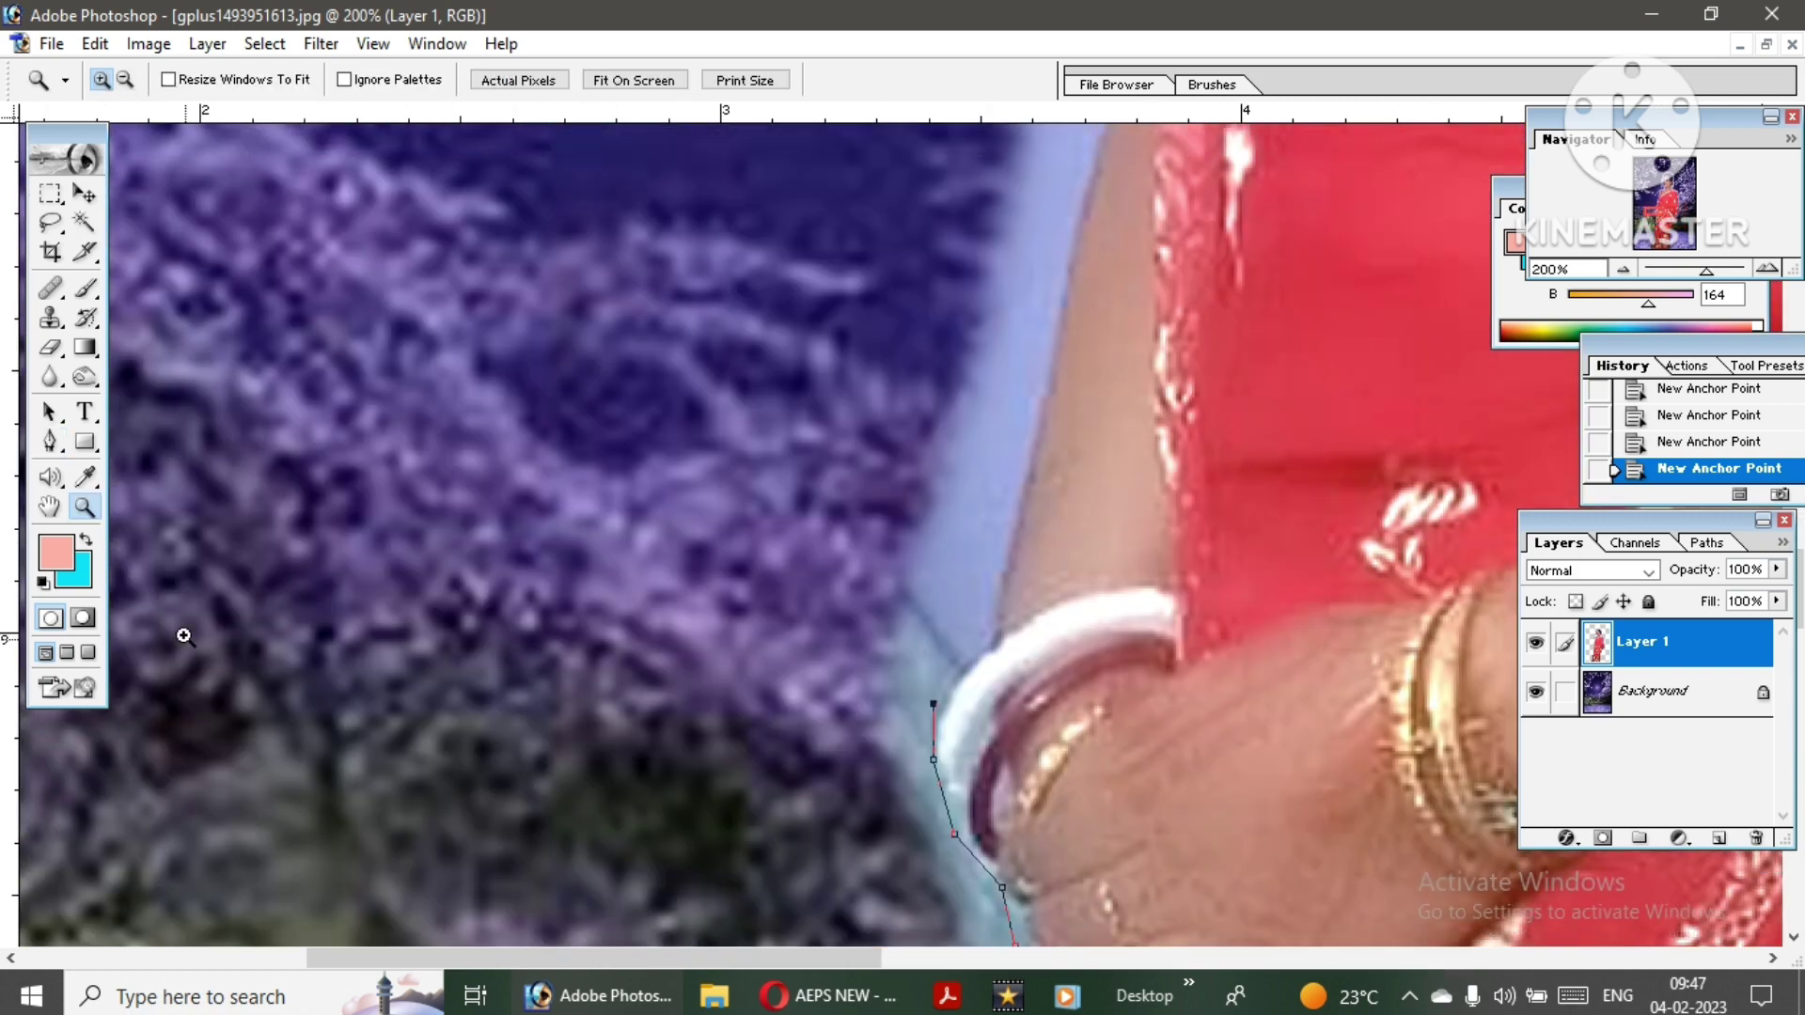
{"action": "scroll", "coordinate": [1081, 386], "scroll_direction": "up", "scroll_amount": 3}
{"action": "scroll", "coordinate": [1128, 414], "scroll_direction": "up", "scroll_amount": 3}
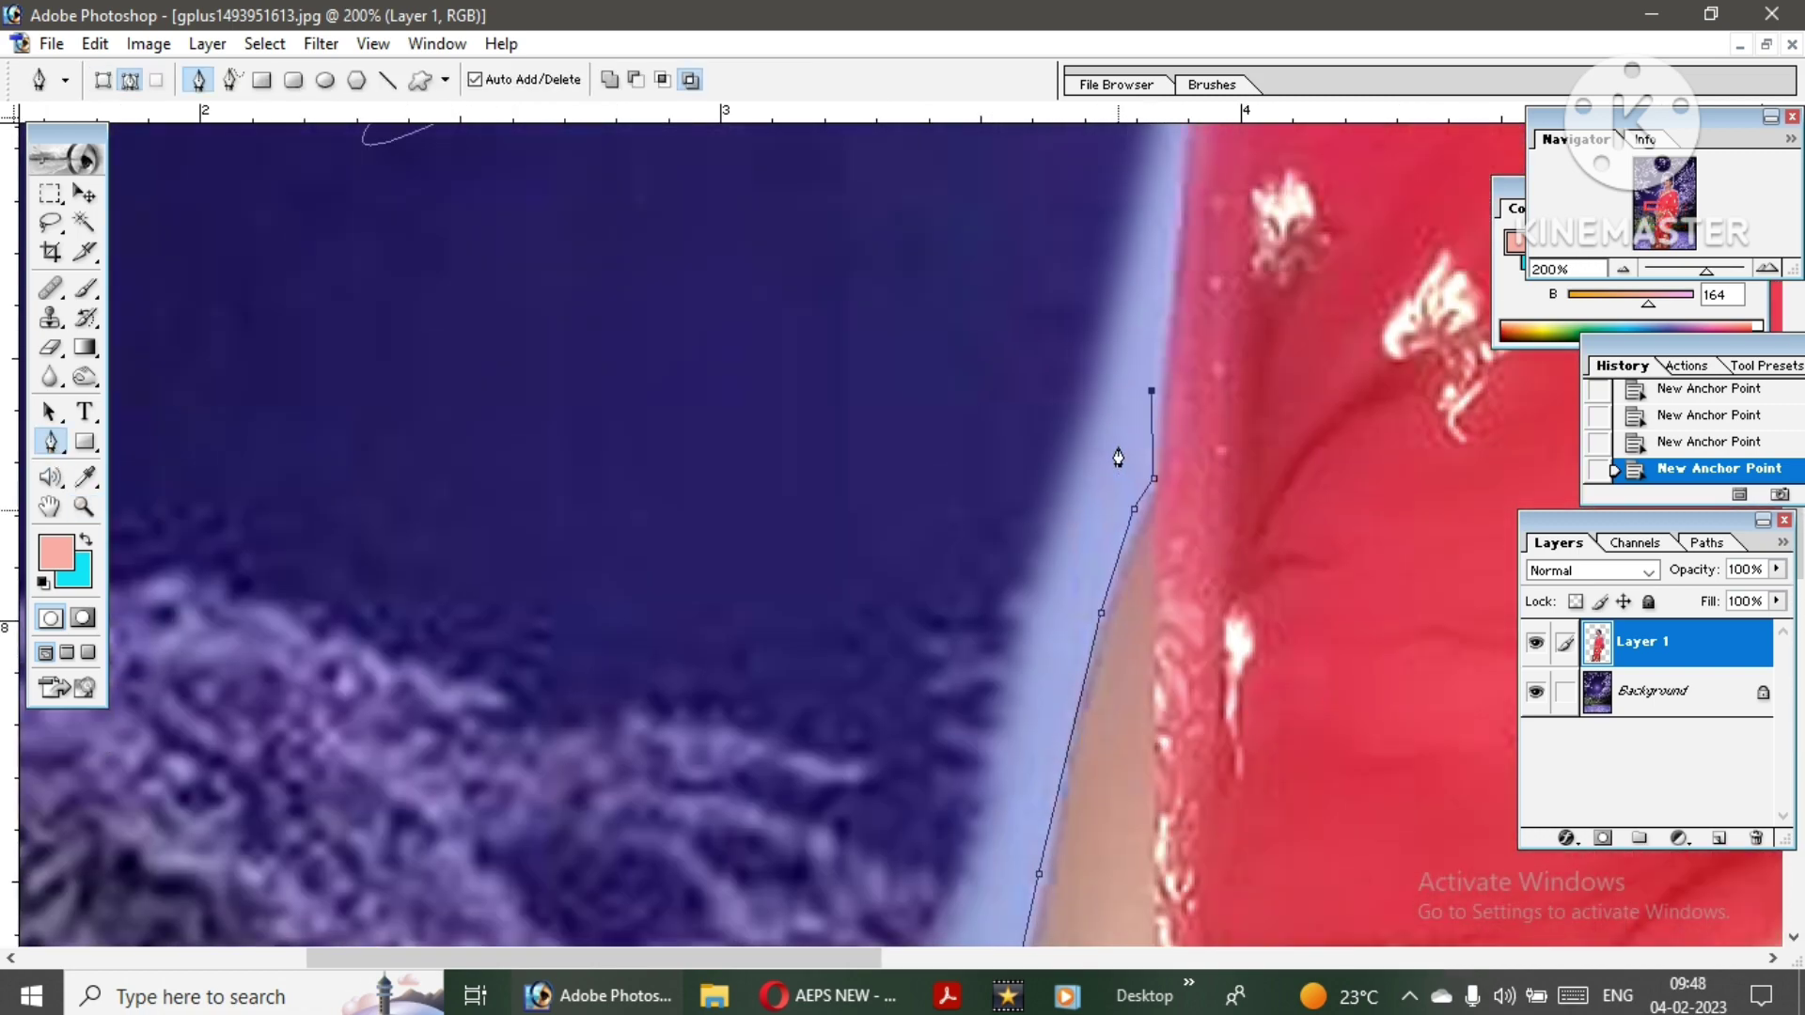
{"action": "scroll", "coordinate": [1147, 348], "scroll_direction": "up", "scroll_amount": 3}
{"action": "scroll", "coordinate": [1222, 244], "scroll_direction": "up", "scroll_amount": 3}
{"action": "scroll", "coordinate": [1247, 244], "scroll_direction": "up", "scroll_amount": 3}
{"action": "left_click", "coordinate": [605, 753]}
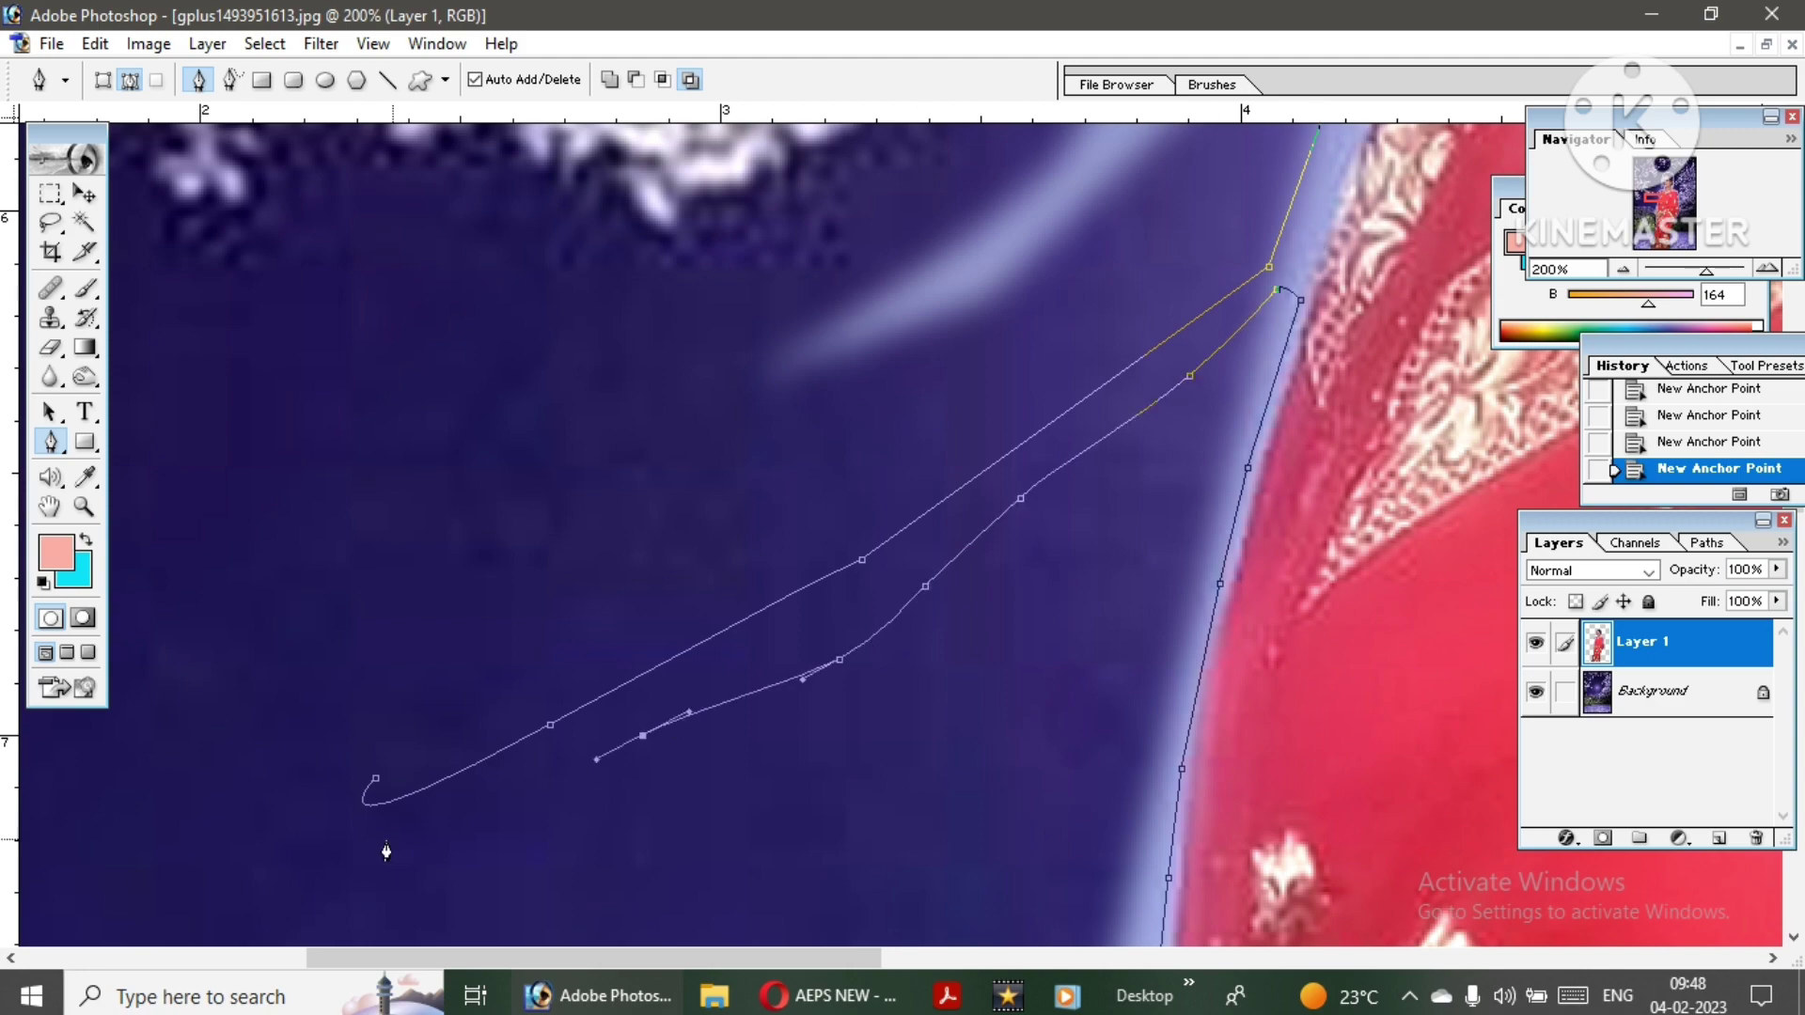
{"action": "left_click", "coordinate": [367, 790]}
- Loop the path around outside the image edges, finishing with a curved anchor
{"action": "key", "text": "ctrl+alt+z"}
{"action": "key", "text": "ctrl+alt+z"}
{"action": "key", "text": "ctrl+minus"}
{"action": "key", "text": "ctrl+minus"}
{"action": "key", "text": "ctrl+minus"}
{"action": "key", "text": "ctrl+minus"}
{"action": "key", "text": "ctrl+minus"}
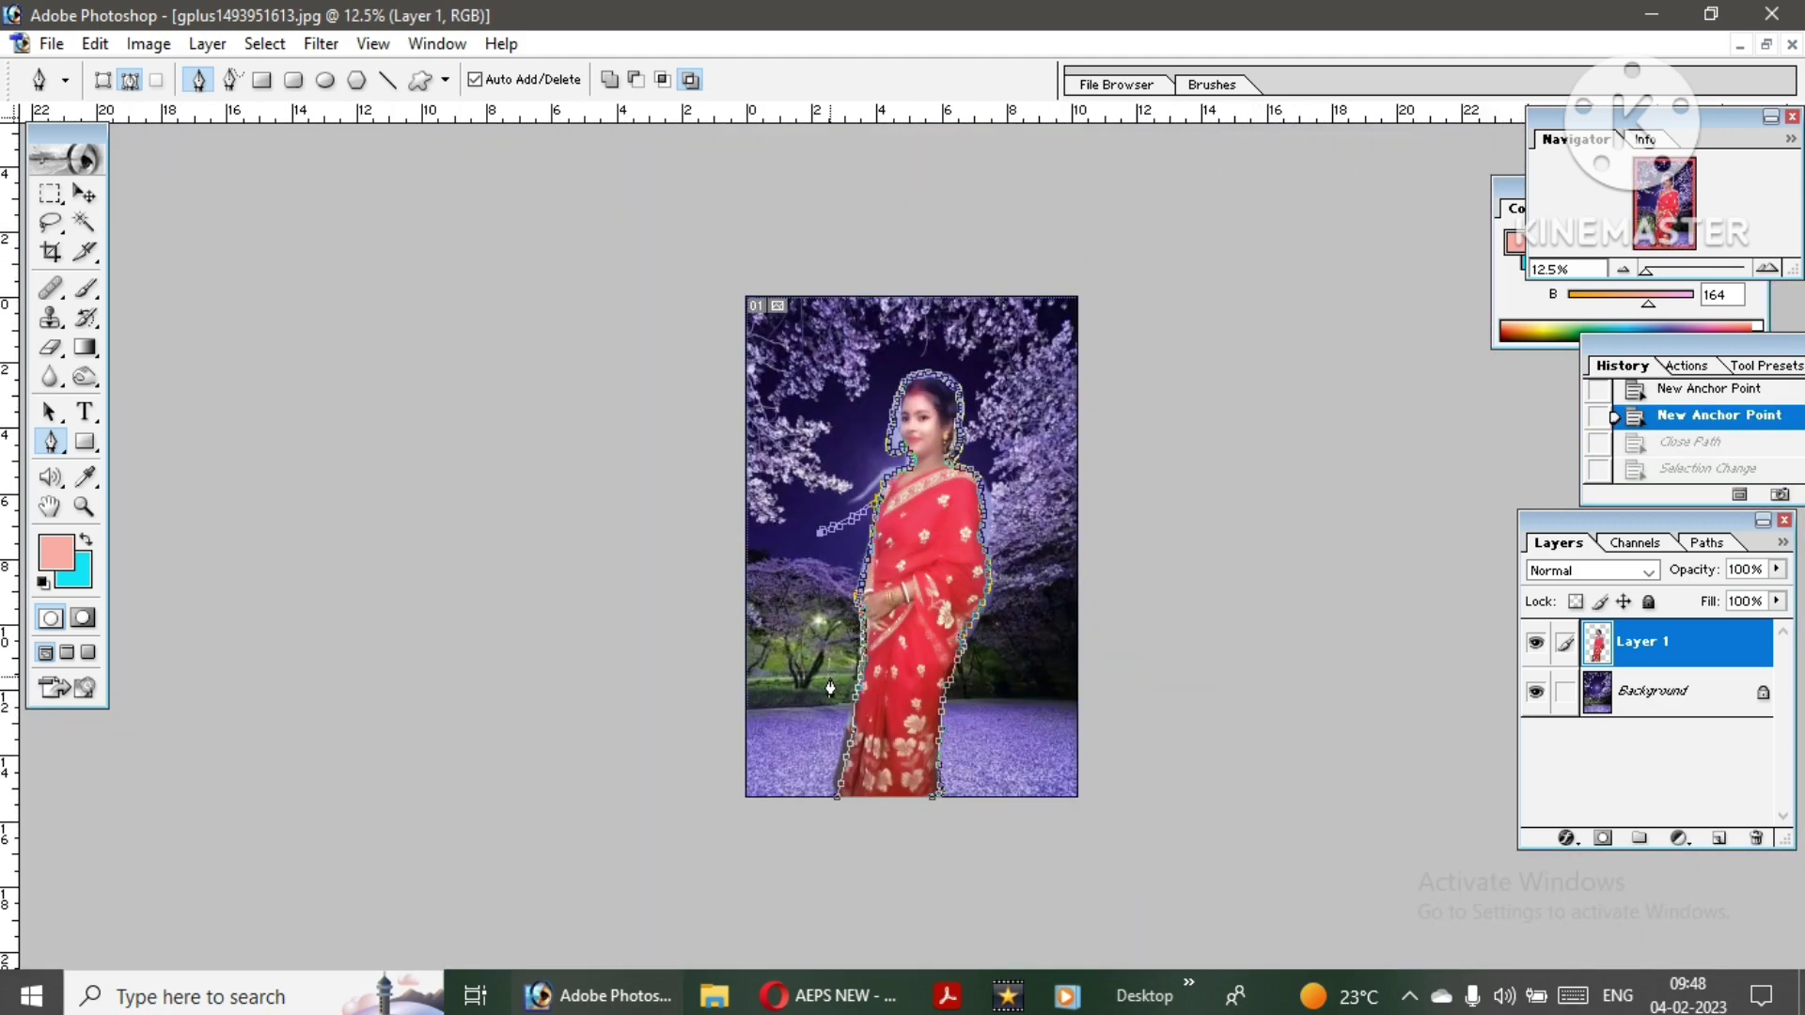
{"action": "left_click", "coordinate": [680, 722]}
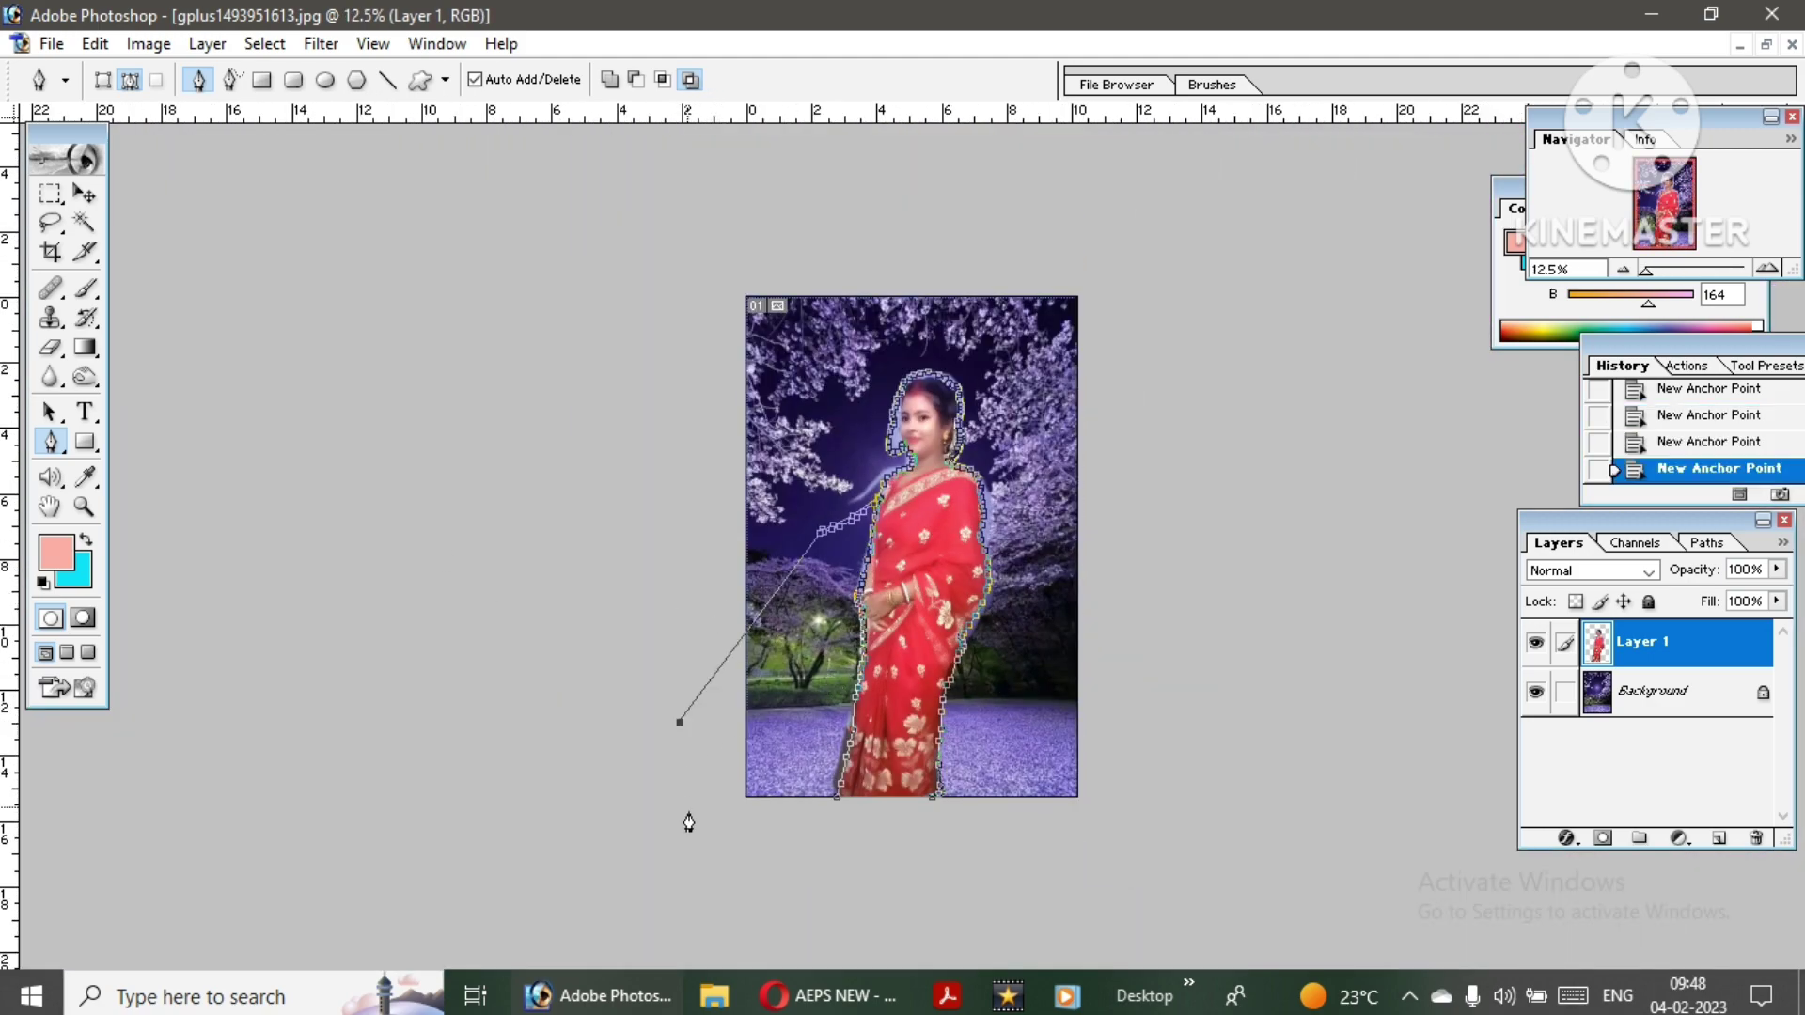
{"action": "left_click", "coordinate": [845, 932]}
{"action": "left_click", "coordinate": [1118, 856]}
{"action": "left_click", "coordinate": [1209, 564]}
{"action": "left_click", "coordinate": [1077, 217]}
{"action": "left_click", "coordinate": [818, 223]}
{"action": "left_click_drag", "start_coordinate": [680, 329], "coordinate": [677, 365]}
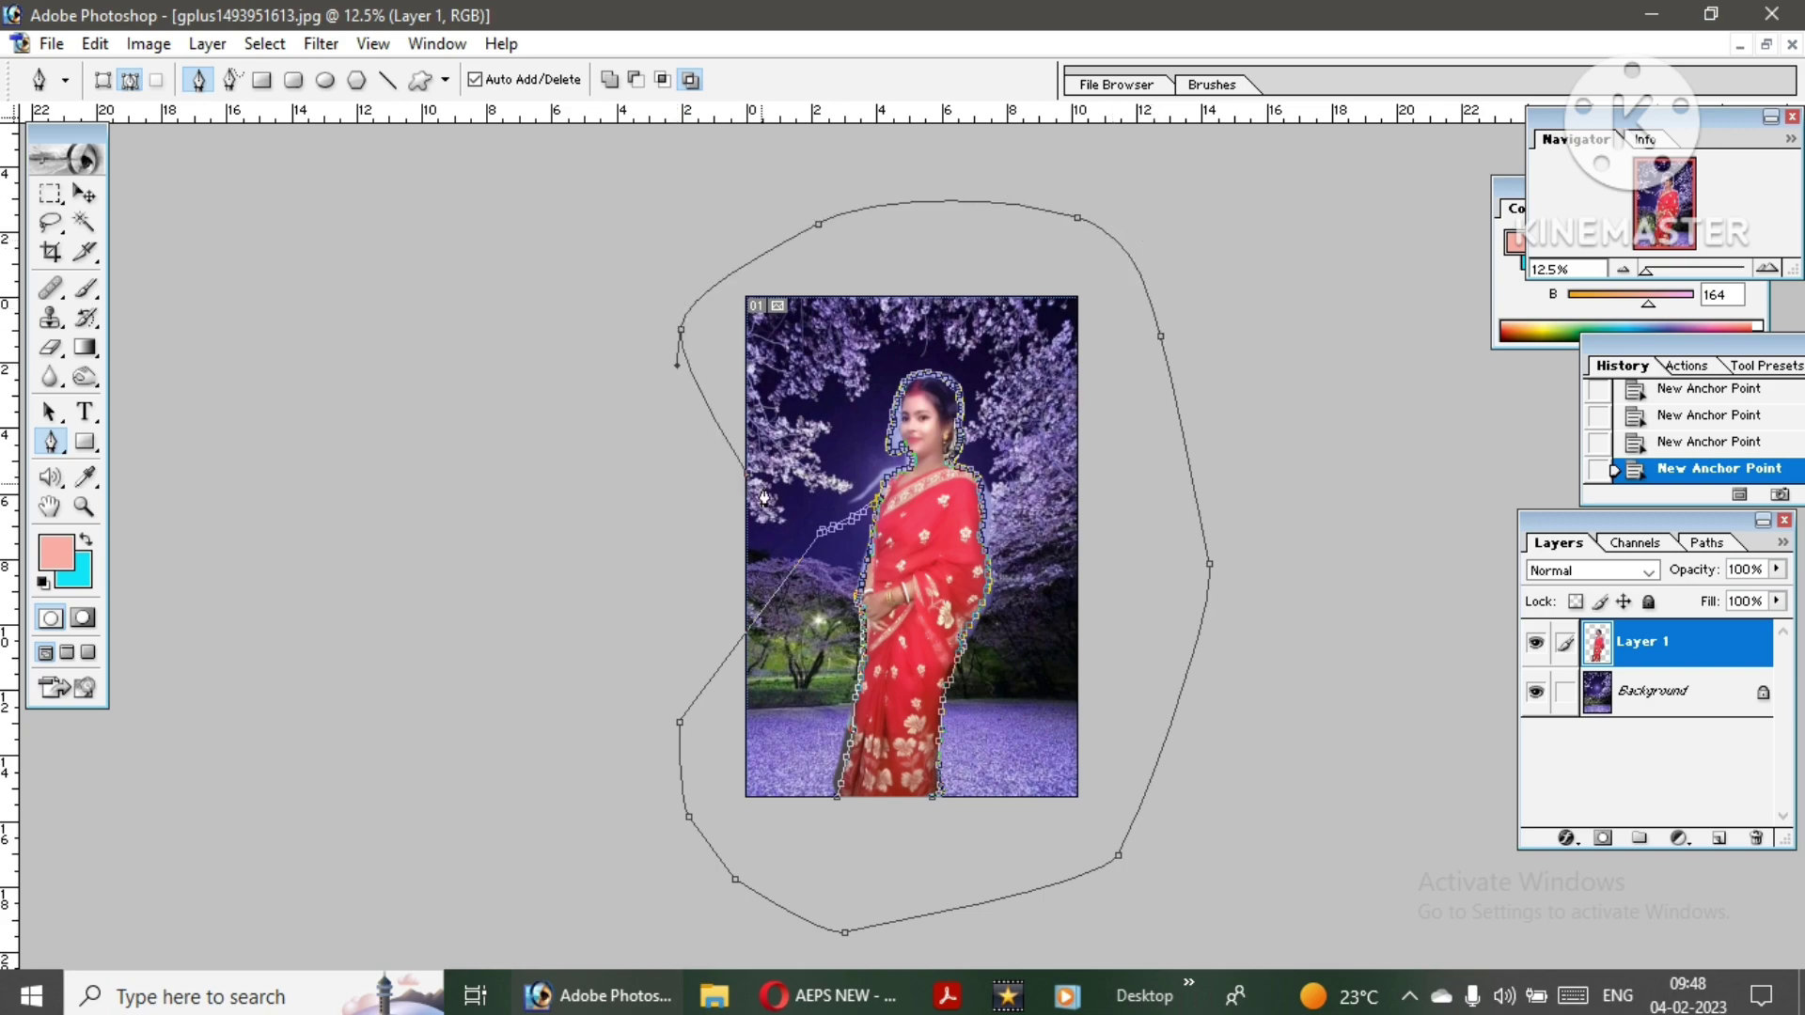
{"action": "key", "text": "ctrl+plus"}
{"action": "key", "text": "ctrl+plus"}
{"action": "key", "text": "ctrl+plus"}
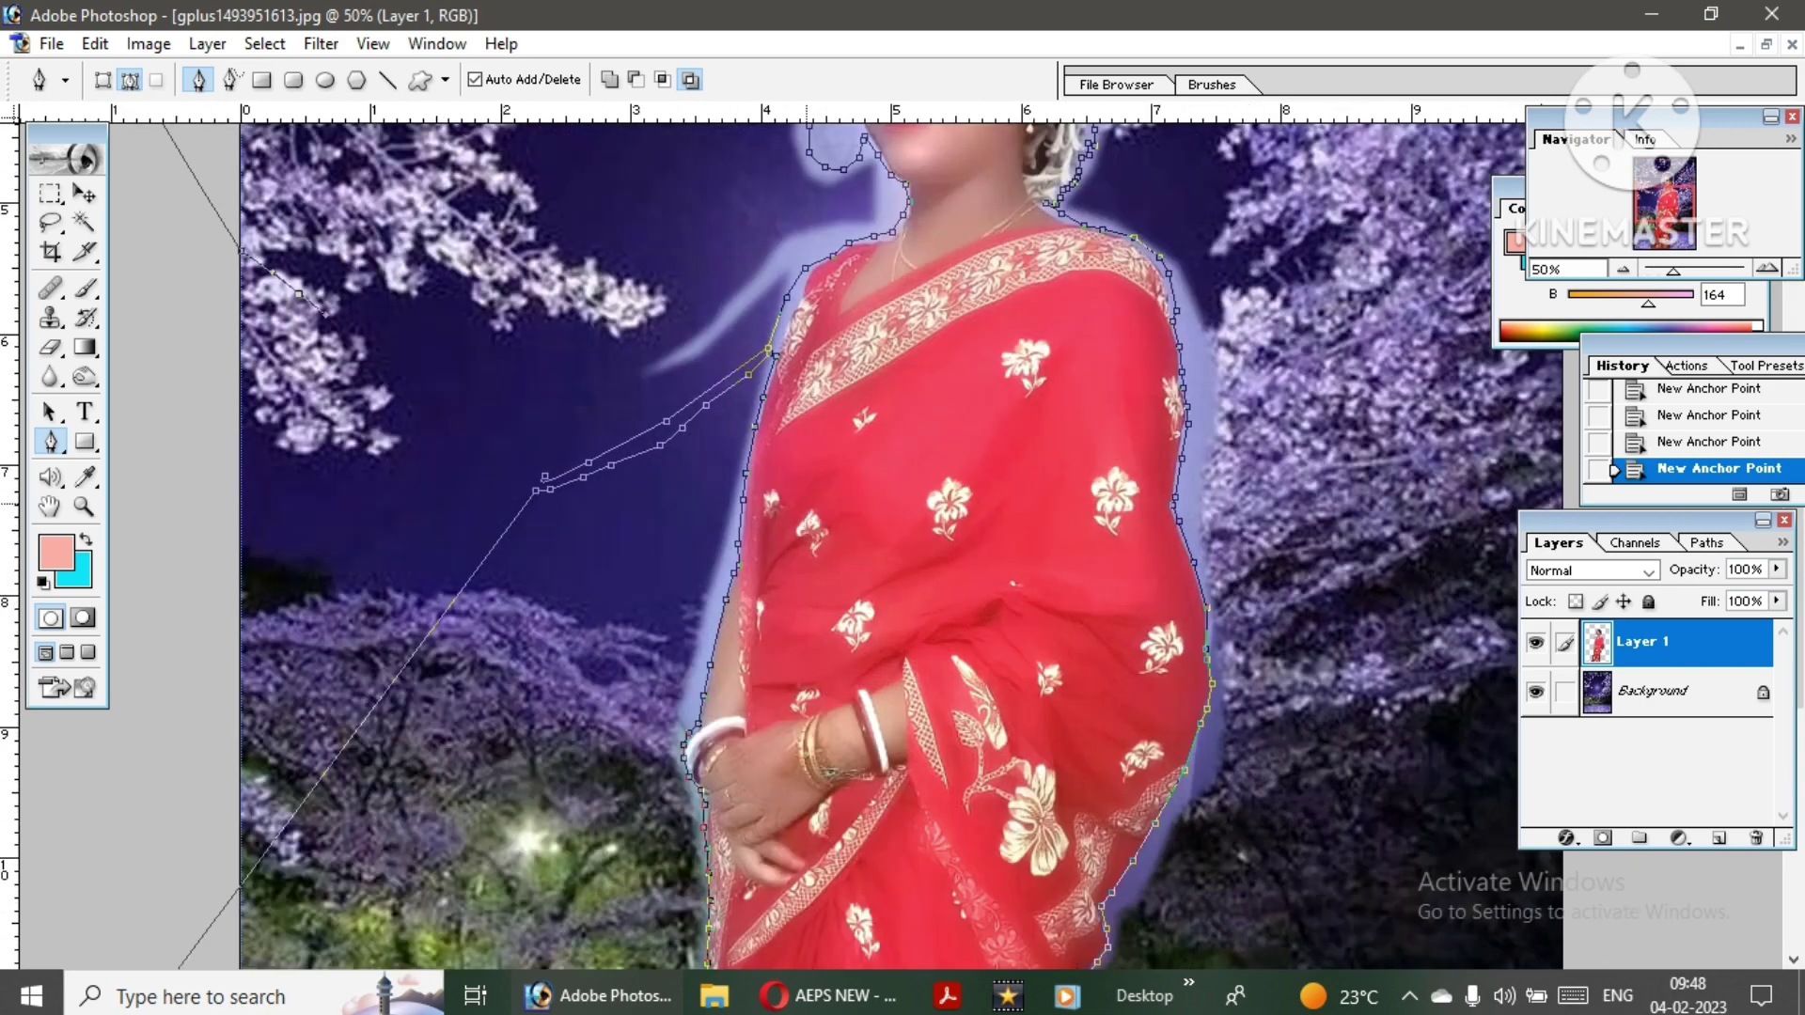
- Close the path, turn it into a selection and delete the halo on Layer 1
{"action": "left_click", "coordinate": [547, 484]}
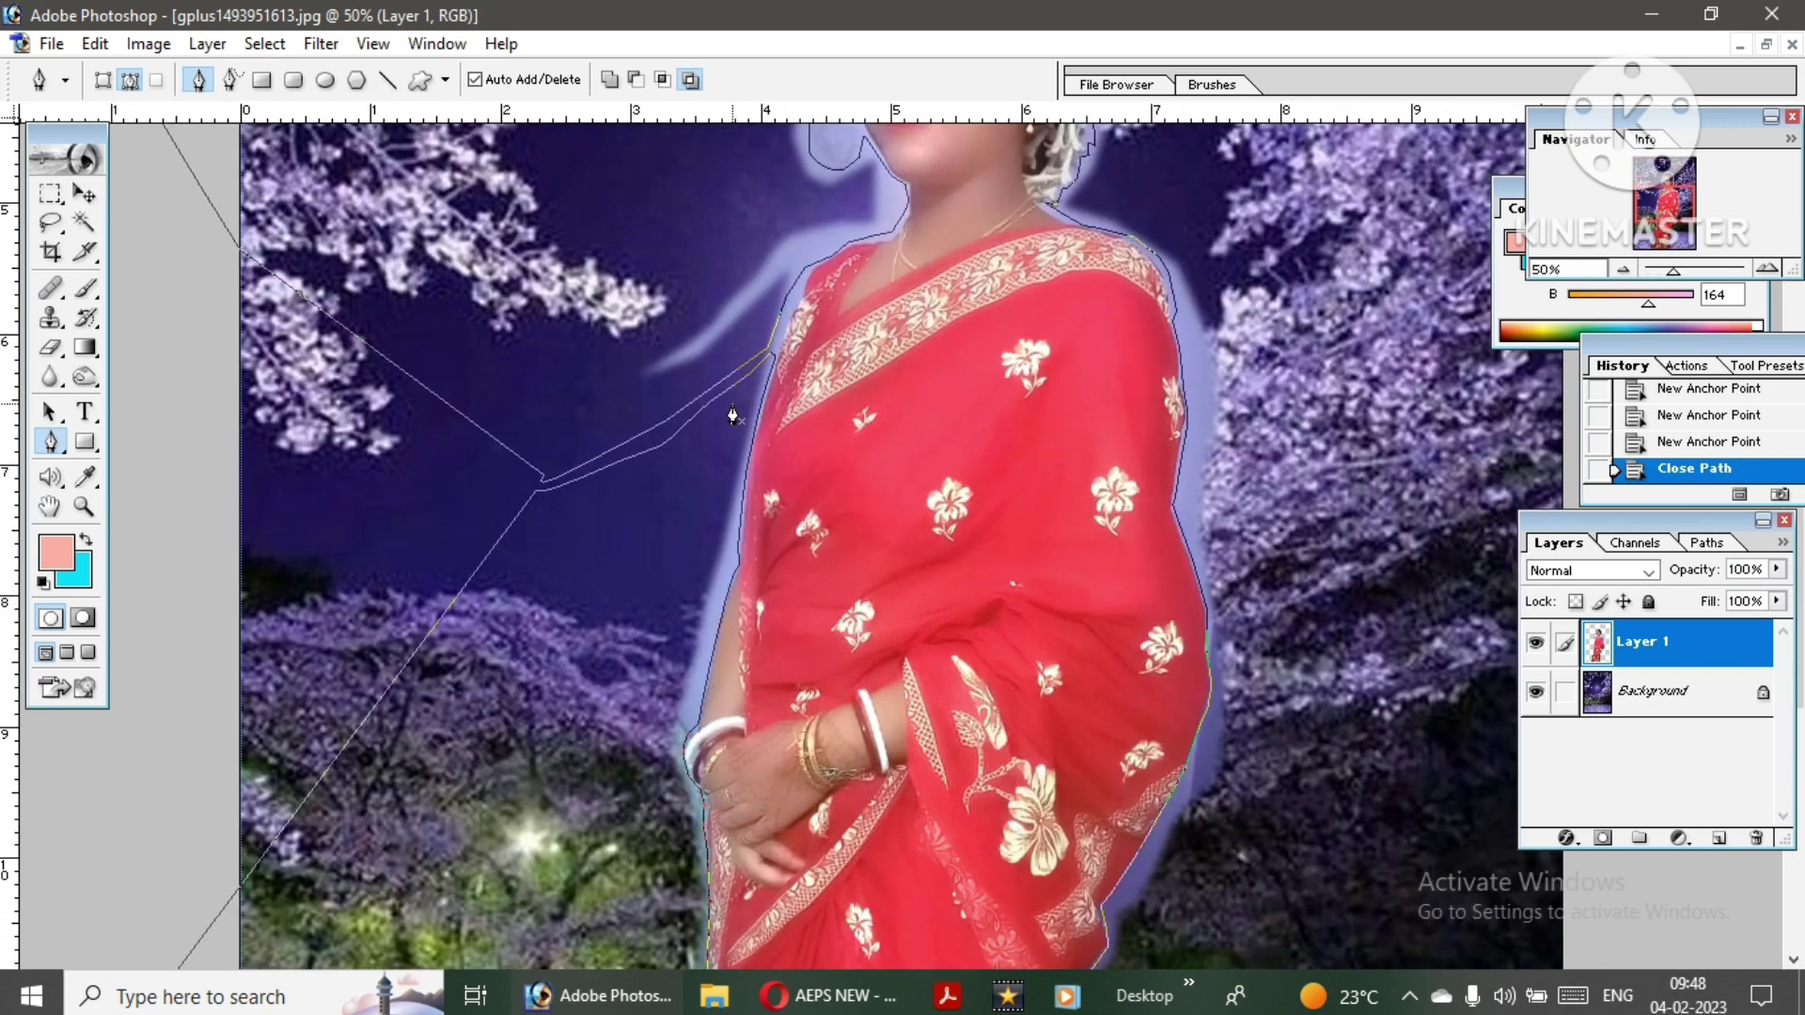
{"action": "right_click", "coordinate": [825, 403]}
{"action": "left_click", "coordinate": [934, 523]}
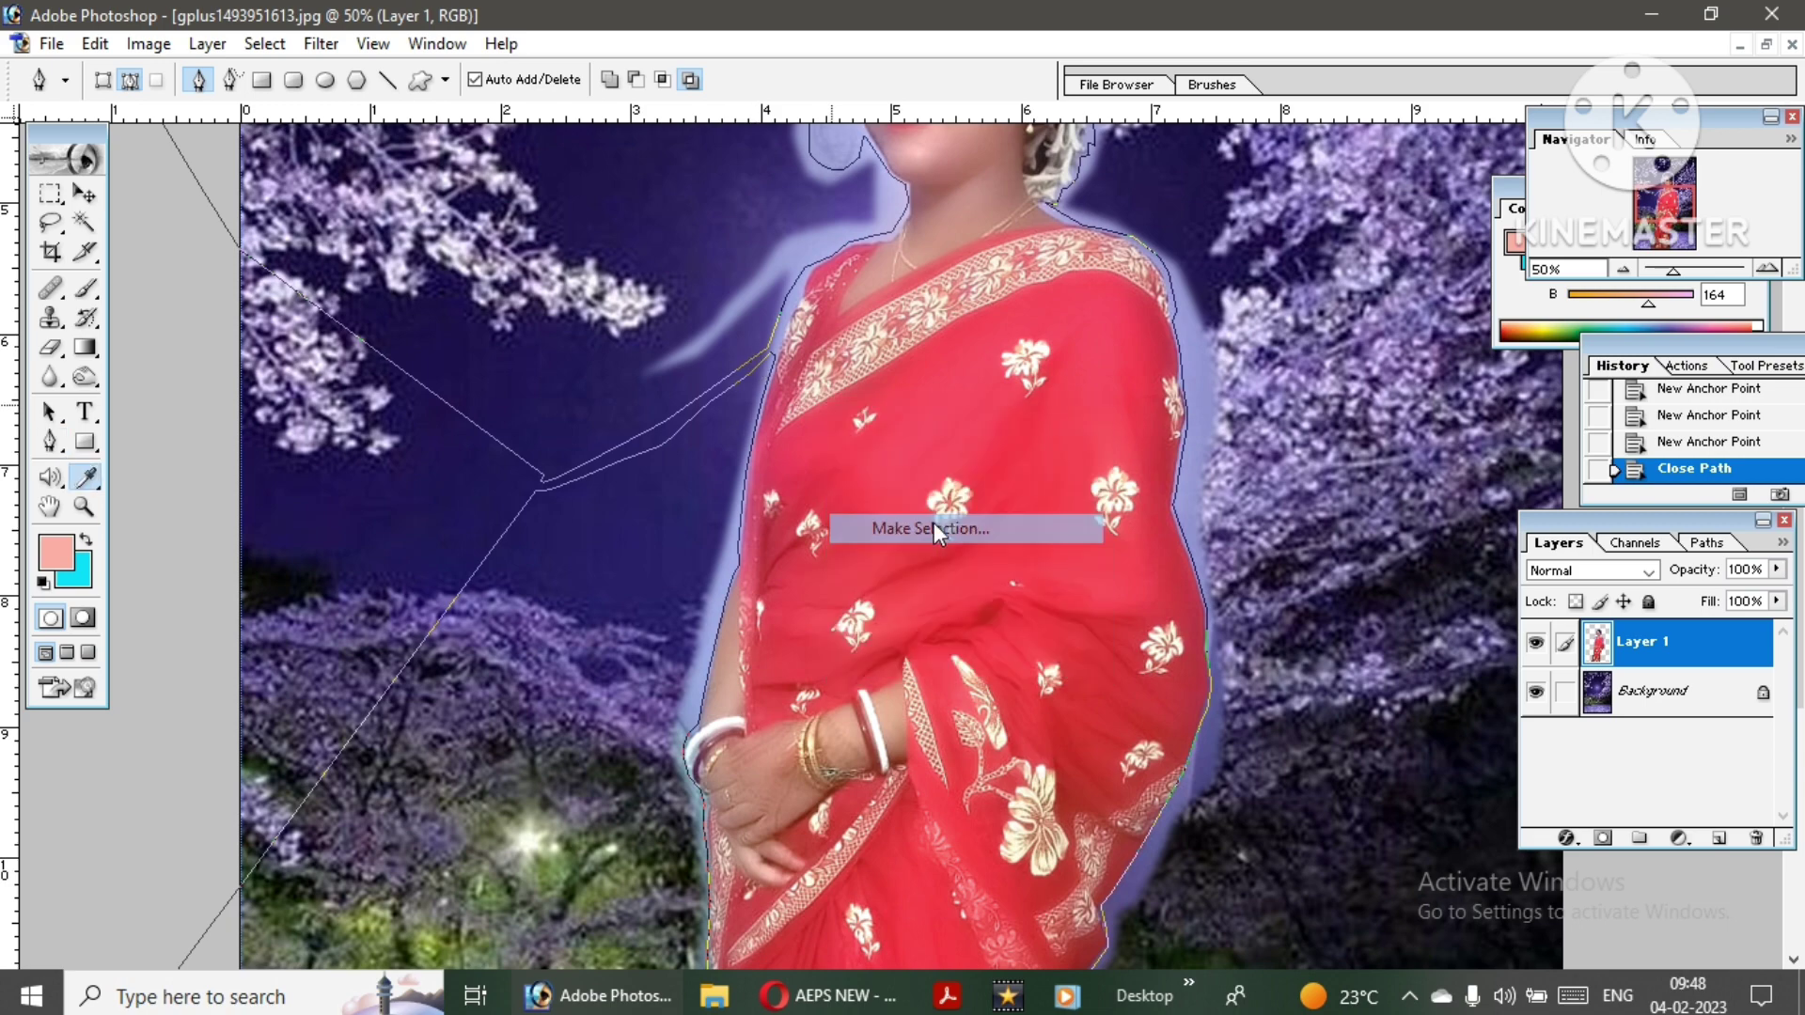
{"action": "left_click", "coordinate": [1025, 391]}
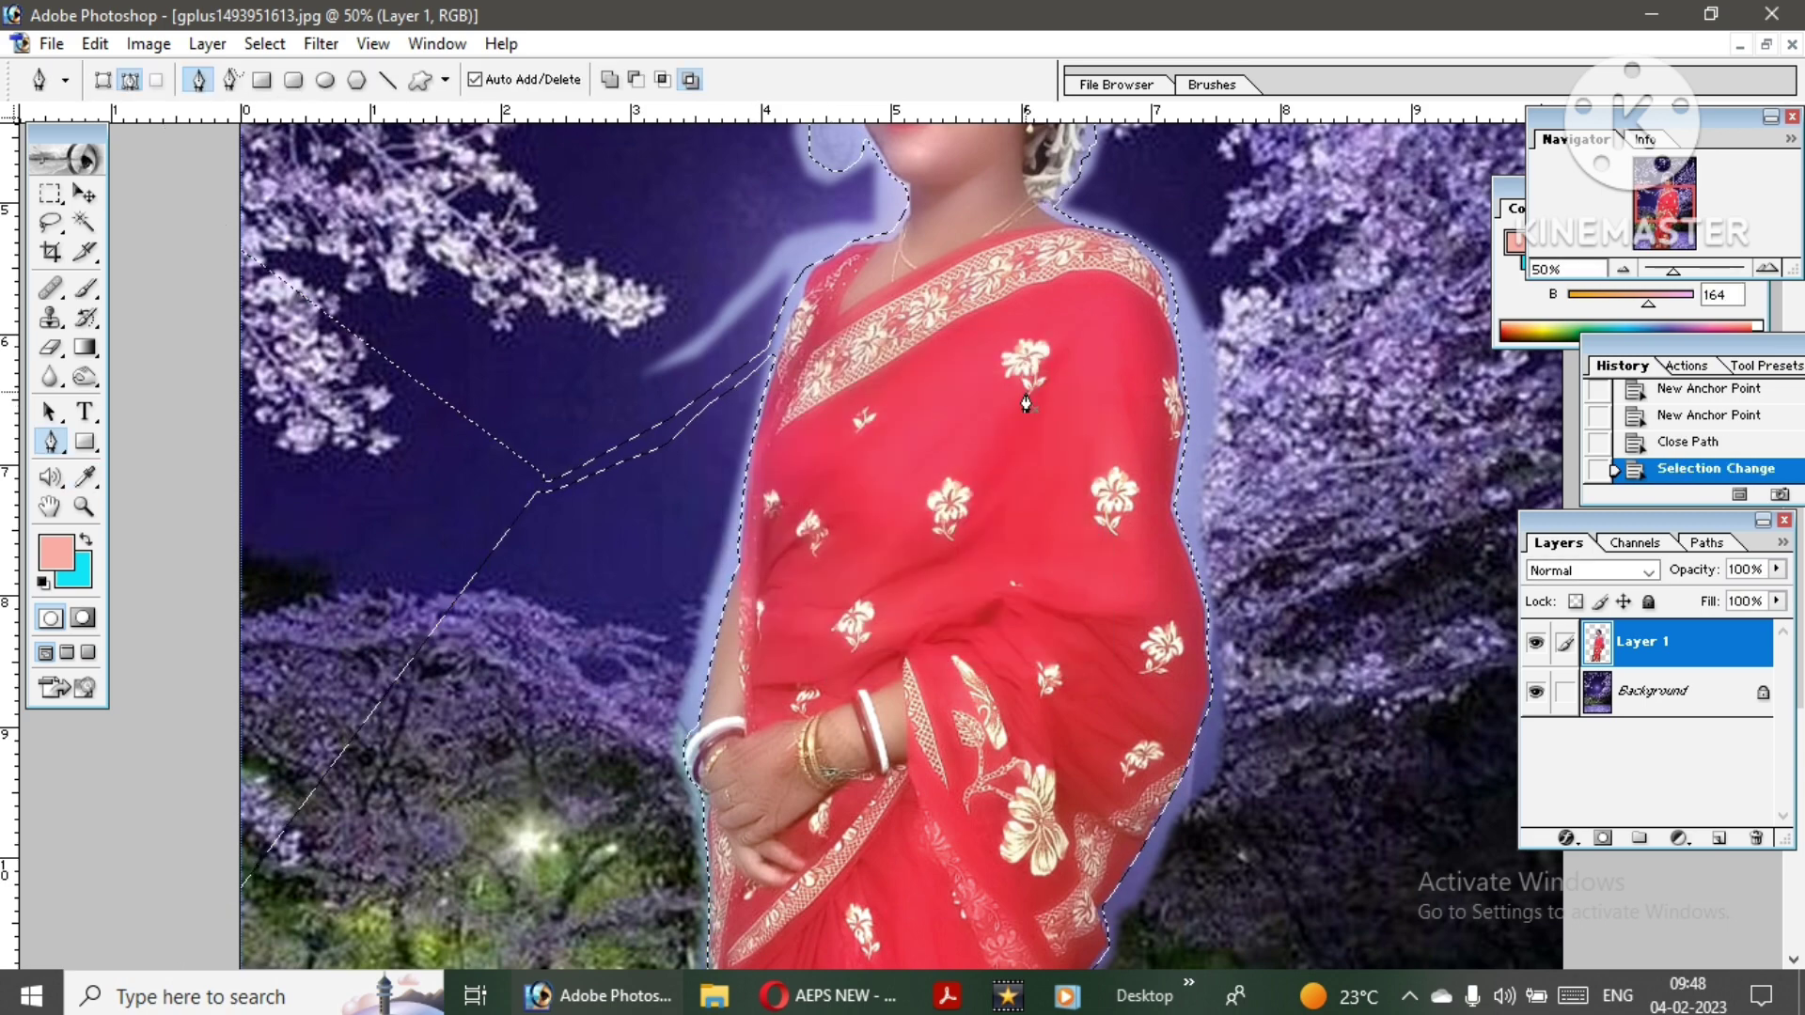
{"action": "key", "text": "Delete"}
- Switch to the Magic Wand, deselect, and zoom in to 100%
{"action": "scroll", "coordinate": [1026, 402], "scroll_direction": "up", "scroll_amount": 2}
{"action": "scroll", "coordinate": [1026, 402], "scroll_direction": "up", "scroll_amount": 4}
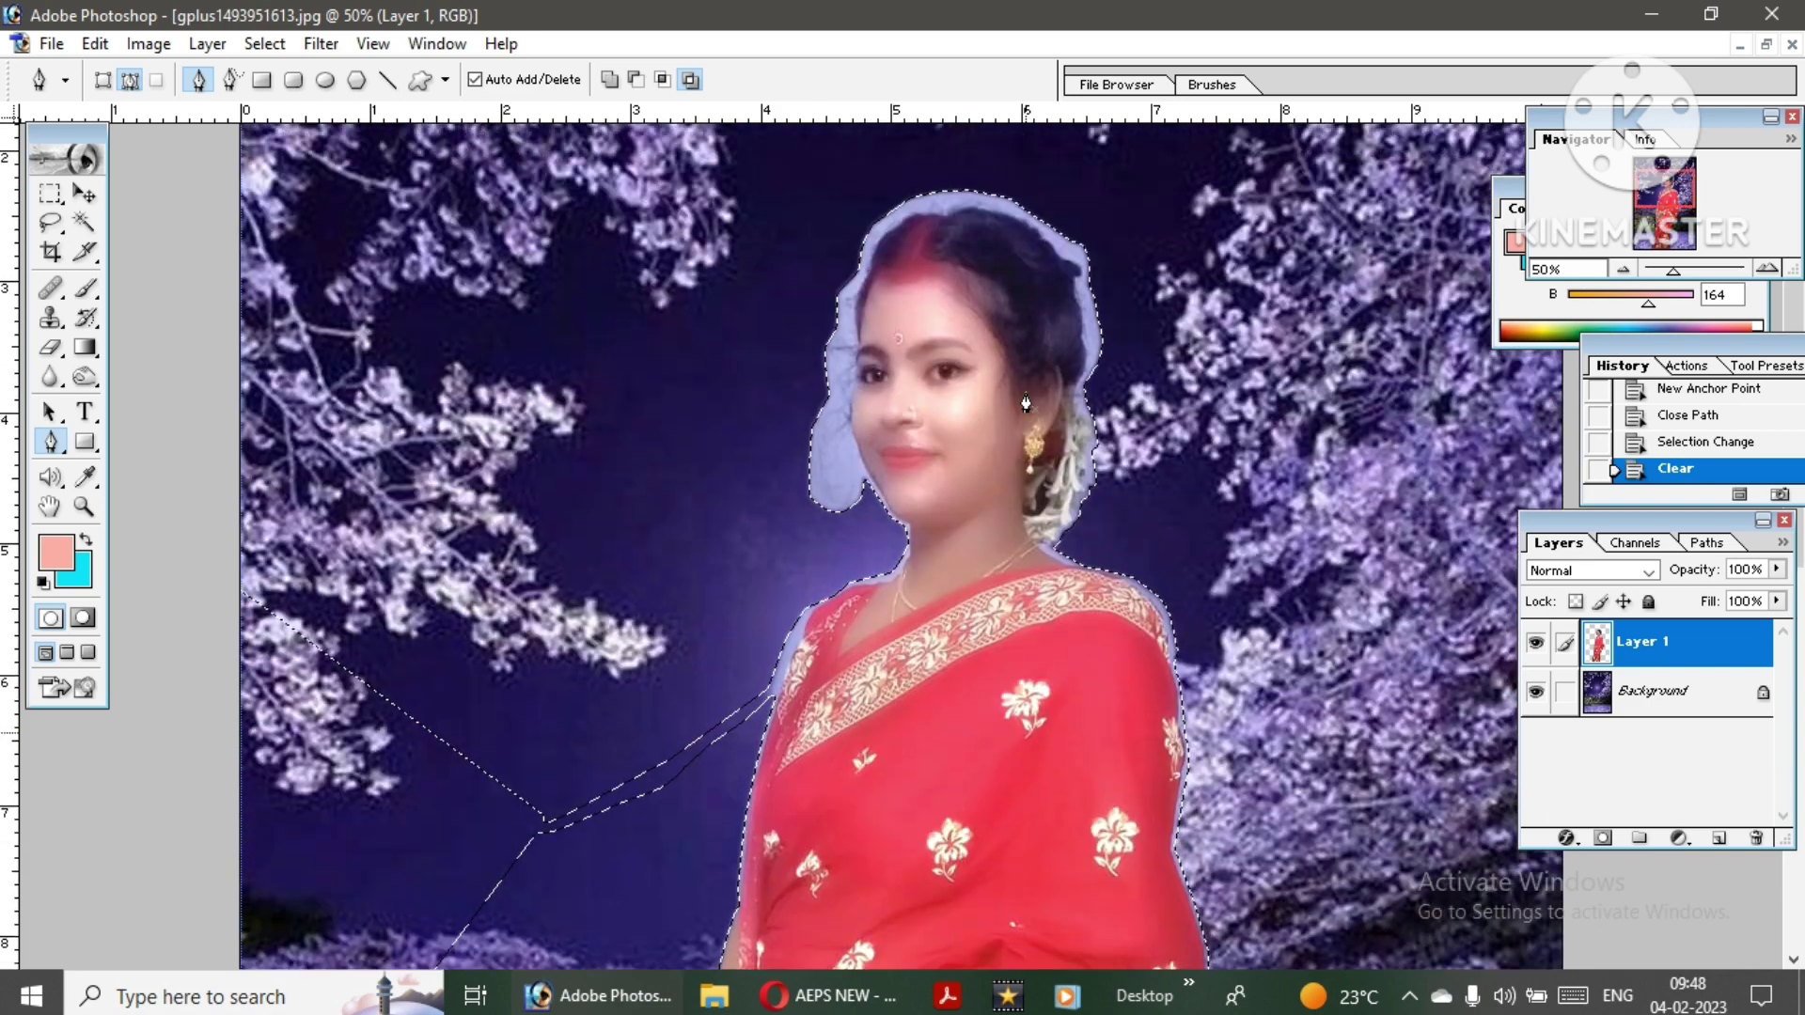
{"action": "left_click", "coordinate": [83, 222]}
{"action": "right_click", "coordinate": [806, 393]}
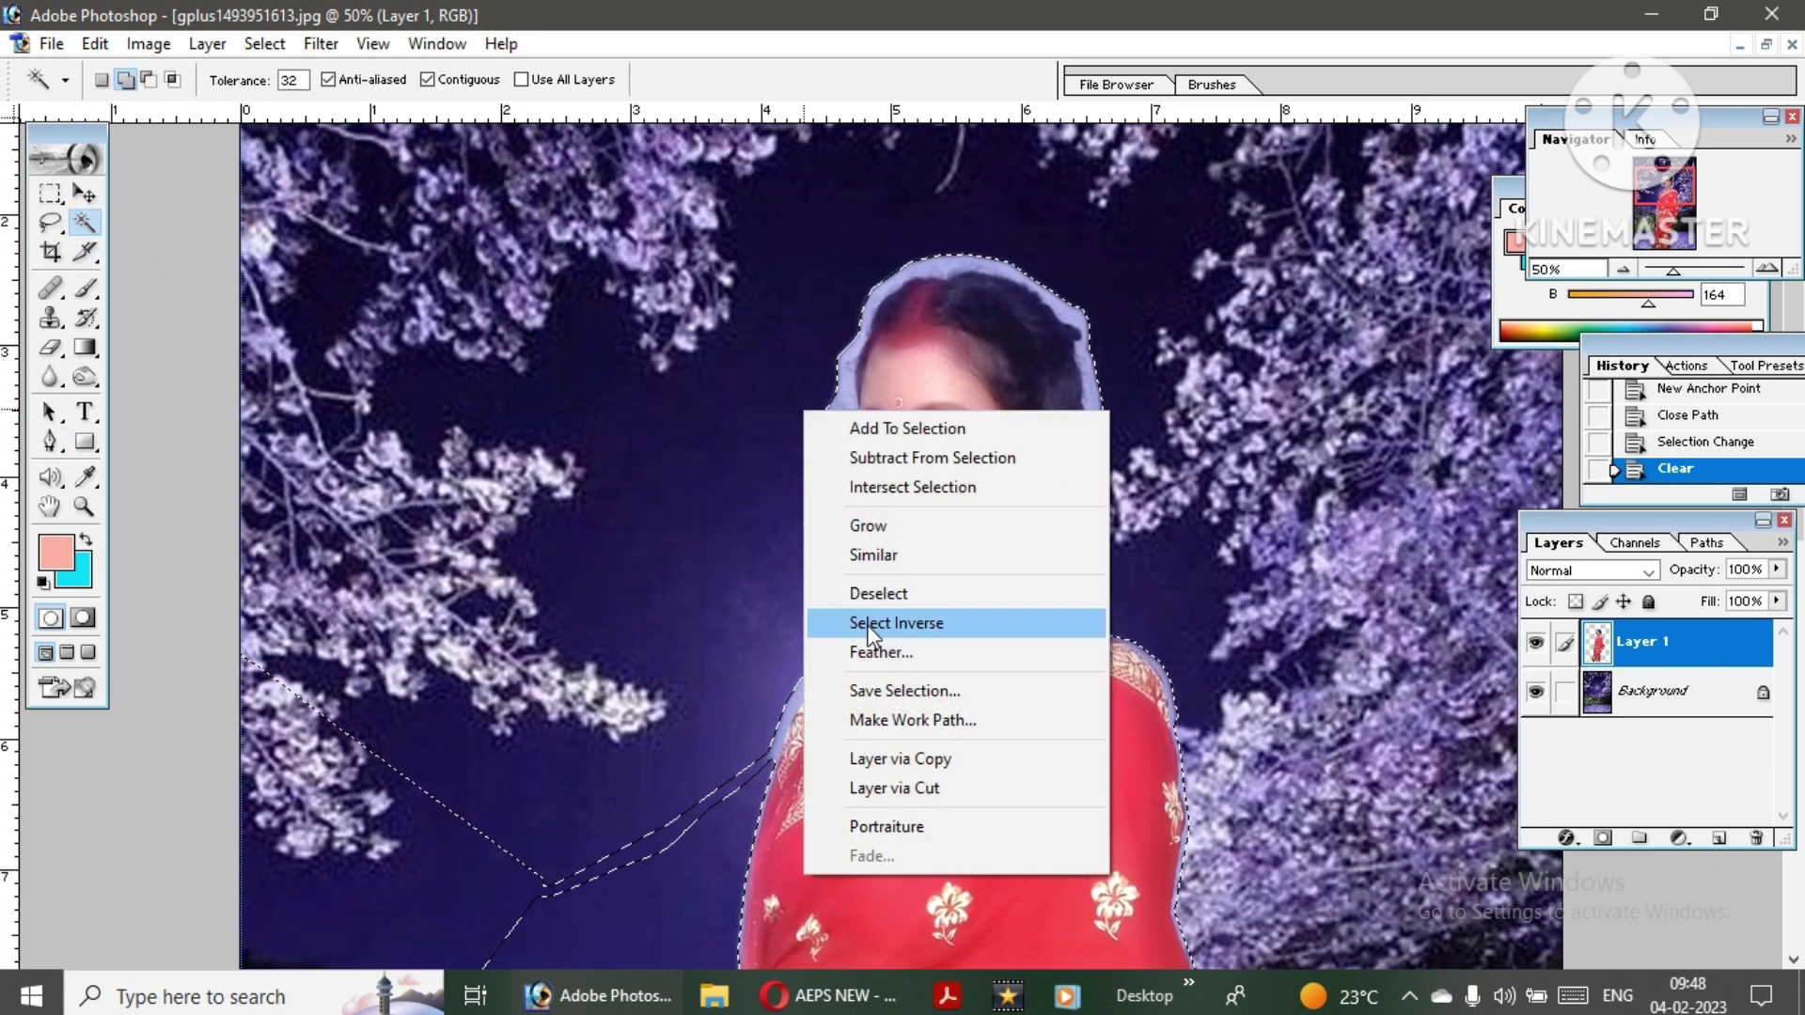
{"action": "left_click", "coordinate": [950, 589]}
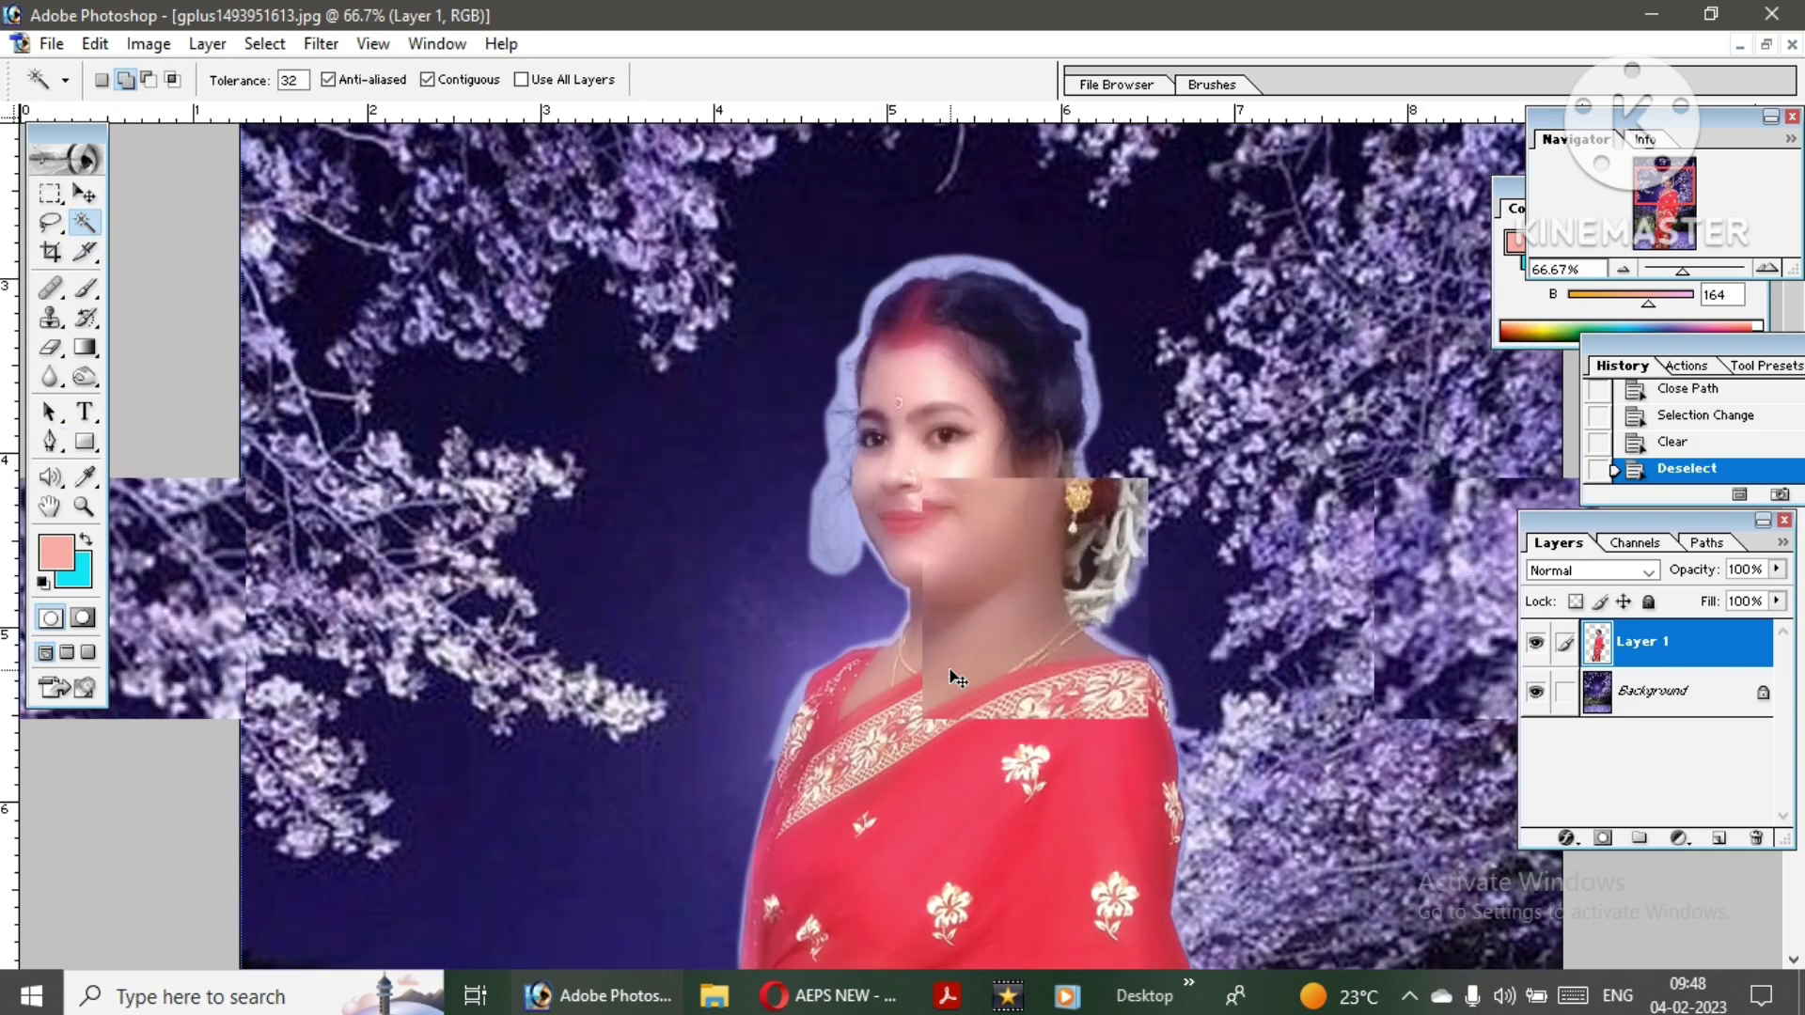
{"action": "key", "text": "ctrl+plus"}
{"action": "key", "text": "ctrl+plus"}
- Magic Wand the blue glow by the shoulder and head, feather 20 px and delete it
{"action": "scroll", "coordinate": [952, 671], "scroll_direction": "down", "scroll_amount": 3}
{"action": "scroll", "coordinate": [643, 583], "scroll_direction": "down", "scroll_amount": 2}
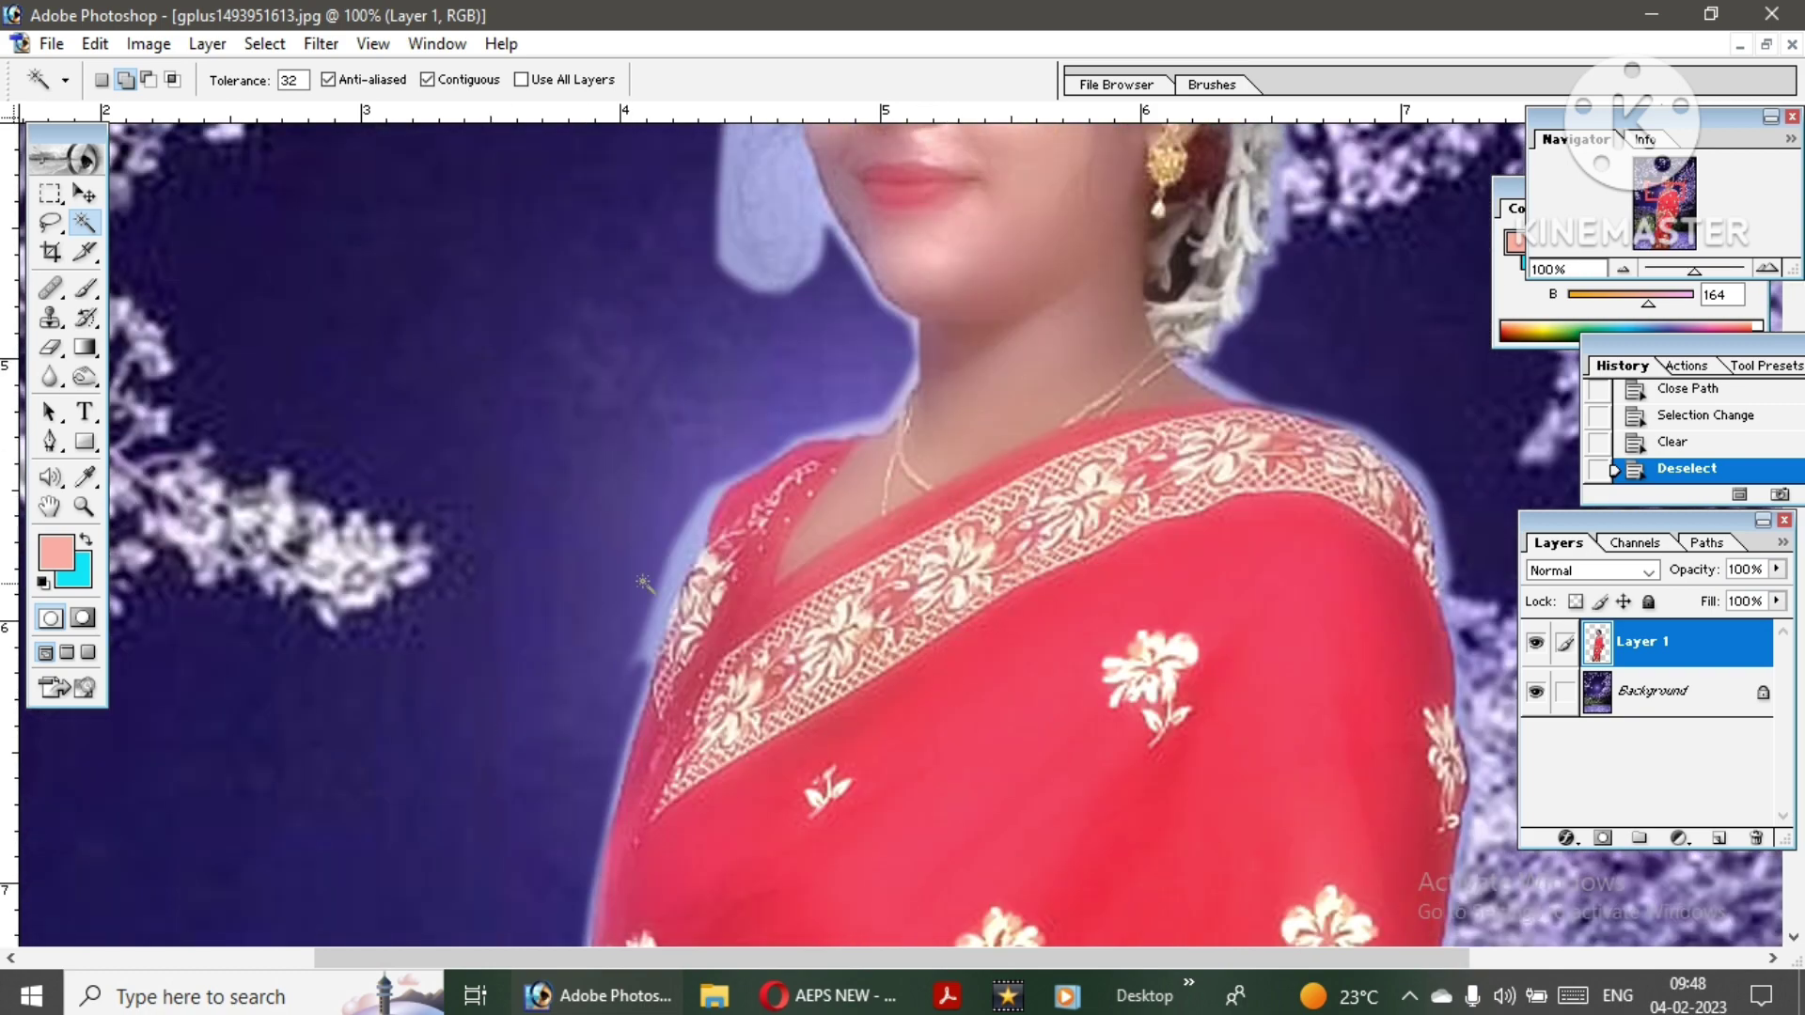
{"action": "left_click", "coordinate": [669, 595]}
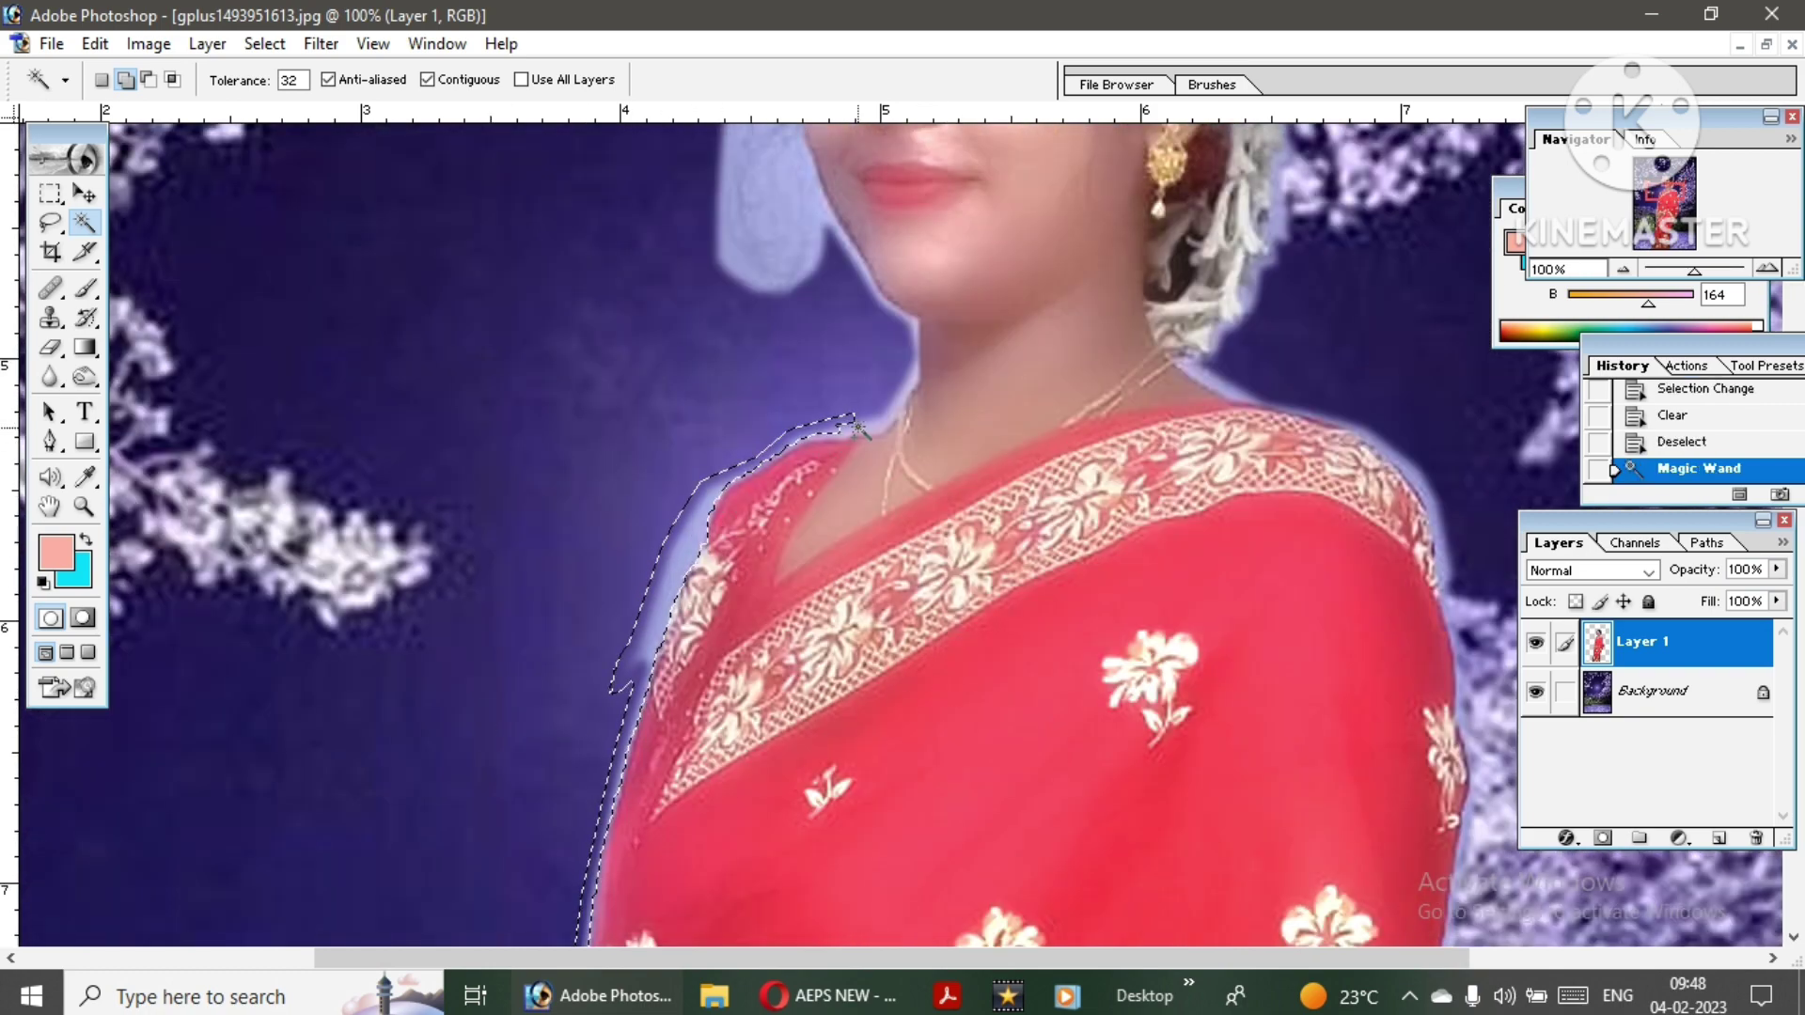
{"action": "left_click", "coordinate": [898, 405]}
{"action": "scroll", "coordinate": [1062, 498], "scroll_direction": "up", "scroll_amount": 3}
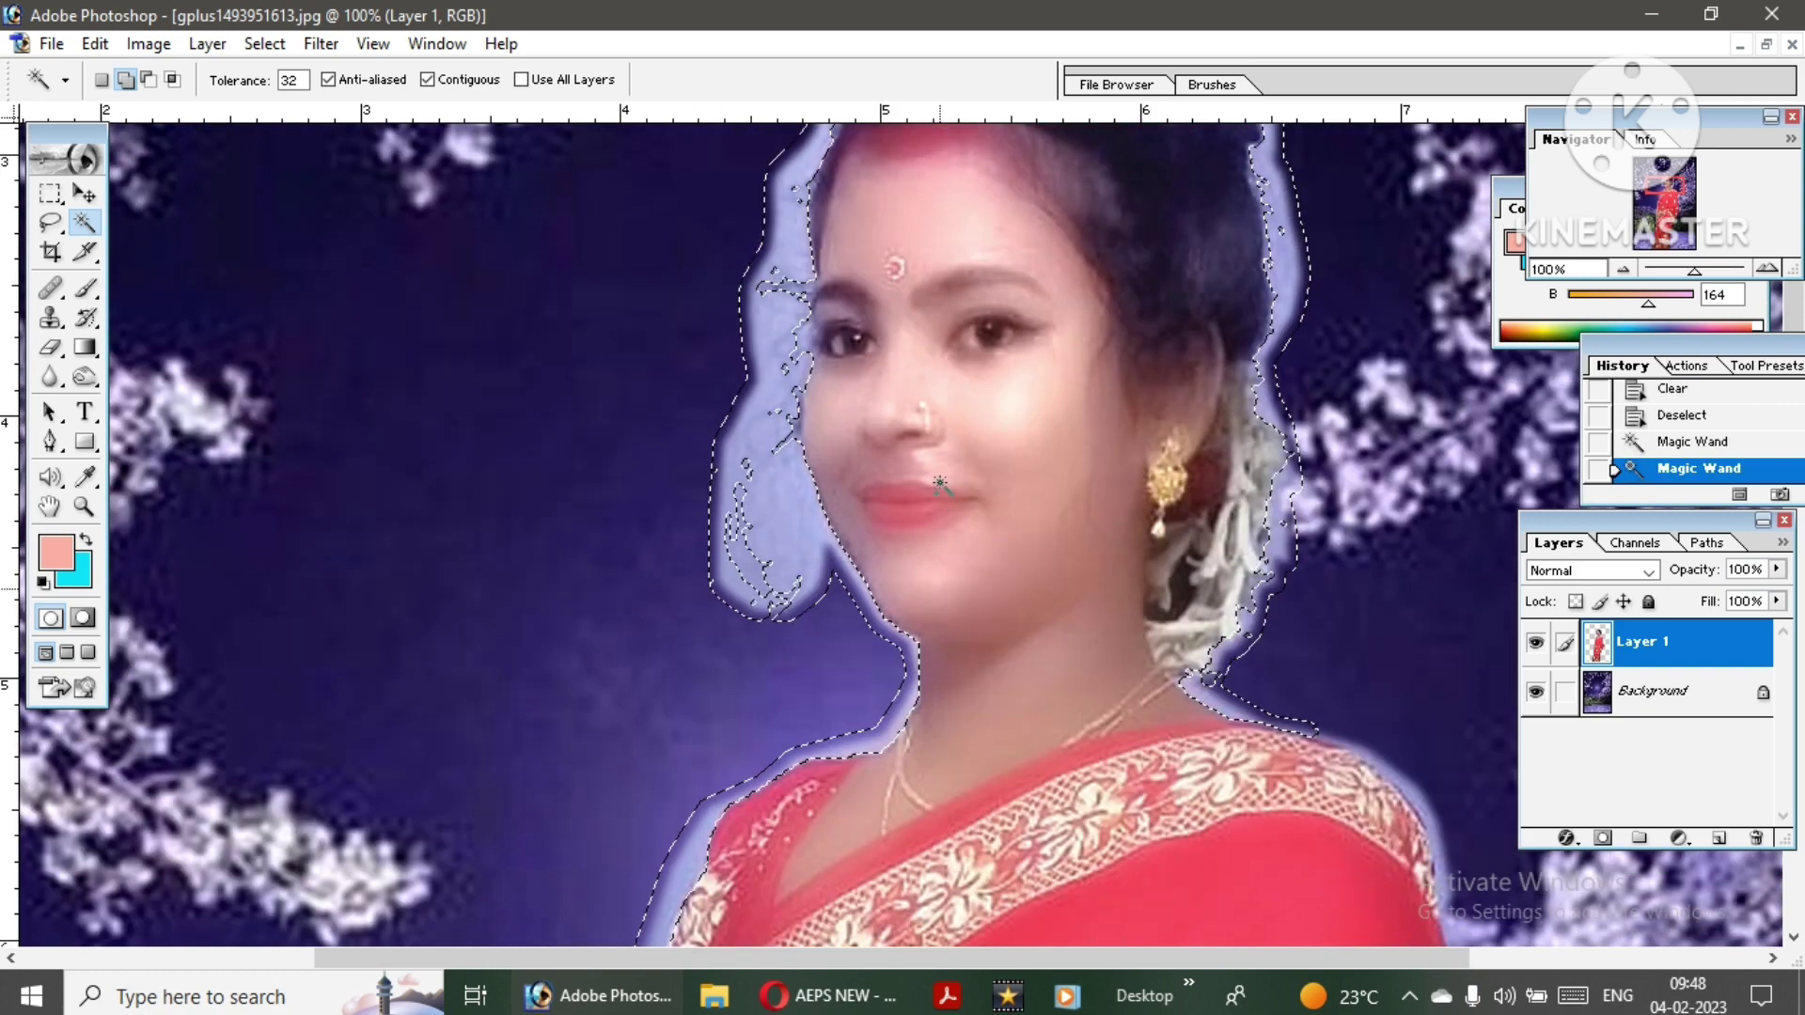
{"action": "right_click", "coordinate": [891, 329]}
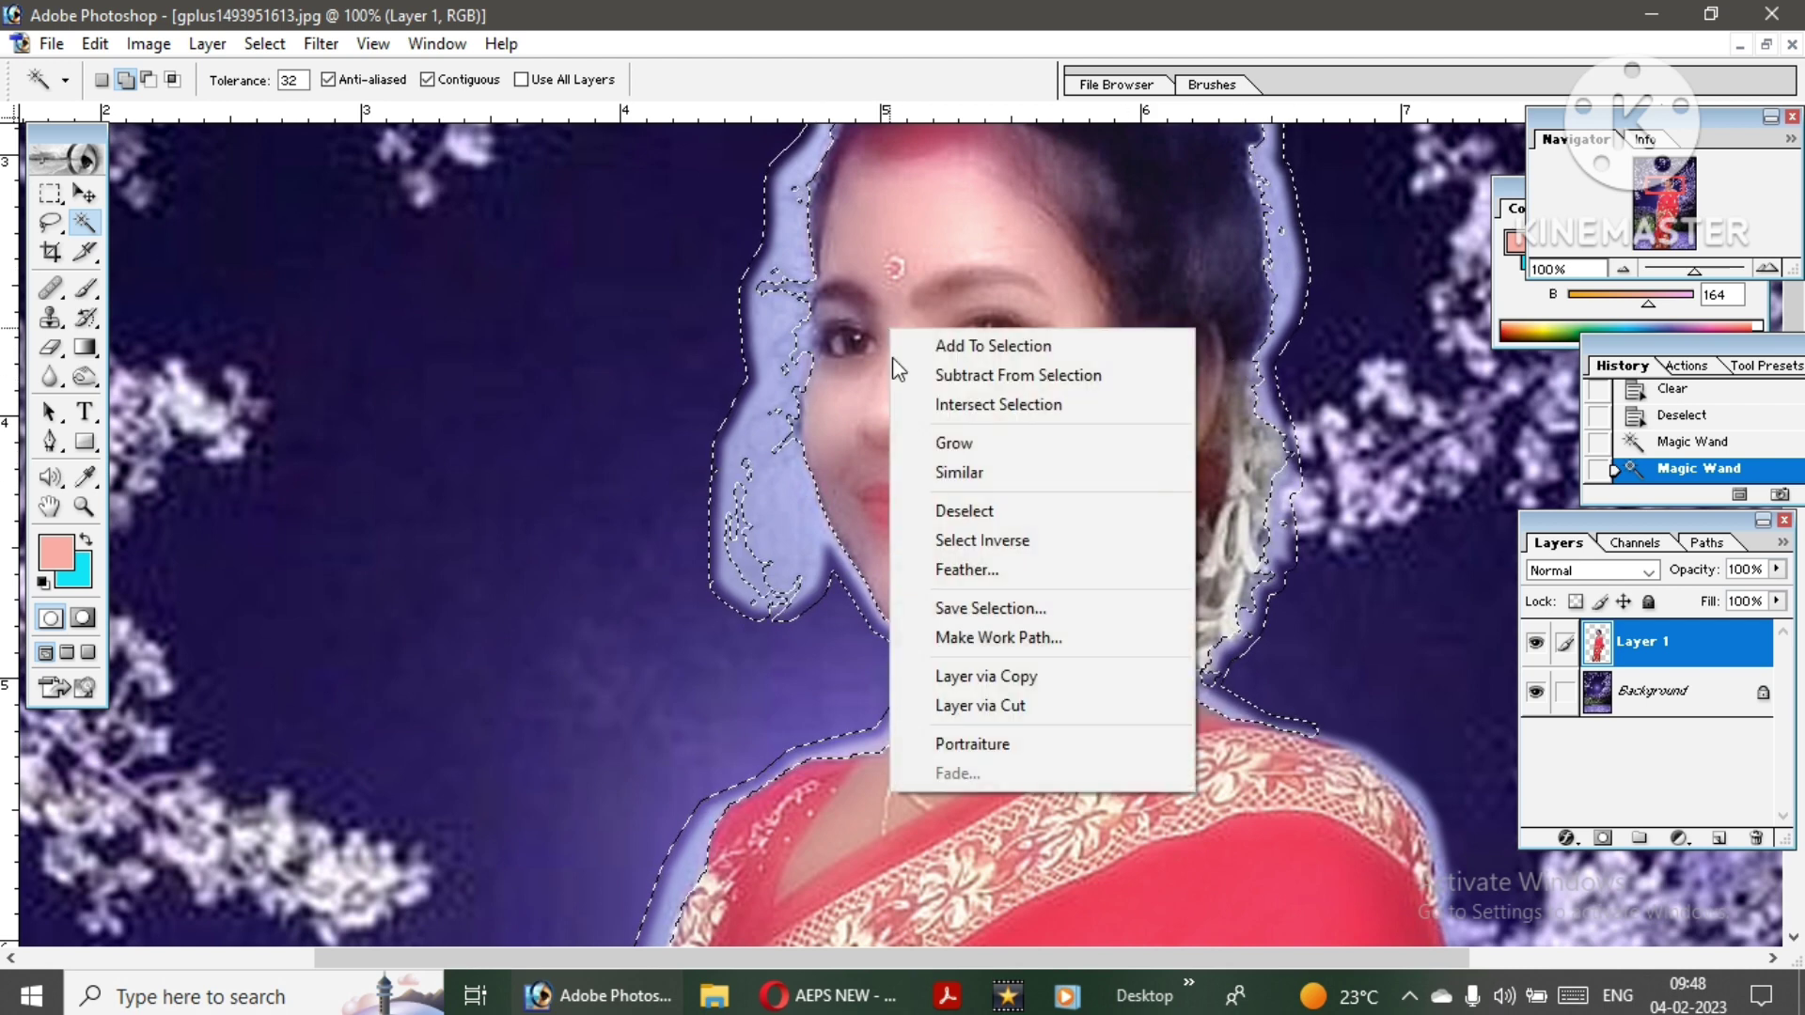
{"action": "left_click", "coordinate": [978, 570]}
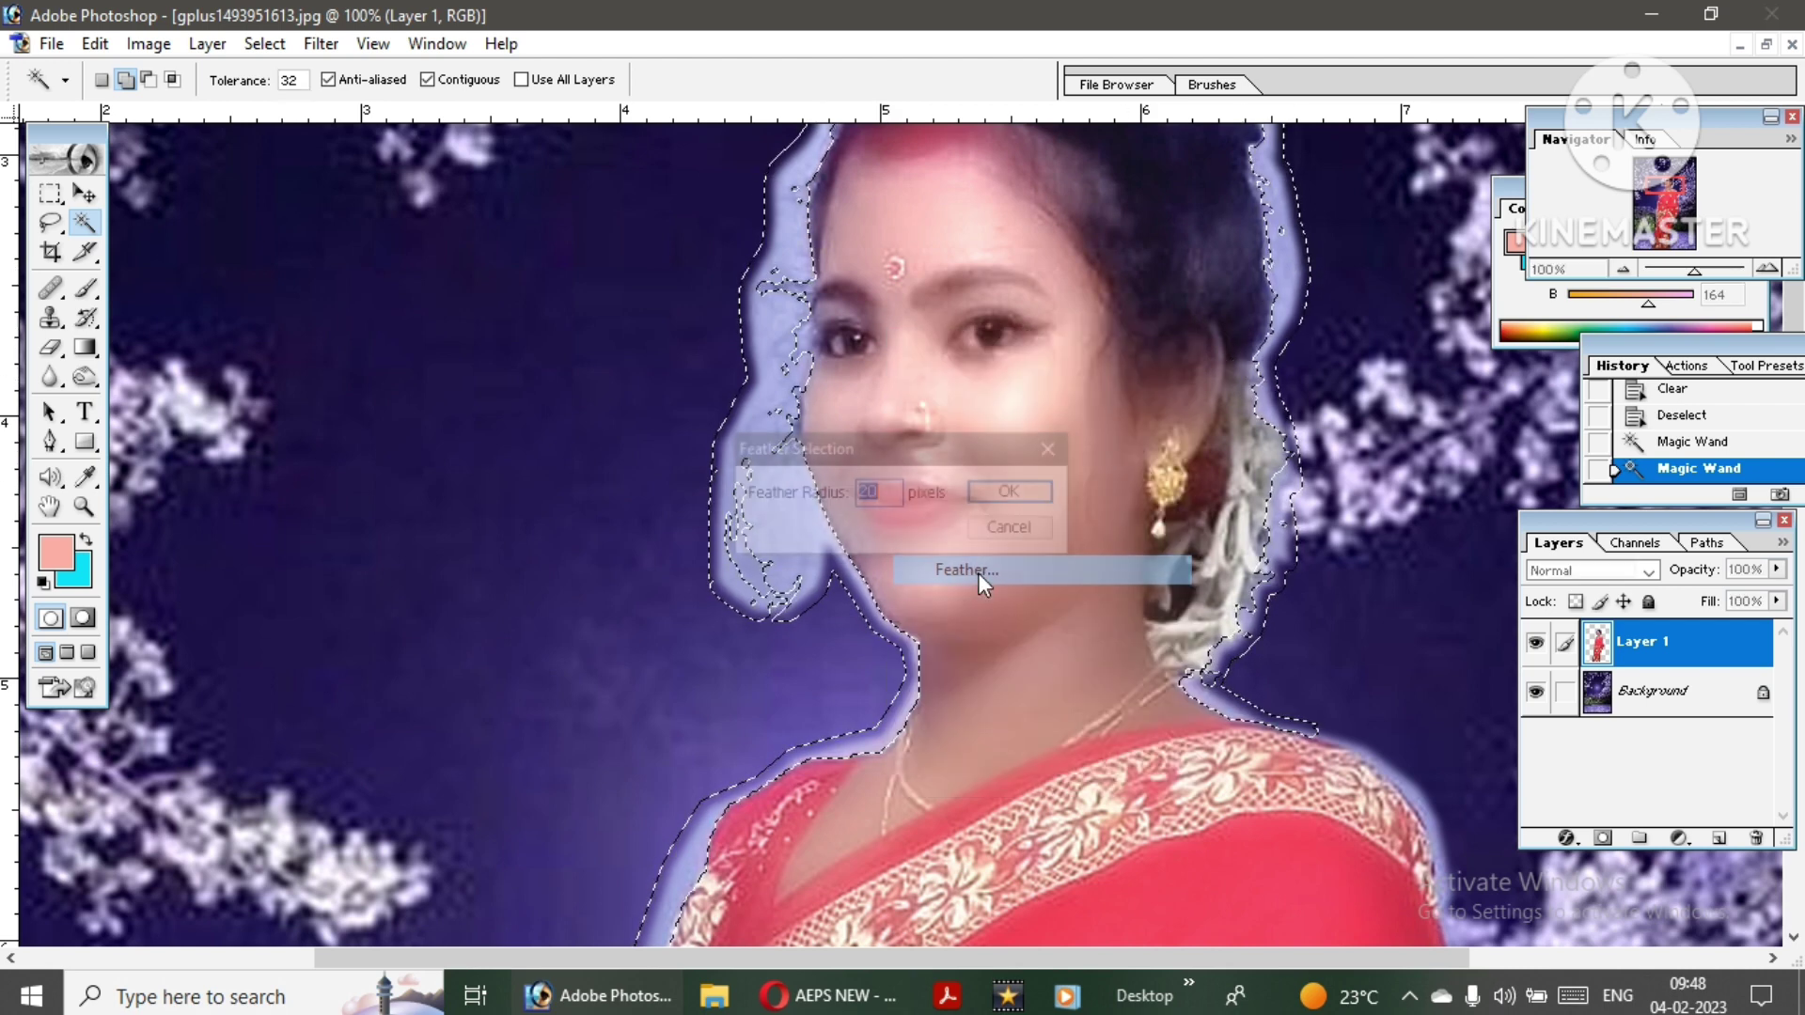
{"action": "left_click", "coordinate": [1021, 496]}
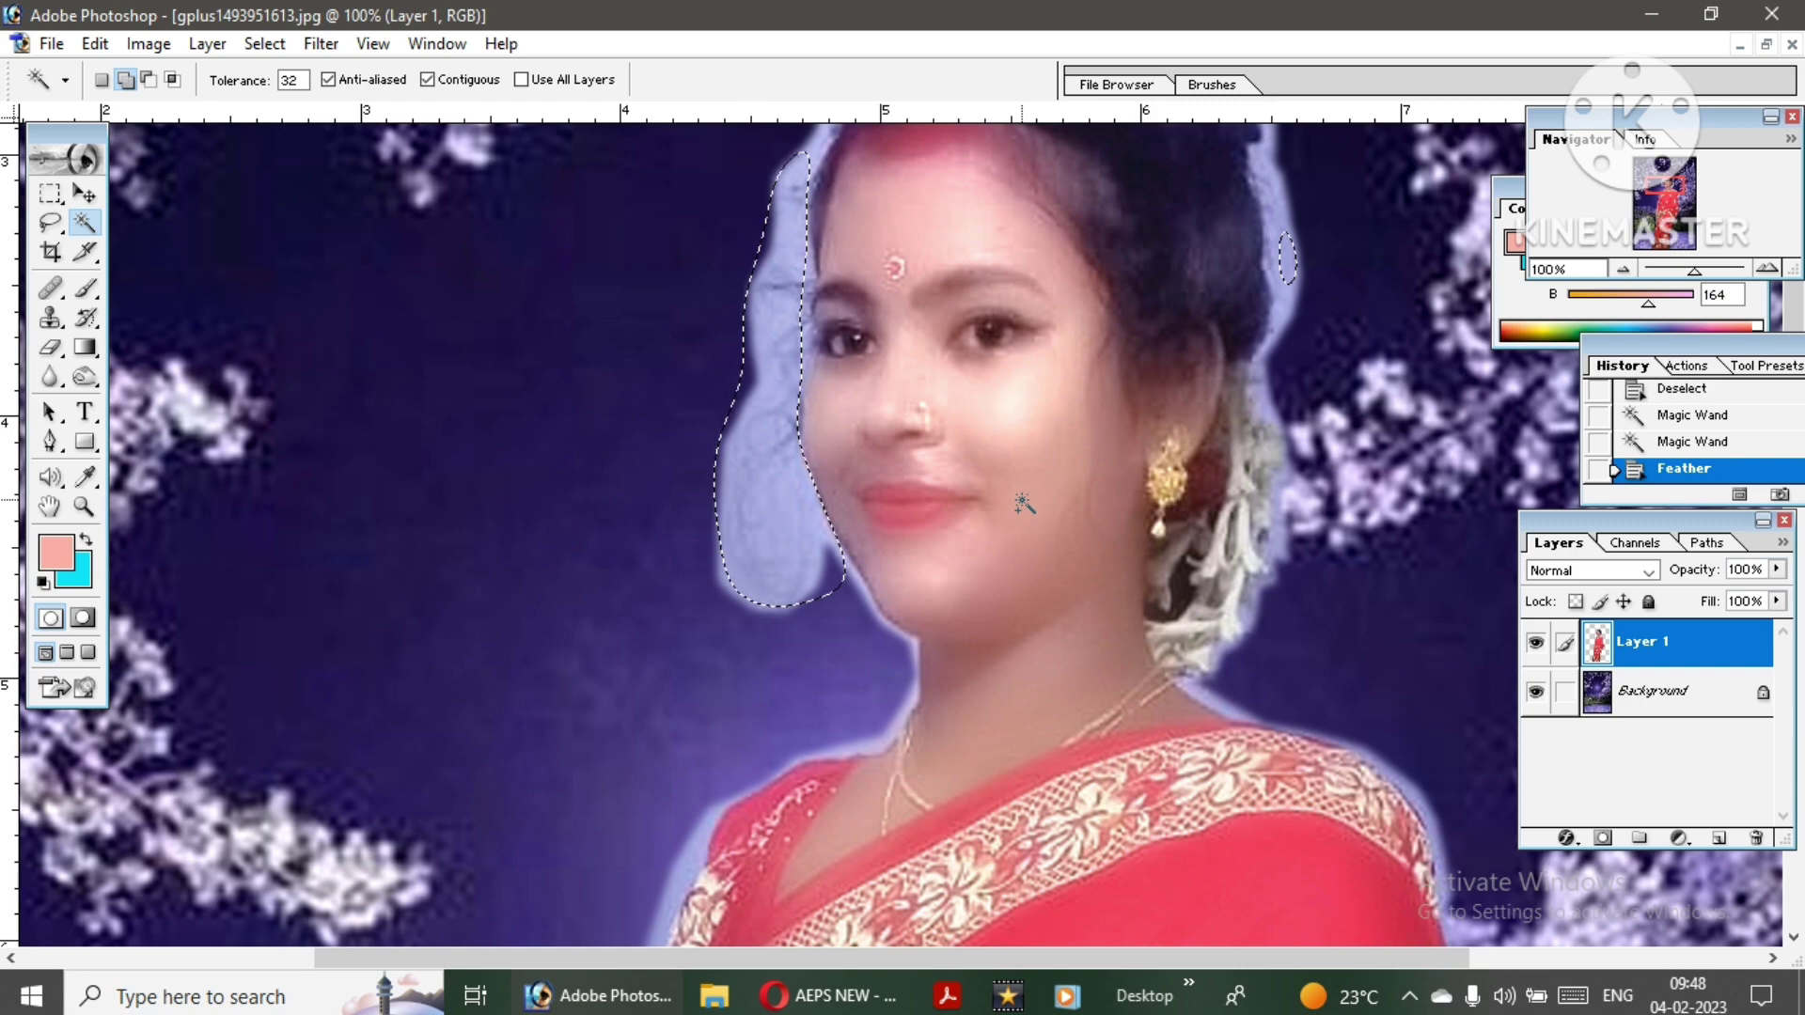
{"action": "key", "text": "Delete"}
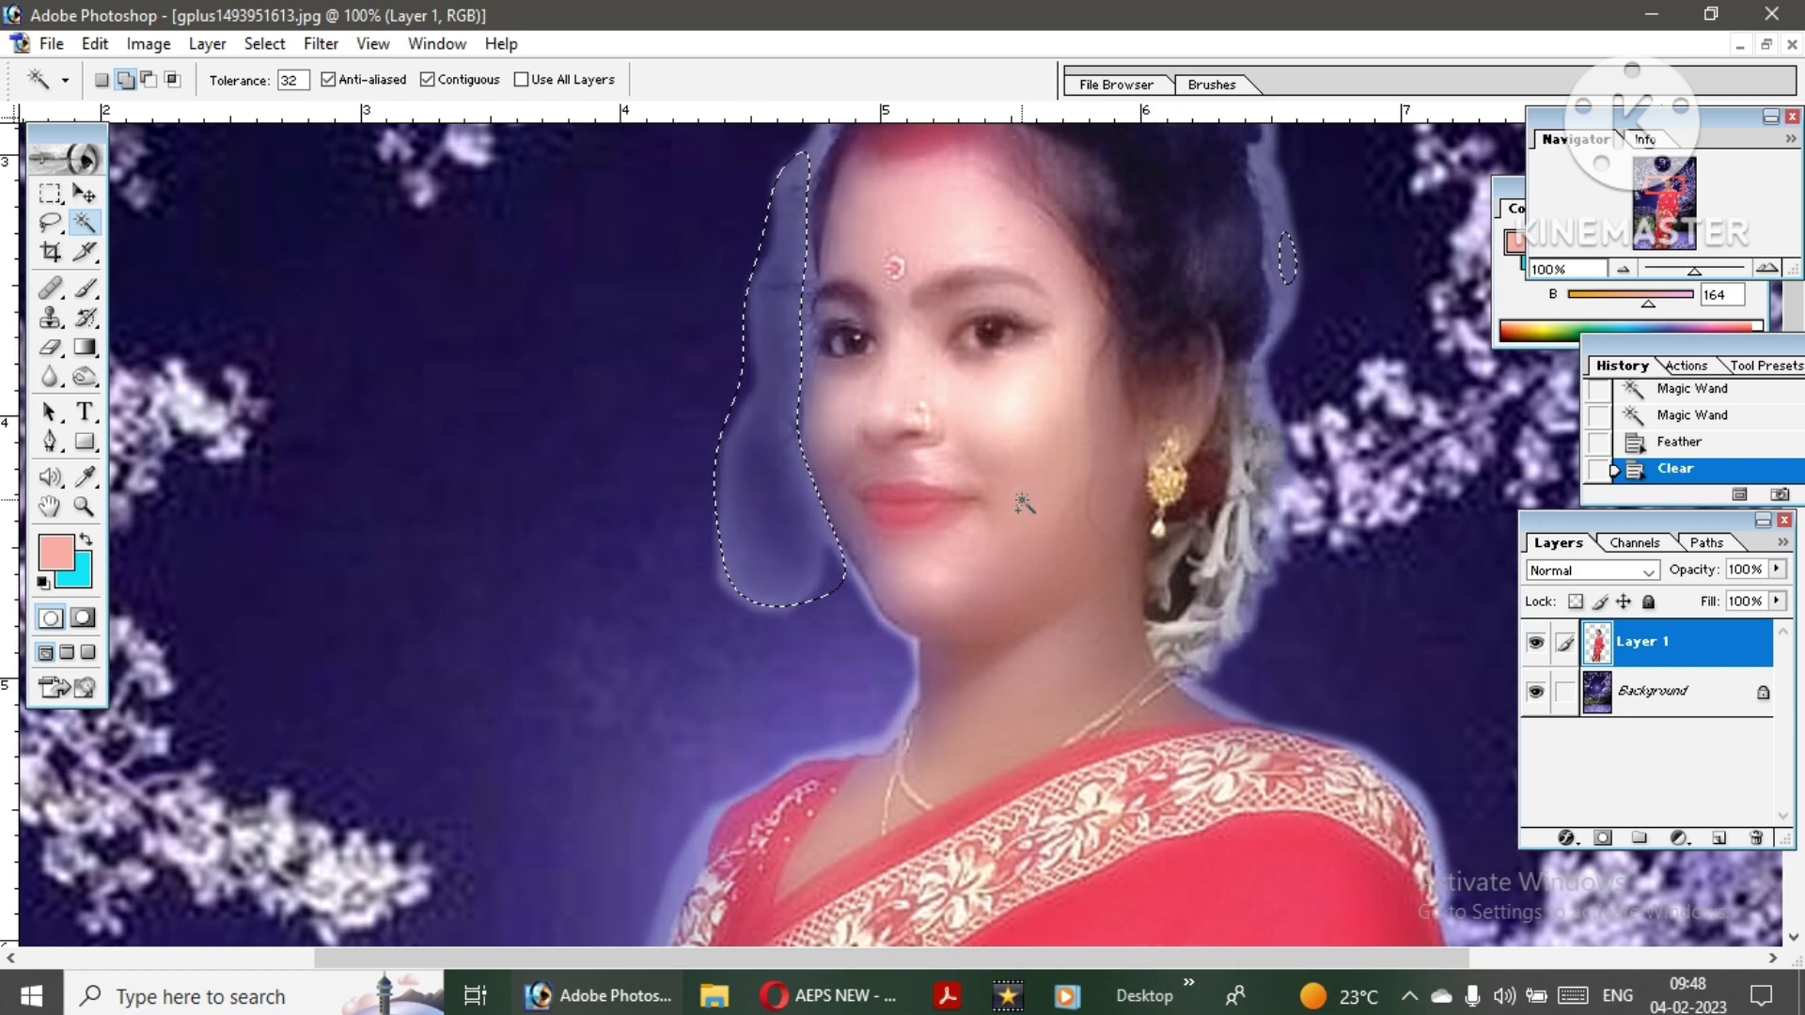
- Revert that erase in History, then feather the selection 3 px and delete the glow
{"action": "scroll", "coordinate": [1028, 504], "scroll_direction": "up", "scroll_amount": 3}
{"action": "scroll", "coordinate": [1028, 504], "scroll_direction": "up", "scroll_amount": 2}
{"action": "scroll", "coordinate": [1027, 504], "scroll_direction": "down", "scroll_amount": 3}
{"action": "scroll", "coordinate": [1034, 512], "scroll_direction": "down", "scroll_amount": 5}
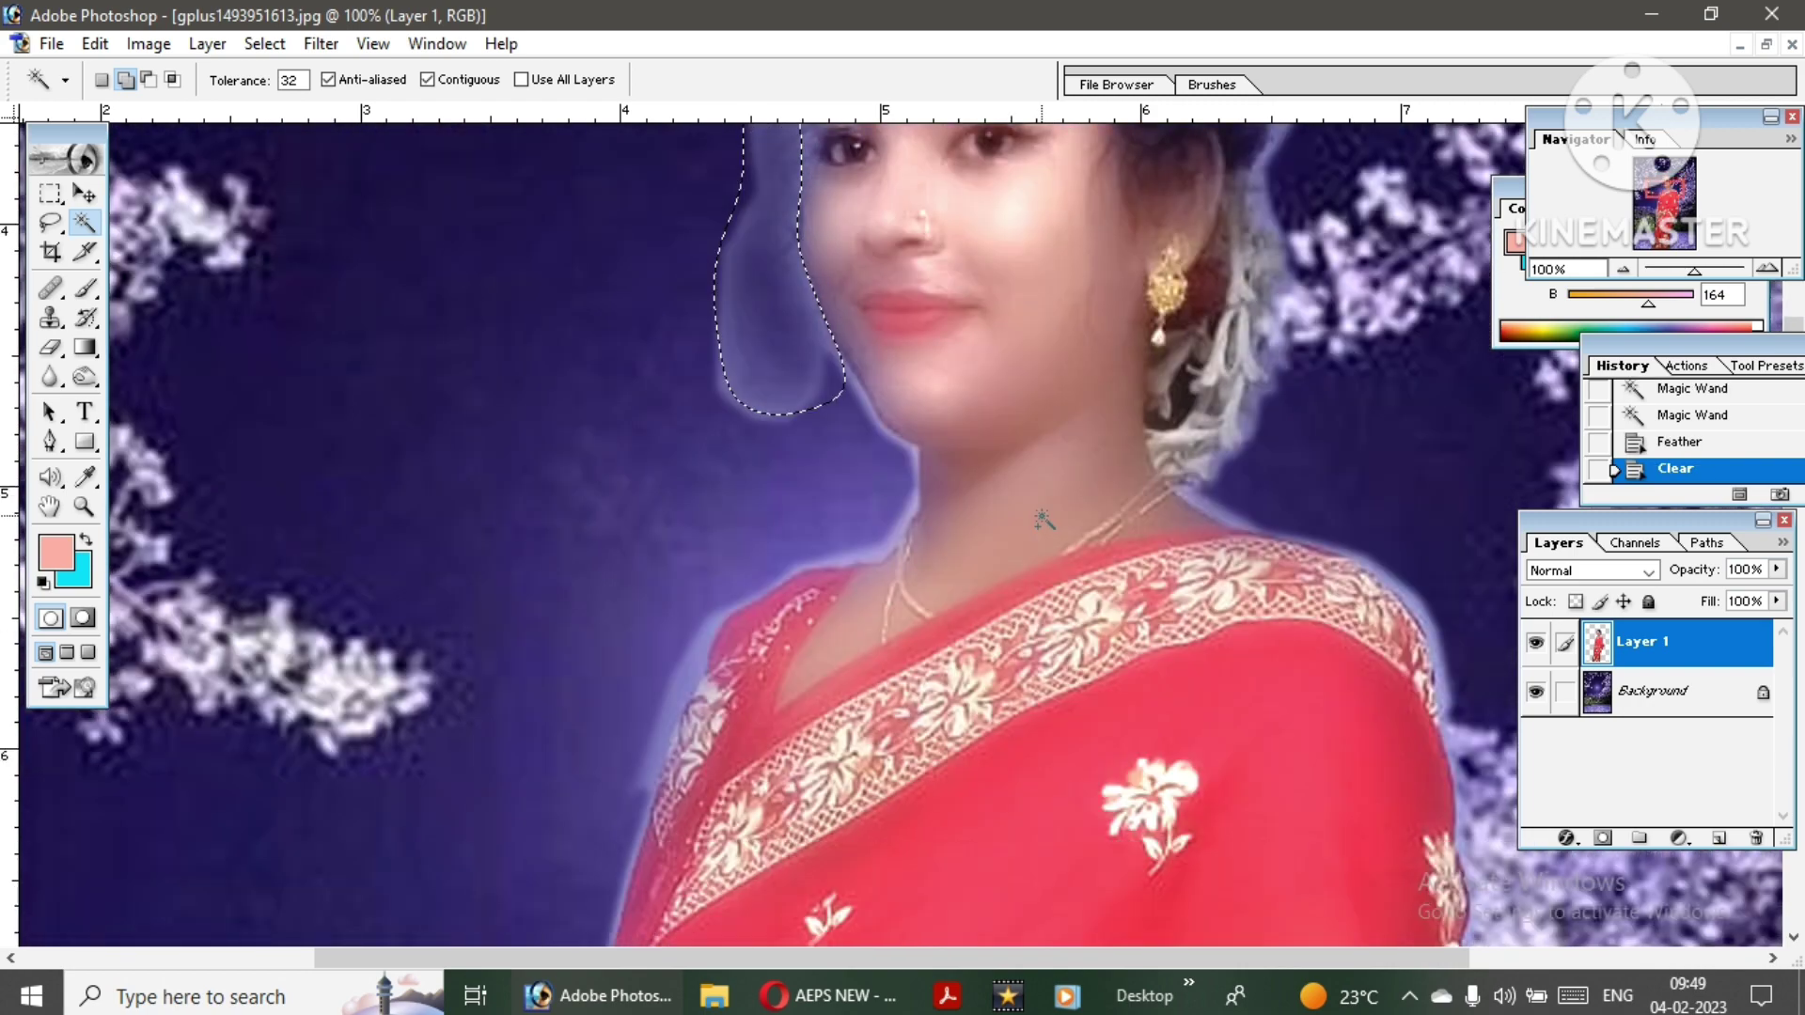
{"action": "scroll", "coordinate": [1044, 520], "scroll_direction": "down", "scroll_amount": 4}
{"action": "left_click", "coordinate": [1662, 423]}
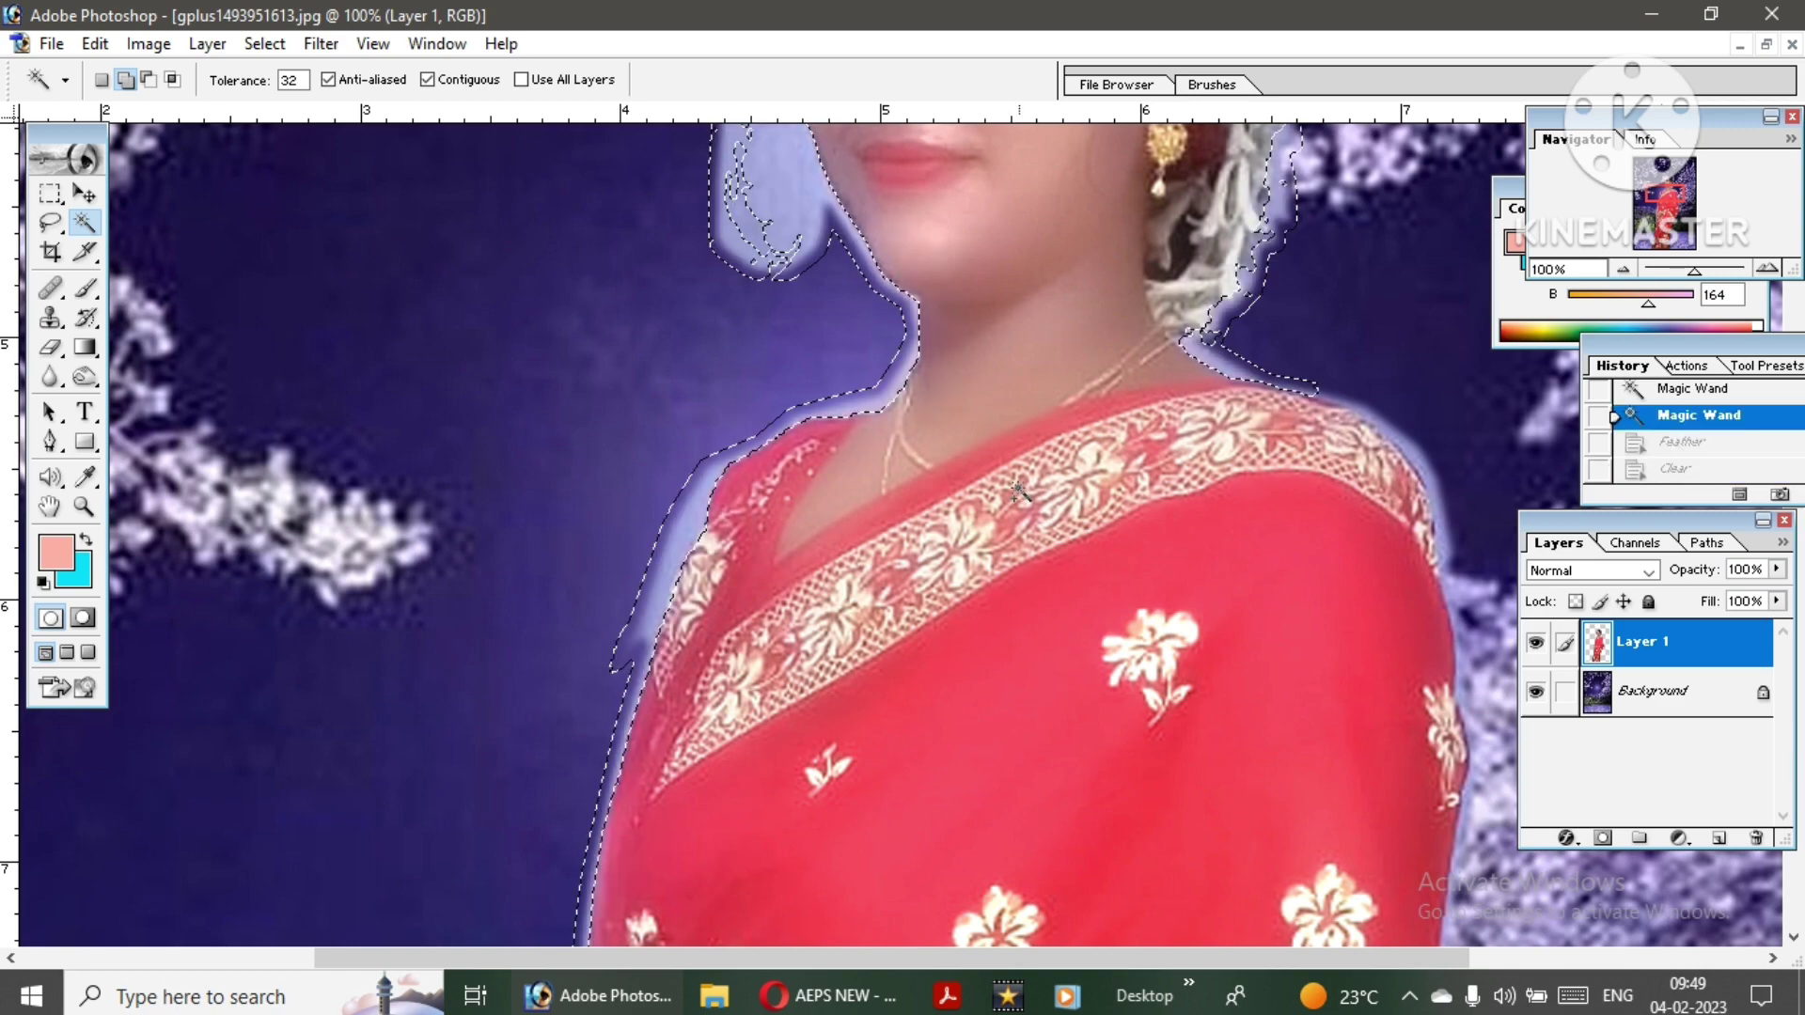
{"action": "scroll", "coordinate": [1034, 518], "scroll_direction": "up", "scroll_amount": 8}
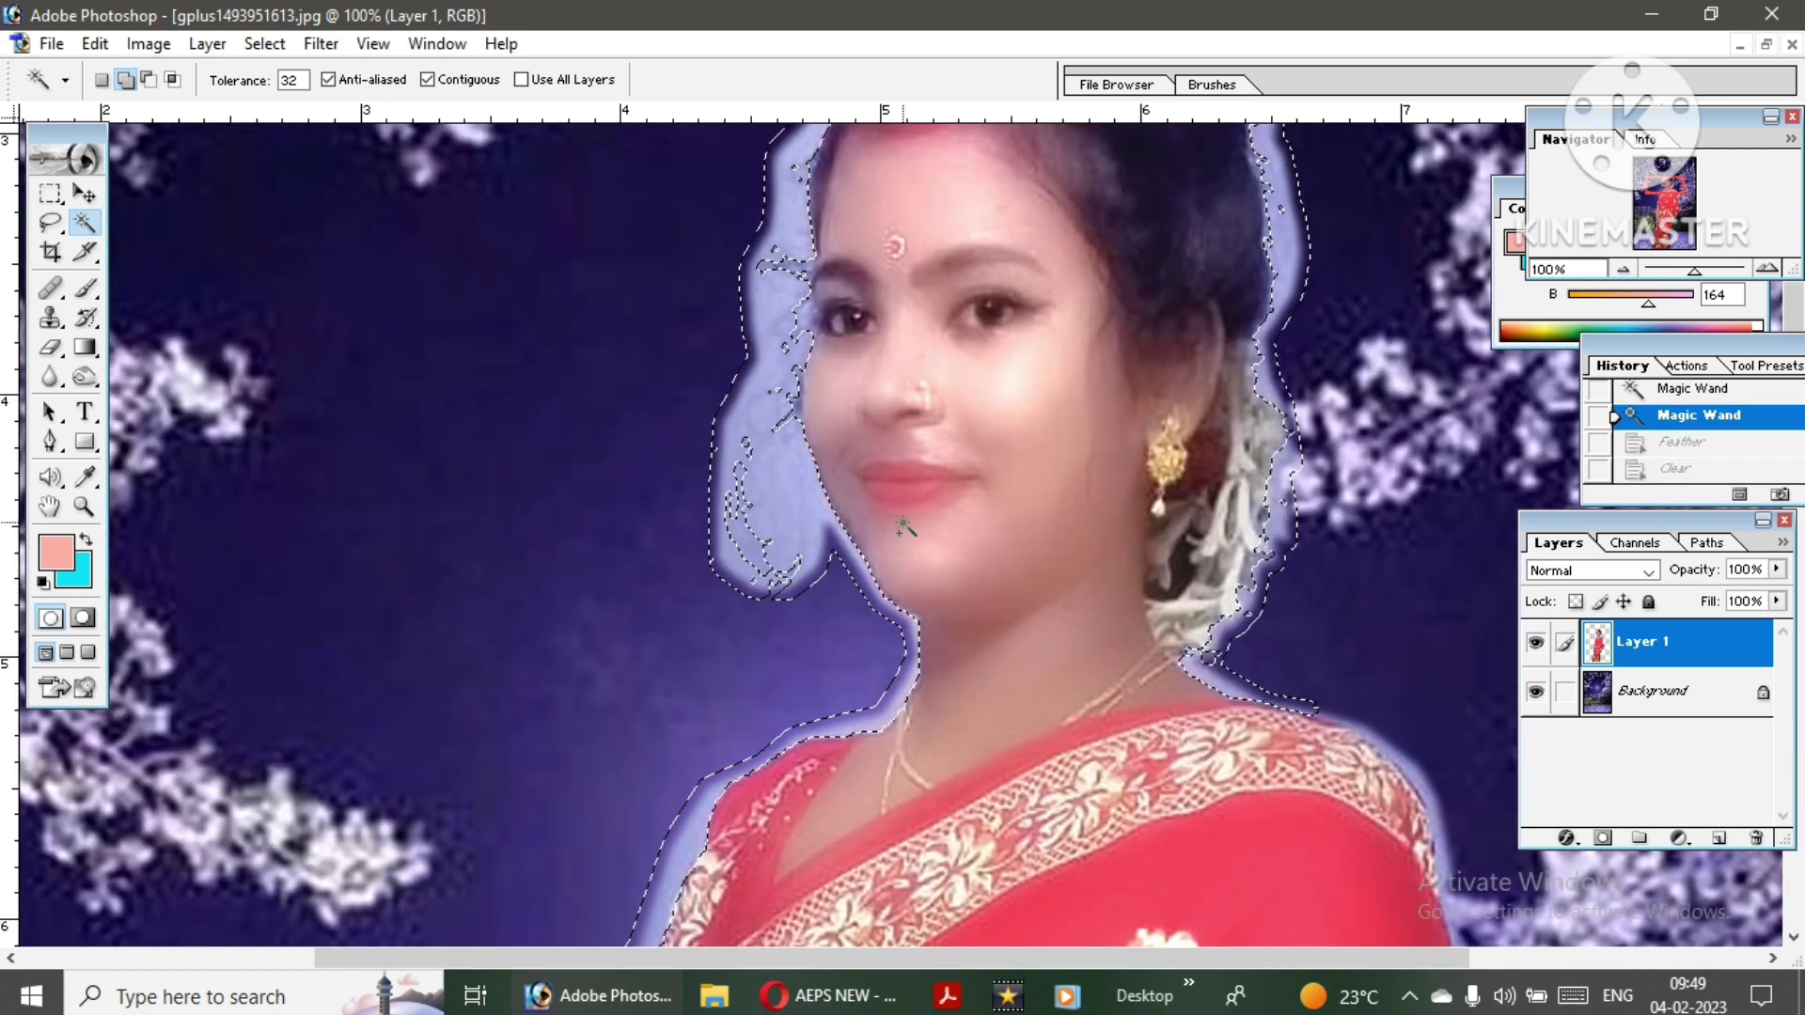
{"action": "right_click", "coordinate": [894, 517]}
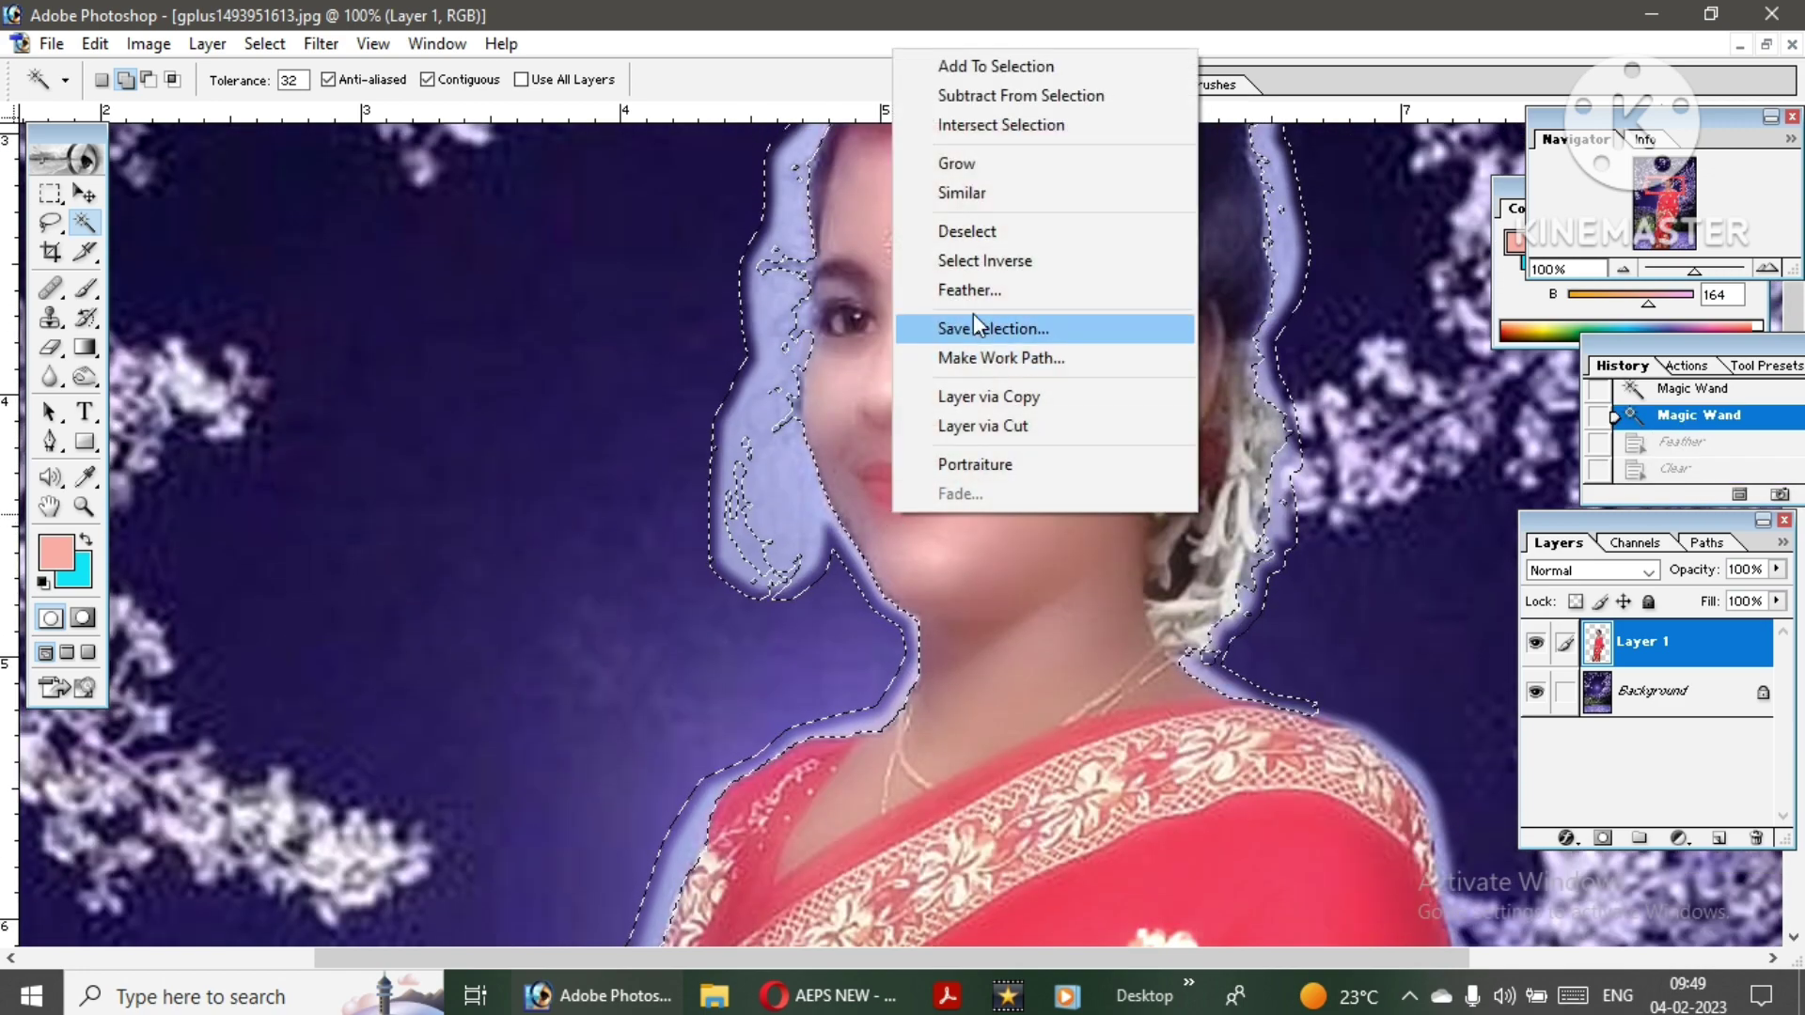
{"action": "left_click", "coordinate": [983, 290]}
{"action": "type", "text": "3"}
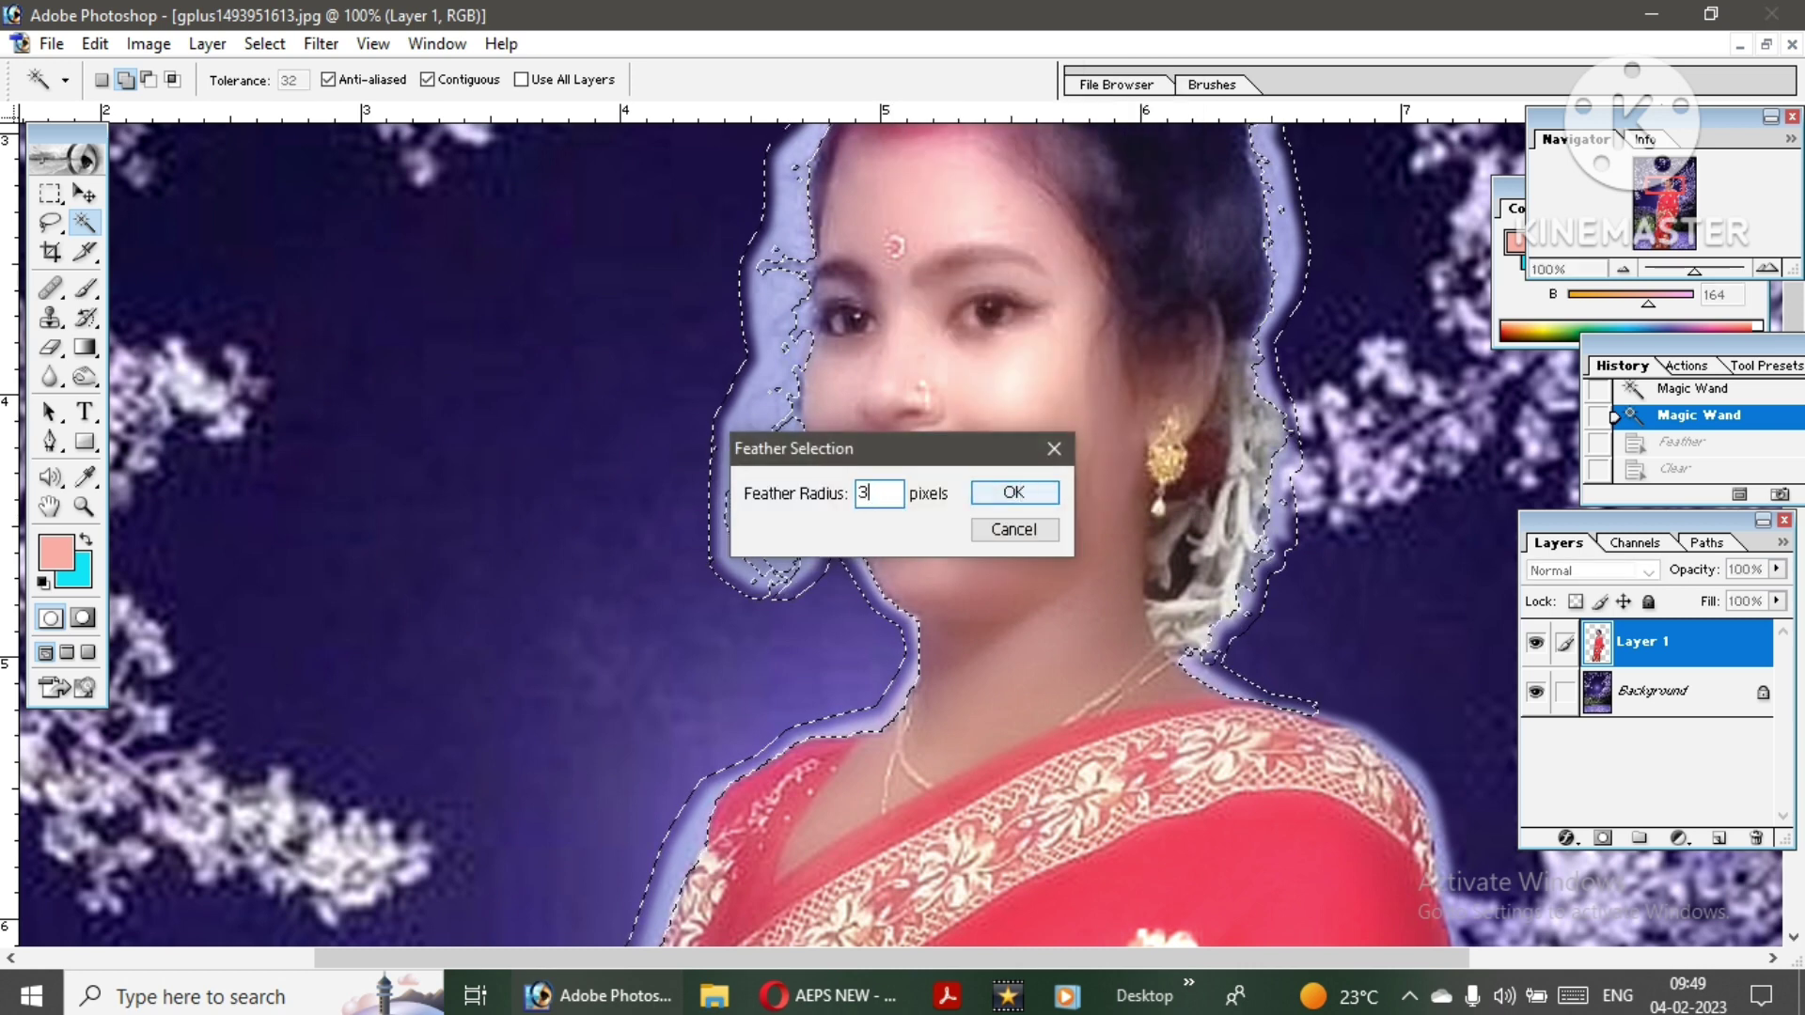
{"action": "key", "text": "Return"}
{"action": "key", "text": "Delete"}
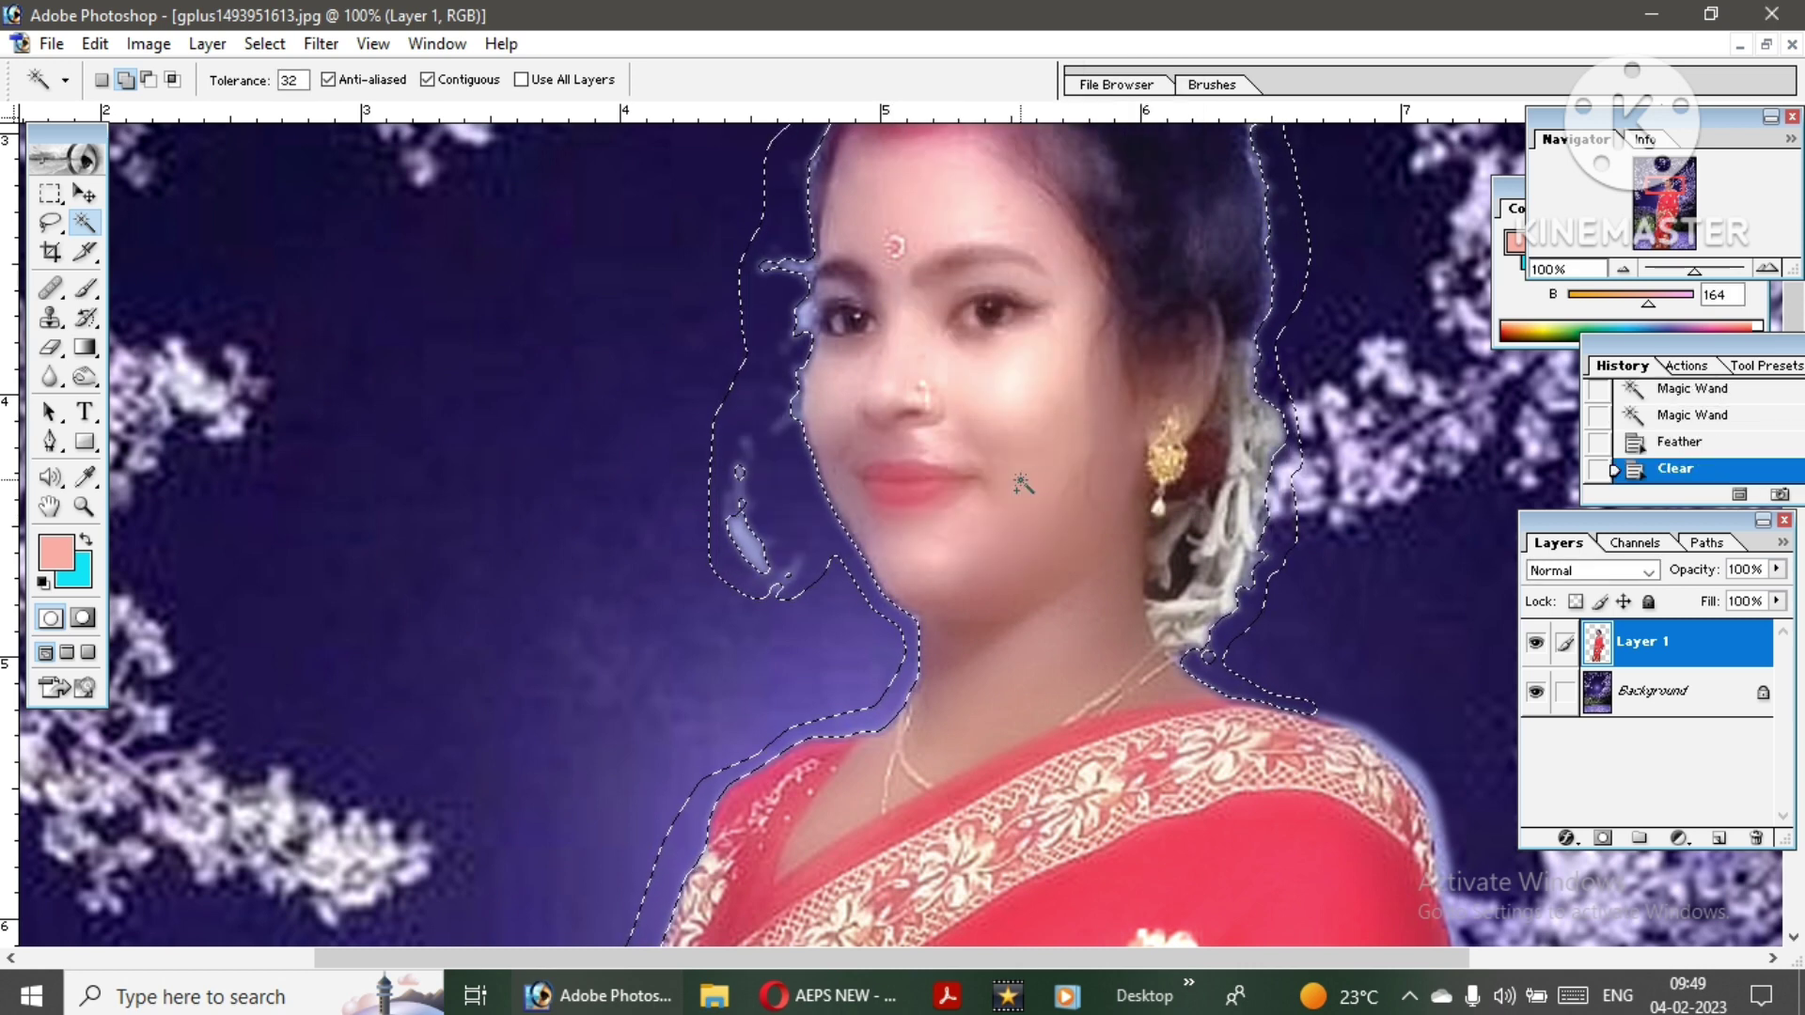
- Revert in History and add the glow by the left hair and shoulders to the selection
{"action": "key", "text": "ctrl+minus"}
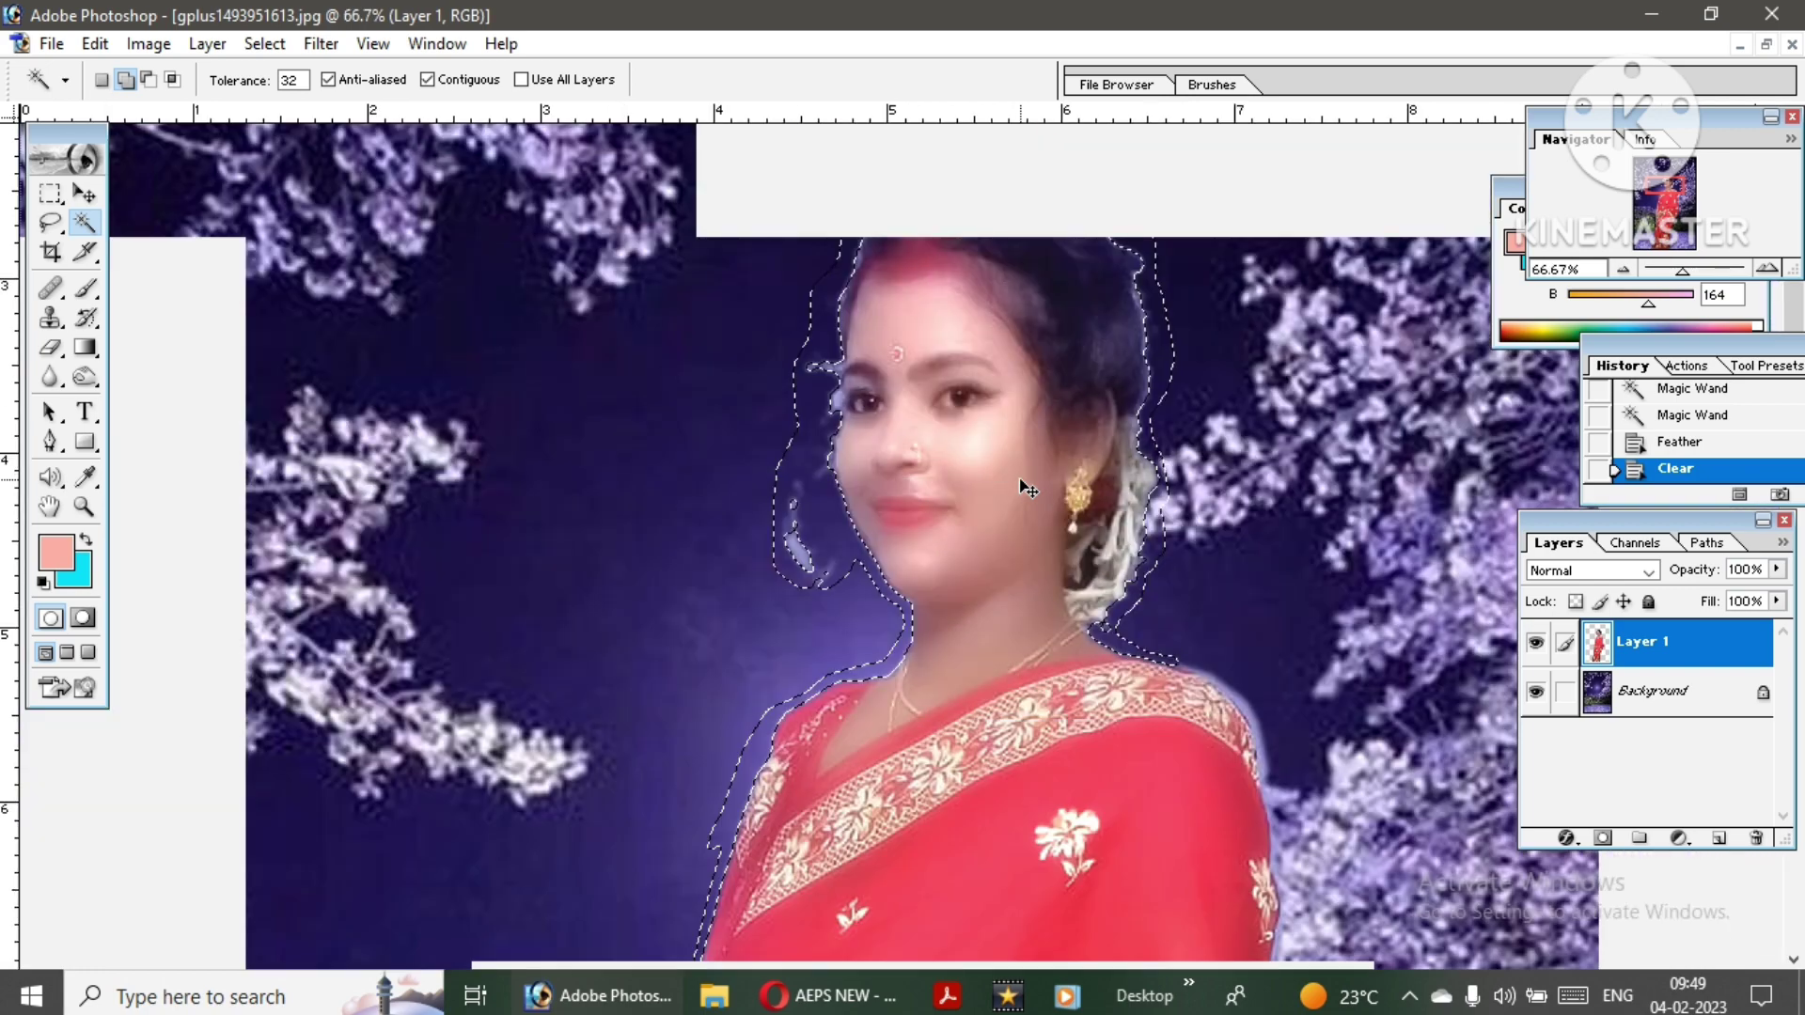
{"action": "key", "text": "ctrl+plus"}
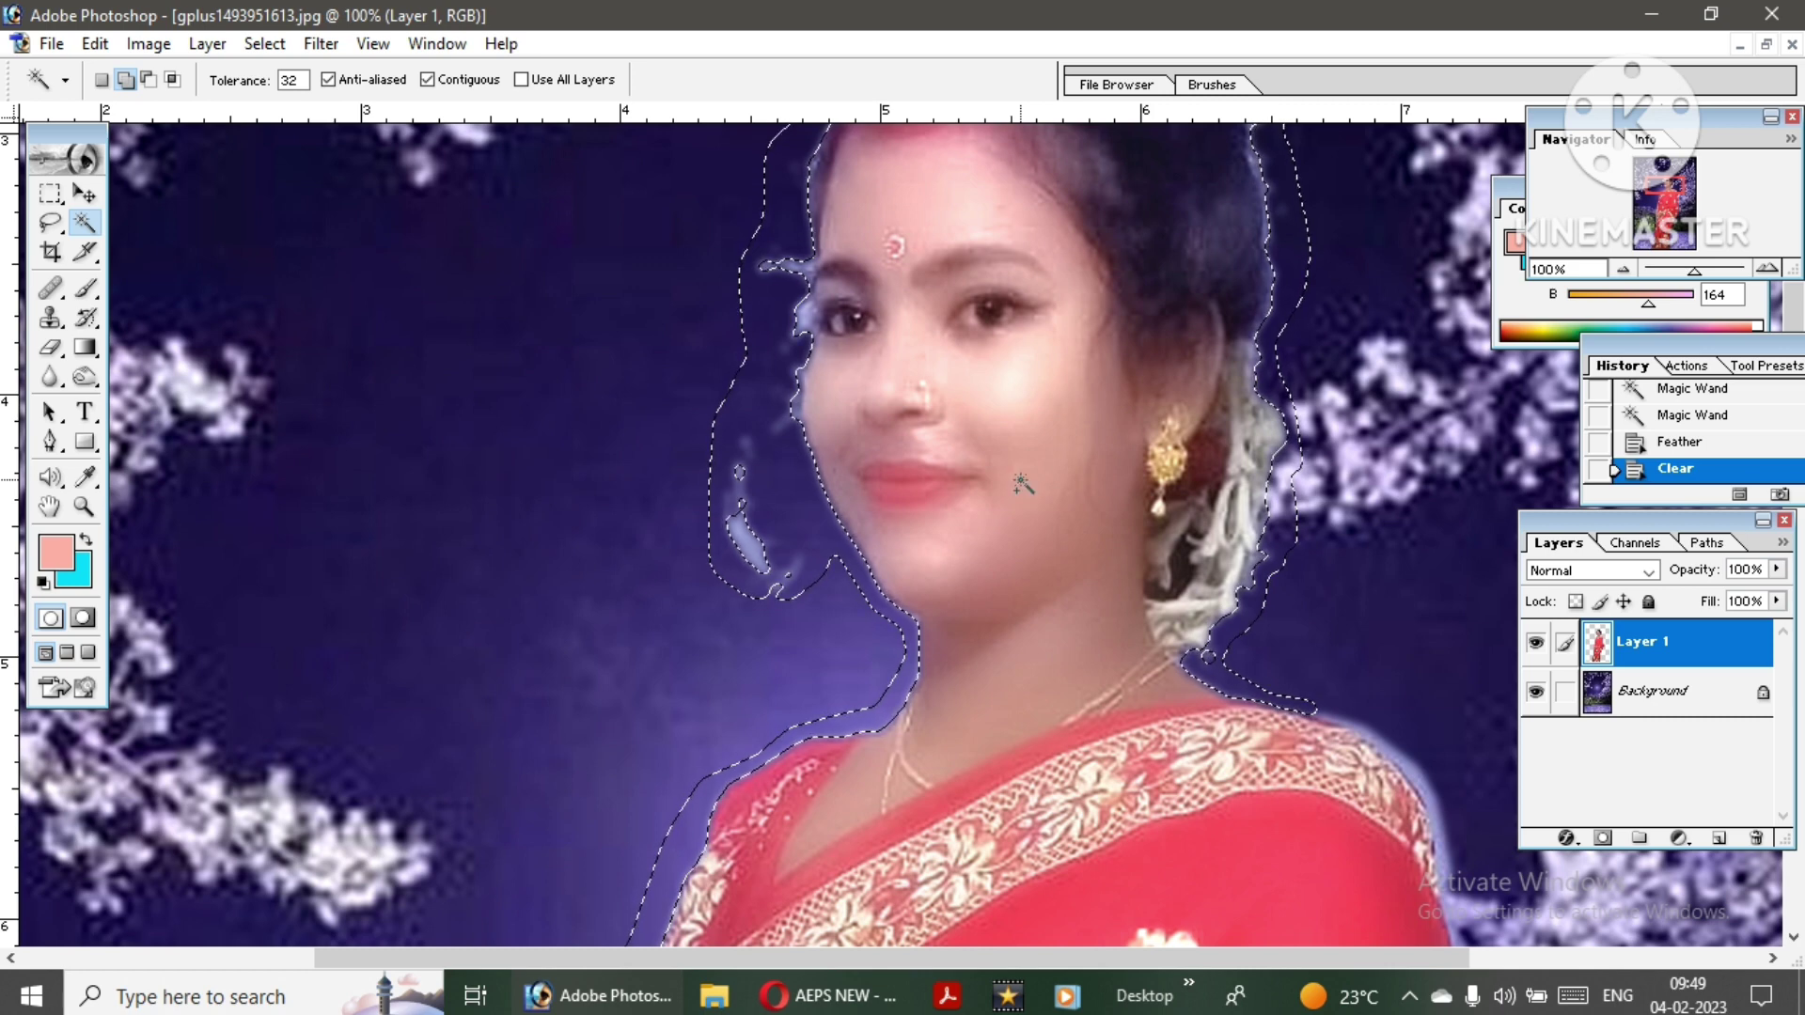
{"action": "left_click", "coordinate": [1677, 418]}
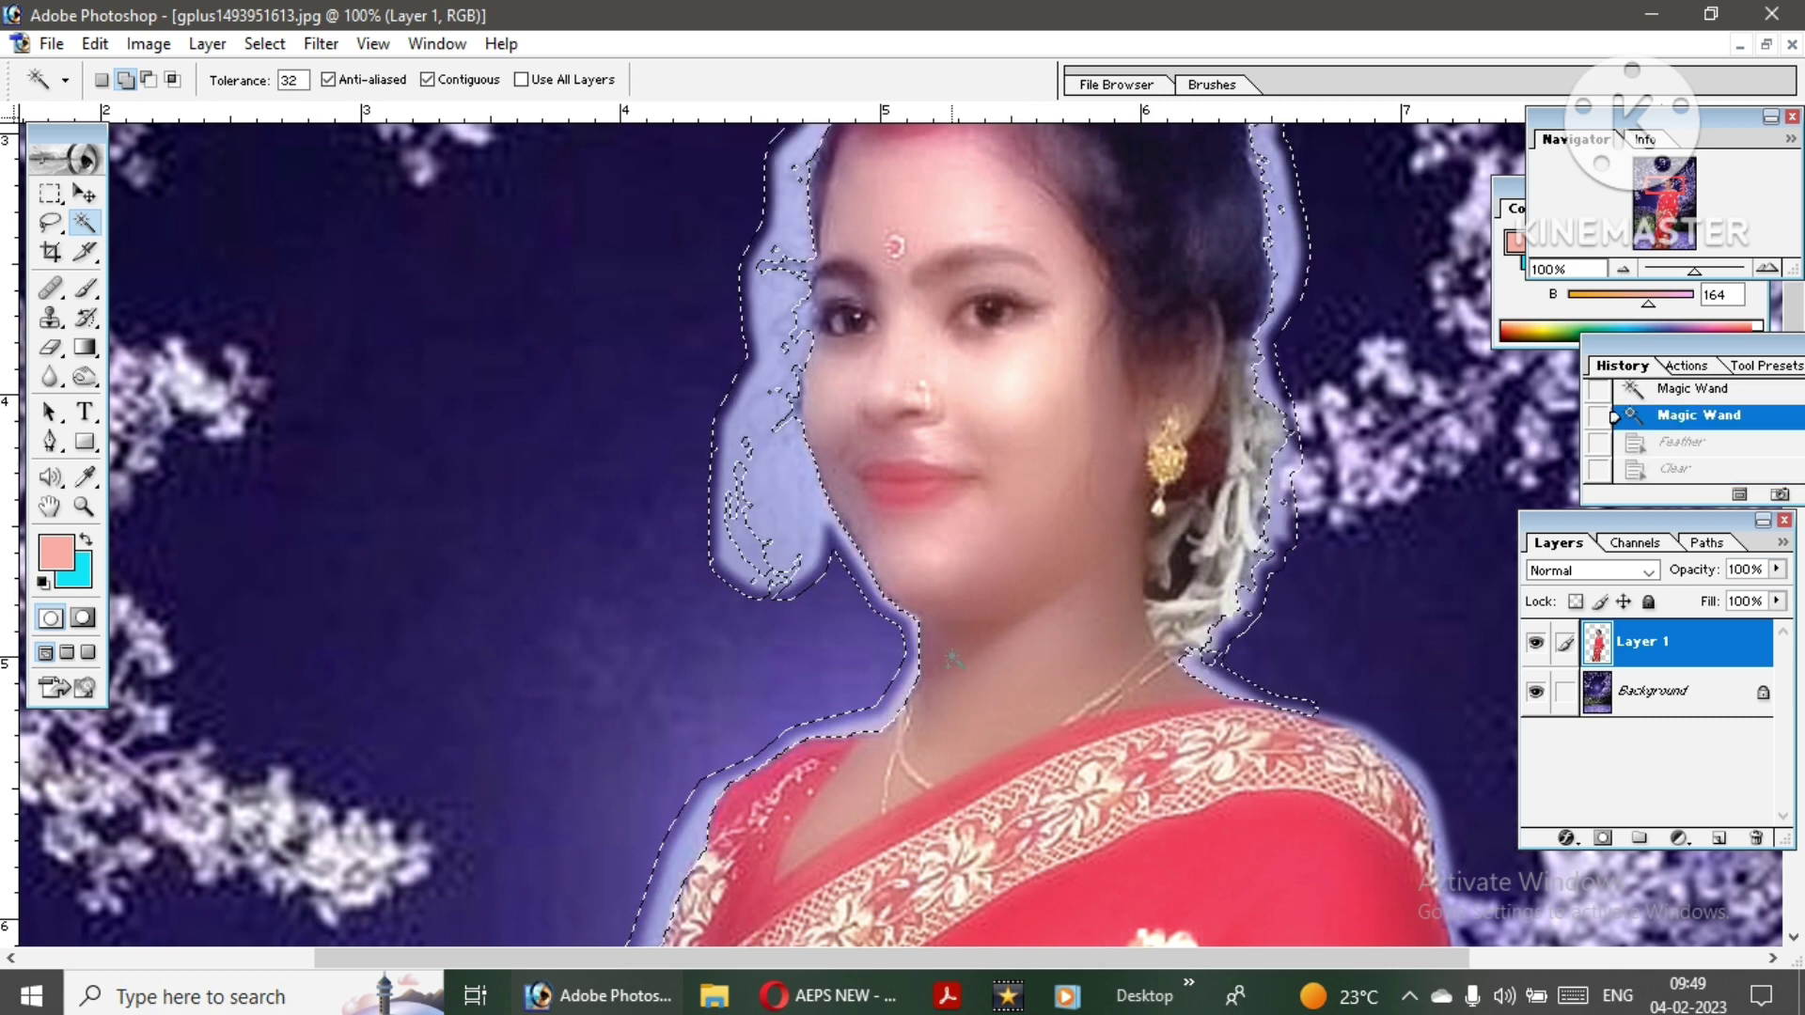
{"action": "scroll", "coordinate": [952, 661], "scroll_direction": "up", "scroll_amount": 3}
{"action": "scroll", "coordinate": [952, 661], "scroll_direction": "up", "scroll_amount": 2}
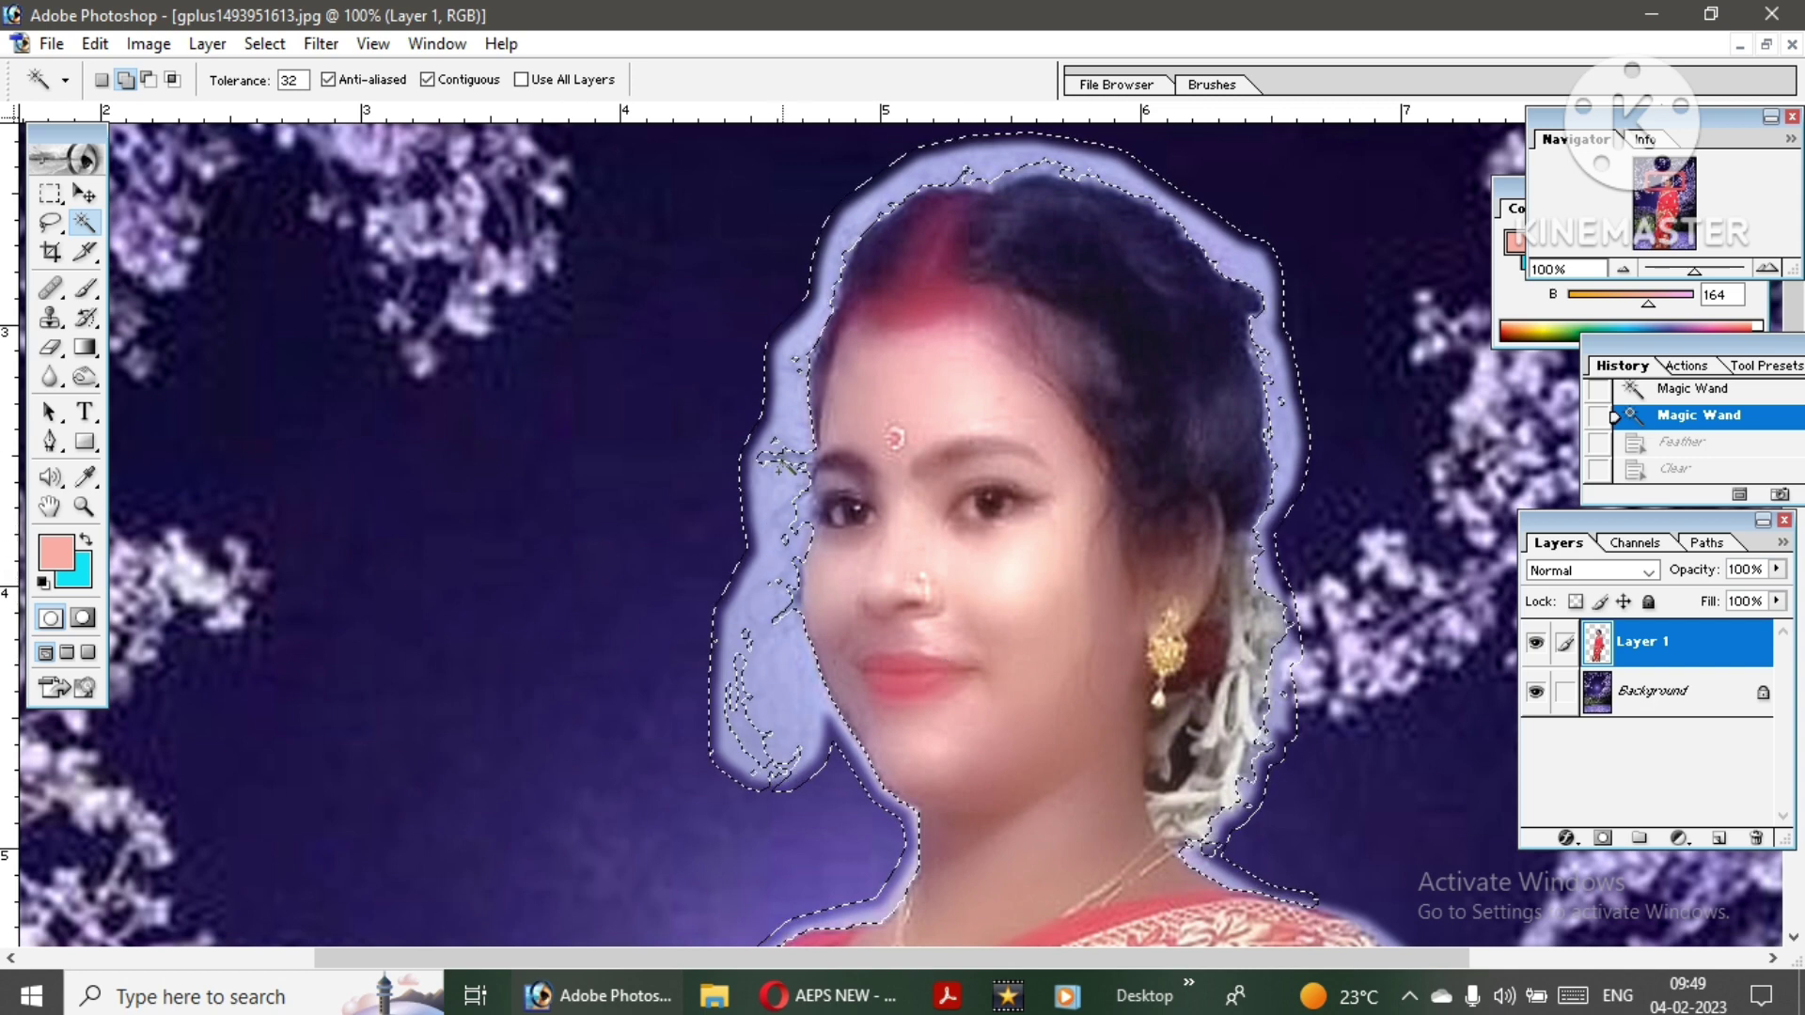
{"action": "left_click", "coordinate": [757, 564]}
{"action": "scroll", "coordinate": [767, 645], "scroll_direction": "down", "scroll_amount": 3}
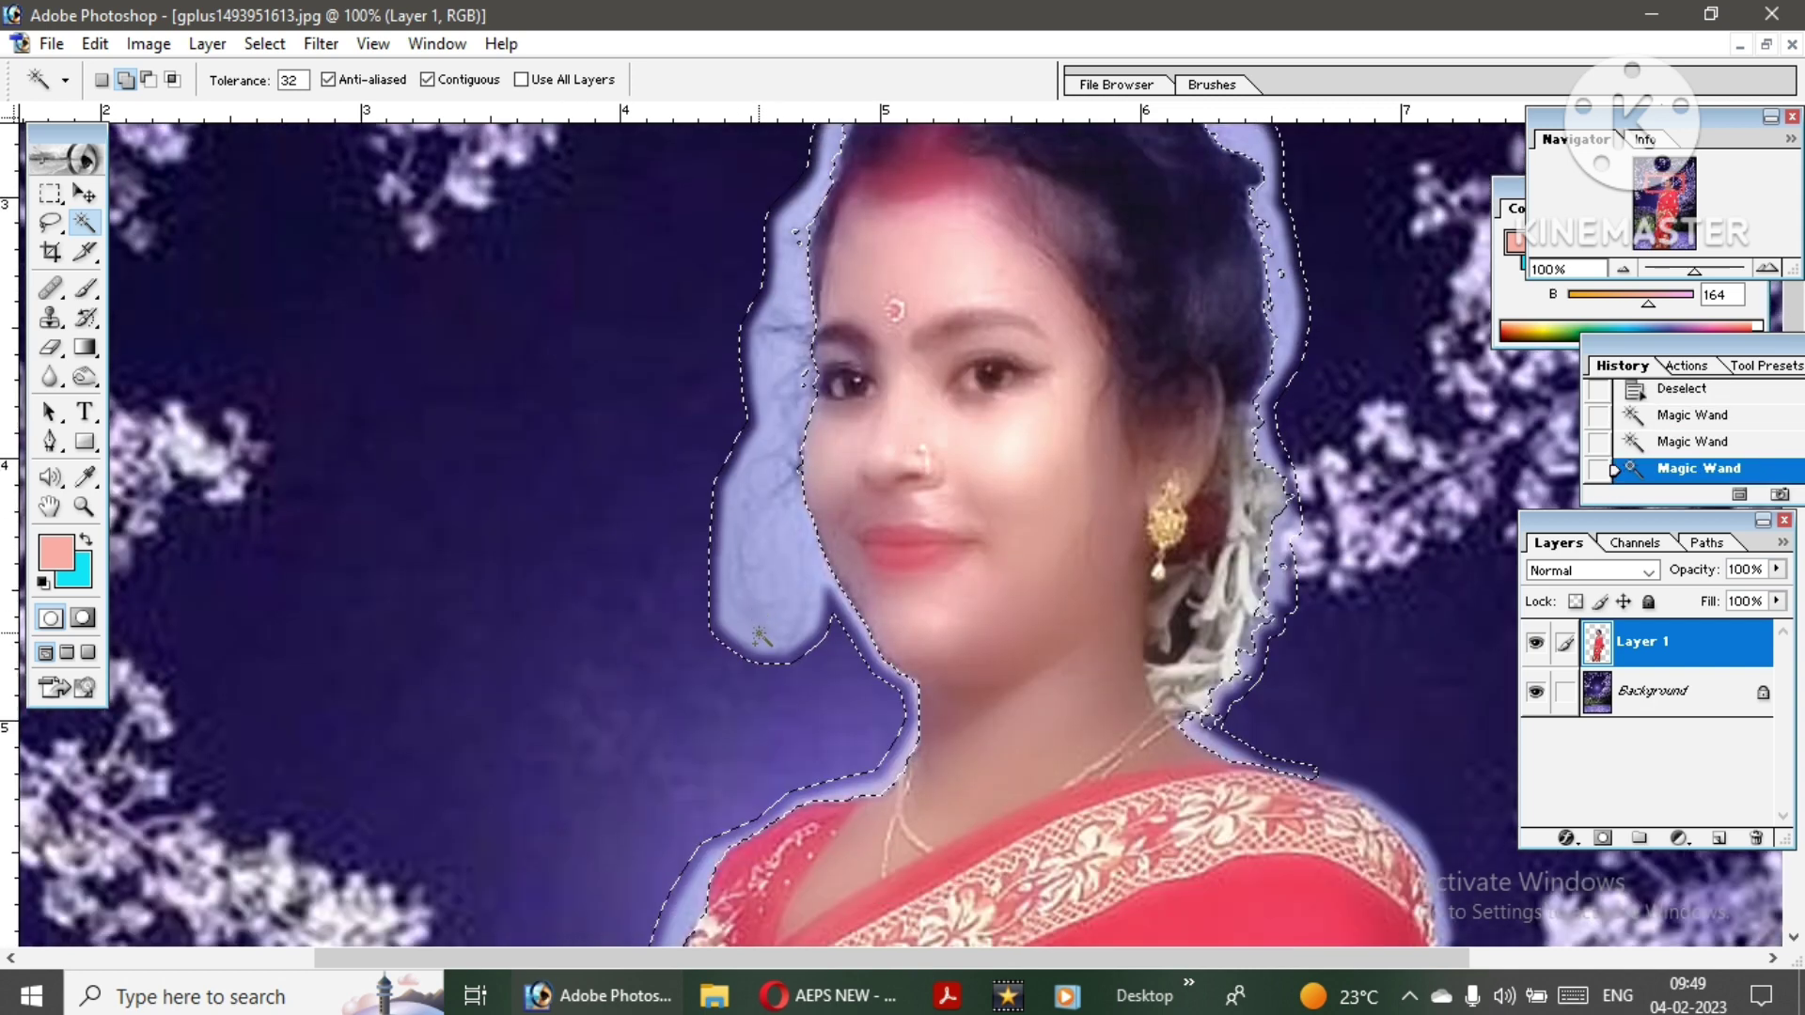
{"action": "left_click", "coordinate": [1284, 270]}
- Feather the selection, delete the lavender glow, then deselect at 50% zoom
{"action": "scroll", "coordinate": [806, 466], "scroll_direction": "down", "scroll_amount": 7}
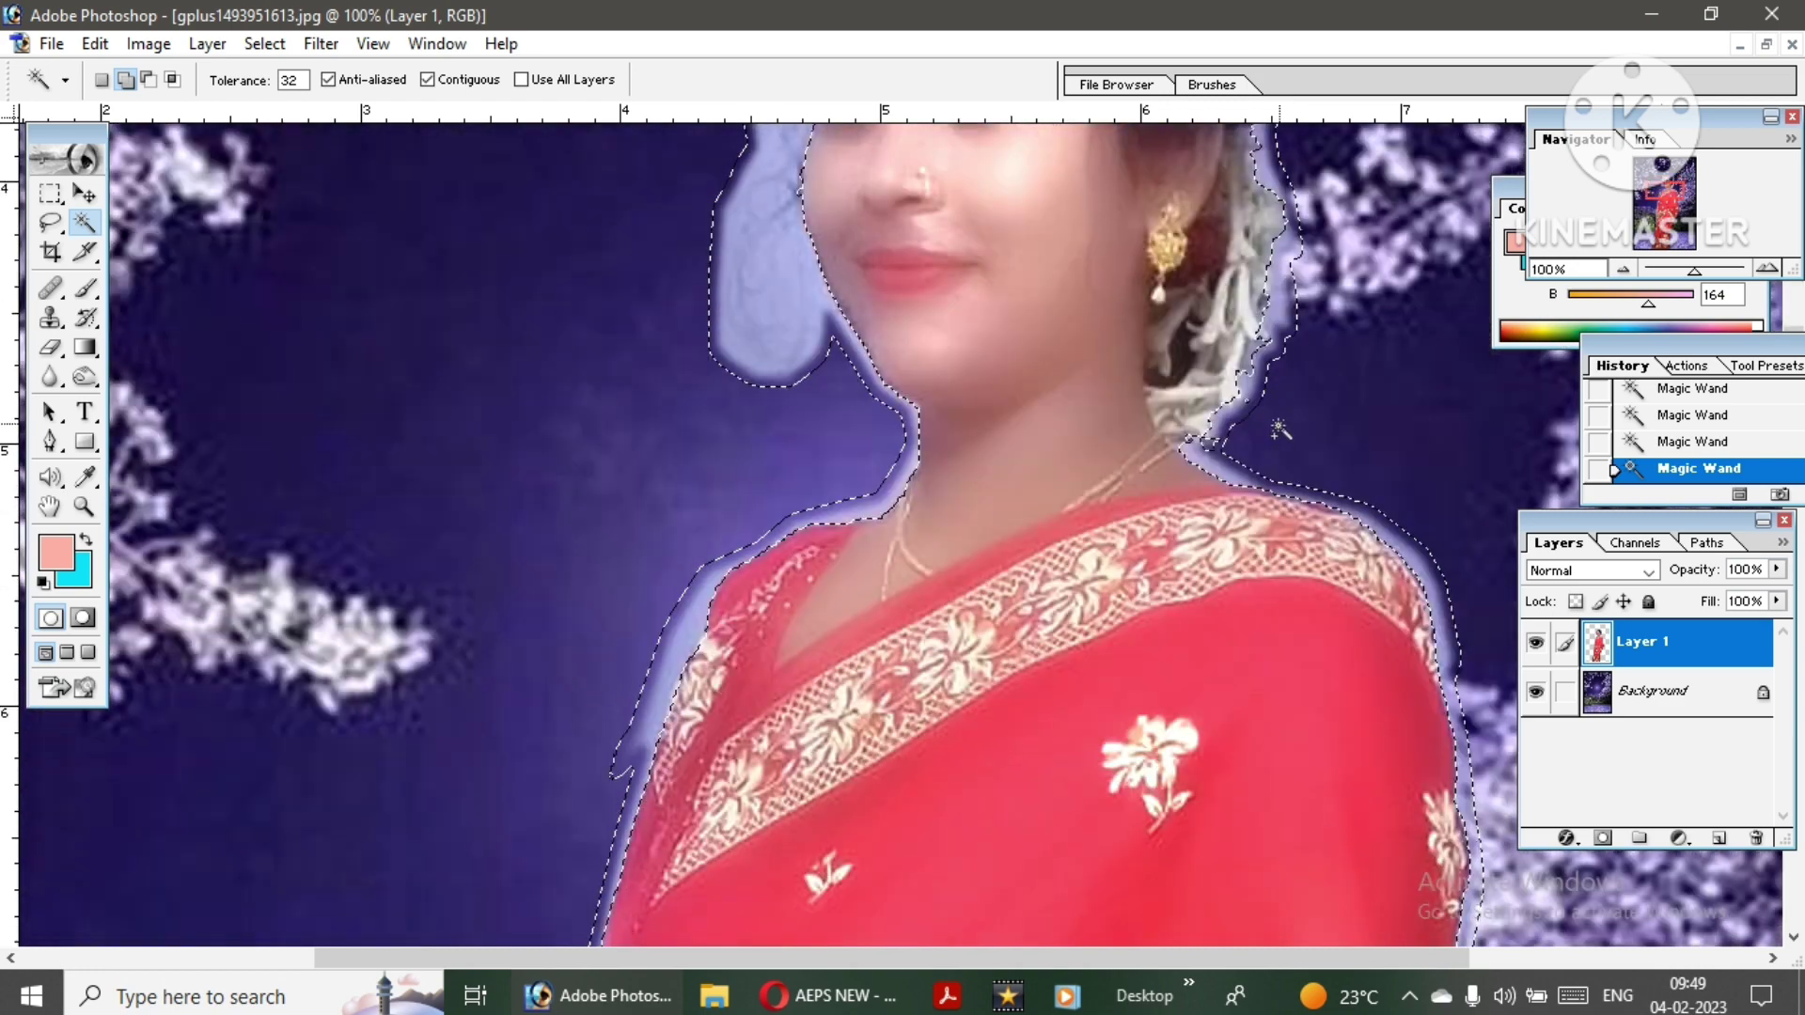
{"action": "right_click", "coordinate": [807, 470]}
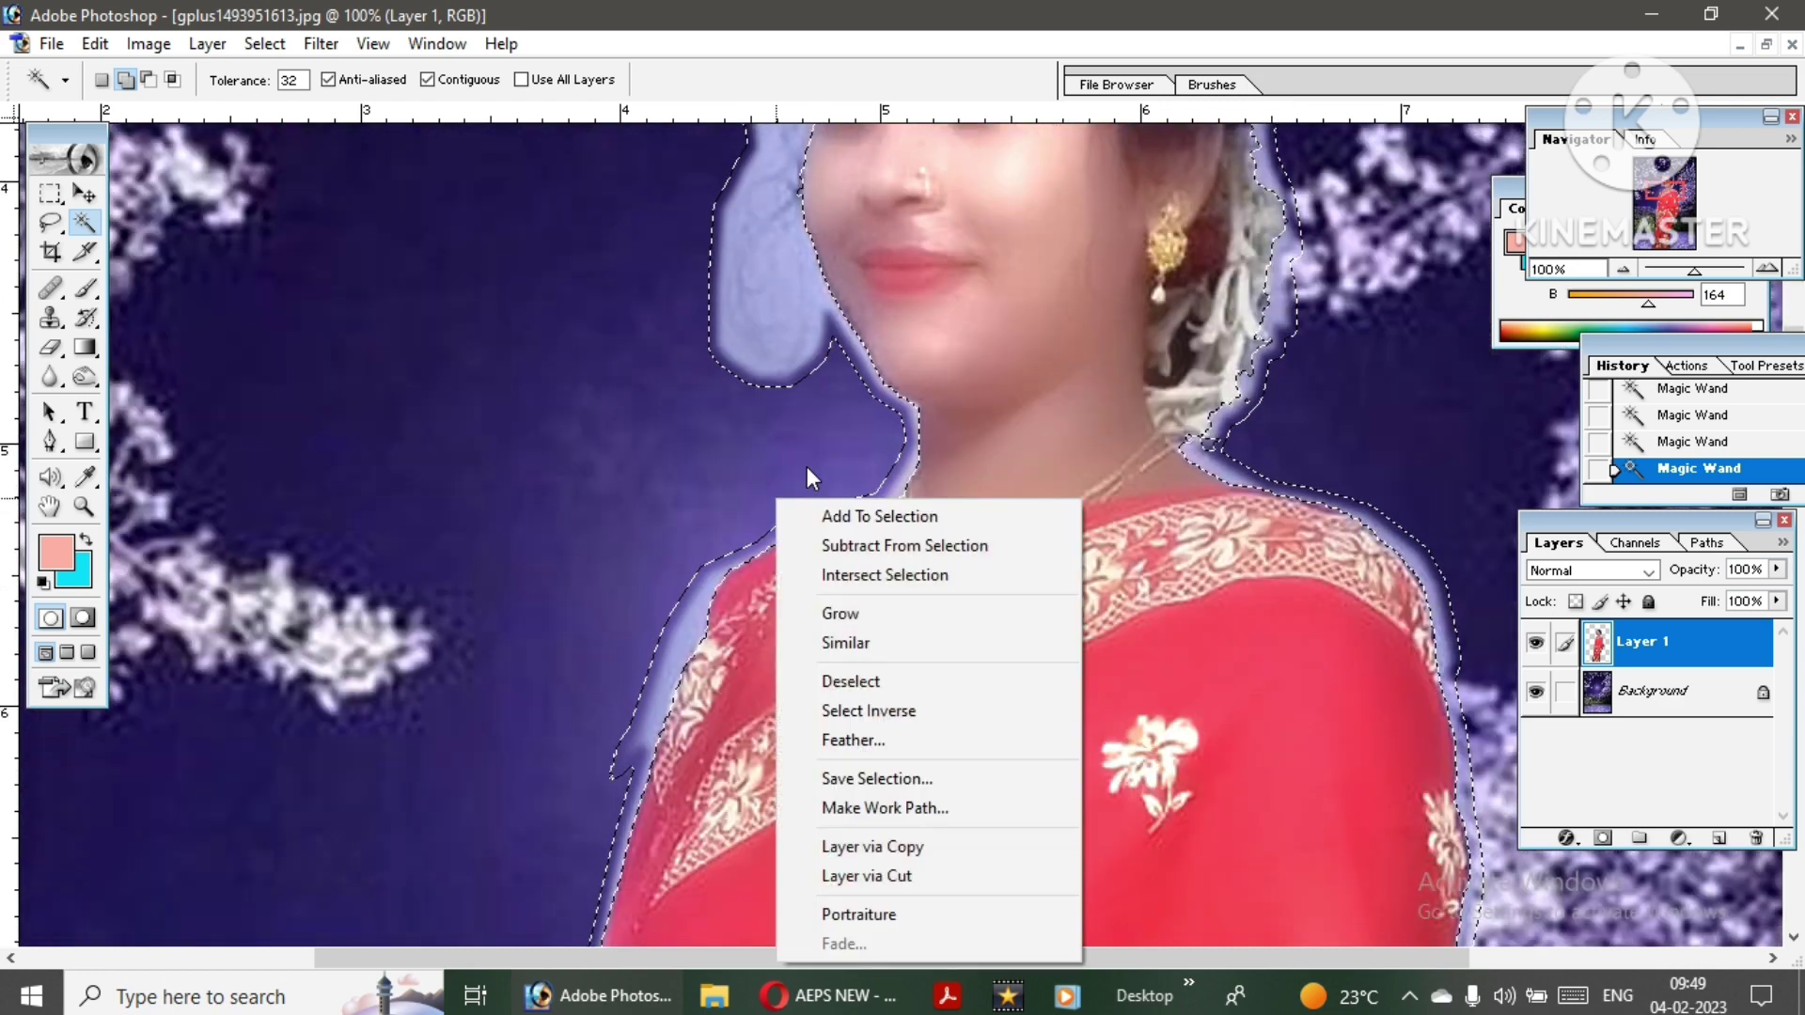
{"action": "left_click", "coordinate": [861, 740]}
{"action": "left_click", "coordinate": [998, 486]}
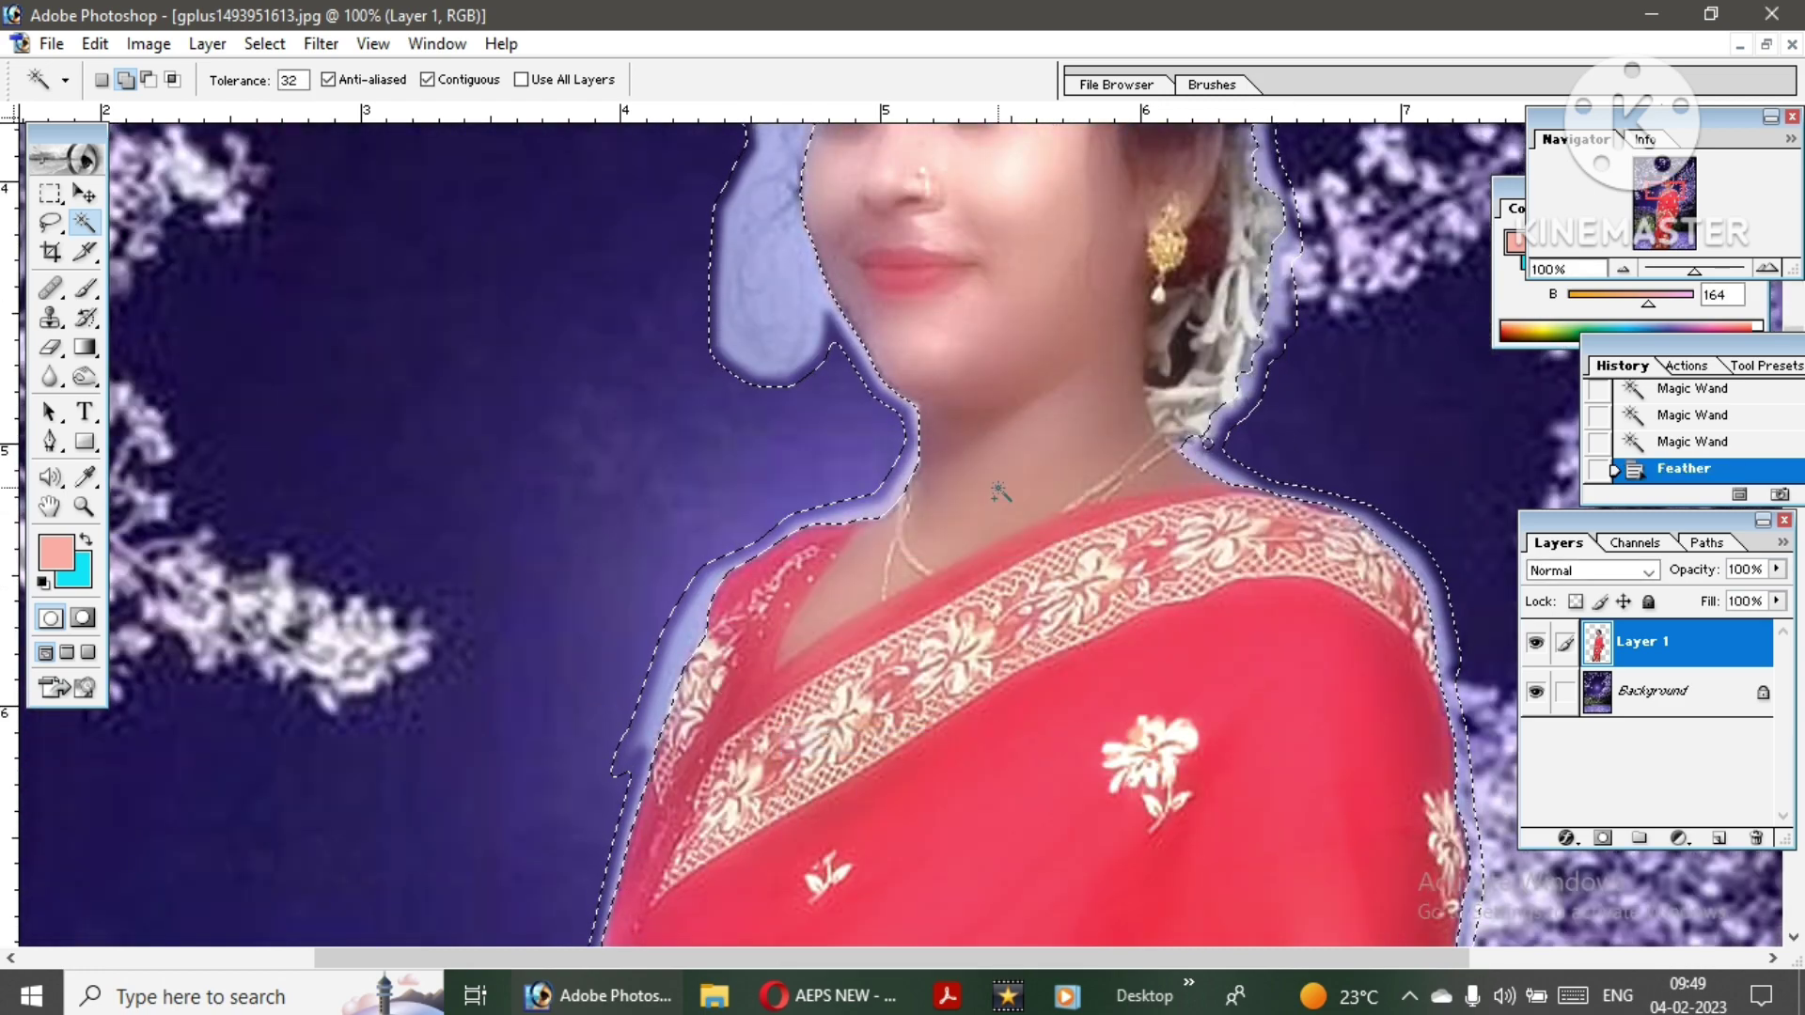
{"action": "key", "text": "Delete"}
{"action": "key", "text": "ctrl+minus"}
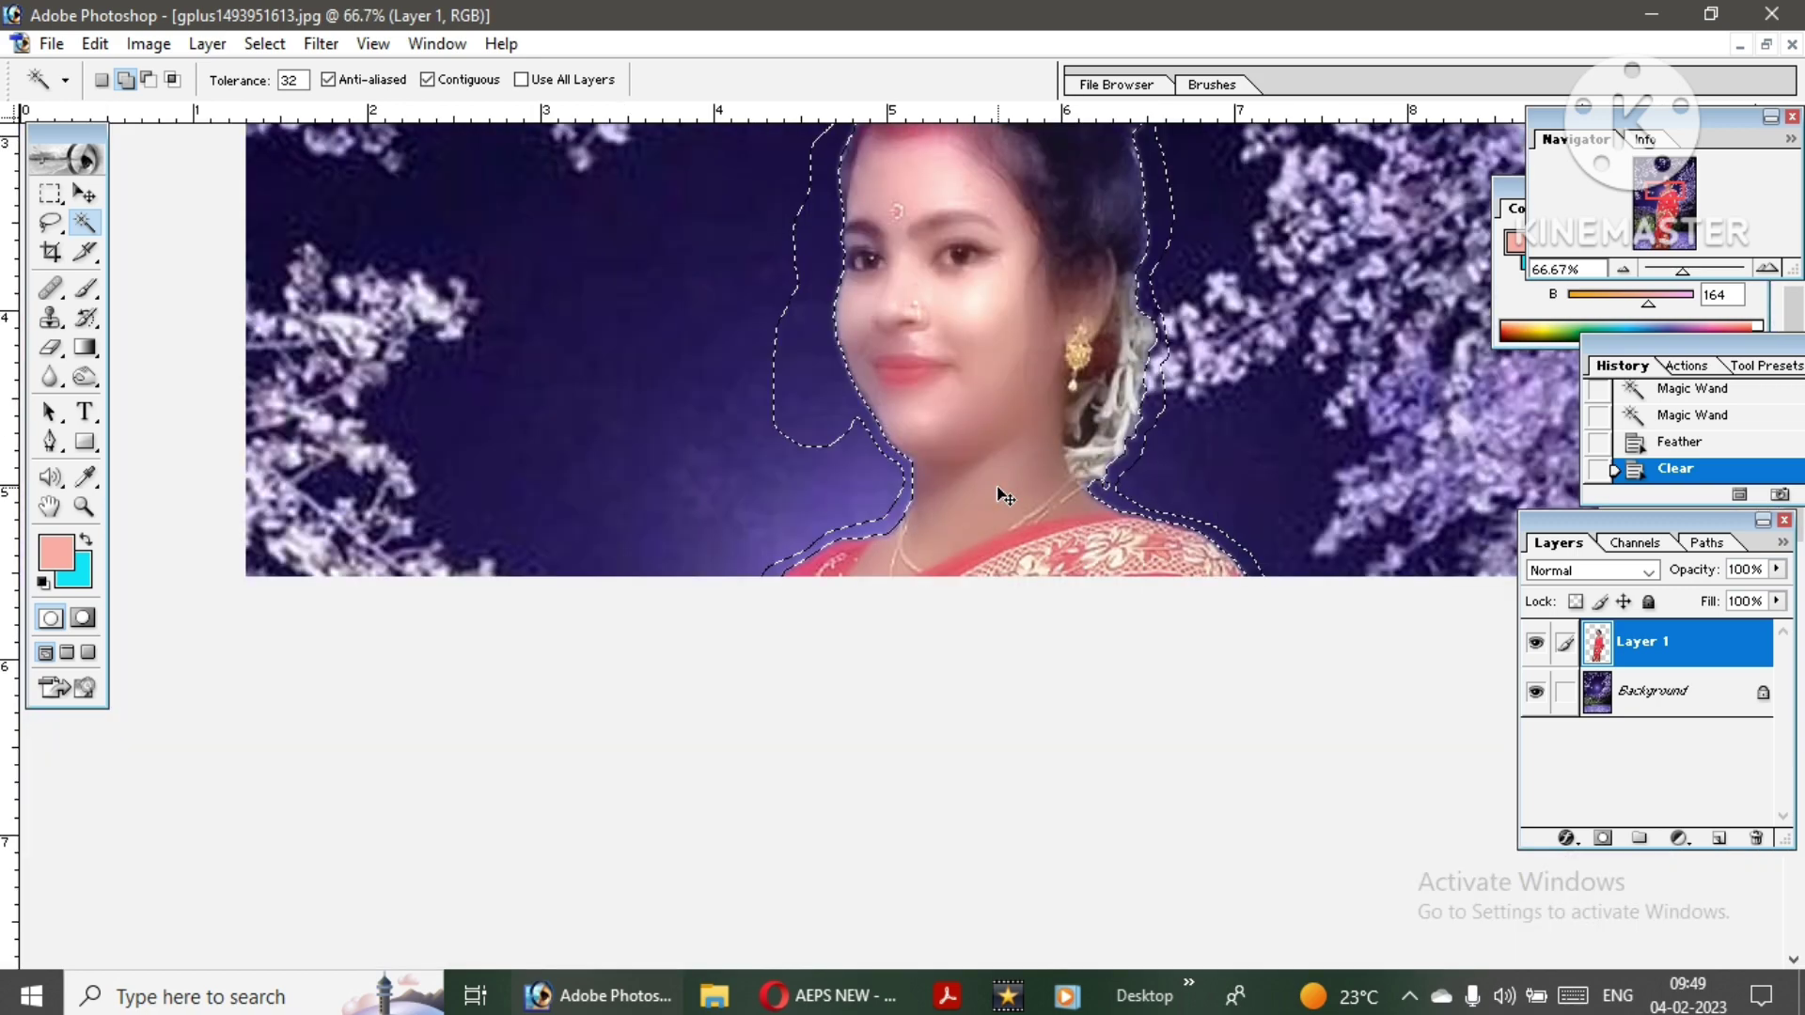
{"action": "key", "text": "ctrl+minus"}
{"action": "right_click", "coordinate": [1023, 314]}
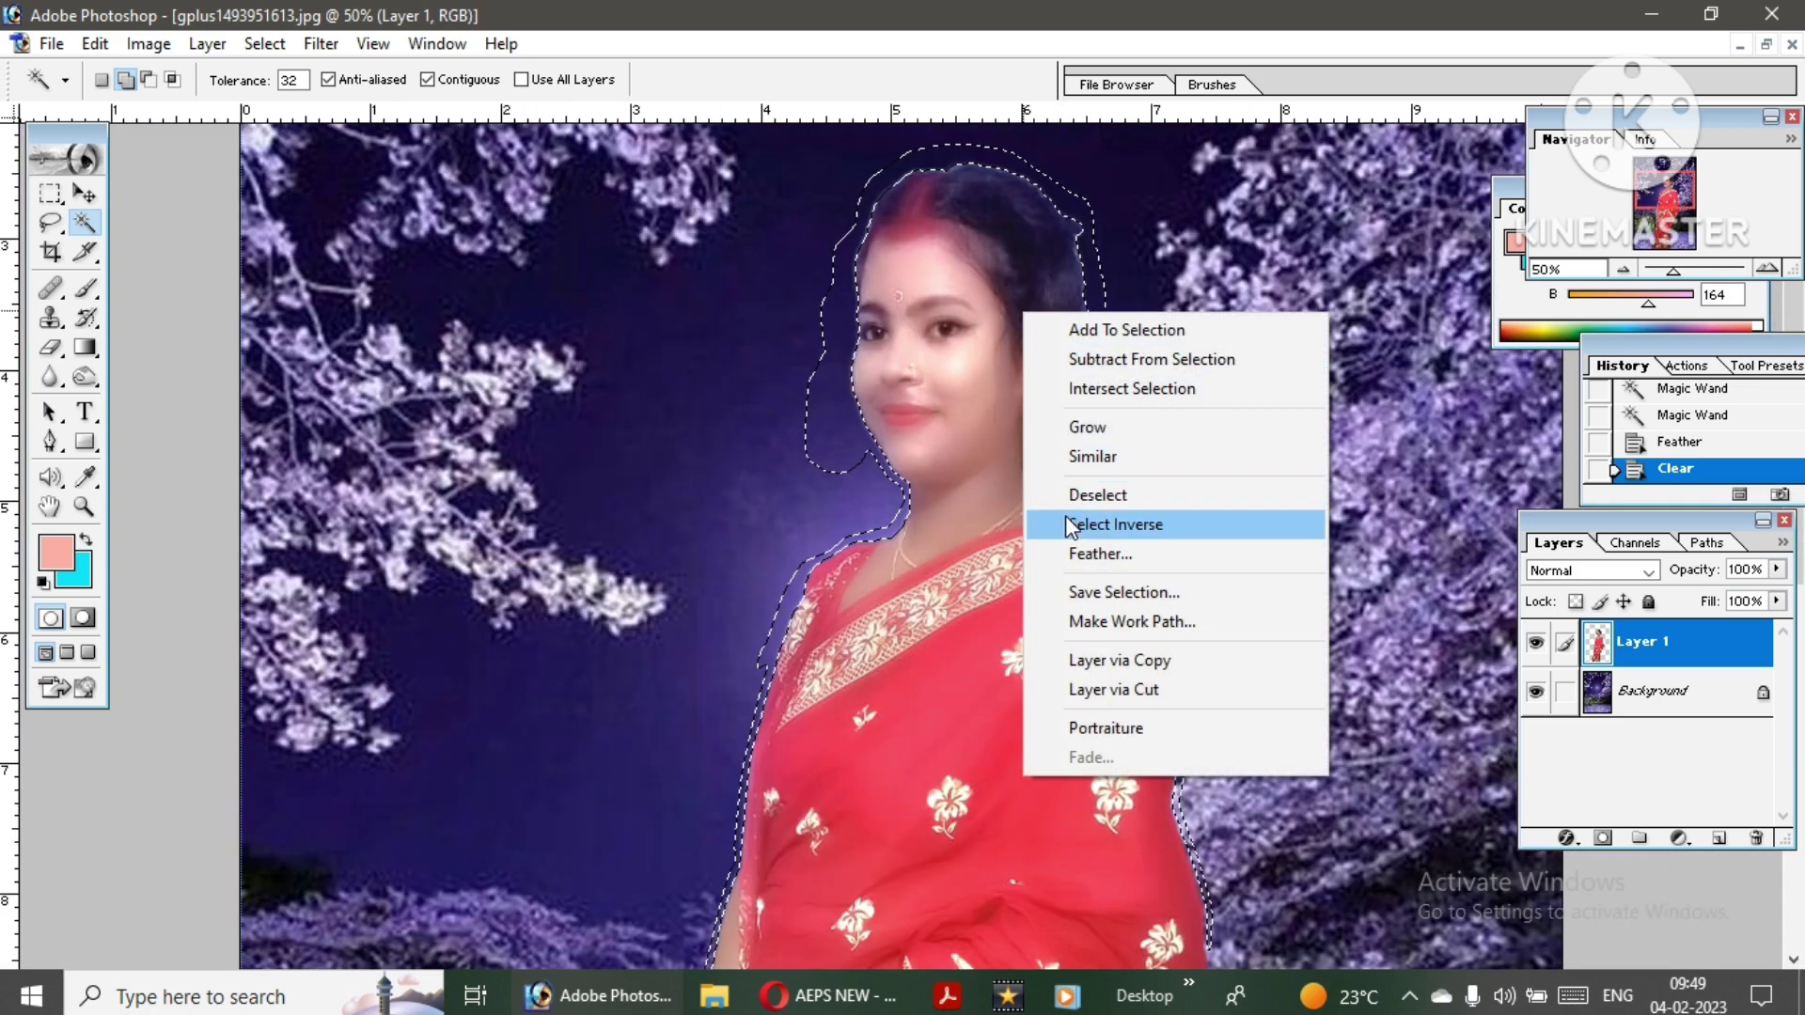
{"action": "left_click", "coordinate": [1090, 495]}
{"action": "scroll", "coordinate": [901, 611], "scroll_direction": "up", "scroll_amount": 1}
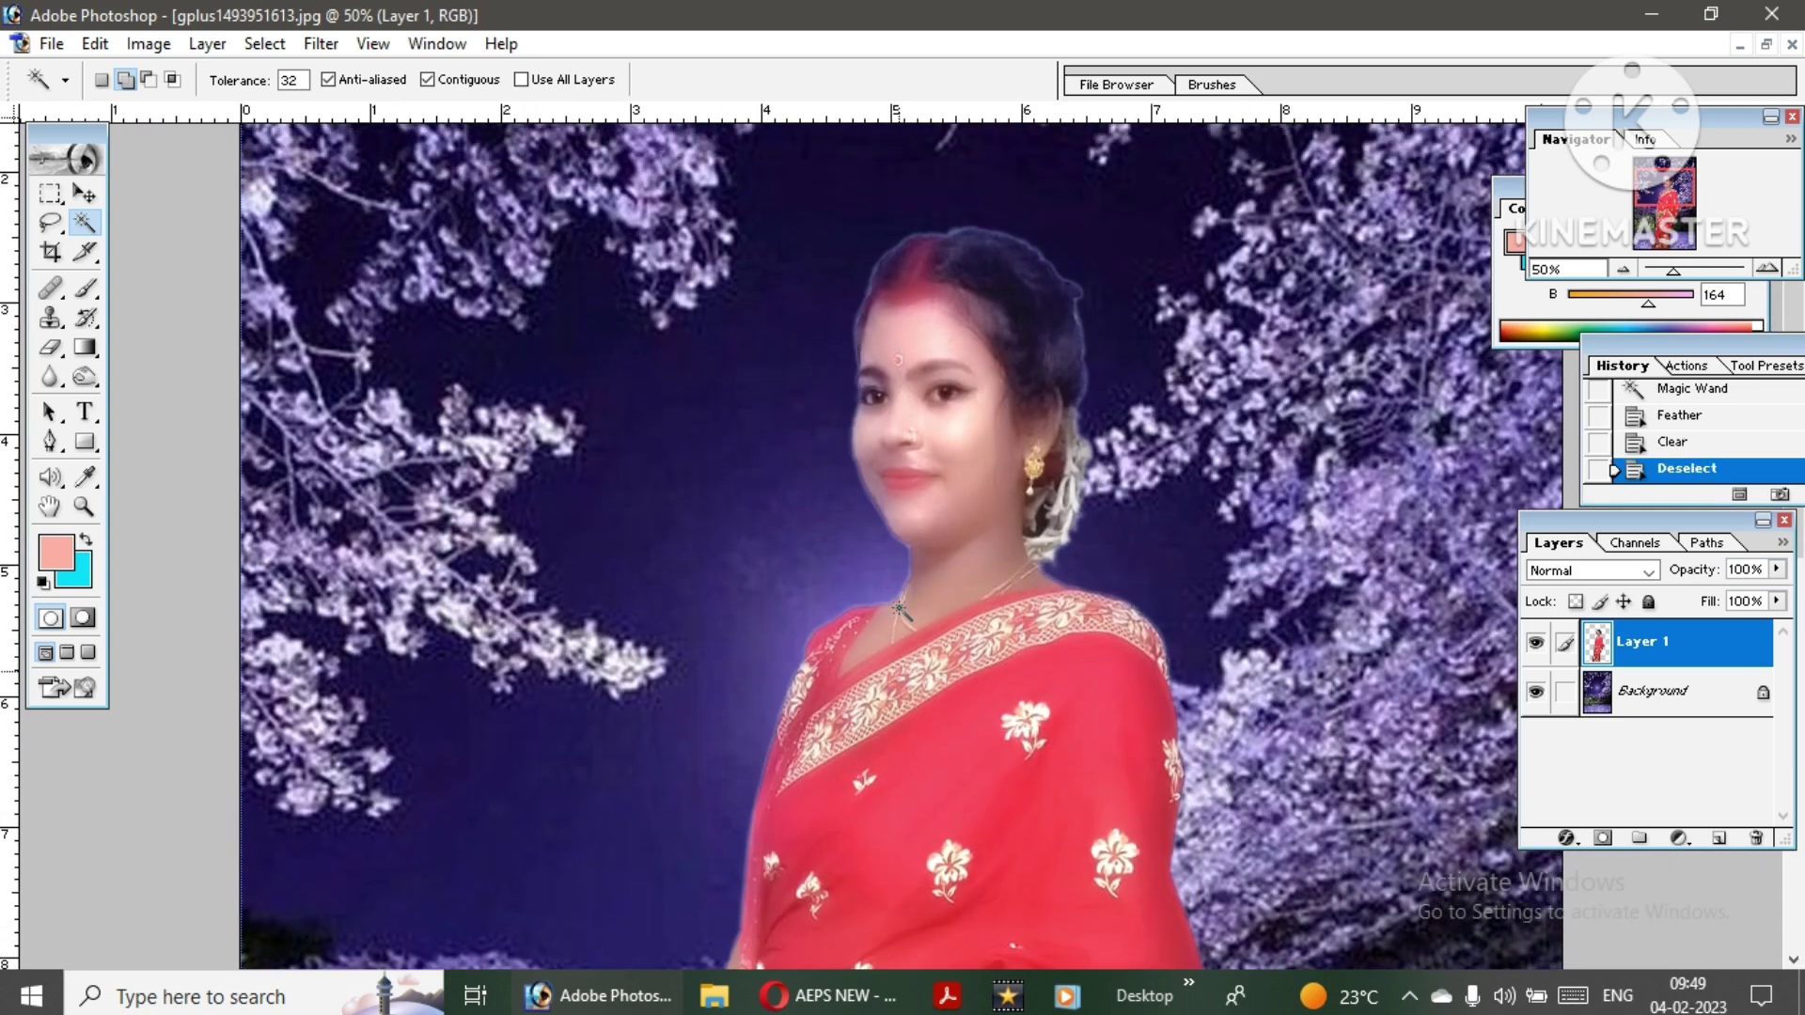
- Scroll over the composite to check the edges, then bring up Hue/Saturation with Ctrl+U
{"action": "scroll", "coordinate": [940, 555], "scroll_direction": "down", "scroll_amount": 5}
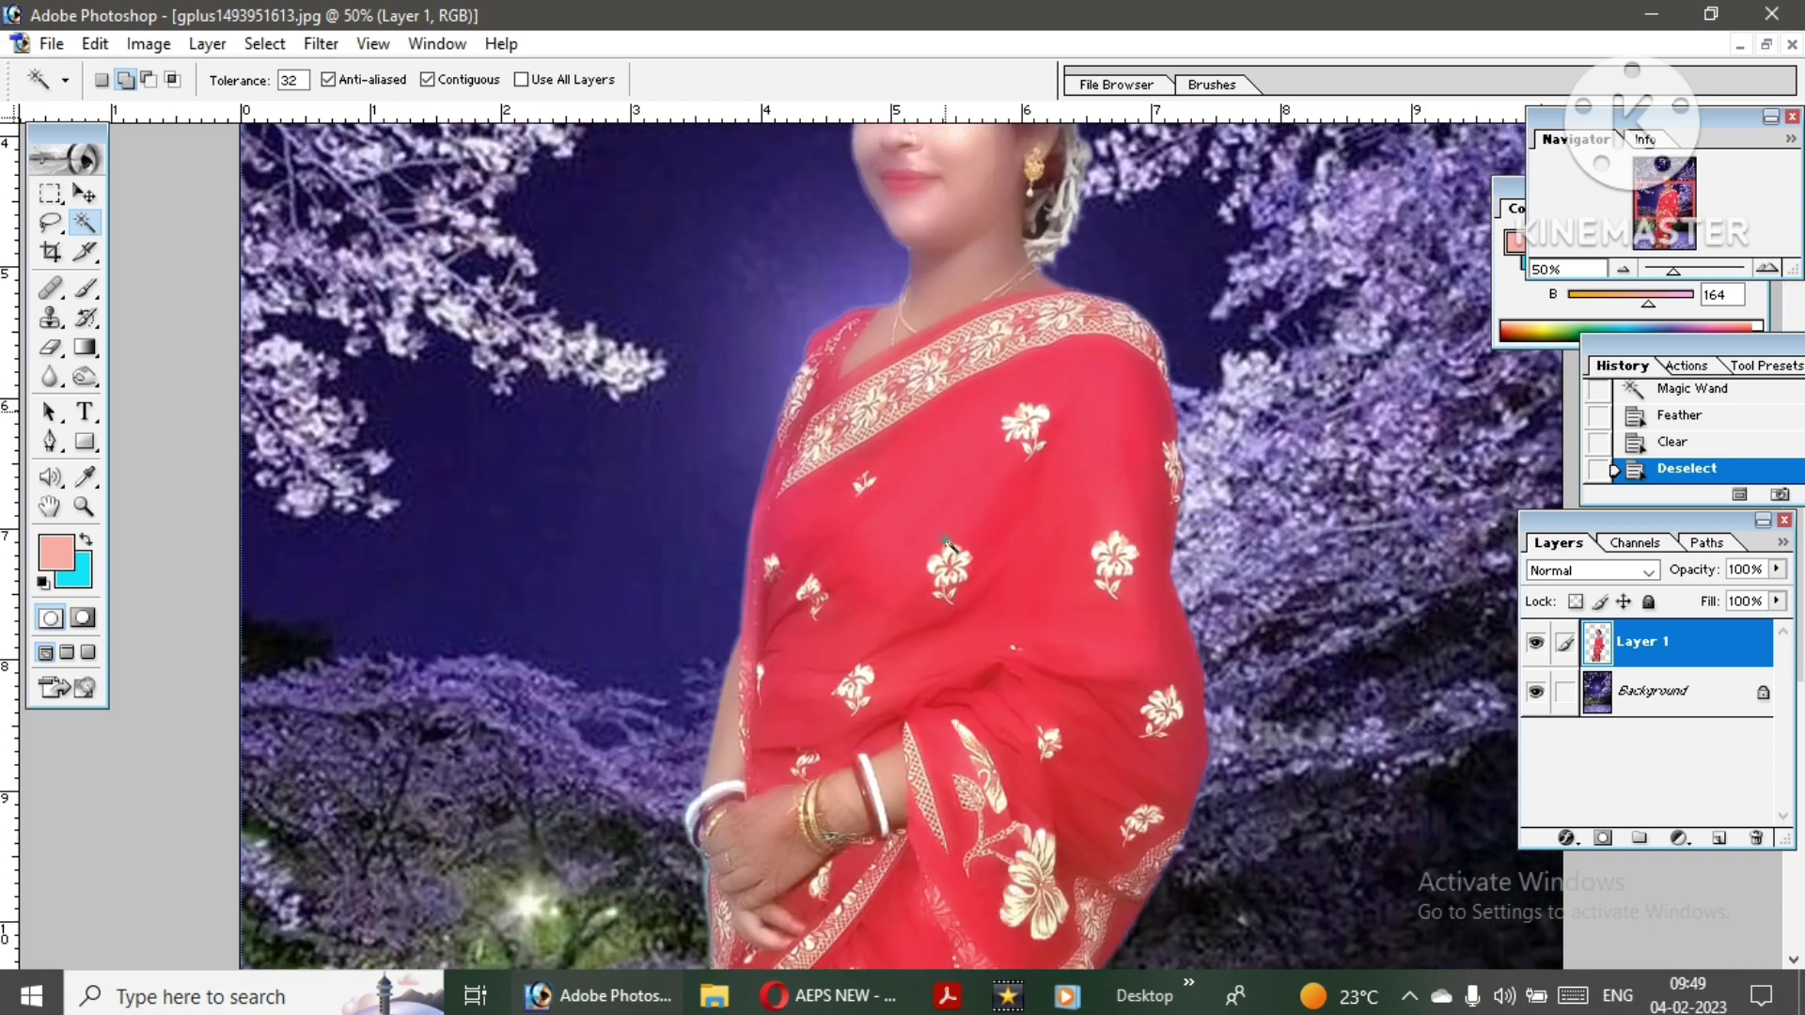
{"action": "scroll", "coordinate": [946, 543], "scroll_direction": "down", "scroll_amount": 4}
{"action": "scroll", "coordinate": [947, 543], "scroll_direction": "down", "scroll_amount": 3}
{"action": "scroll", "coordinate": [947, 544], "scroll_direction": "down", "scroll_amount": 3}
{"action": "scroll", "coordinate": [947, 543], "scroll_direction": "up", "scroll_amount": 3}
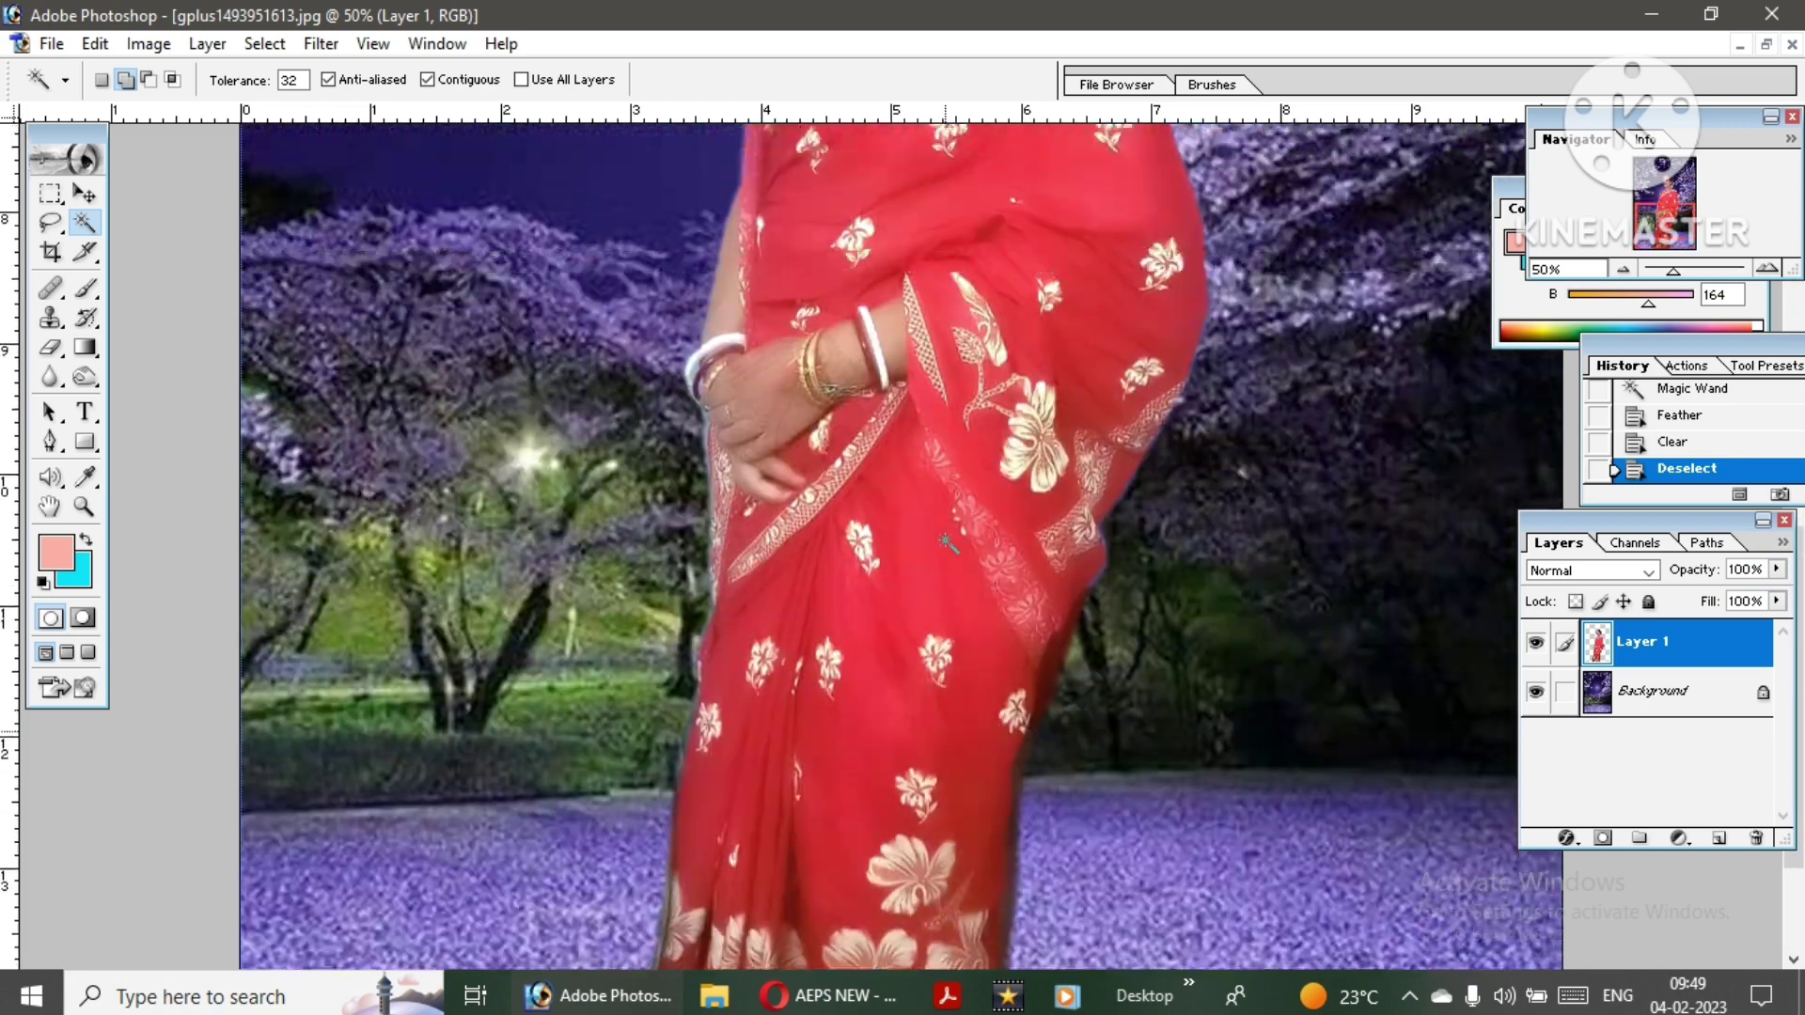
{"action": "scroll", "coordinate": [947, 544], "scroll_direction": "up", "scroll_amount": 4}
{"action": "scroll", "coordinate": [946, 543], "scroll_direction": "up", "scroll_amount": 6}
{"action": "scroll", "coordinate": [946, 544], "scroll_direction": "up", "scroll_amount": 4}
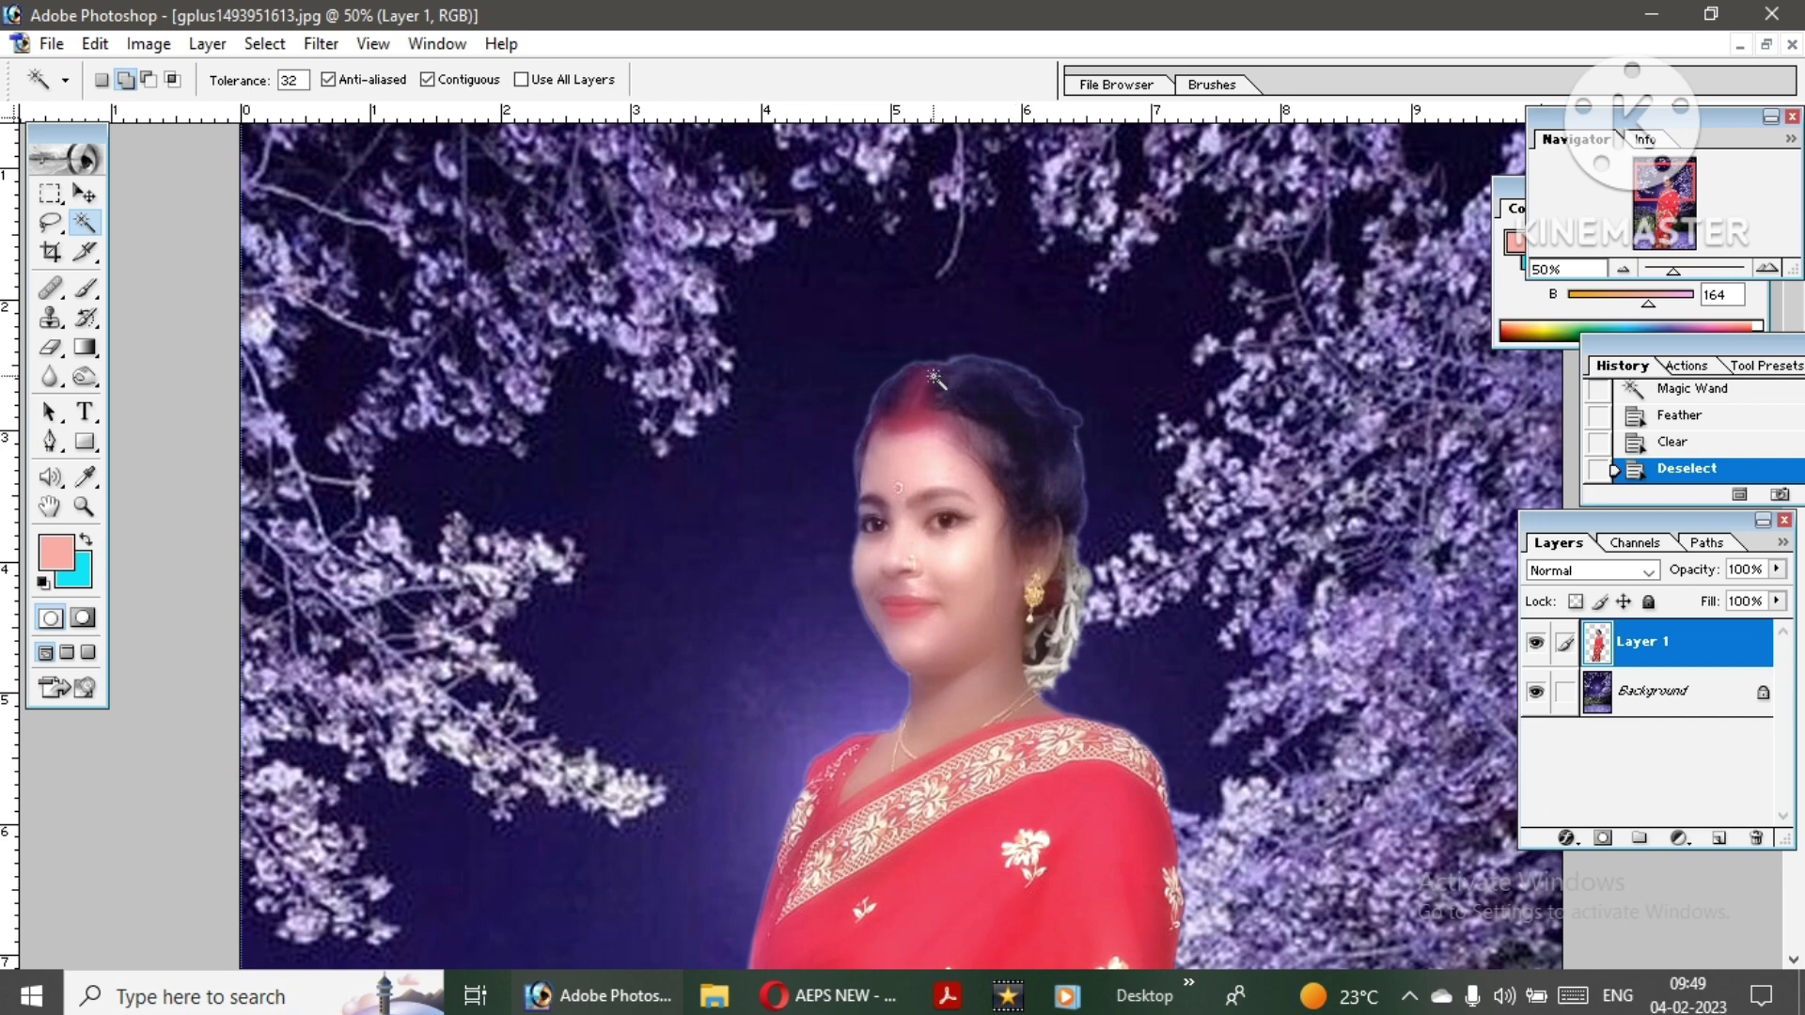
{"action": "key", "text": "ctrl+u"}
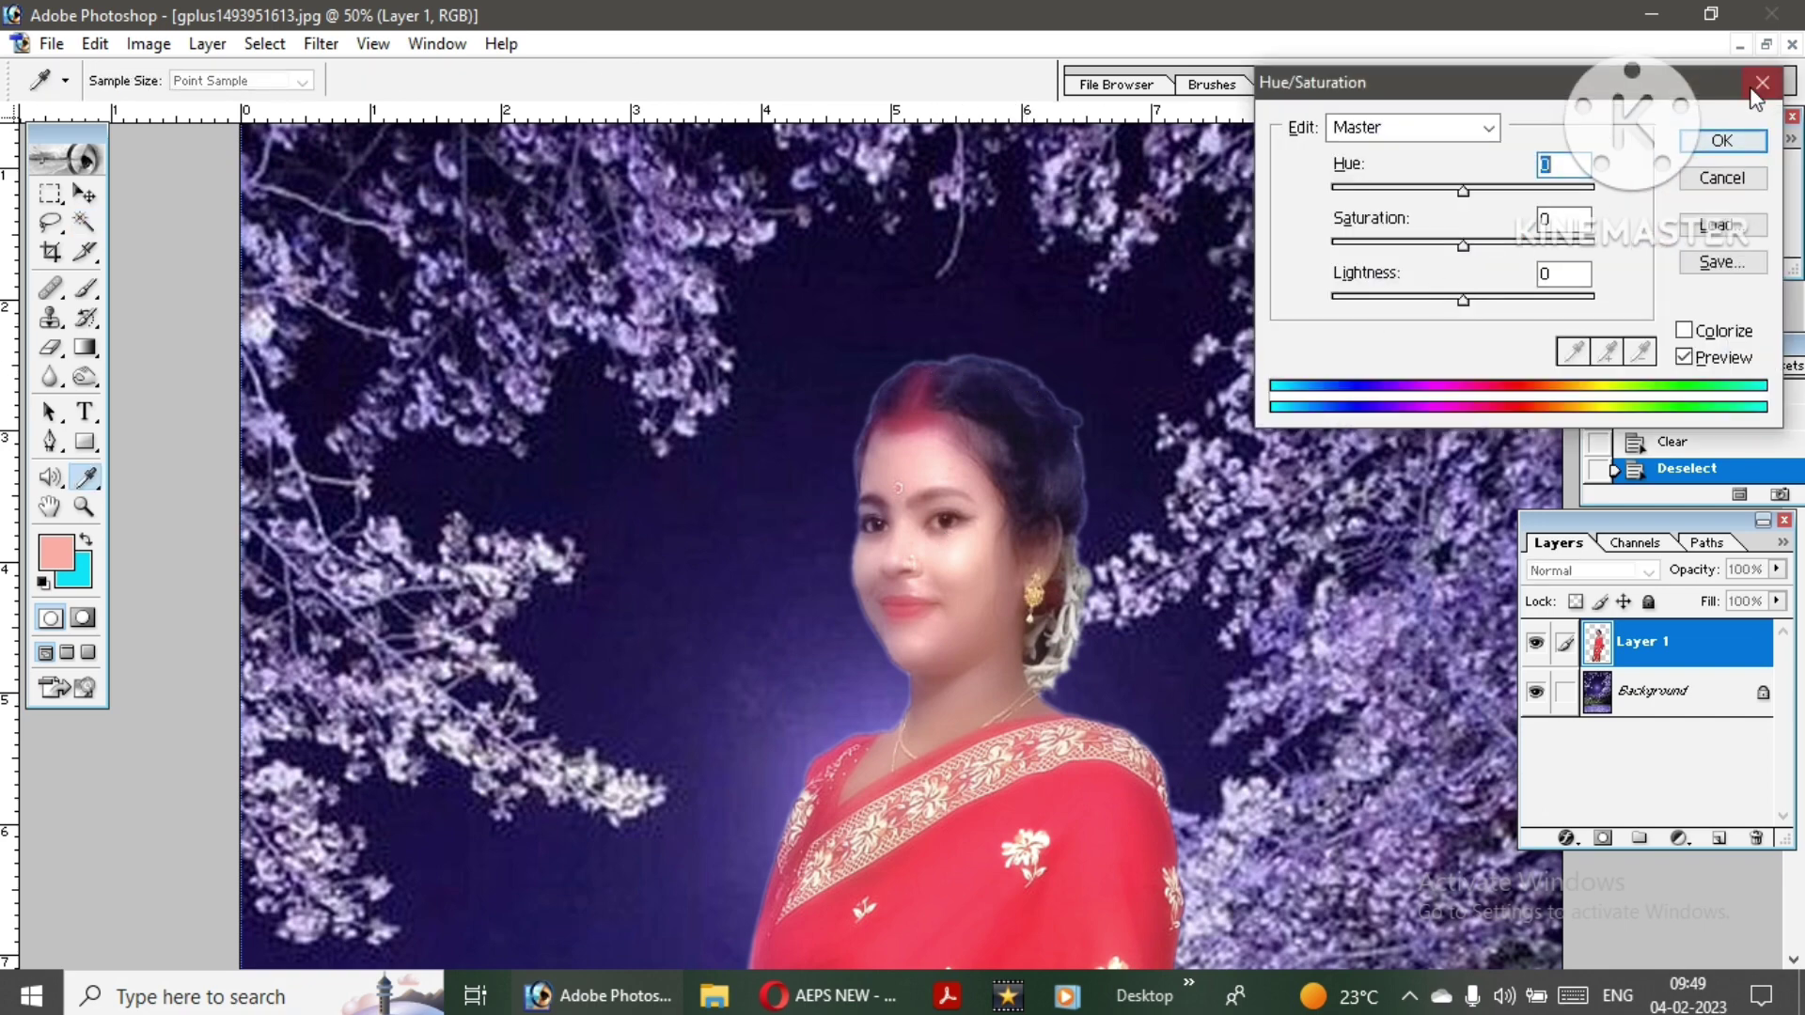
- Cancel Hue/Saturation, Magic Wand the area around the woman and feather it 3 px
{"action": "key", "text": "Escape"}
{"action": "left_click", "coordinate": [1077, 383]}
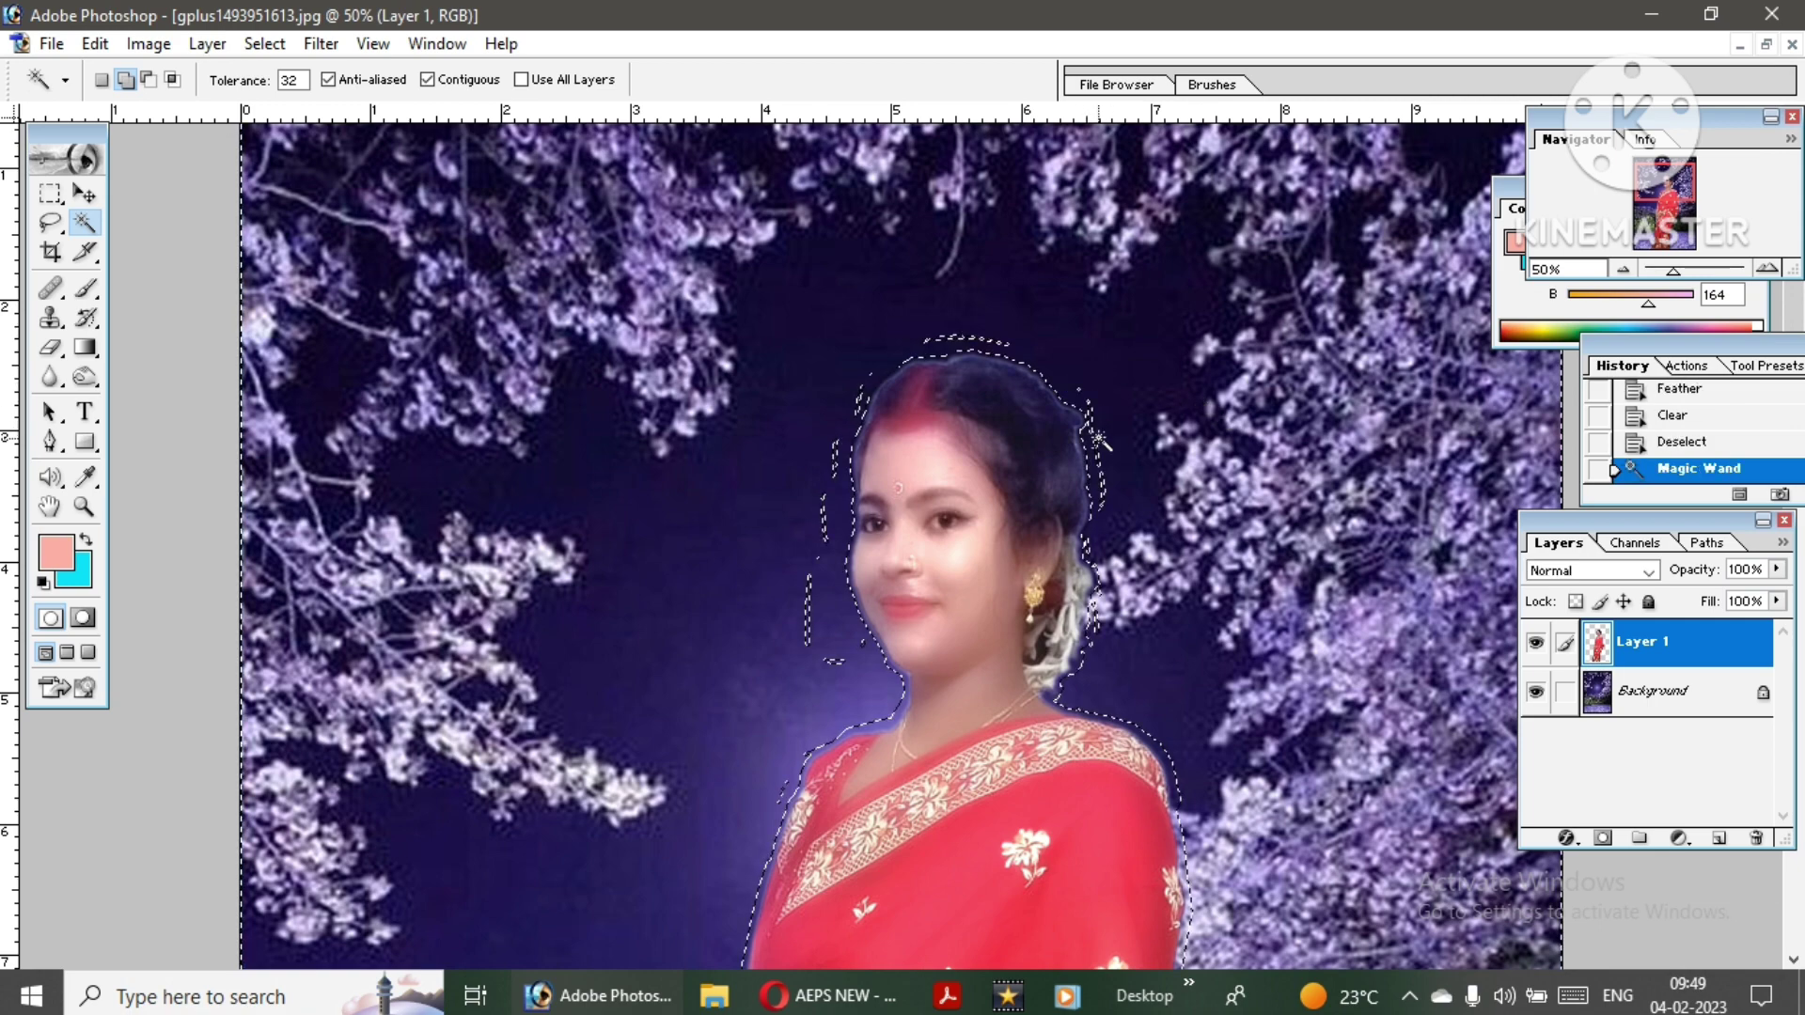
{"action": "right_click", "coordinate": [998, 348]}
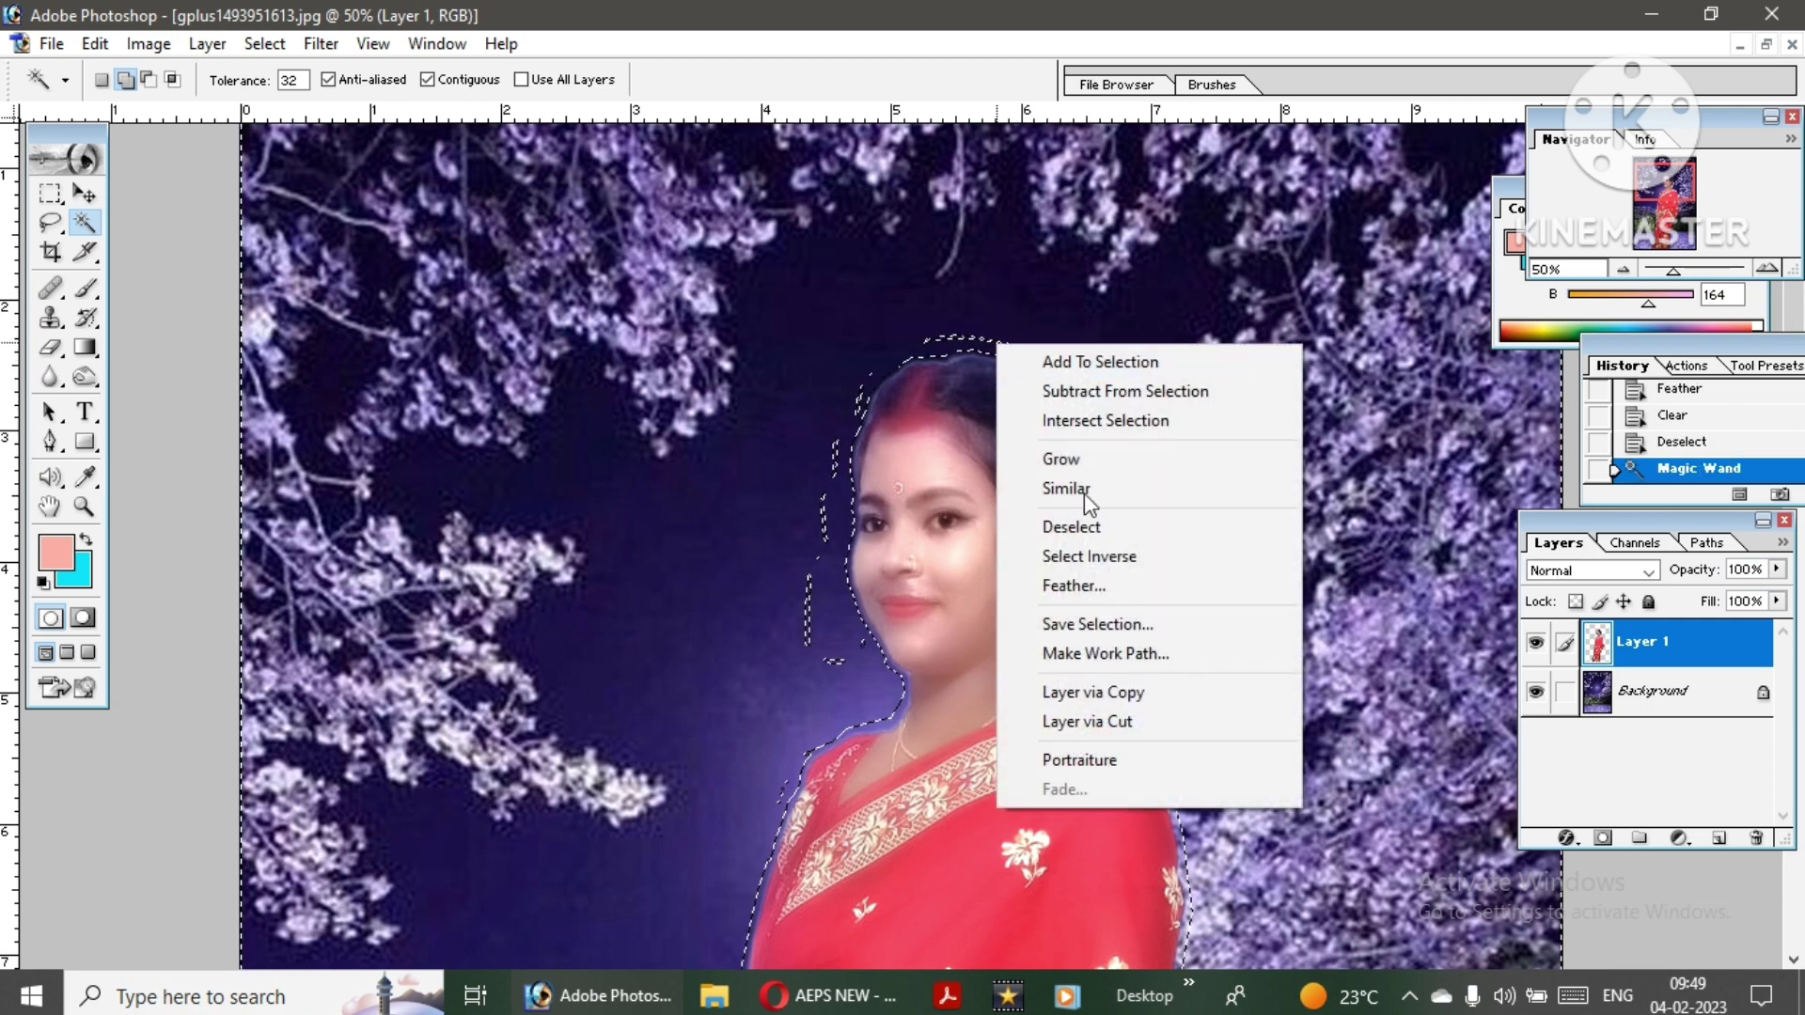
{"action": "left_click", "coordinate": [1069, 584]}
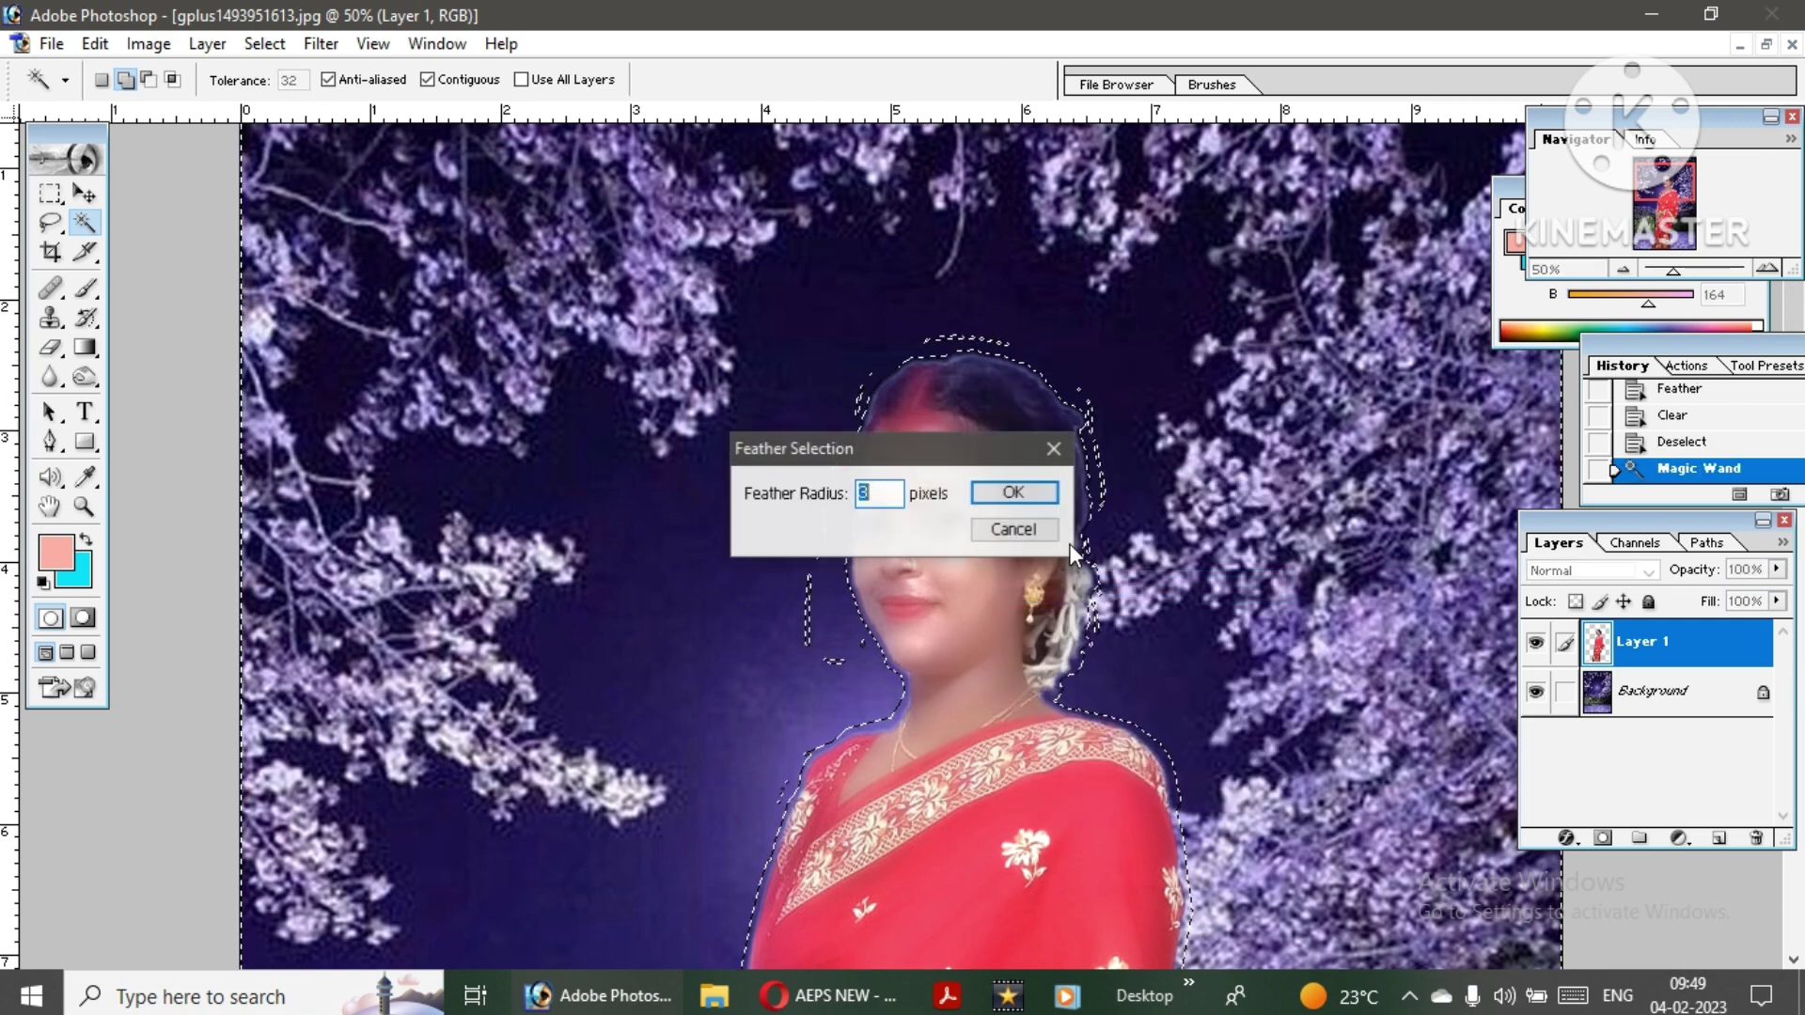
{"action": "left_click", "coordinate": [1028, 498]}
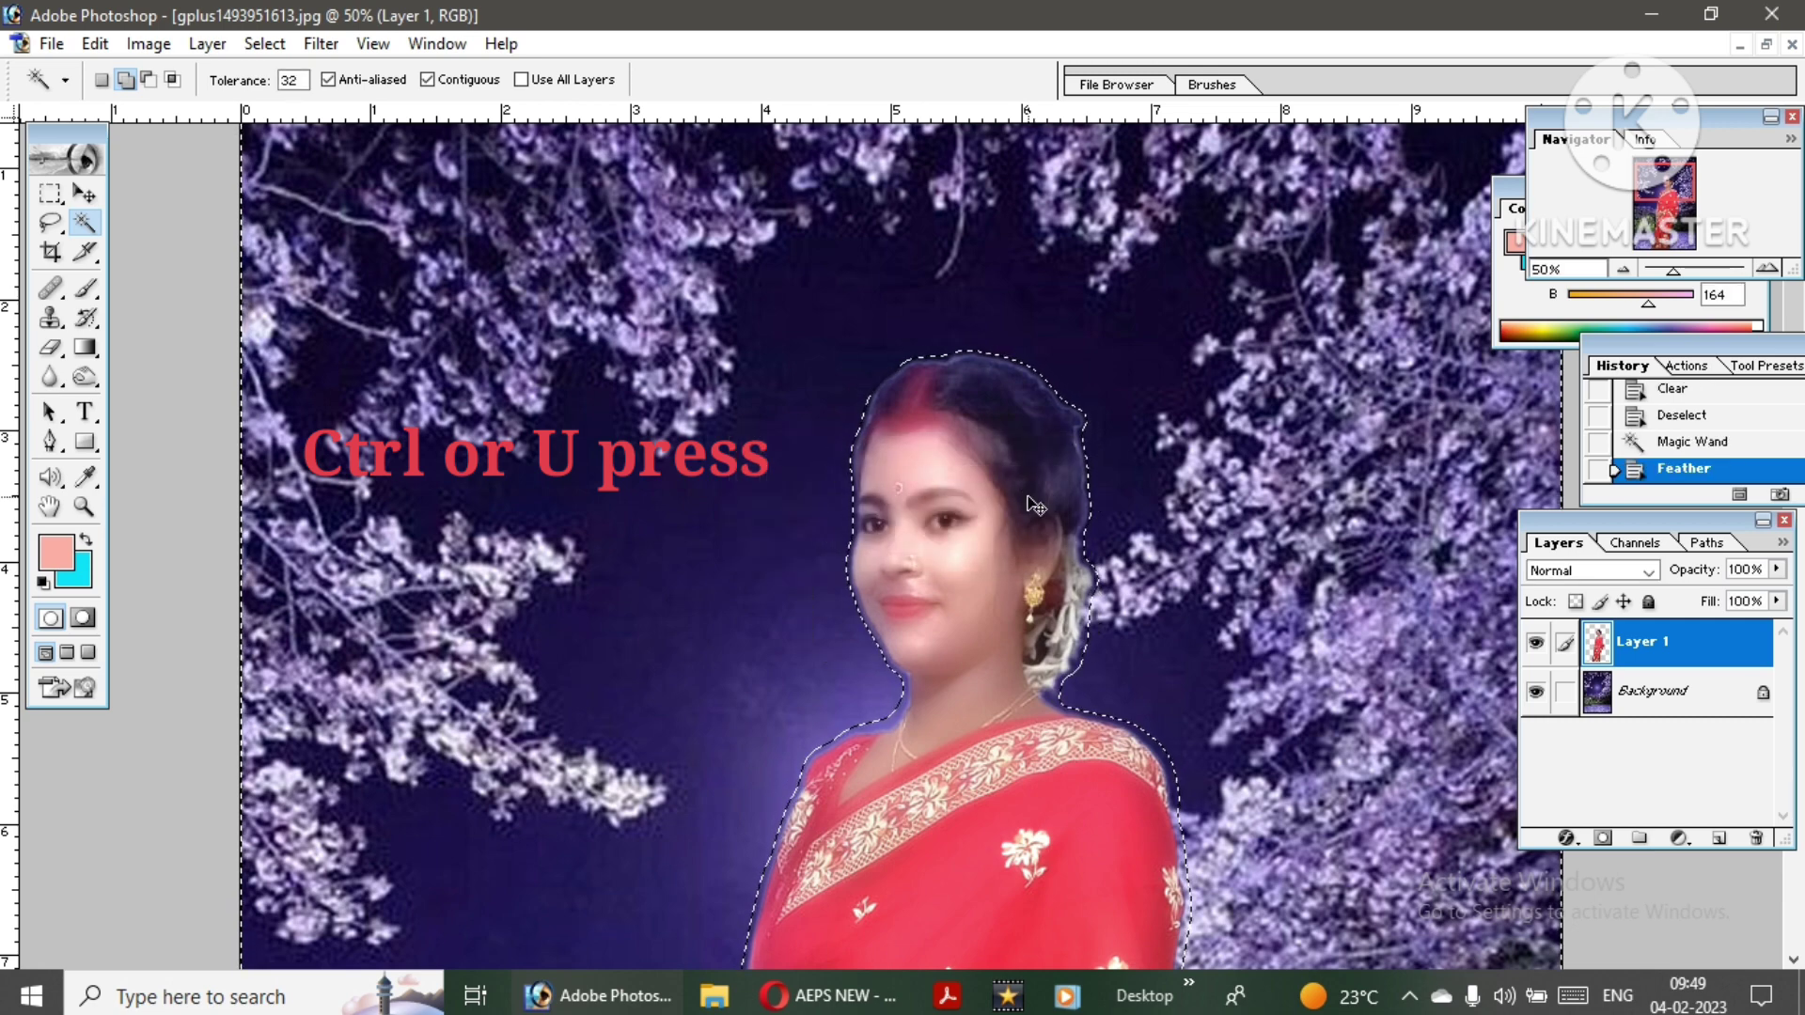
- Apply Hue/Saturation with saturation -100 and lightness -100 to the selection
{"action": "key", "text": "ctrl+u"}
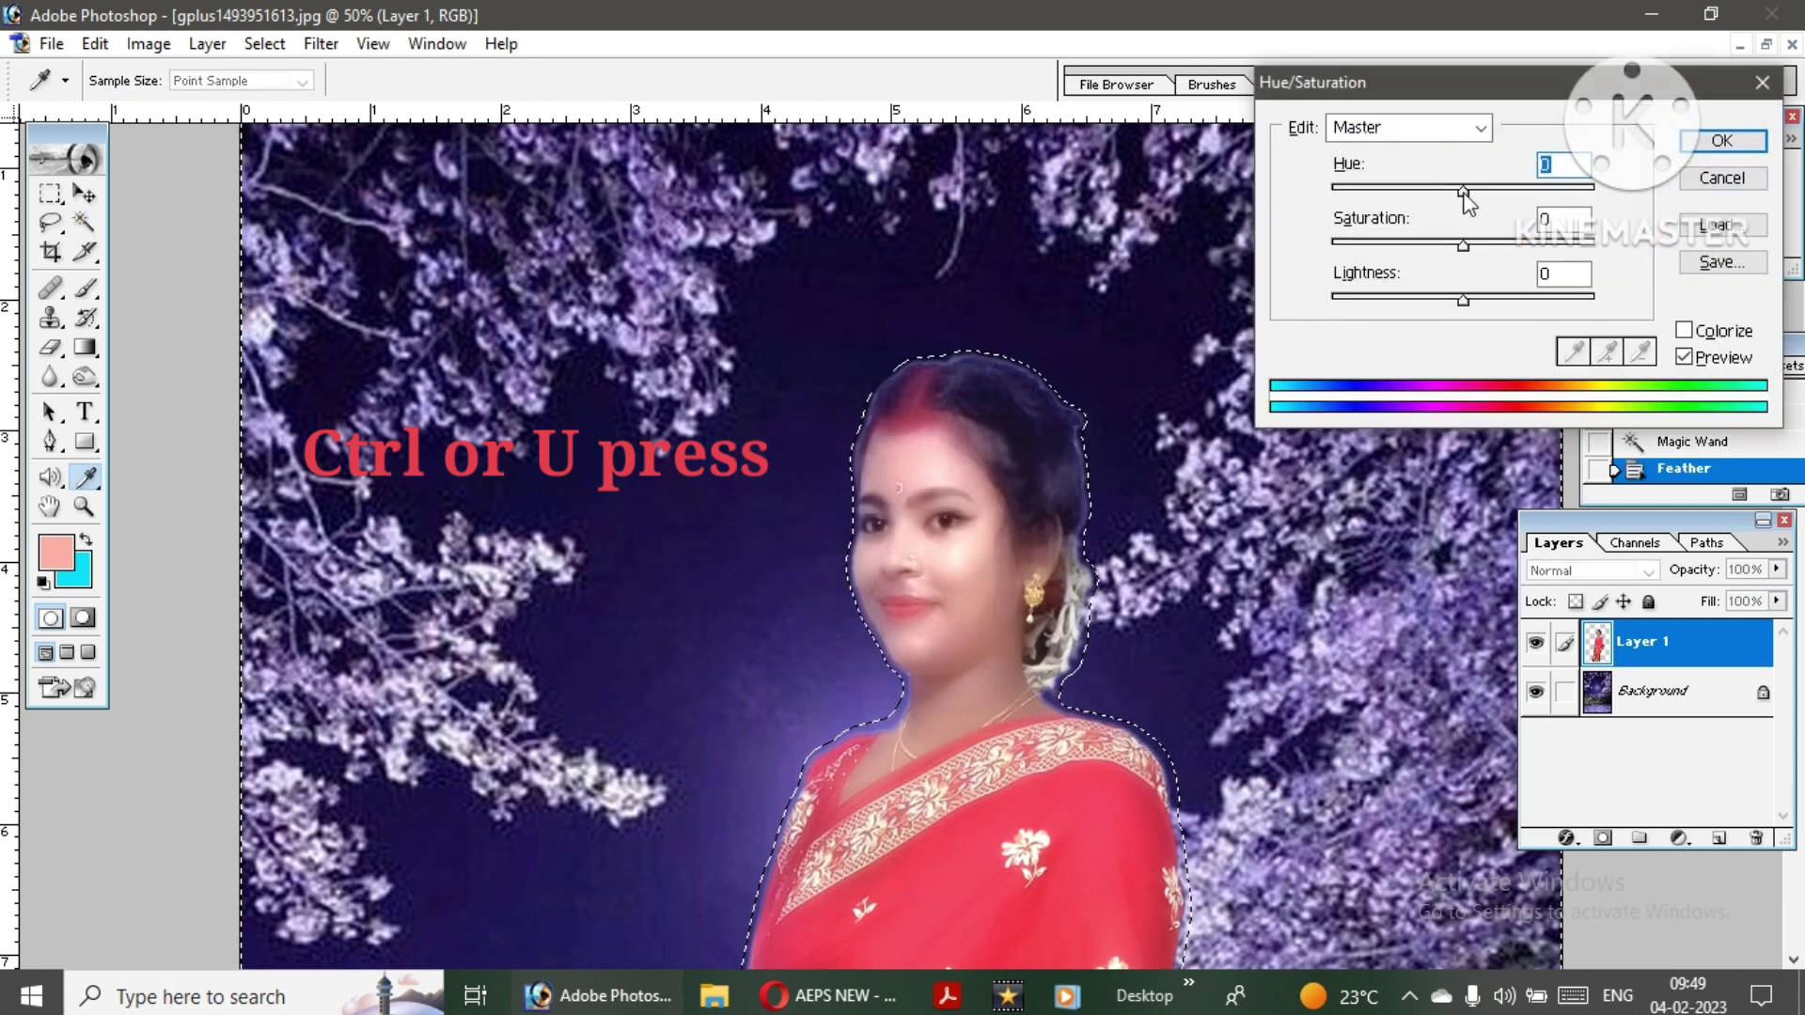
{"action": "left_click_drag", "start_coordinate": [1463, 300], "coordinate": [1331, 301]}
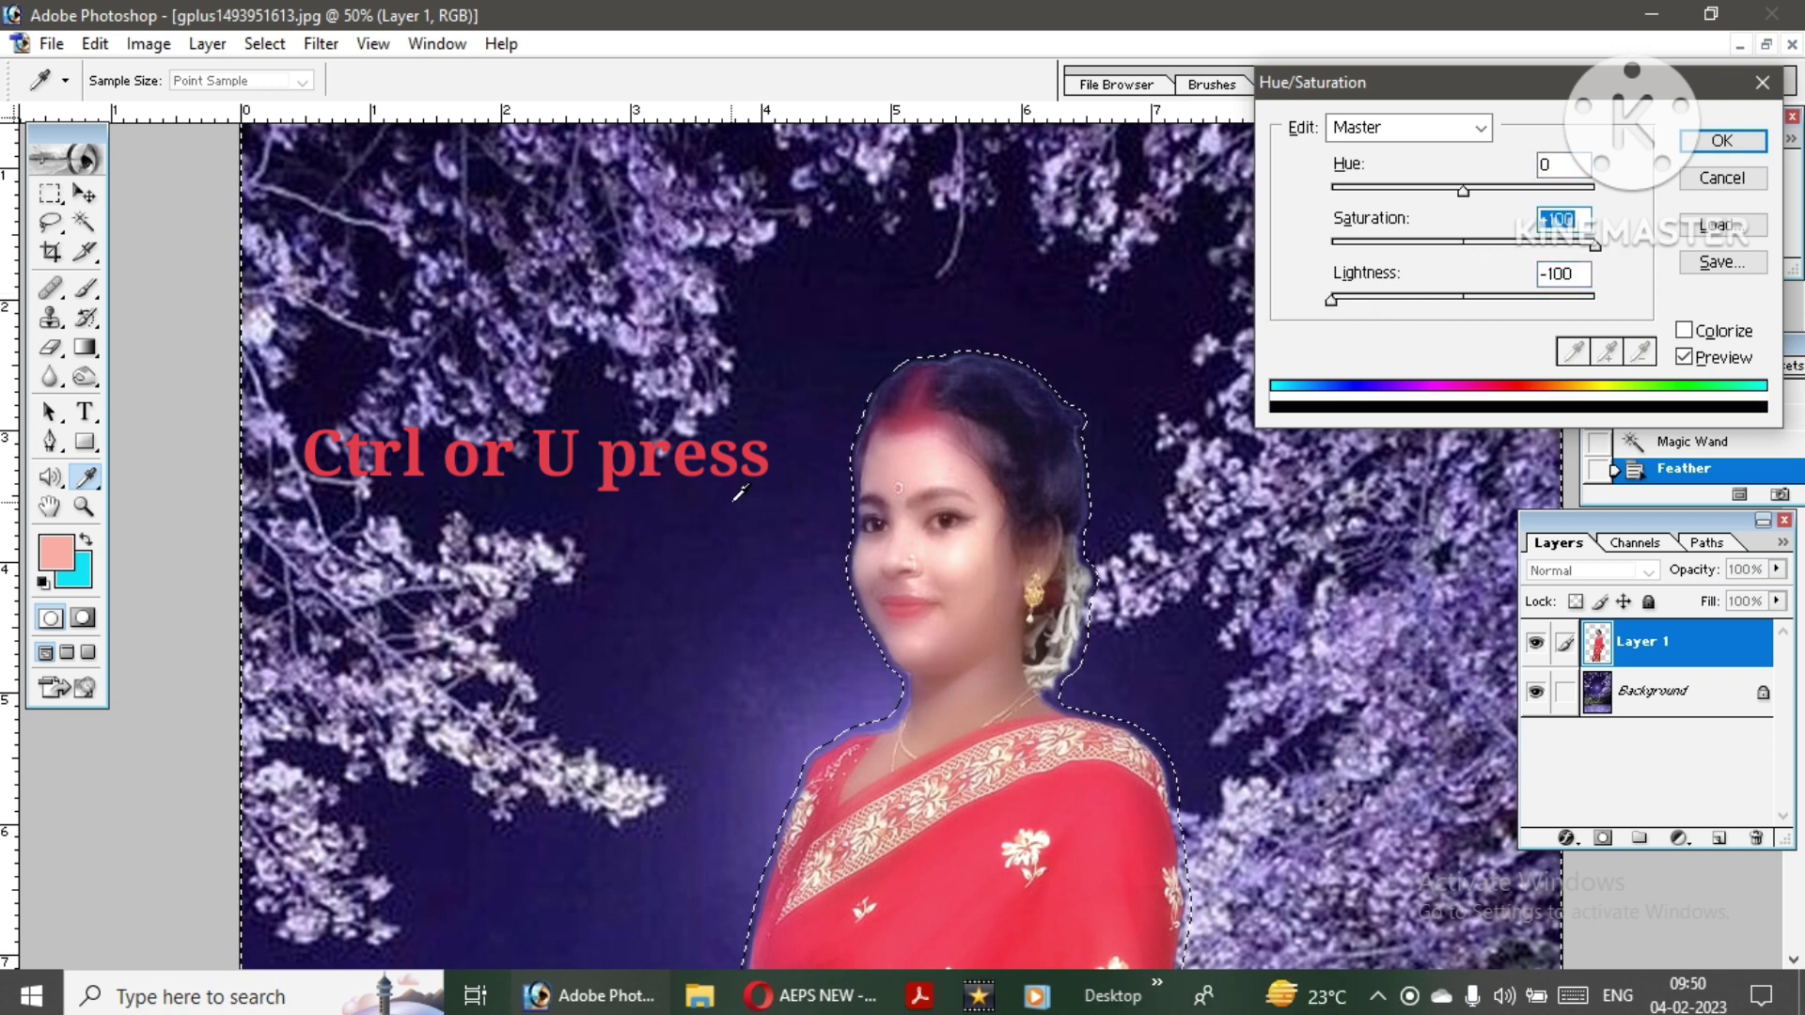
{"action": "key", "text": "ctrl+plus"}
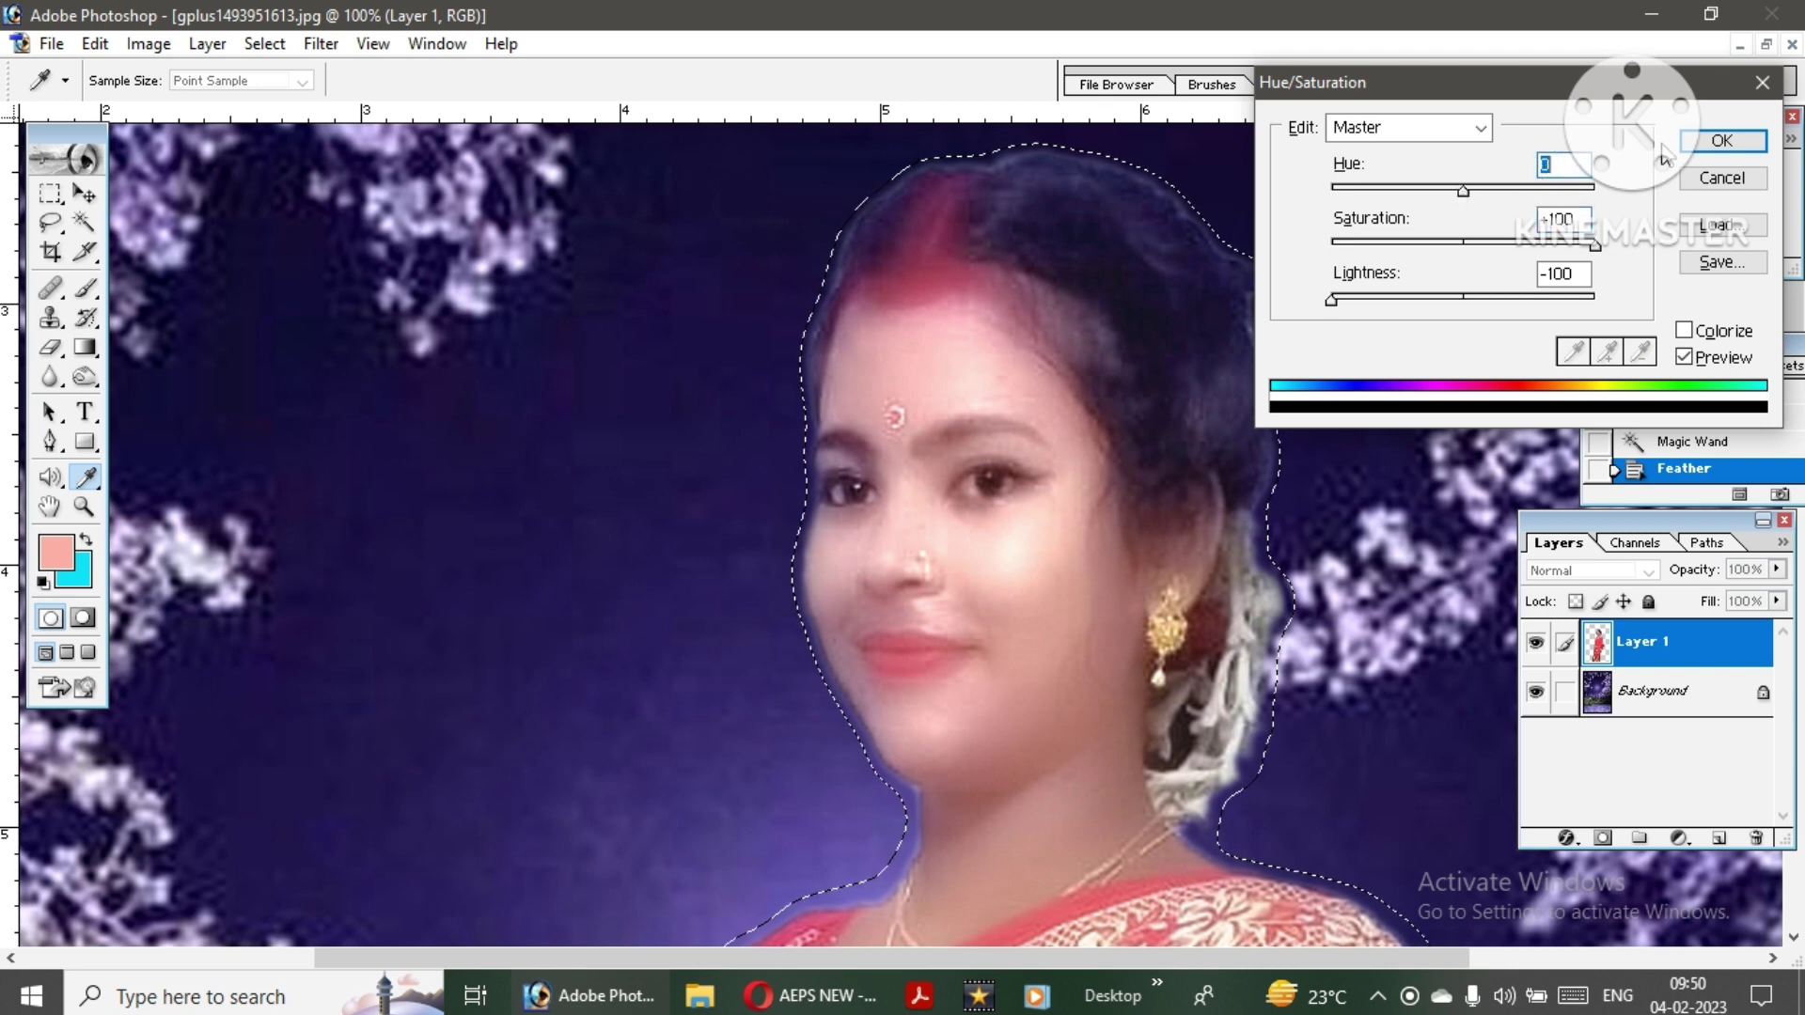
{"action": "key", "text": "Return"}
{"action": "right_click", "coordinate": [1181, 282]}
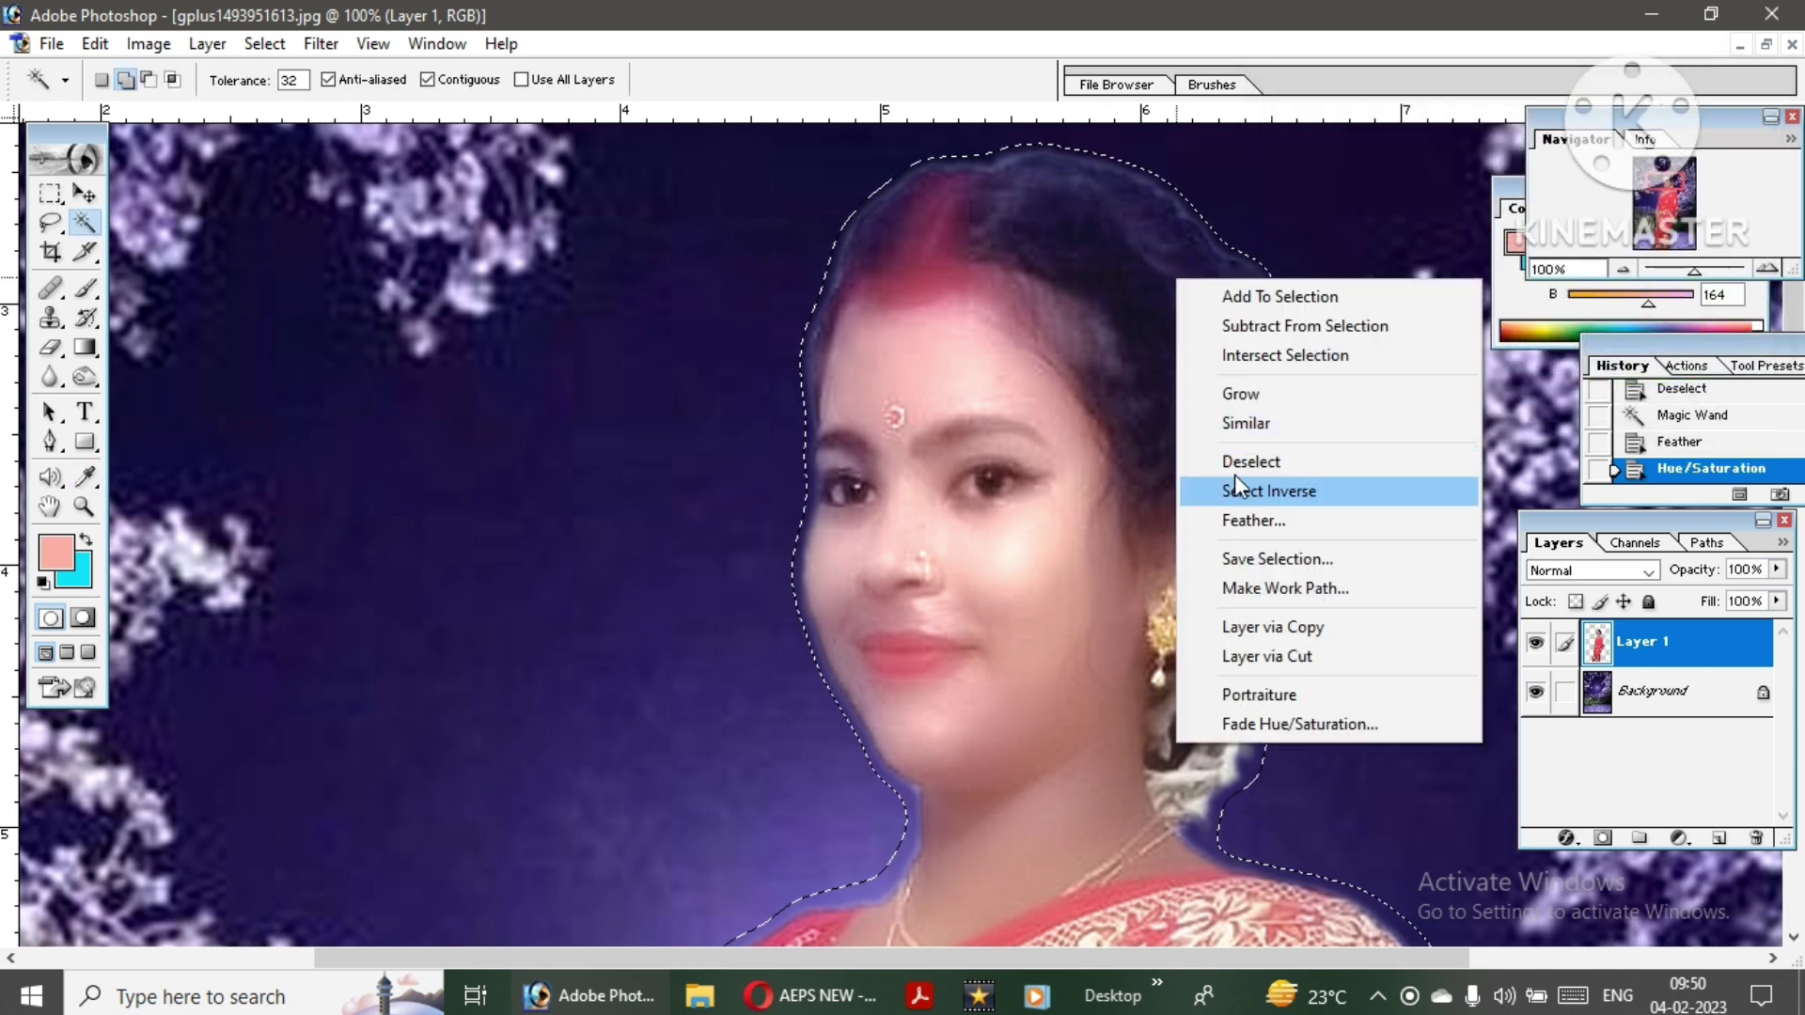
- Deselect, choose the Burn tool and set its brush size
{"action": "left_click", "coordinate": [1251, 461]}
{"action": "scroll", "coordinate": [1154, 620], "scroll_direction": "up", "scroll_amount": 2}
{"action": "scroll", "coordinate": [1154, 620], "scroll_direction": "up", "scroll_amount": 1}
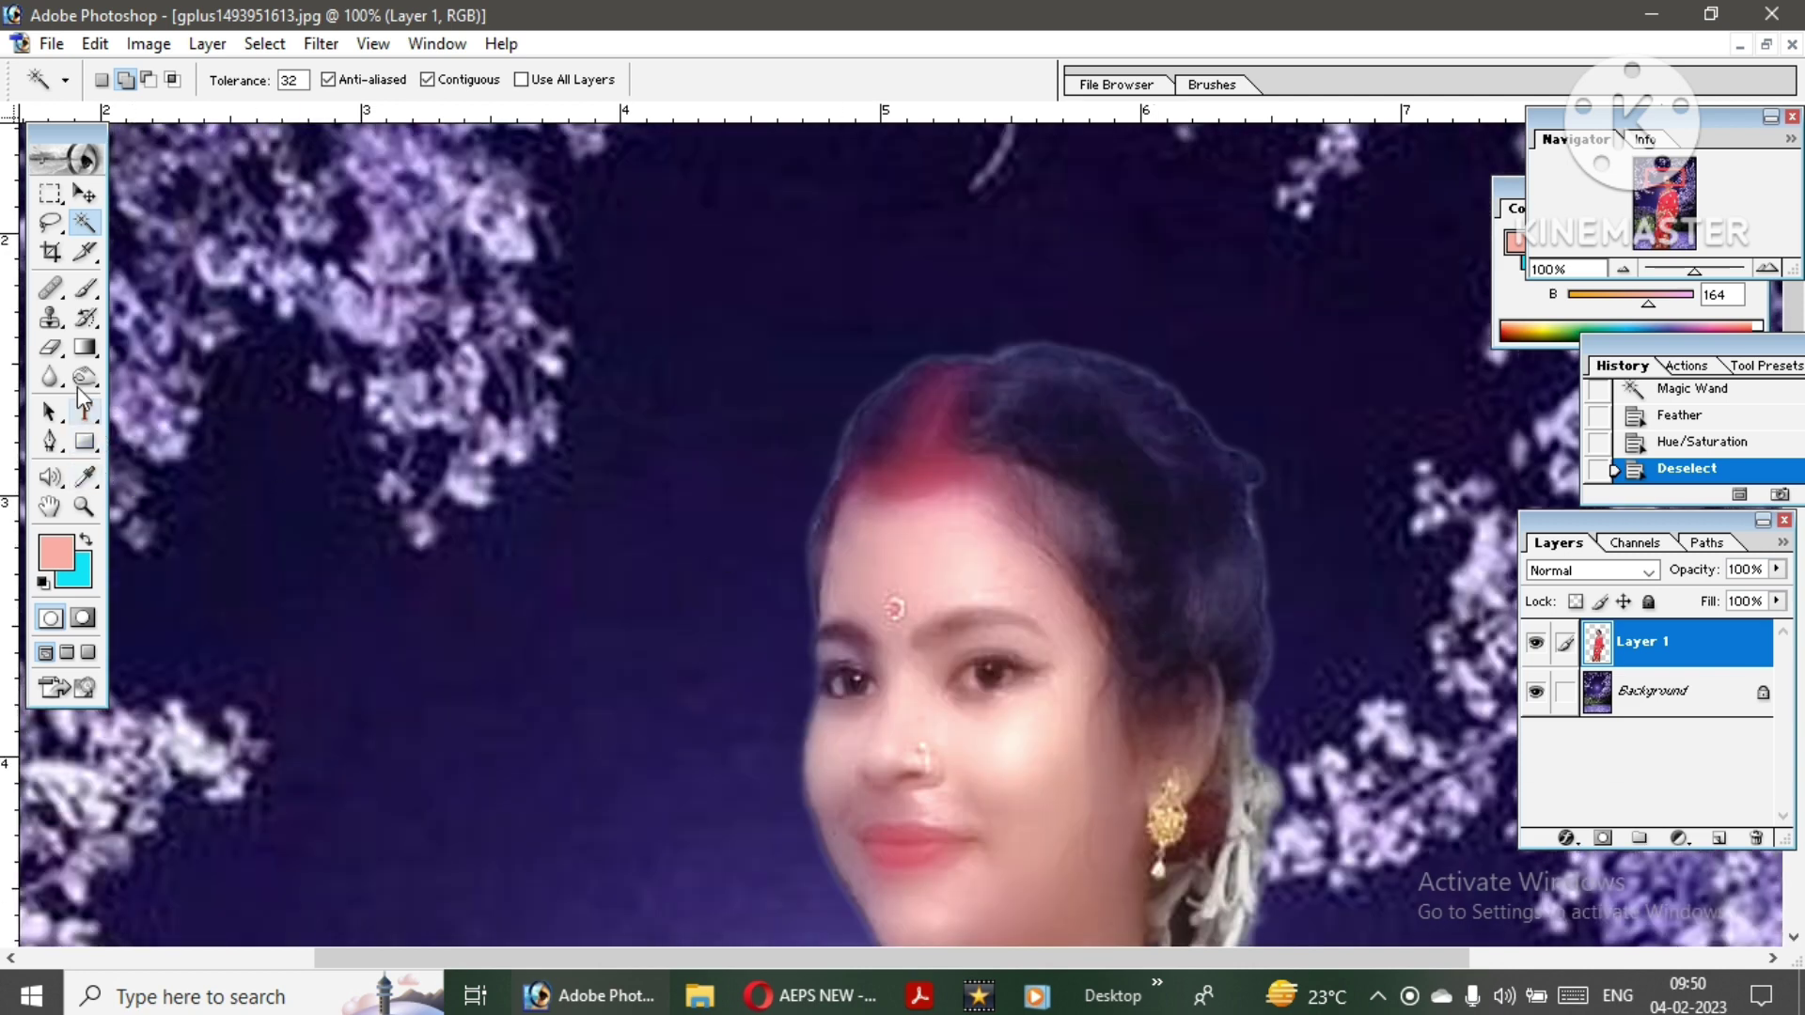
{"action": "left_click", "coordinate": [84, 378]}
{"action": "right_click", "coordinate": [1098, 380]}
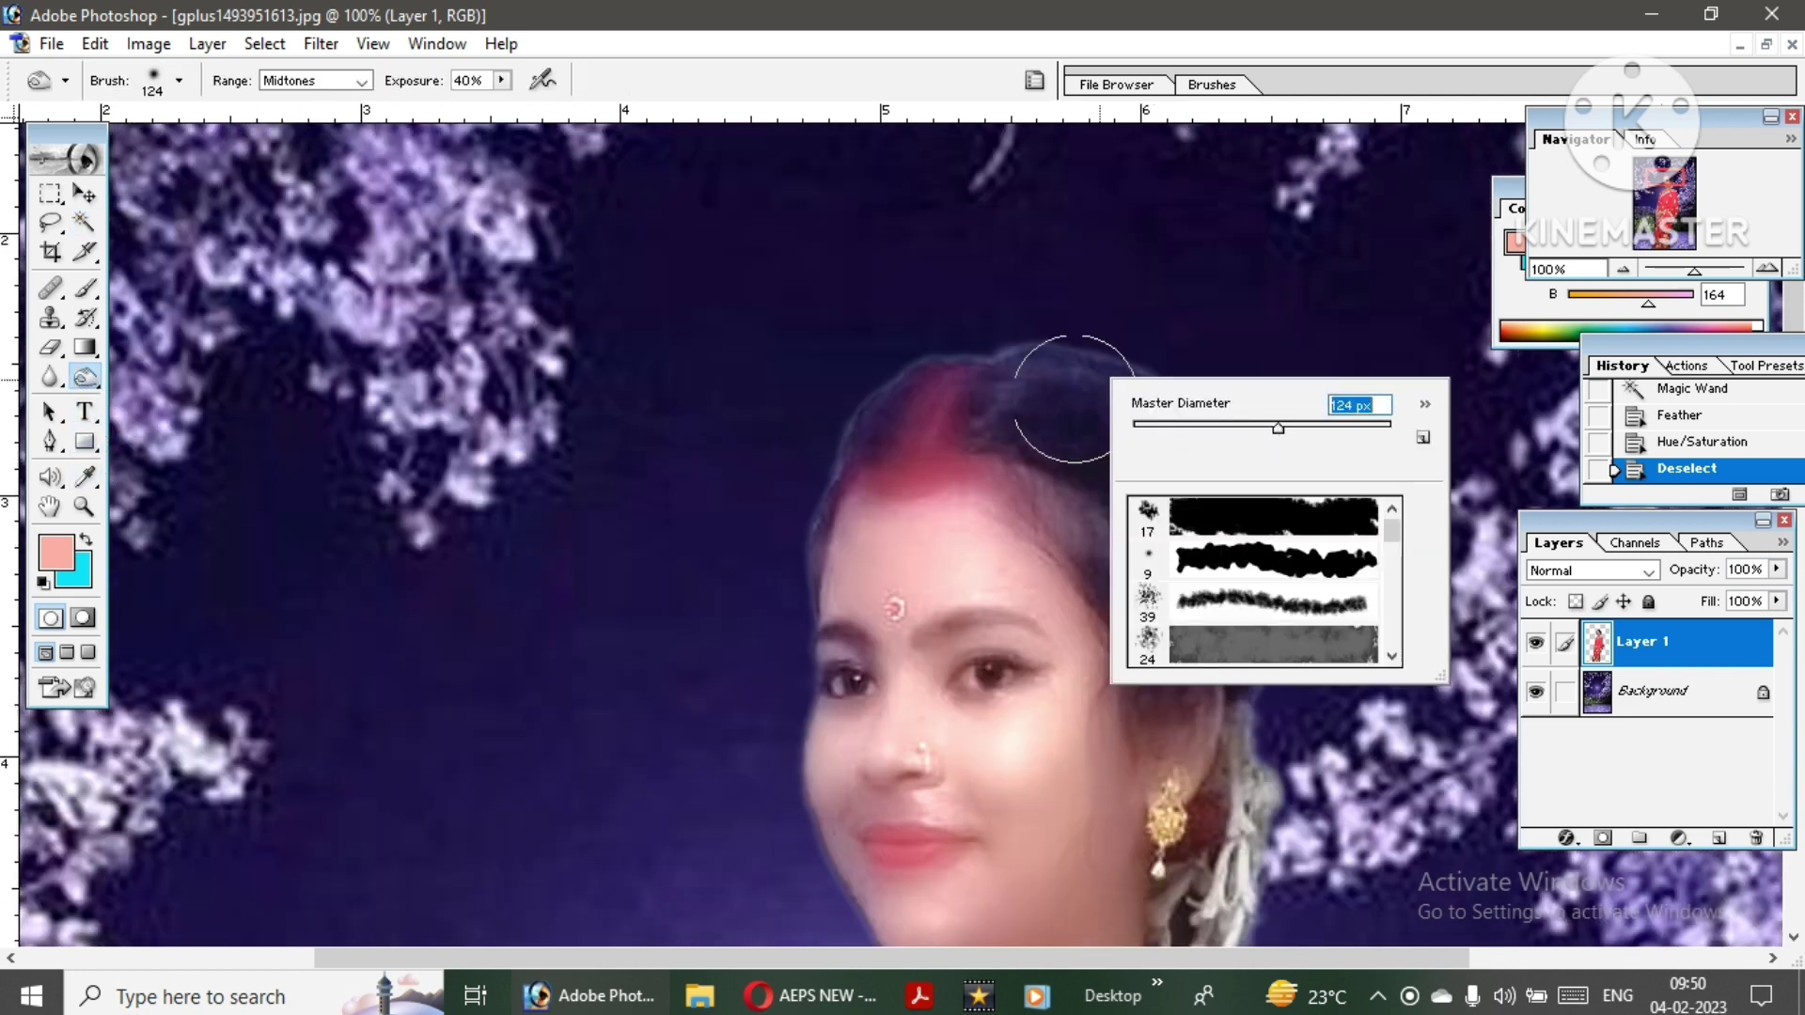
- Burn the hair at the top of the head darker with several strokes, then fit the image on screen
{"action": "left_click", "coordinate": [1229, 483]}
{"action": "left_click", "coordinate": [1270, 625]}
{"action": "left_click", "coordinate": [1222, 649]}
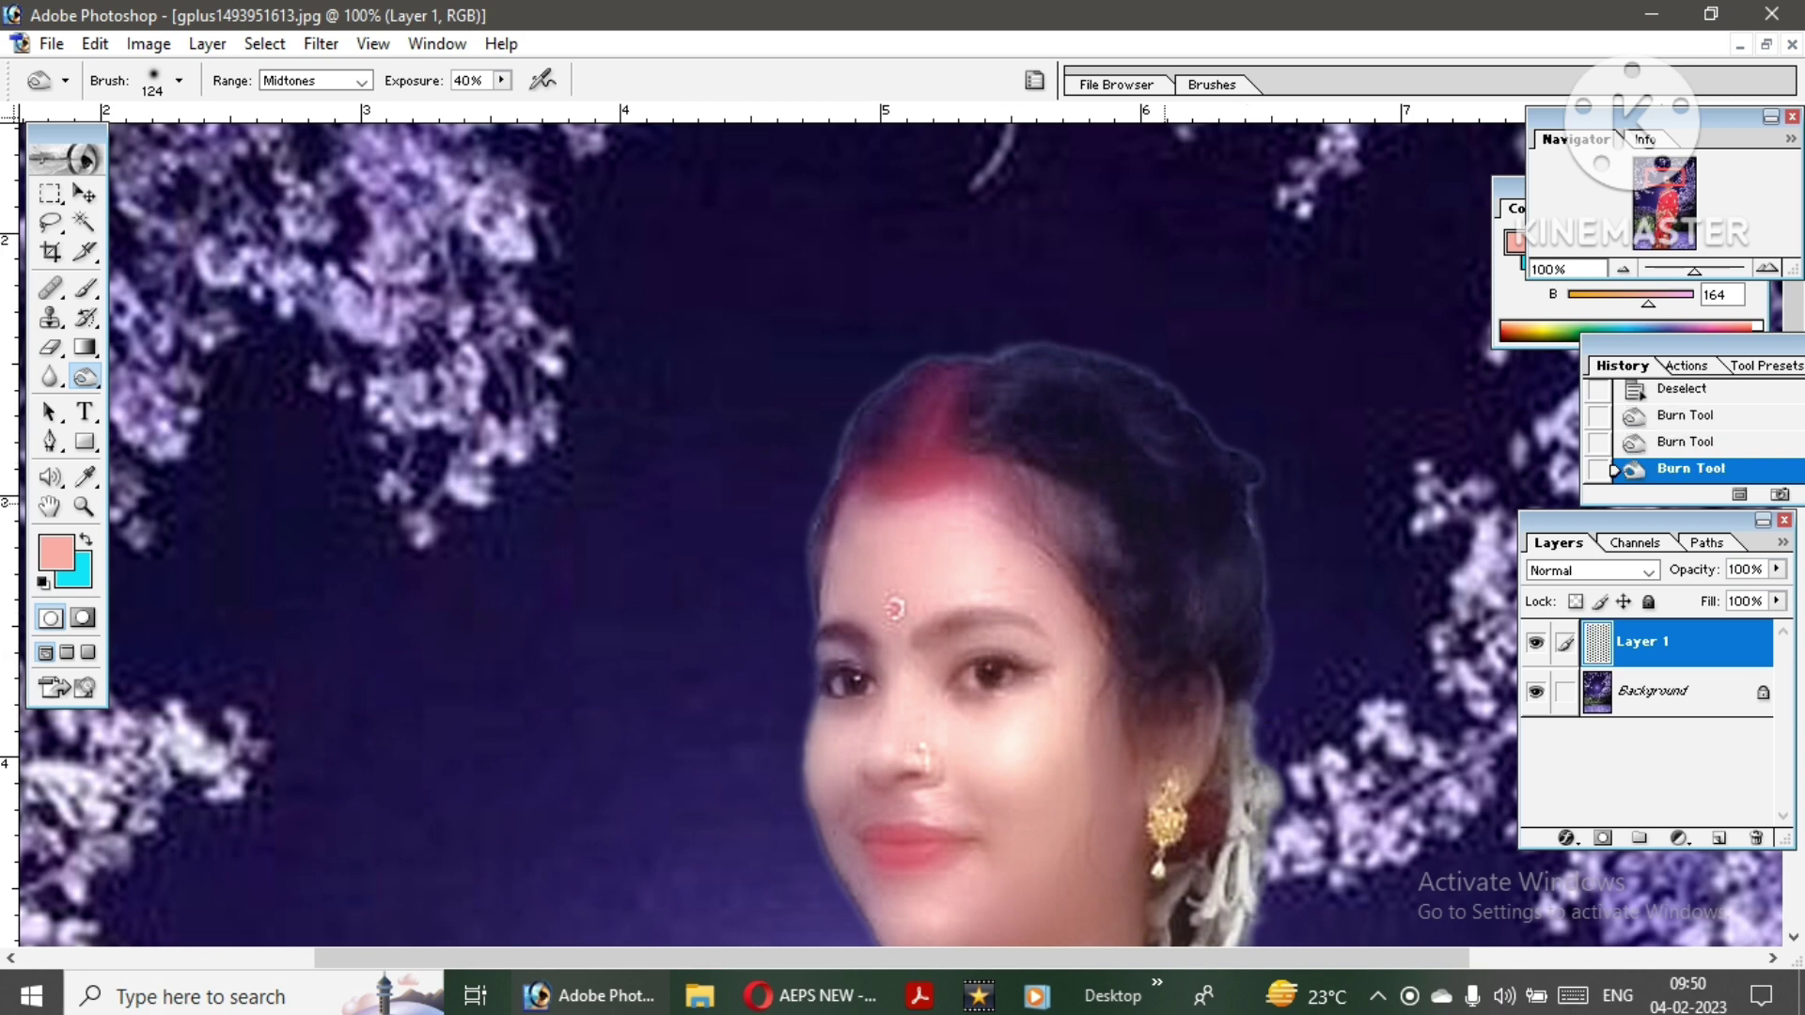
{"action": "right_click", "coordinate": [1067, 395]}
{"action": "left_click_drag", "start_coordinate": [889, 399], "coordinate": [851, 419]}
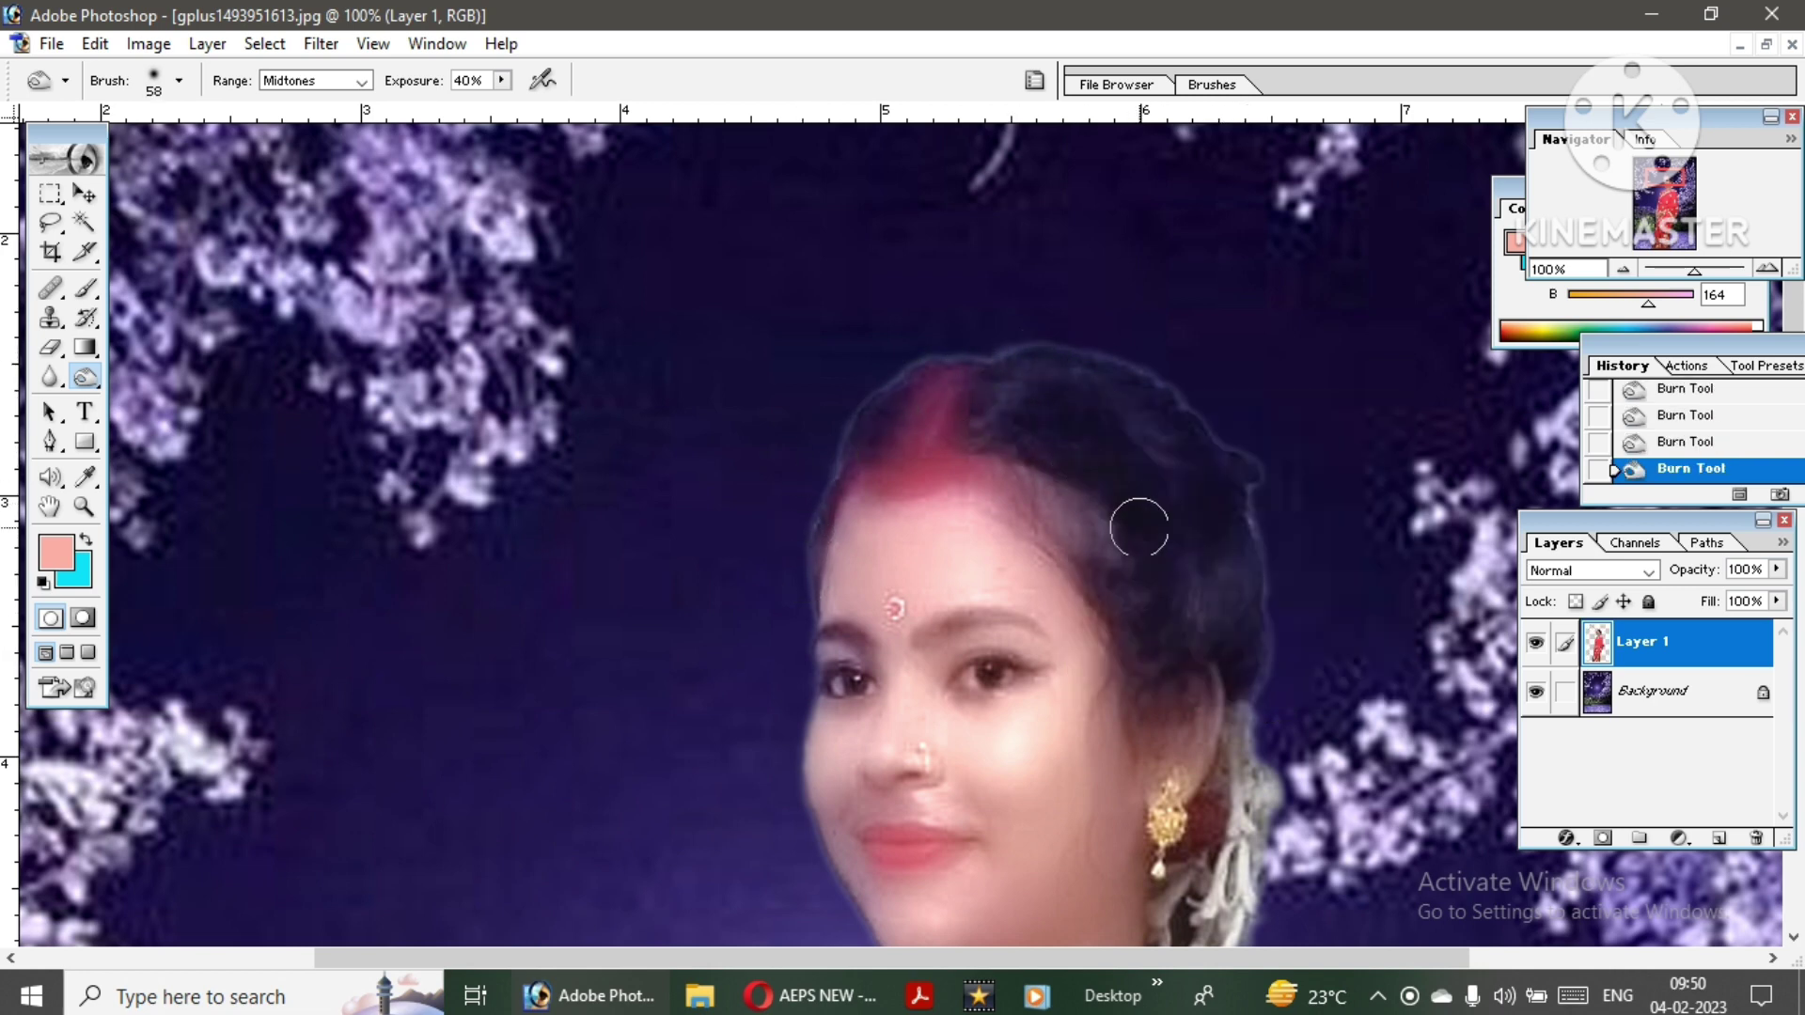
{"action": "scroll", "coordinate": [1259, 646], "scroll_direction": "down", "scroll_amount": 5}
{"action": "scroll", "coordinate": [1222, 639], "scroll_direction": "down", "scroll_amount": 1}
{"action": "scroll", "coordinate": [1187, 636], "scroll_direction": "up", "scroll_amount": 2}
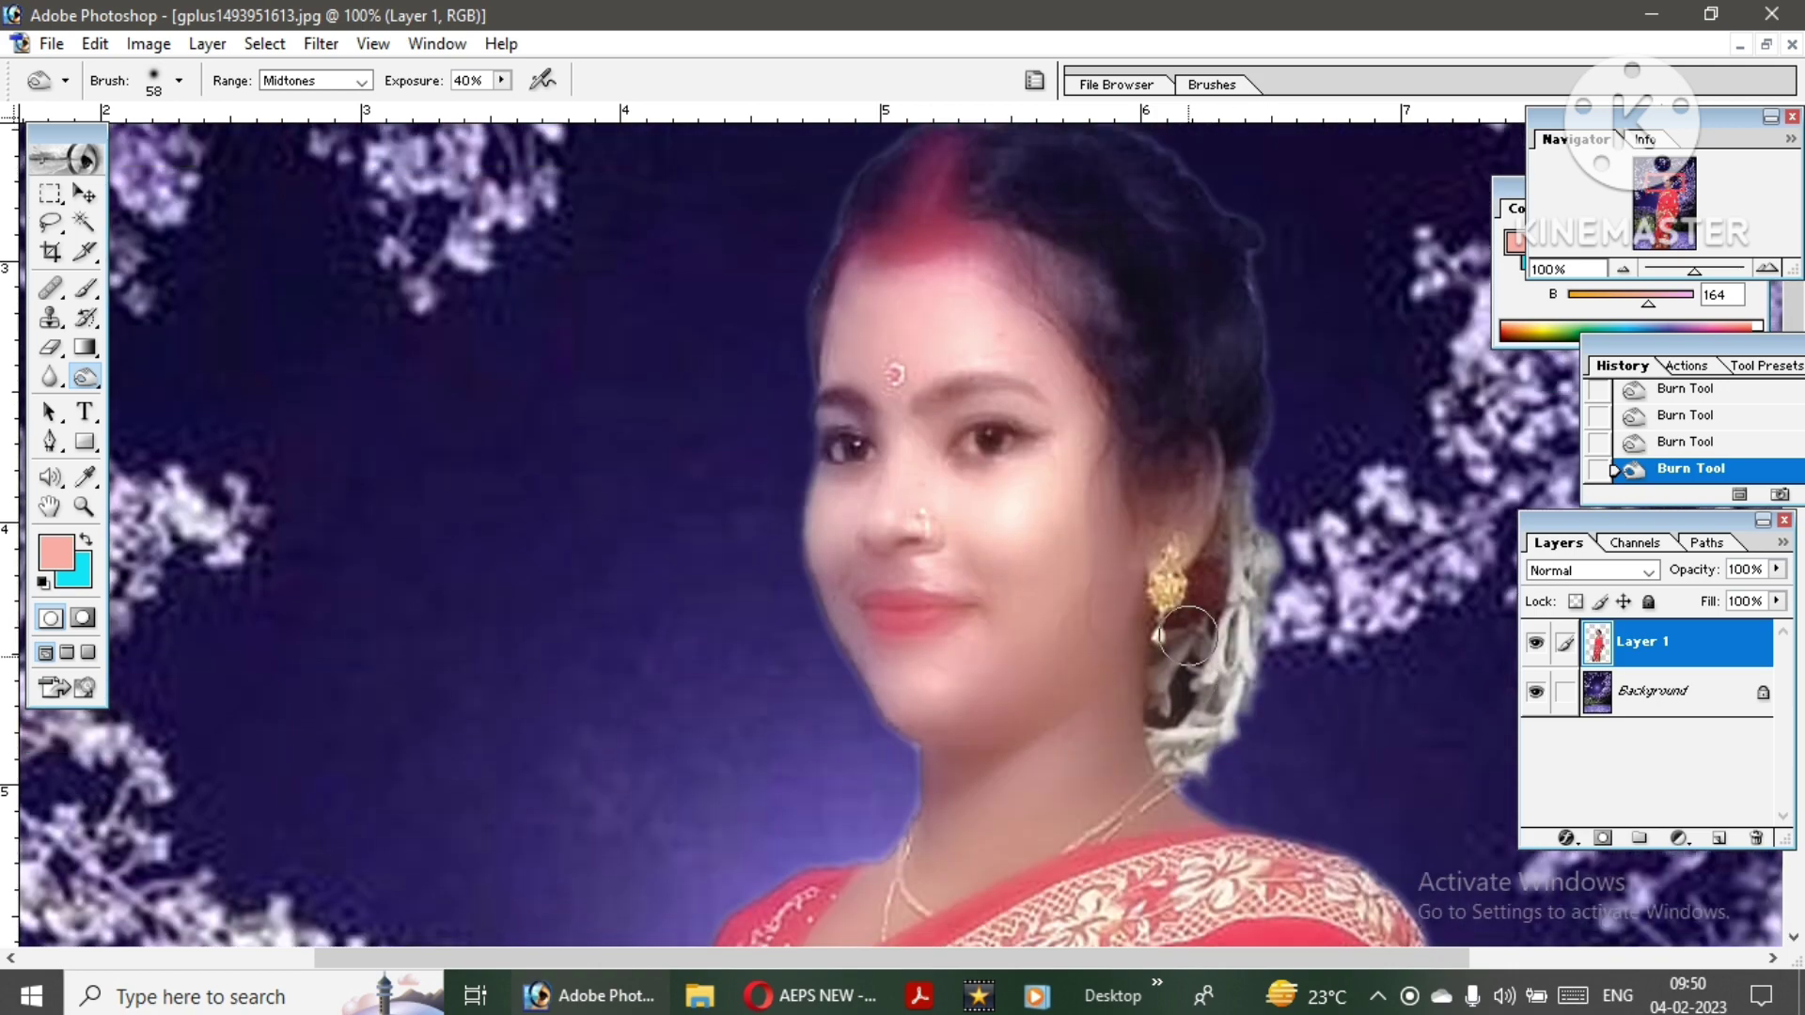
{"action": "key", "text": "ctrl+0"}
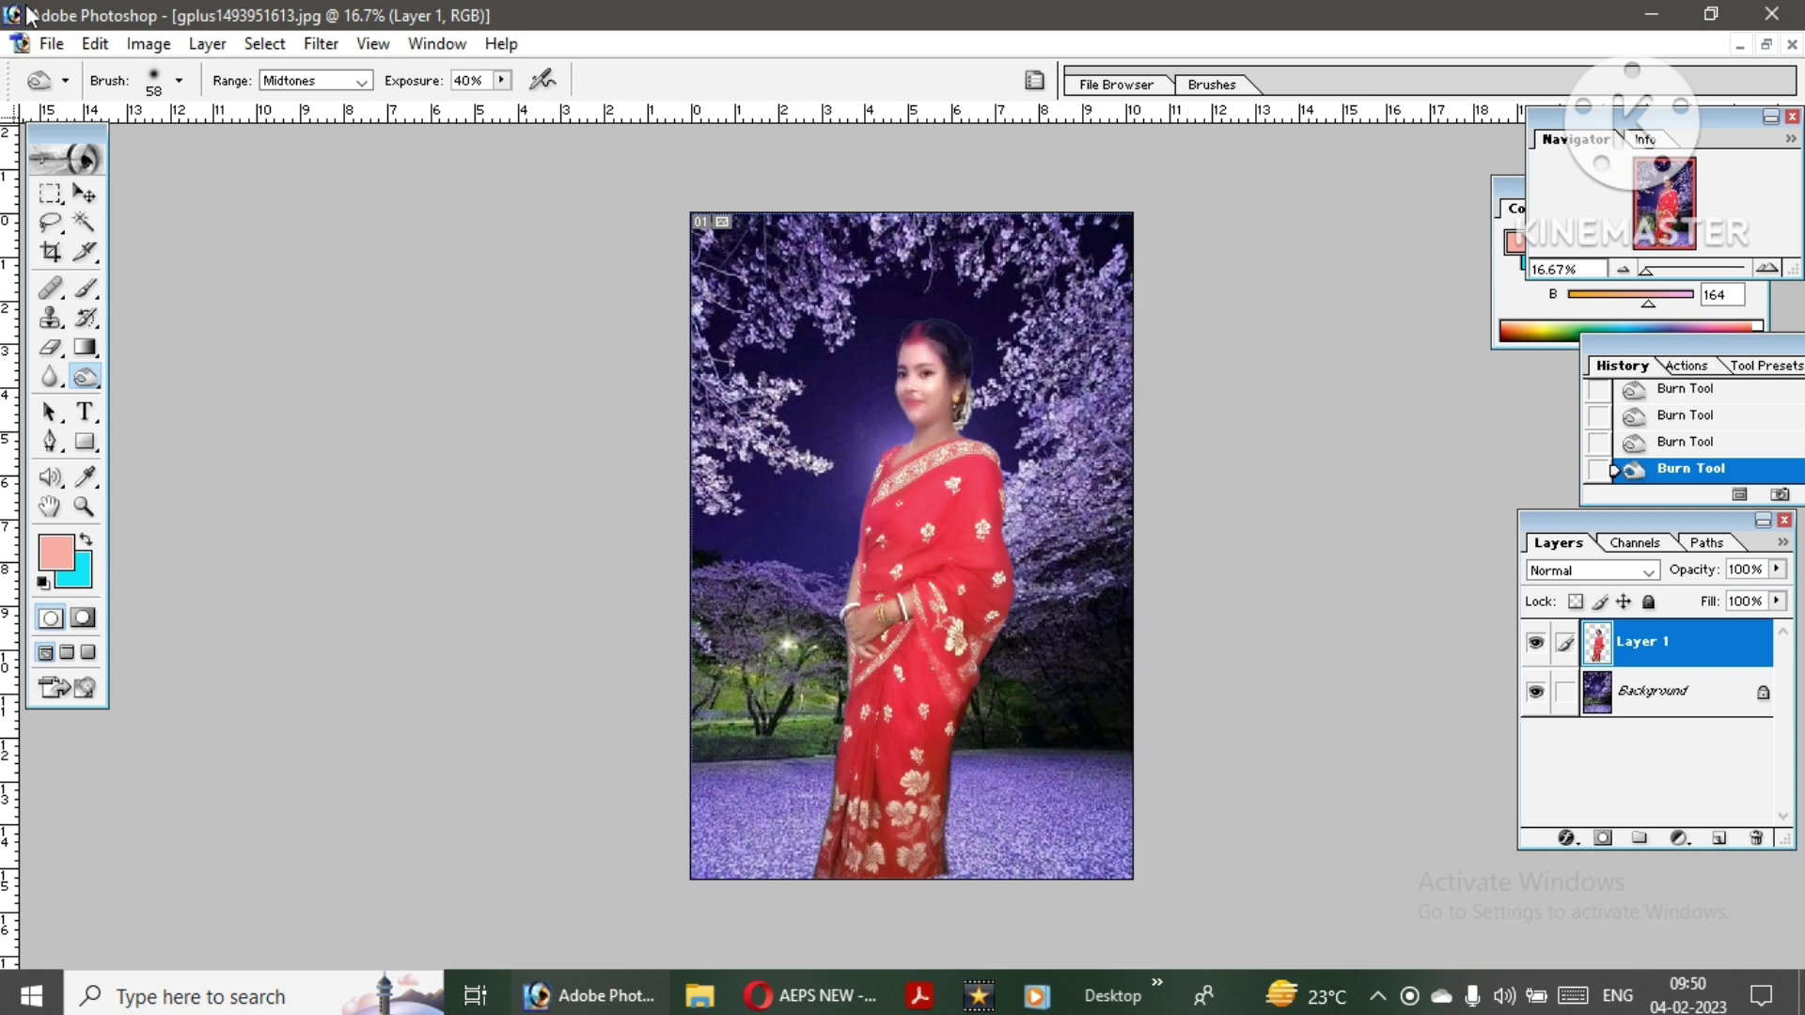
- Try Brightness/Contrast at +24/+13 on the woman, inspect it zoomed in, then undo it
{"action": "left_click", "coordinate": [149, 43]}
{"action": "mouse_move", "coordinate": [207, 113]}
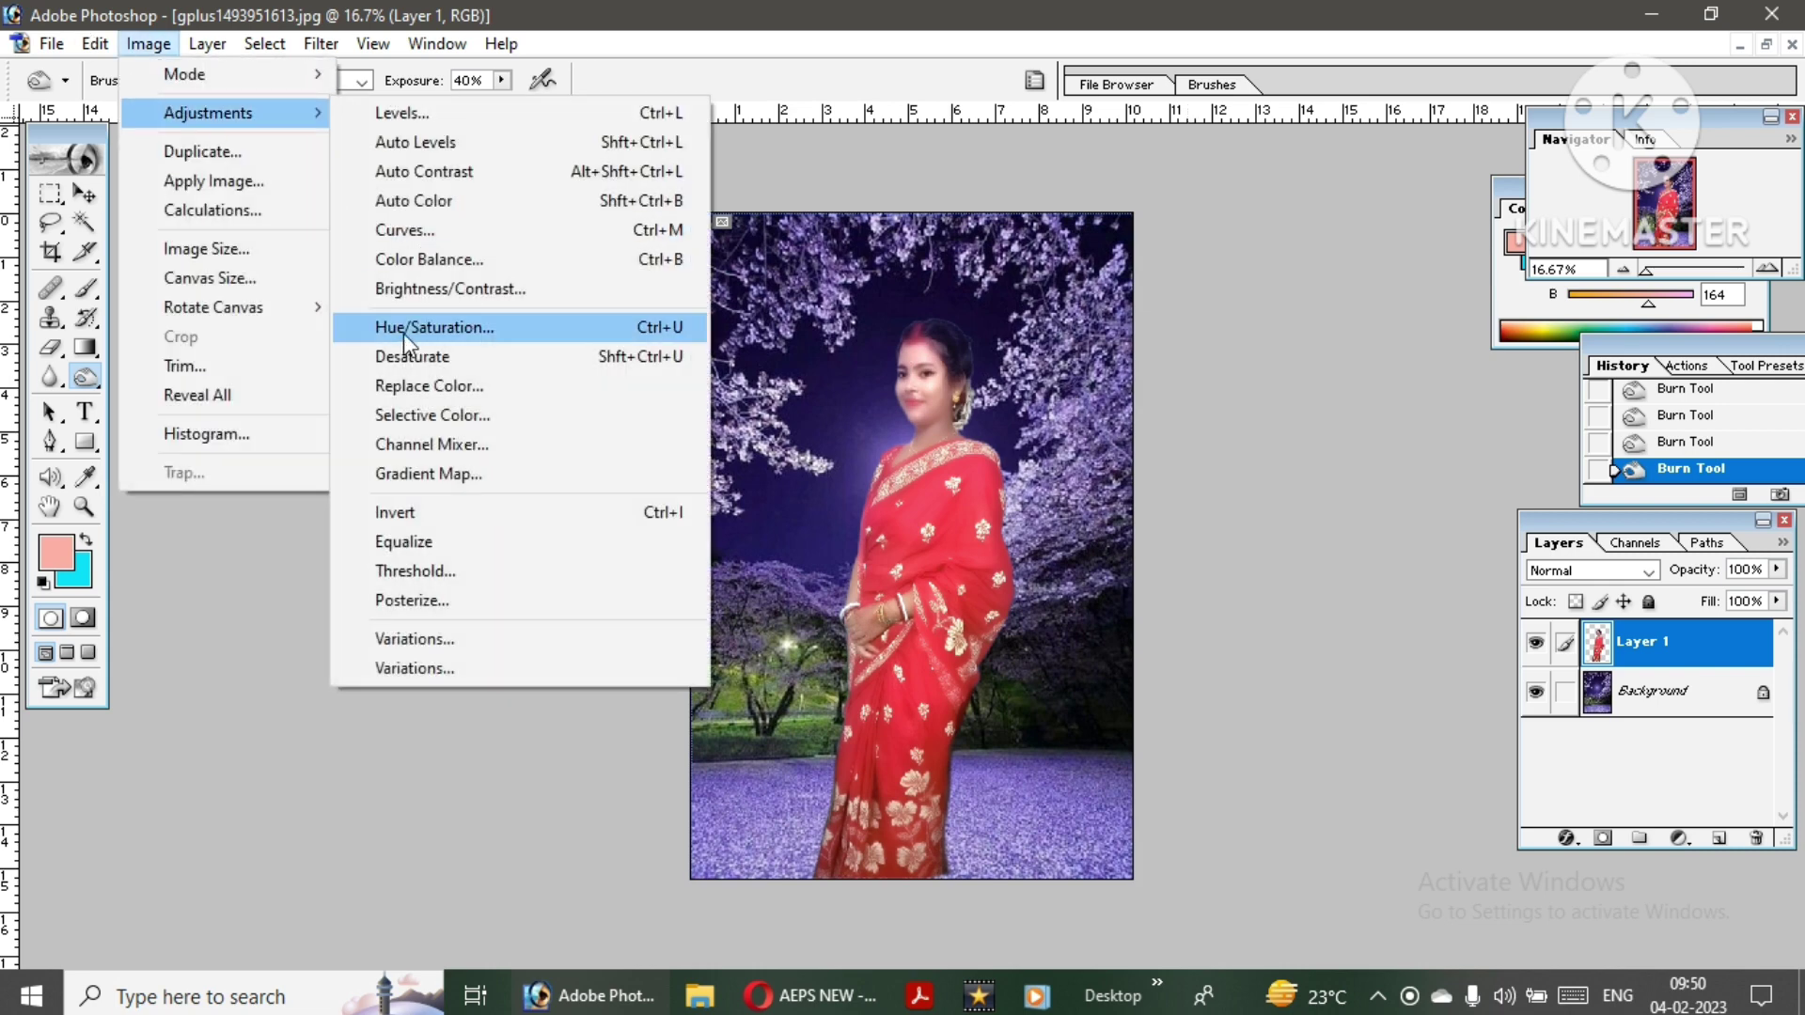
{"action": "left_click", "coordinate": [415, 287]}
{"action": "left_click", "coordinate": [1231, 211]}
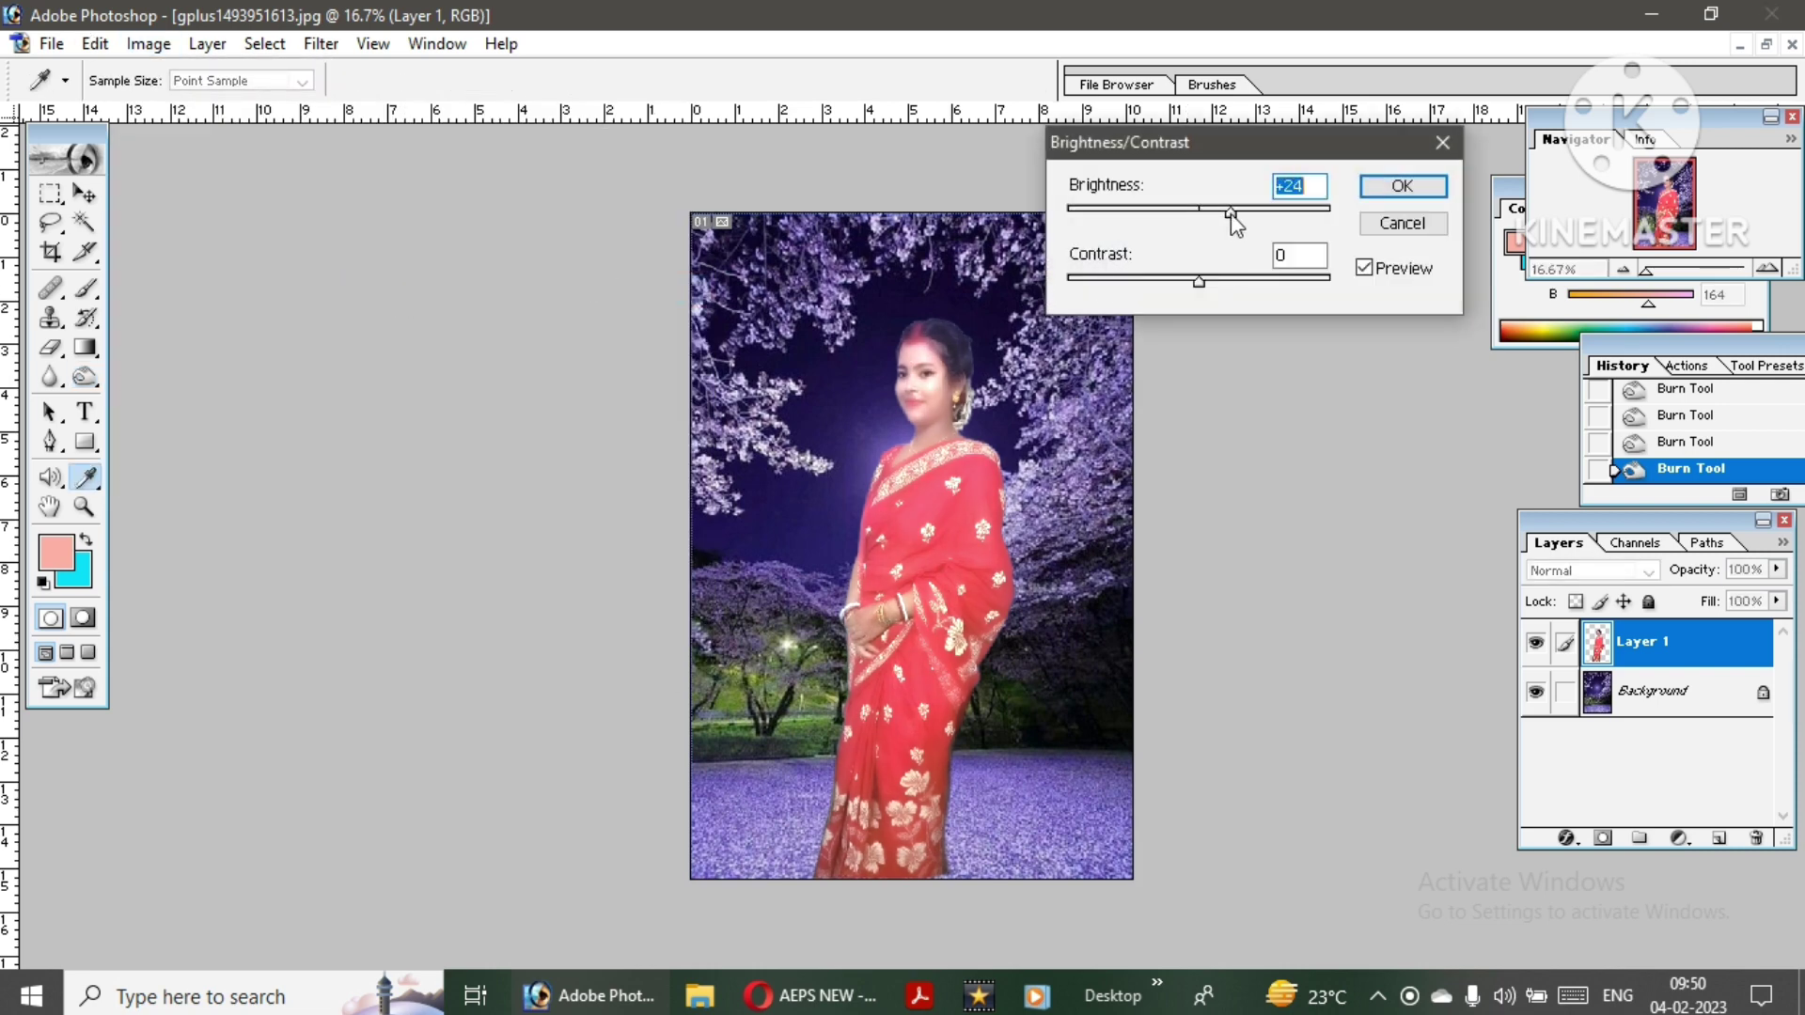
{"action": "left_click", "coordinate": [1217, 278]}
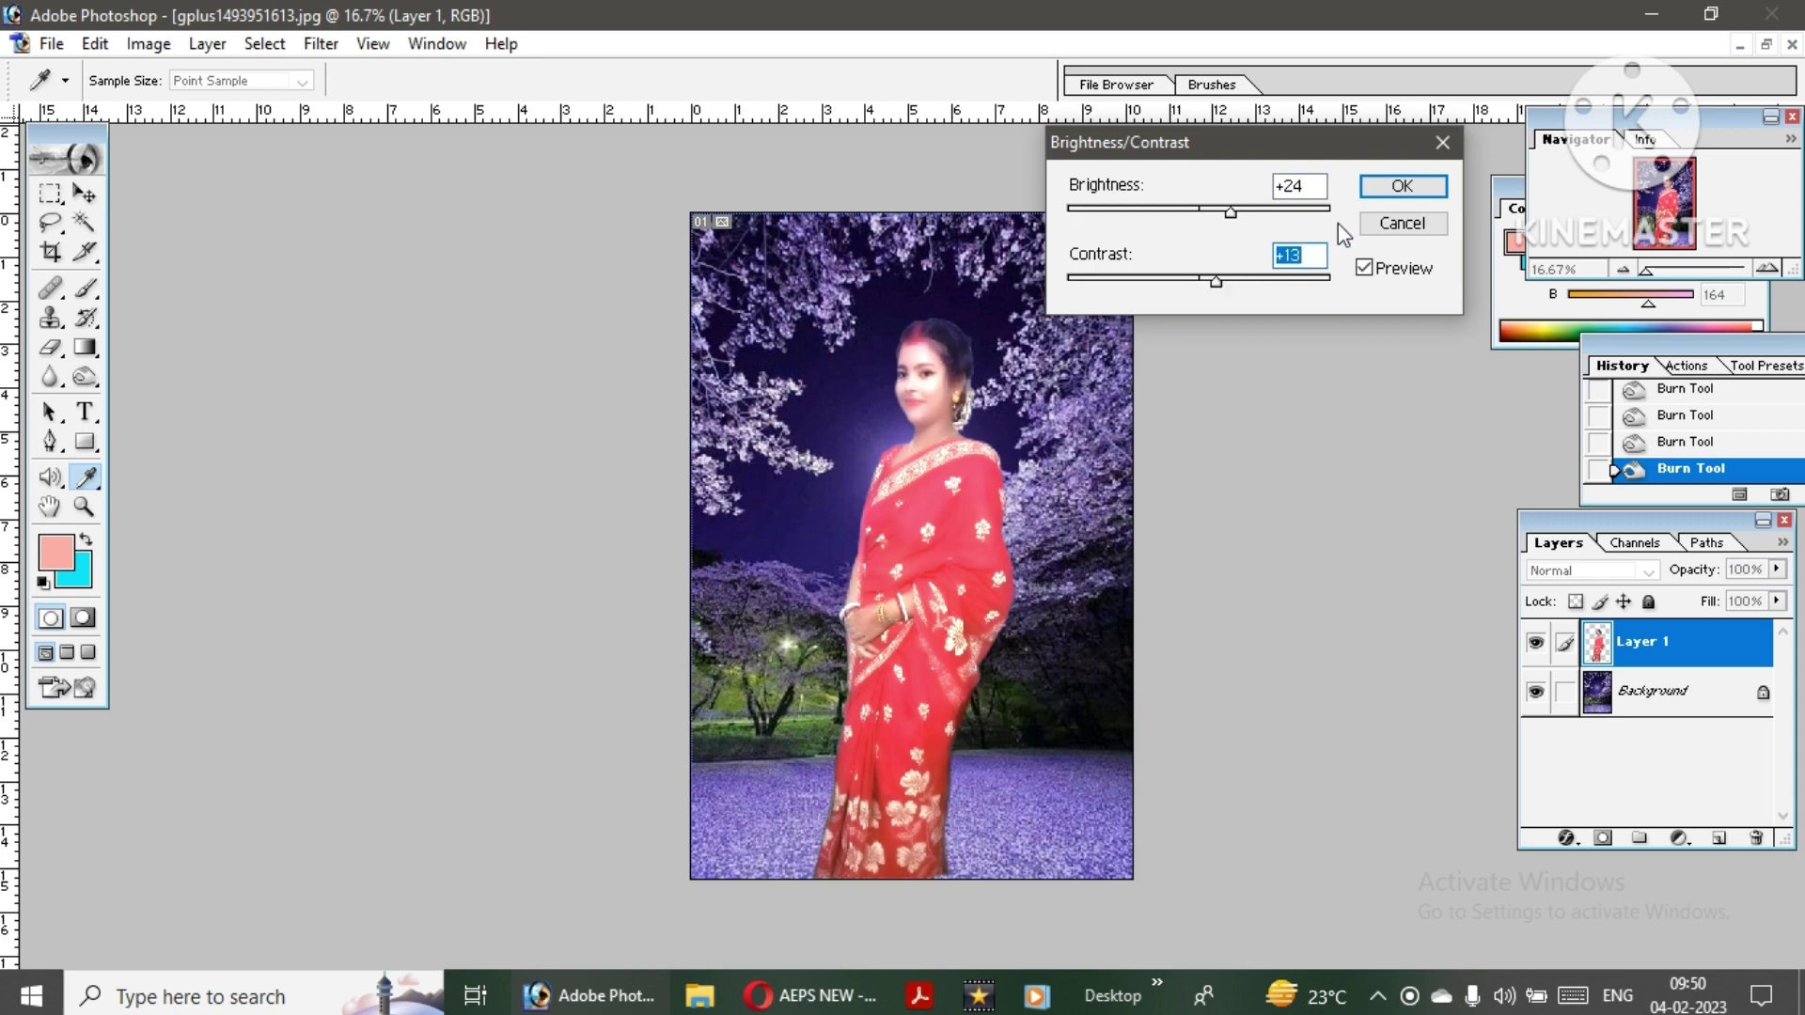
{"action": "left_click", "coordinate": [1402, 188]}
{"action": "key", "text": "ctrl+plus"}
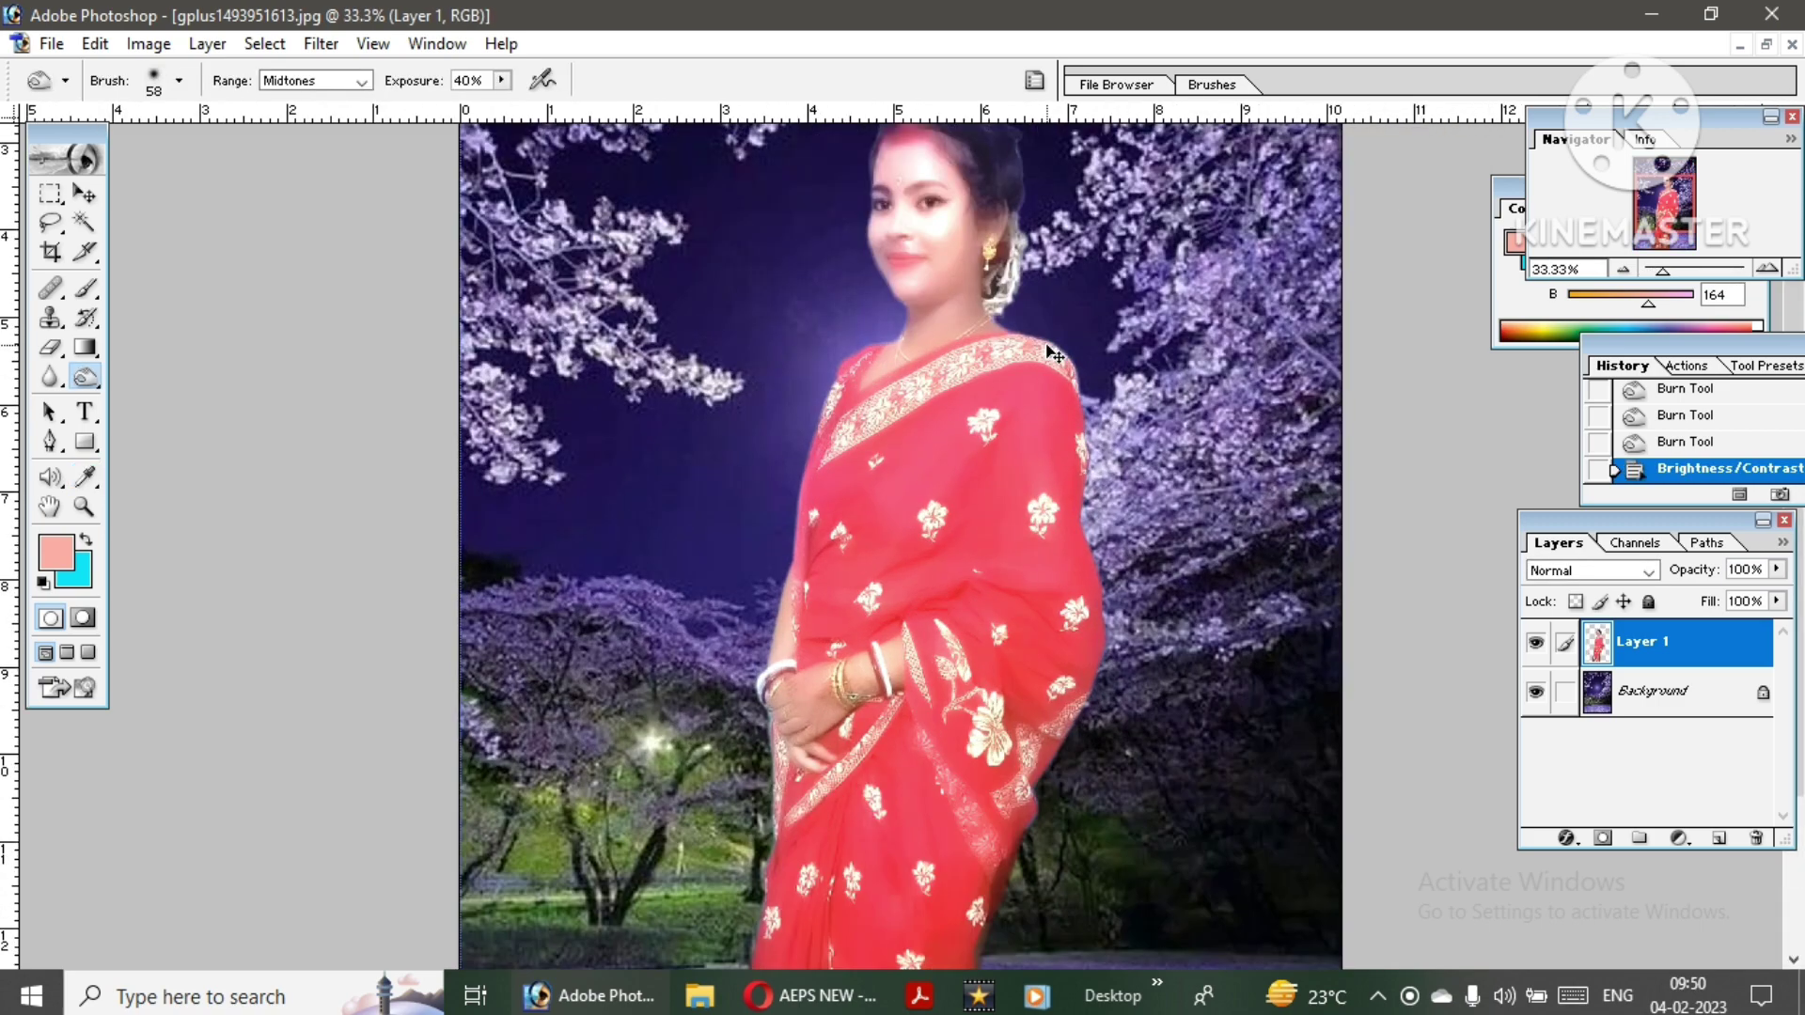
{"action": "key", "text": "ctrl+plus"}
{"action": "scroll", "coordinate": [1049, 347], "scroll_direction": "up", "scroll_amount": 3}
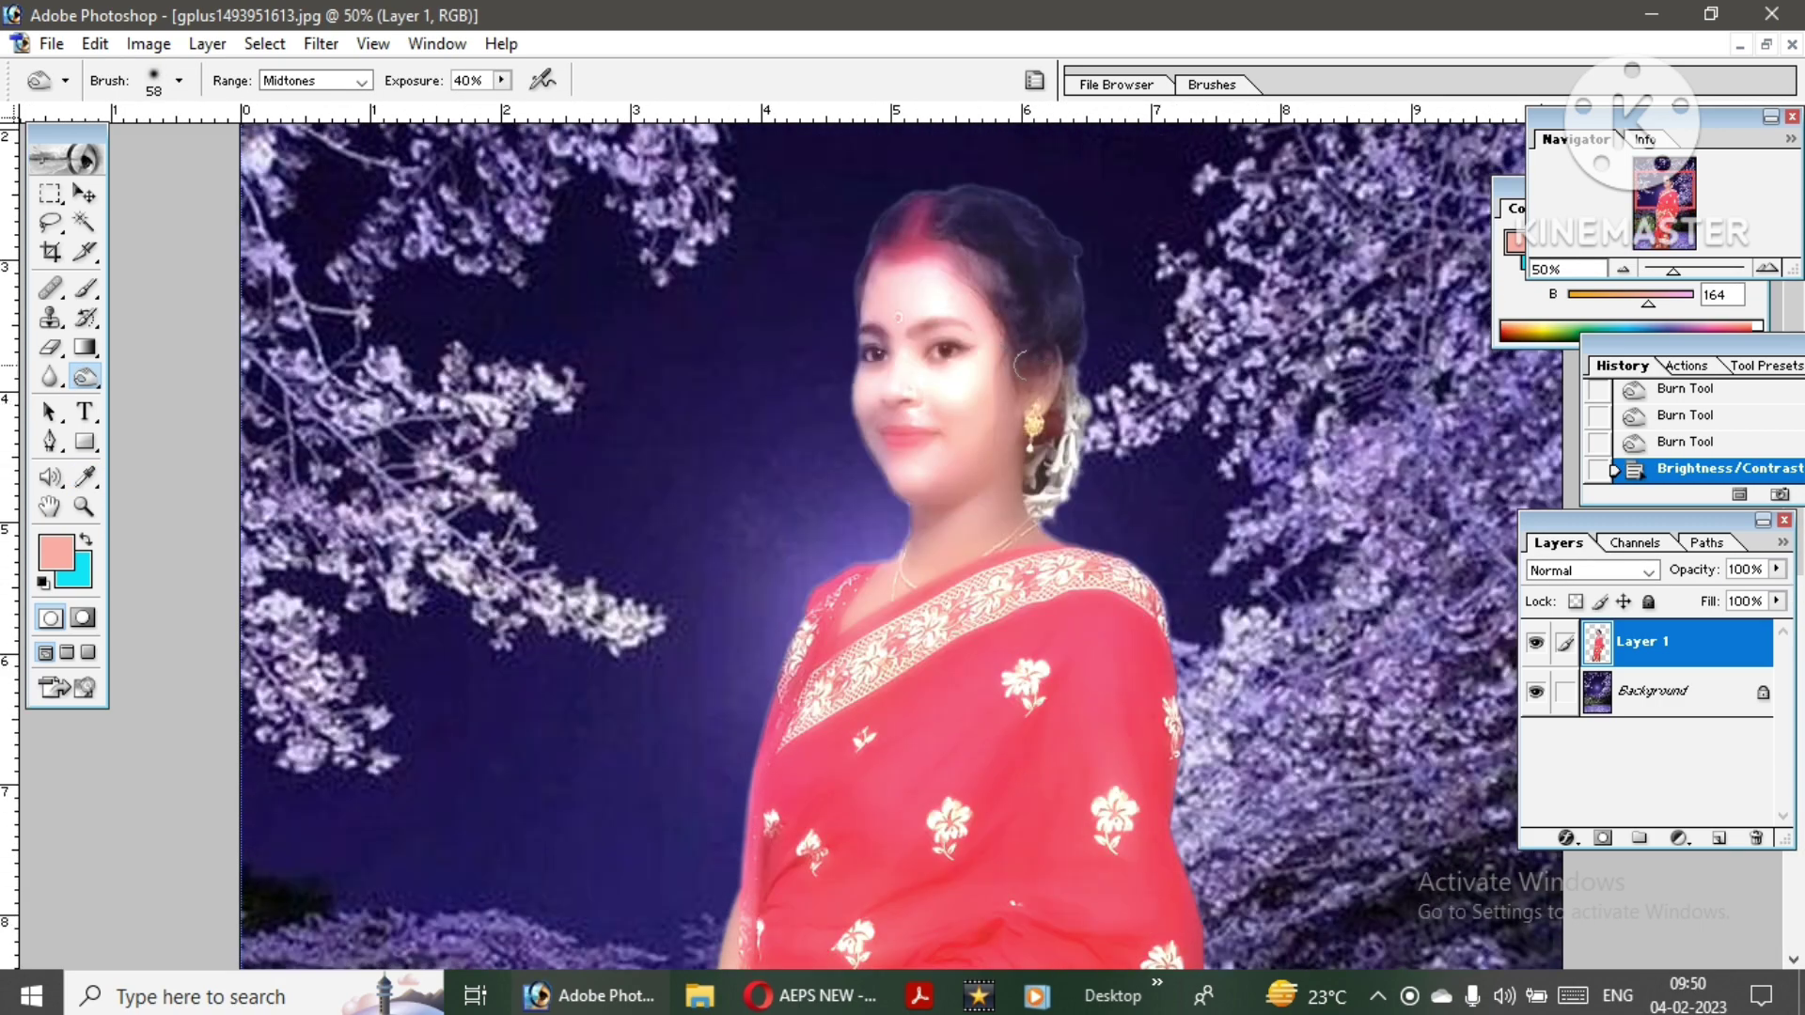
{"action": "left_click", "coordinate": [1701, 443]}
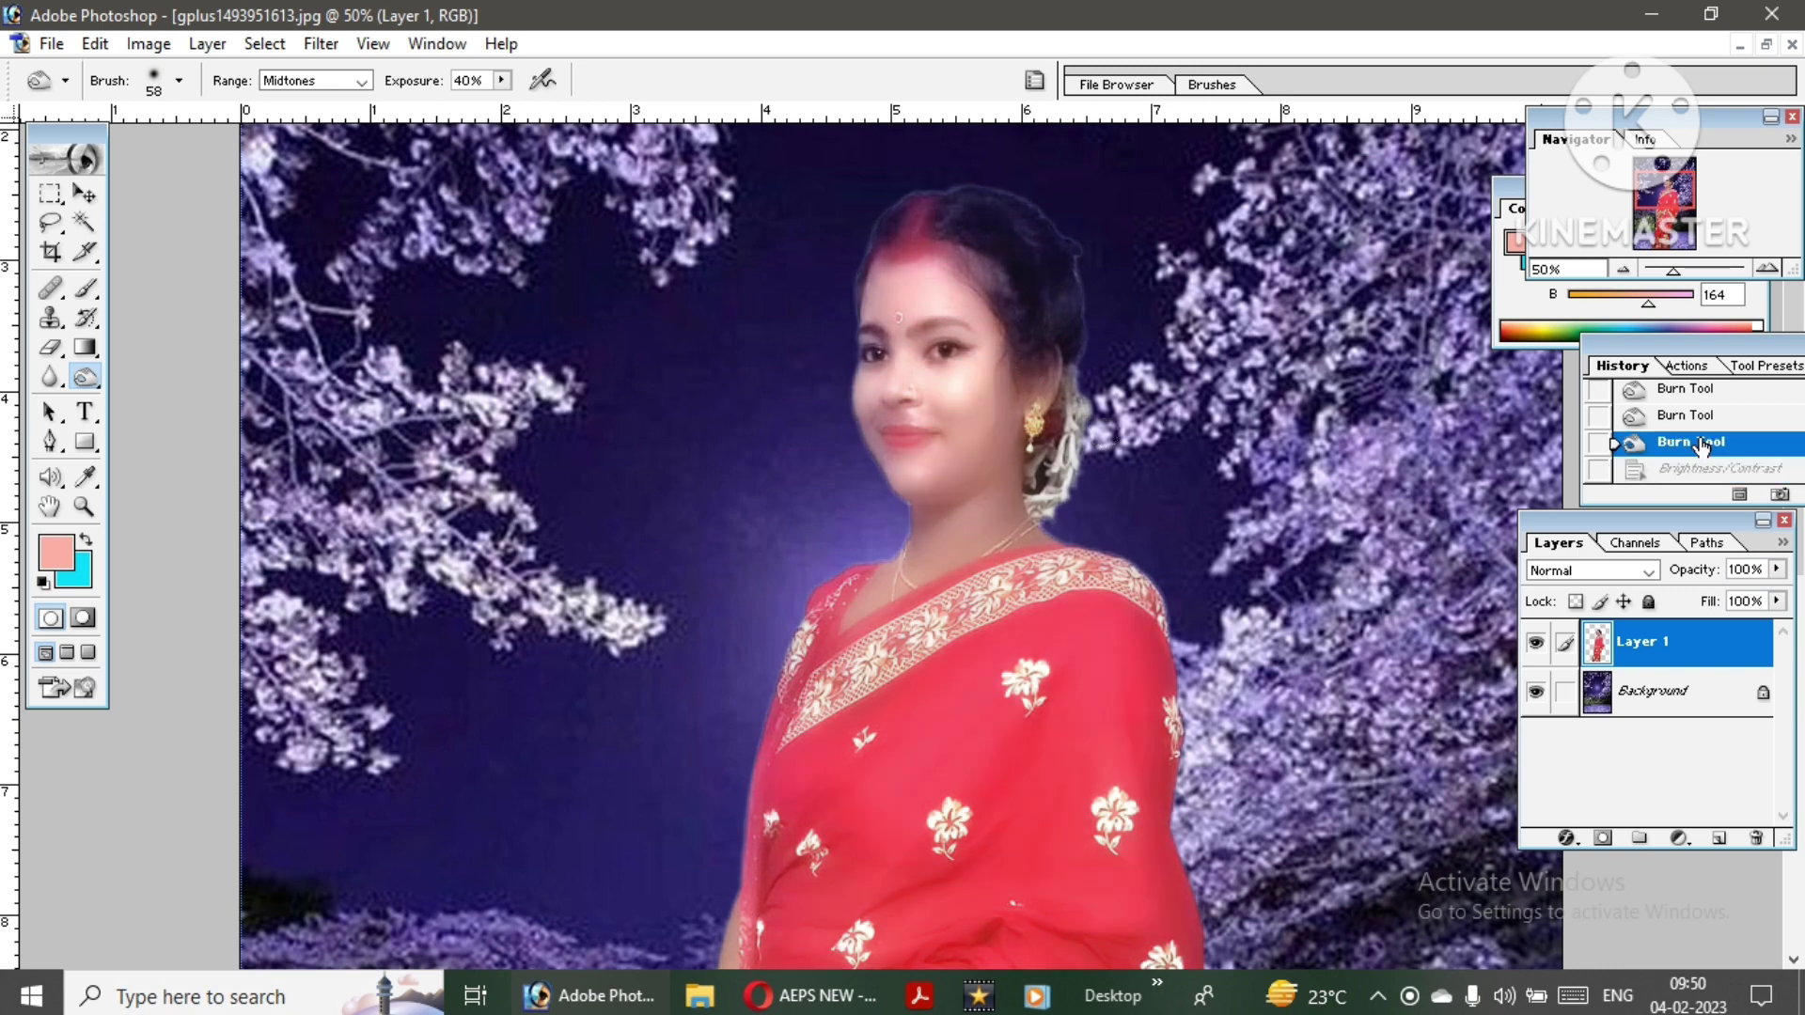
- Reapply Brightness/Contrast to the woman's layer with brightness +16 and contrast +9
{"action": "left_click", "coordinate": [147, 44]}
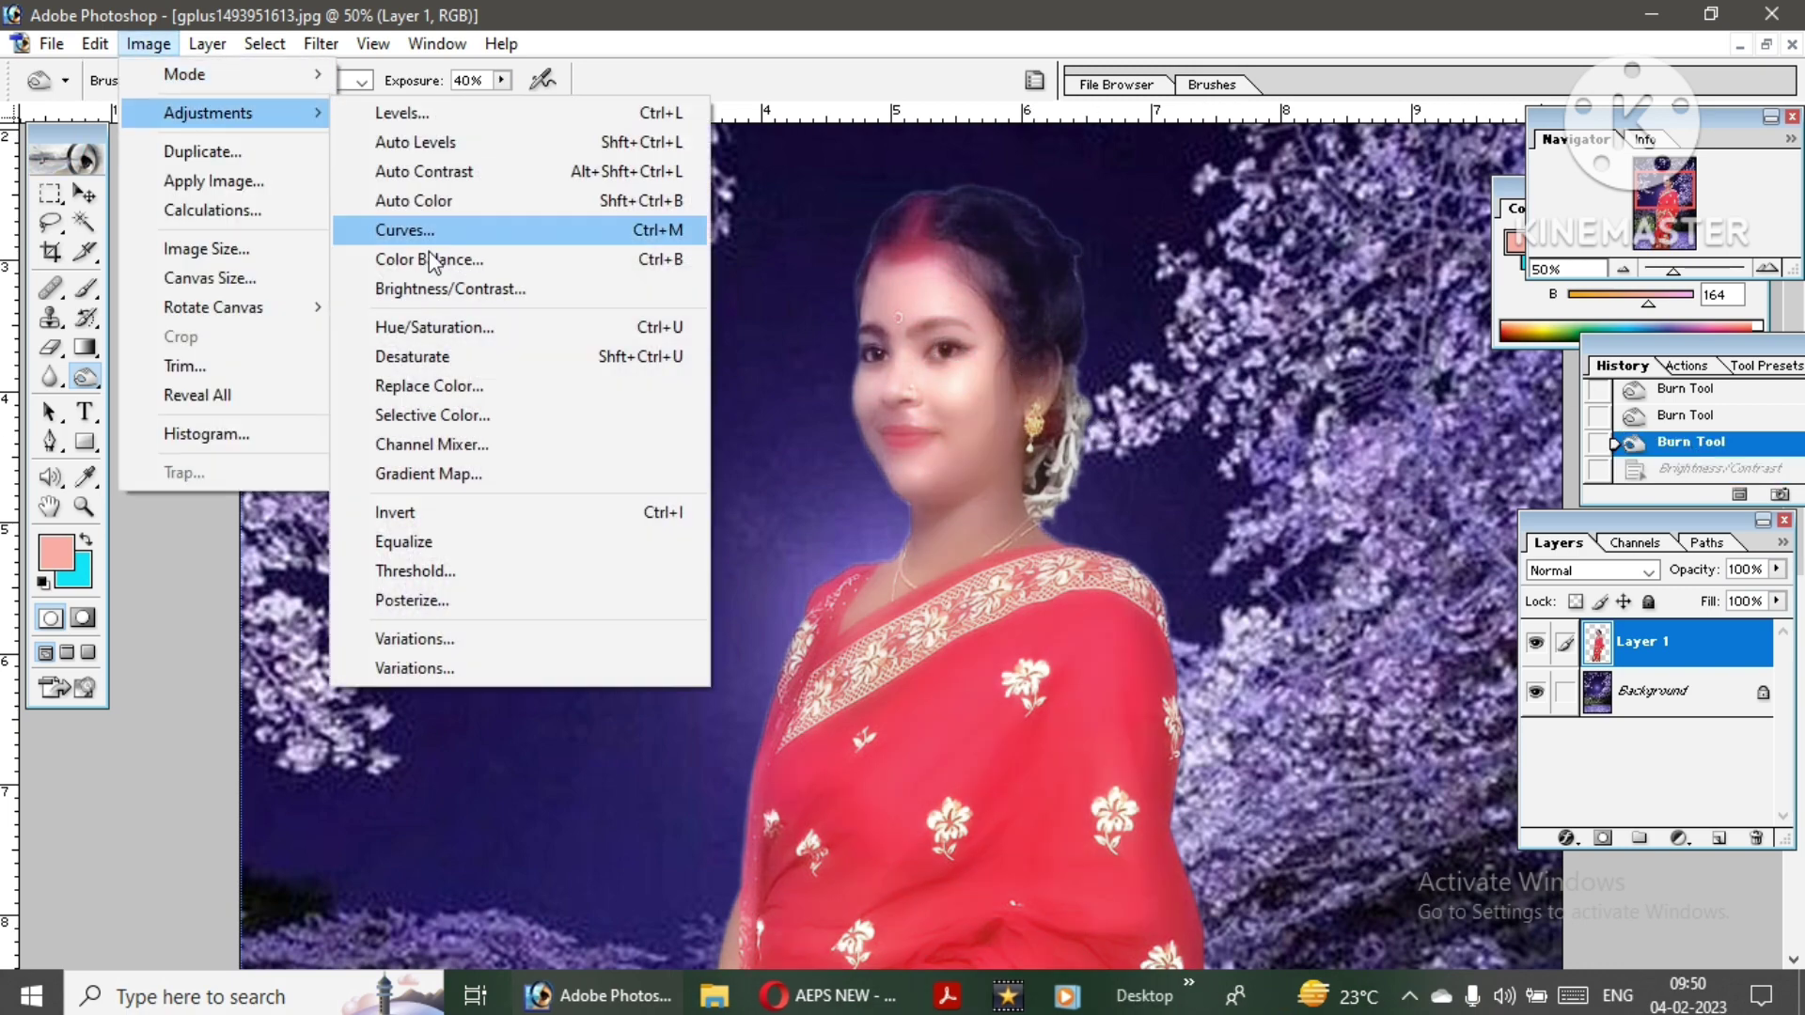
{"action": "left_click", "coordinate": [489, 287]}
{"action": "left_click", "coordinate": [1223, 280]}
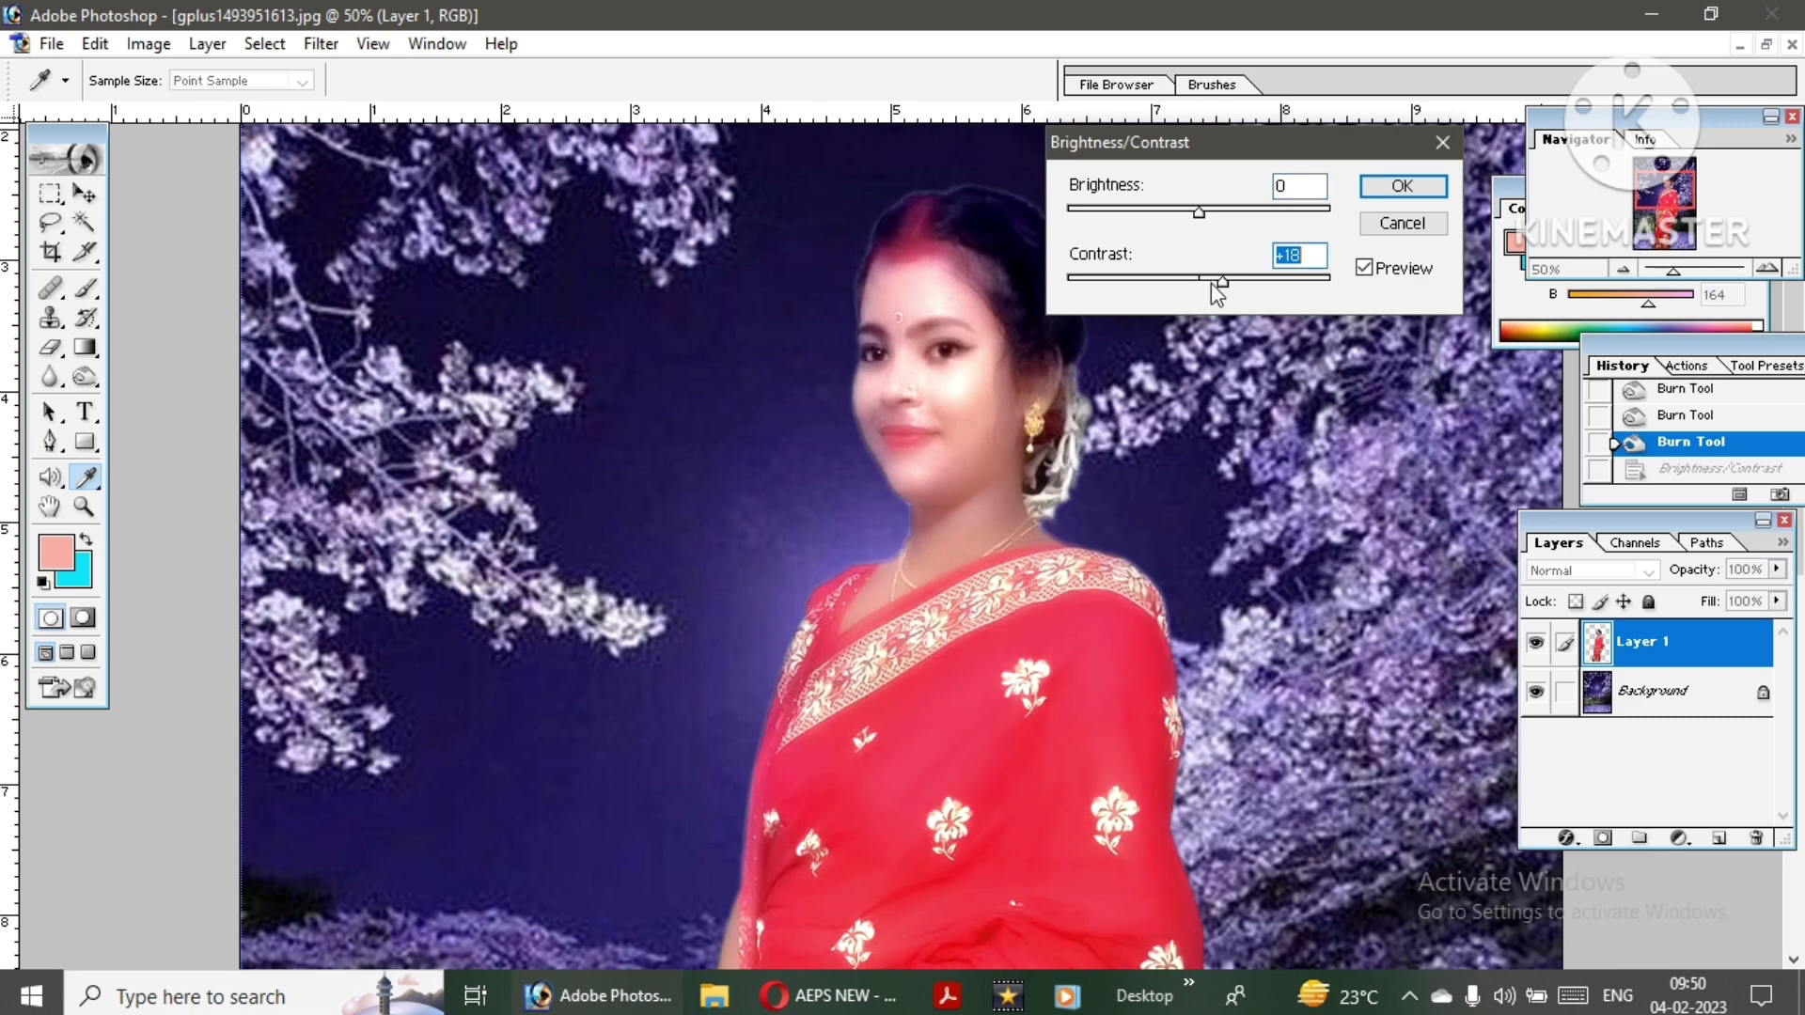
{"action": "left_click_drag", "start_coordinate": [1223, 283], "coordinate": [1210, 280]}
{"action": "left_click", "coordinate": [1209, 208]}
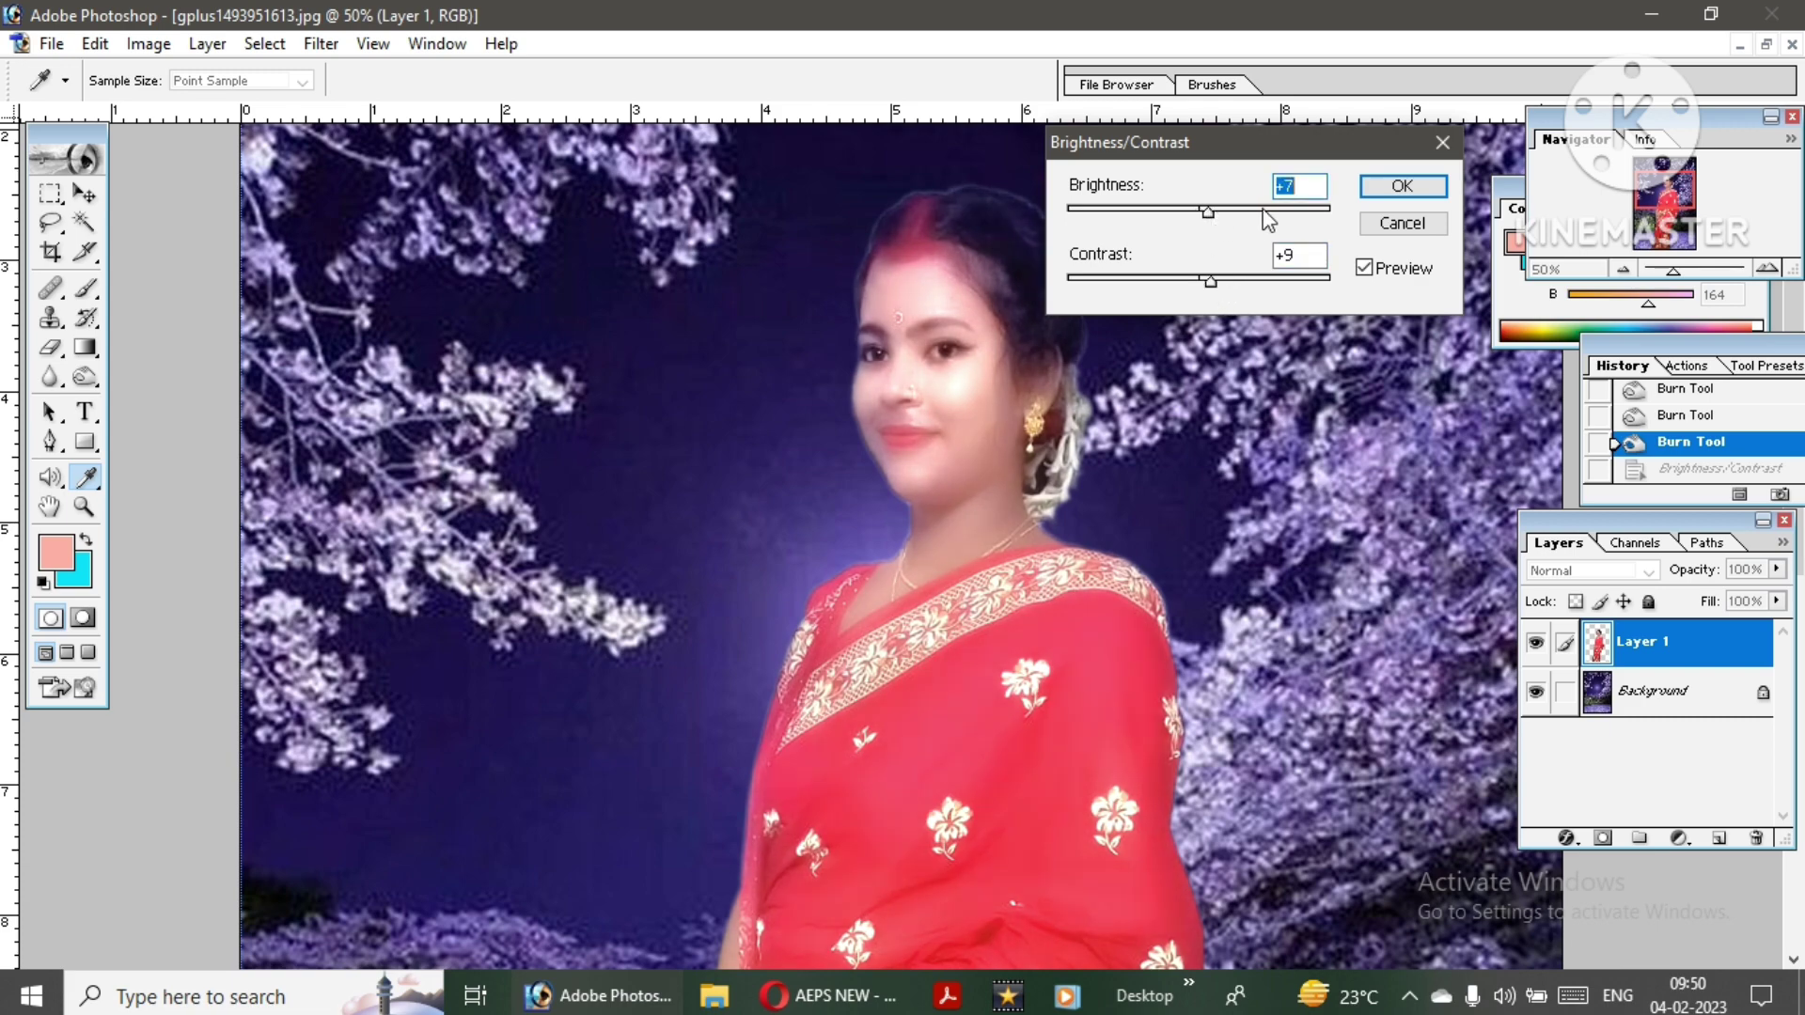
{"action": "left_click", "coordinate": [1220, 211]}
{"action": "left_click", "coordinate": [1418, 200]}
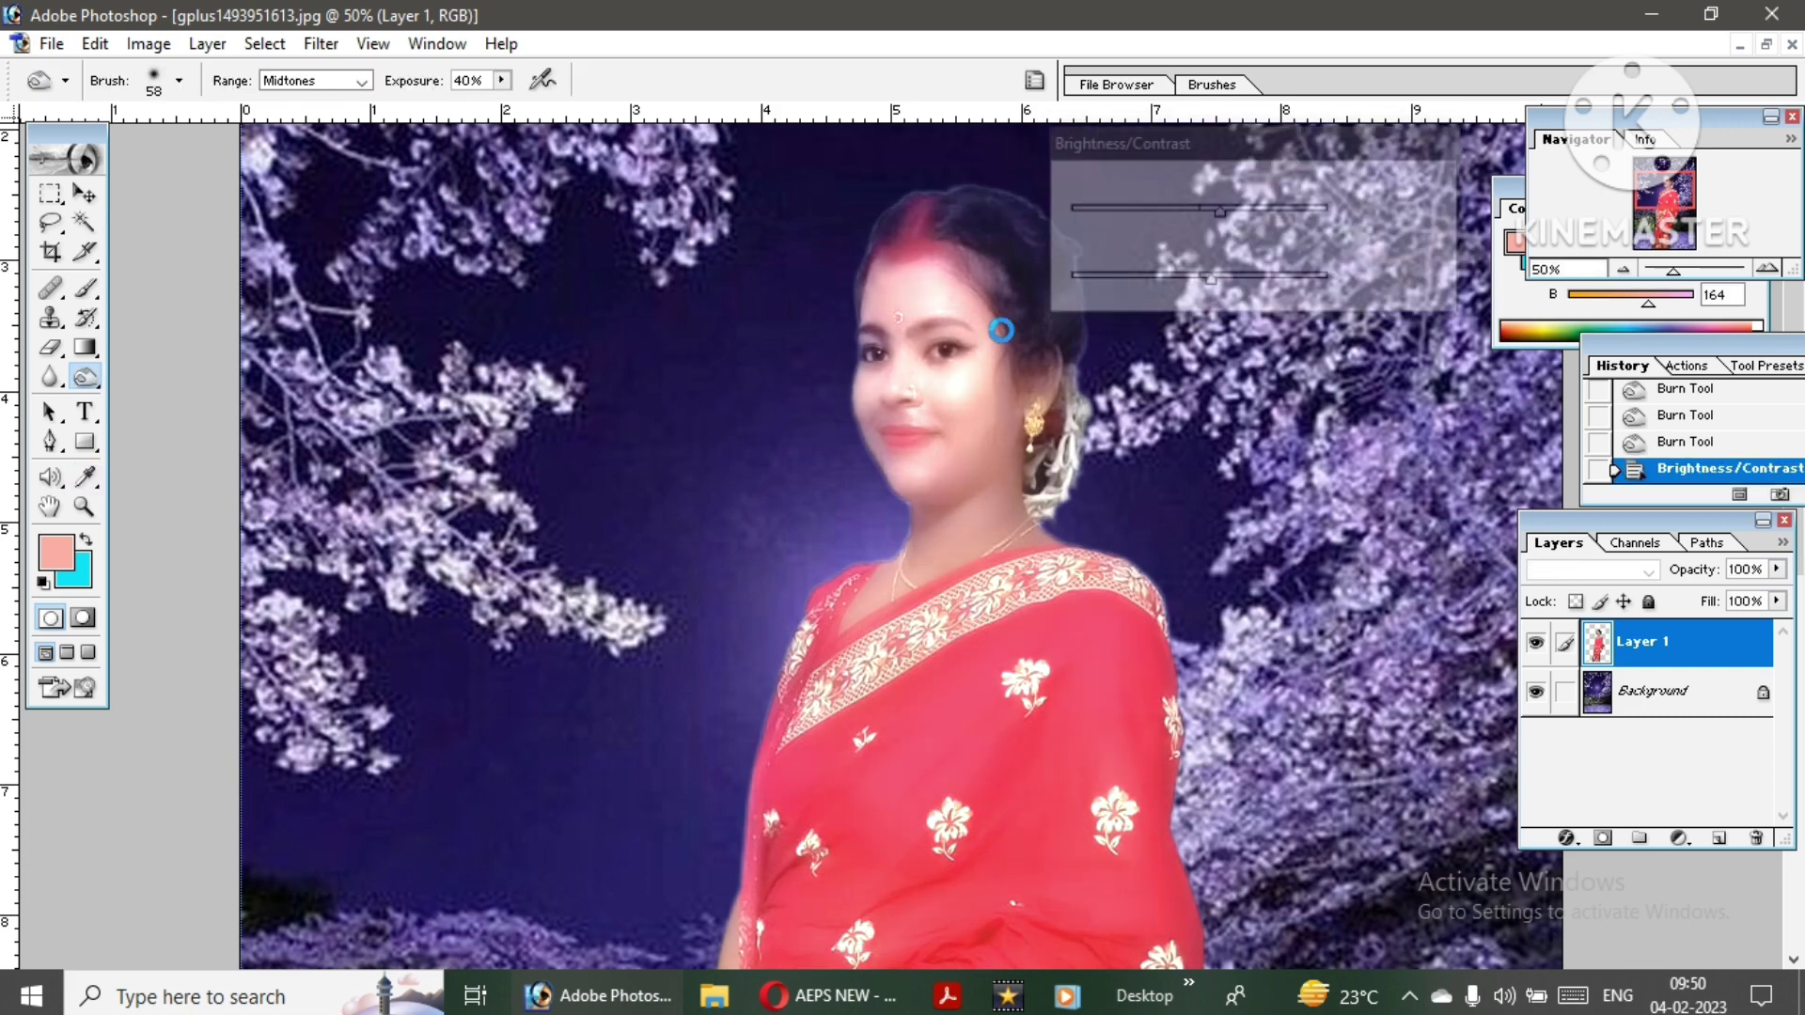
- Lift the Blue channel curve's midpoint to 133/158 with Curves (Ctrl+M)
{"action": "key", "text": "ctrl+m"}
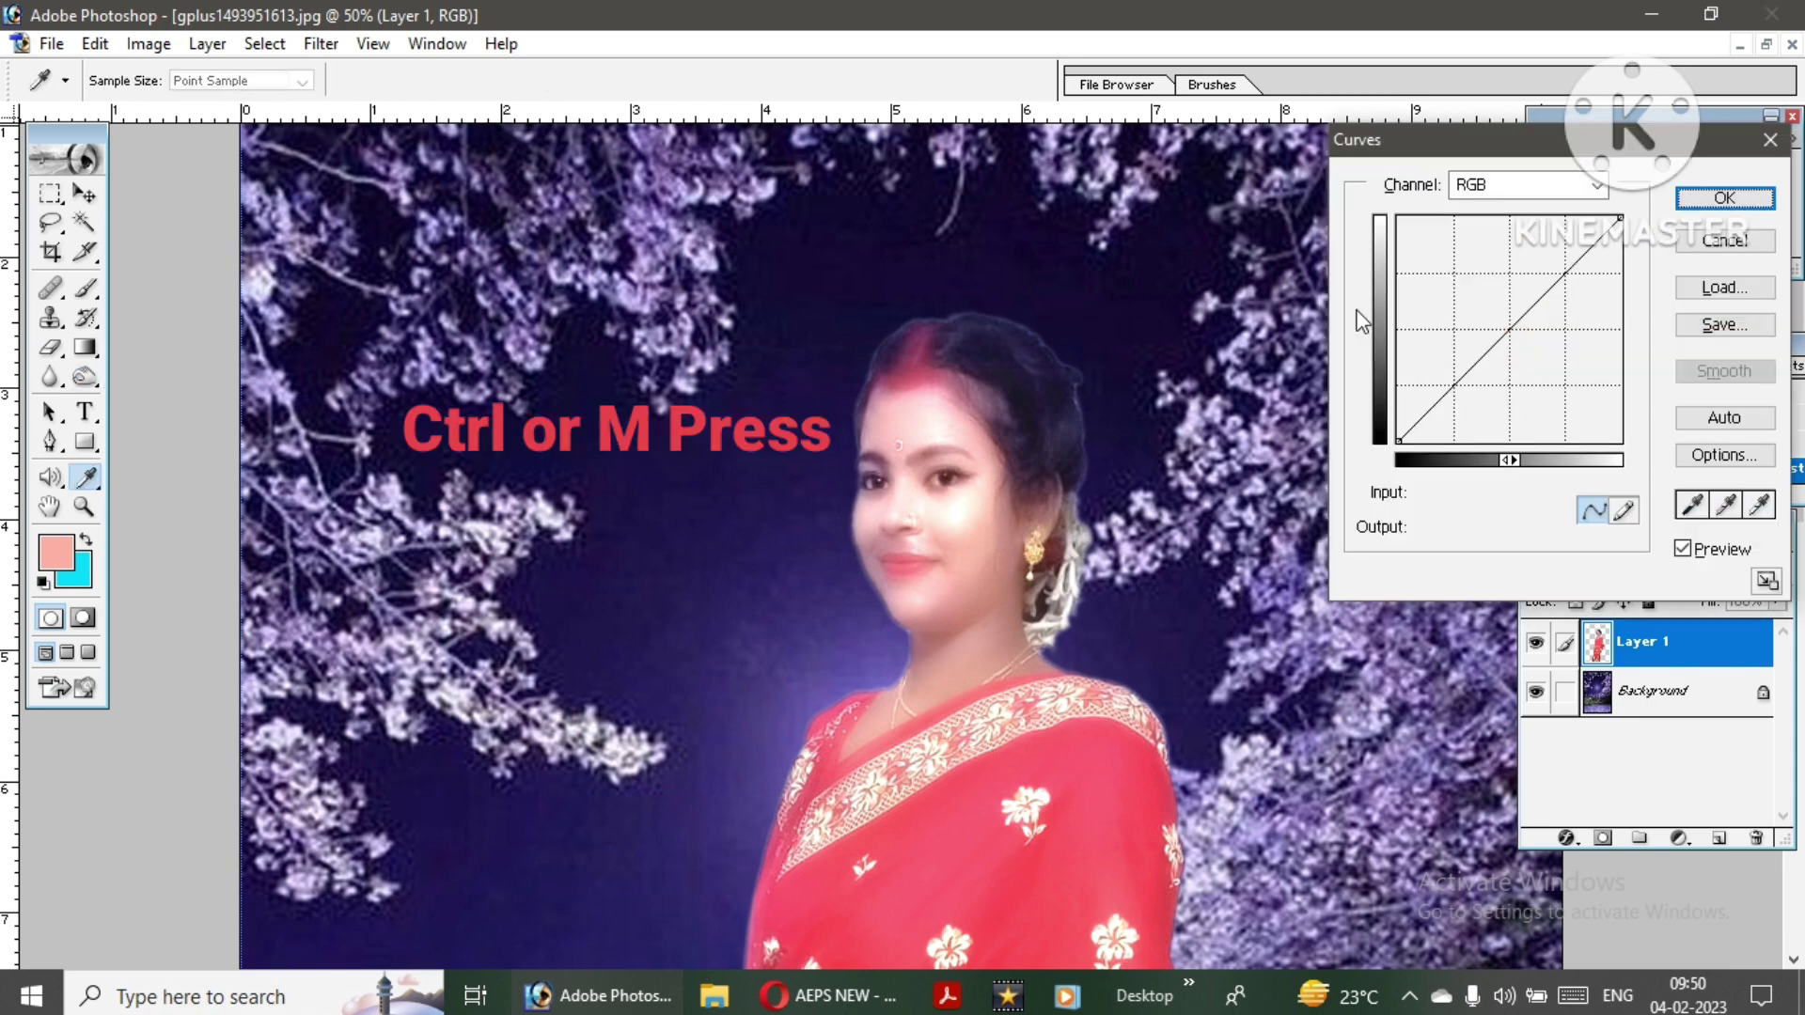
{"action": "left_click", "coordinate": [1523, 184]}
{"action": "left_click", "coordinate": [1467, 232]}
{"action": "left_click", "coordinate": [1523, 184]}
{"action": "left_click", "coordinate": [1497, 277]}
{"action": "left_click_drag", "start_coordinate": [1513, 326], "coordinate": [1513, 301]}
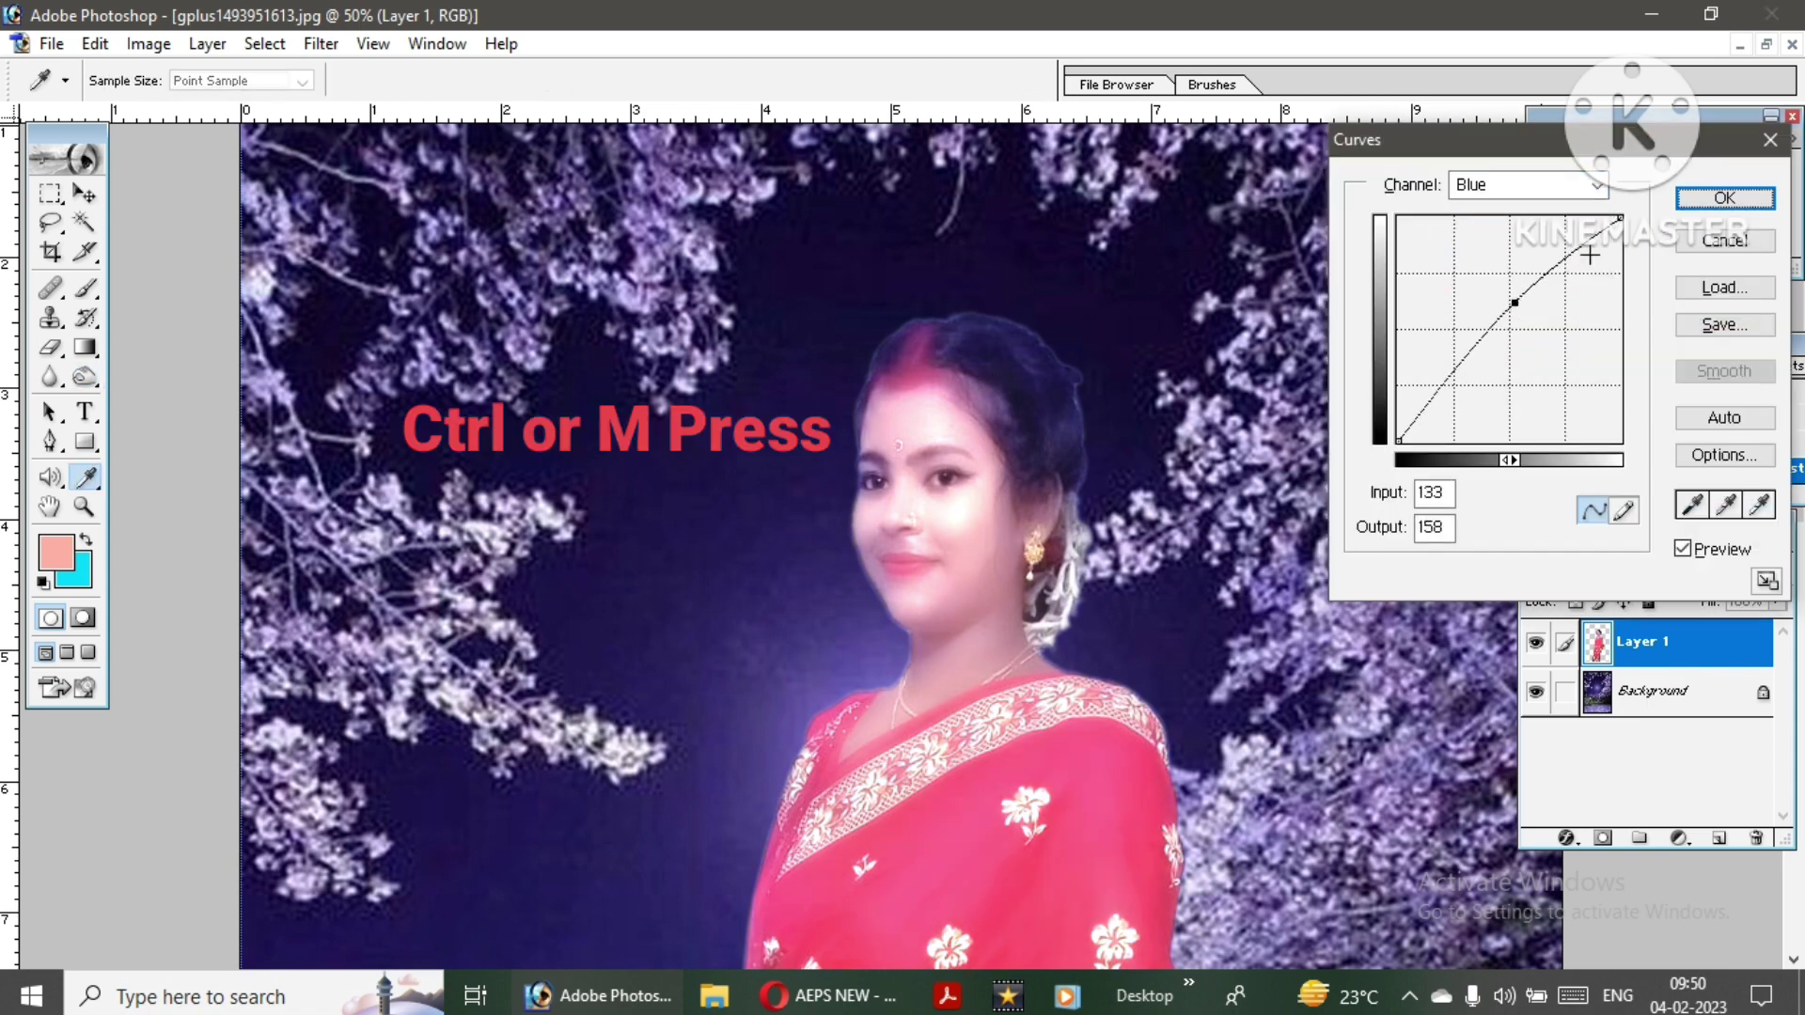
{"action": "left_click", "coordinate": [1682, 199]}
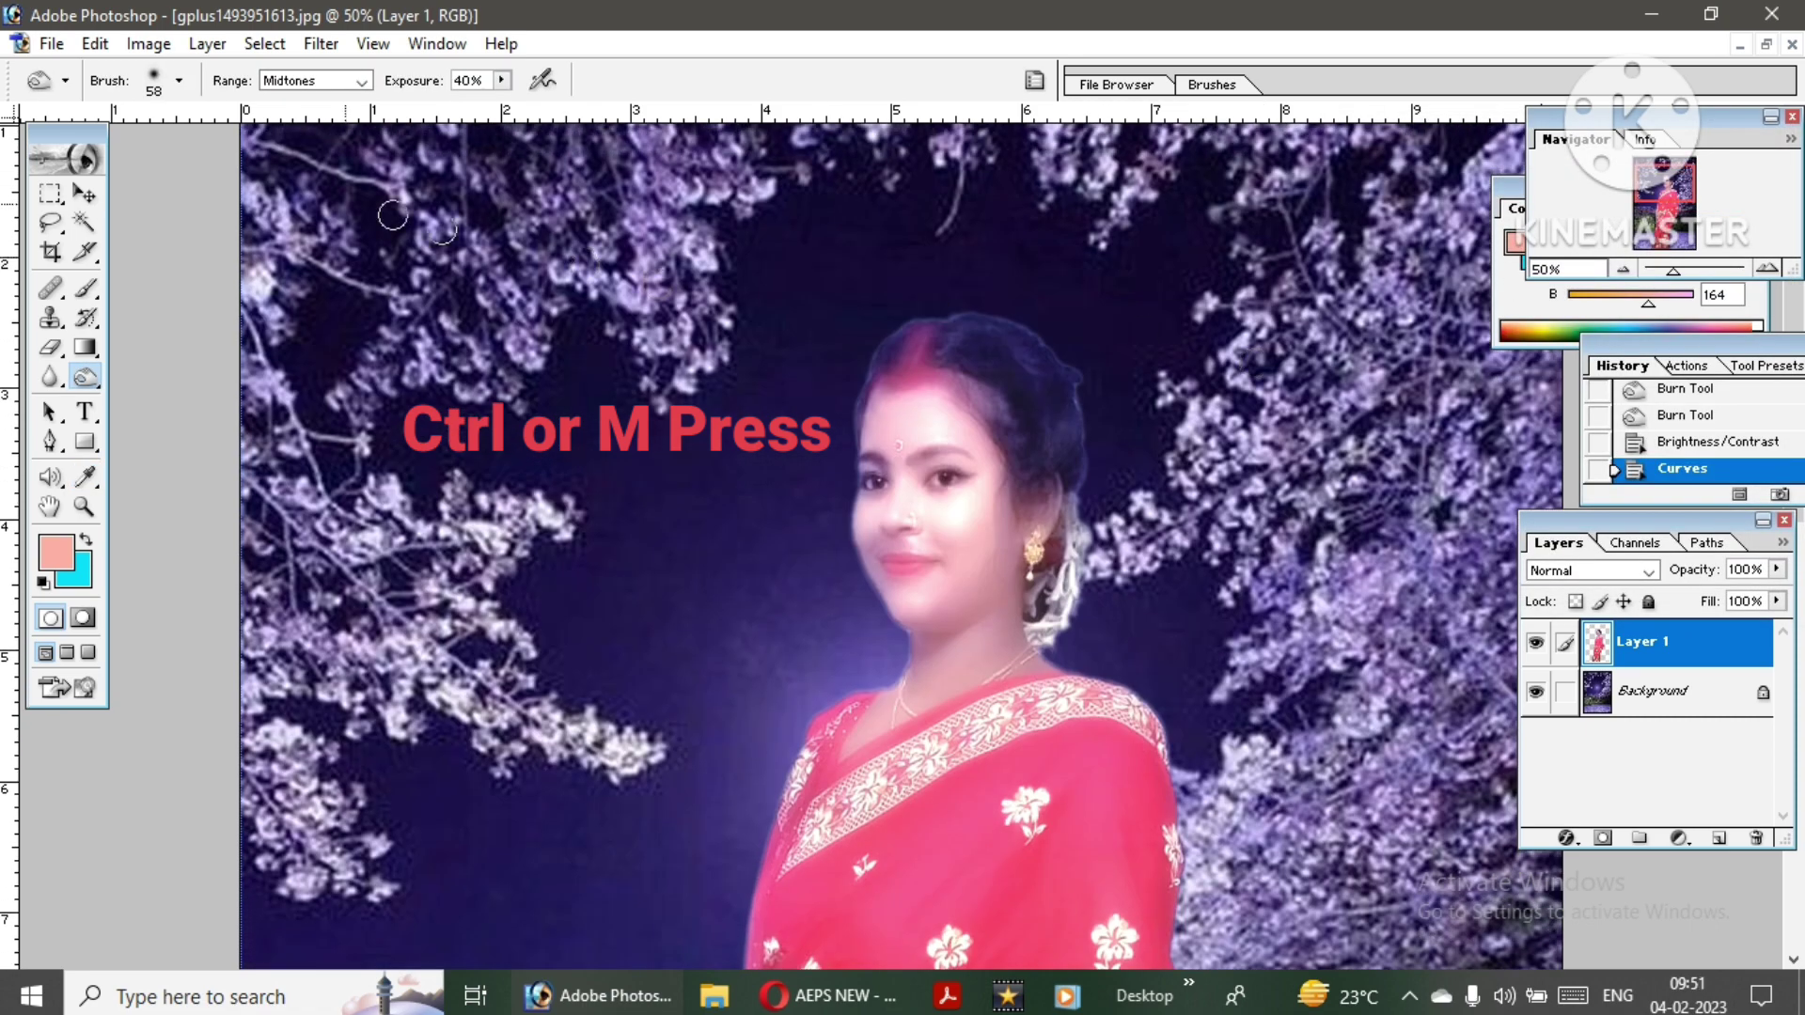
- Select the Background layer and darken its RGB curve to input 119, output 74
{"action": "key", "text": "v"}
{"action": "right_click", "coordinate": [487, 241]}
{"action": "left_click", "coordinate": [487, 241]}
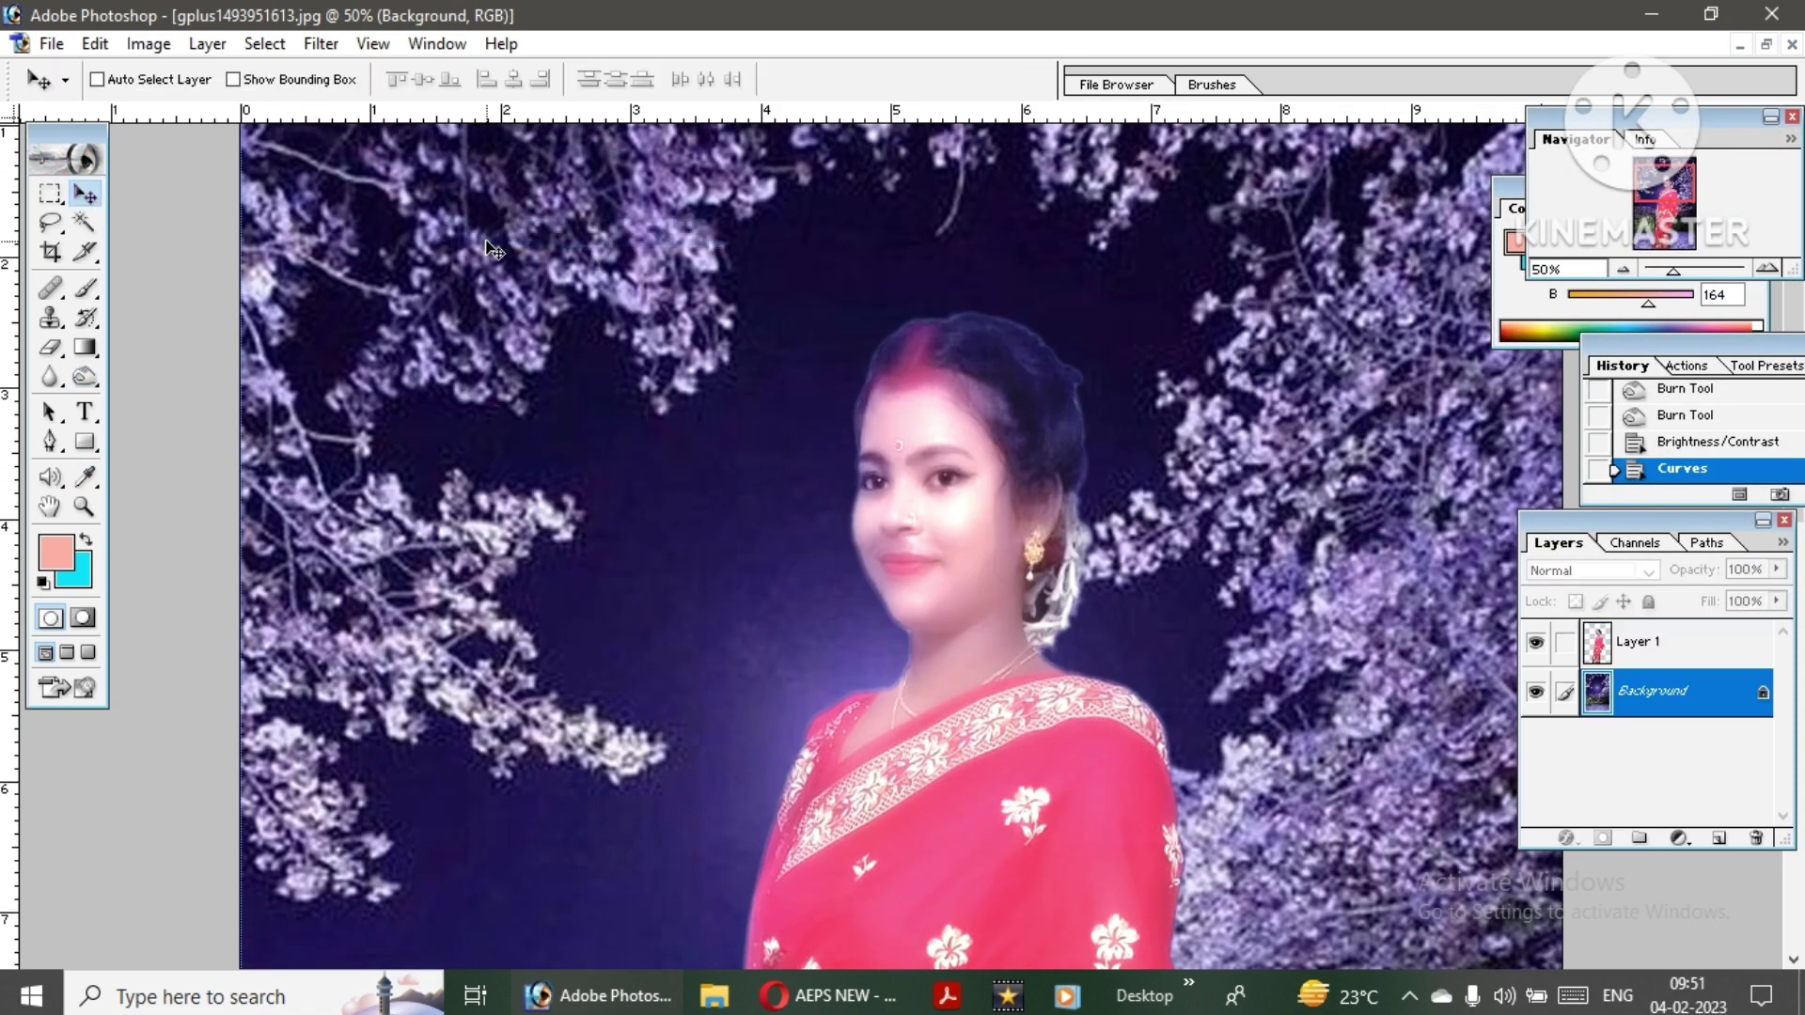
{"action": "key", "text": "ctrl+m"}
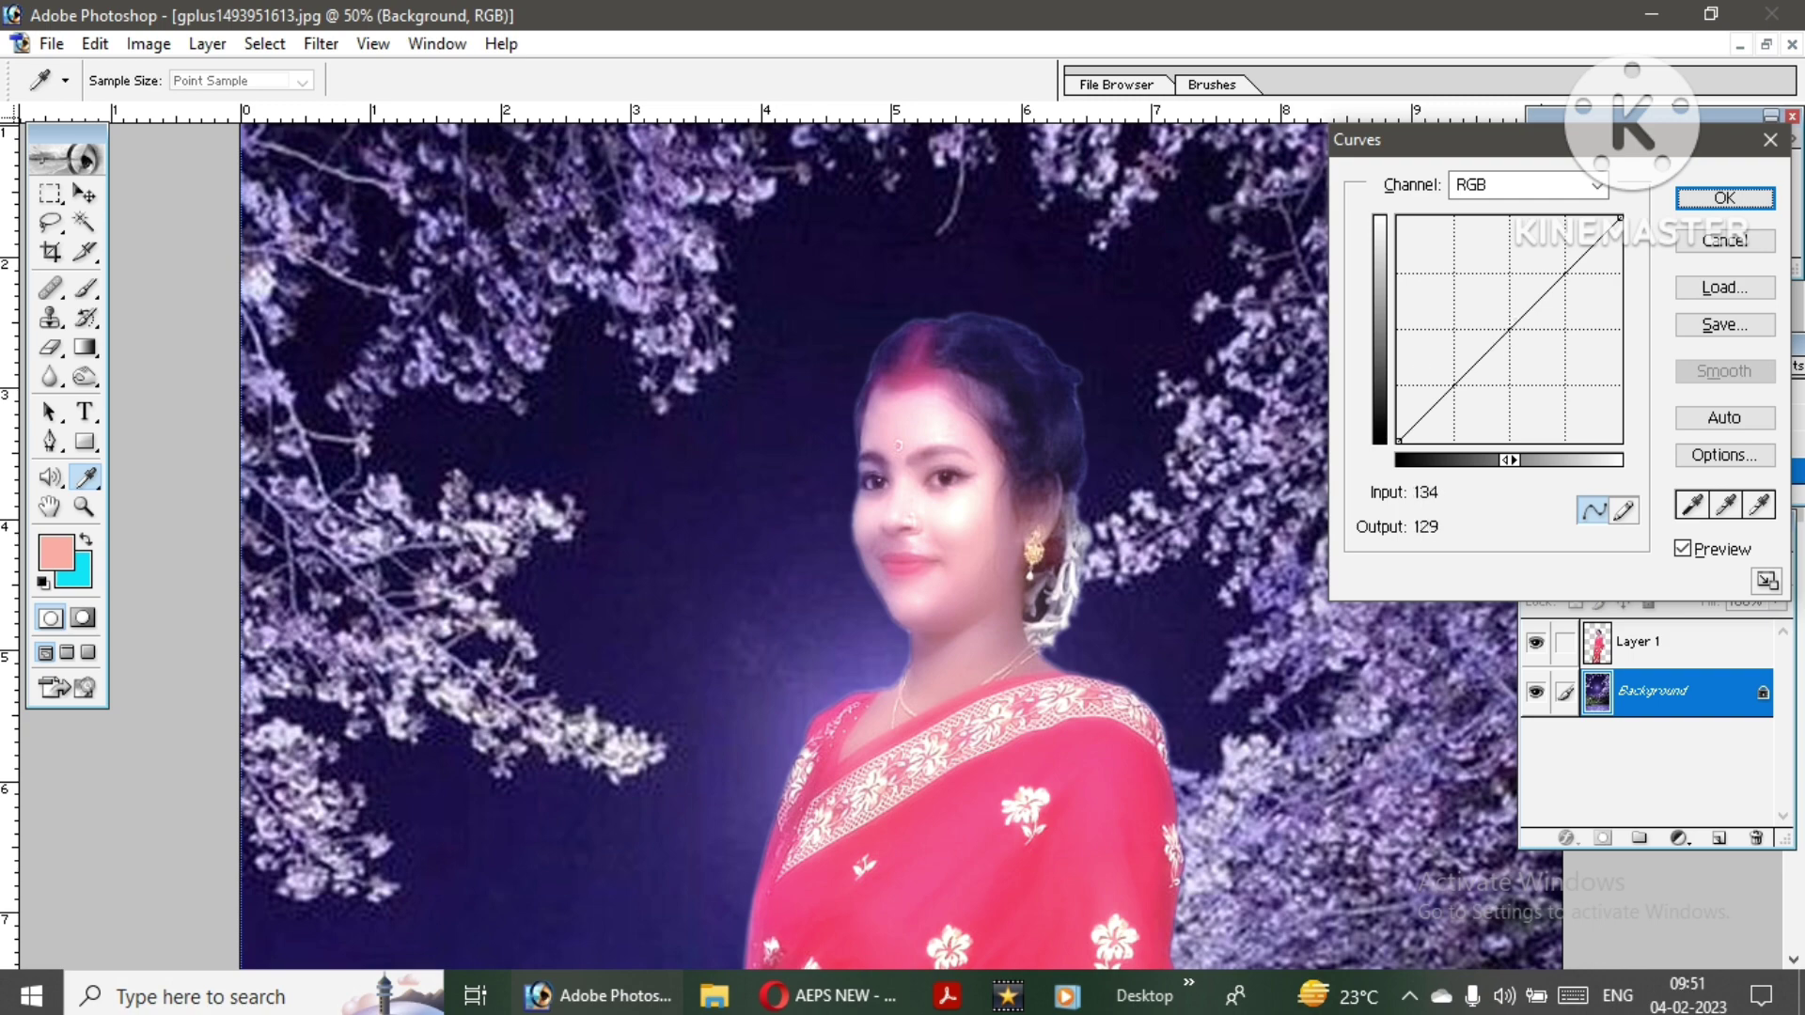
{"action": "left_click_drag", "start_coordinate": [1501, 336], "coordinate": [1501, 377]}
{"action": "key", "text": "ctrl+minus"}
{"action": "key", "text": "ctrl+minus"}
{"action": "key", "text": "ctrl+minus"}
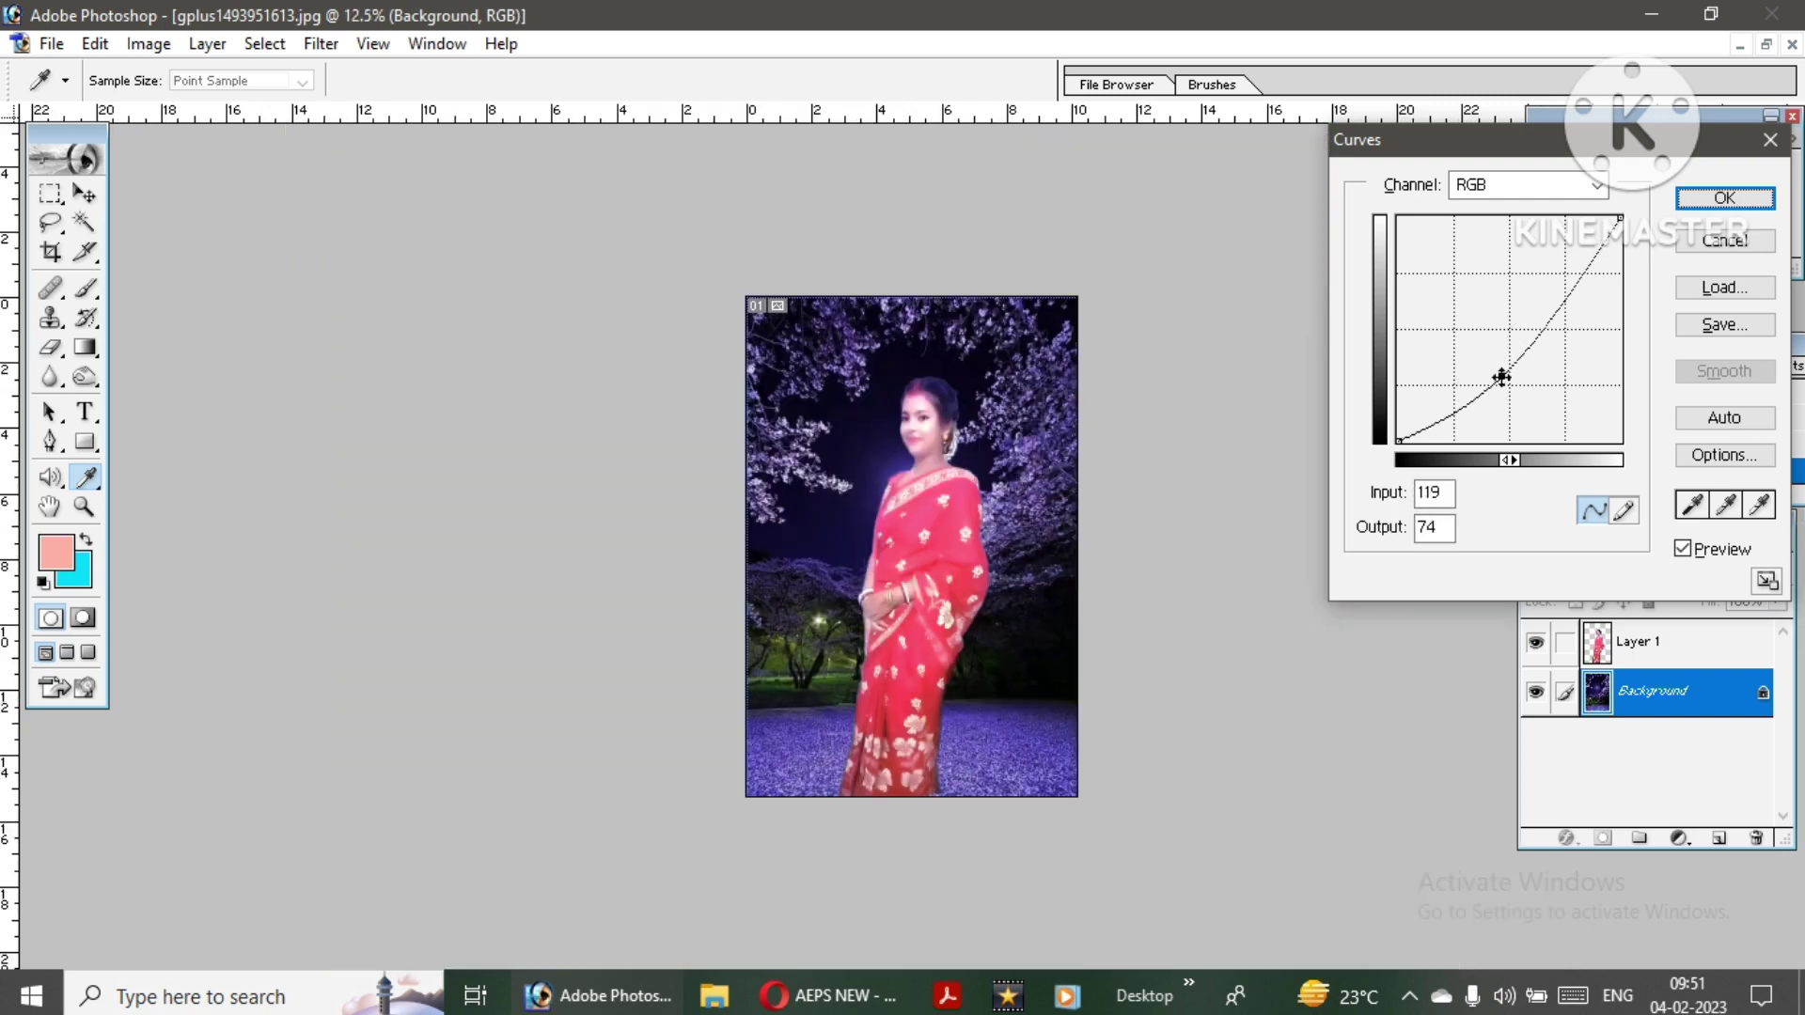
{"action": "left_click", "coordinate": [1725, 198]}
- Zoom in and back out to check the darkened night background
{"action": "key", "text": "ctrl+plus"}
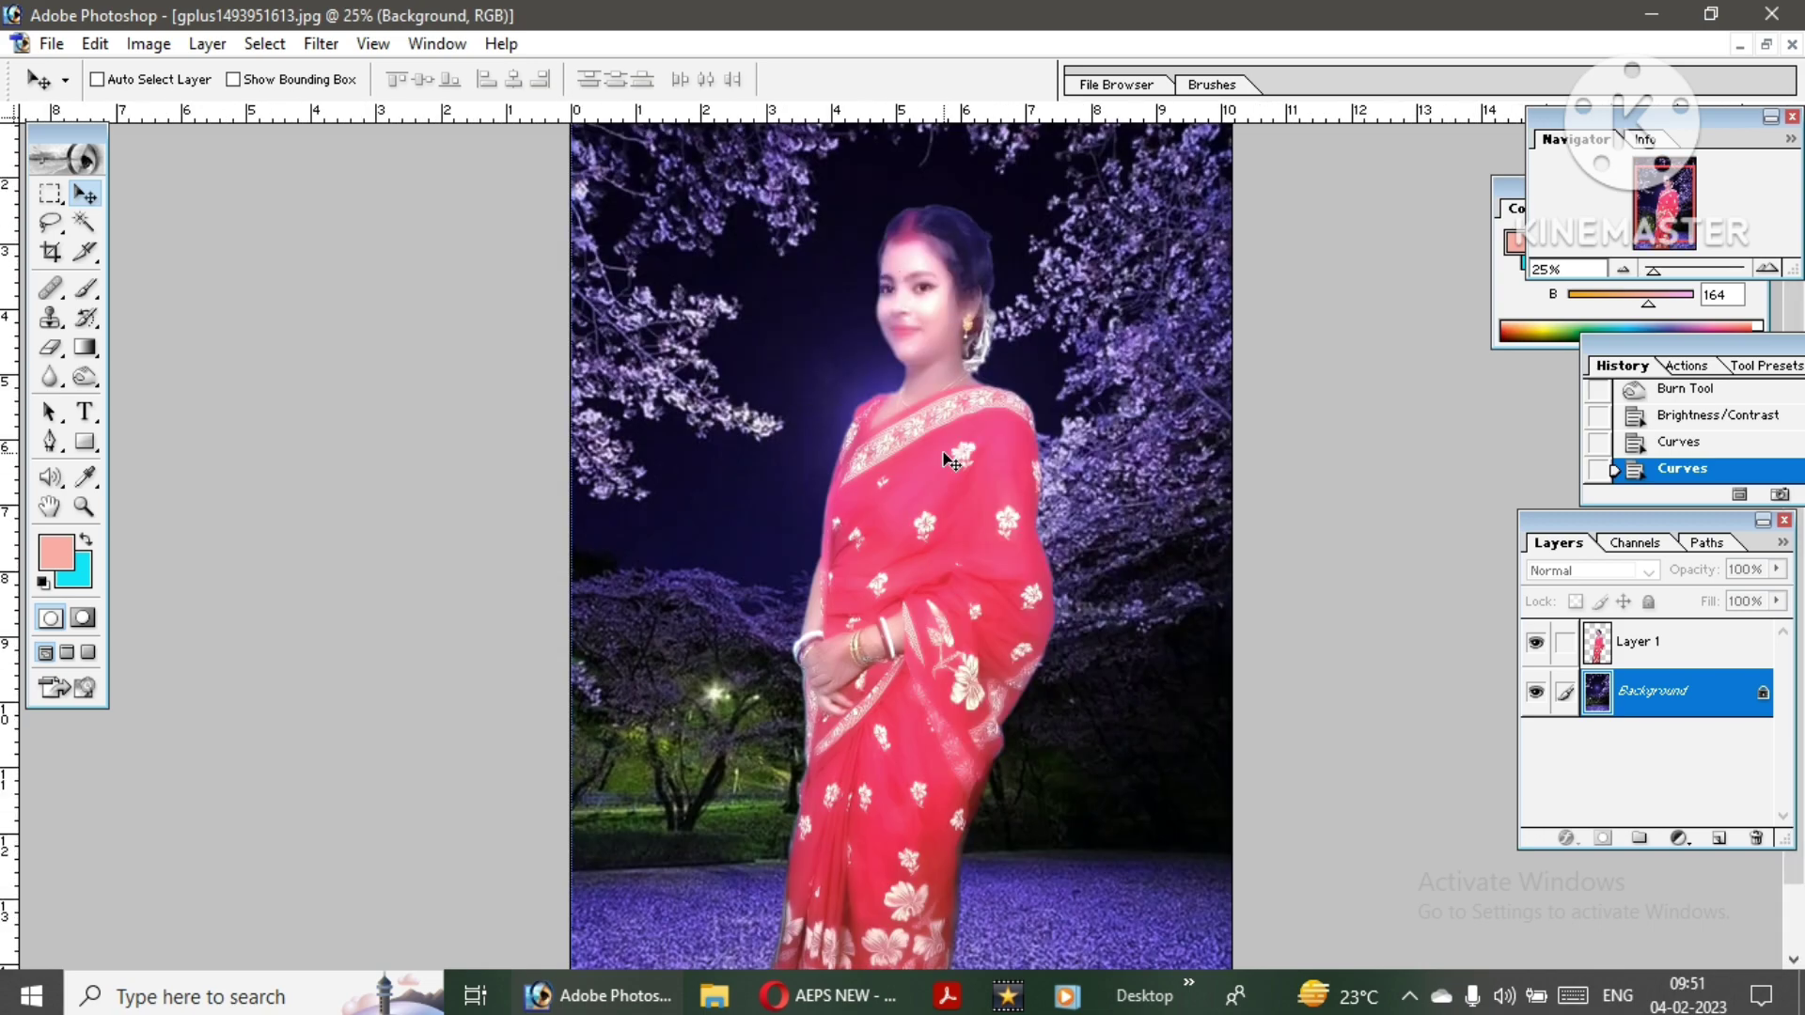
{"action": "scroll", "coordinate": [949, 461], "scroll_direction": "up", "scroll_amount": 2}
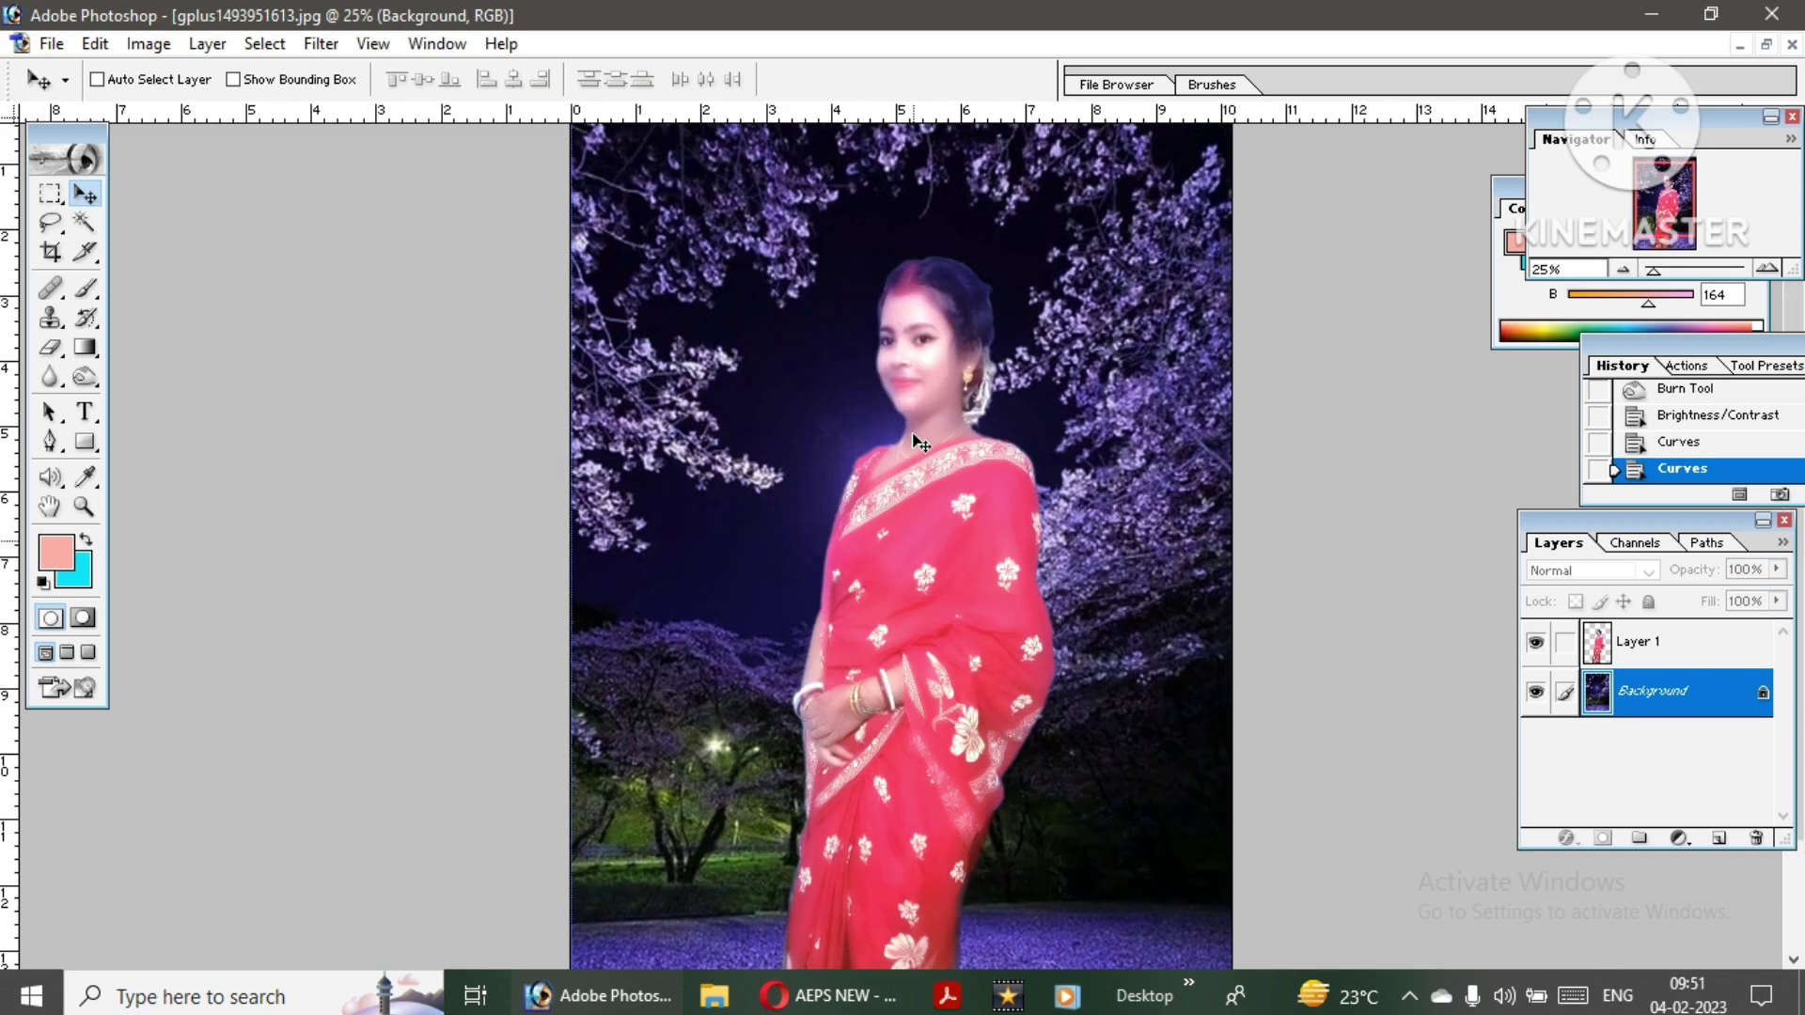
{"action": "key", "text": "ctrl+minus"}
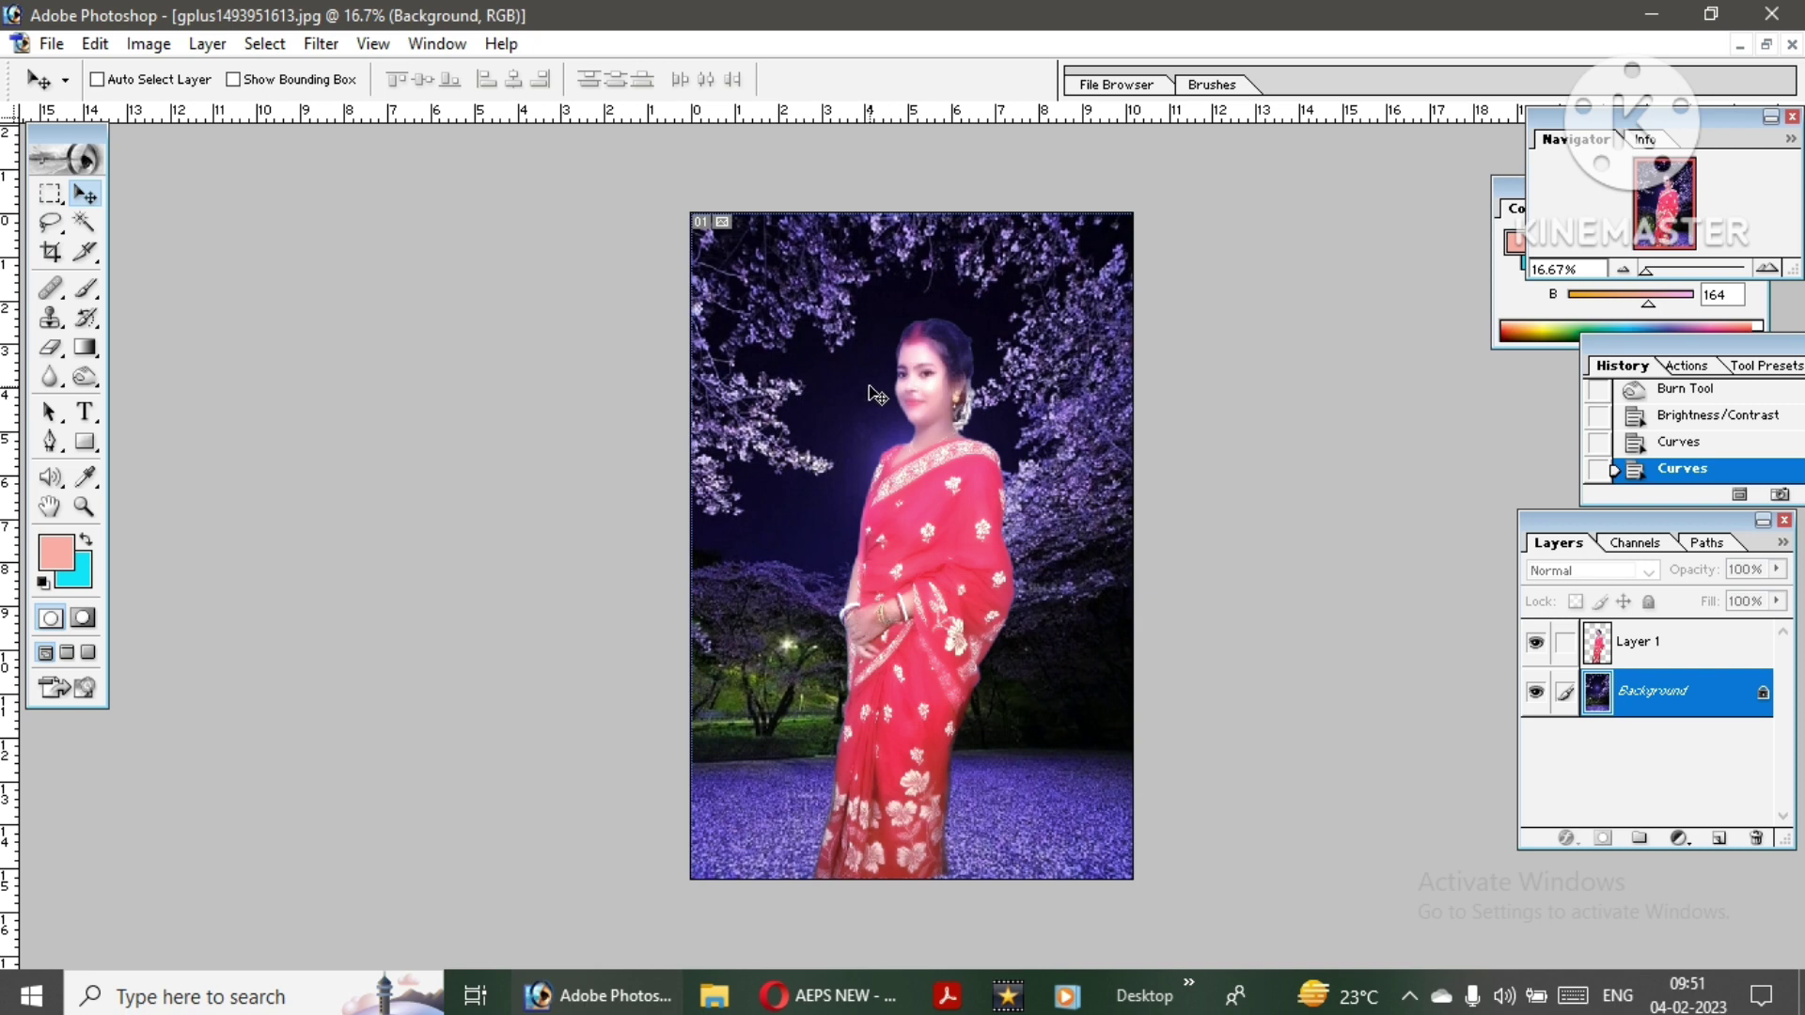
- Run Filter > Magic > Magic Pro at Graininess 30 on the background, then zoom in to inspect
{"action": "right_click", "coordinate": [794, 373]}
{"action": "left_click", "coordinate": [818, 376]}
{"action": "left_click", "coordinate": [324, 49]}
{"action": "mouse_move", "coordinate": [415, 806]}
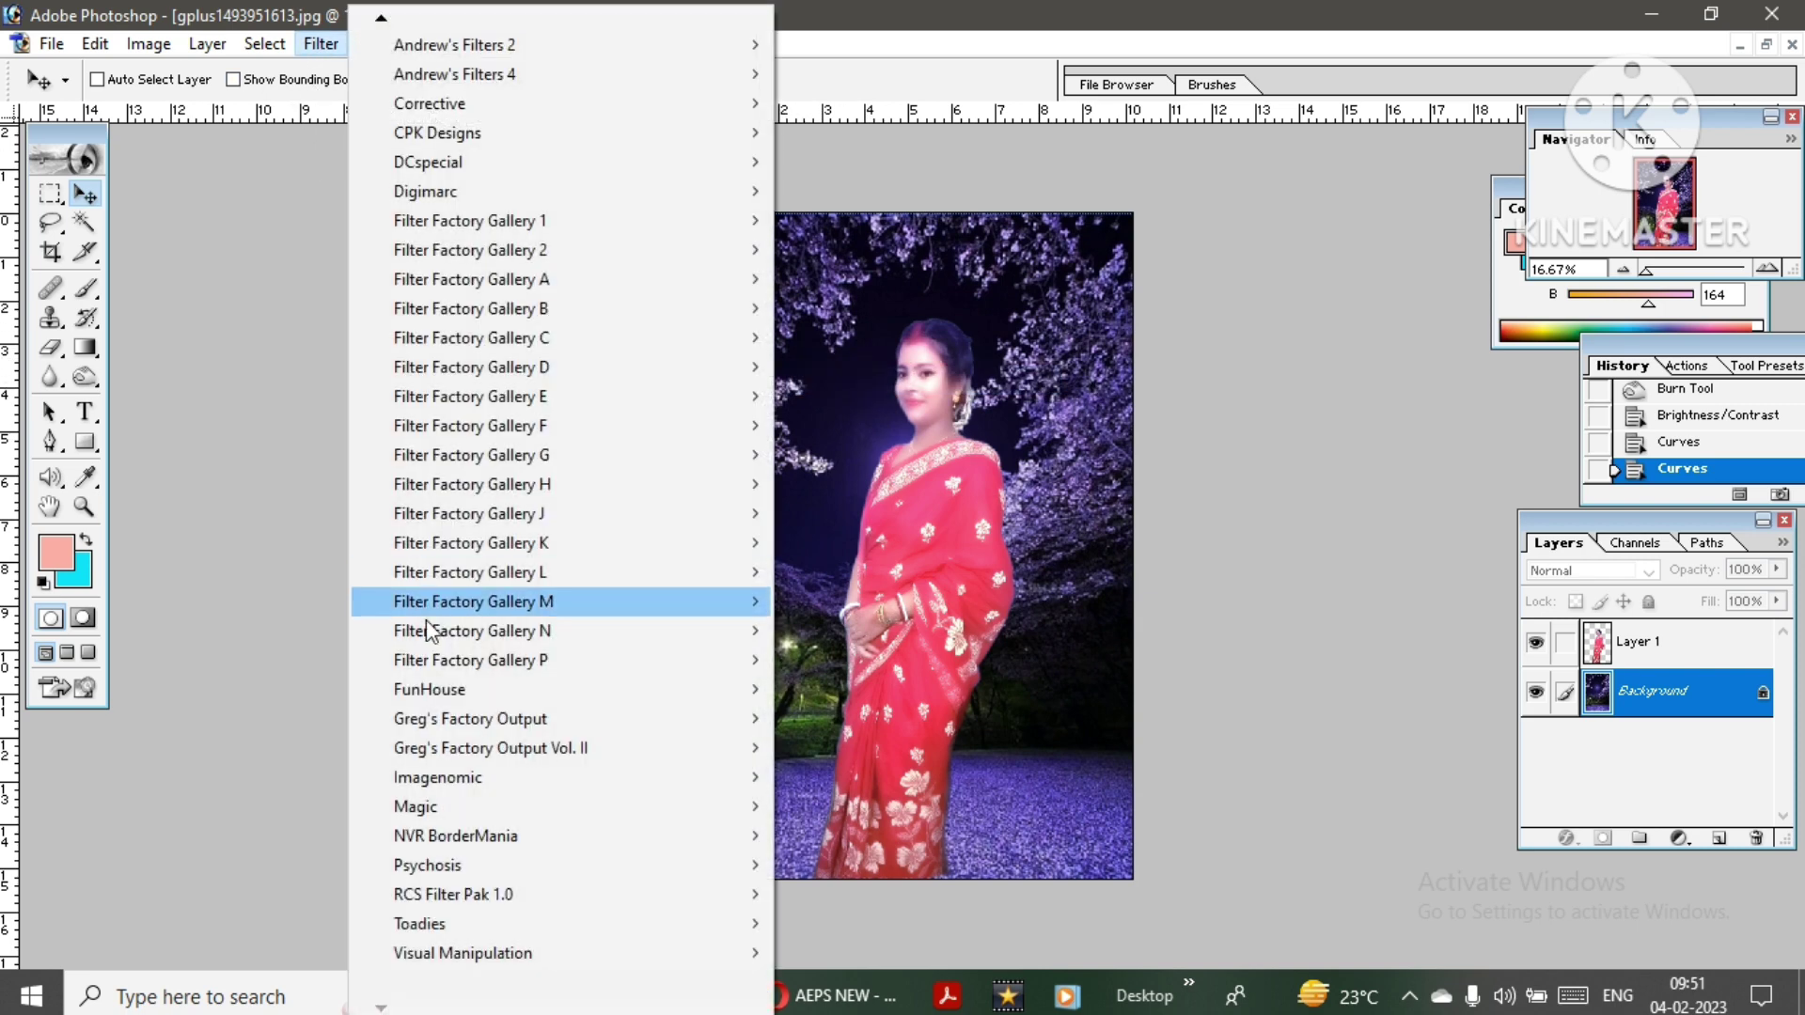
{"action": "left_click", "coordinate": [815, 806]}
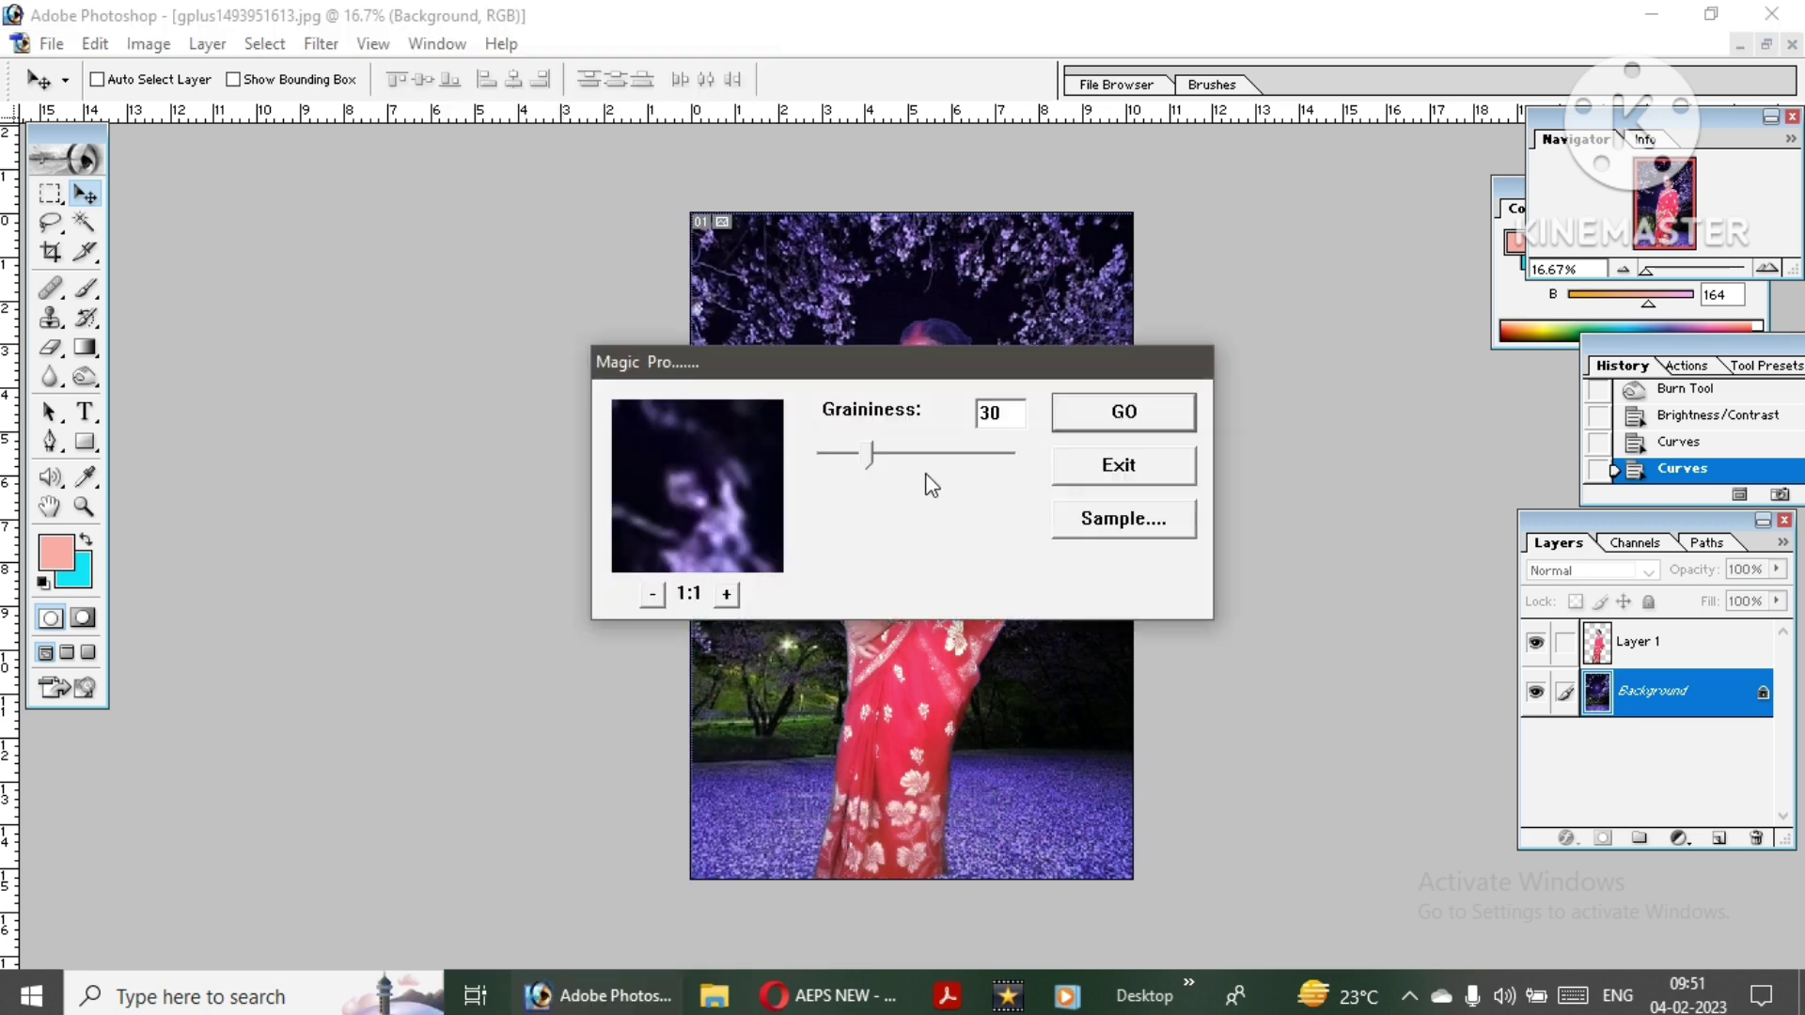
{"action": "left_click", "coordinate": [1119, 419]}
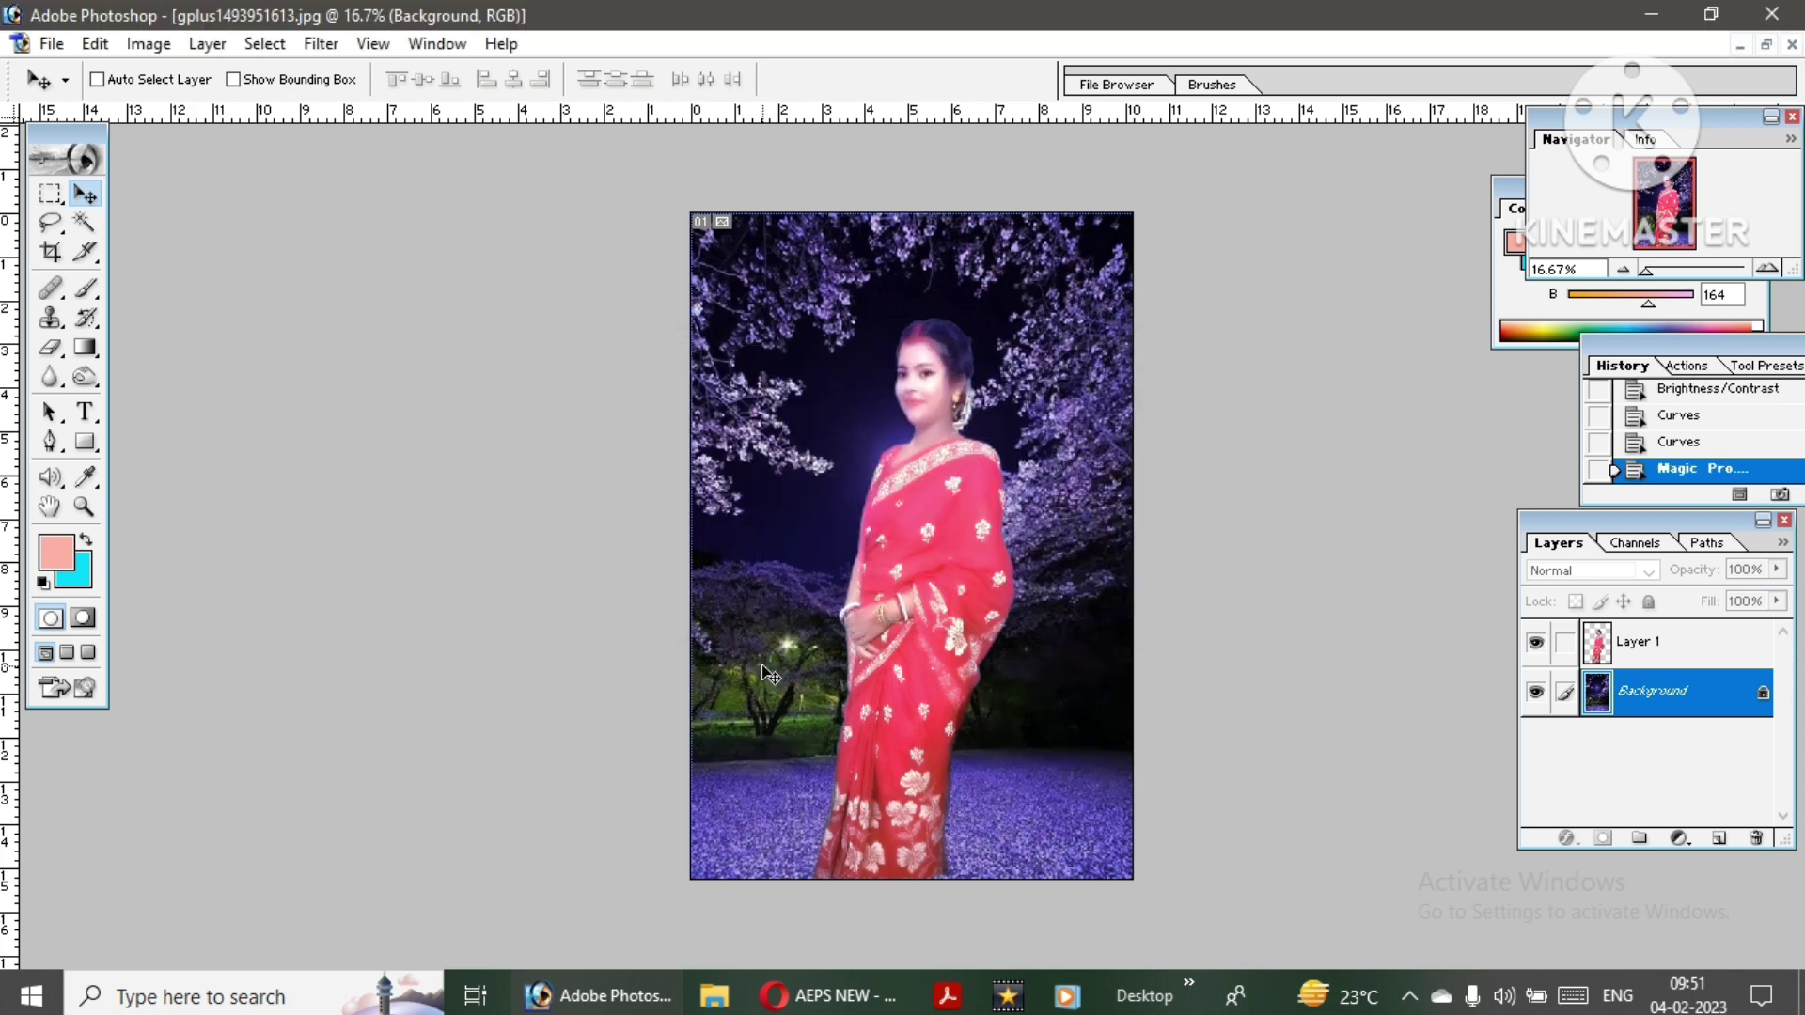
{"action": "key", "text": "ctrl+plus"}
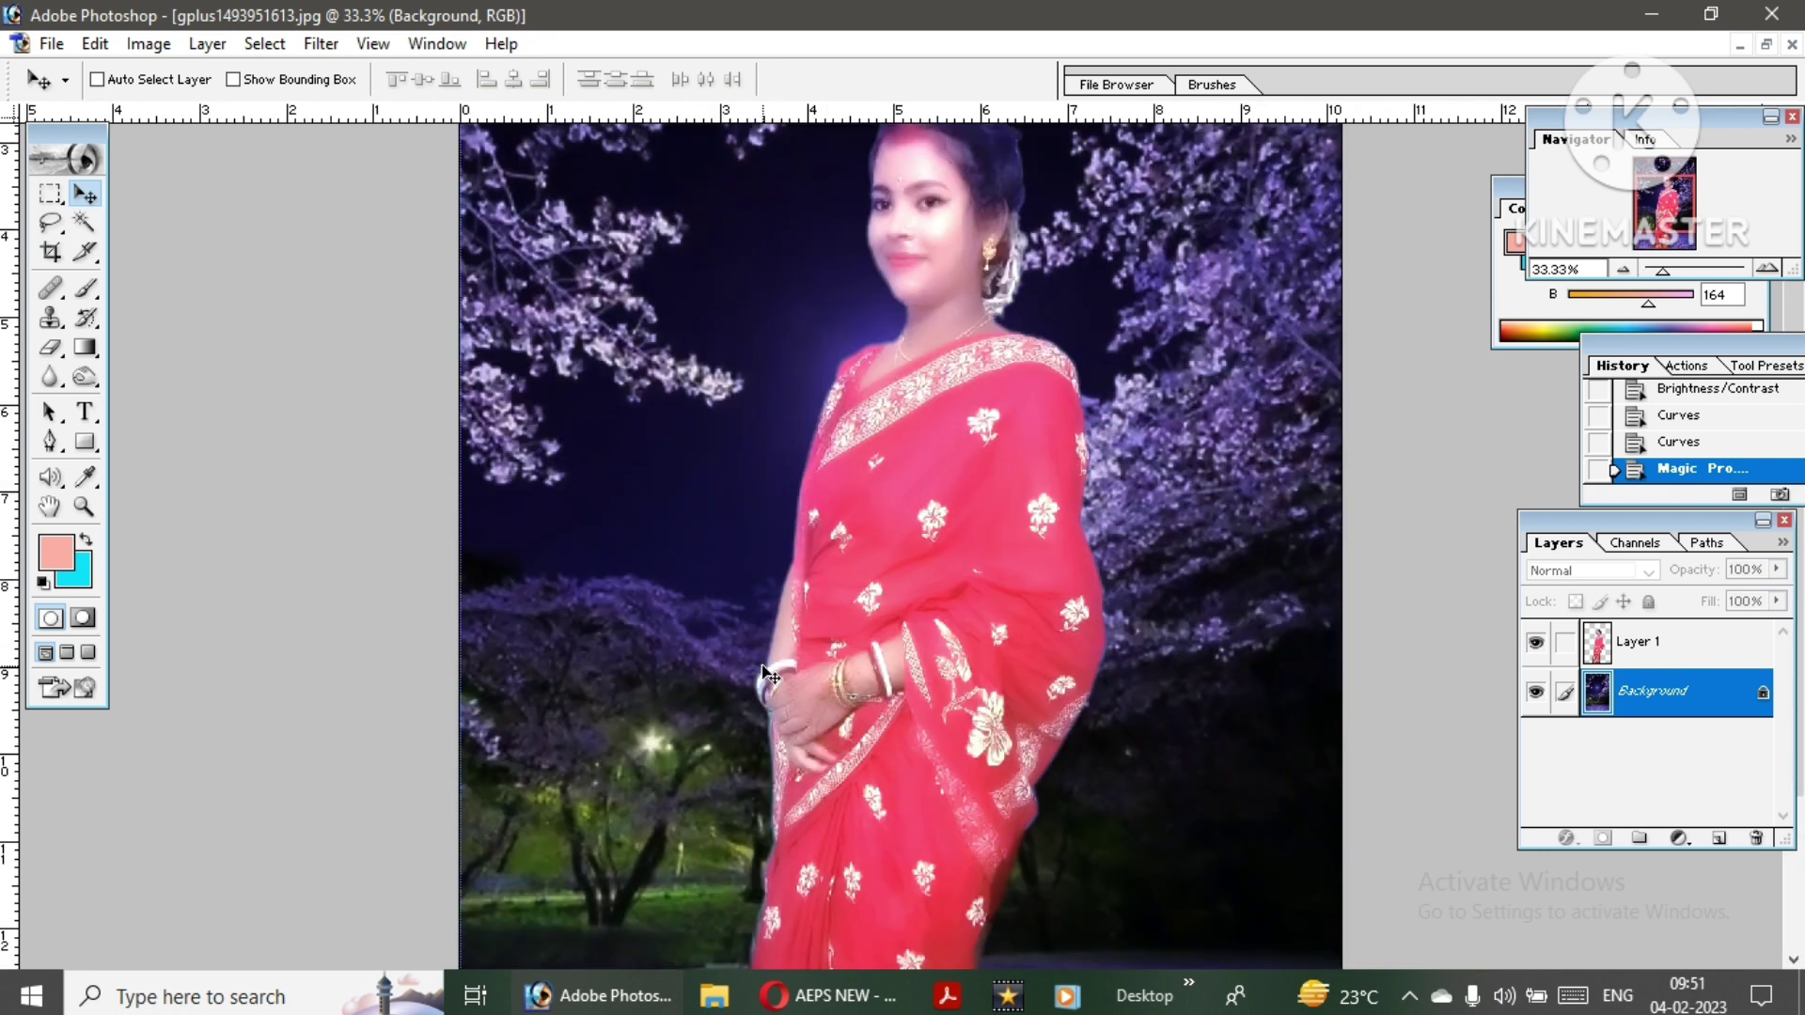
{"action": "scroll", "coordinate": [767, 674], "scroll_direction": "up", "scroll_amount": 3}
{"action": "scroll", "coordinate": [757, 677], "scroll_direction": "up", "scroll_amount": 2}
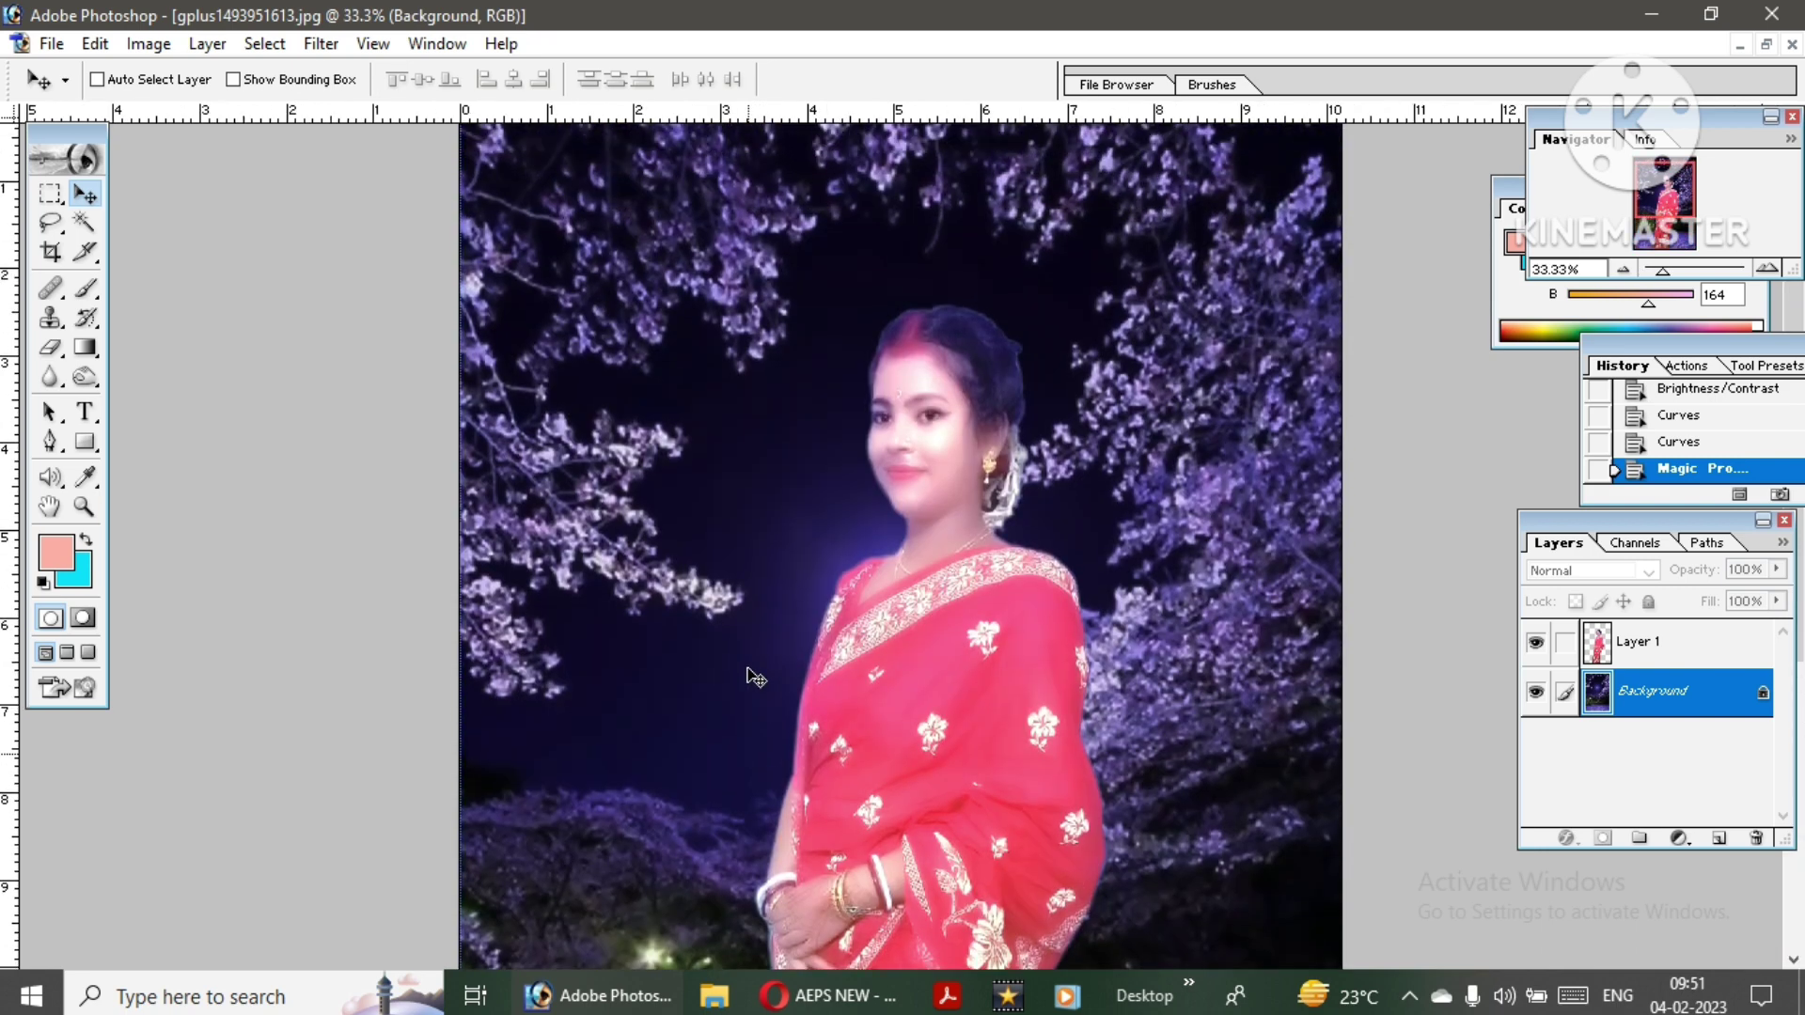
- Raise the background's Blue channel curve to input 114, output 172, then zoom out
{"action": "right_click", "coordinate": [630, 456]}
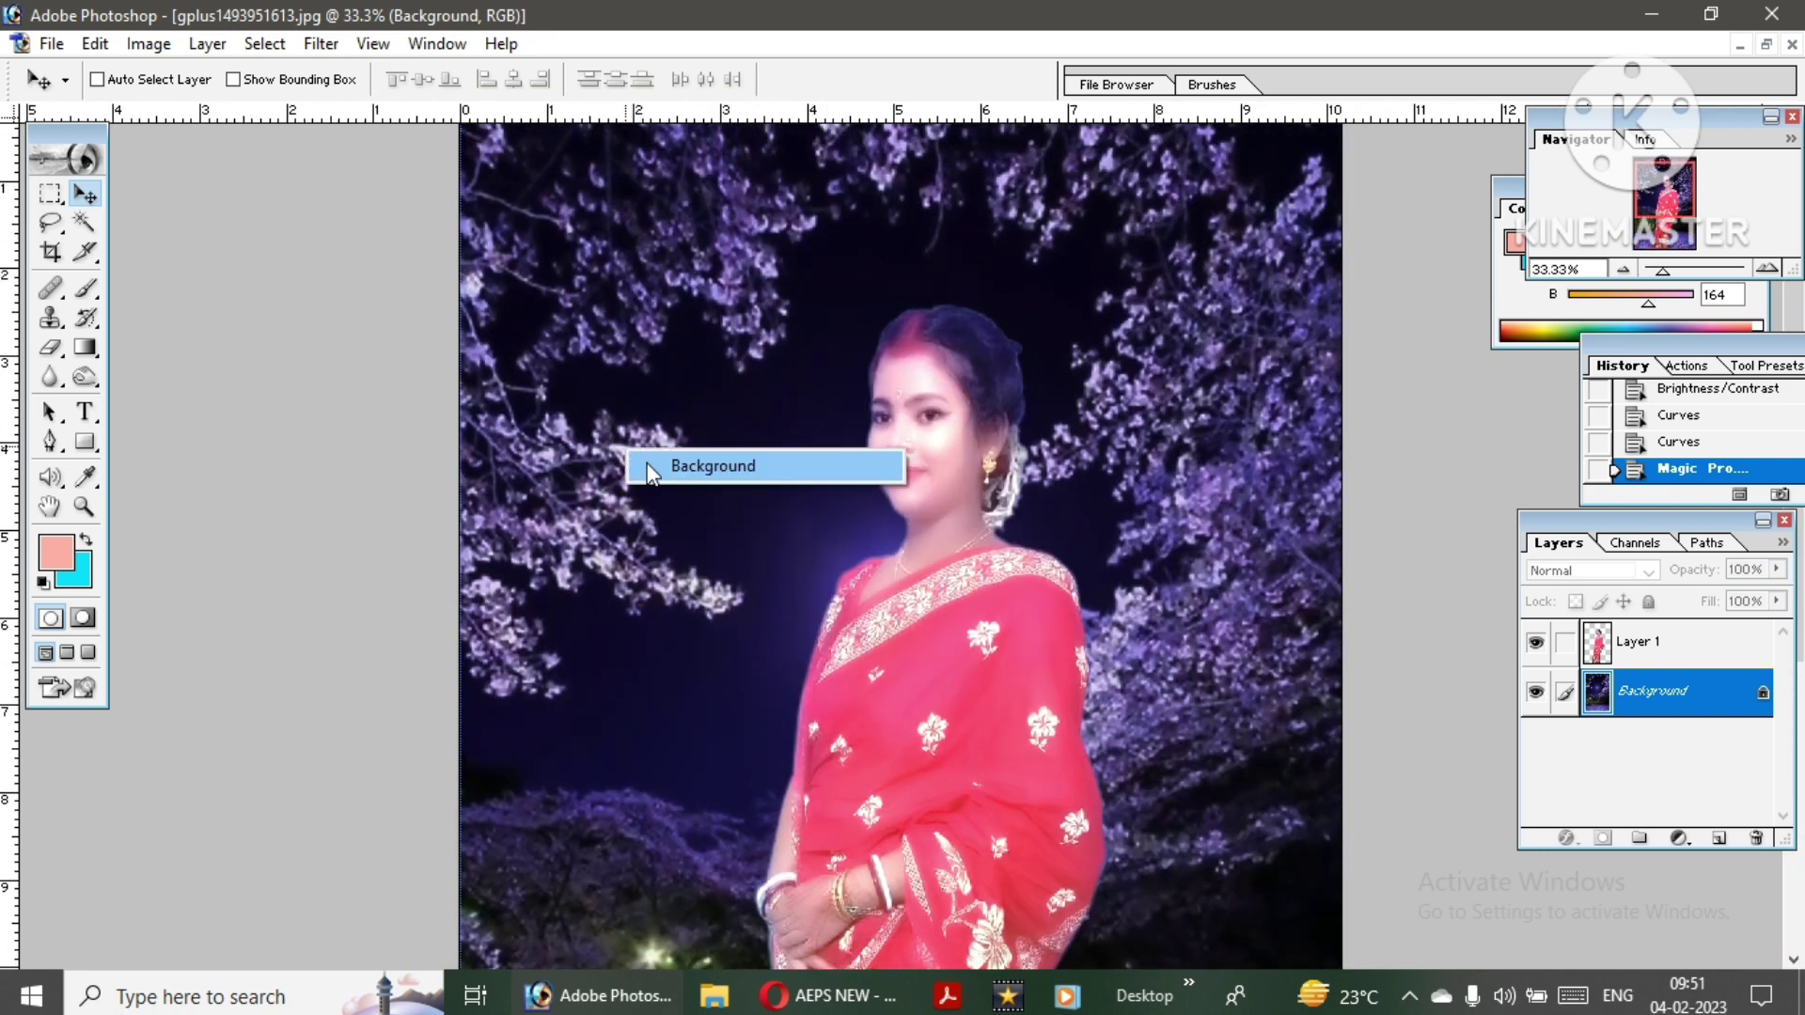
{"action": "left_click", "coordinate": [647, 470]}
{"action": "key", "text": "ctrl+m"}
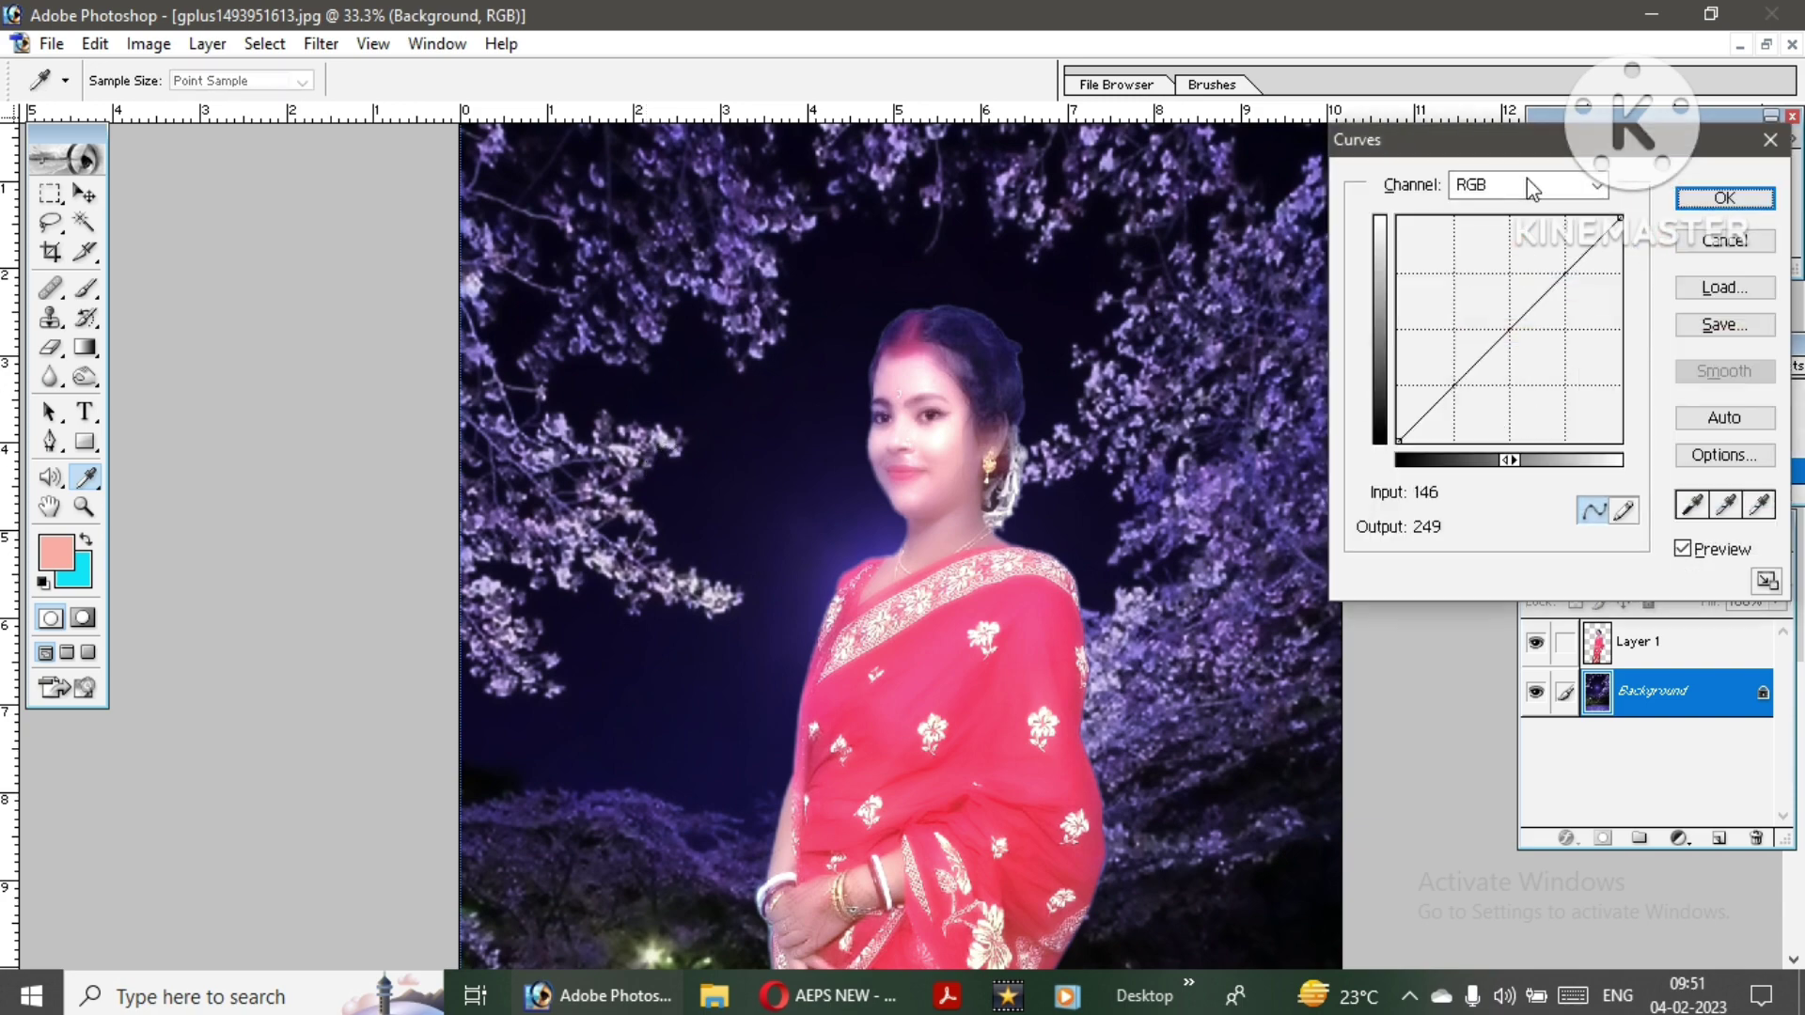
{"action": "left_click", "coordinate": [1531, 186]}
{"action": "left_click", "coordinate": [1504, 254]}
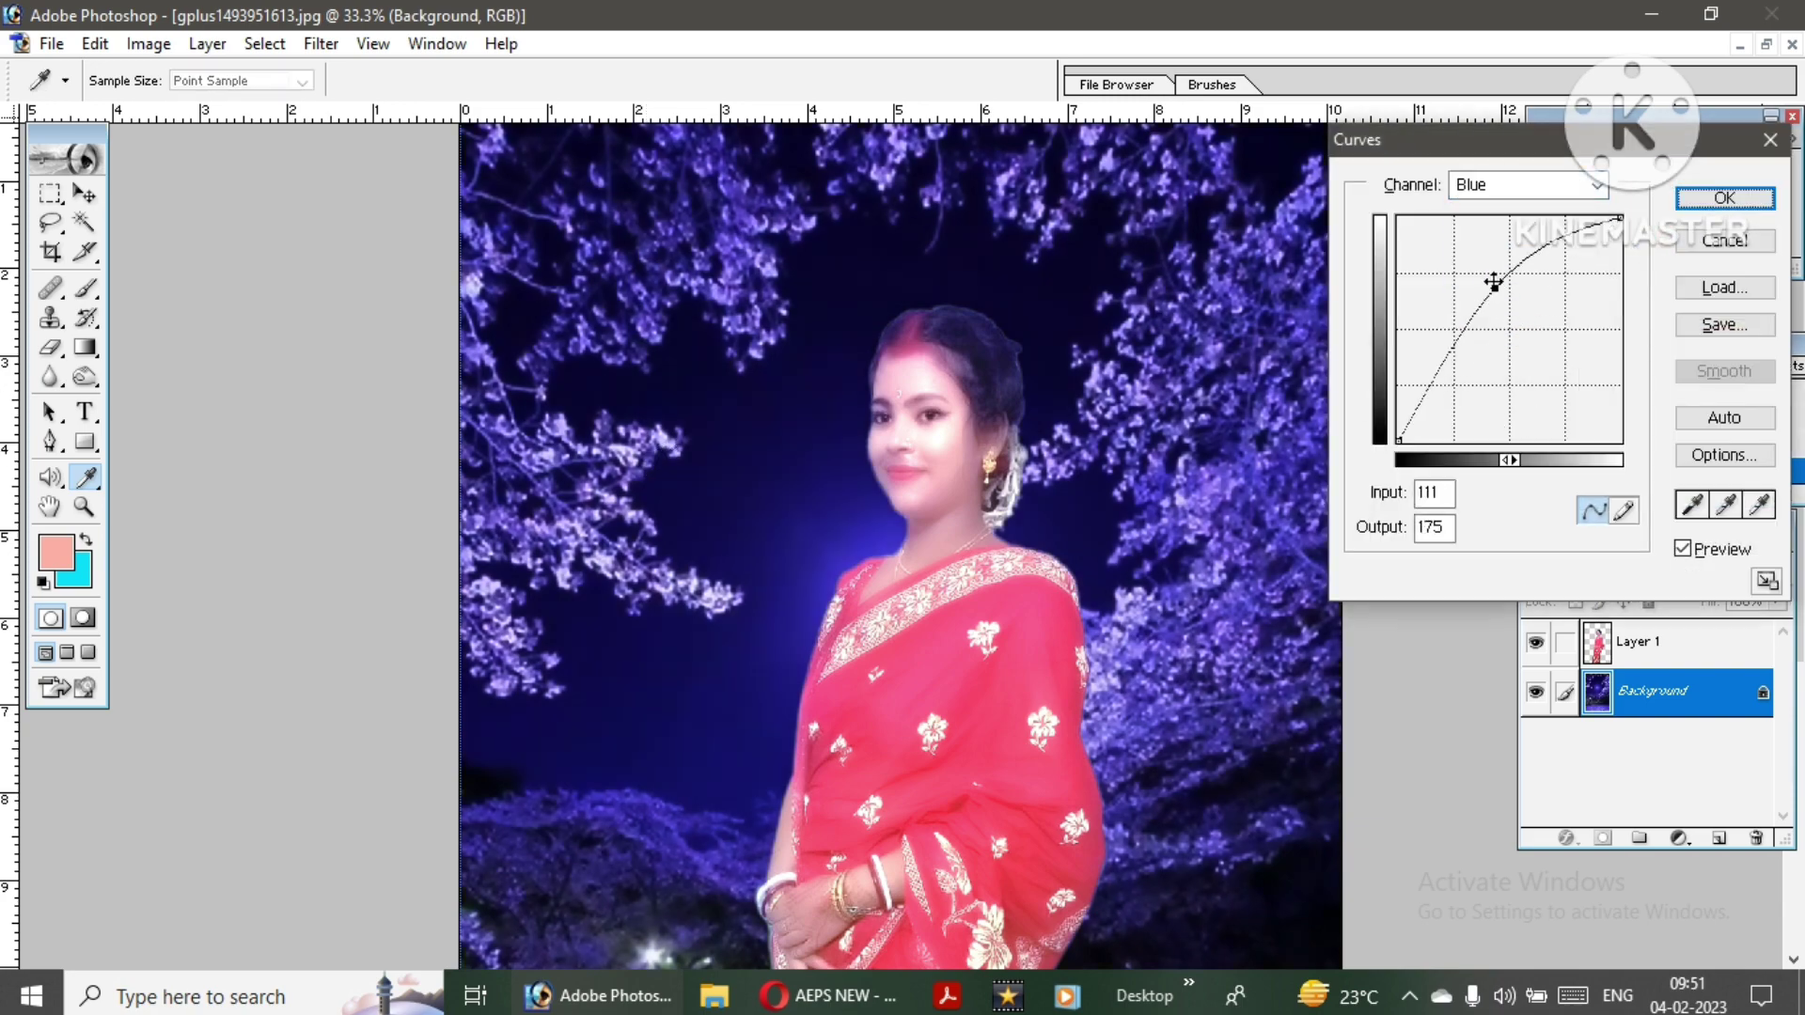
{"action": "left_click_drag", "start_coordinate": [1494, 282], "coordinate": [1498, 289]}
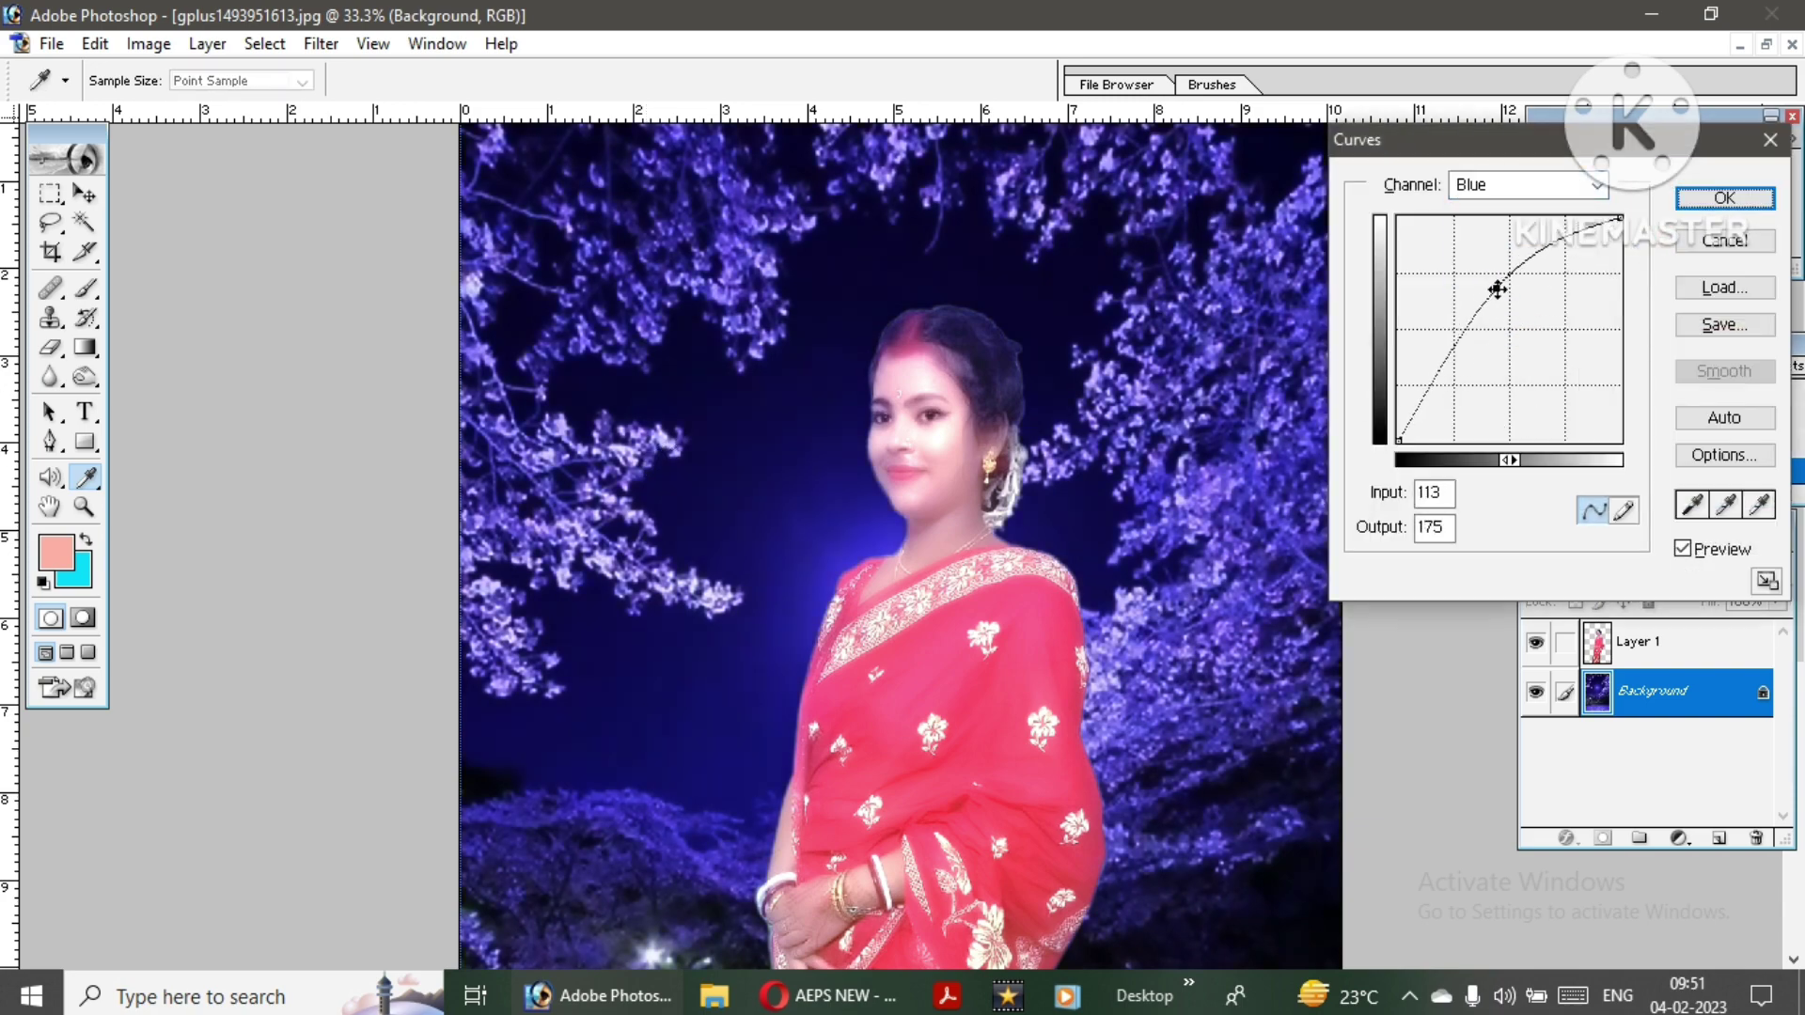
{"action": "left_click", "coordinate": [1739, 199]}
{"action": "key", "text": "ctrl+minus"}
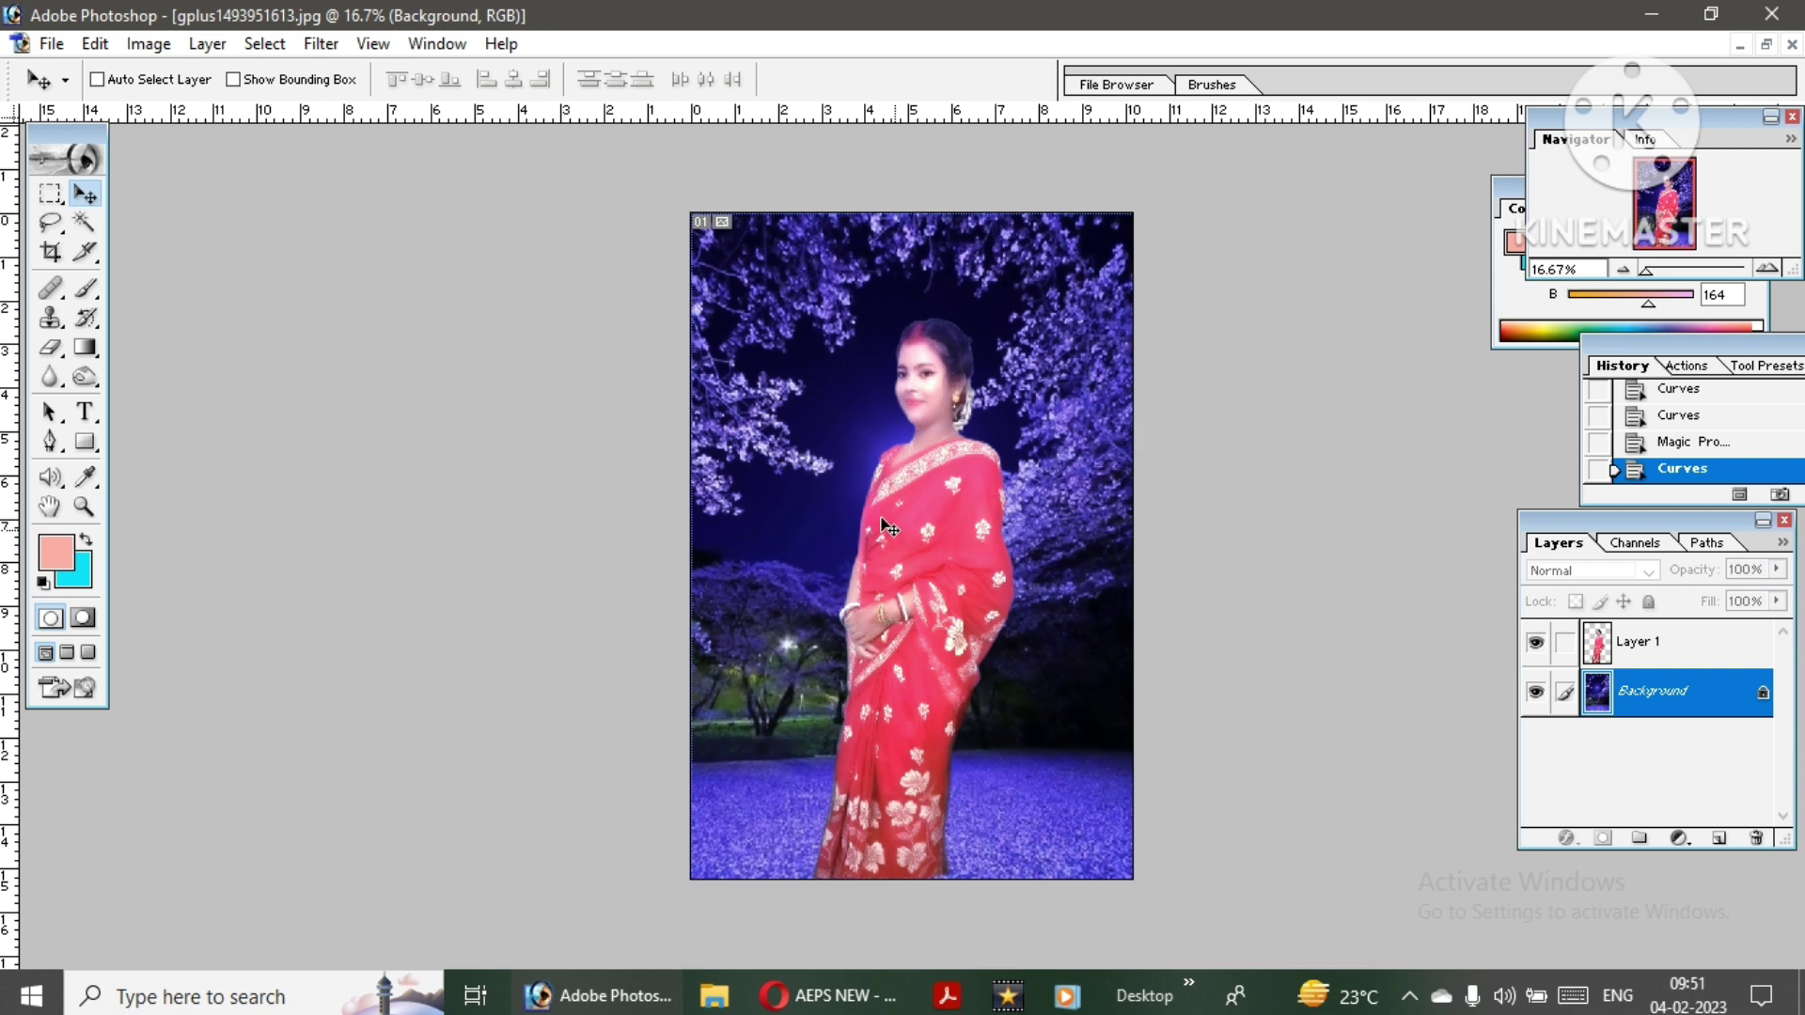
- Float the documents in separate windows and zoom the original WhatsApp Image photo to 33.3%
{"action": "left_click", "coordinate": [1766, 44]}
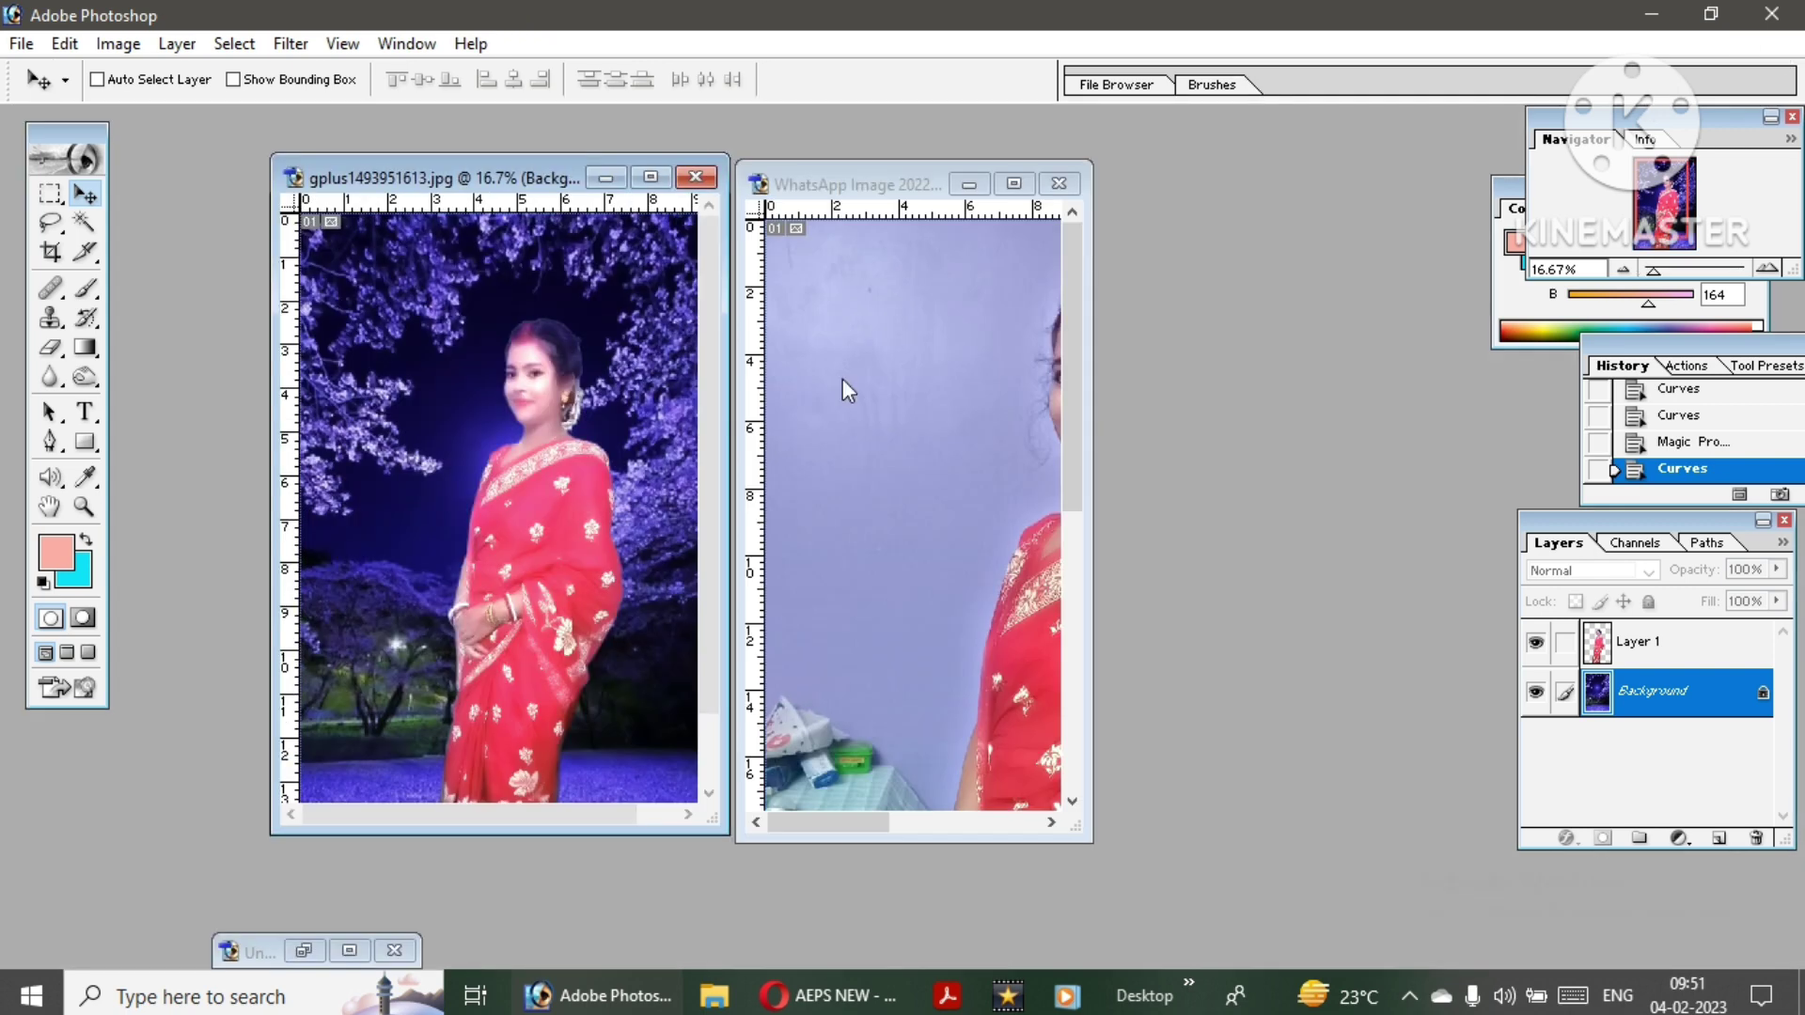
{"action": "left_click", "coordinate": [818, 425]}
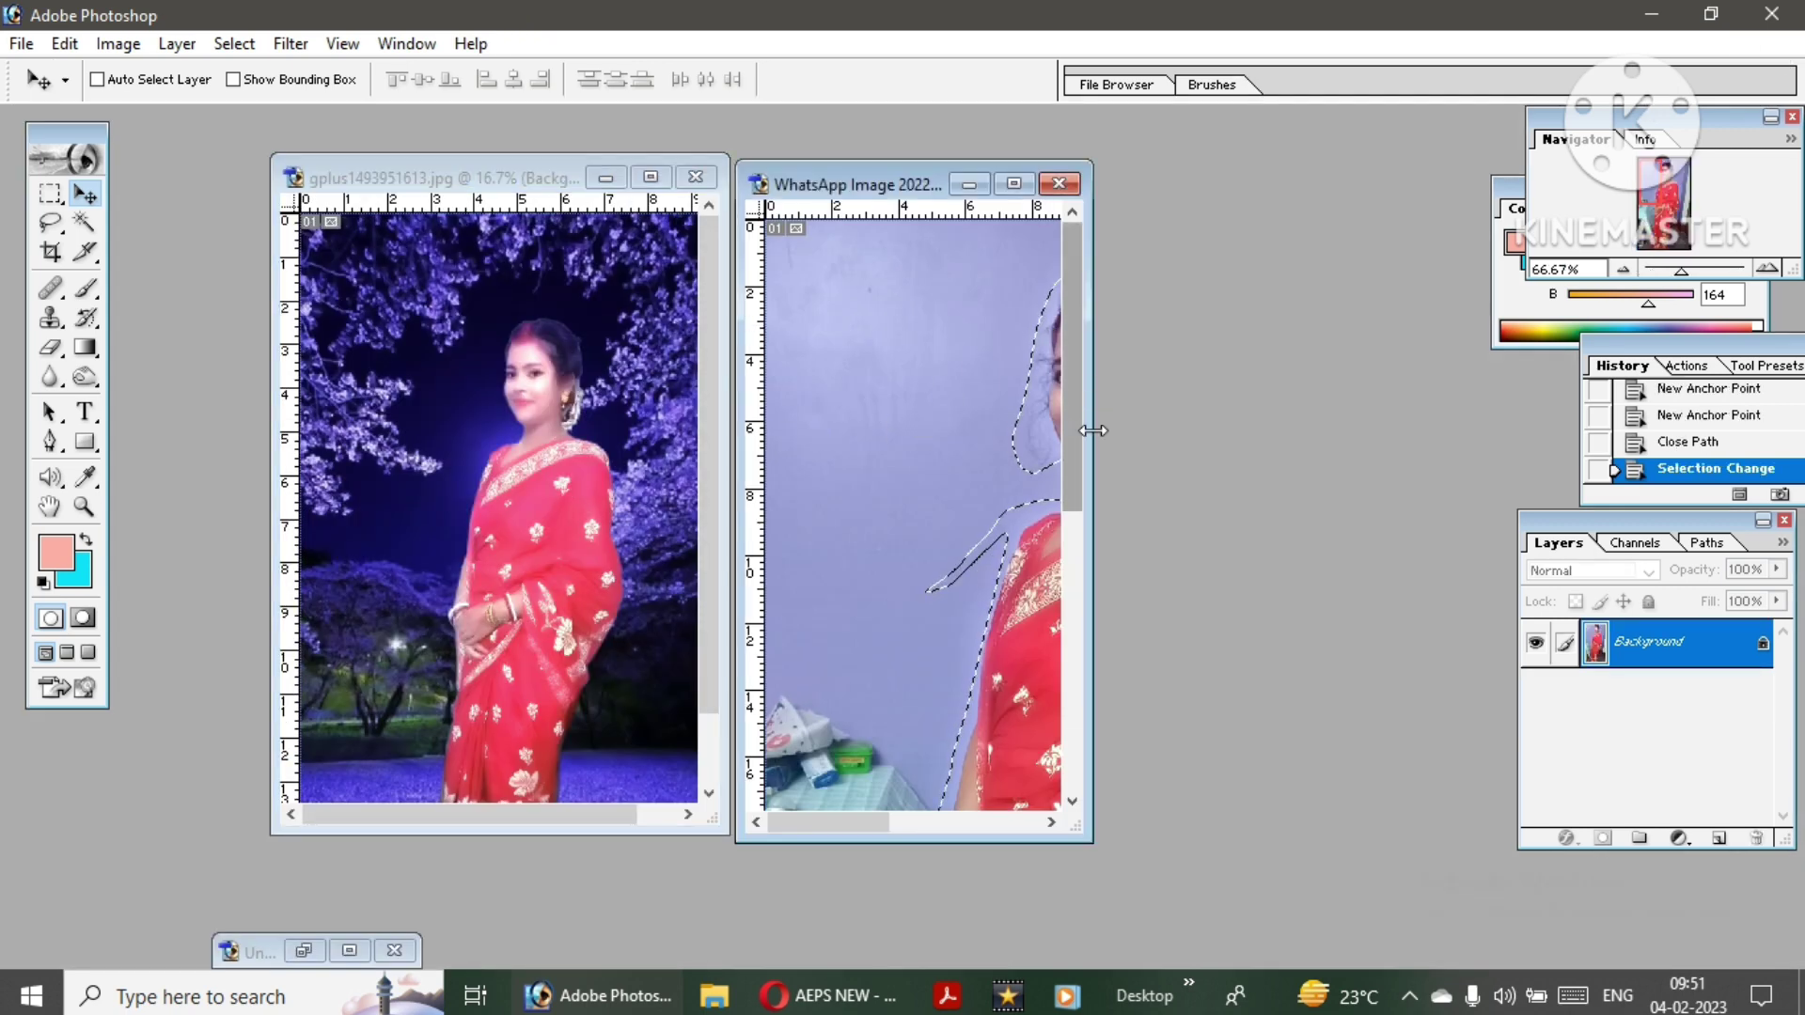
{"action": "left_click_drag", "start_coordinate": [1090, 432], "coordinate": [1363, 432]}
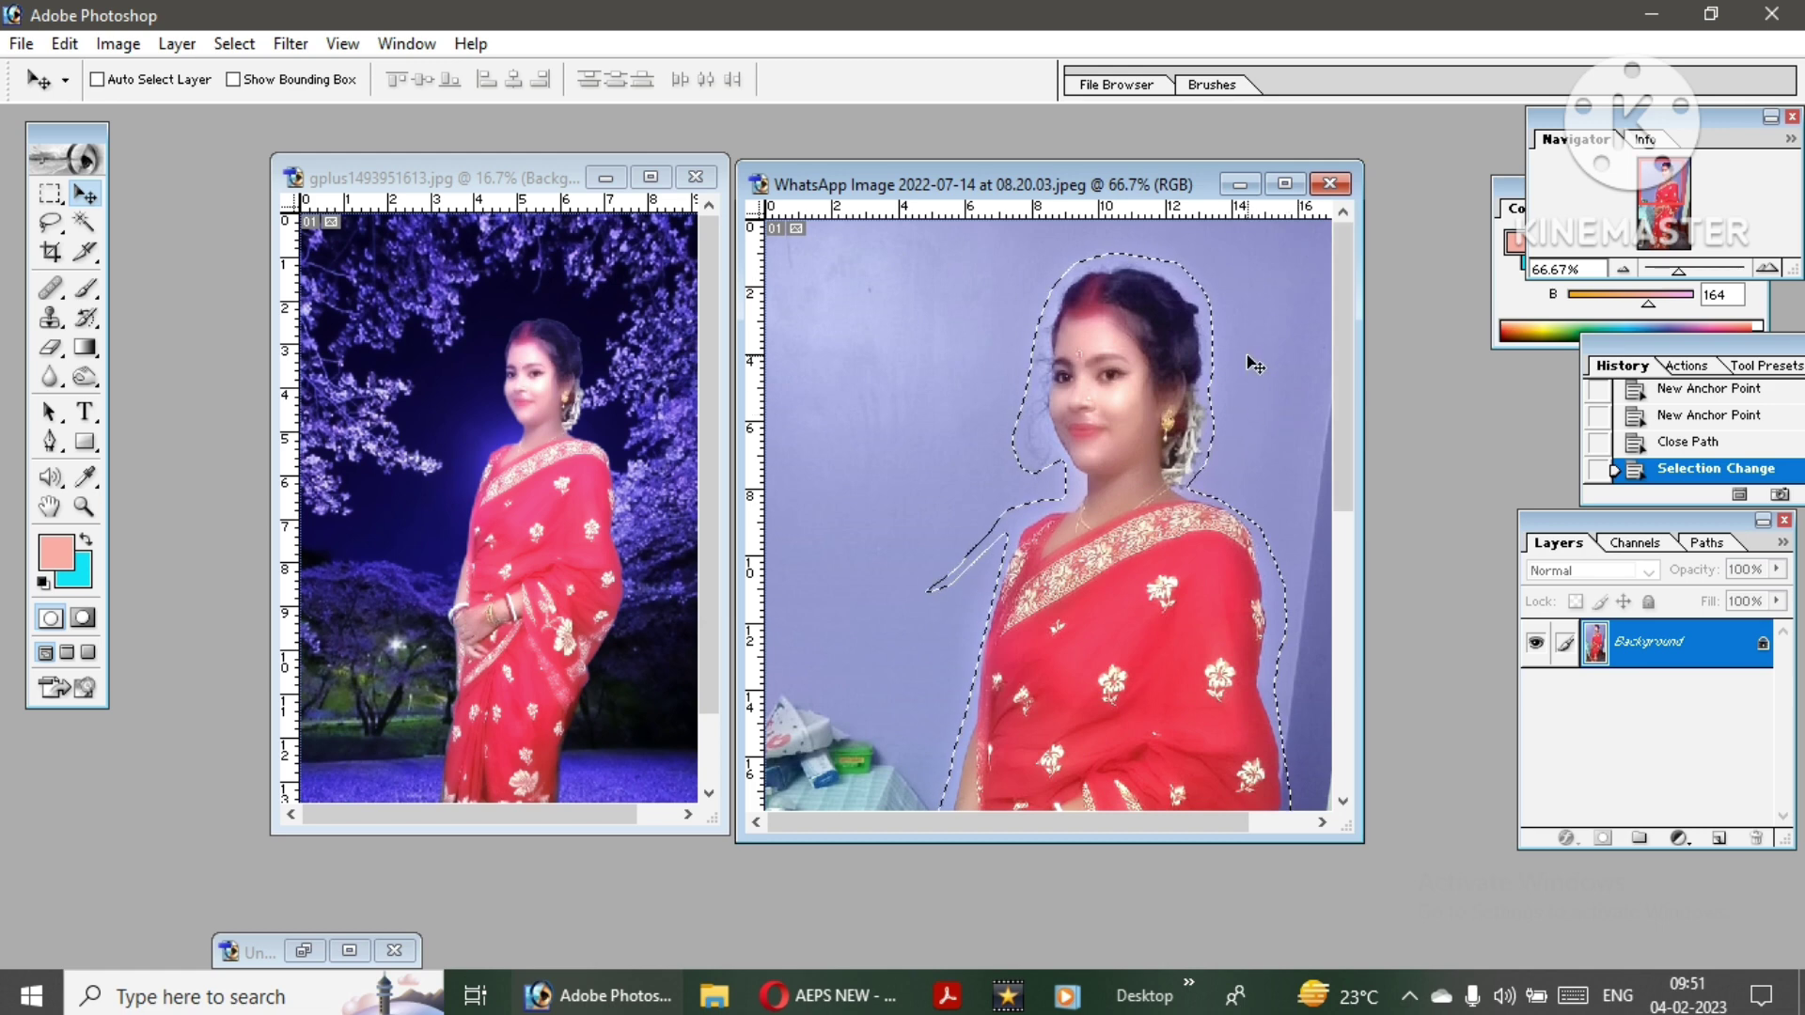
{"action": "key", "text": "ctrl+minus"}
{"action": "key", "text": "ctrl+minus"}
{"action": "key", "text": "ctrl+minus"}
{"action": "key", "text": "ctrl+plus"}
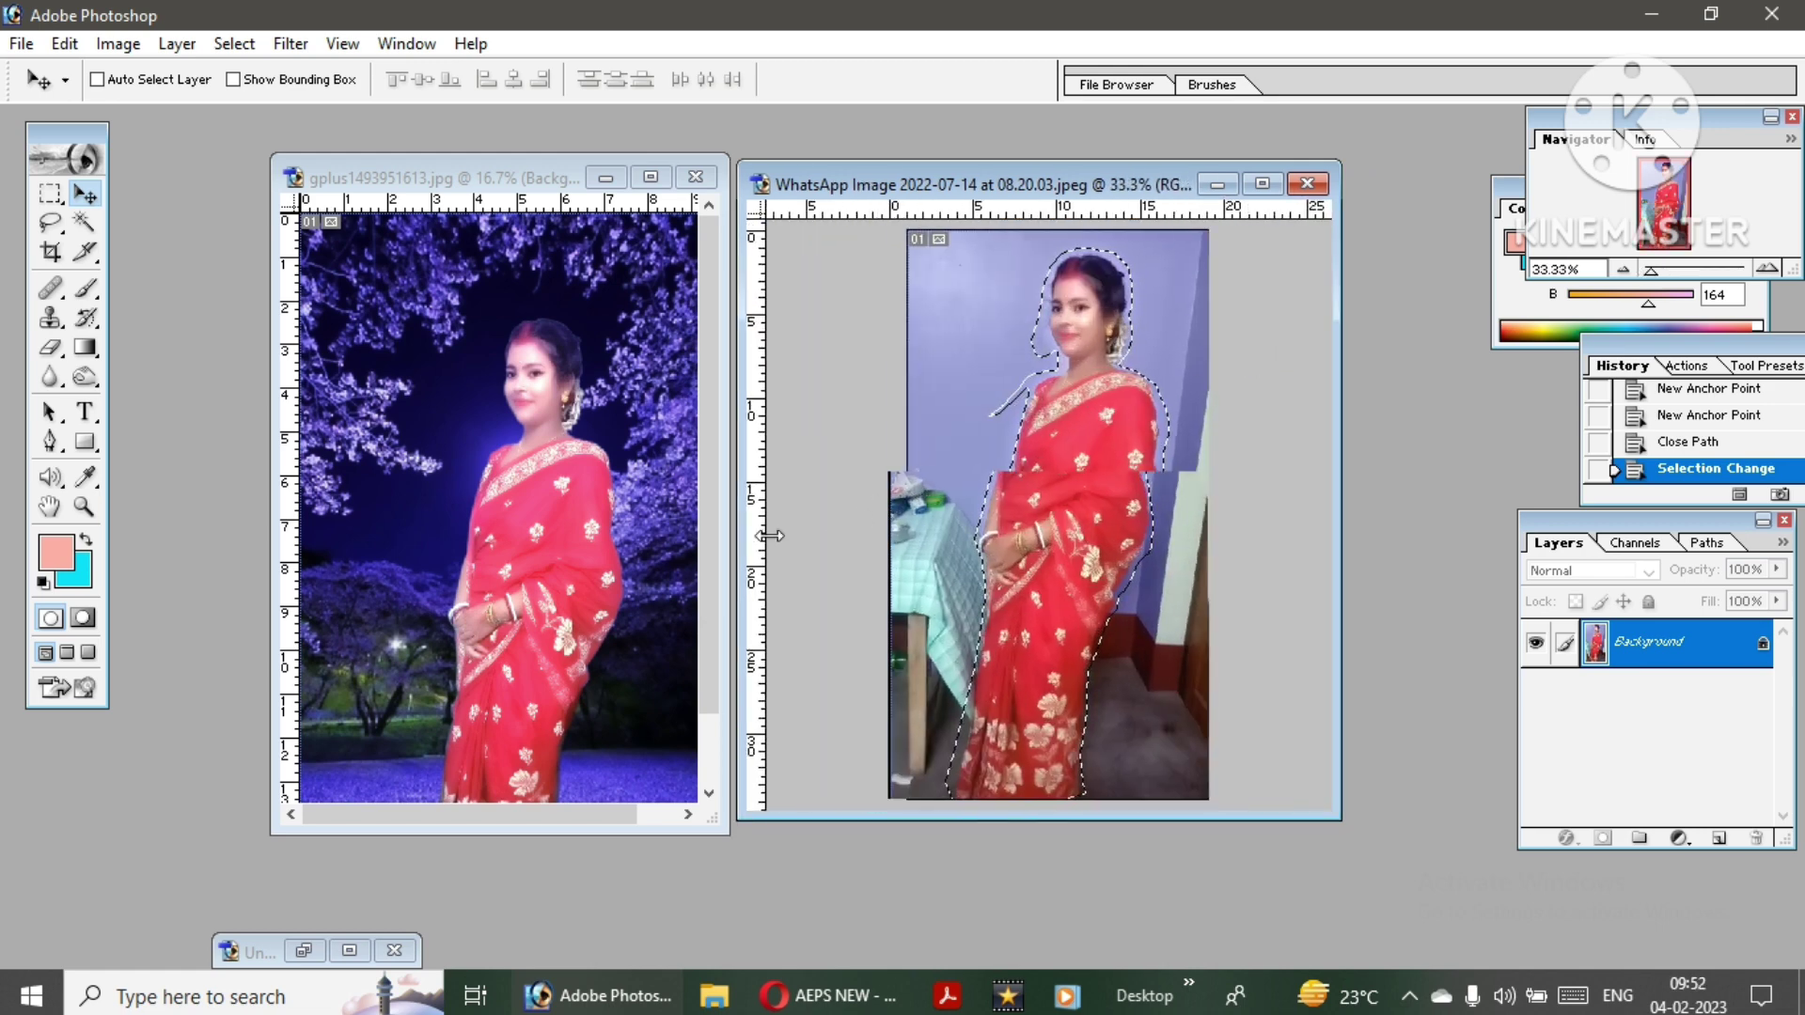
- Resize and position the original photo's window beside the finished composite
{"action": "left_click_drag", "start_coordinate": [736, 536], "coordinate": [1007, 536]}
{"action": "left_click_drag", "start_coordinate": [1073, 202], "coordinate": [796, 197]}
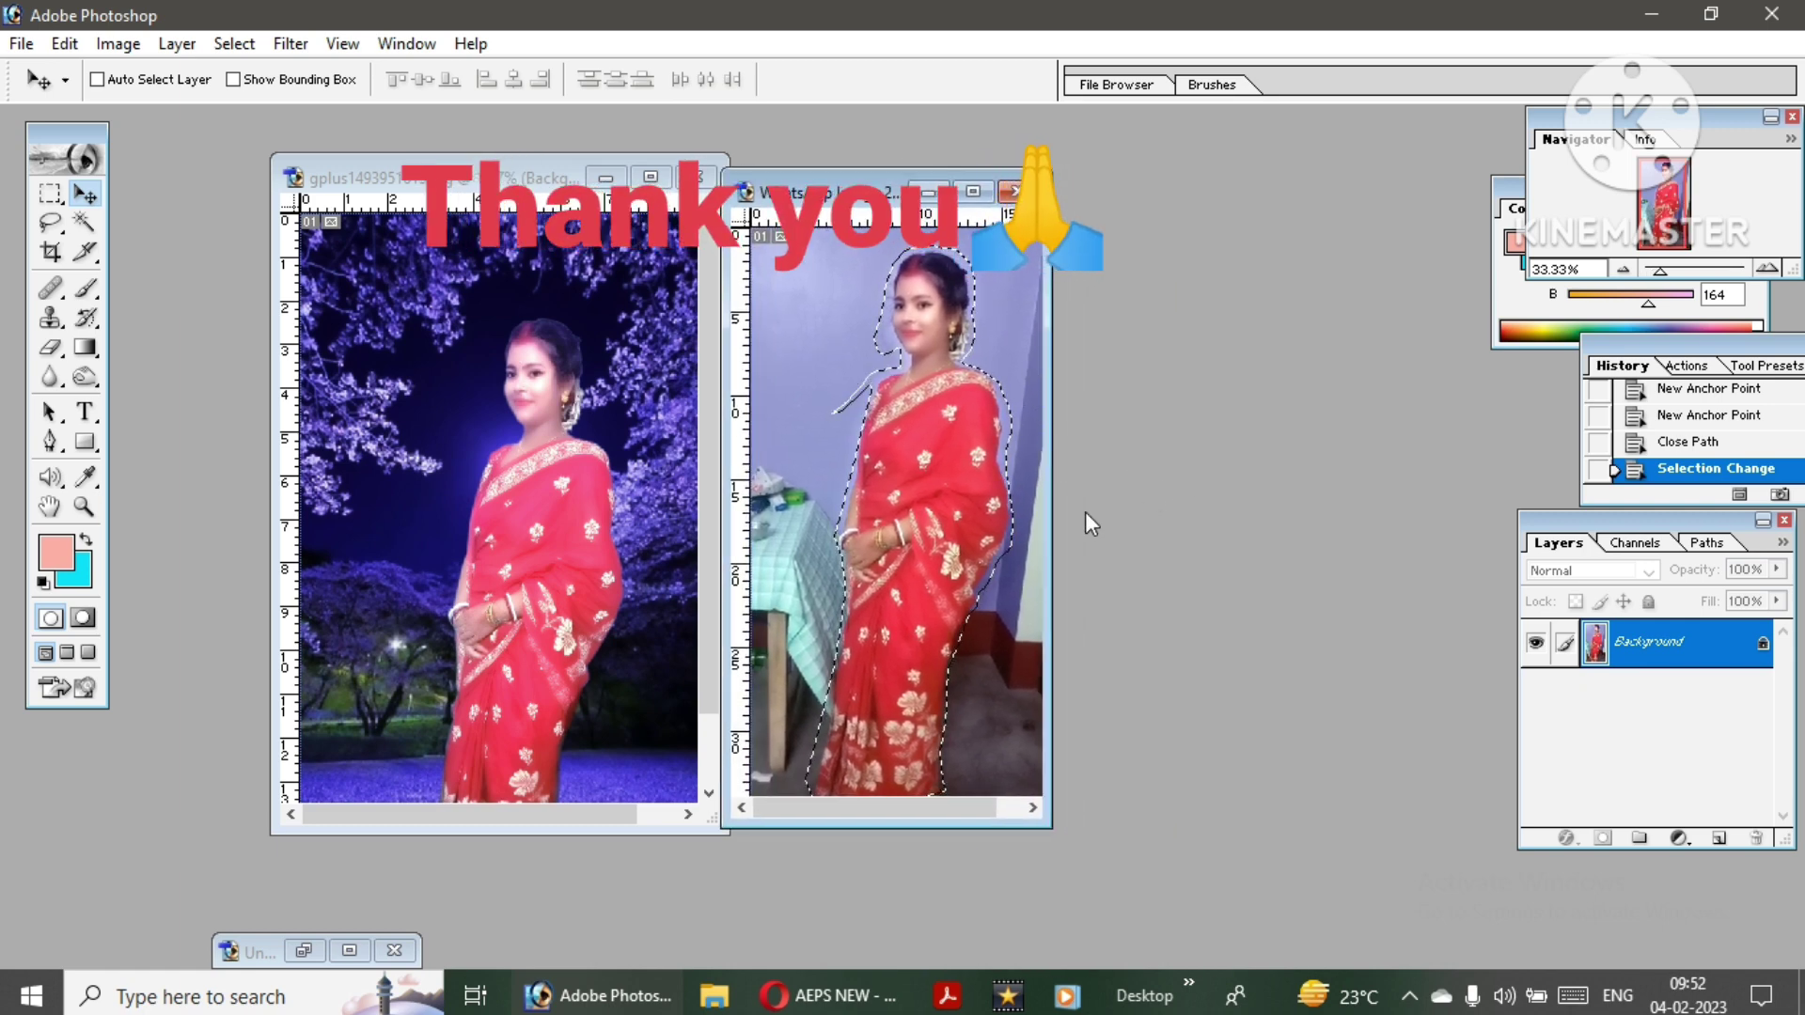
{"action": "left_click_drag", "start_coordinate": [1051, 520], "coordinate": [1192, 523]}
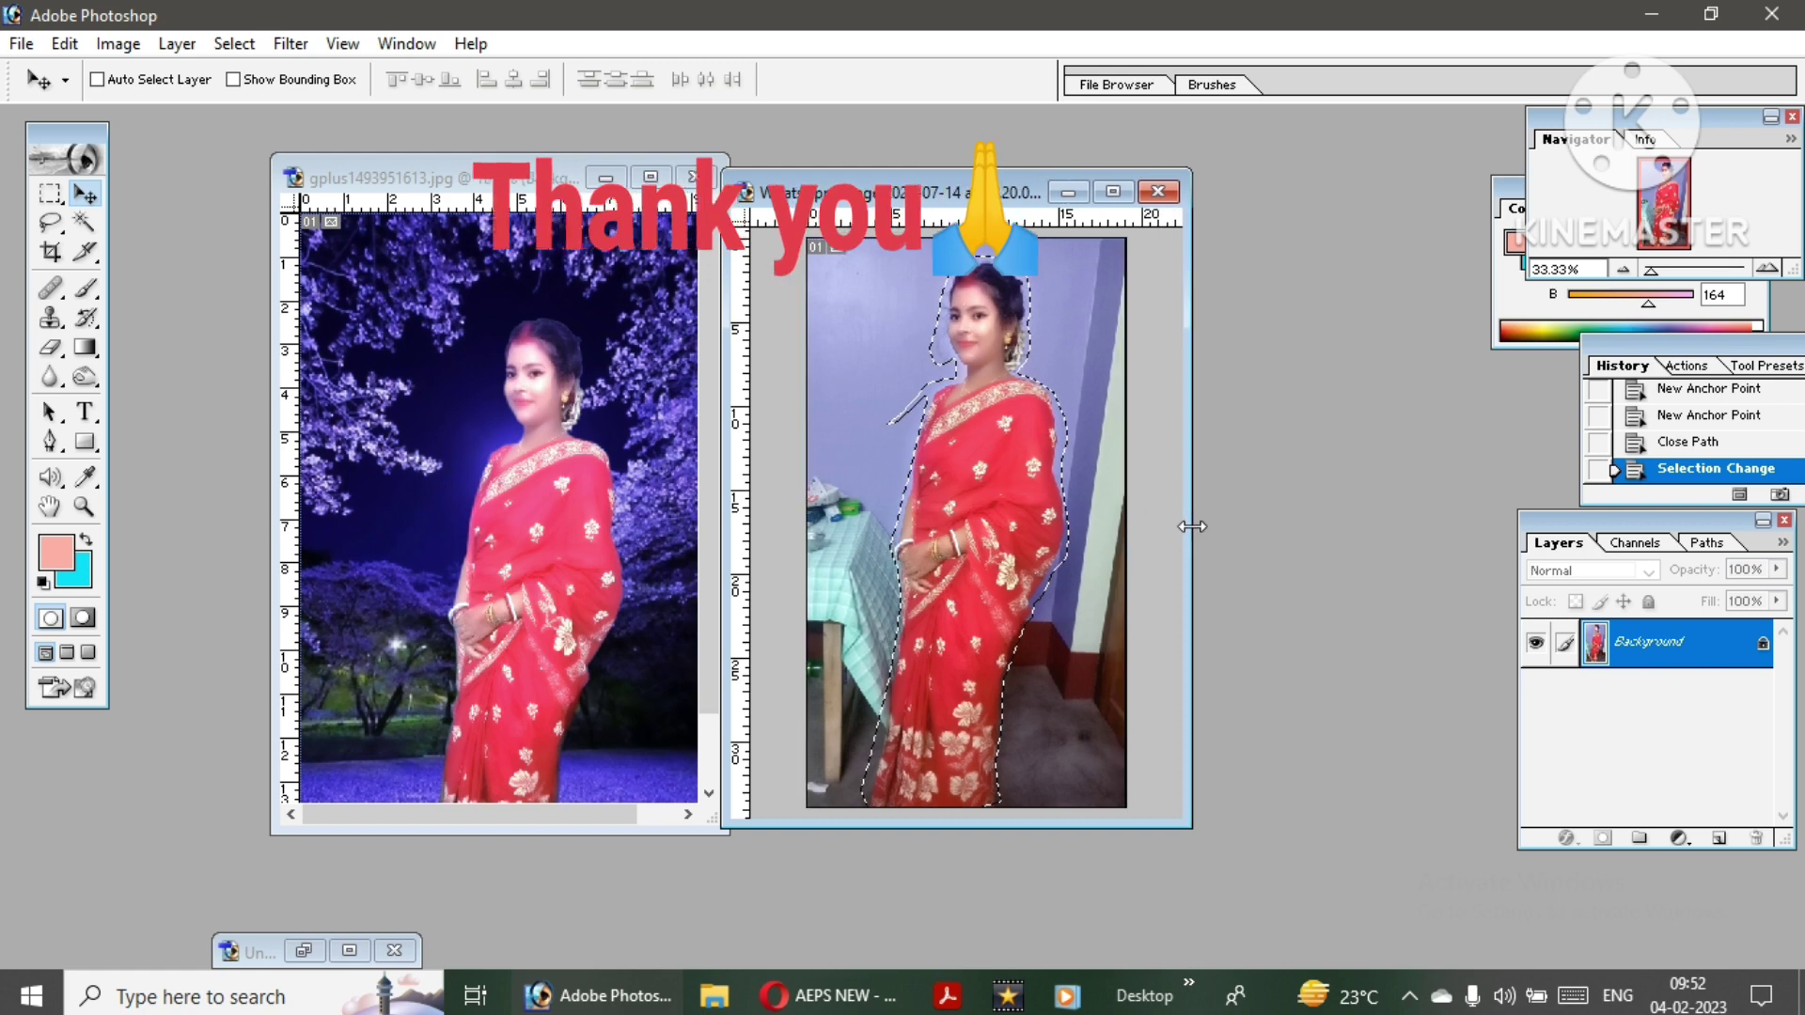
{"action": "left_click_drag", "start_coordinate": [968, 192], "coordinate": [969, 181]}
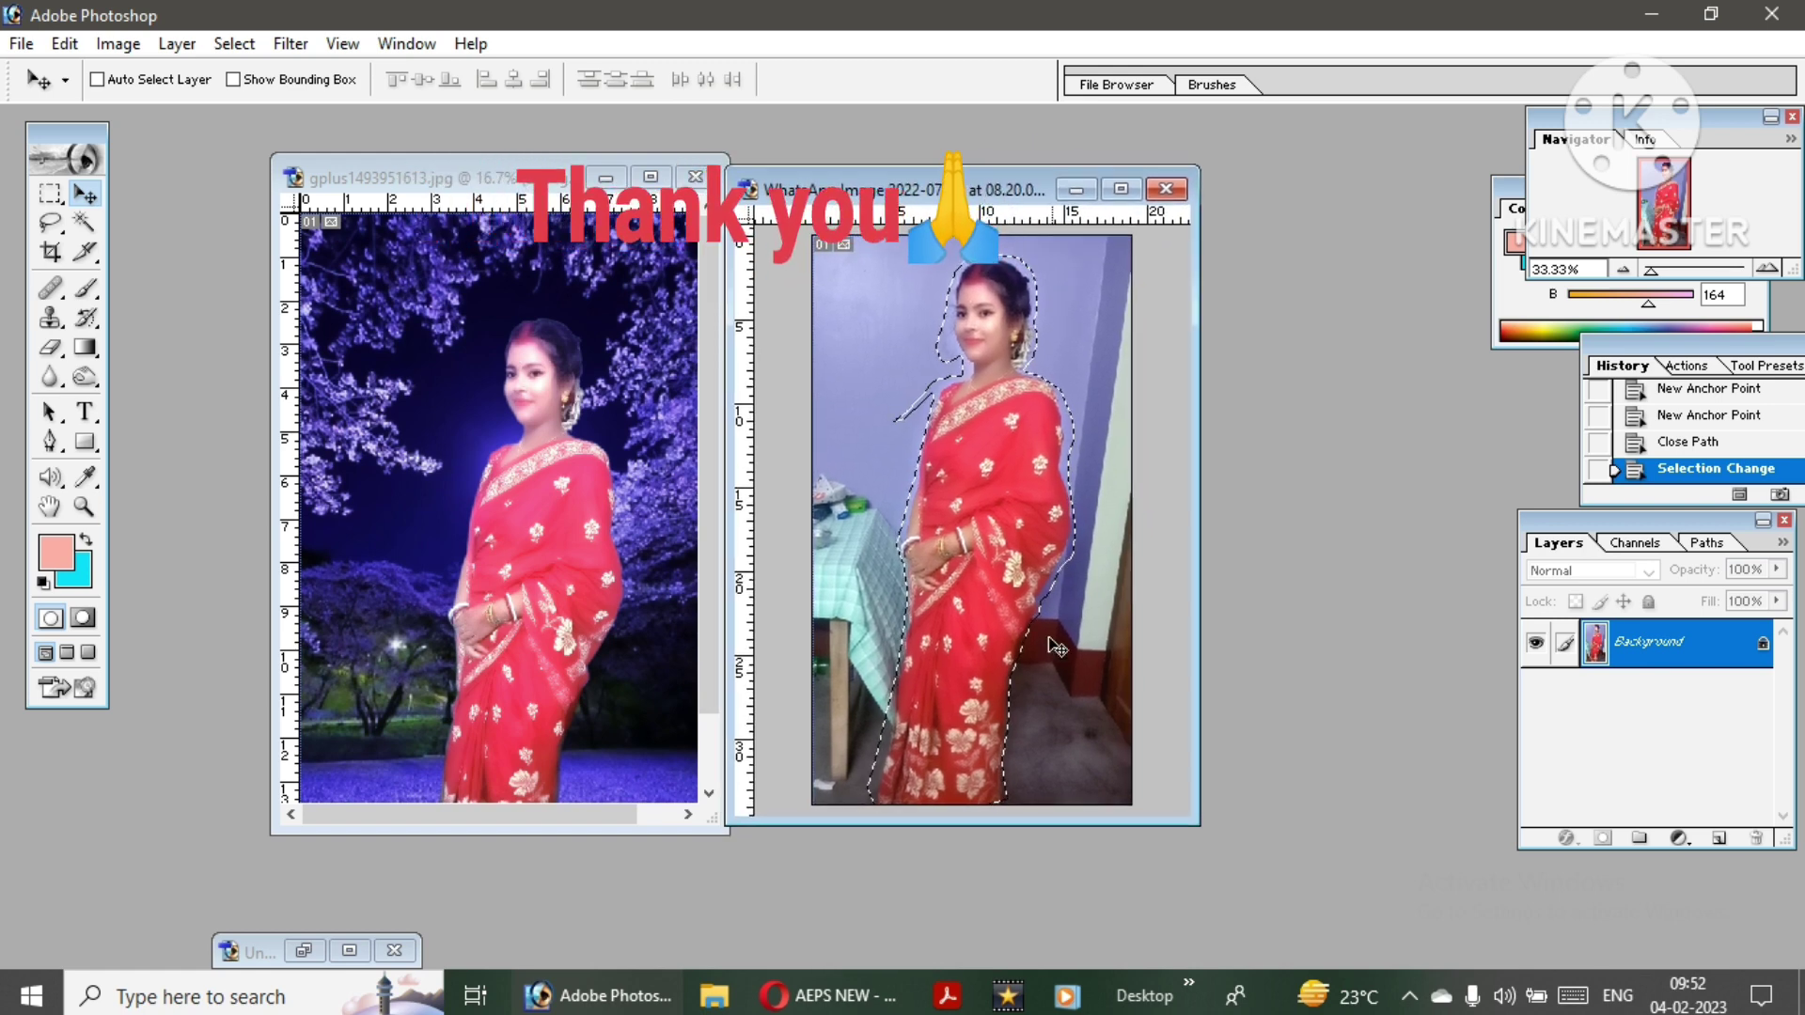
{"action": "mouse_move", "coordinate": [1039, 816]}
{"action": "left_mouse_down"}
{"action": "mouse_move", "coordinate": [1039, 855]}
{"action": "mouse_move", "coordinate": [1039, 834]}
{"action": "left_mouse_up"}
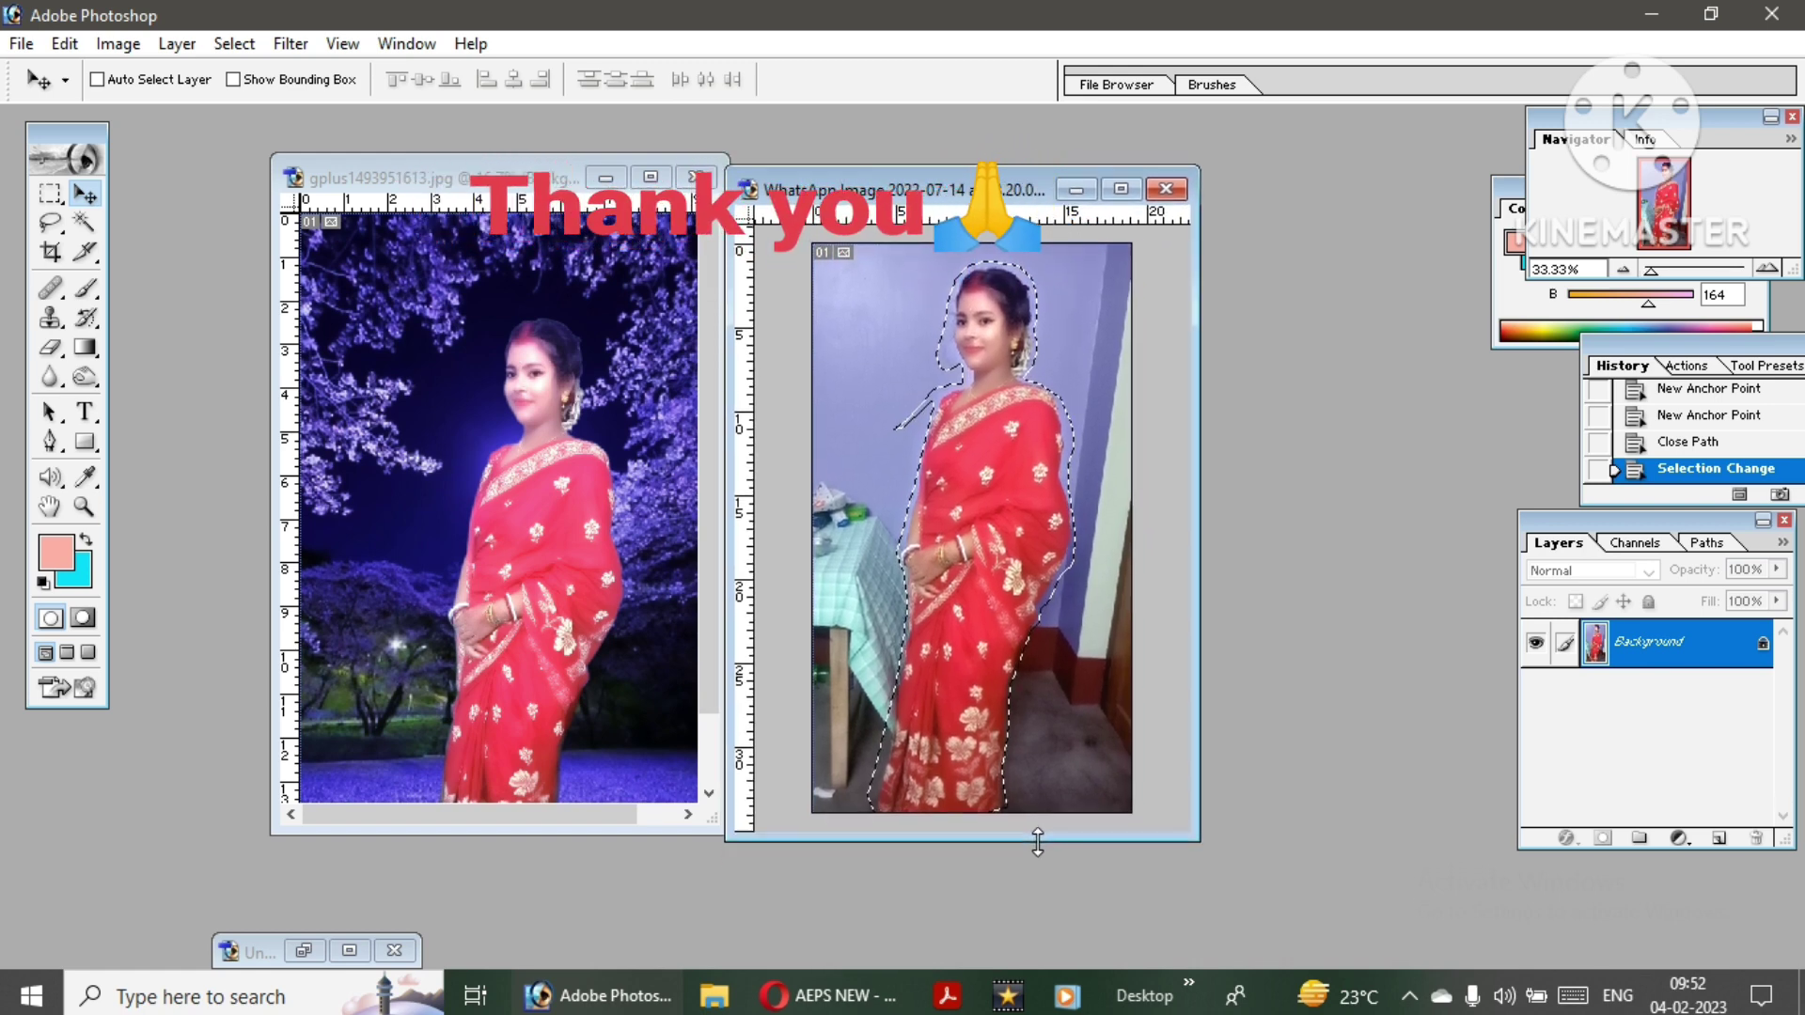
{"action": "left_click_drag", "start_coordinate": [972, 199], "coordinate": [975, 185]}
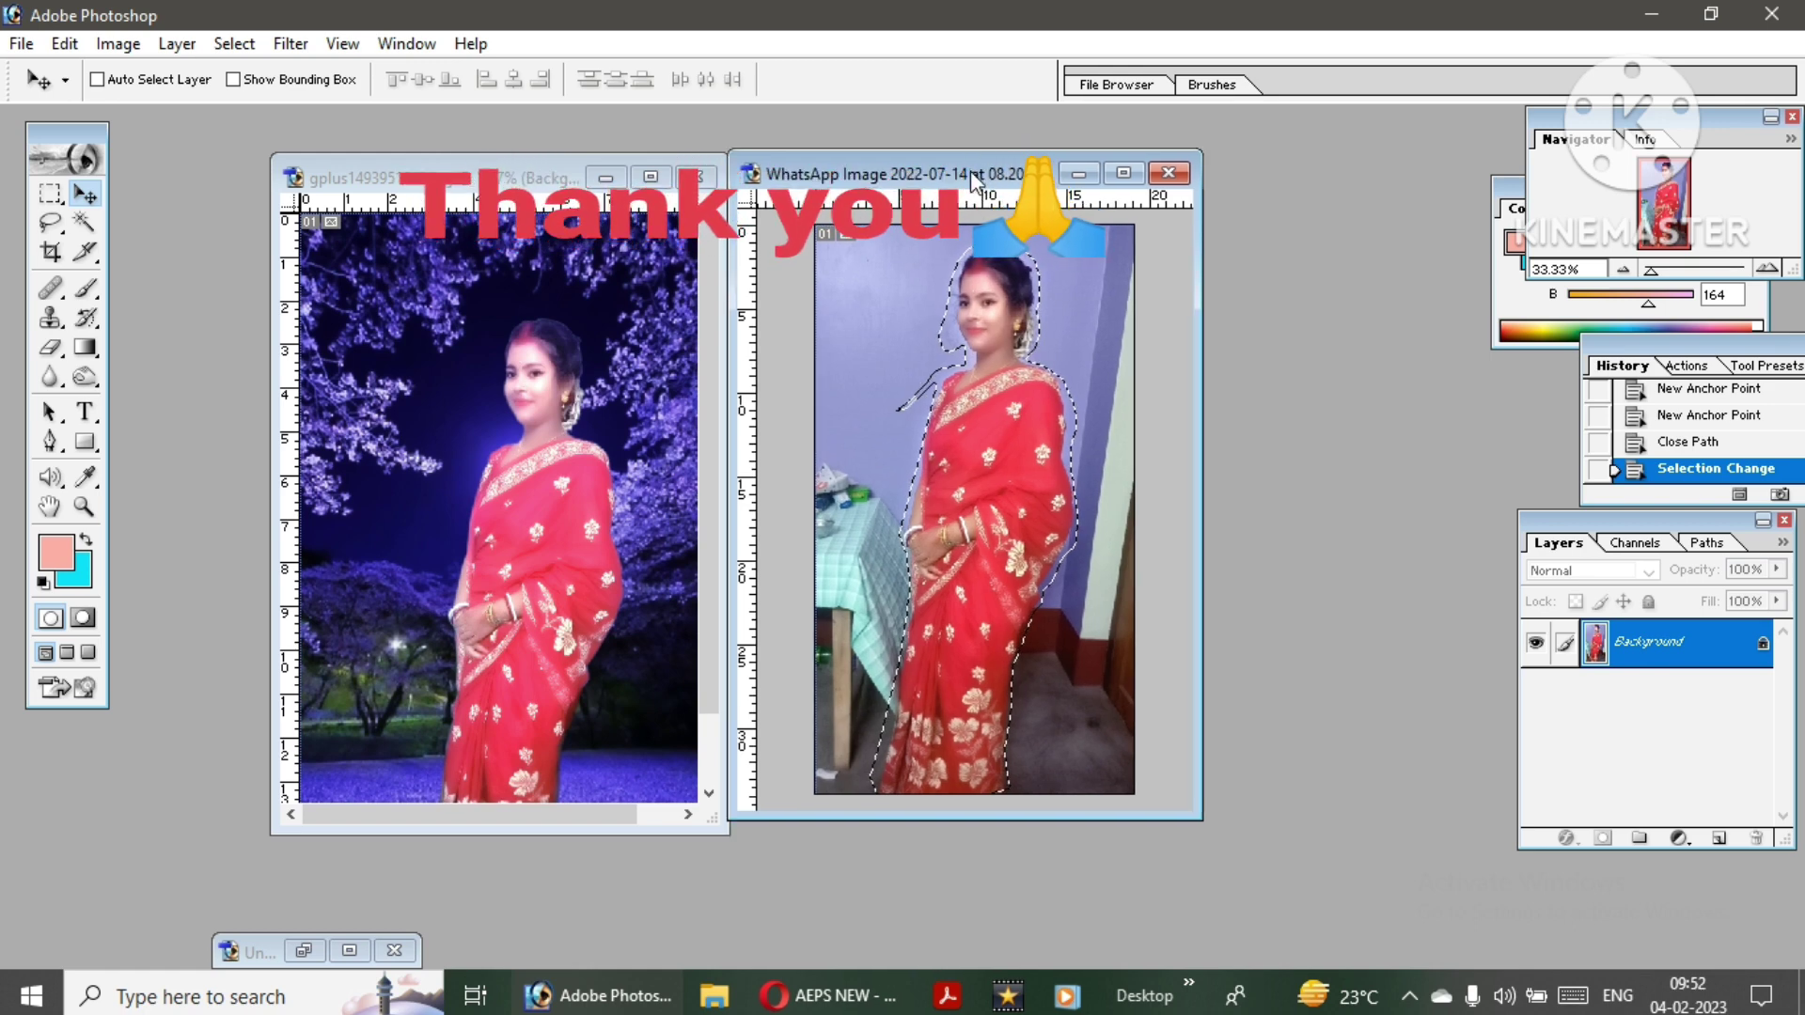